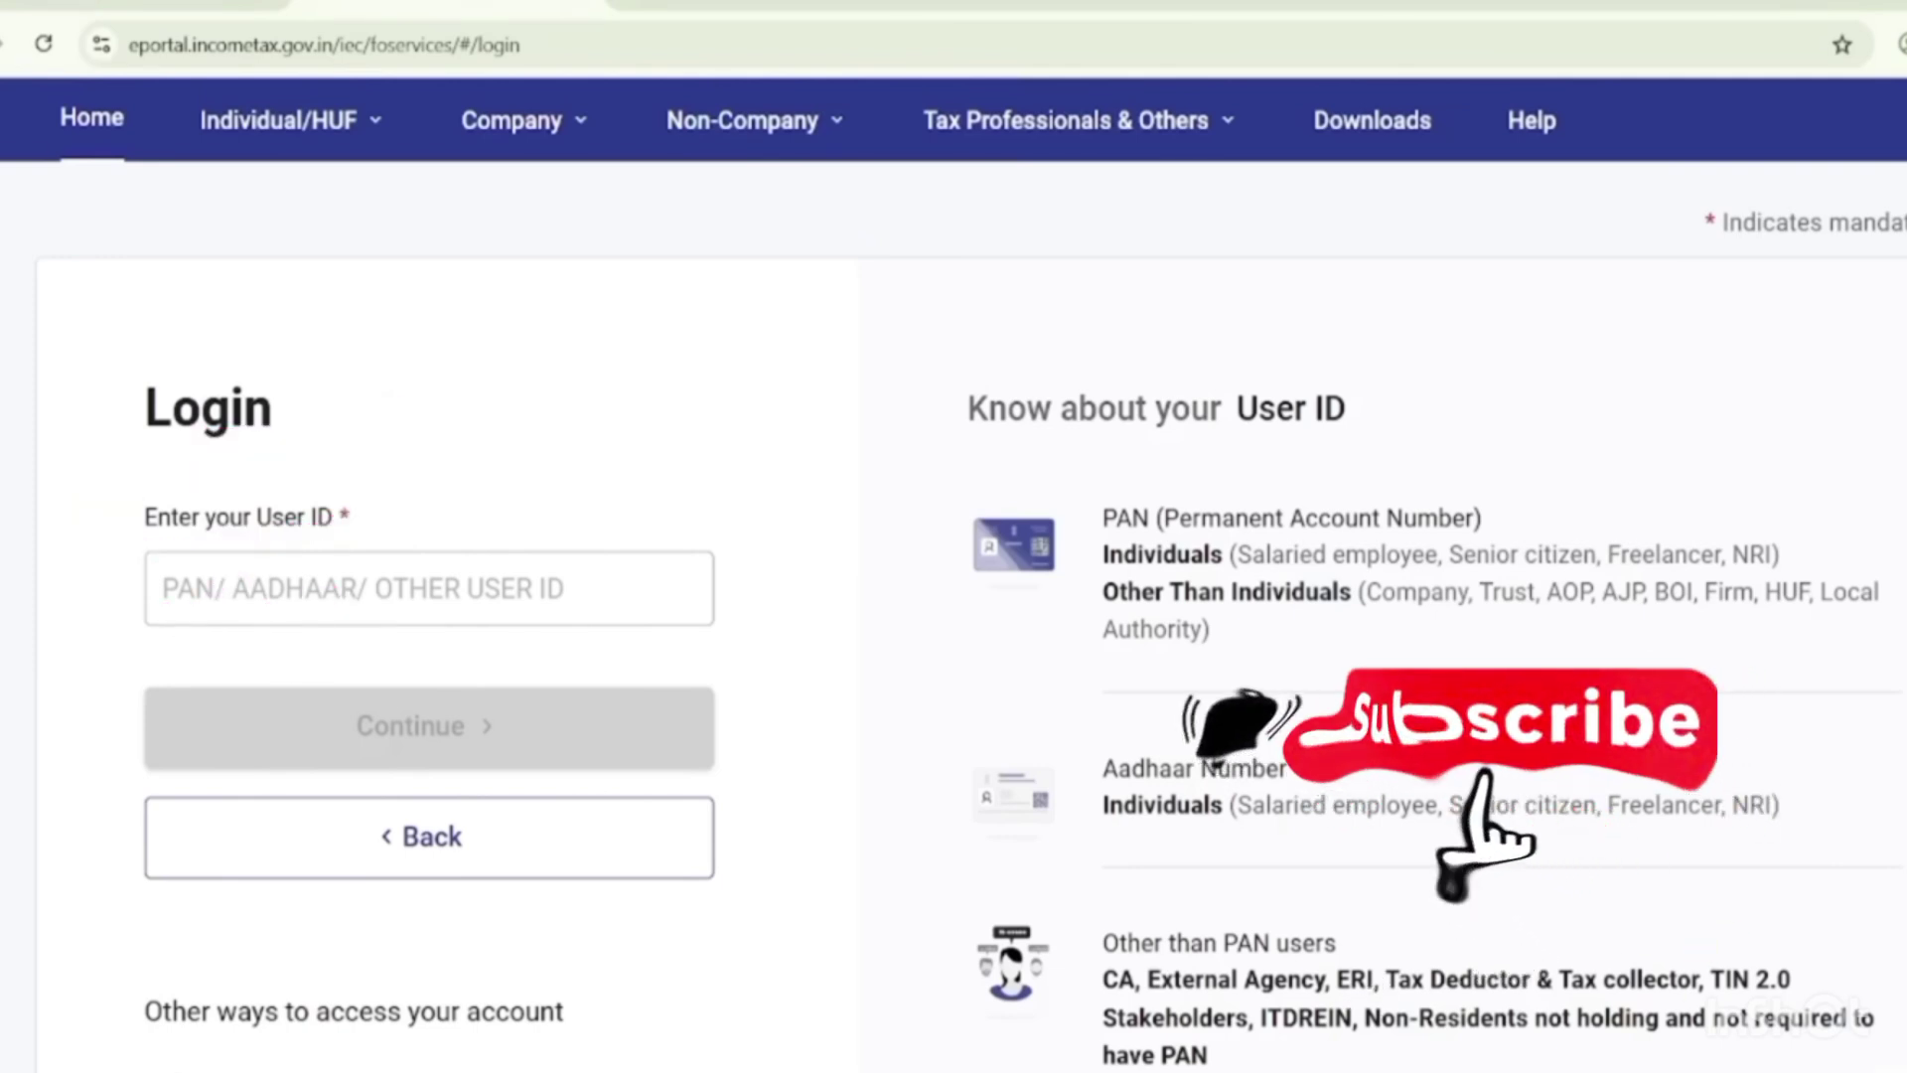
# Enter the account's user ID on the e-Filing login page and continue to the password page.
pyautogui.click(428, 587)
pyautogui.hotkey('ctrl', 'v')
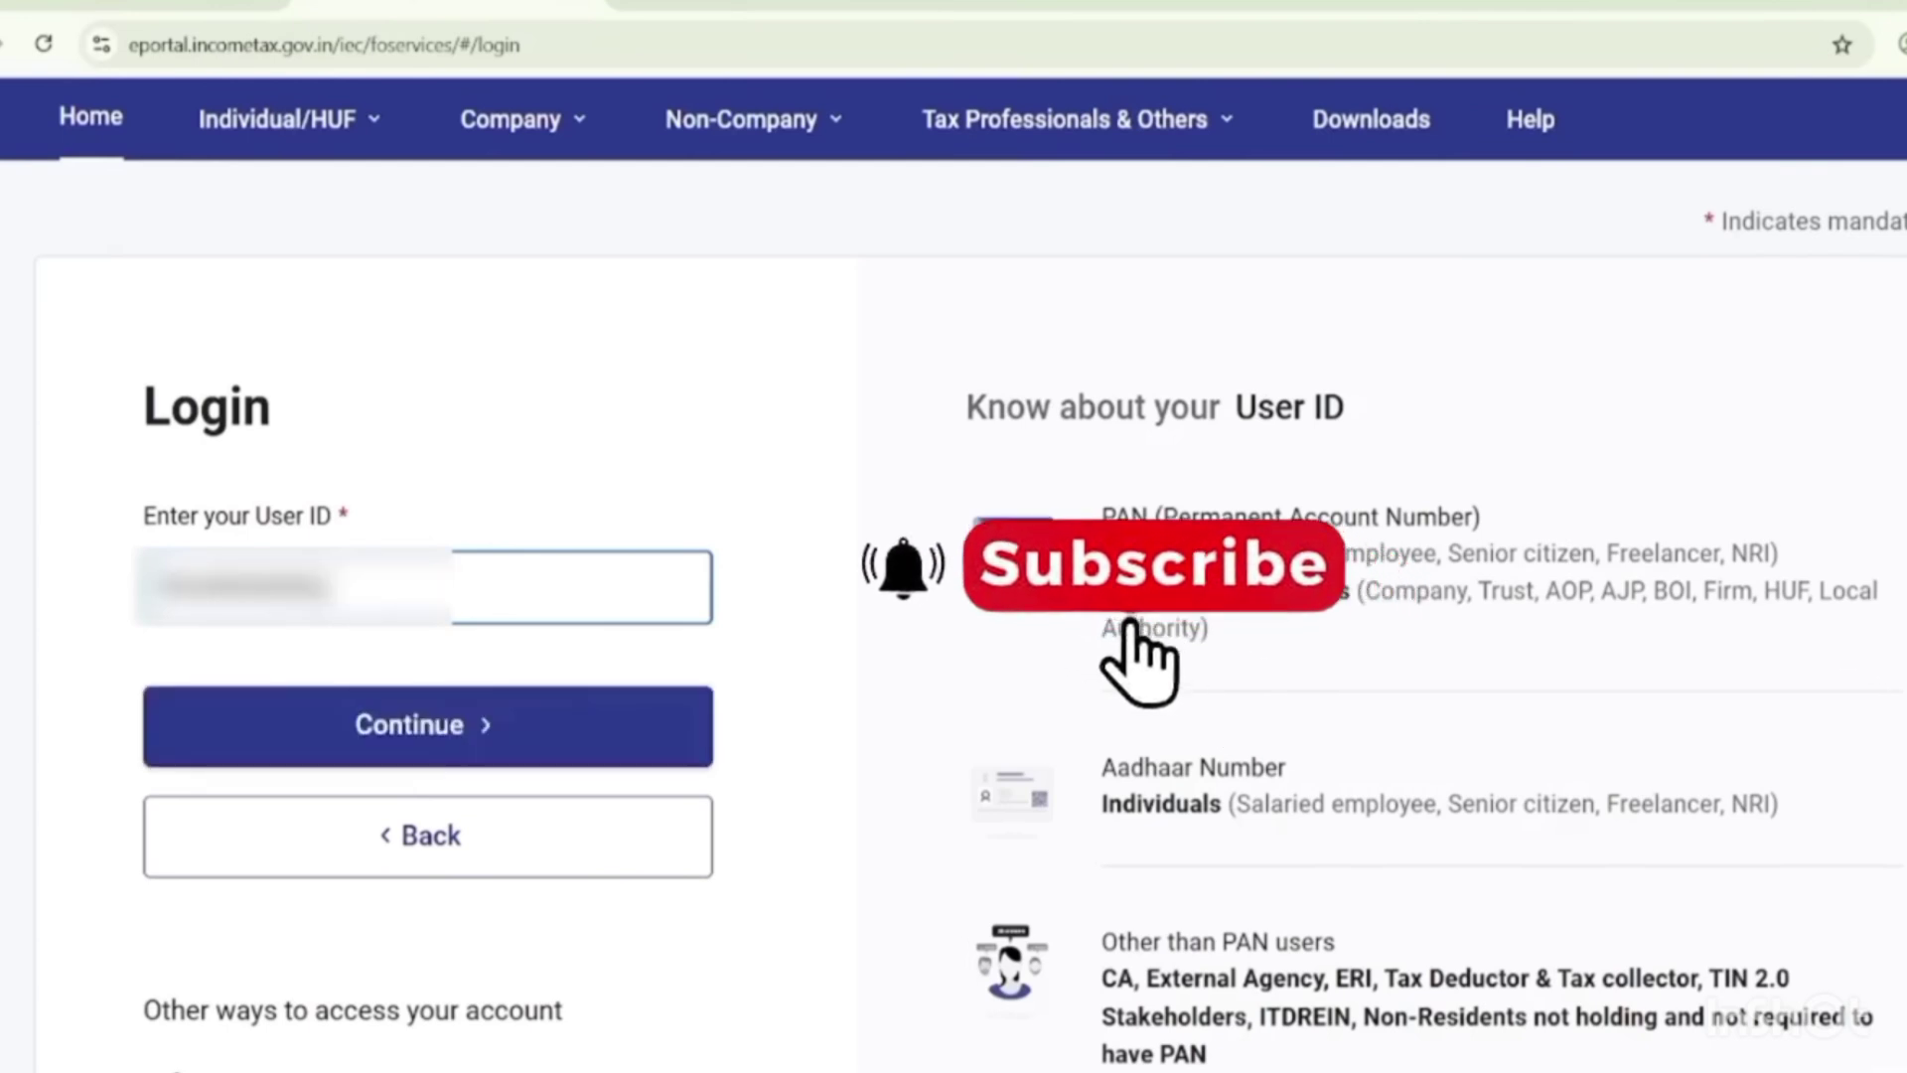
pyautogui.click(313, 700)
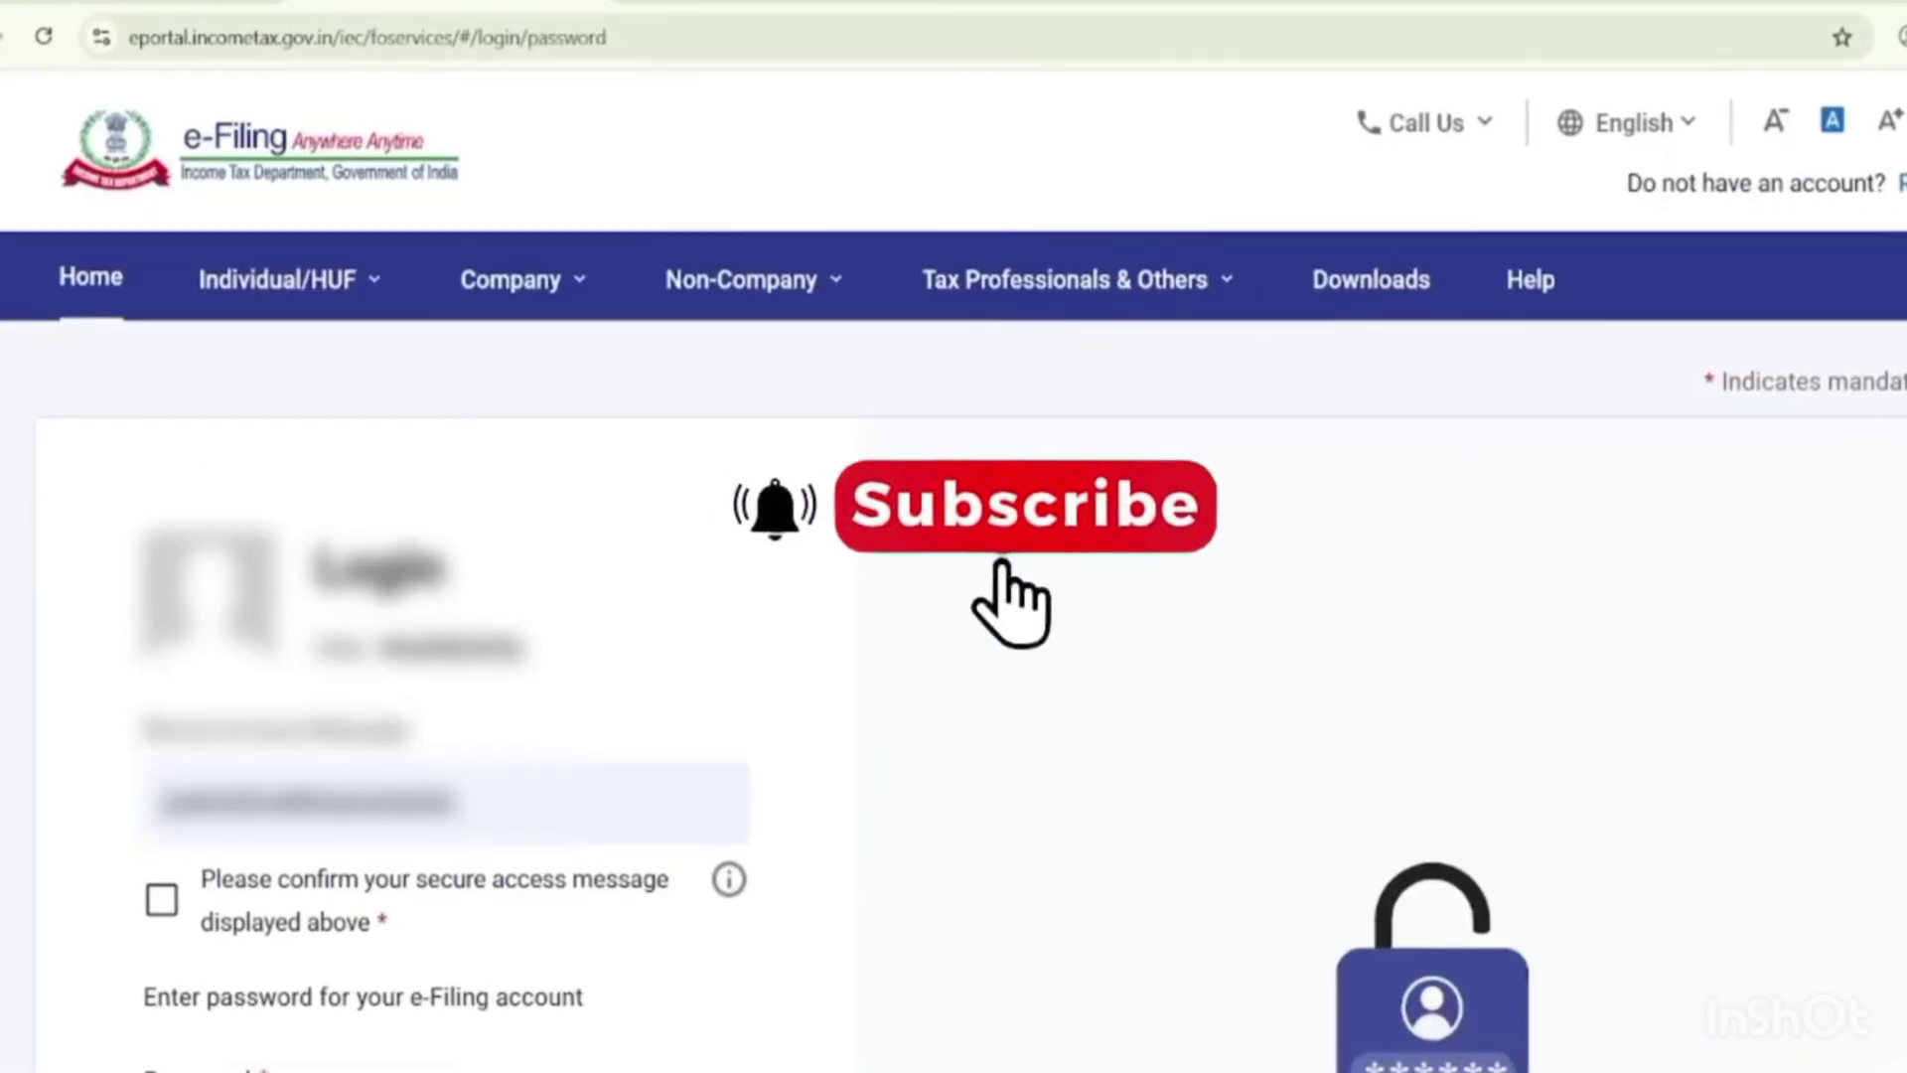
# Confirm the secure access message, enter the e-Filing account password and log in.
pyautogui.click(161, 898)
pyautogui.scroll(-5, 427, 537)
pyautogui.click(234, 621)
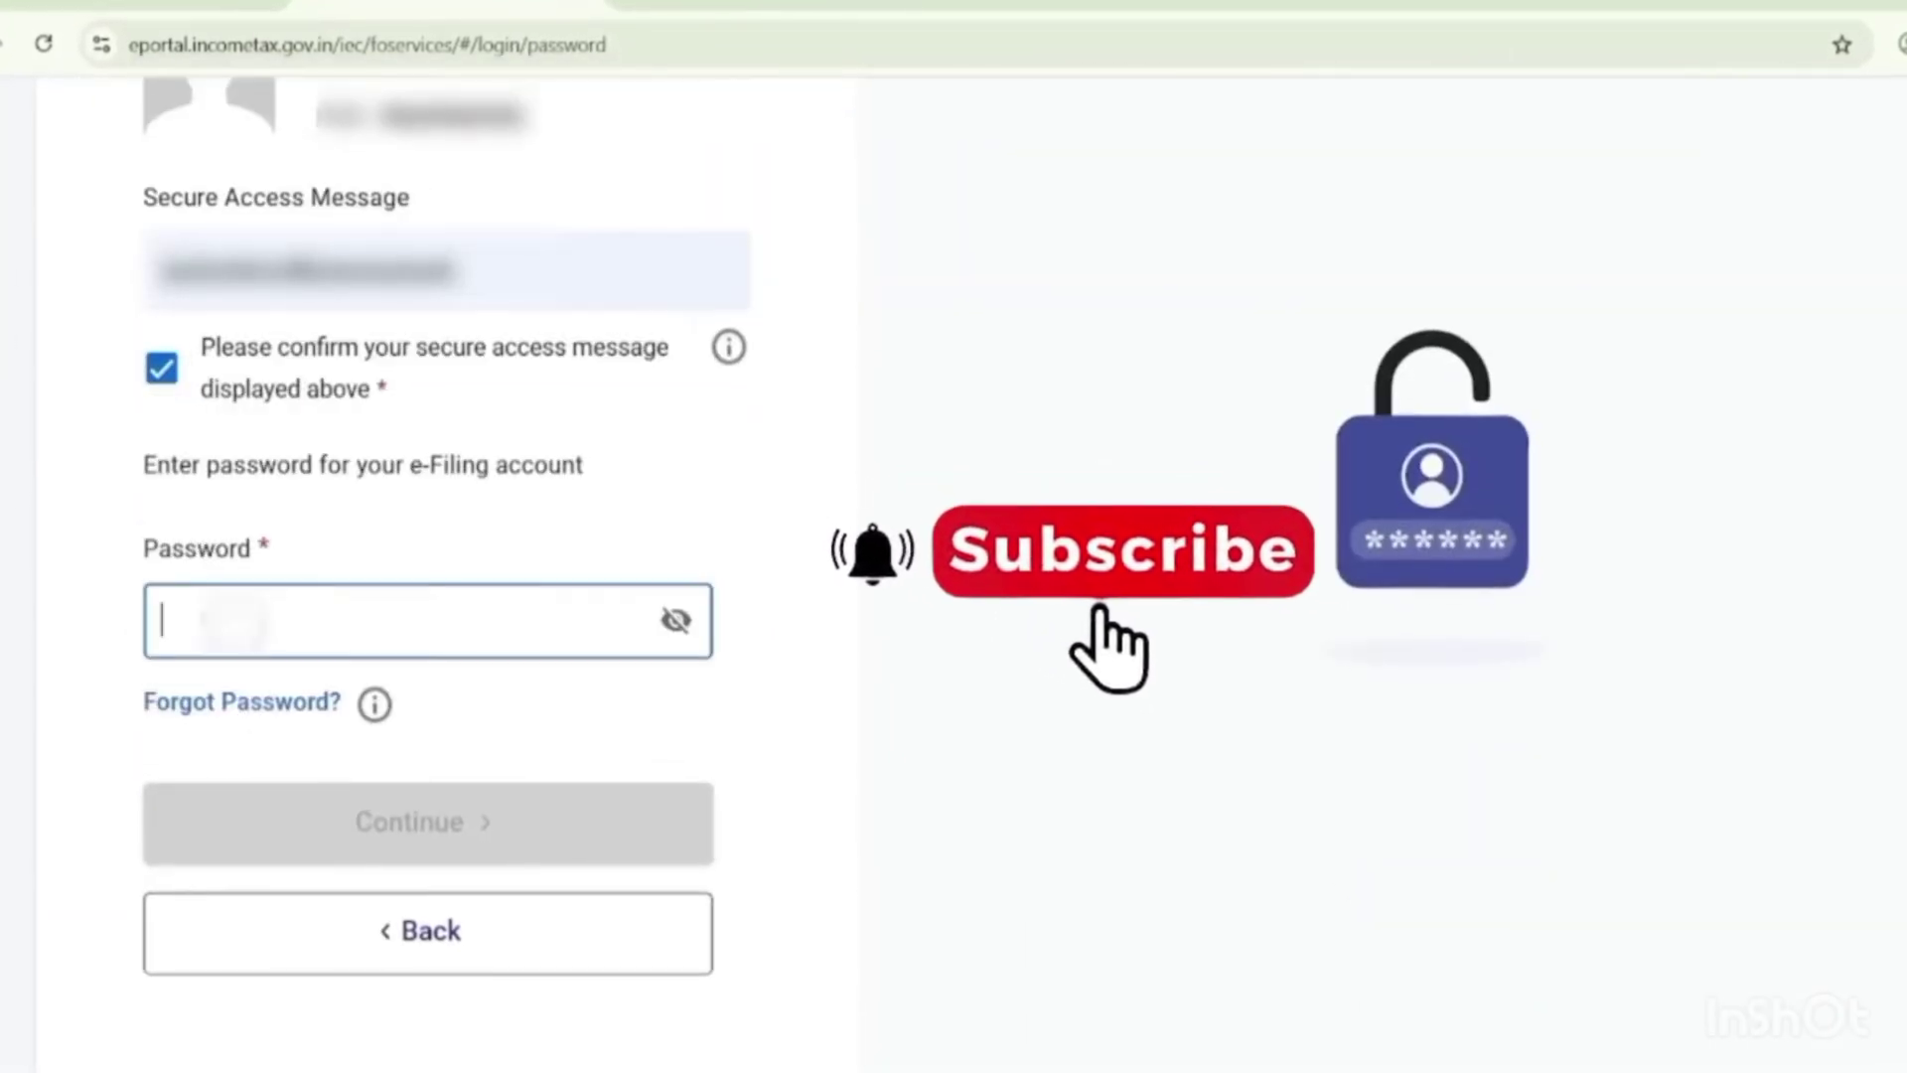
pyautogui.write('*********')
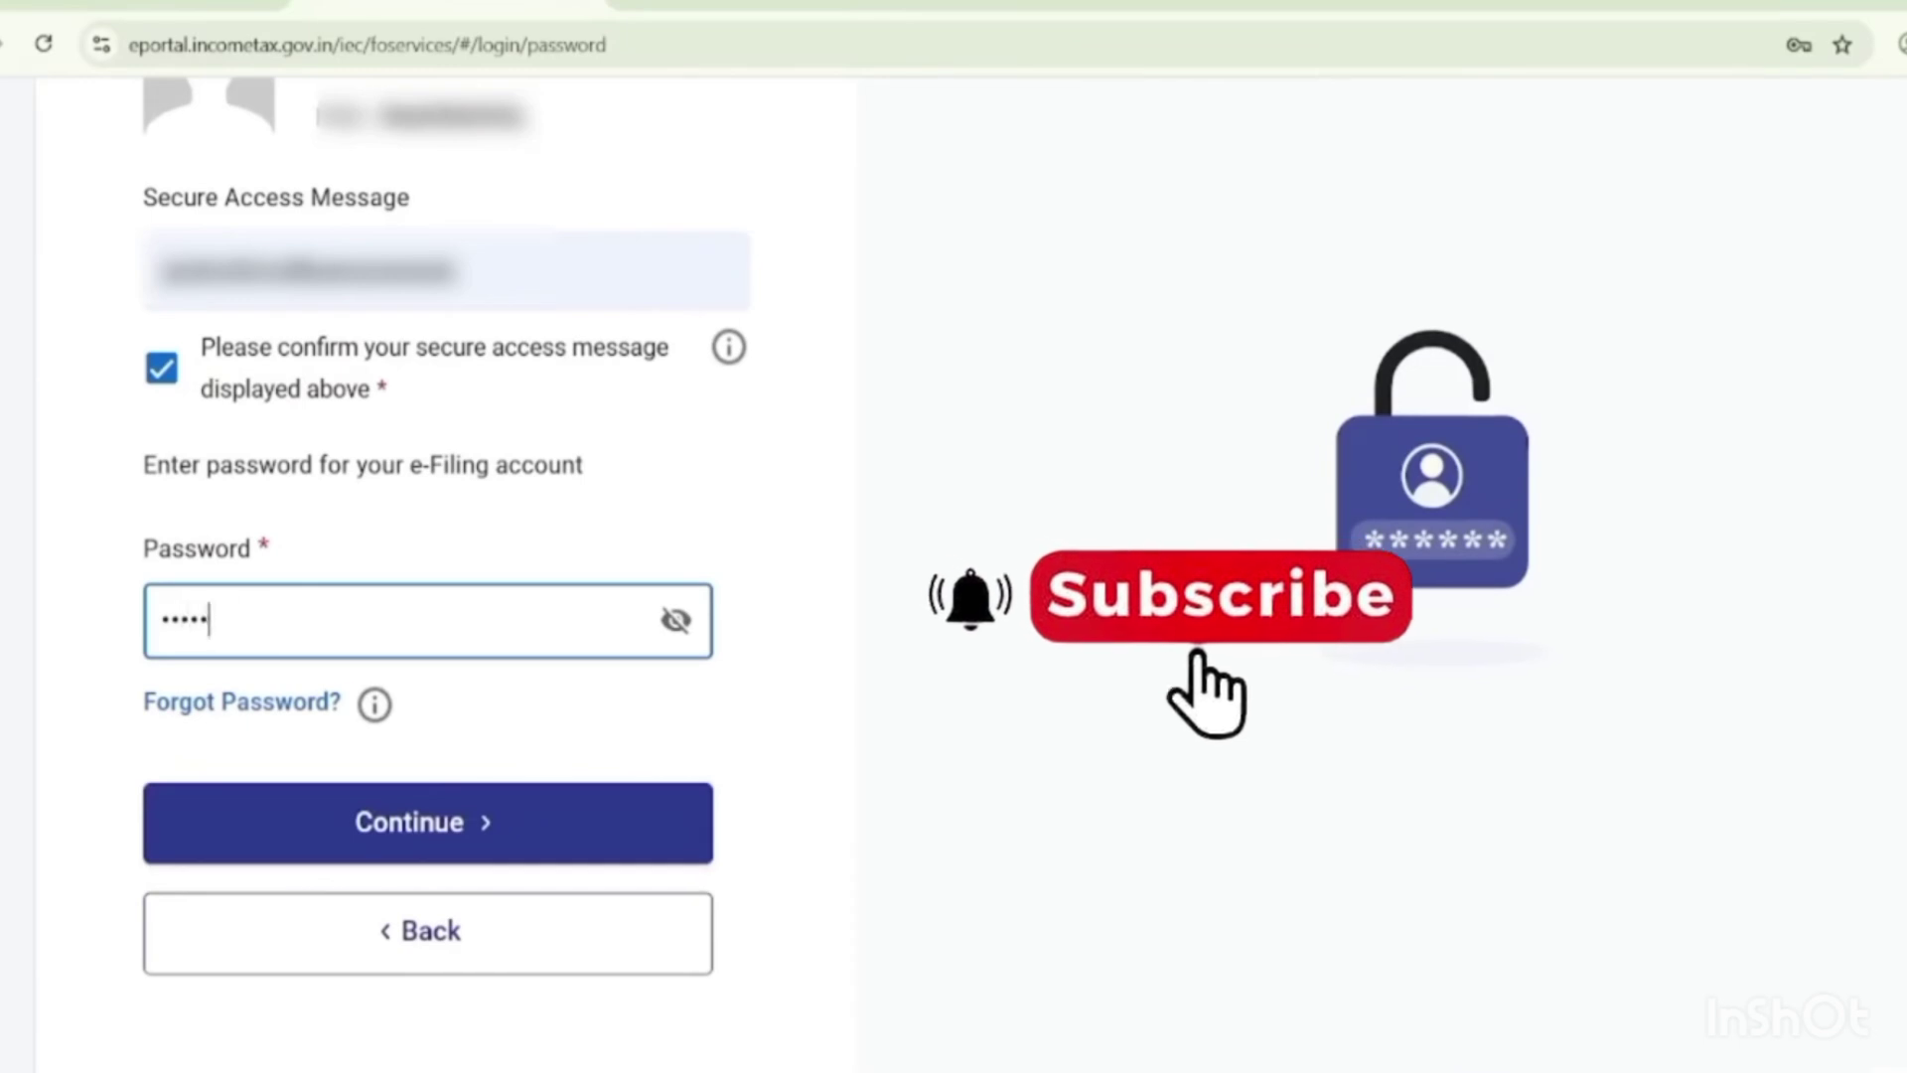
pyautogui.write('****')
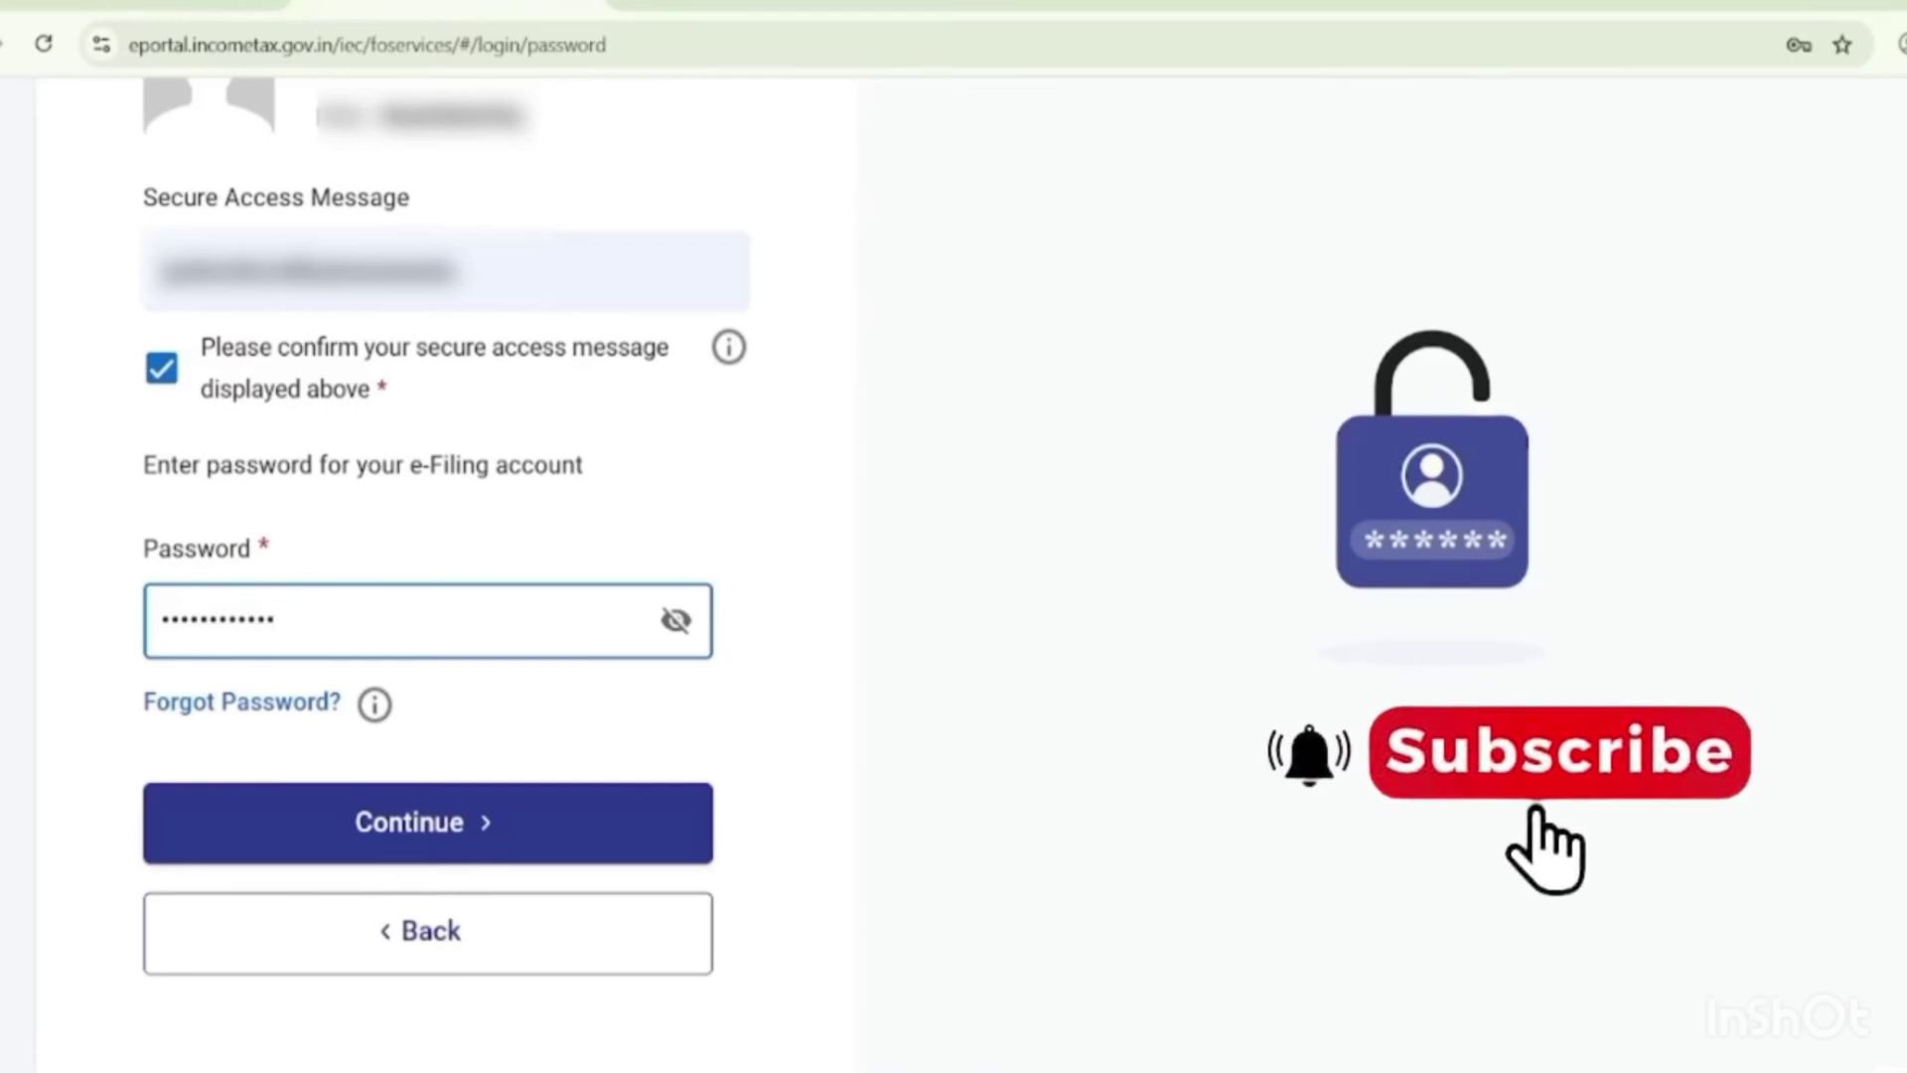
pyautogui.press('Return')
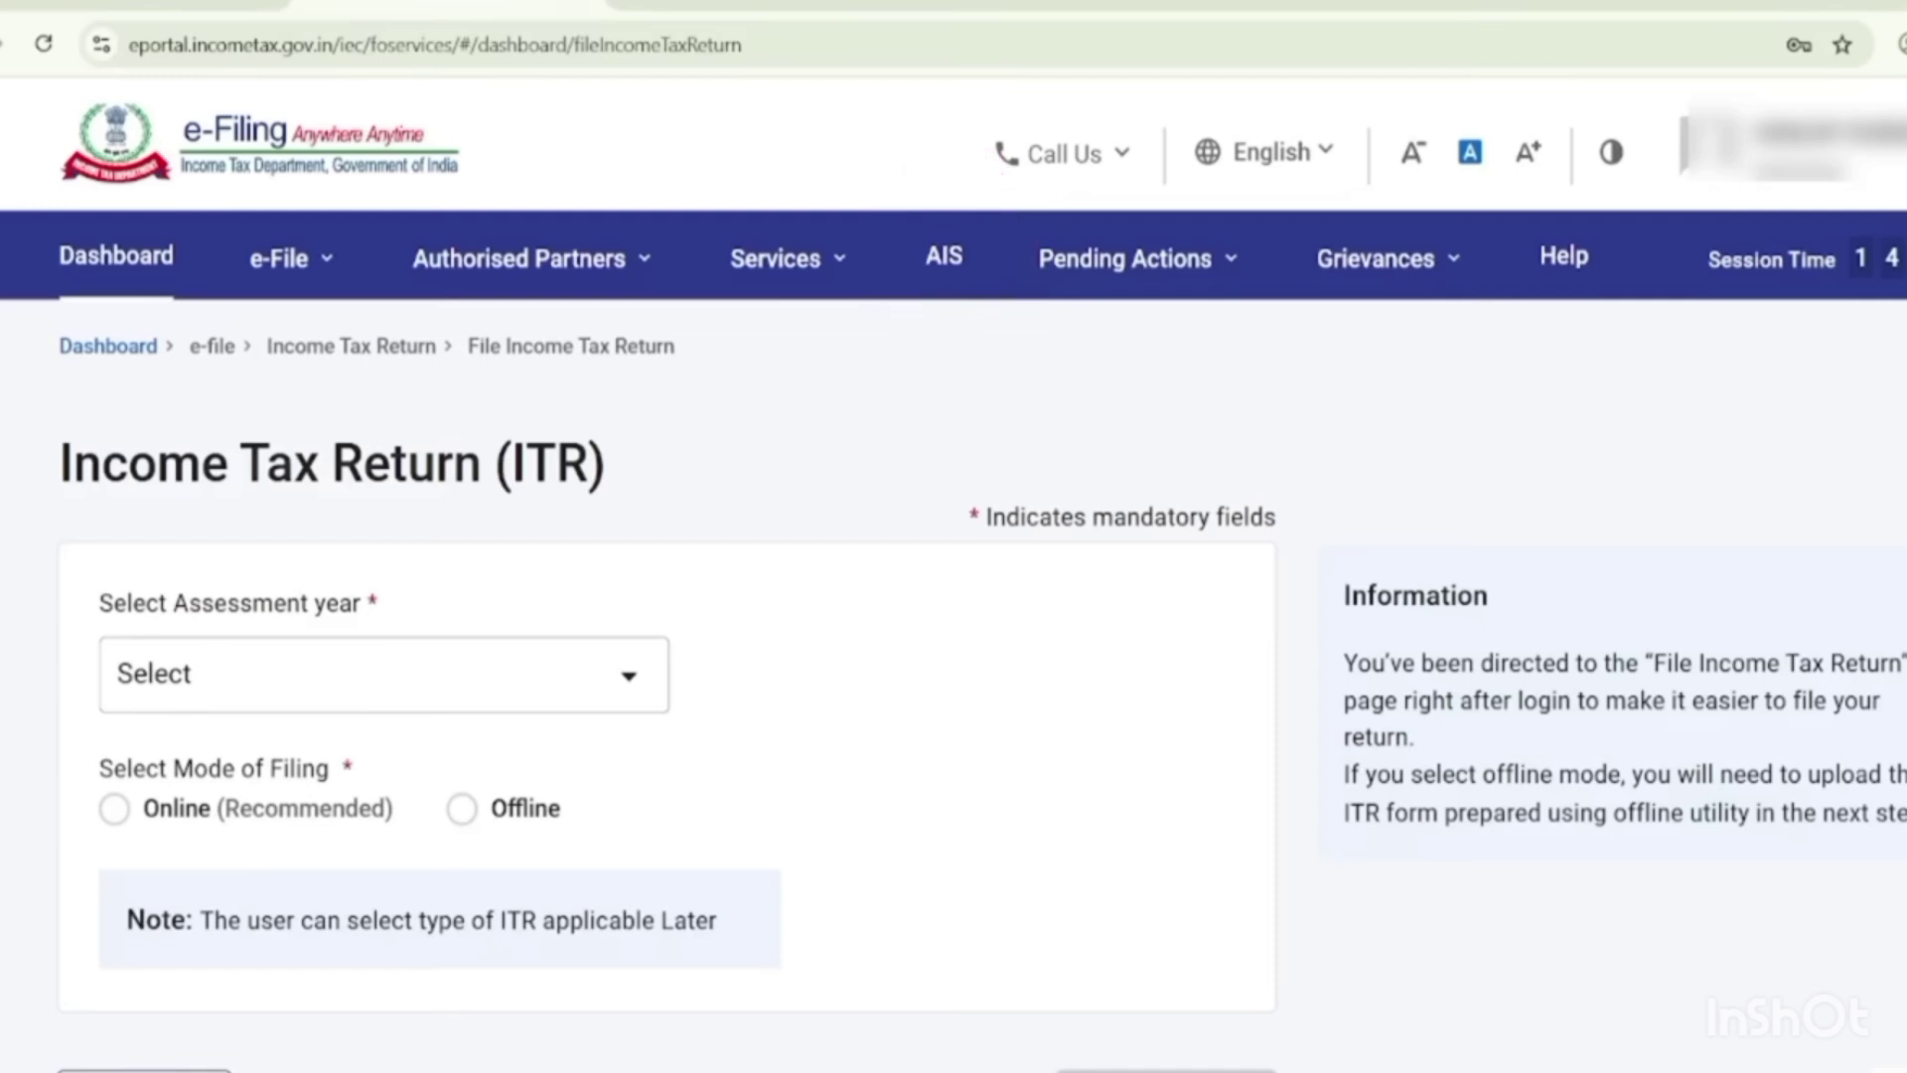
# Go from the e-Filing portal to the Compliance Portal and open the Annual Information Statement home page.
pyautogui.click(944, 256)
pyautogui.click(1292, 966)
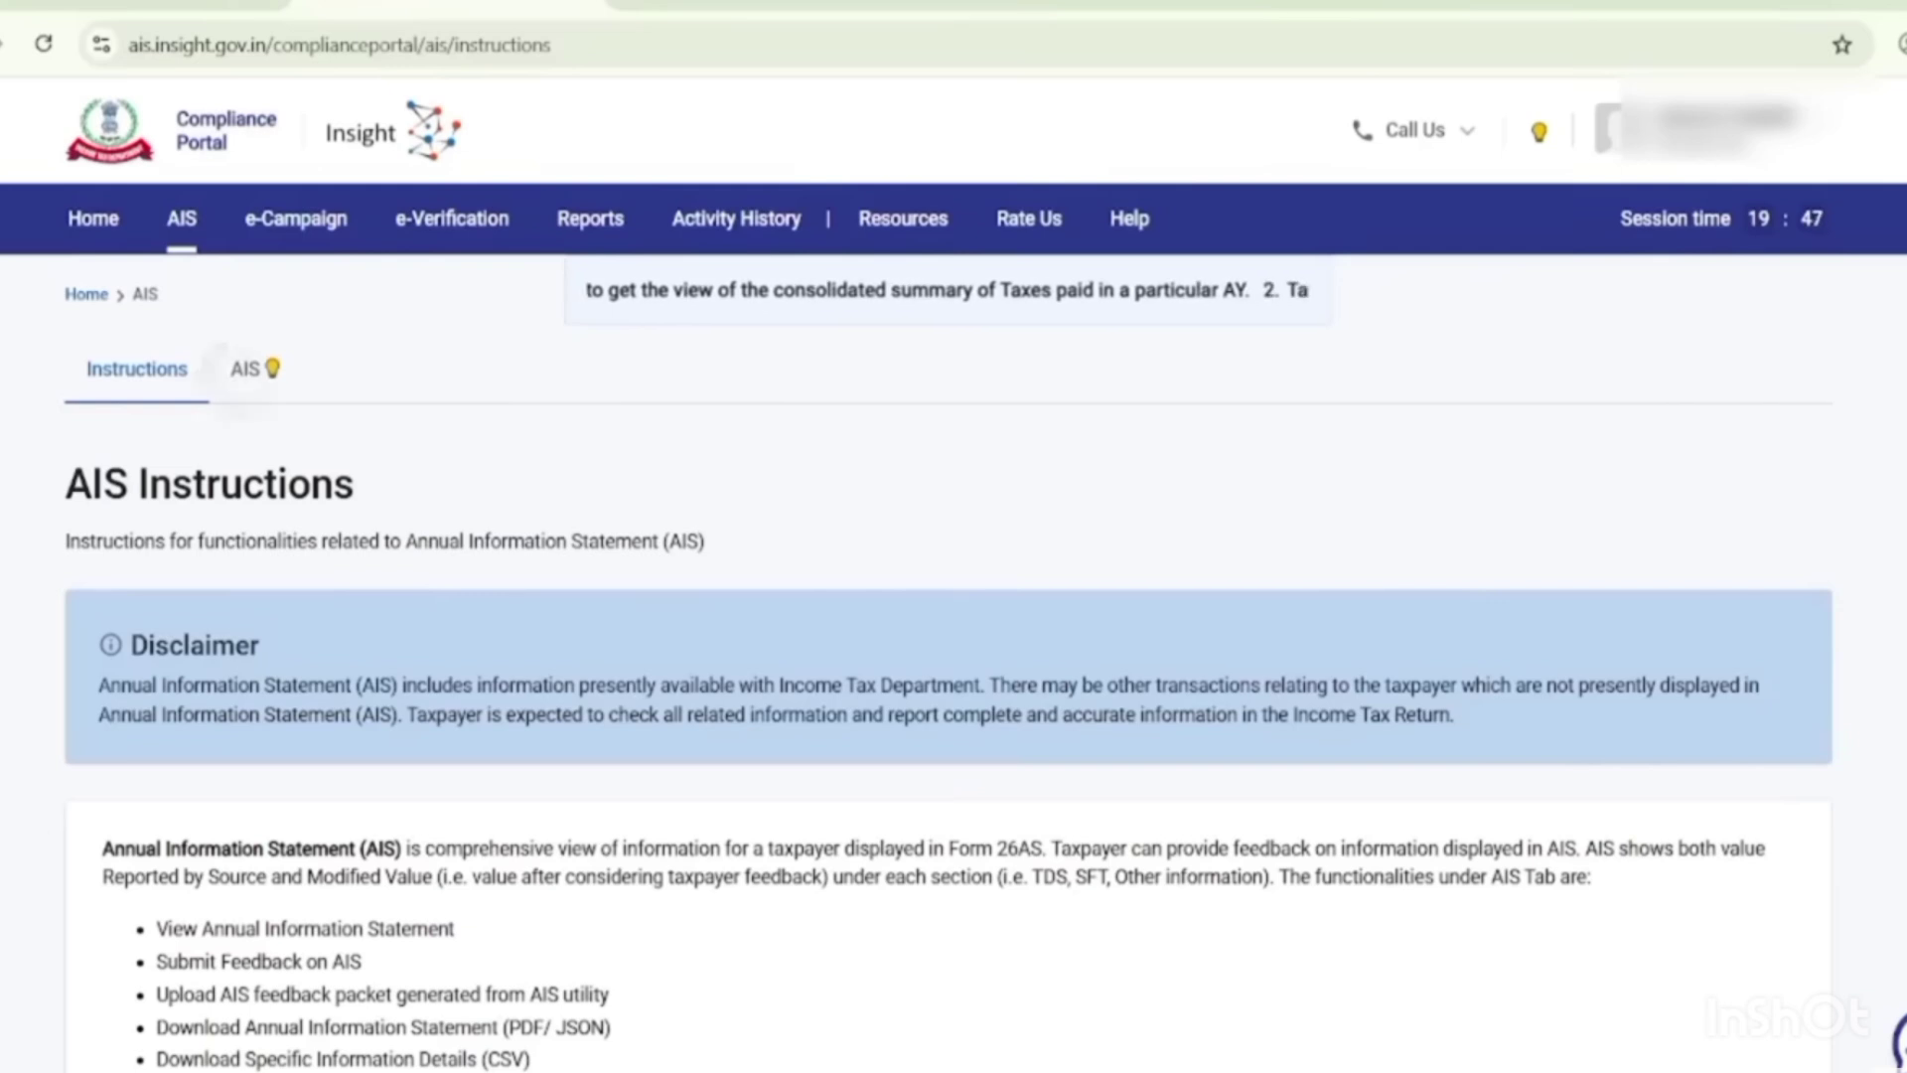
pyautogui.click(249, 369)
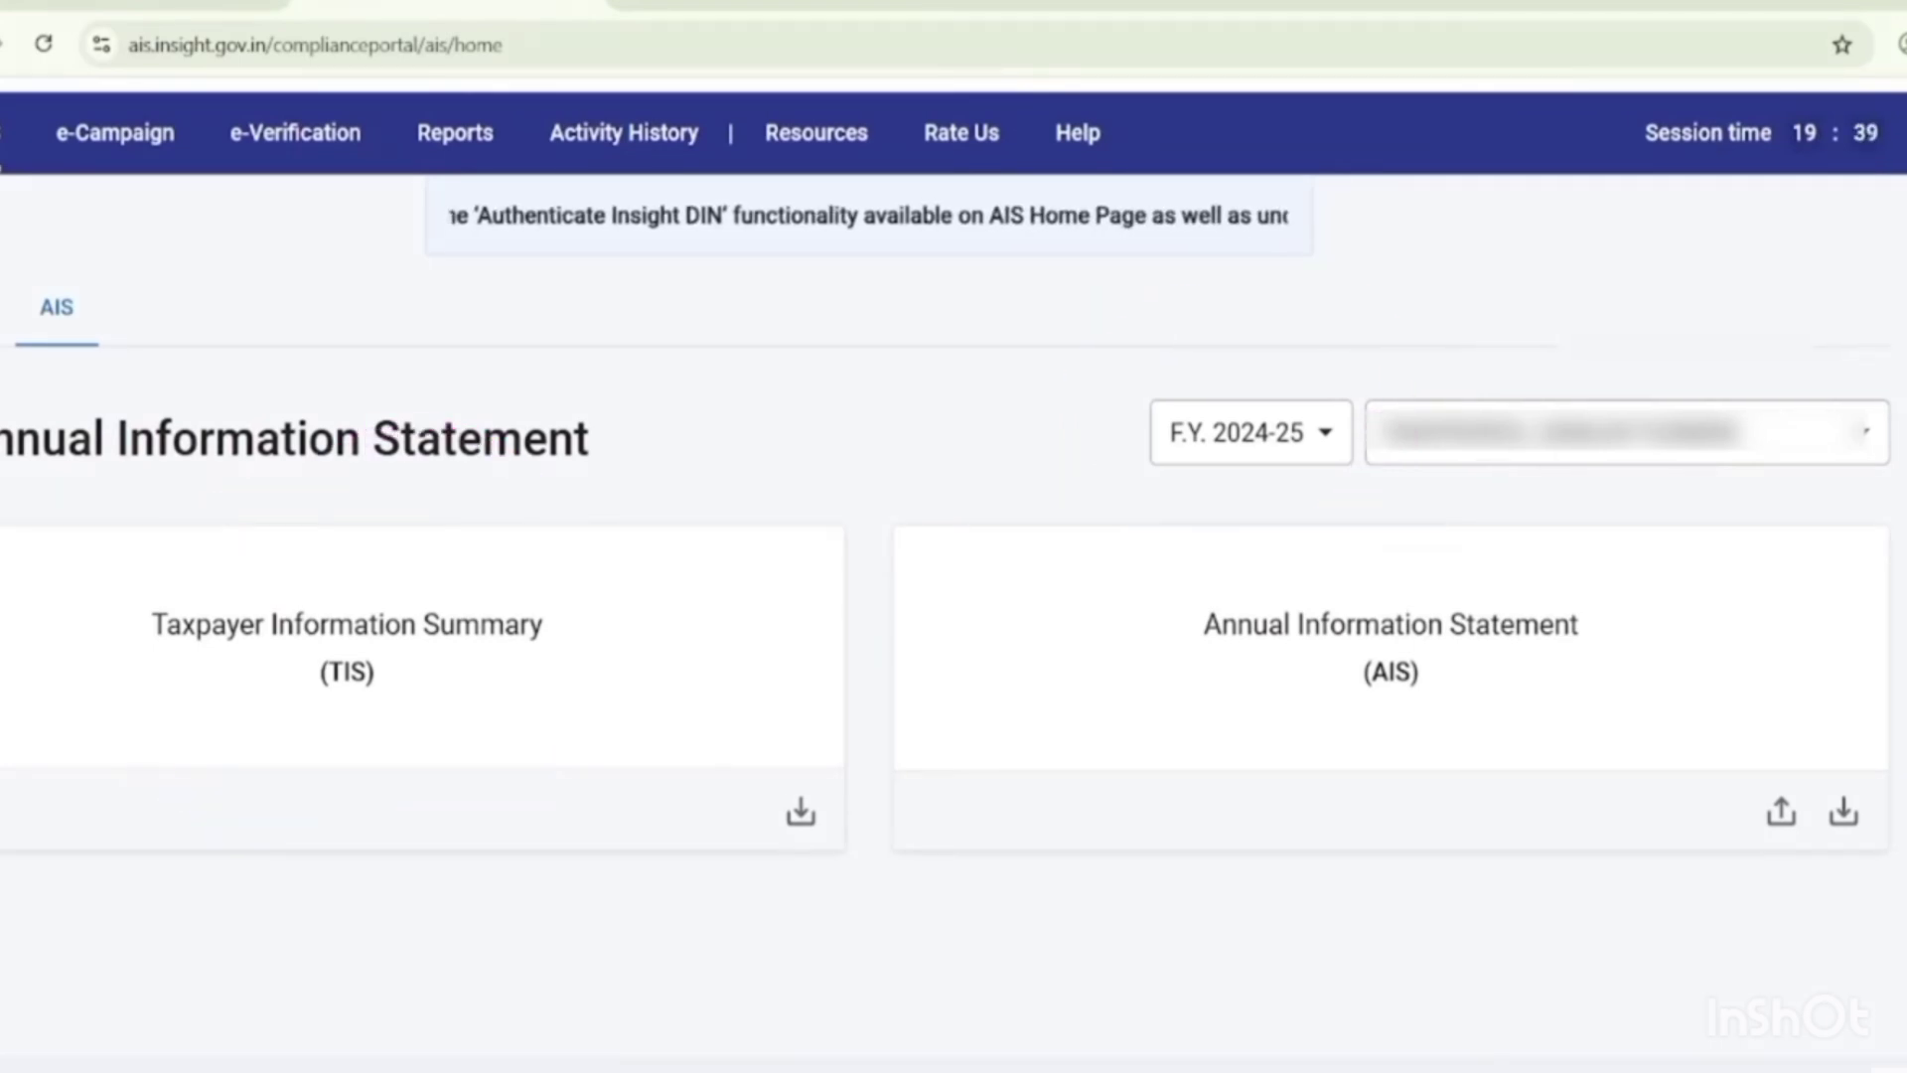
# Open the Taxpayer Information Summary for F.Y. 2024-25 and mark the savings bank interest category and the processed amounts with the pen.
pyautogui.click(383, 660)
pyautogui.scroll(-4, 954, 556)
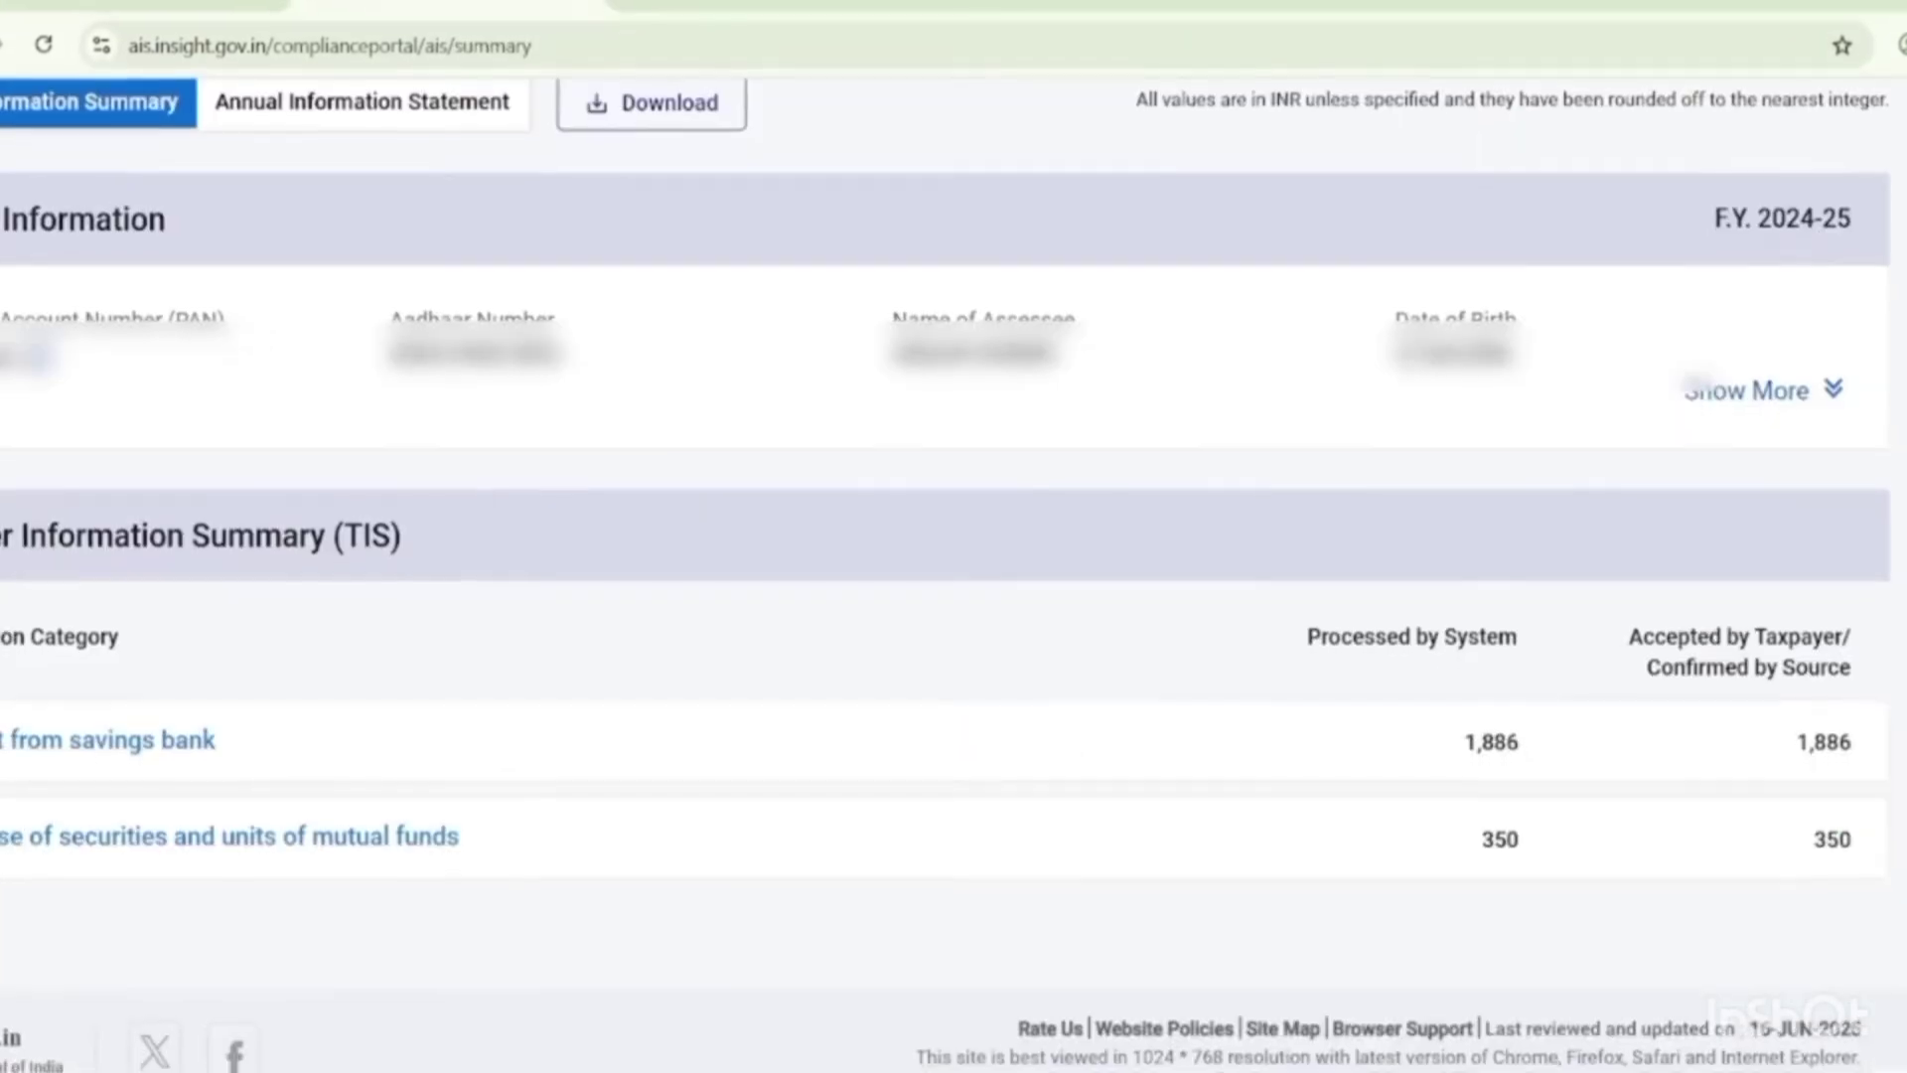
pyautogui.hscroll(-1, 953, 556)
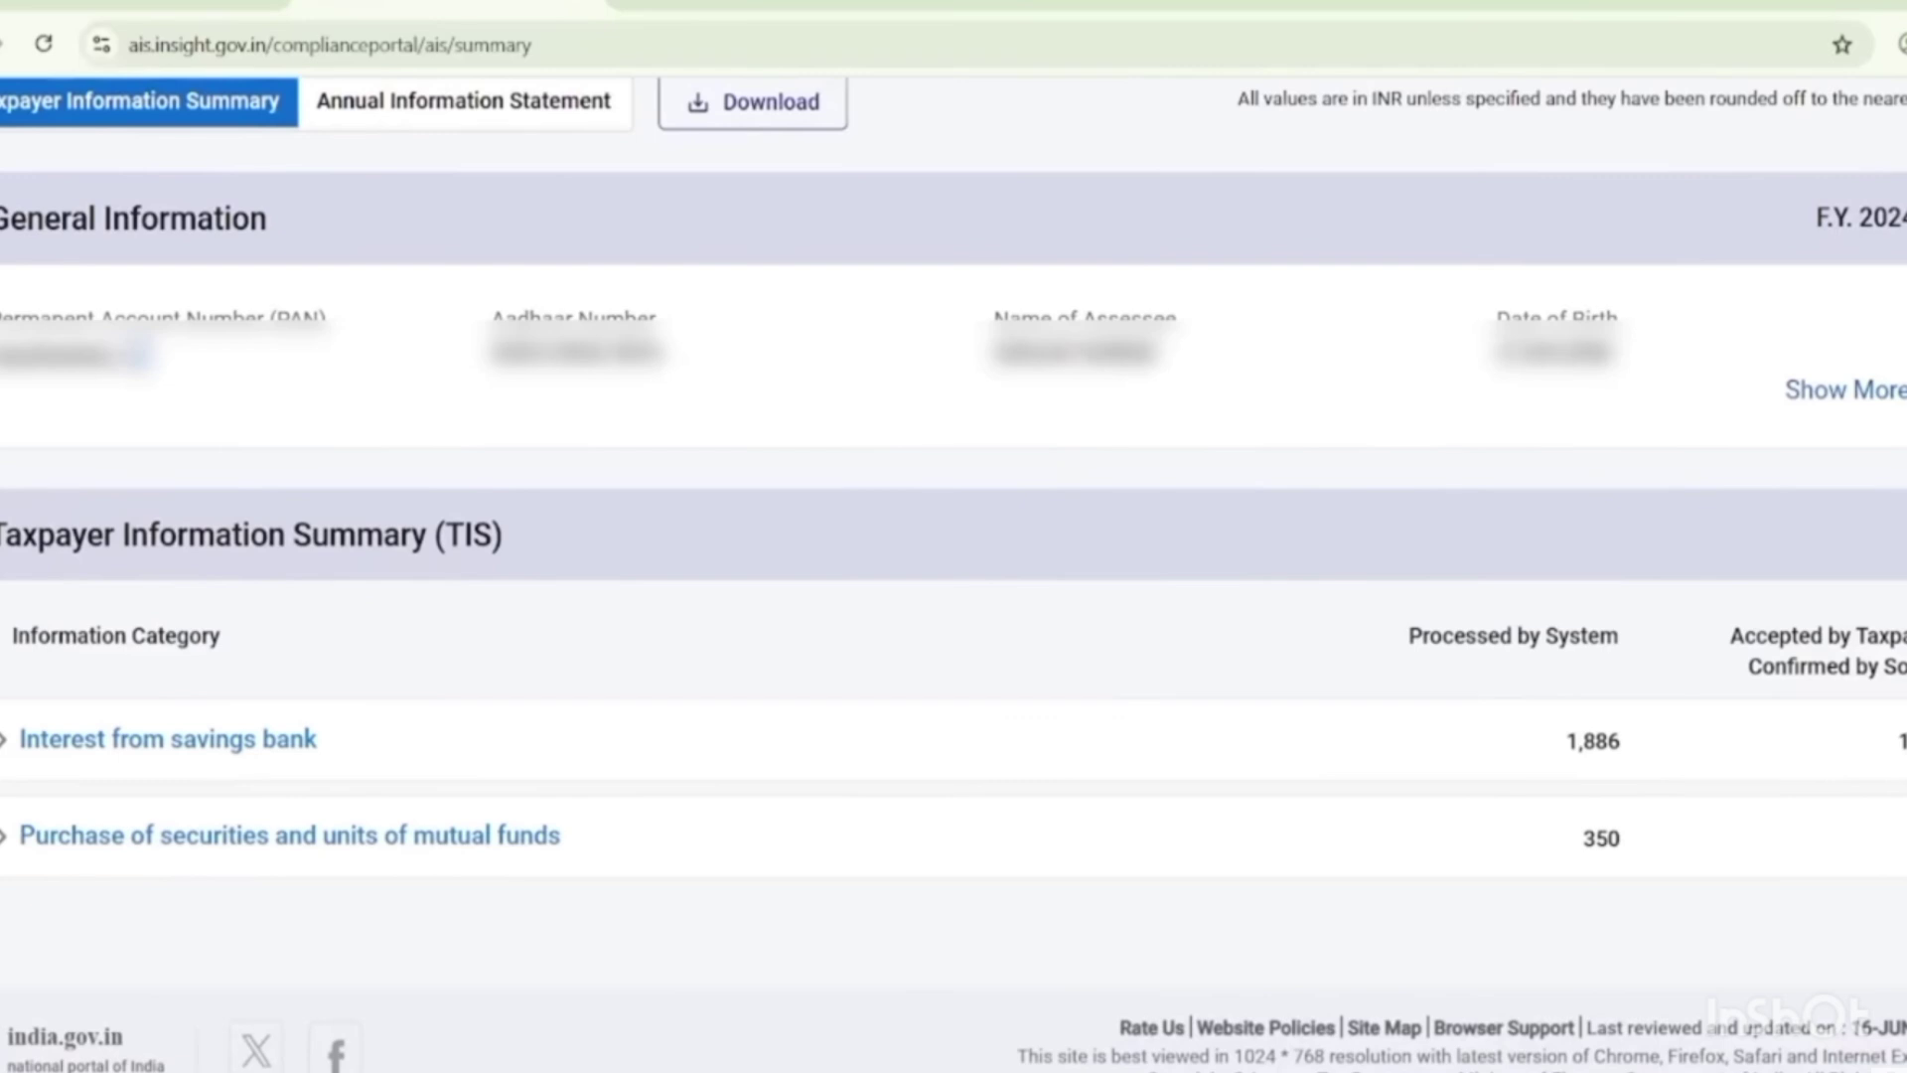
pyautogui.moveTo(428, 735); pyautogui.dragTo(643, 613)
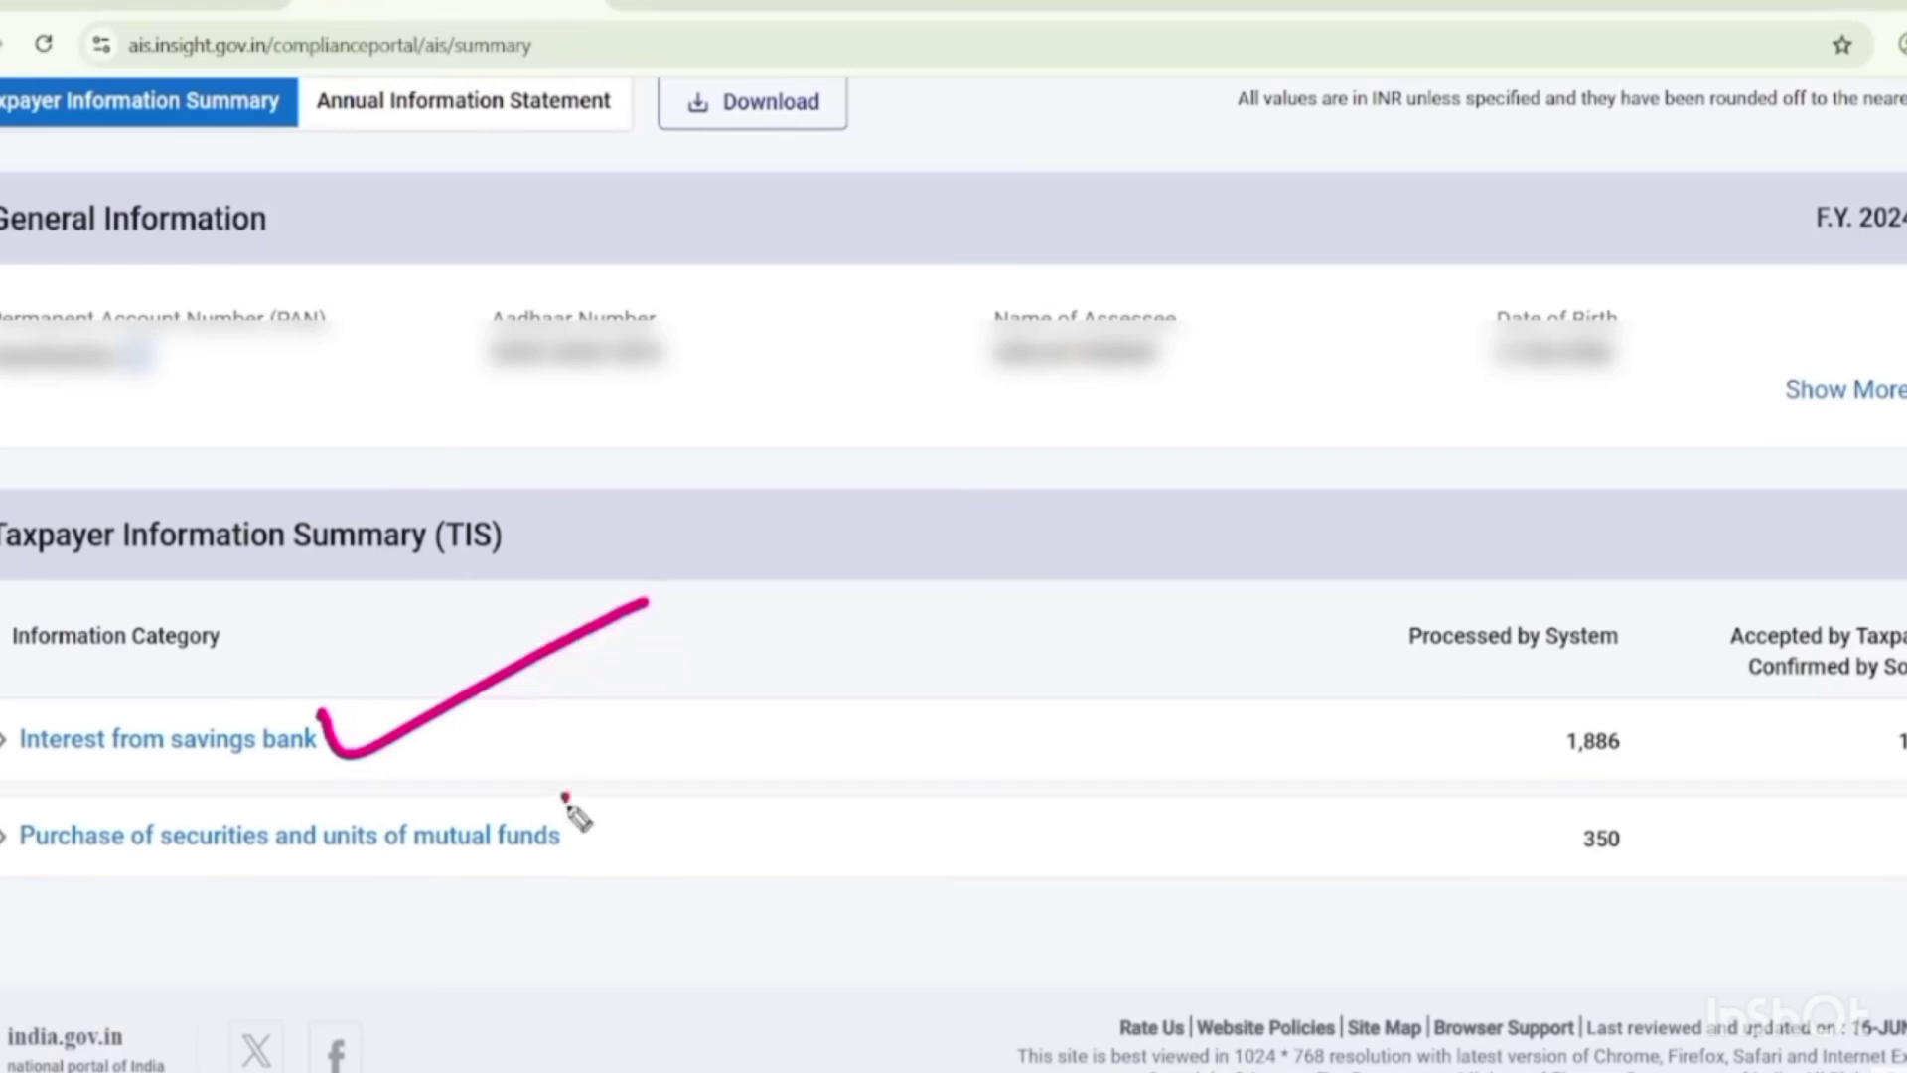
pyautogui.moveTo(1677, 683)
pyautogui.mouseDown()
pyautogui.moveTo(1688, 900)
pyautogui.moveTo(1575, 938)
pyautogui.mouseUp()
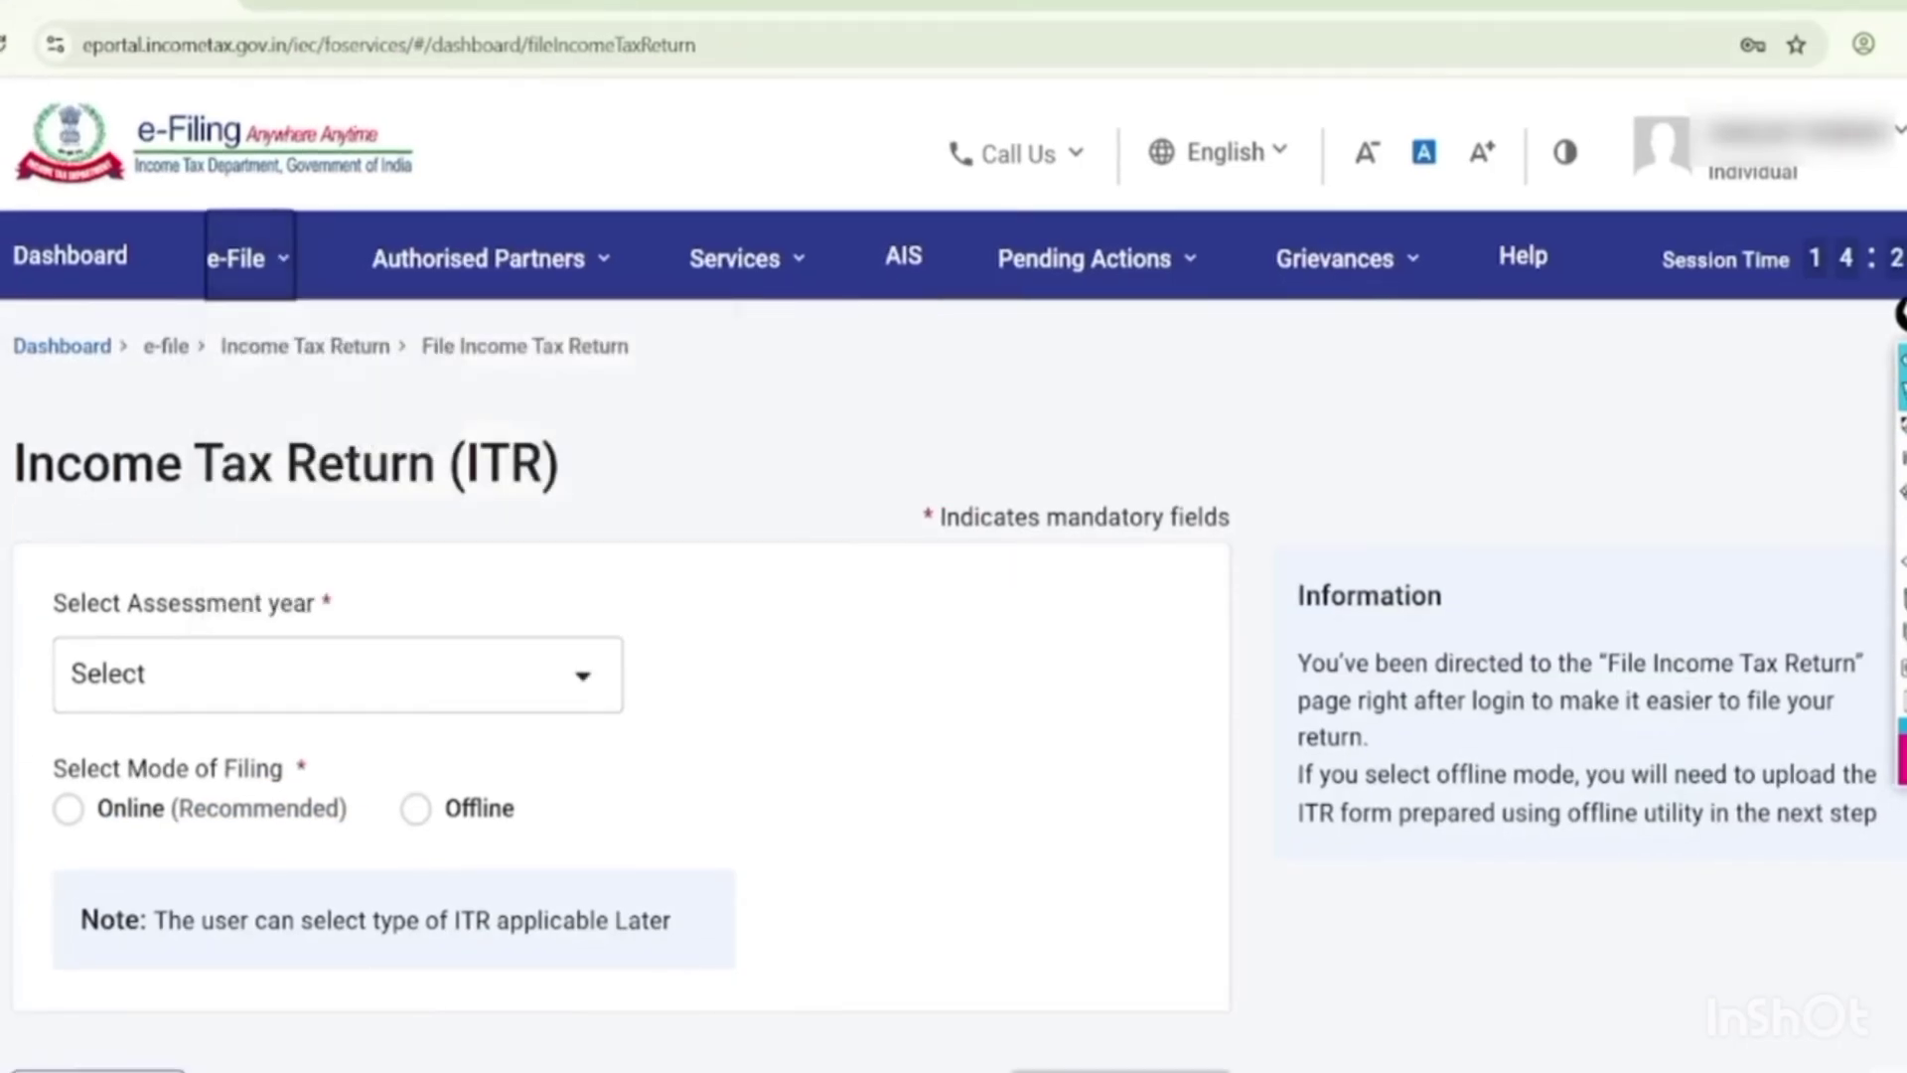
# On the e-Filing portal, show the Income Tax Returns options under e-File, circle View Form 26AS with the pen, and clear the mark.
pyautogui.click(248, 259)
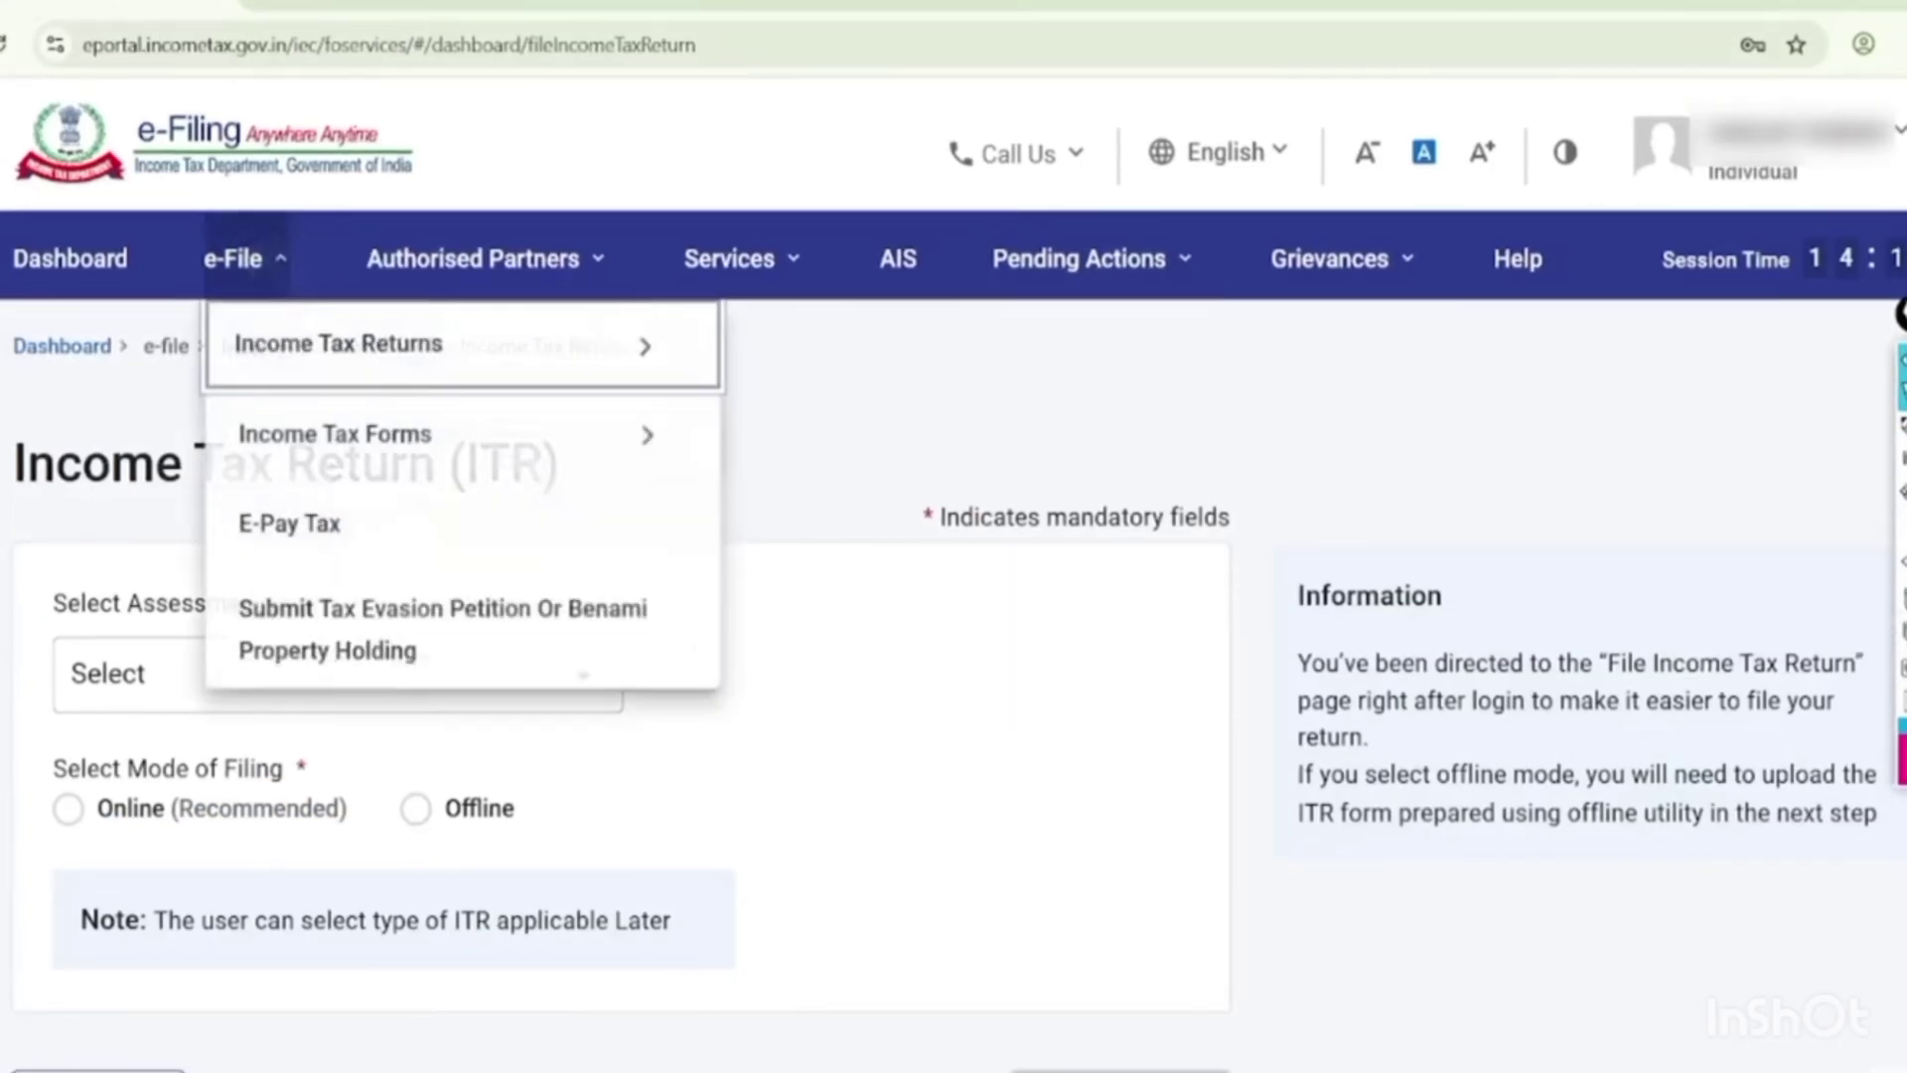
pyautogui.click(498, 345)
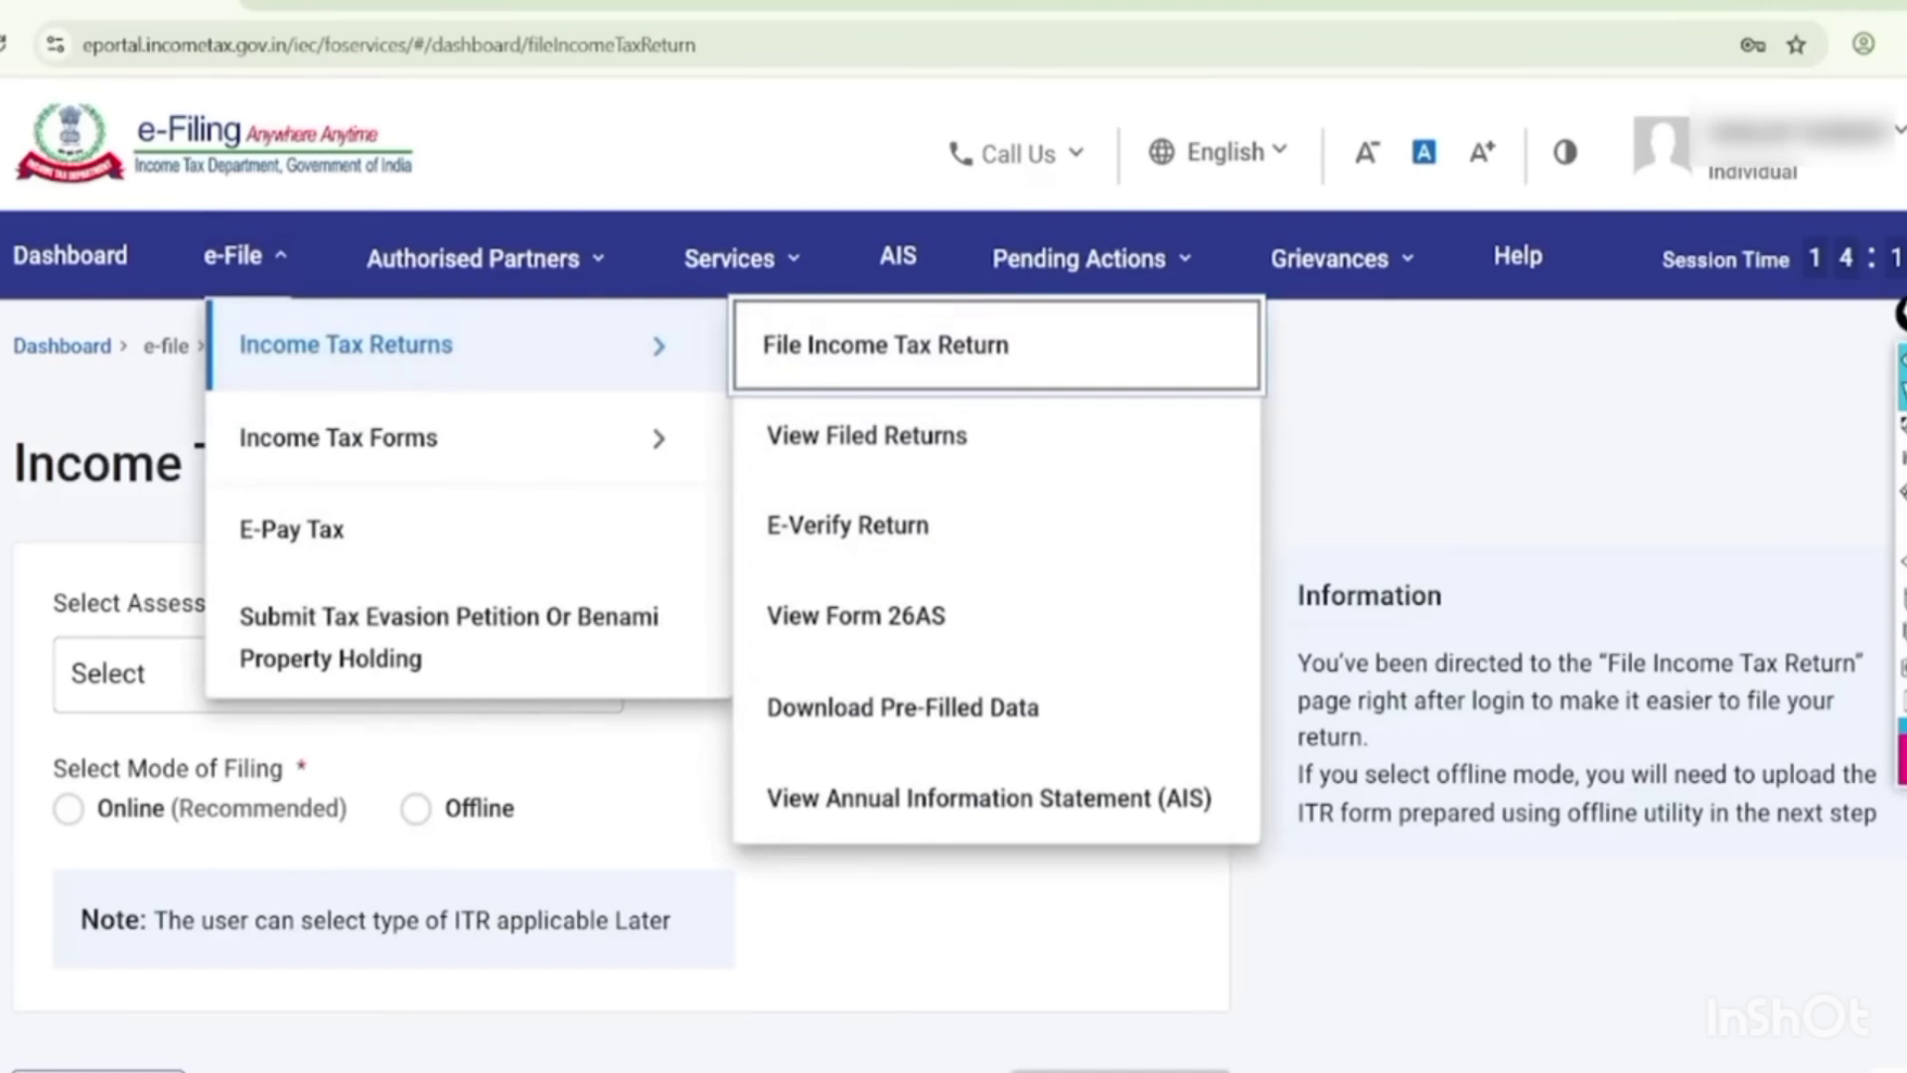
pyautogui.hotkey('ctrl', 'shift', '3')
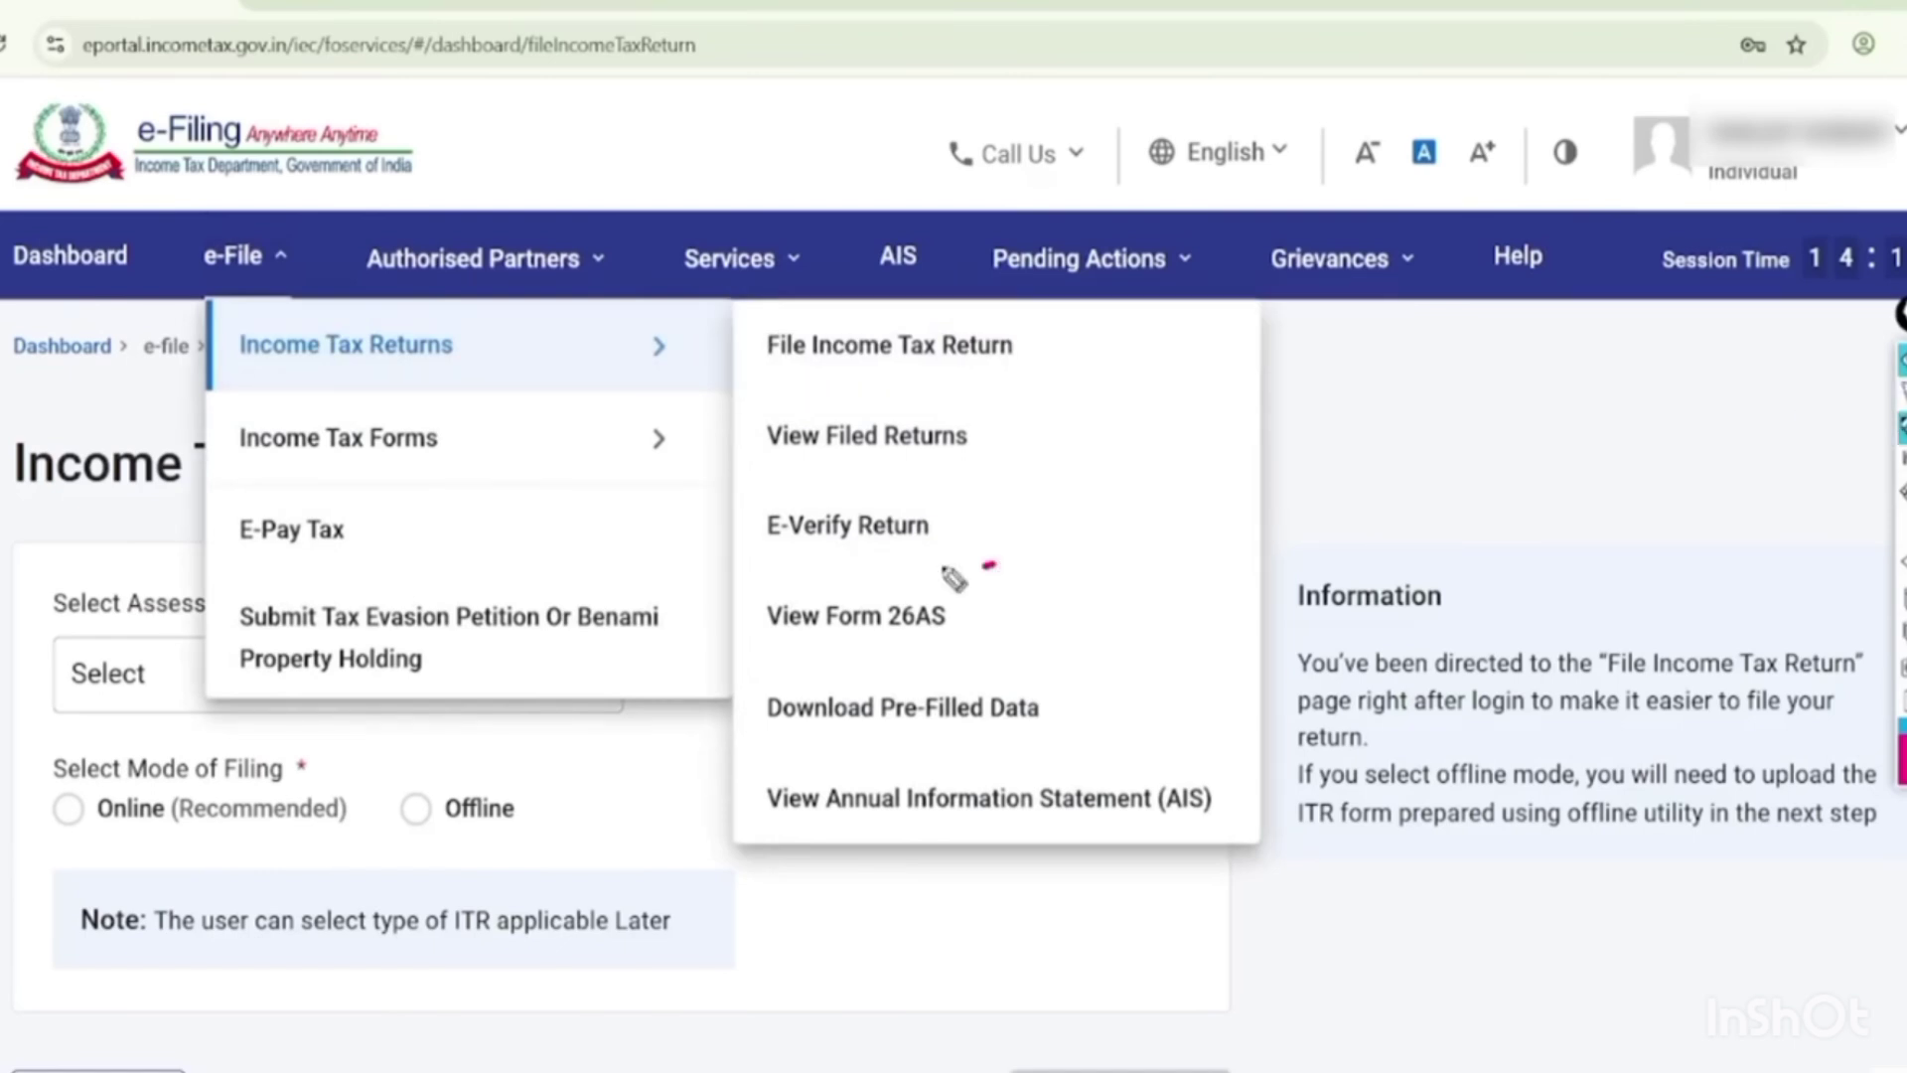
pyautogui.moveTo(953, 578)
pyautogui.mouseDown()
pyautogui.moveTo(873, 669)
pyautogui.moveTo(706, 629)
pyautogui.moveTo(1035, 549)
pyautogui.mouseUp()
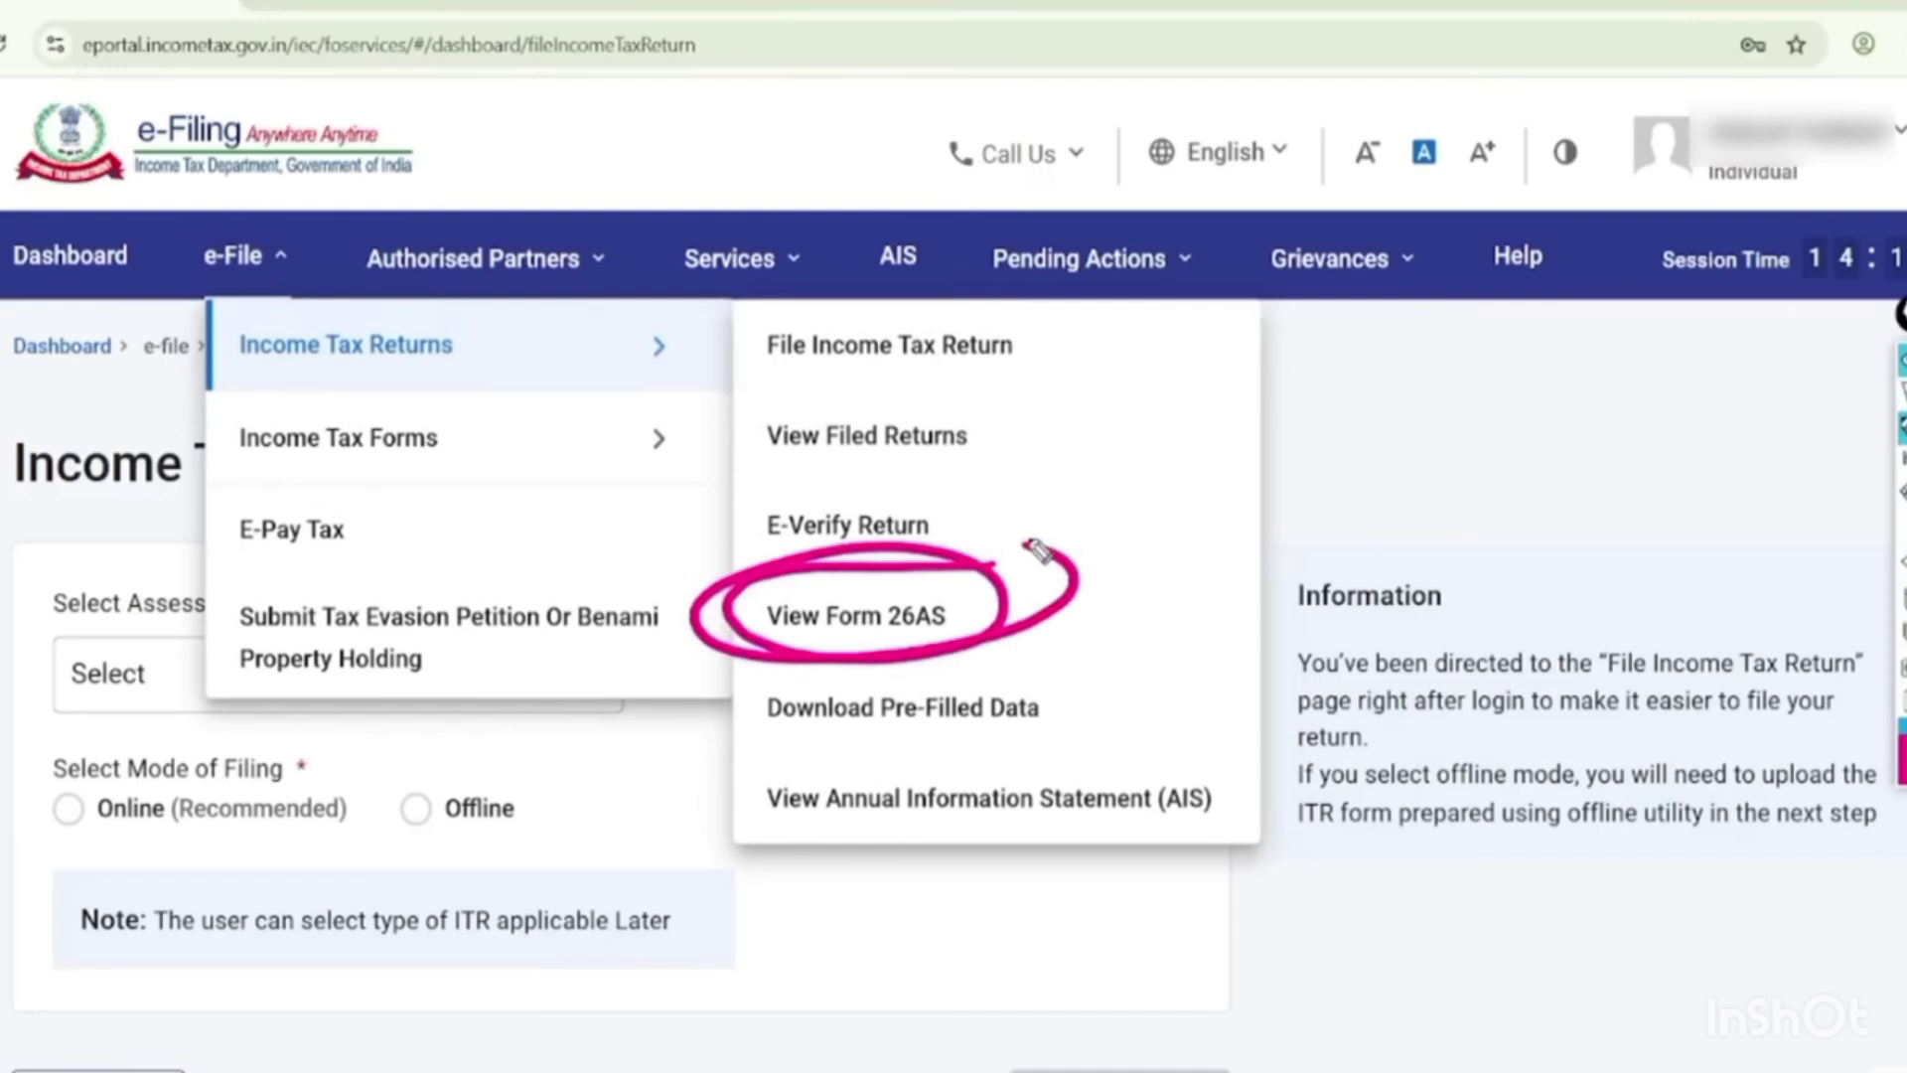
pyautogui.hotkey('ctrl', 'shift', '7')
pyautogui.hotkey('ctrl', 'shift', '2')
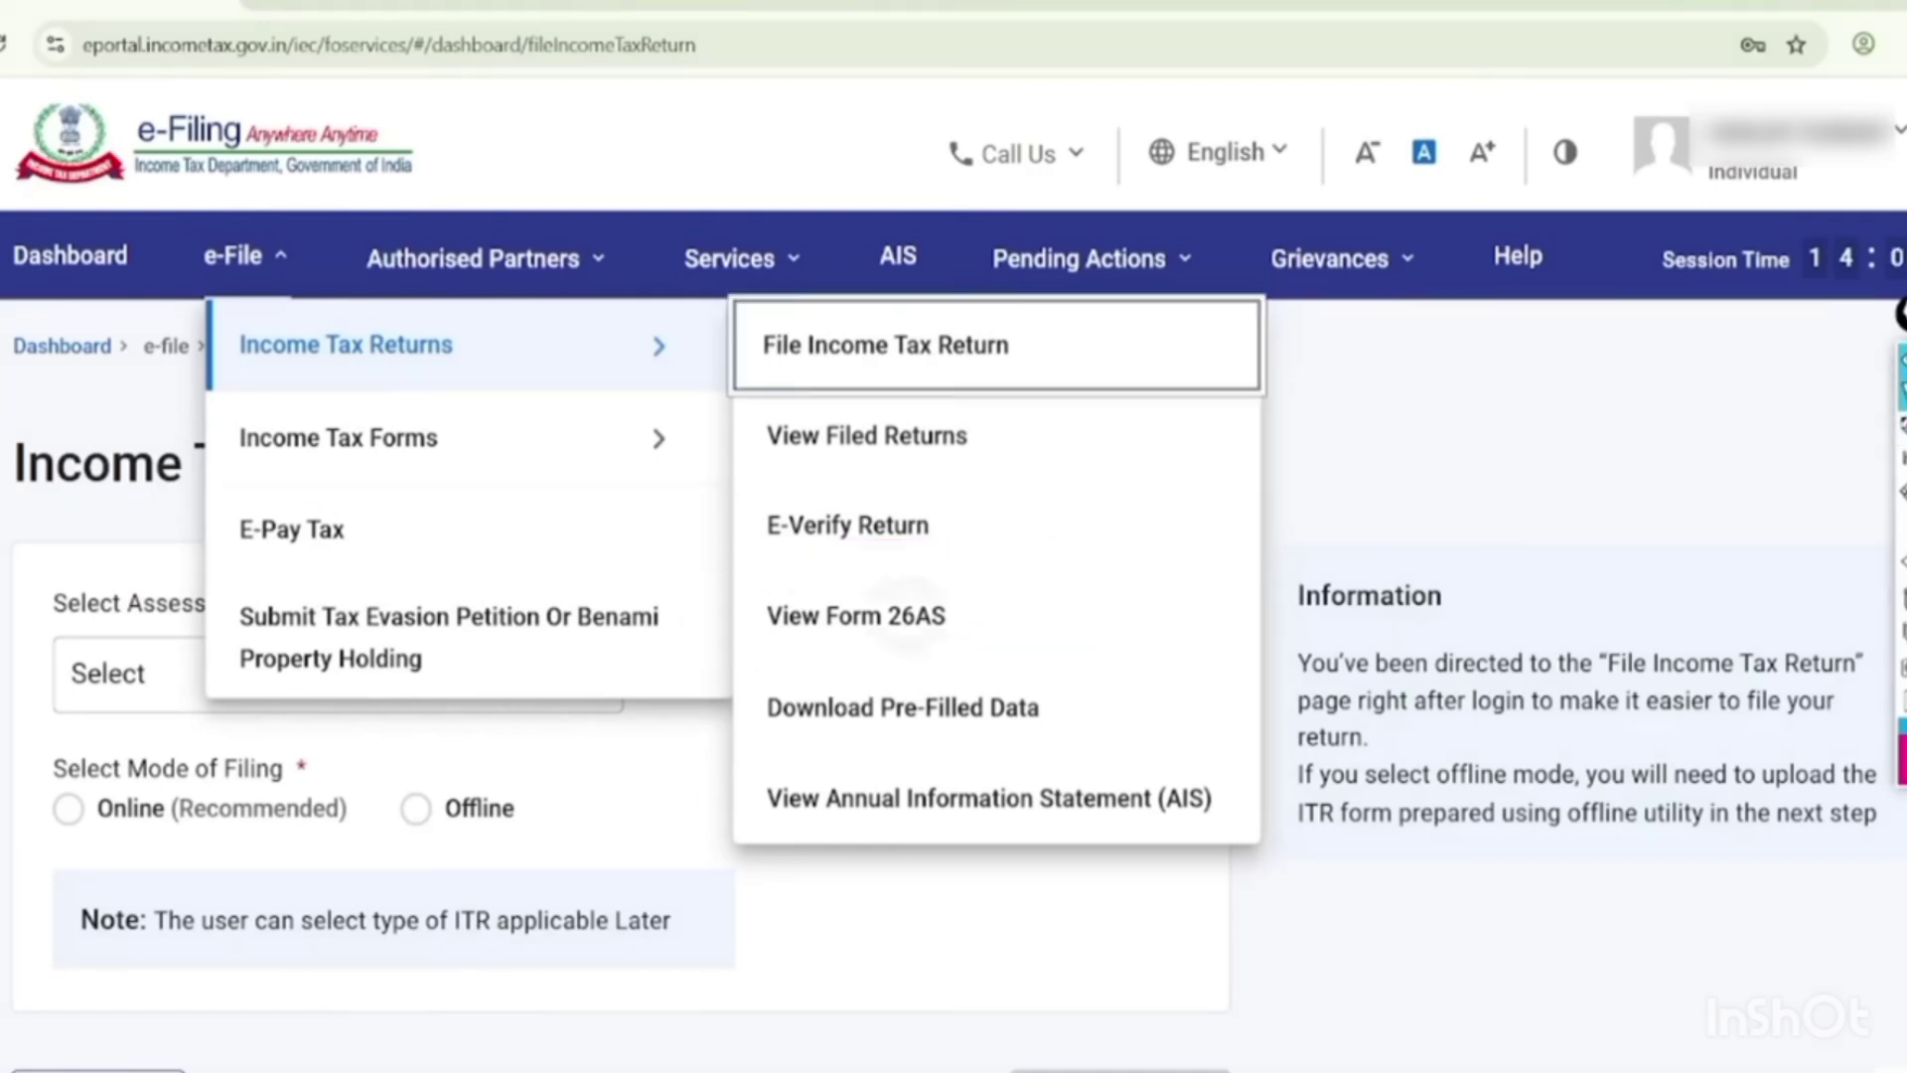
# Proceed to View Form 26AS on TRACES and agree to the usage and acceptance of Form 16/16A.
pyautogui.click(855, 616)
pyautogui.click(1336, 1043)
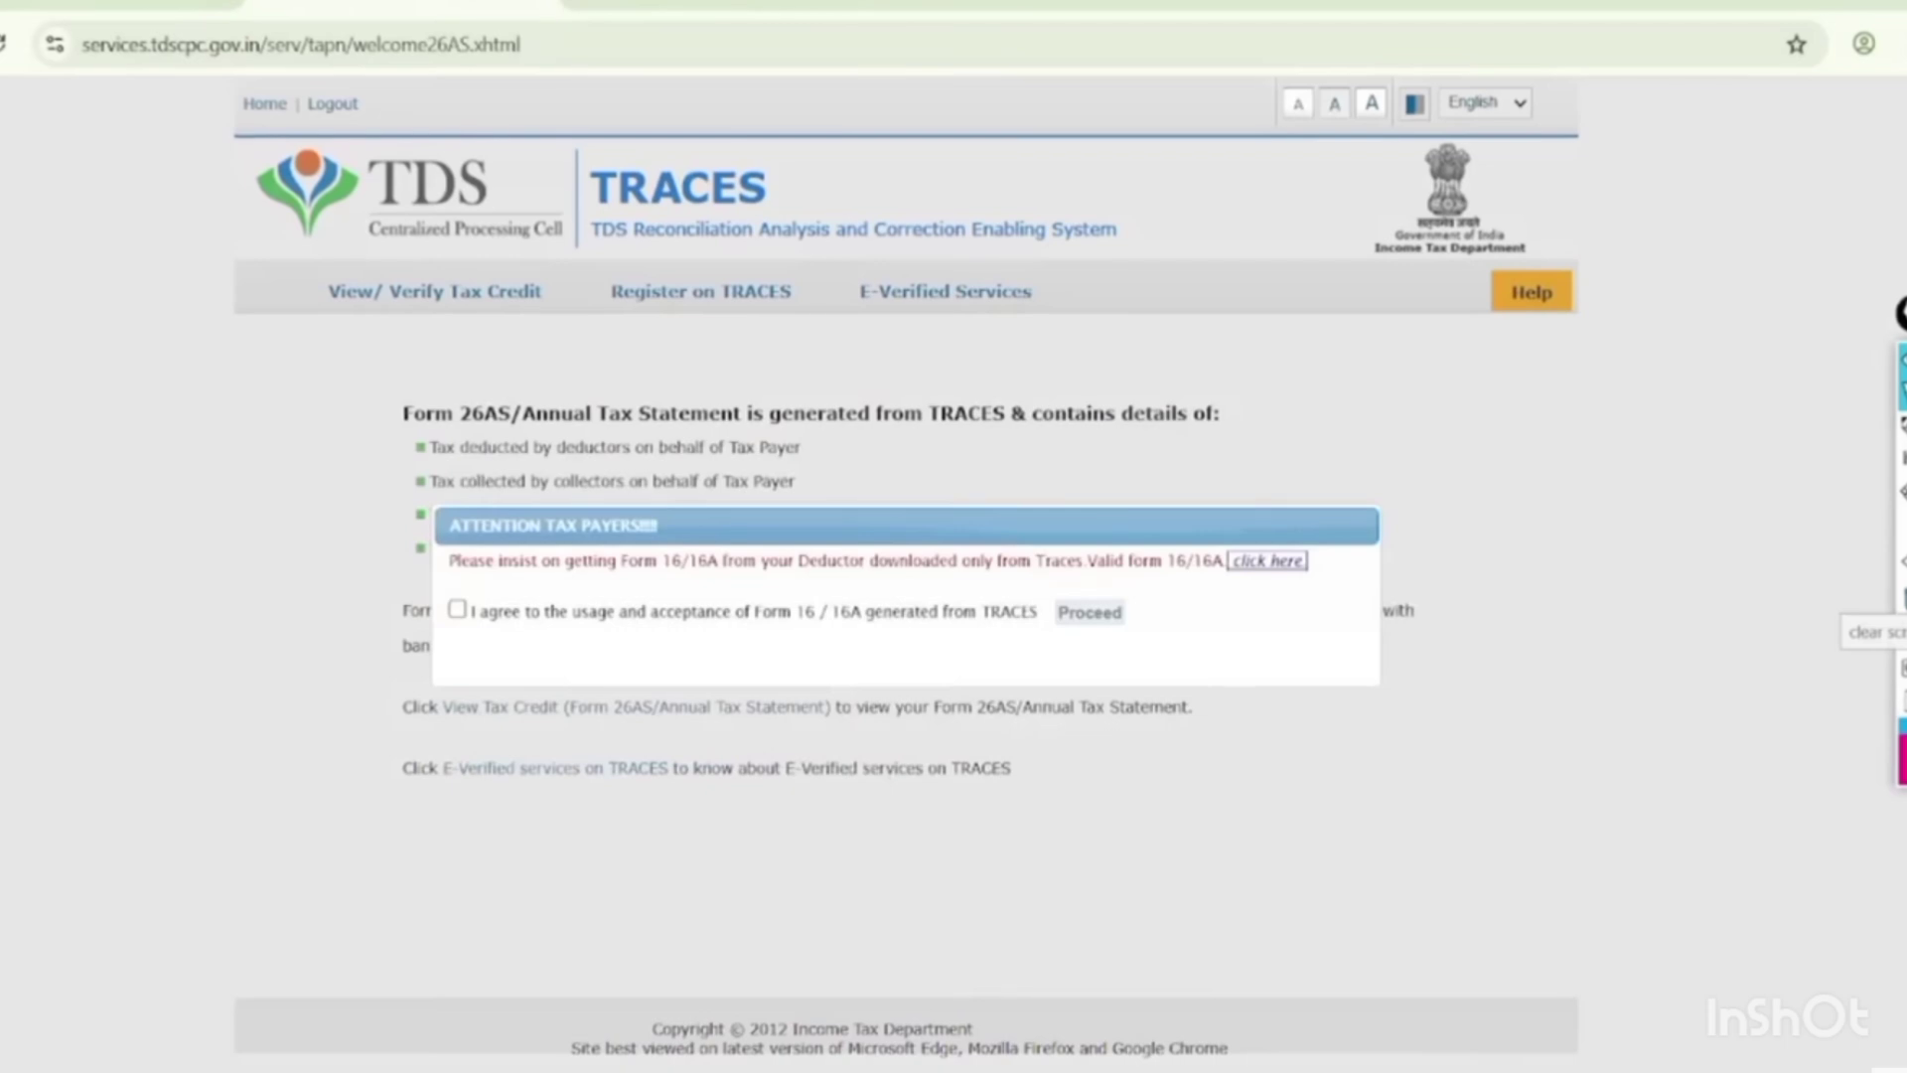
pyautogui.scroll(2, 1093, 570)
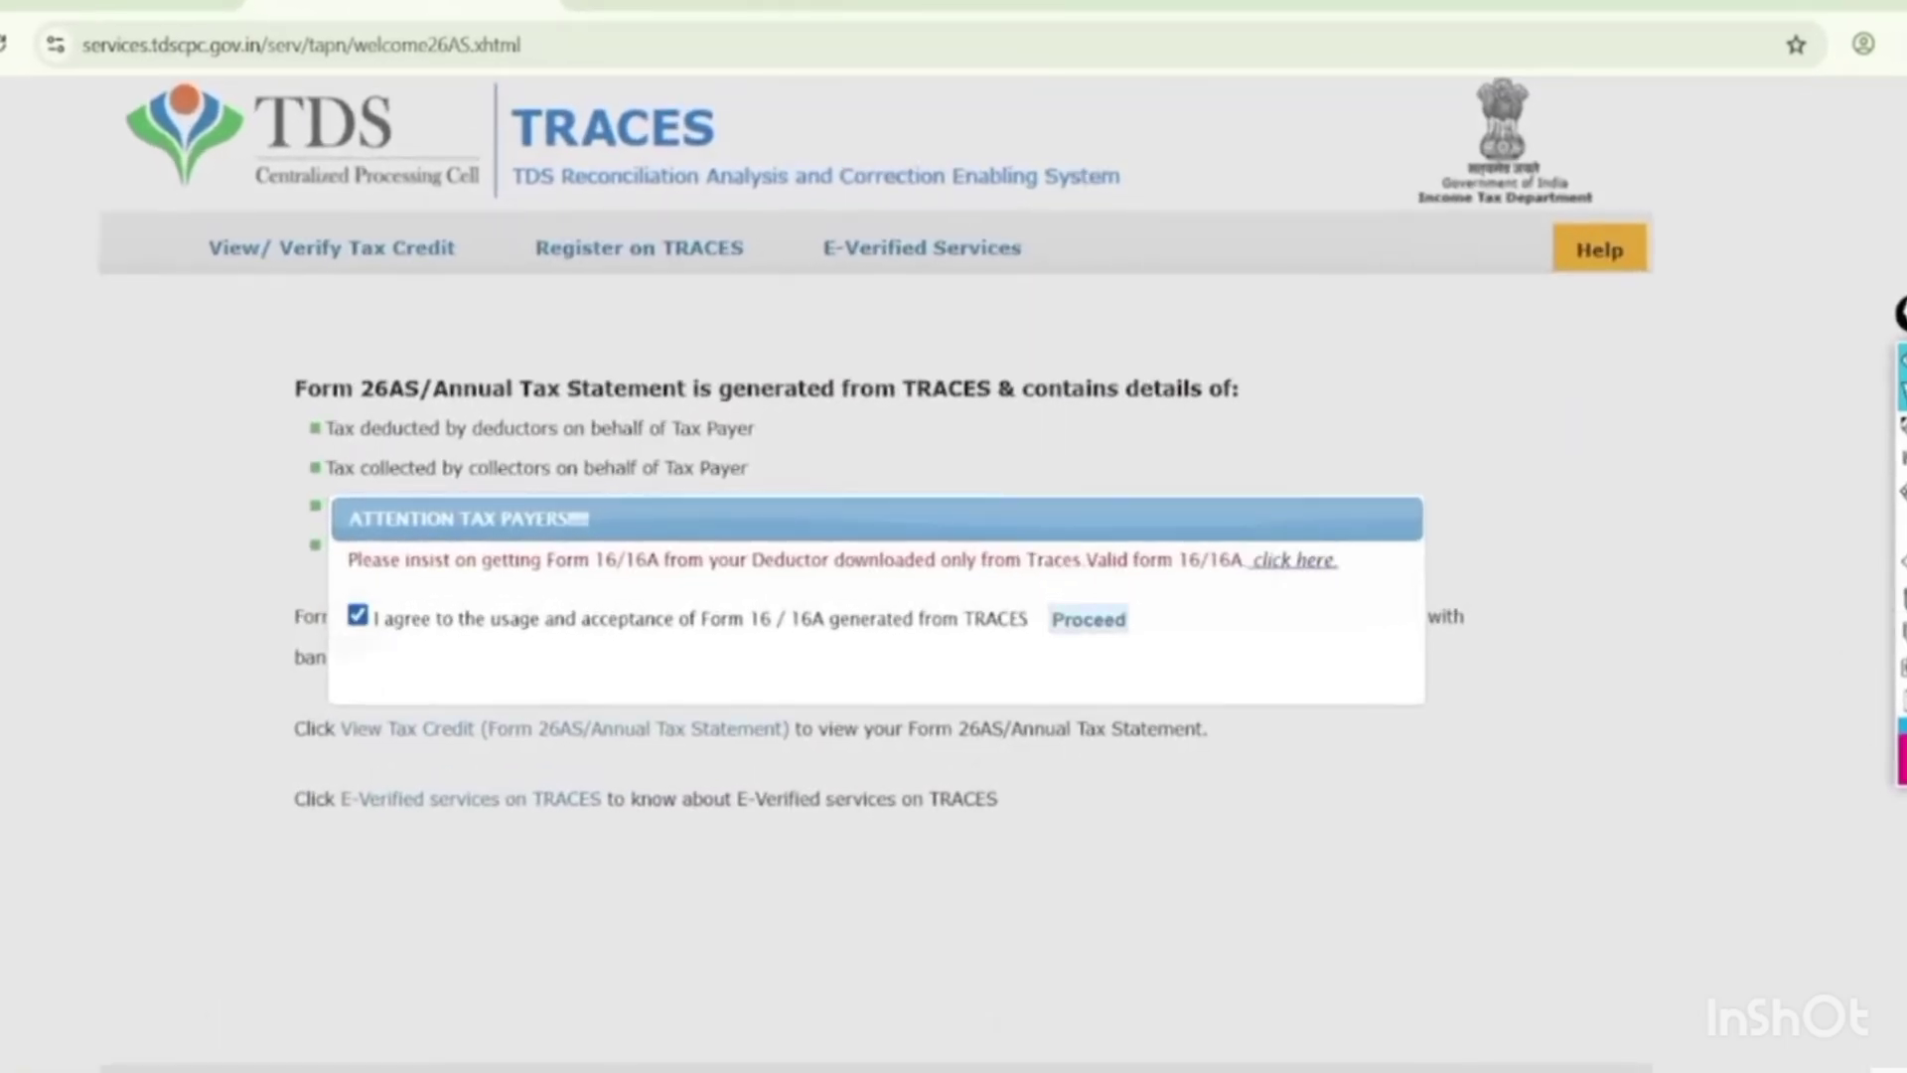
pyautogui.click(1088, 618)
pyautogui.scroll(2, 876, 570)
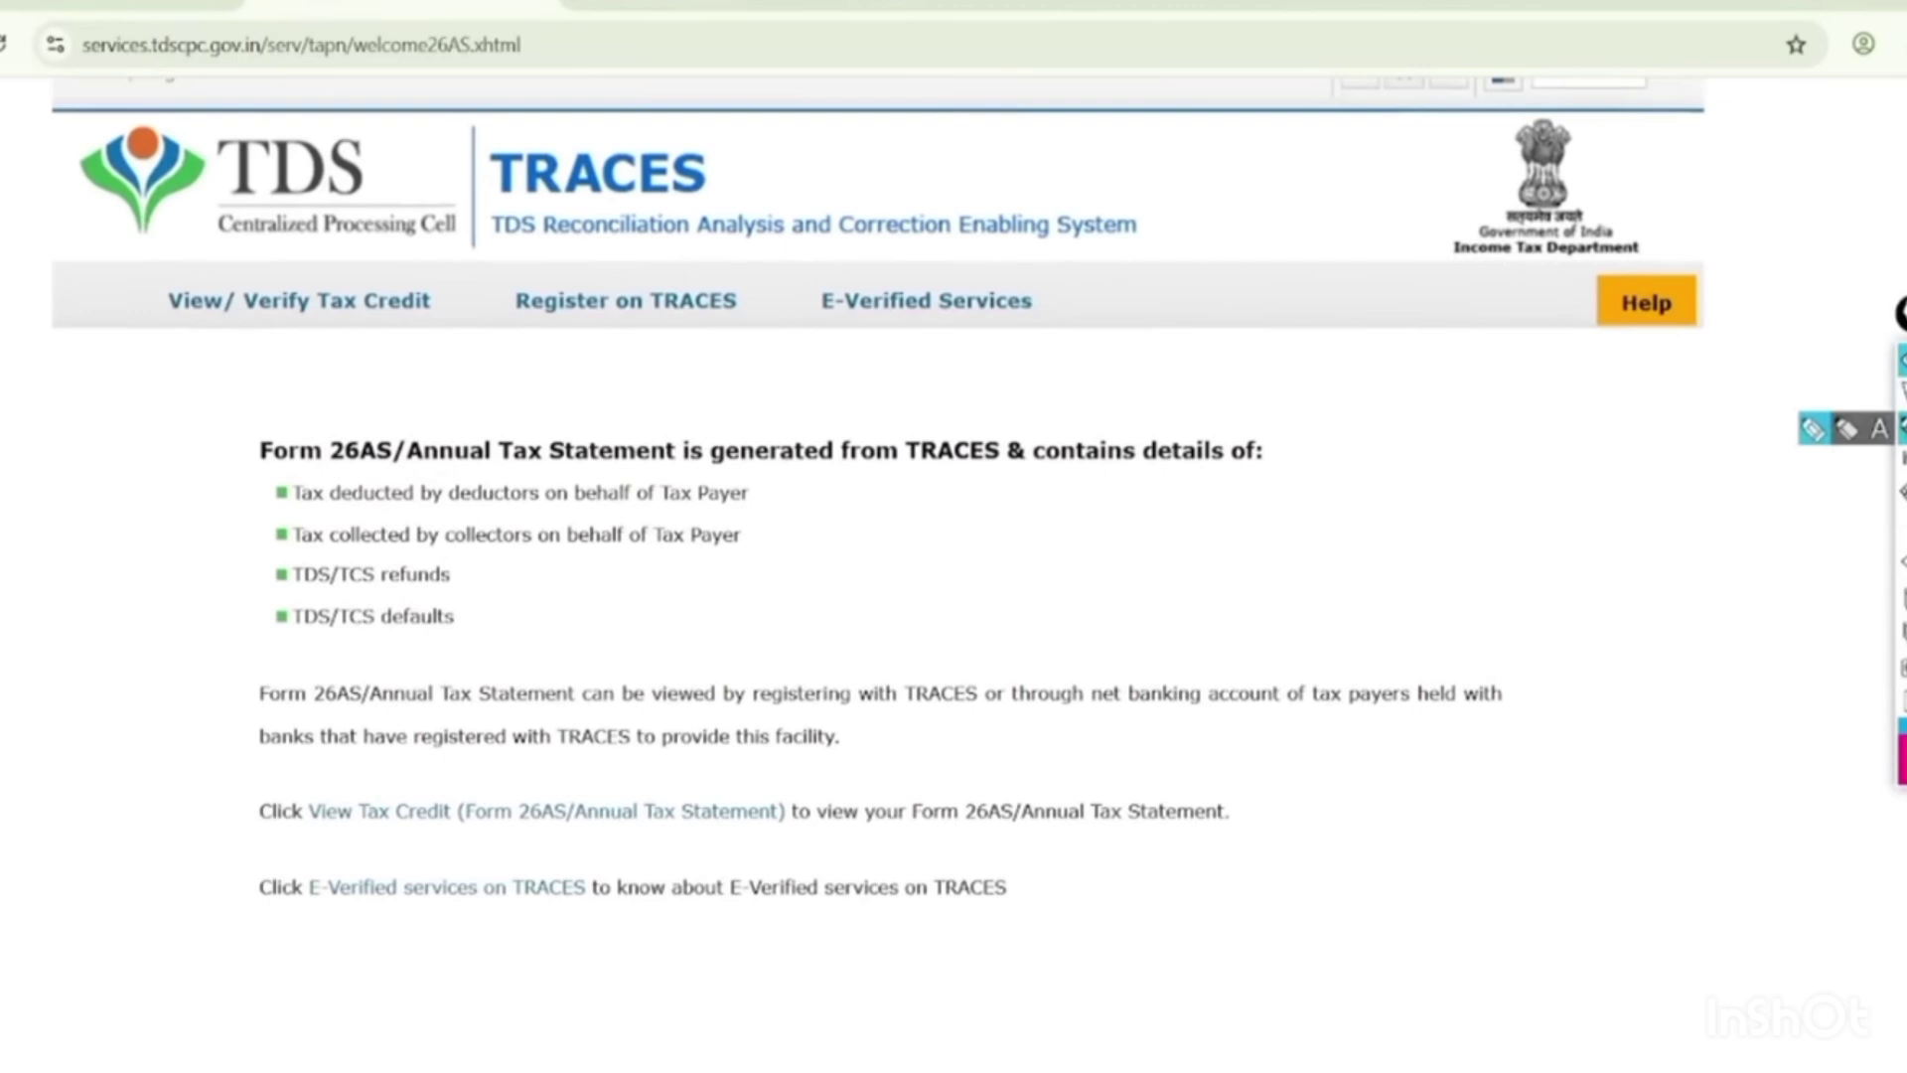
# Circle the View Tax Credit (Form 26AS/Annual Tax Statement) line, clear the mark, and open that page.
pyautogui.moveTo(417, 851)
pyautogui.mouseDown()
pyautogui.moveTo(1094, 834)
pyautogui.moveTo(920, 765)
pyautogui.moveTo(219, 816)
pyautogui.mouseUp()
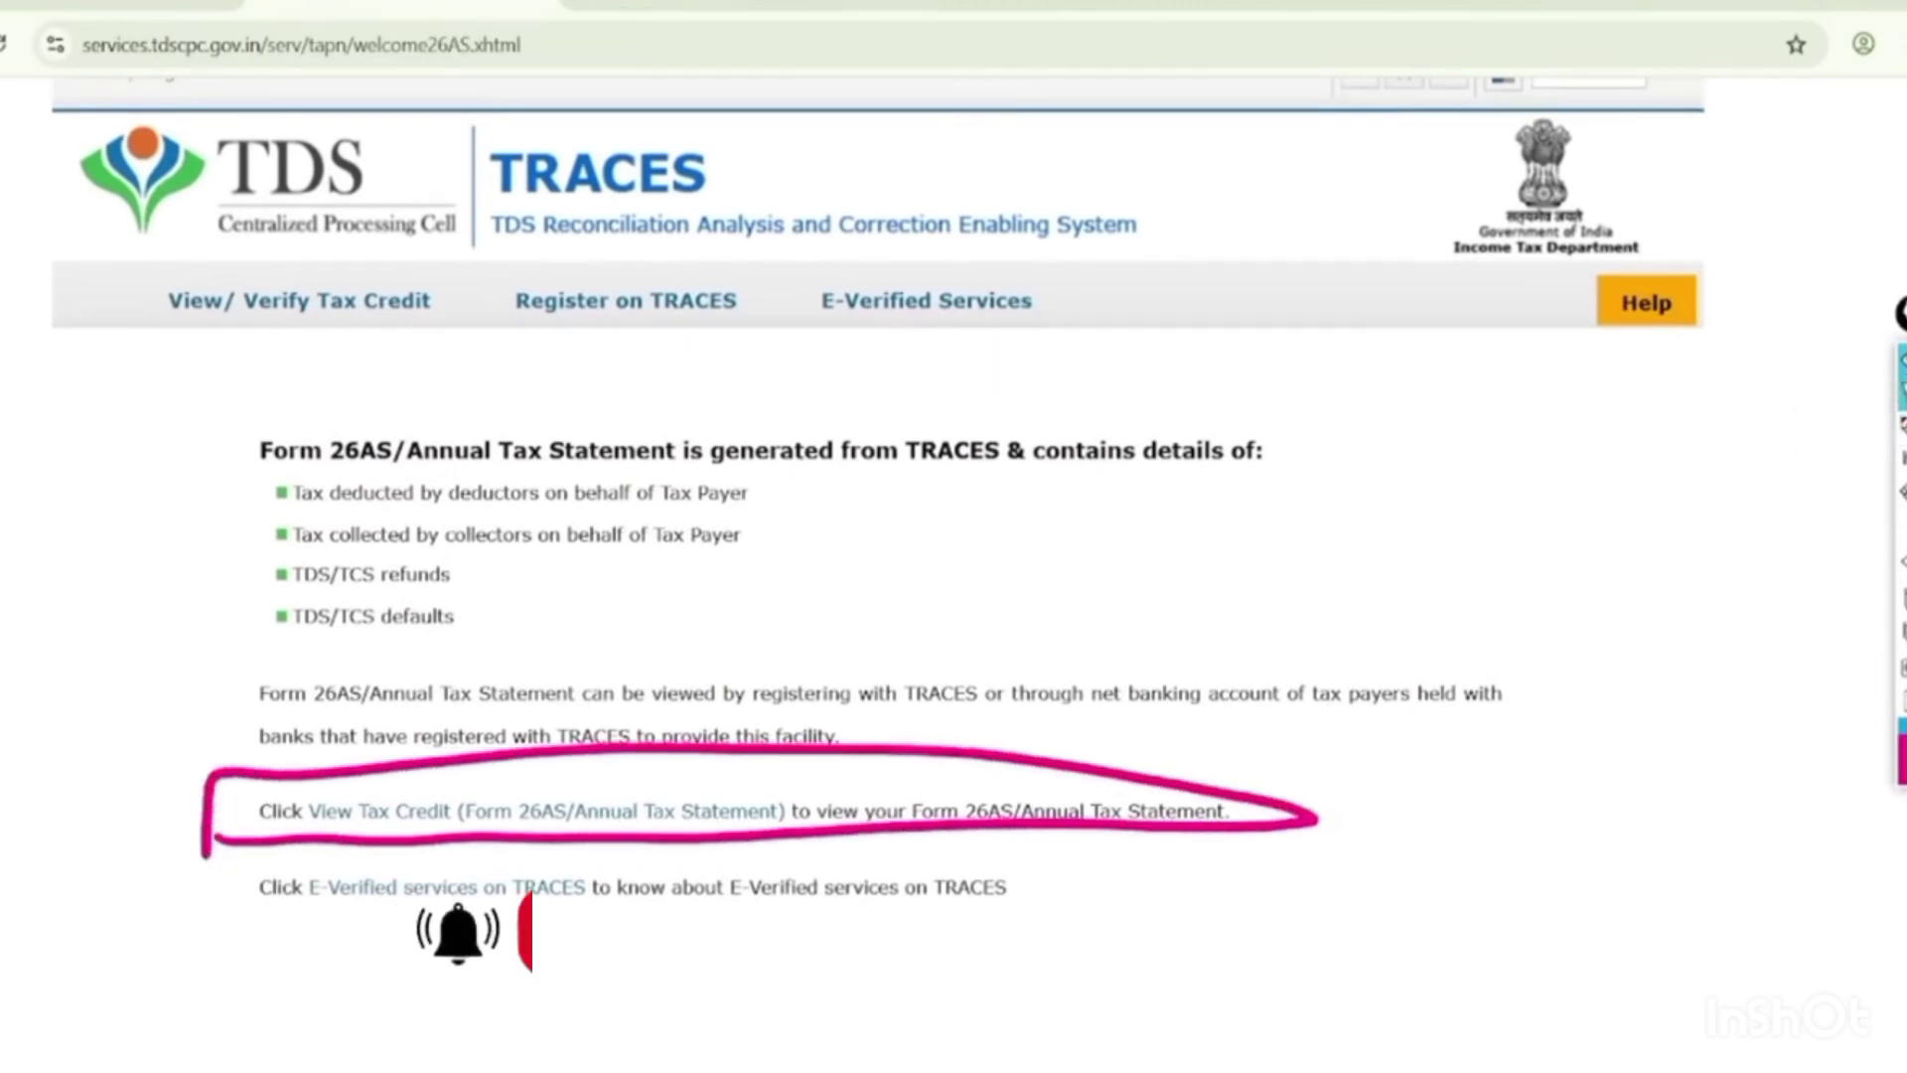
pyautogui.hotkey('ctrl', 'shift', '7')
pyautogui.click(545, 810)
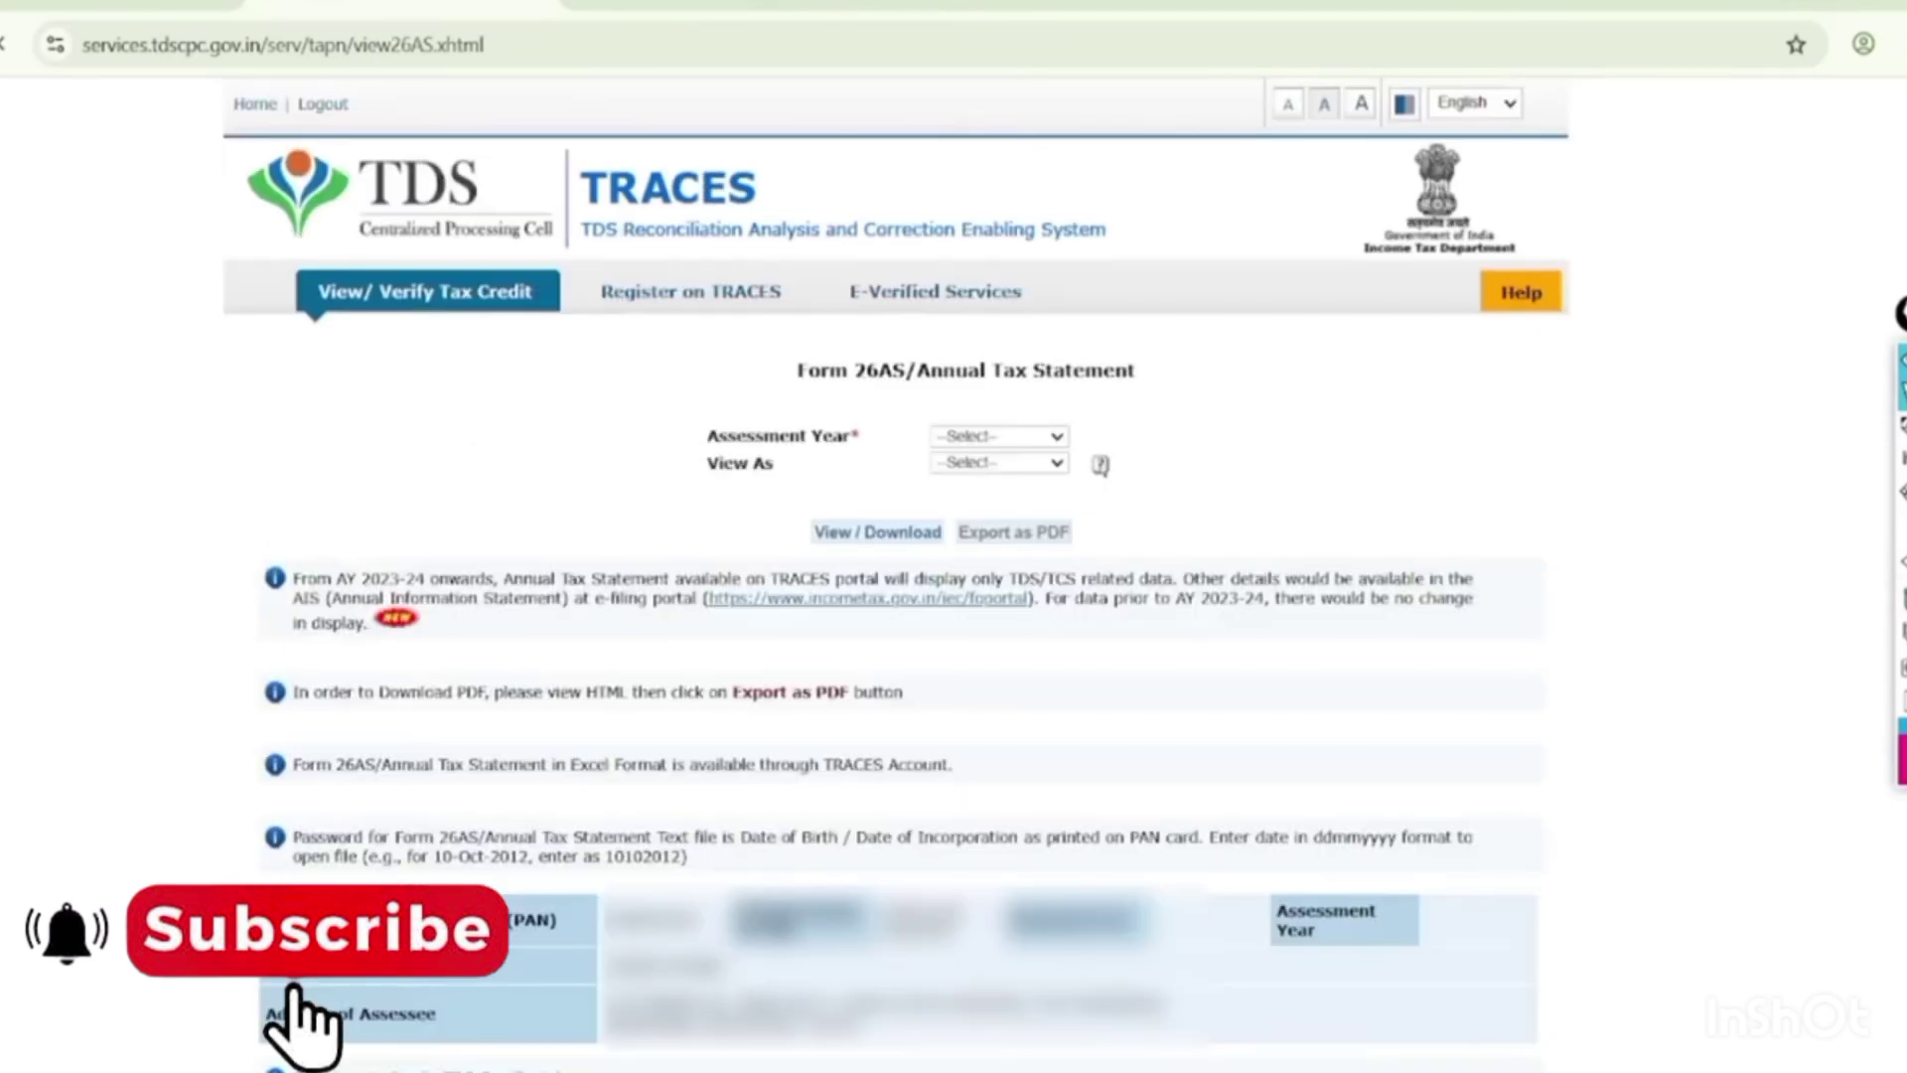
# Display the Form 26AS/Annual Tax Statement for assessment year 2025-26 in HTML format.
pyautogui.scroll(-8, 953, 570)
pyautogui.scroll(3, 954, 570)
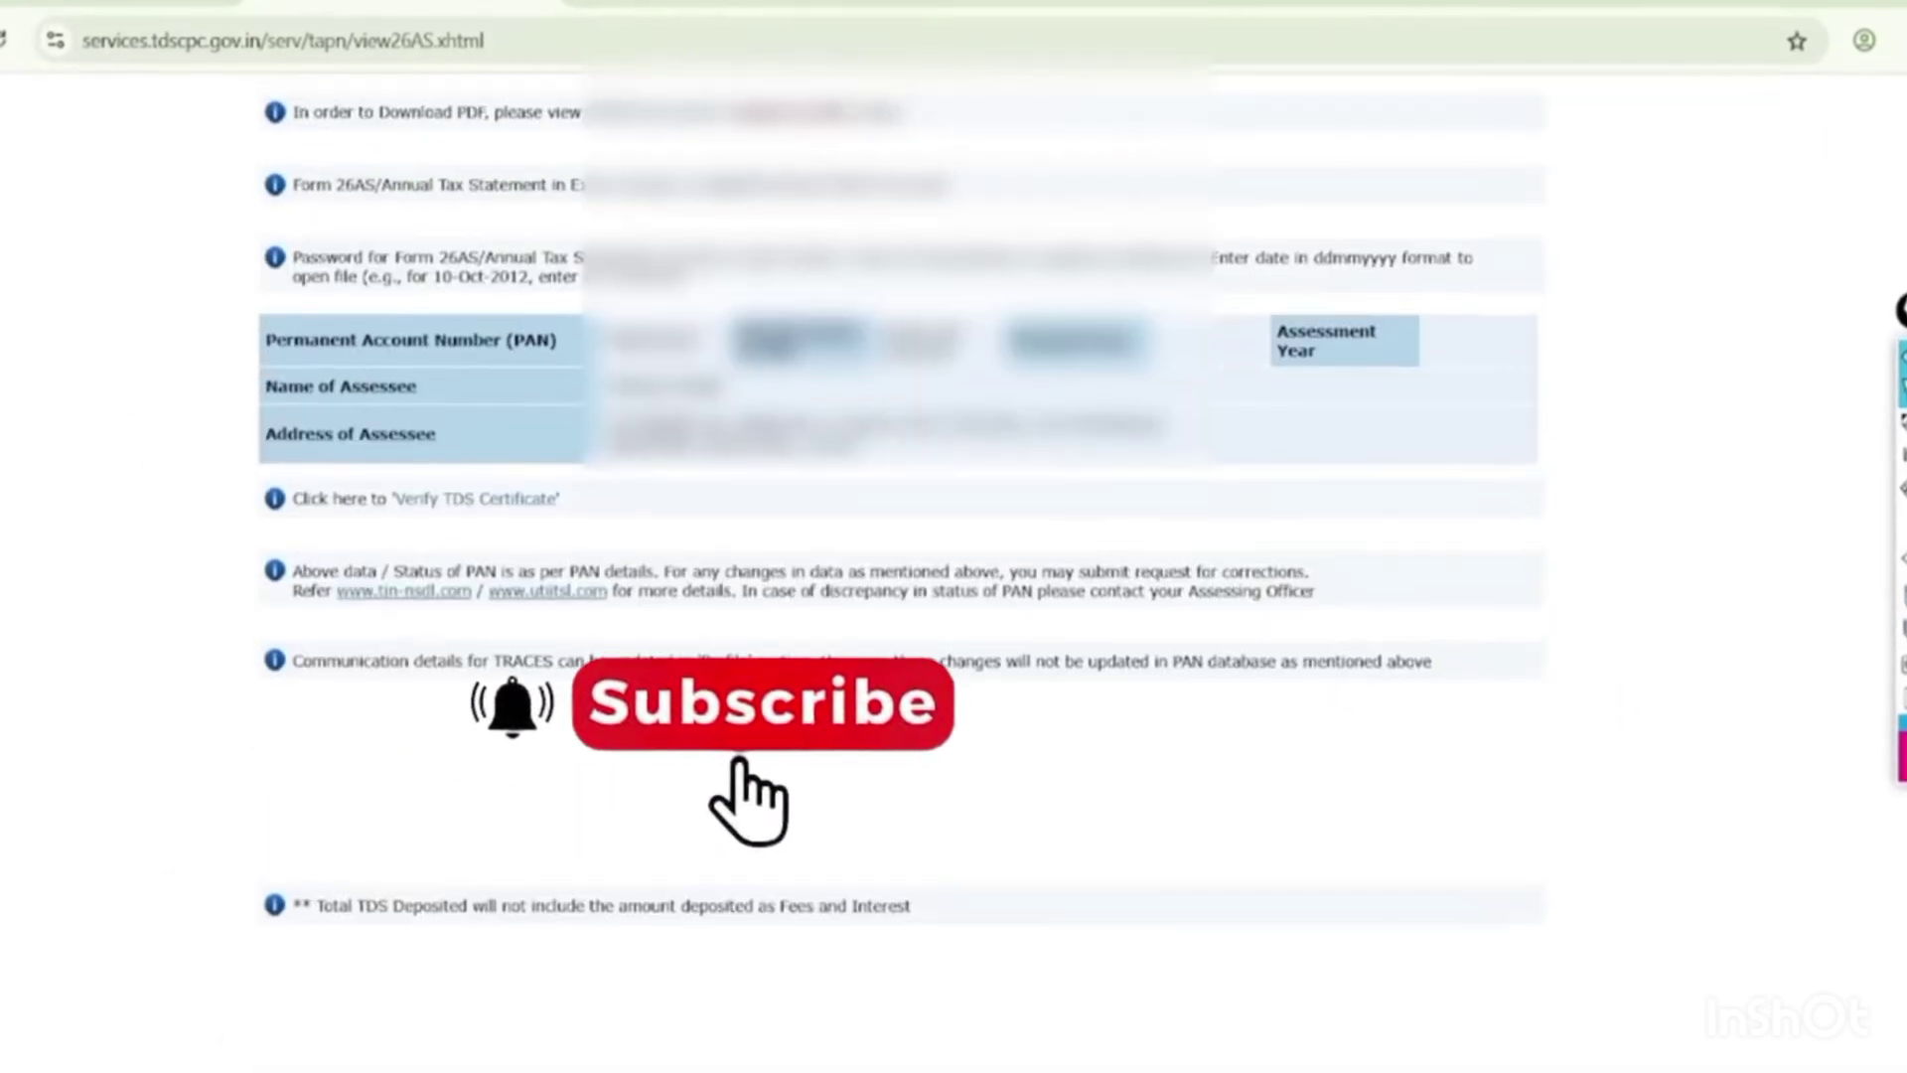
pyautogui.scroll(2, 1180, 641)
pyautogui.scroll(8, 954, 570)
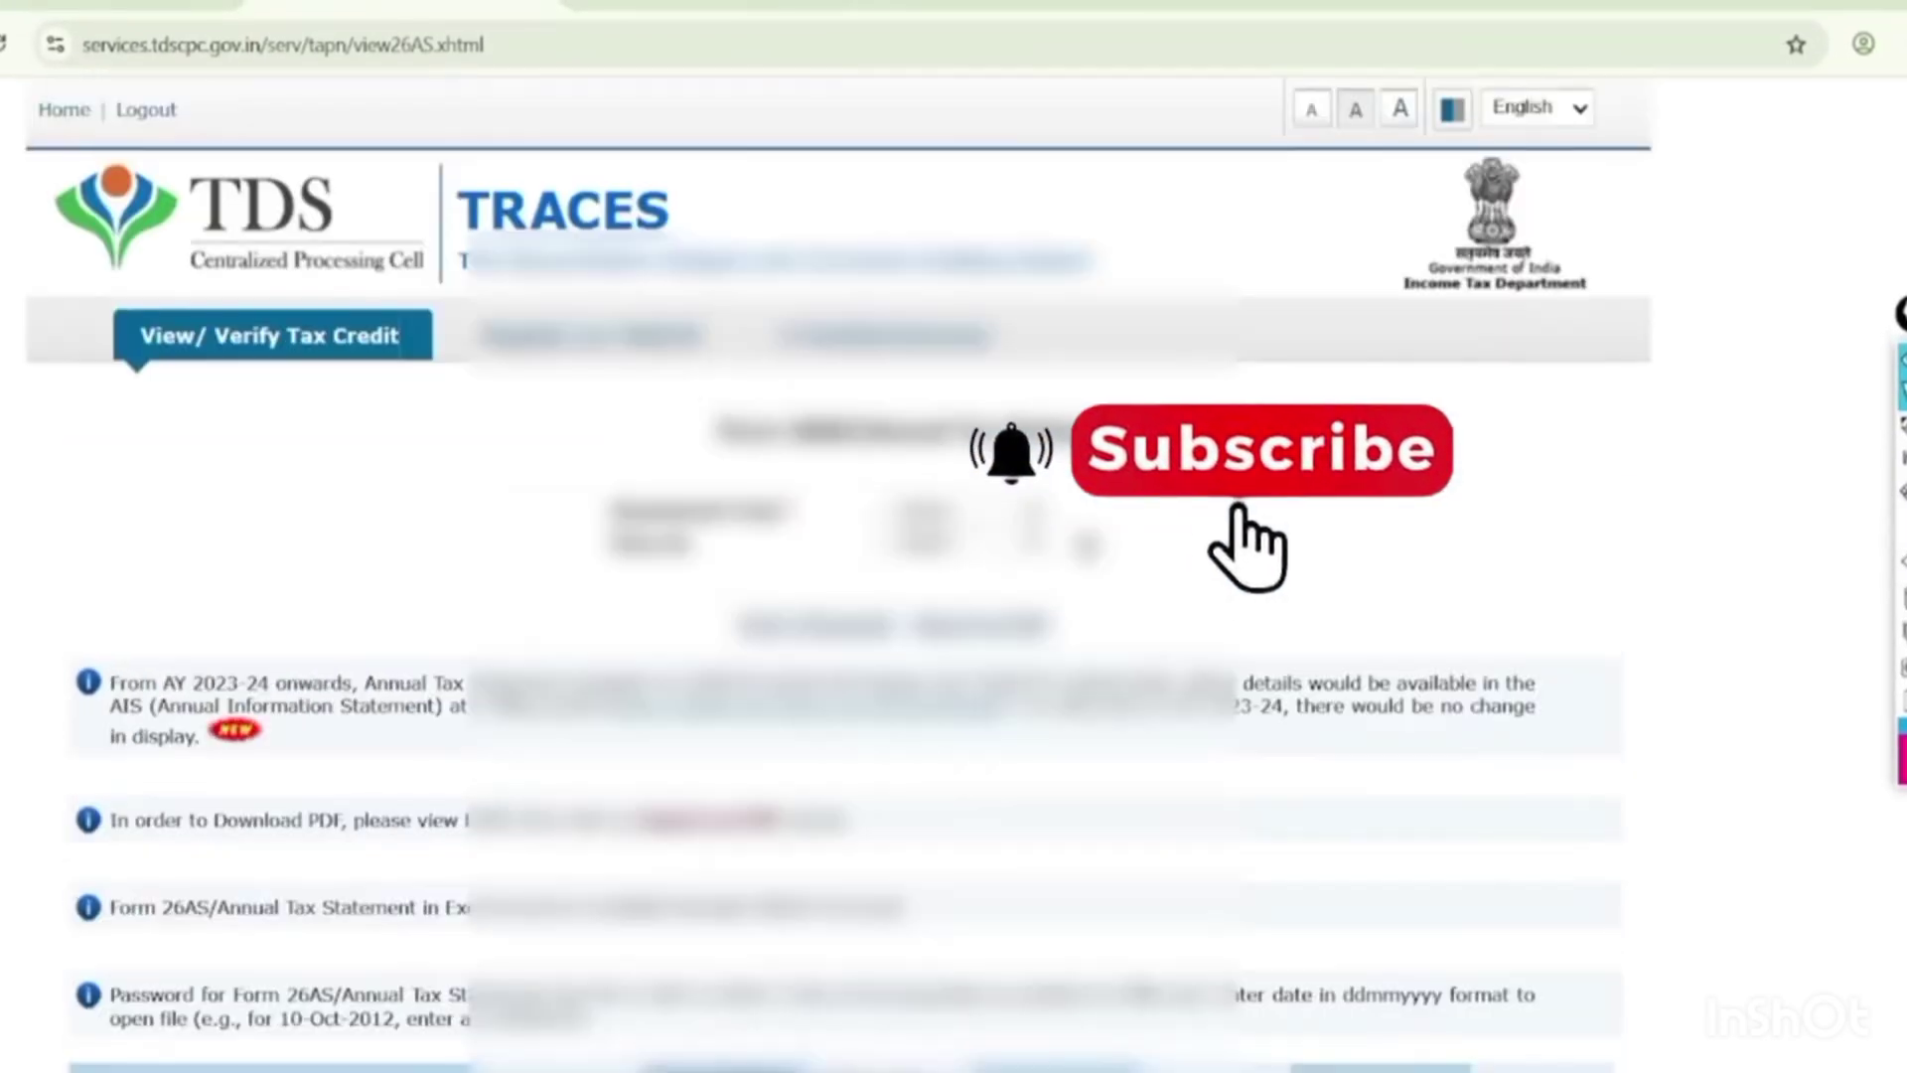
pyautogui.click(964, 510)
pyautogui.click(965, 609)
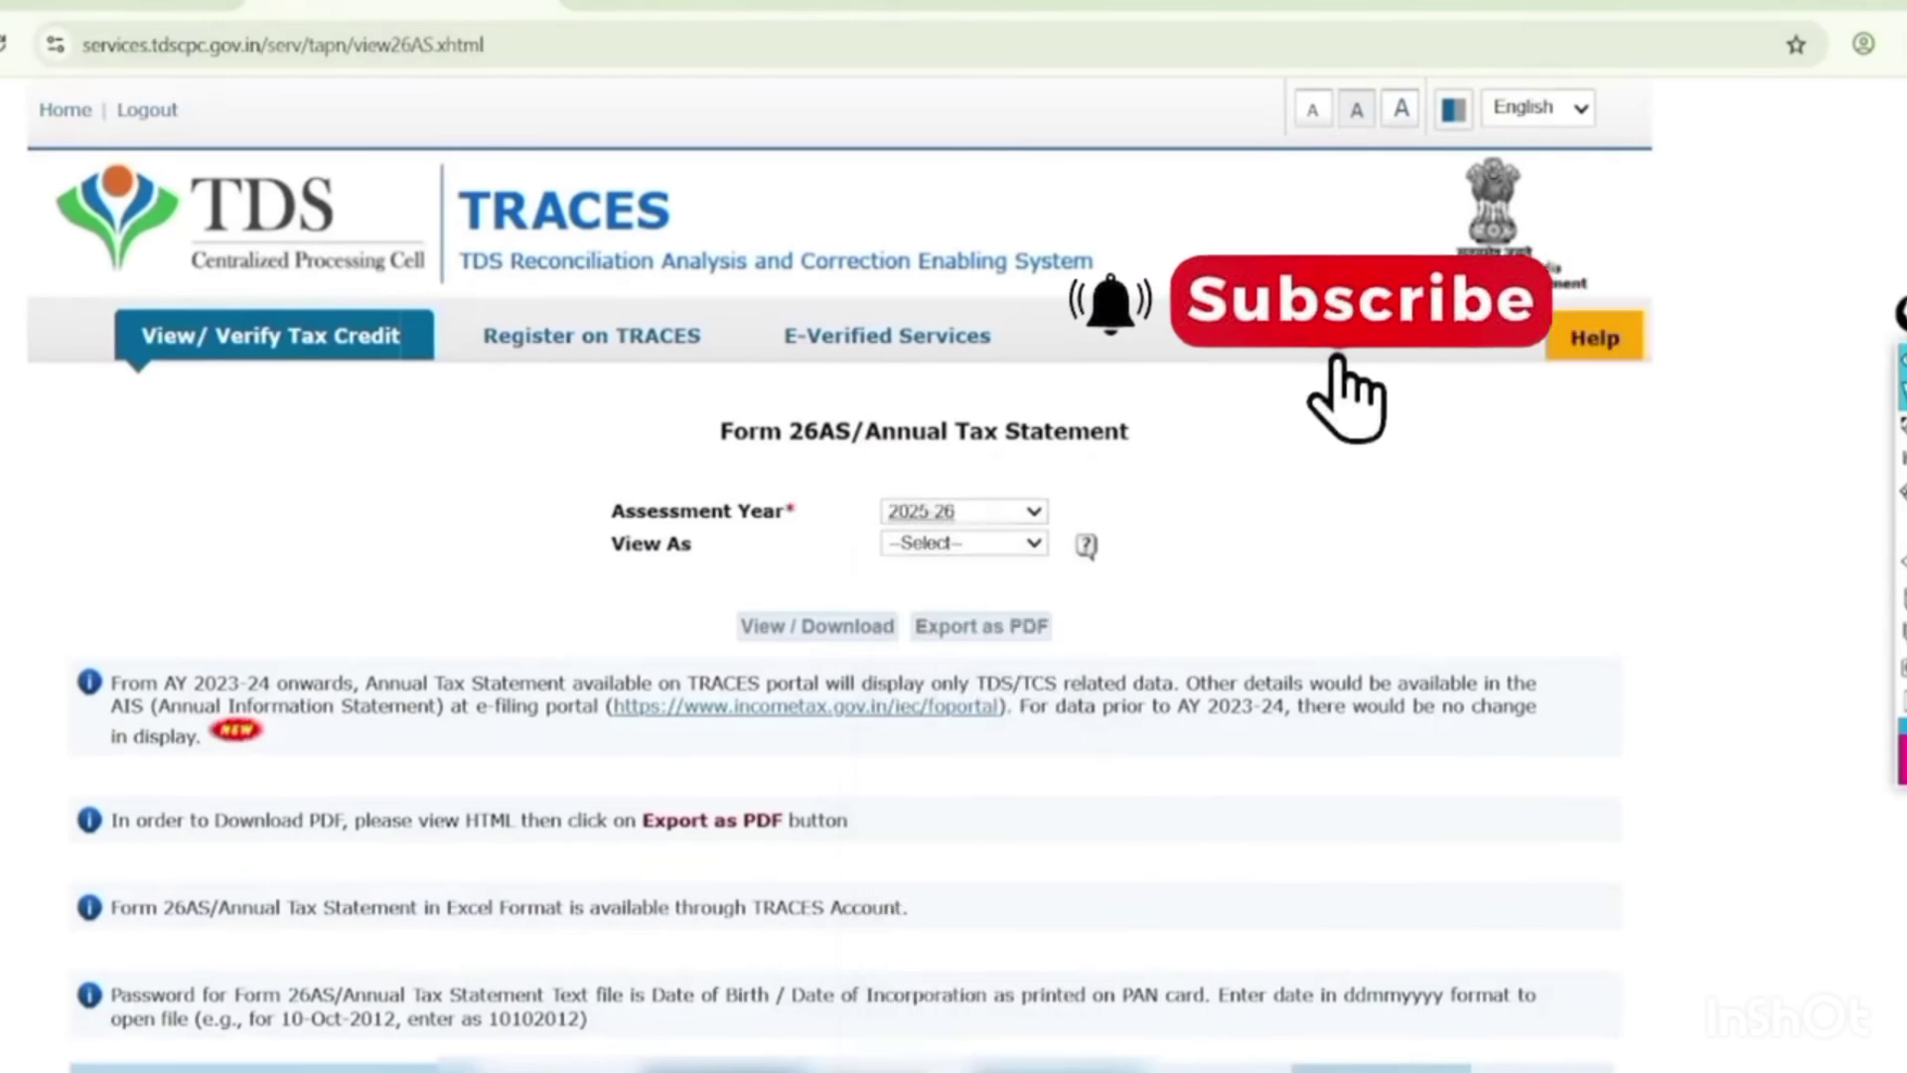
pyautogui.click(964, 542)
pyautogui.click(953, 605)
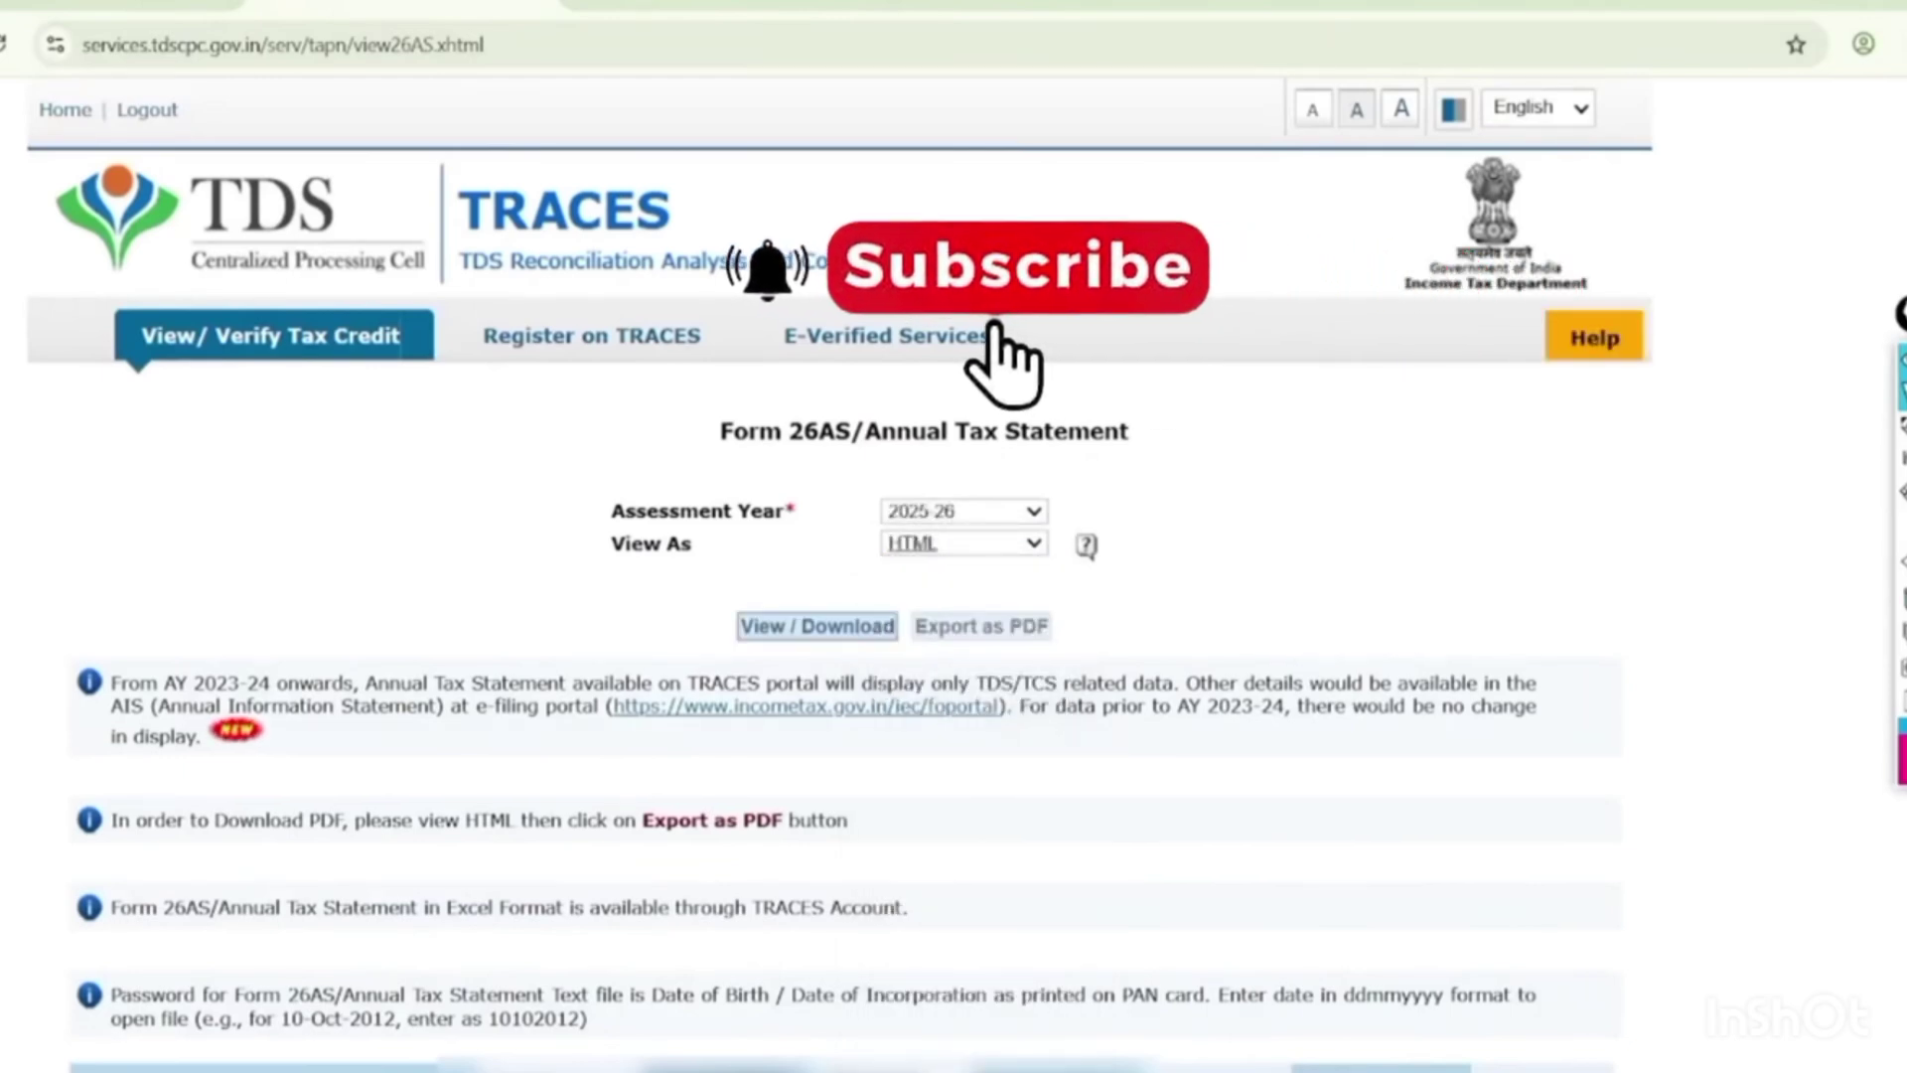
pyautogui.click(818, 626)
# Review Parts I to III of the statement, circling the TDS and 15G/15H sections, writing "TCS" over Part III, and clearing the marks.
pyautogui.scroll(-3, 953, 536)
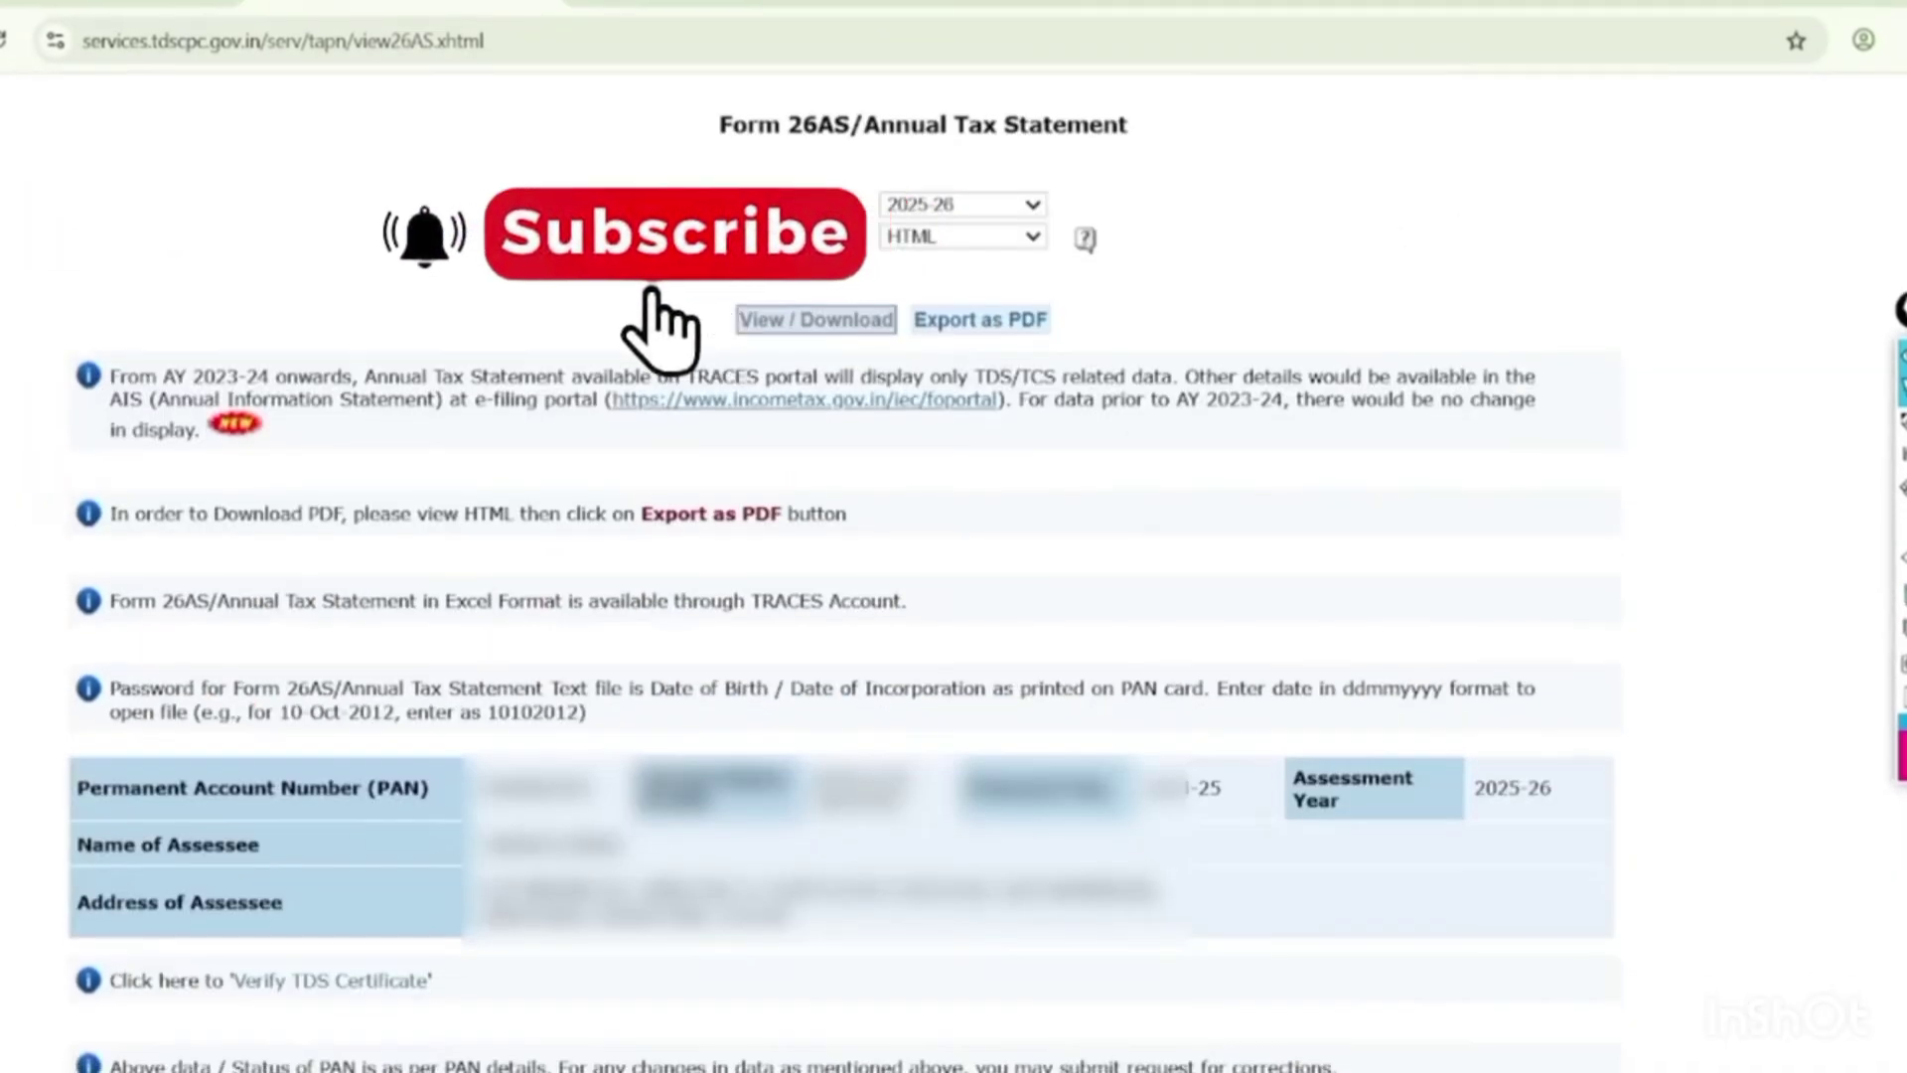
pyautogui.scroll(-10, 953, 537)
pyautogui.scroll(4, 953, 536)
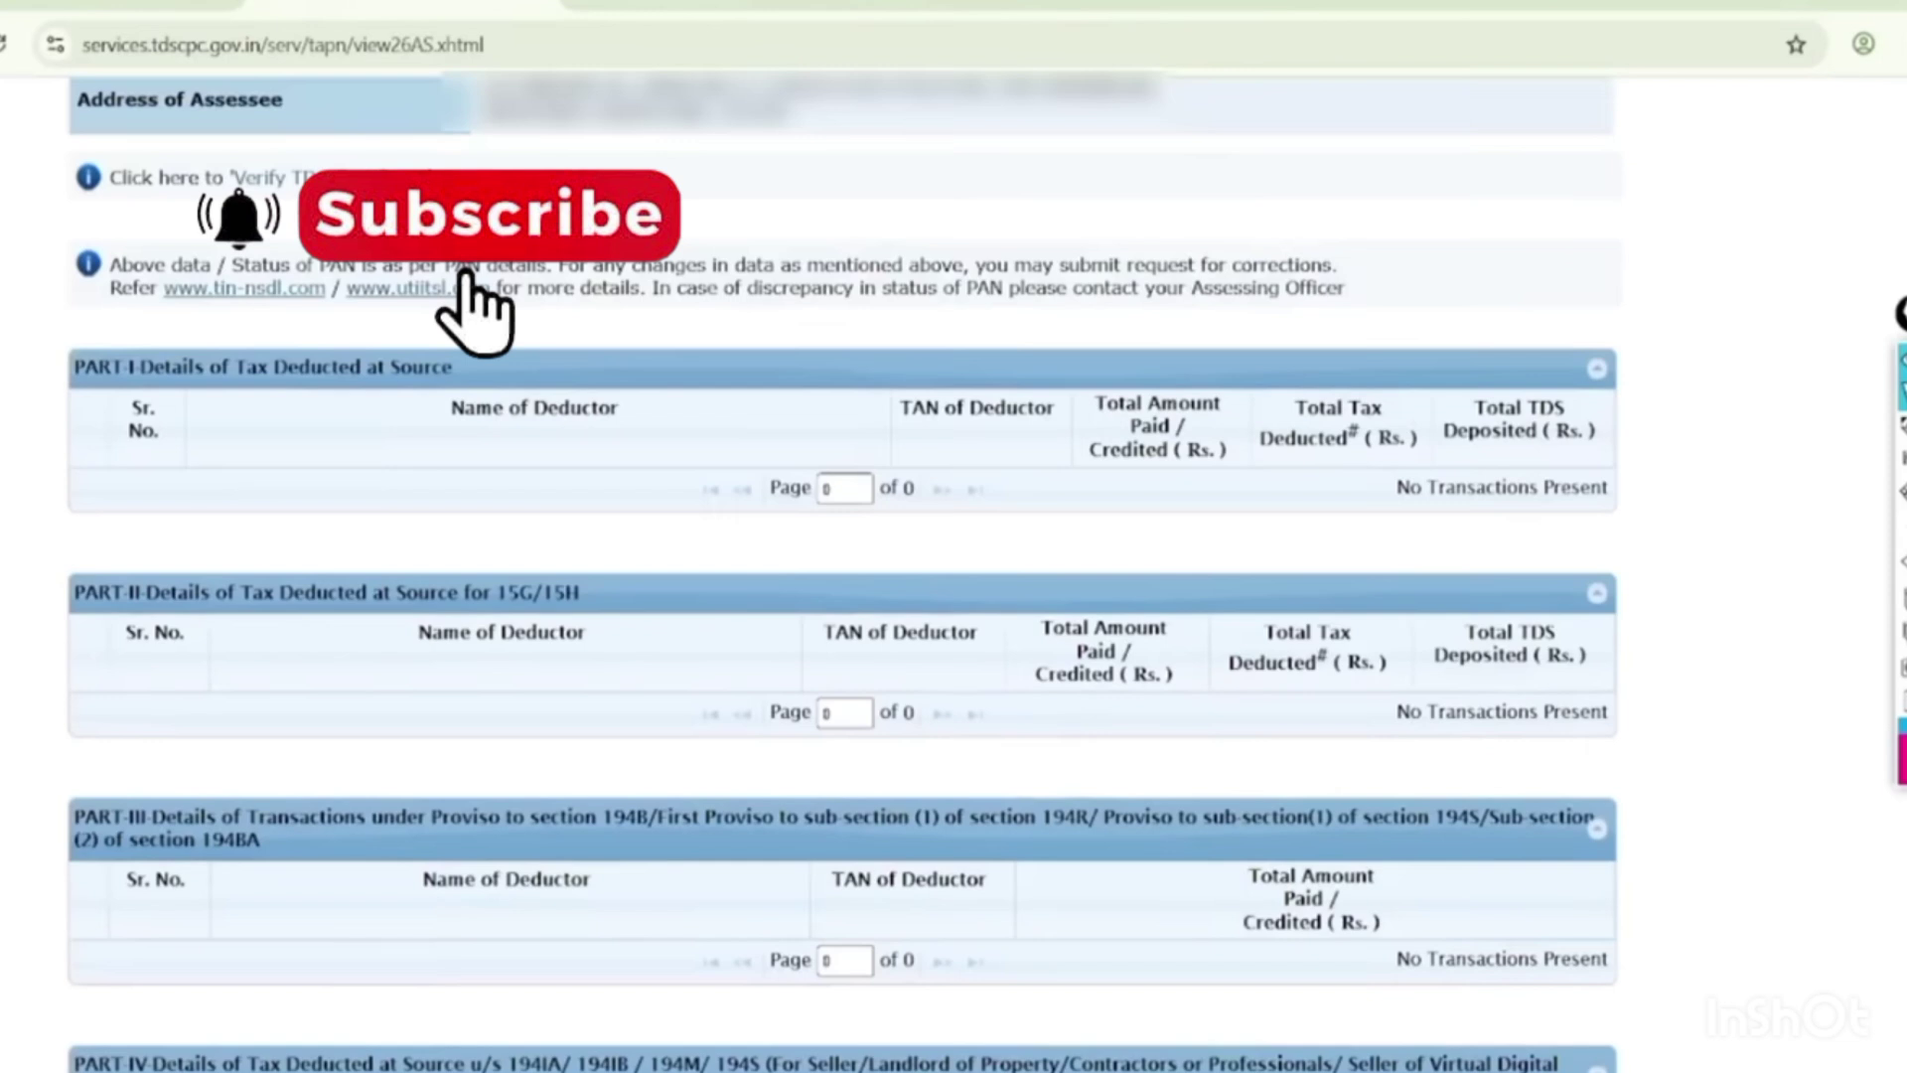
pyautogui.scroll(2, 672, 851)
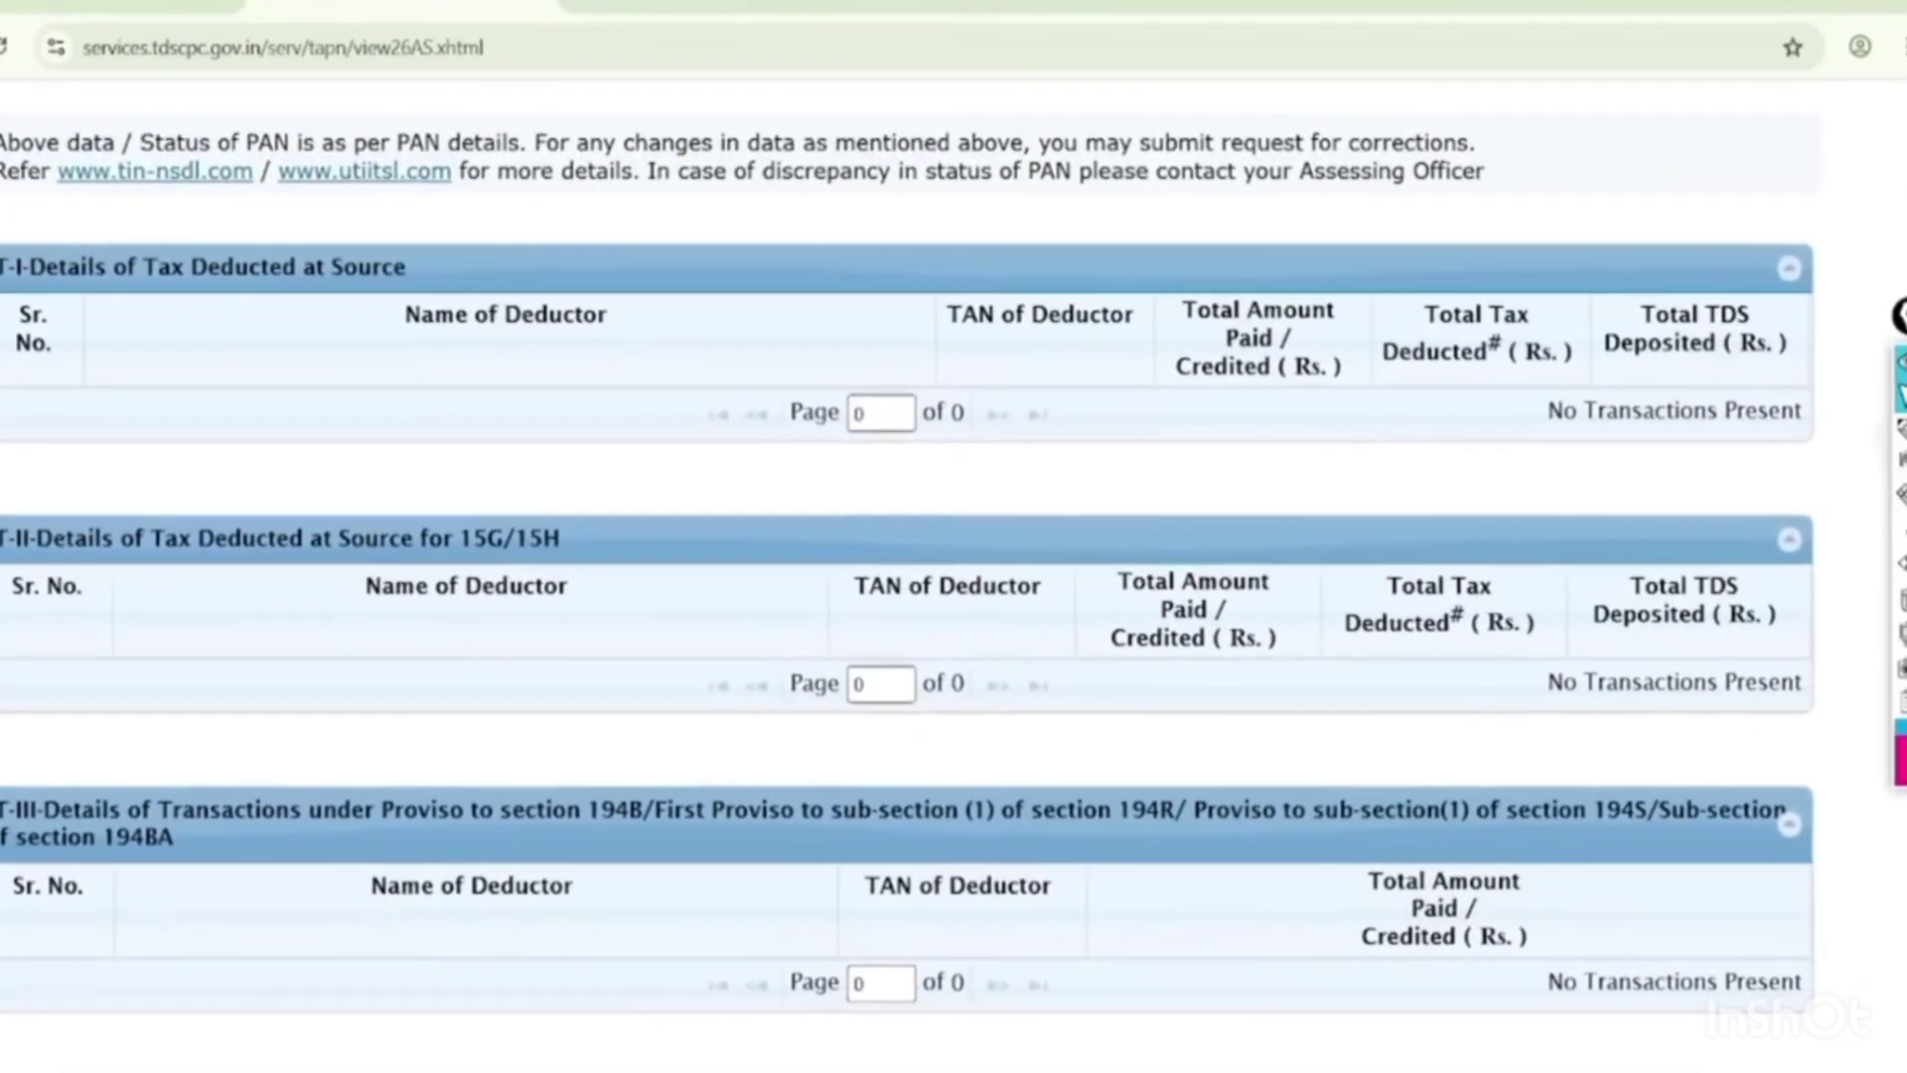
pyautogui.moveTo(477, 134)
pyautogui.mouseDown()
pyautogui.moveTo(363, 129)
pyautogui.moveTo(487, 316)
pyautogui.moveTo(476, 211)
pyautogui.mouseUp()
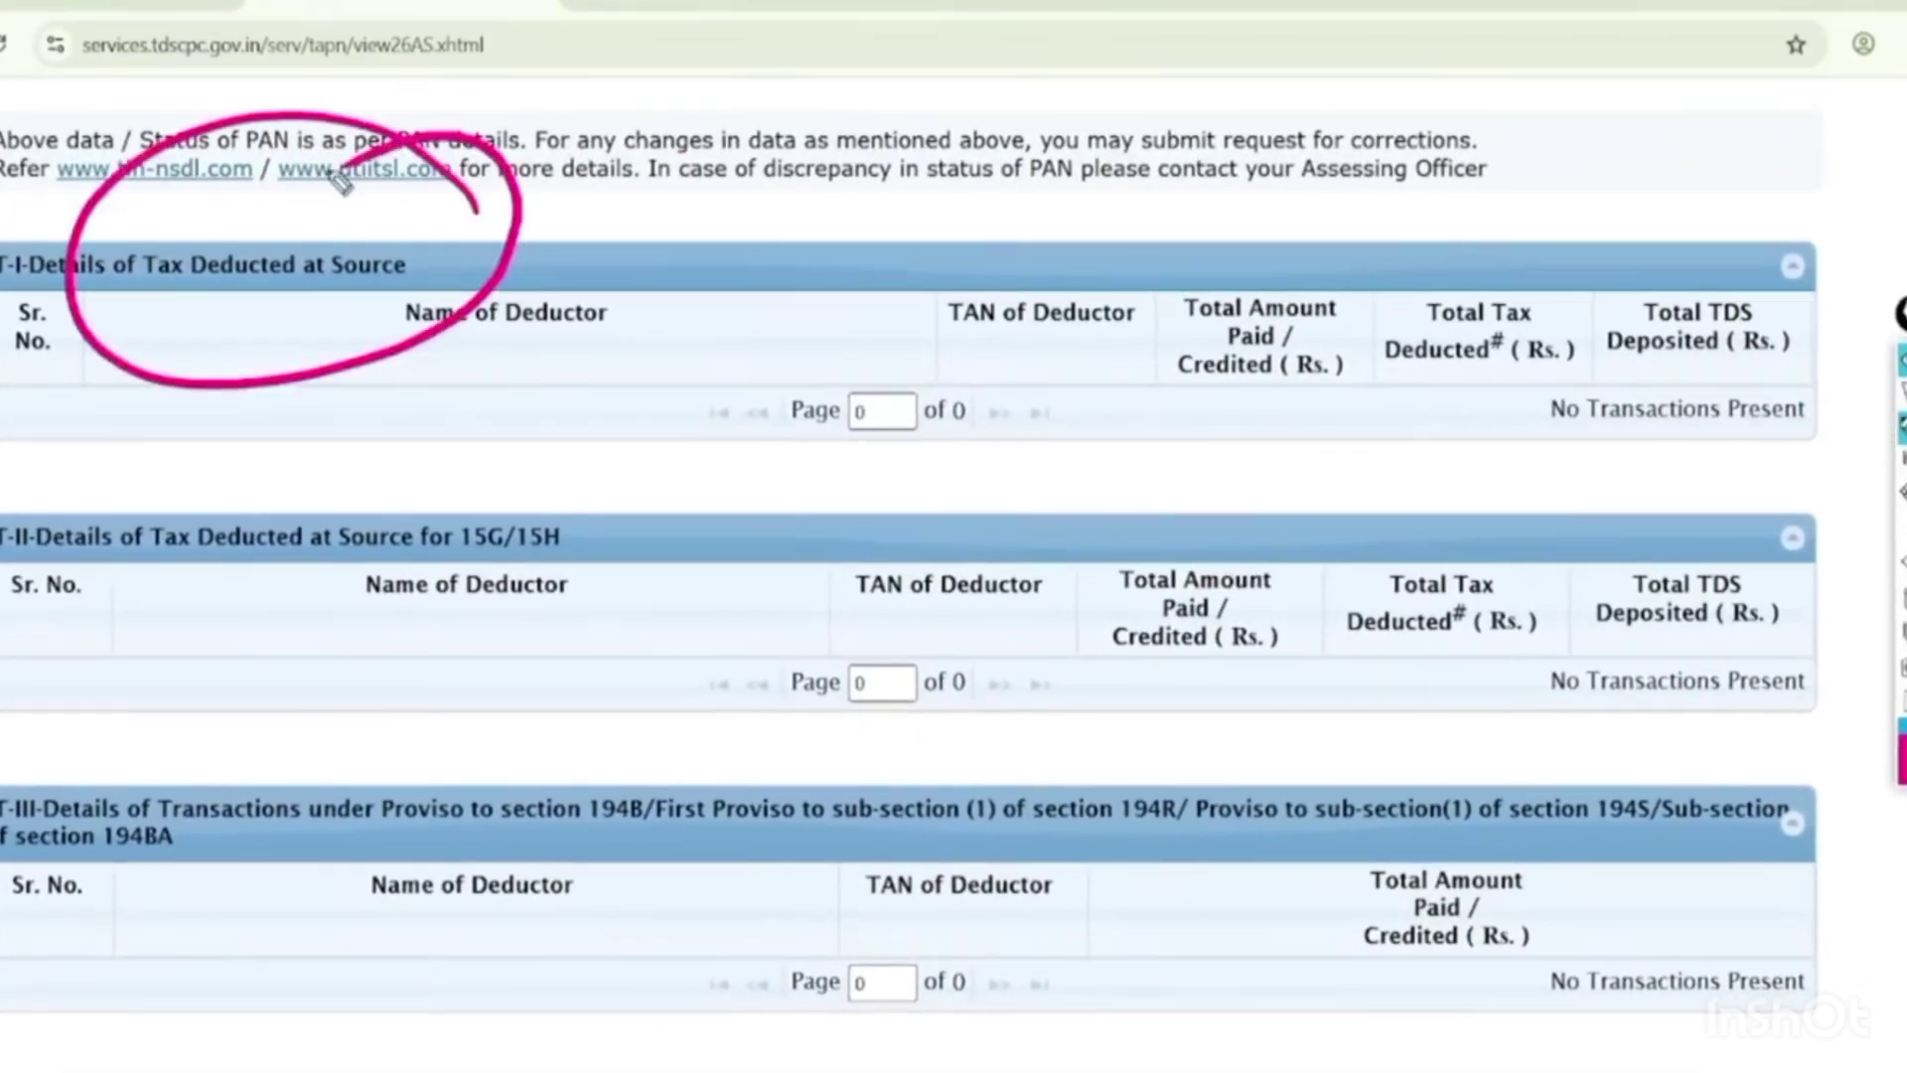
pyautogui.moveTo(395, 475); pyautogui.dragTo(513, 470)
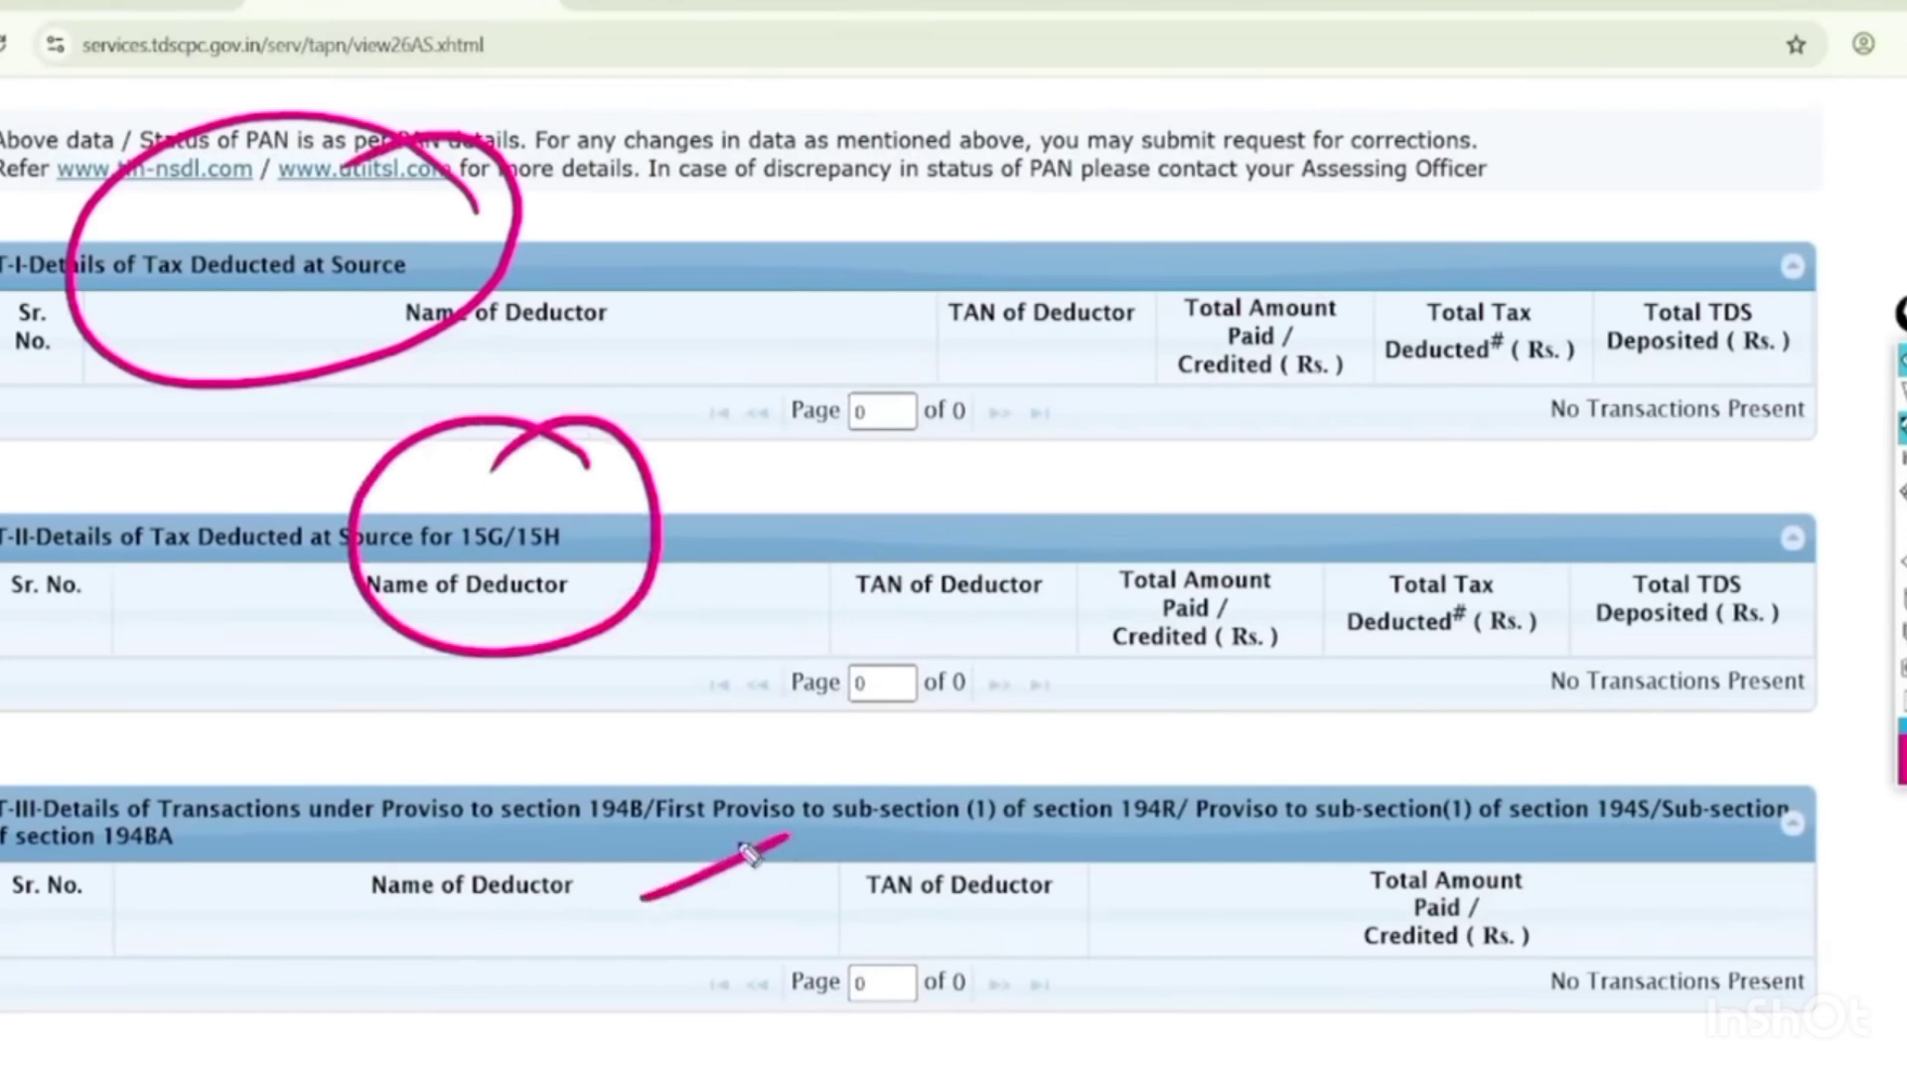
pyautogui.moveTo(981, 774)
pyautogui.mouseDown()
pyautogui.moveTo(685, 784)
pyautogui.moveTo(864, 745)
pyautogui.mouseUp()
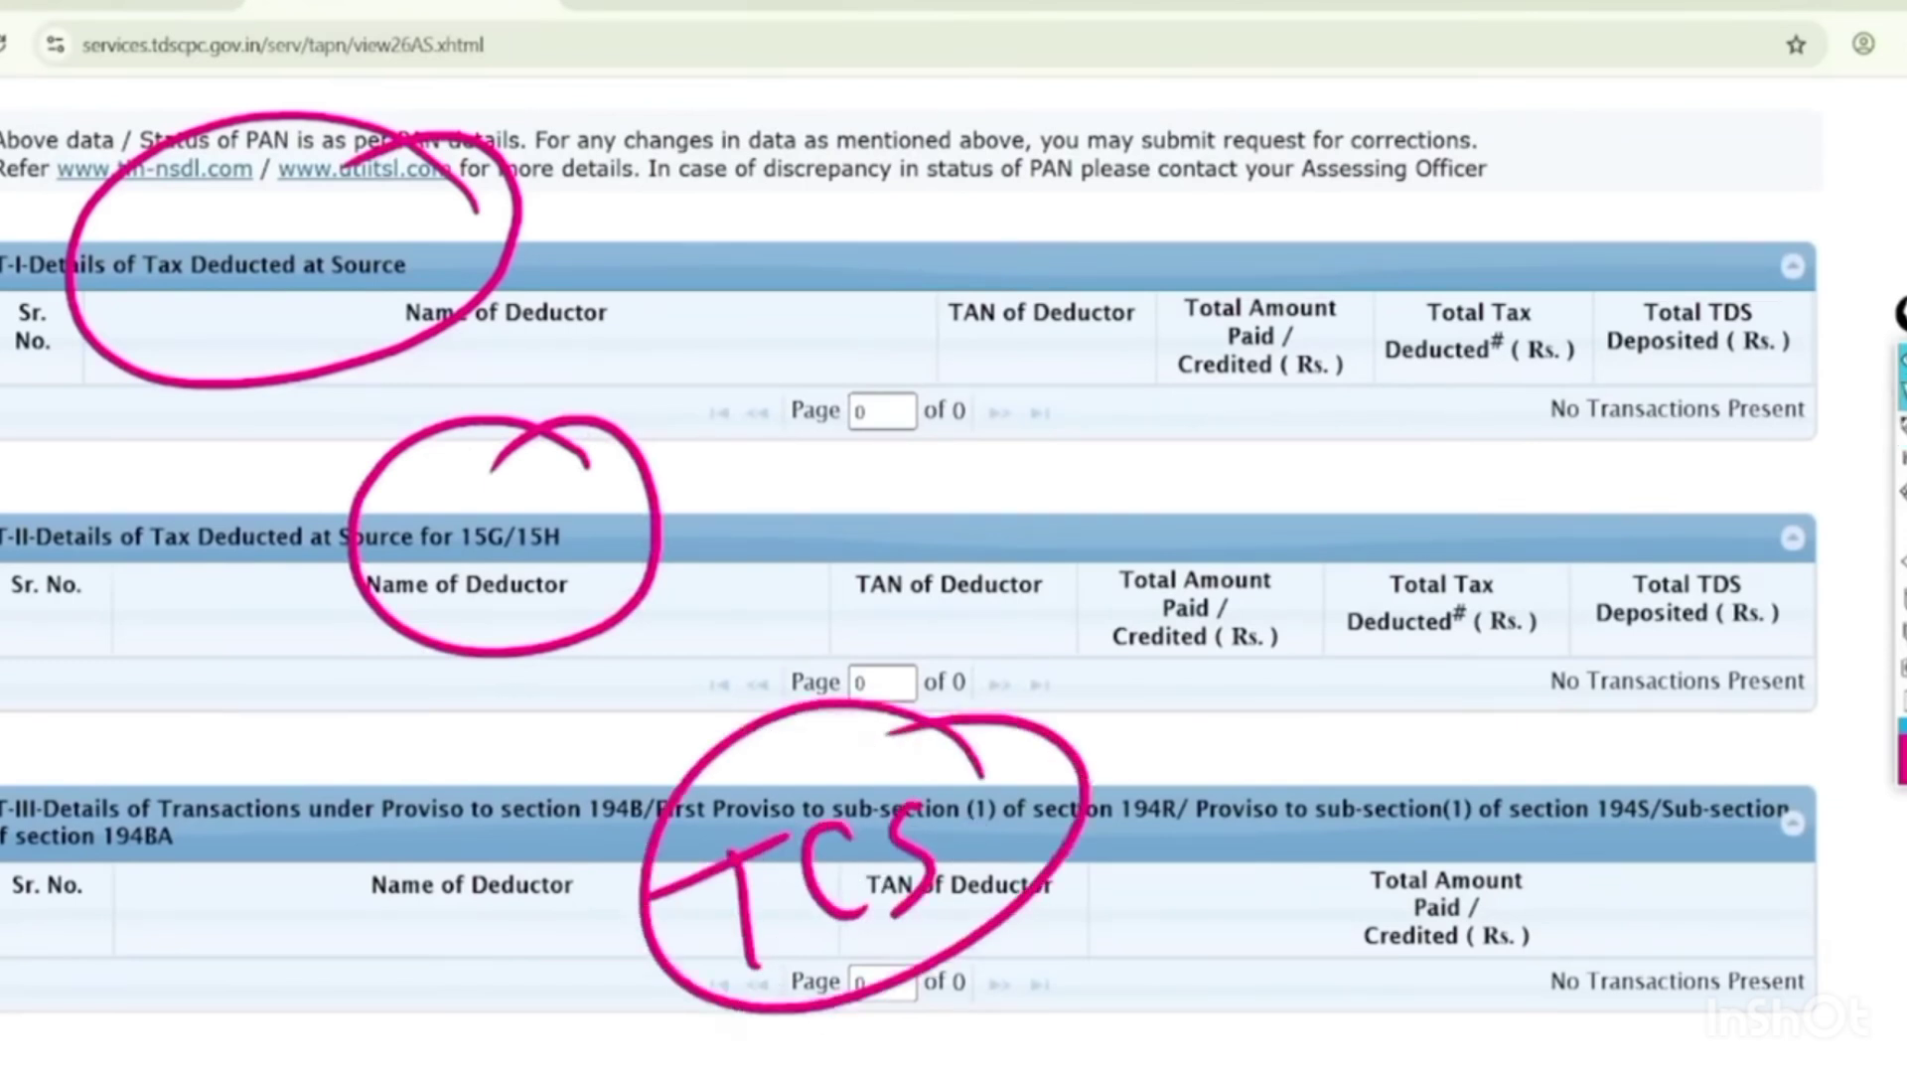
pyautogui.hotkey('ctrl', 'z')
pyautogui.hotkey('ctrl', 'shift', '8')
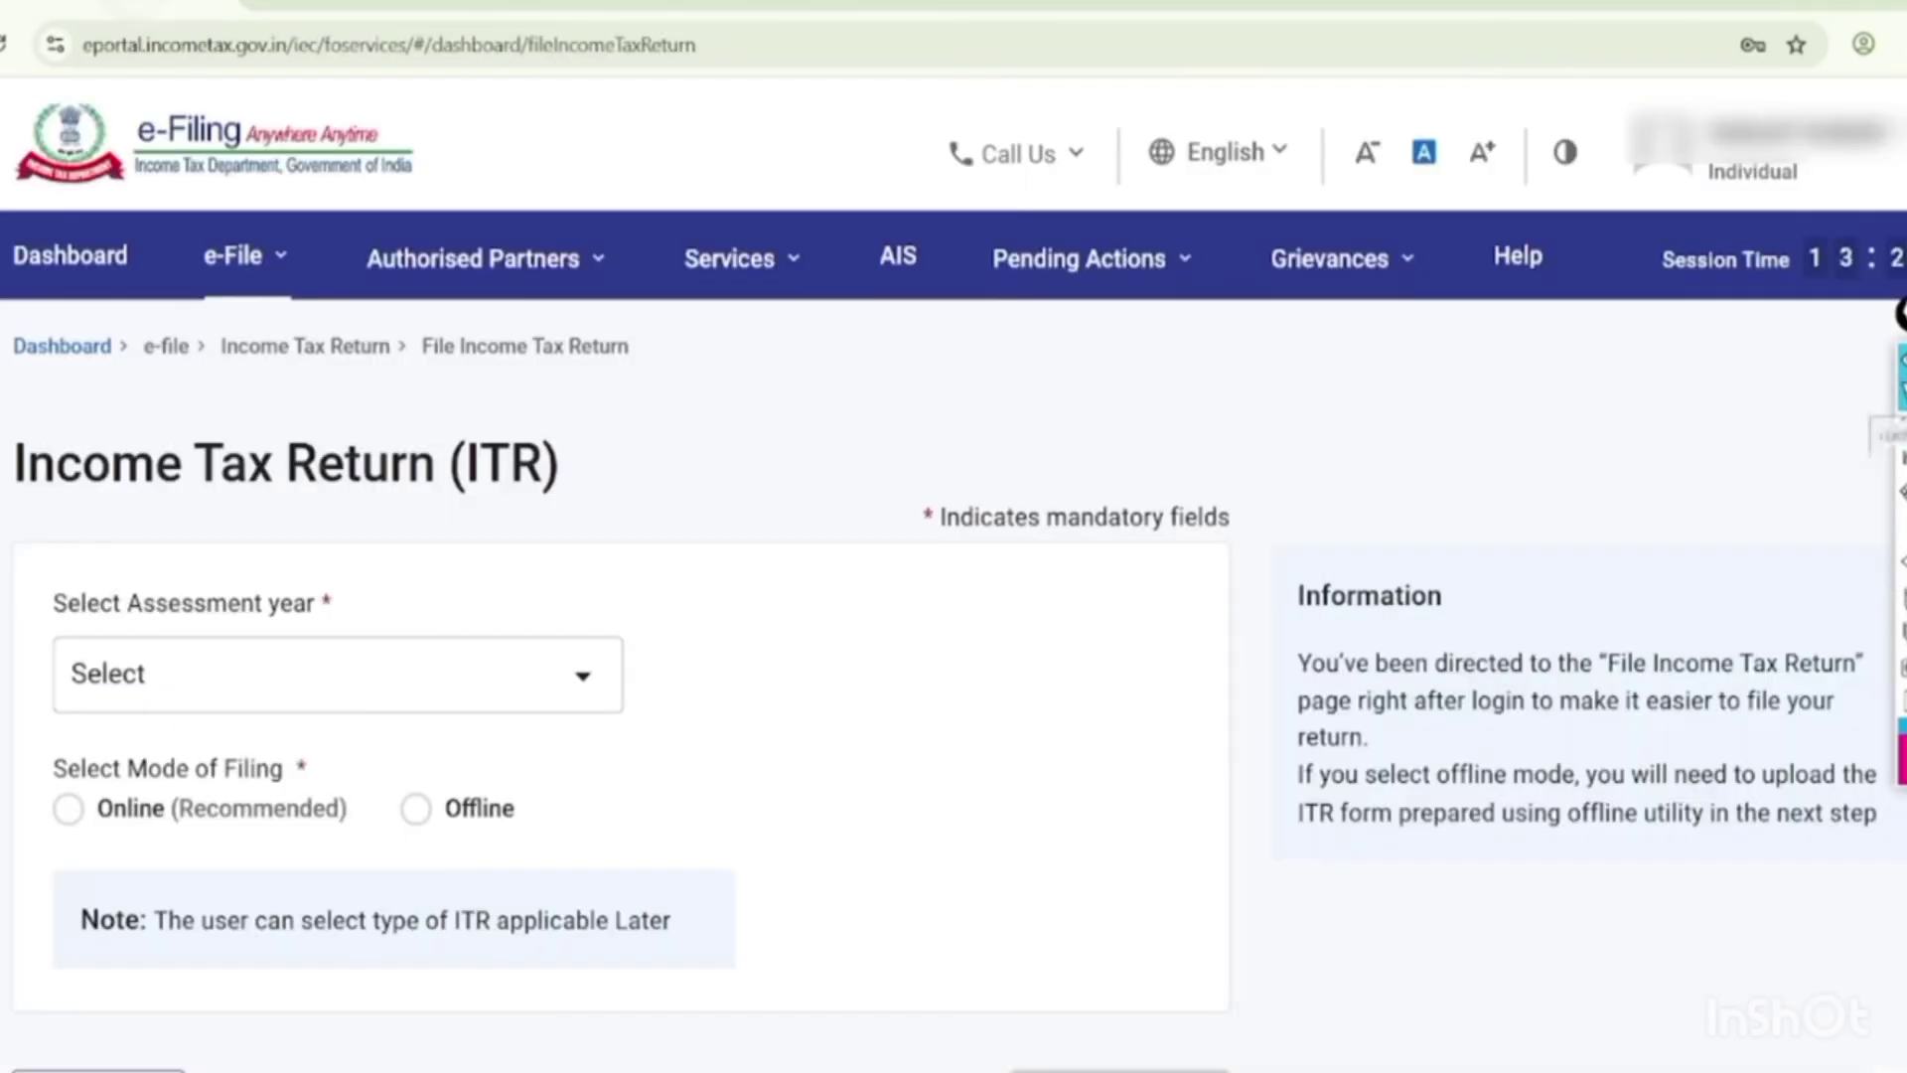
# Choose assessment year 2025-26 (Current A.Y.) with the Online mode of filing and continue.
pyautogui.scroll(-3, 954, 596)
pyautogui.click(337, 422)
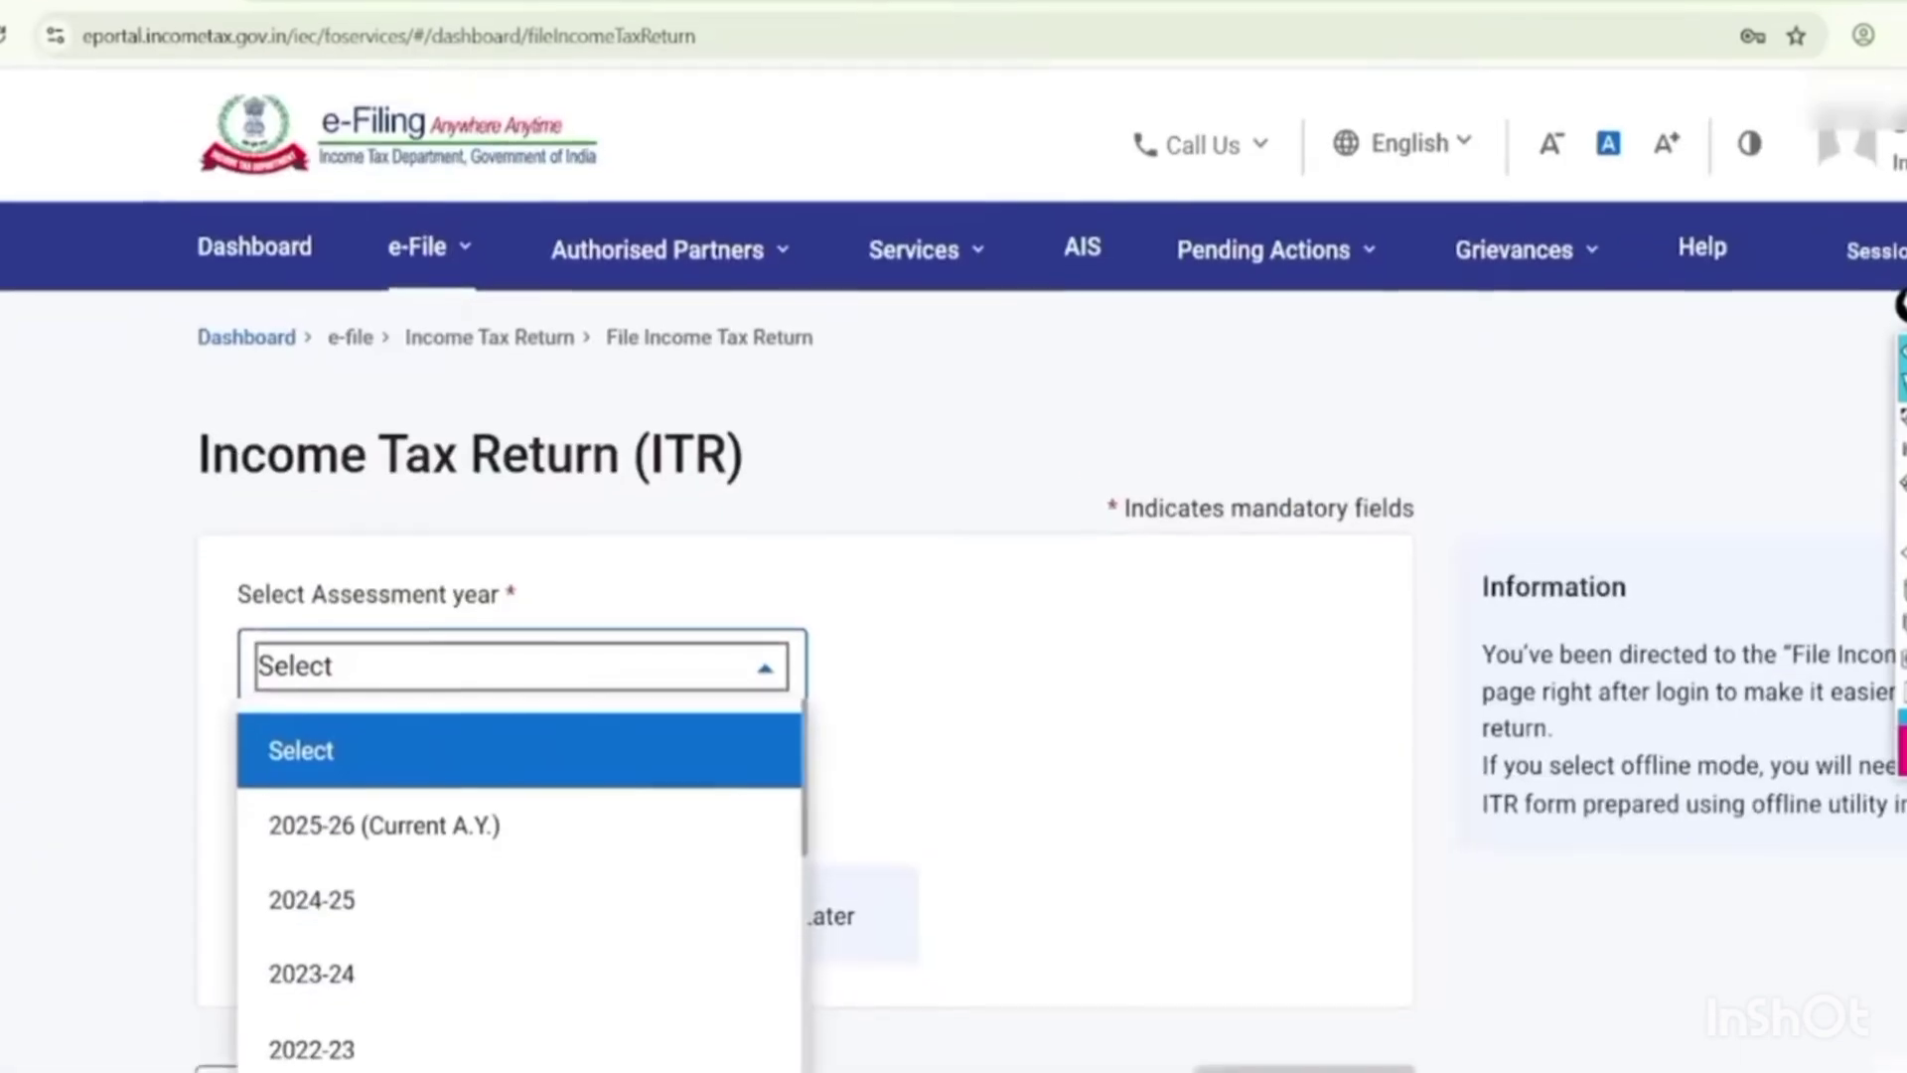
pyautogui.scroll(-3, 954, 596)
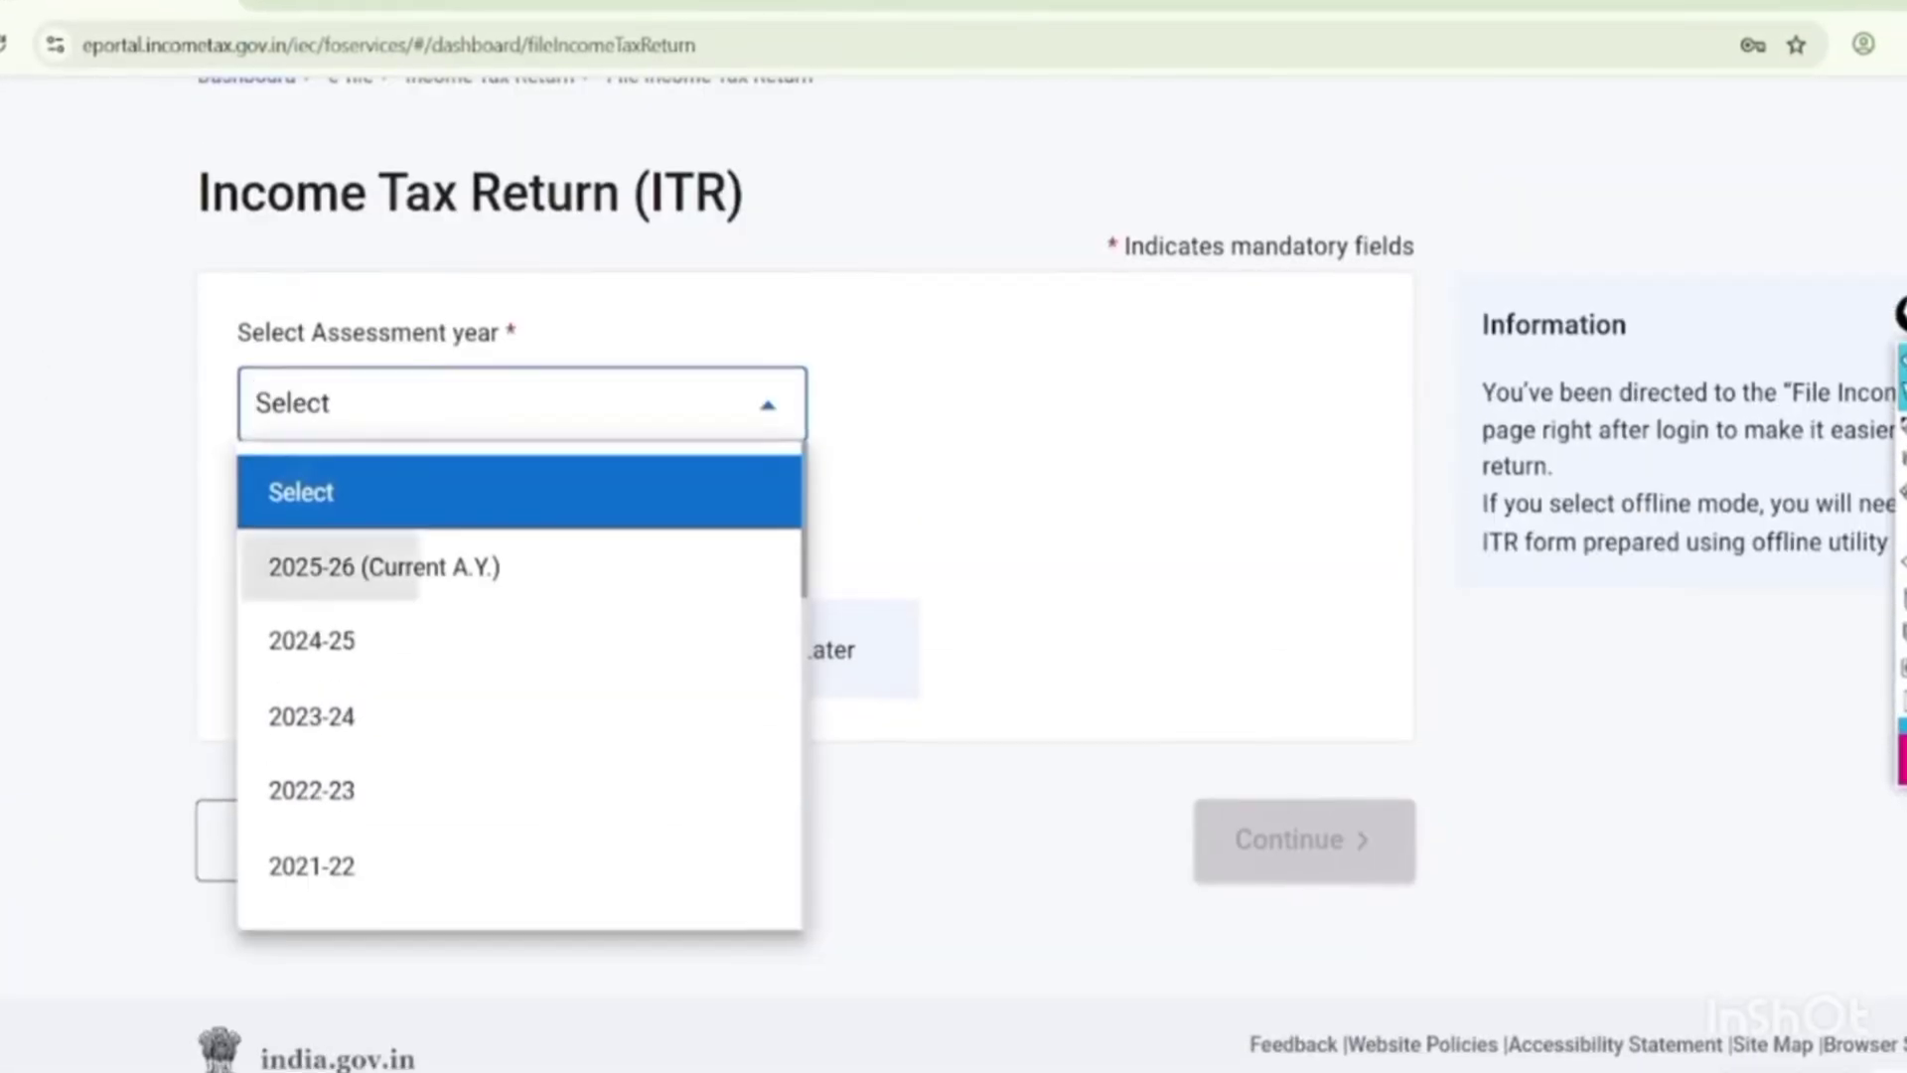
pyautogui.click(330, 566)
pyautogui.click(252, 568)
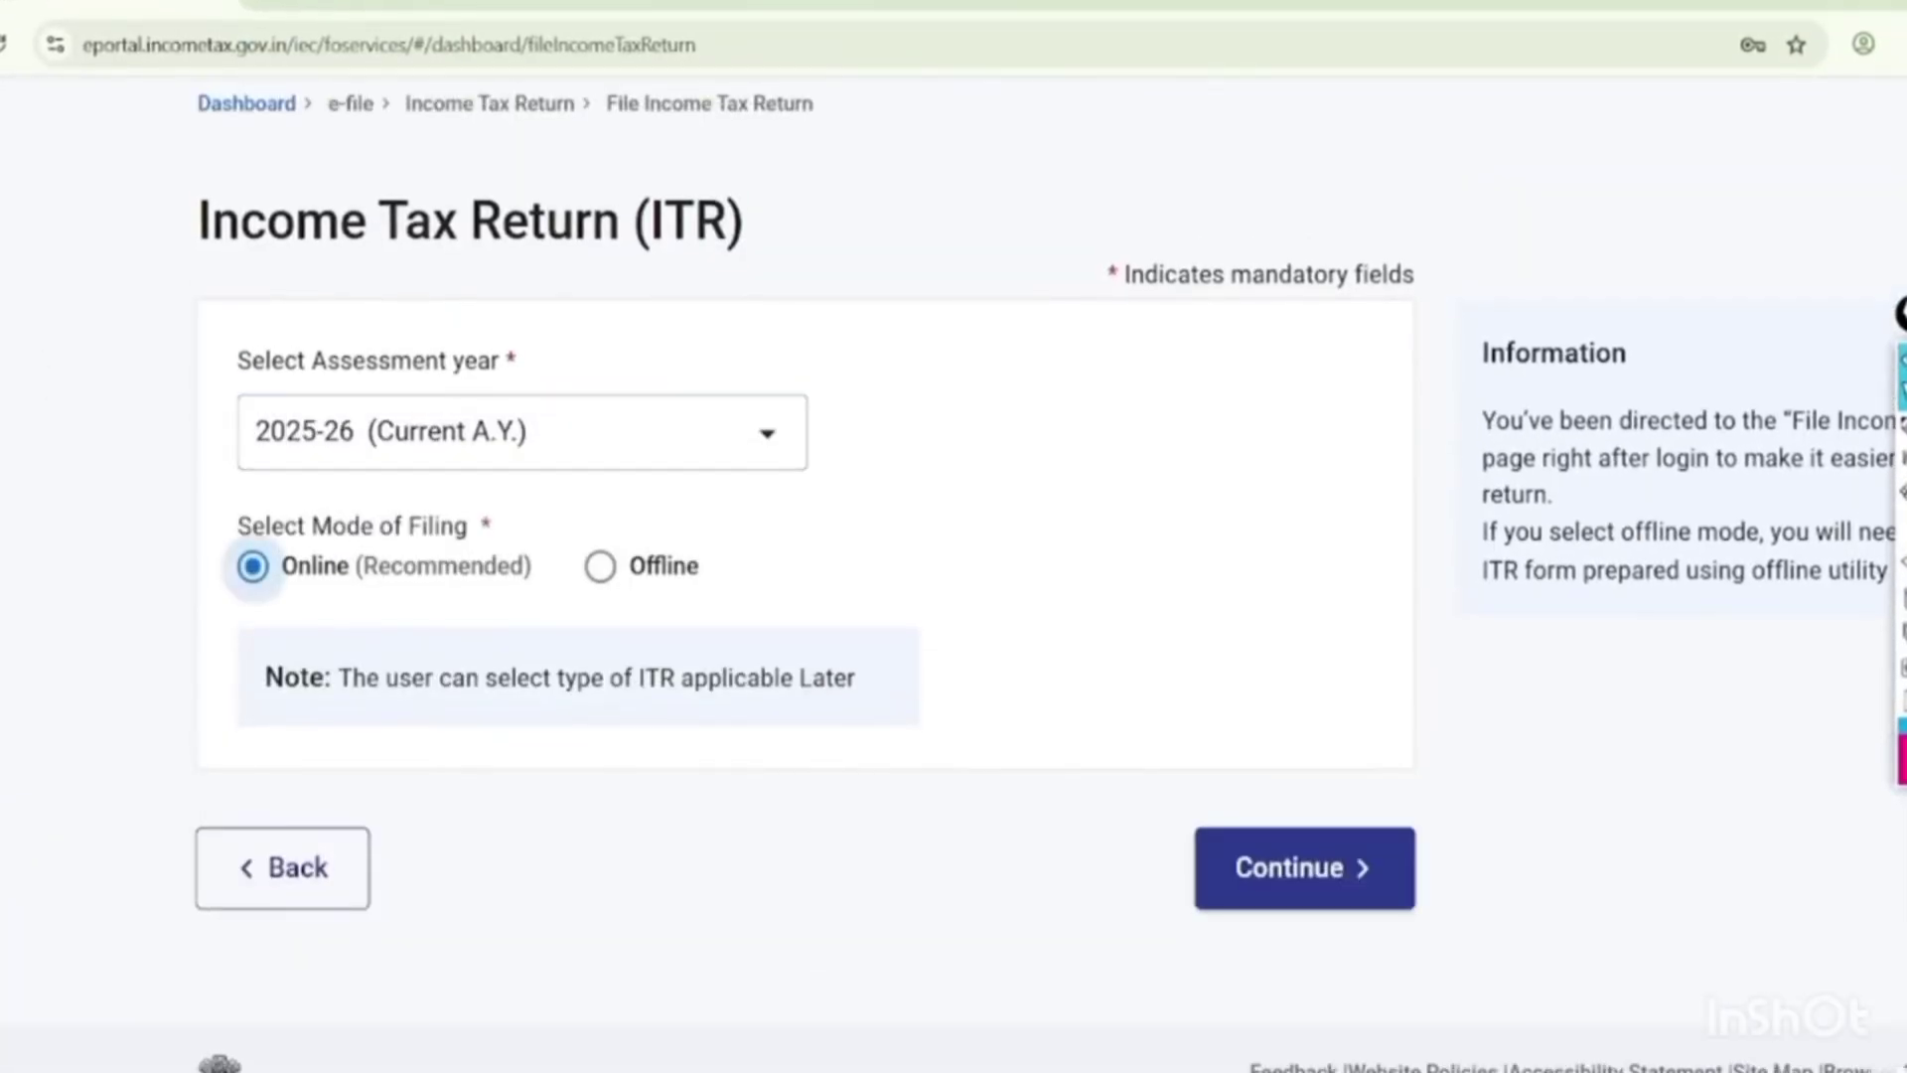
pyautogui.click(1335, 866)
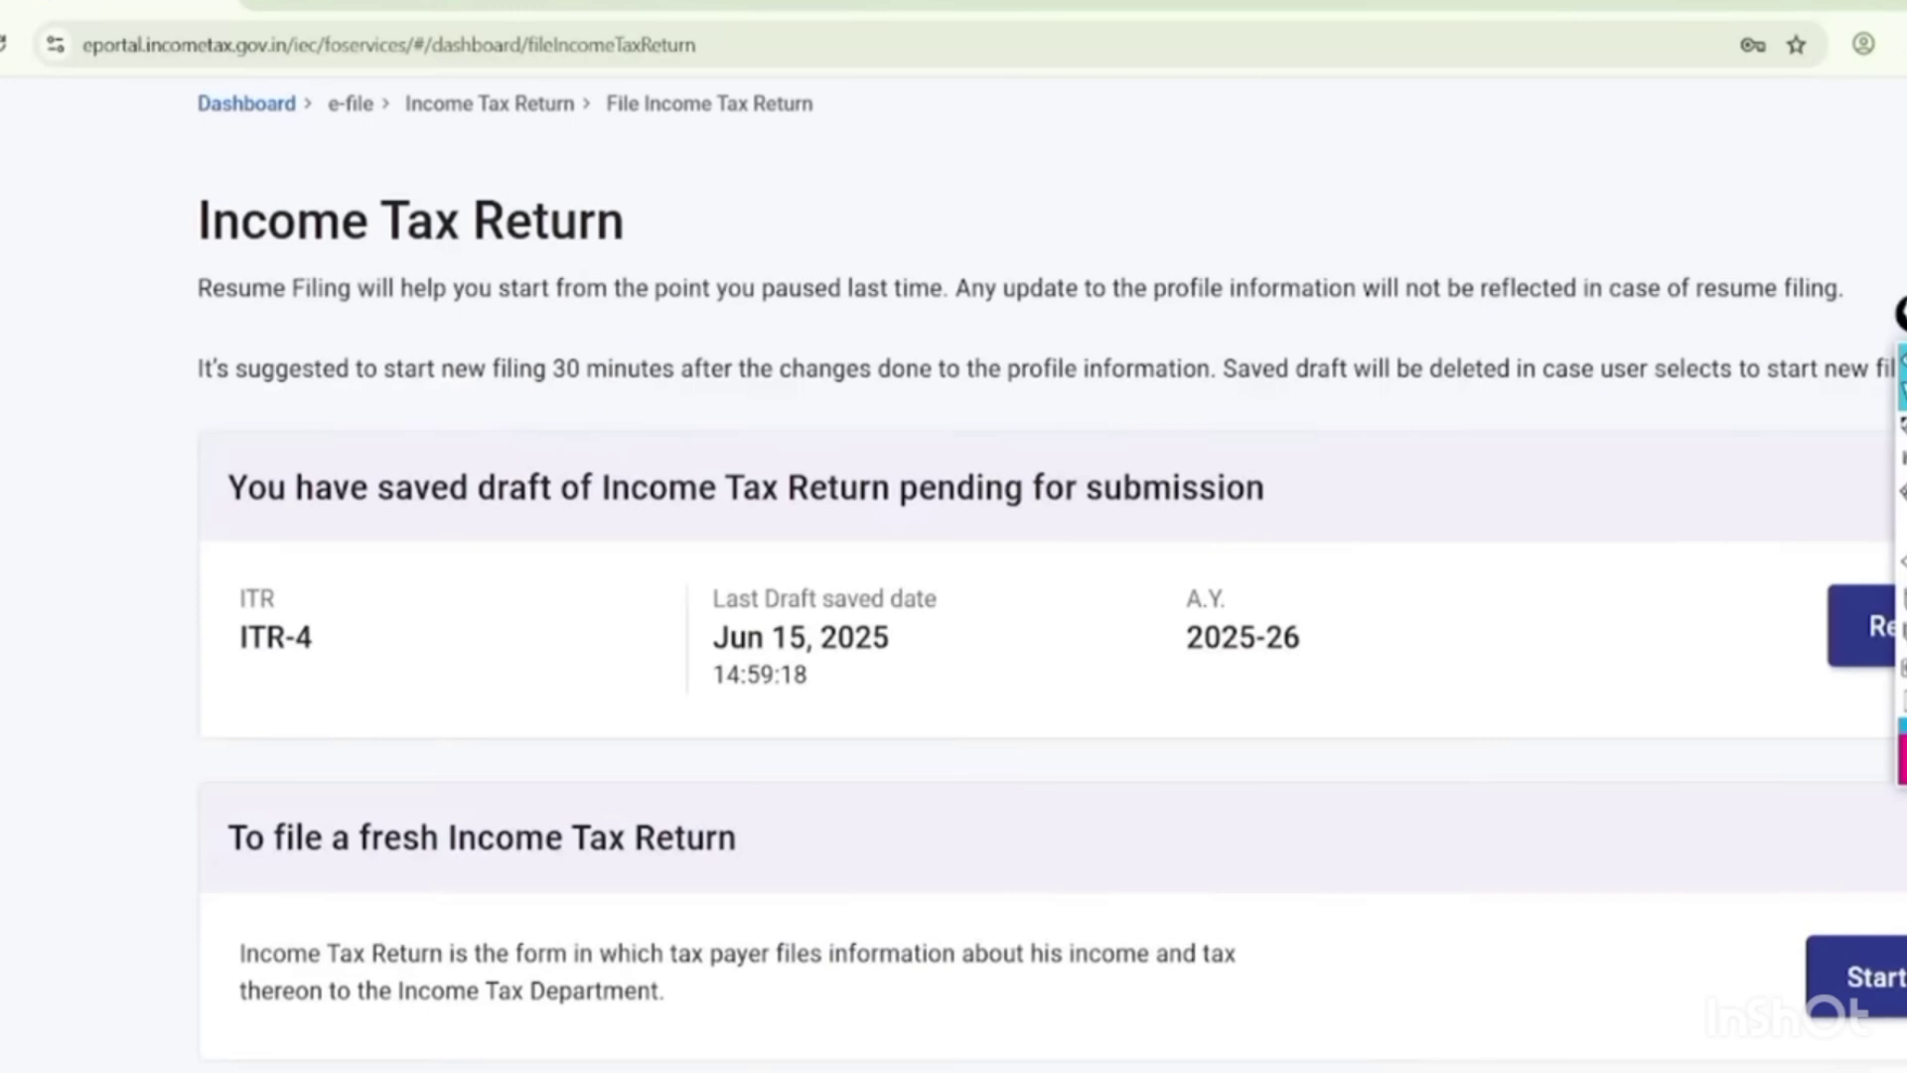
# Circle and tick the Resume Filing and Start New Filing options, then clear the marks.
pyautogui.scroll(-3, 954, 574)
pyautogui.hscroll(2, 954, 574)
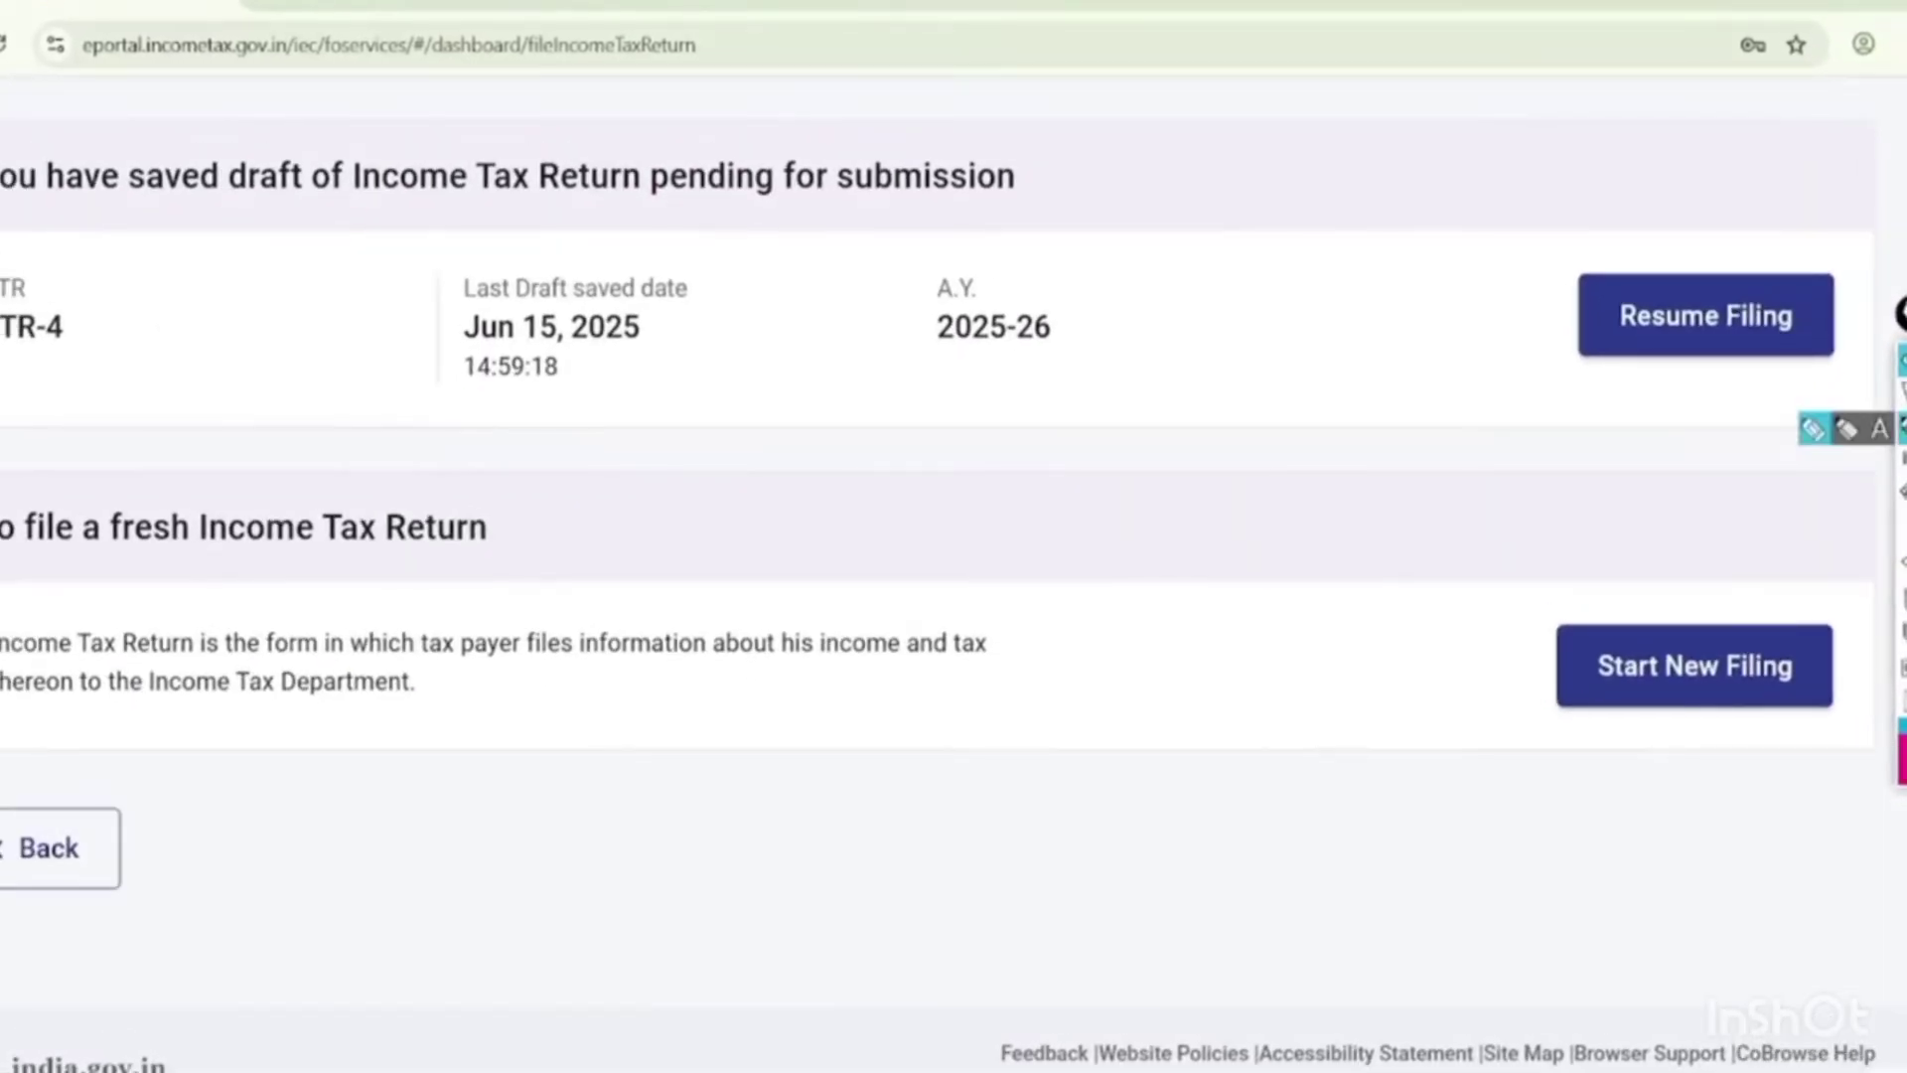
pyautogui.moveTo(1819, 244)
pyautogui.mouseDown()
pyautogui.moveTo(1689, 451)
pyautogui.moveTo(1726, 225)
pyautogui.mouseUp()
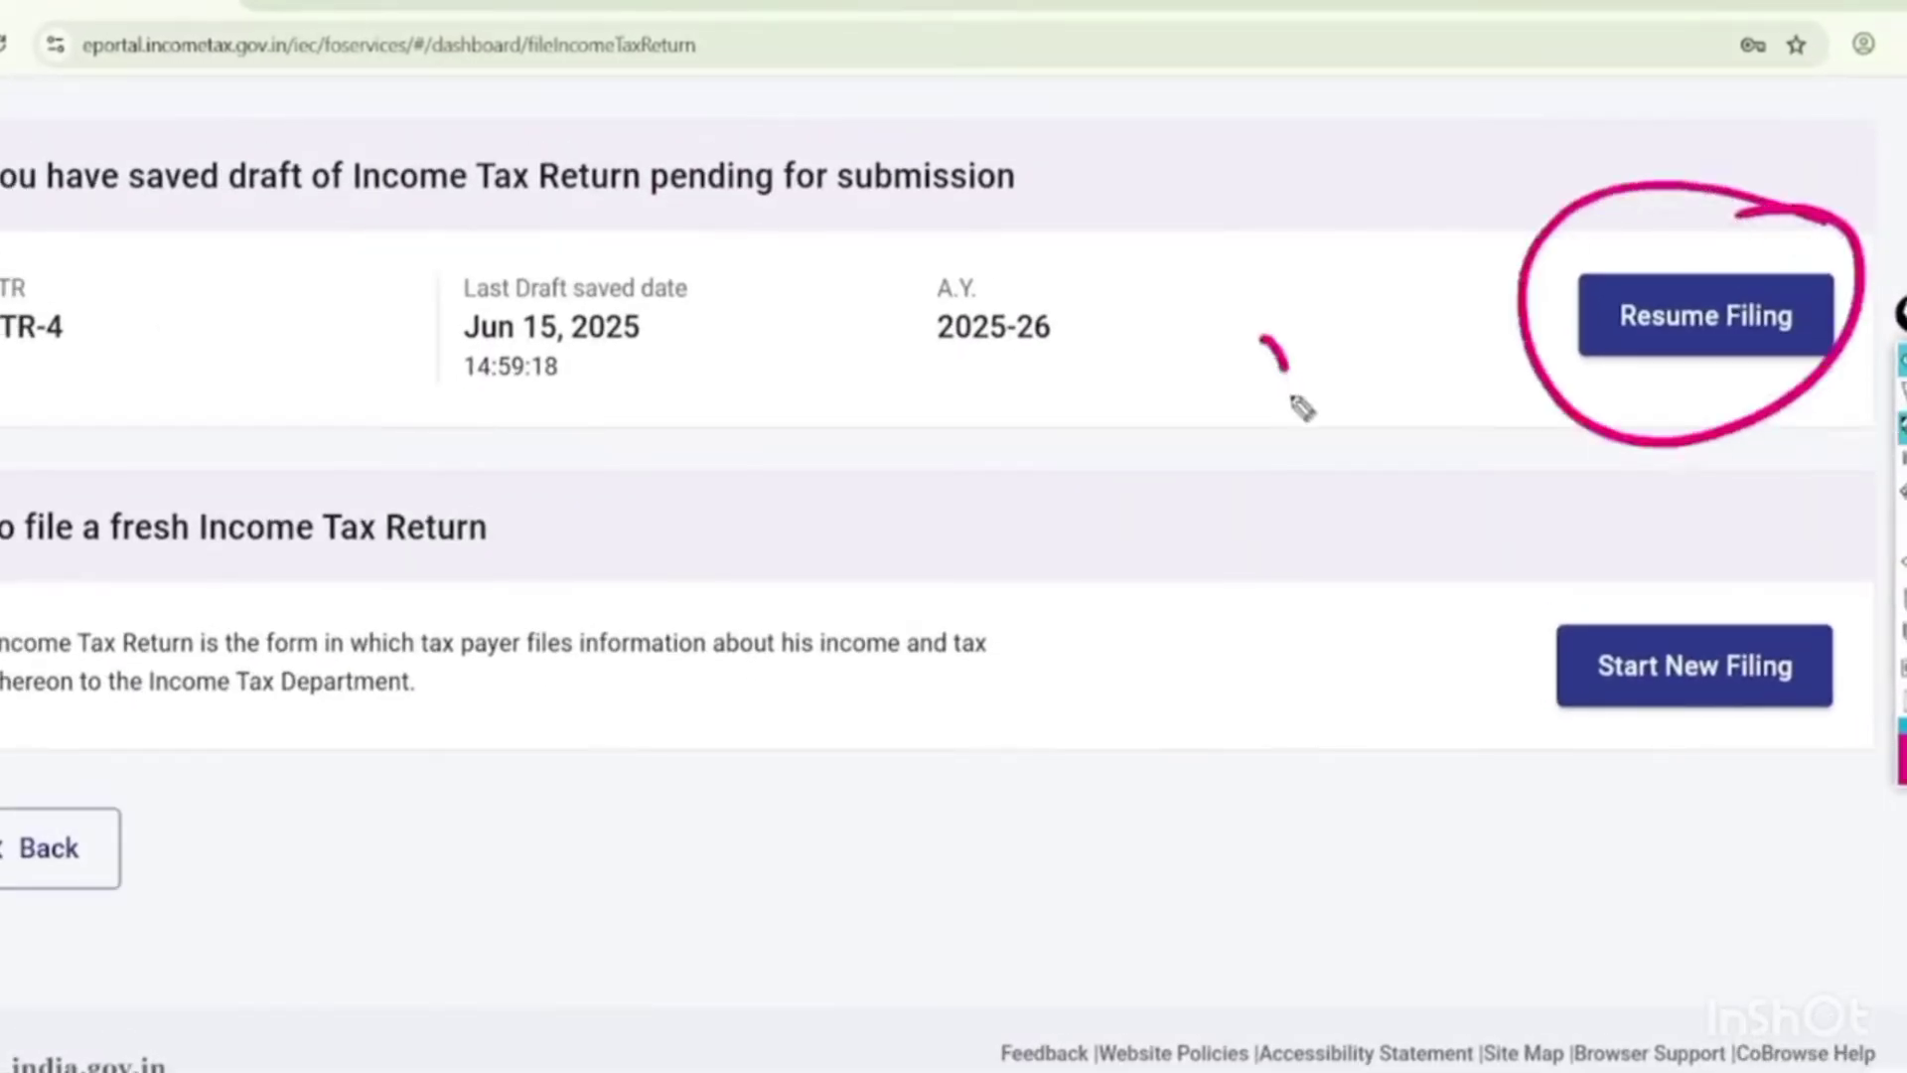
pyautogui.moveTo(1301, 406); pyautogui.dragTo(1506, 321)
pyautogui.moveTo(1622, 548); pyautogui.dragTo(1704, 592)
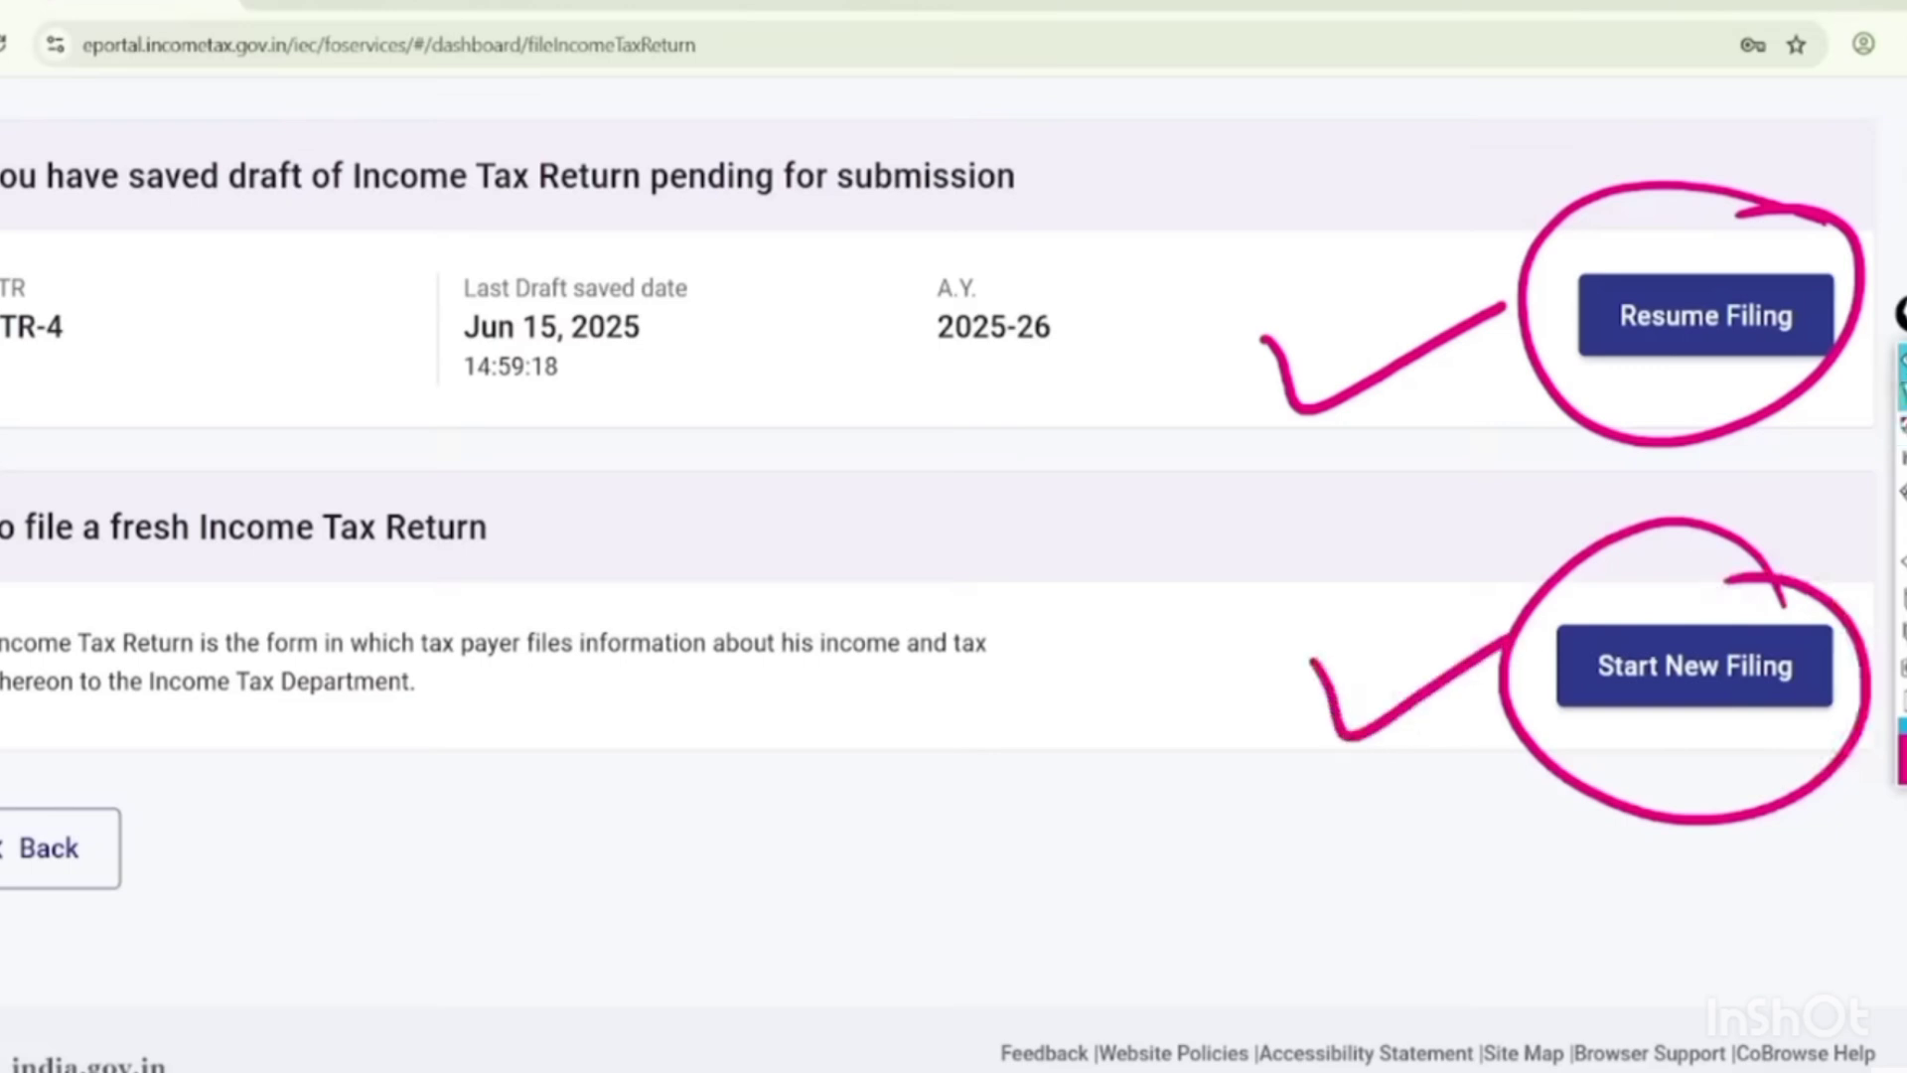
pyautogui.press('Escape')
# Start a new filing and select ITR-4 as the form to file.
pyautogui.click(1694, 665)
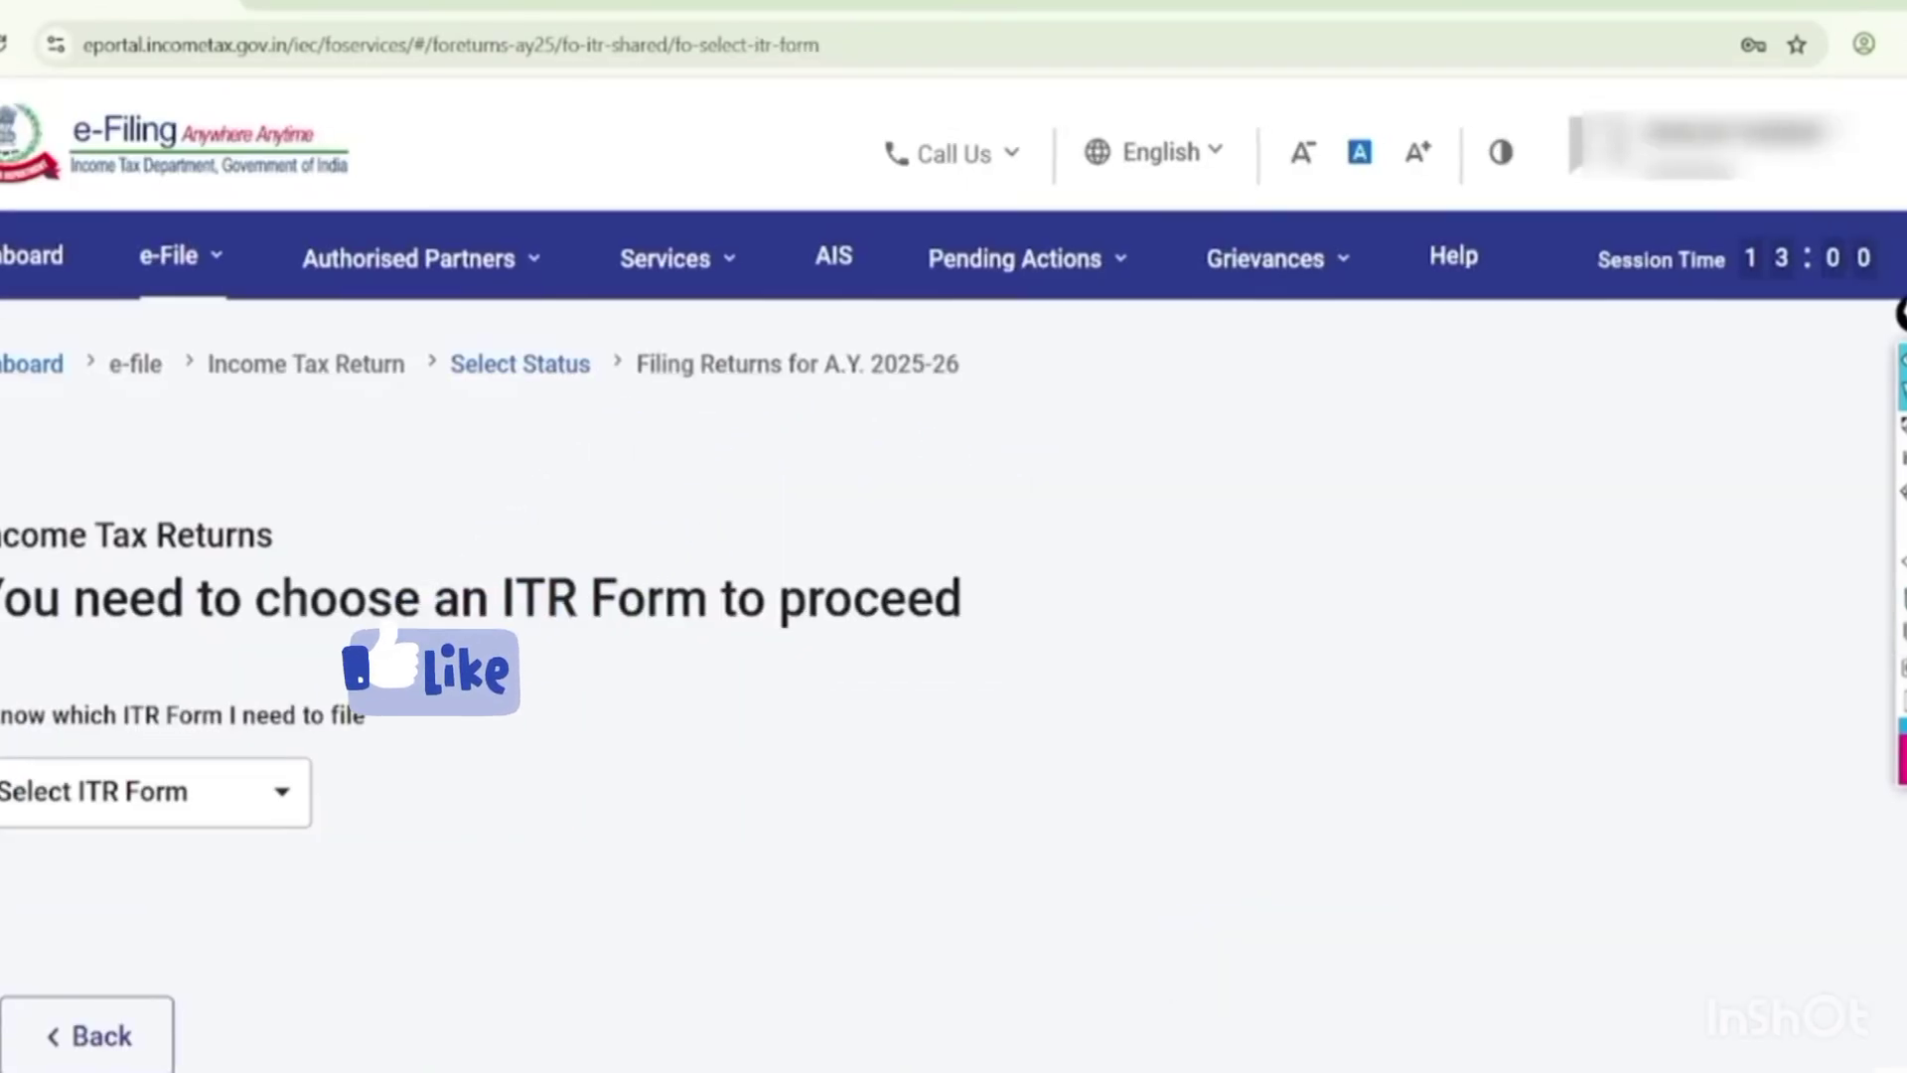
pyautogui.click(238, 791)
pyautogui.click(307, 1011)
pyautogui.scroll(-2, 953, 573)
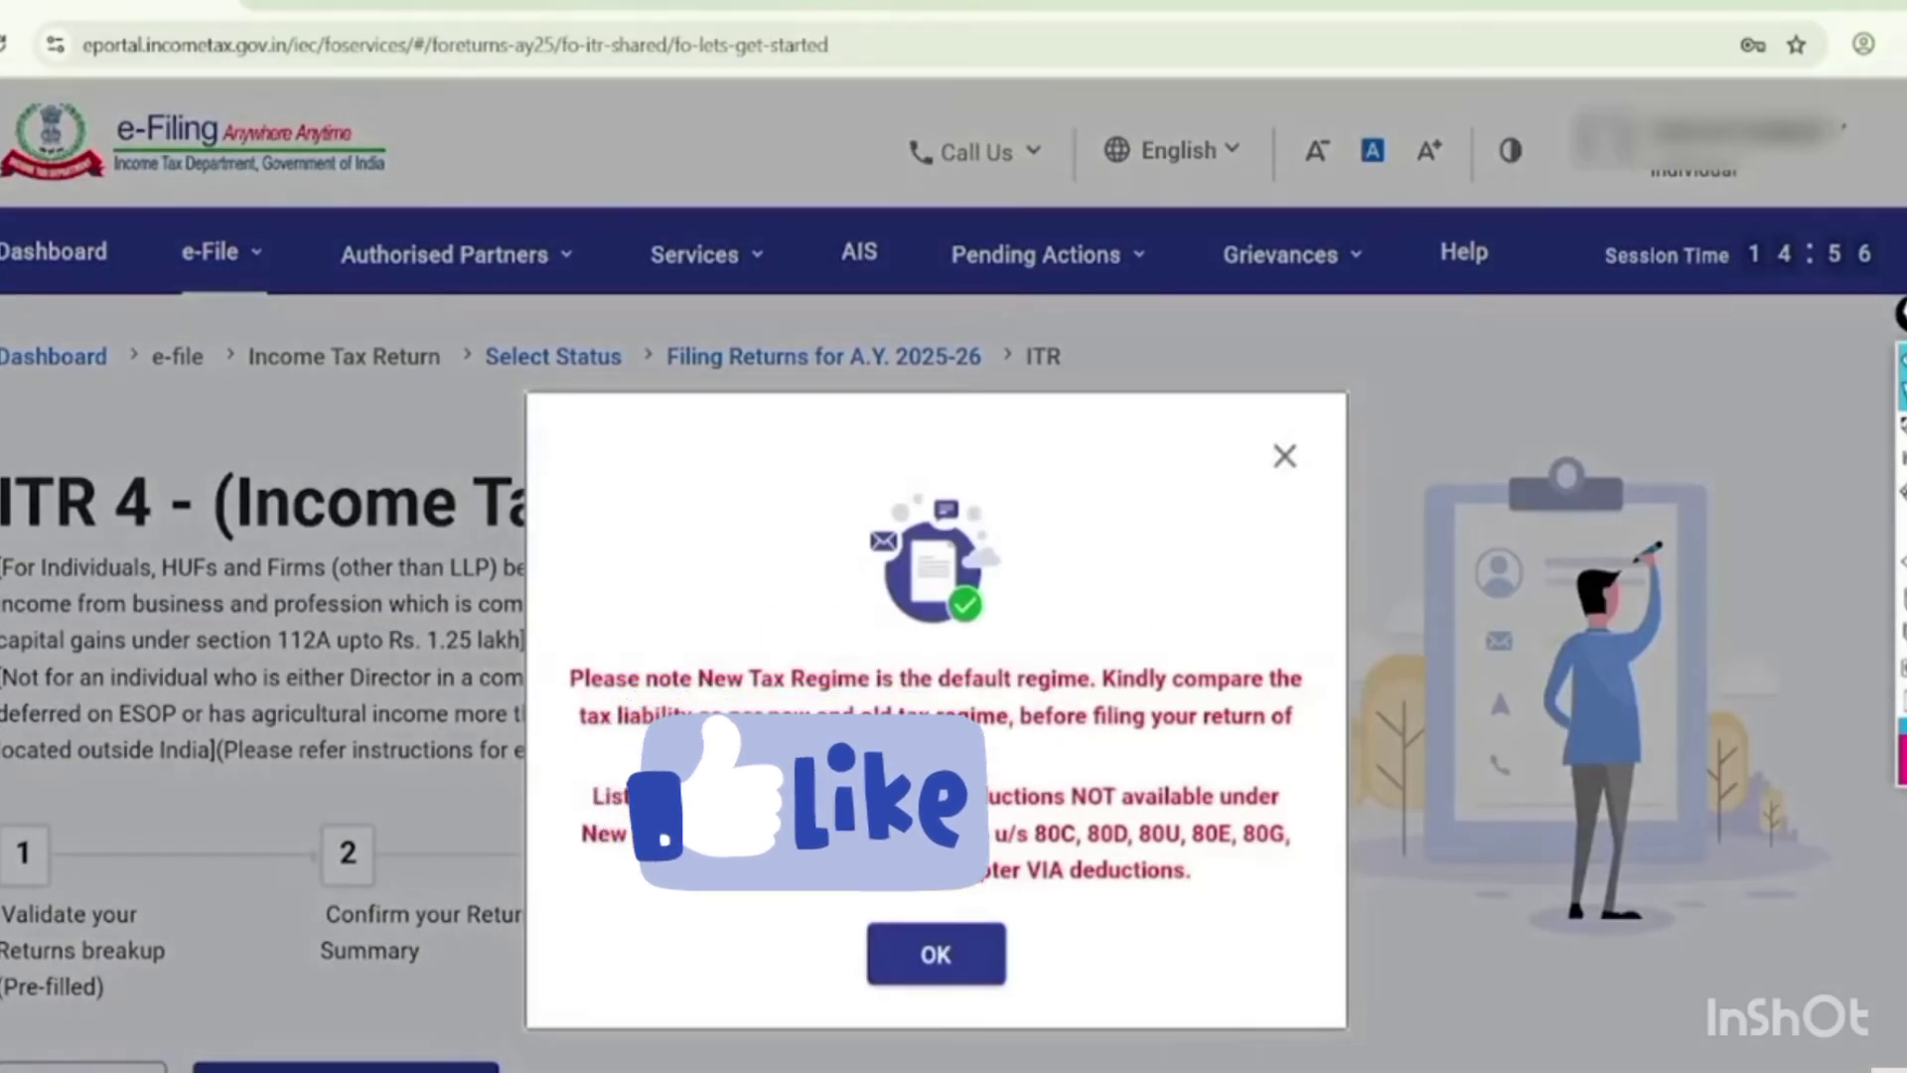
# Underline the default-regime and unavailable-deductions lines in the New Tax Regime notice, write "7 LAC" above them, and clear the marks.
pyautogui.click(1899, 426)
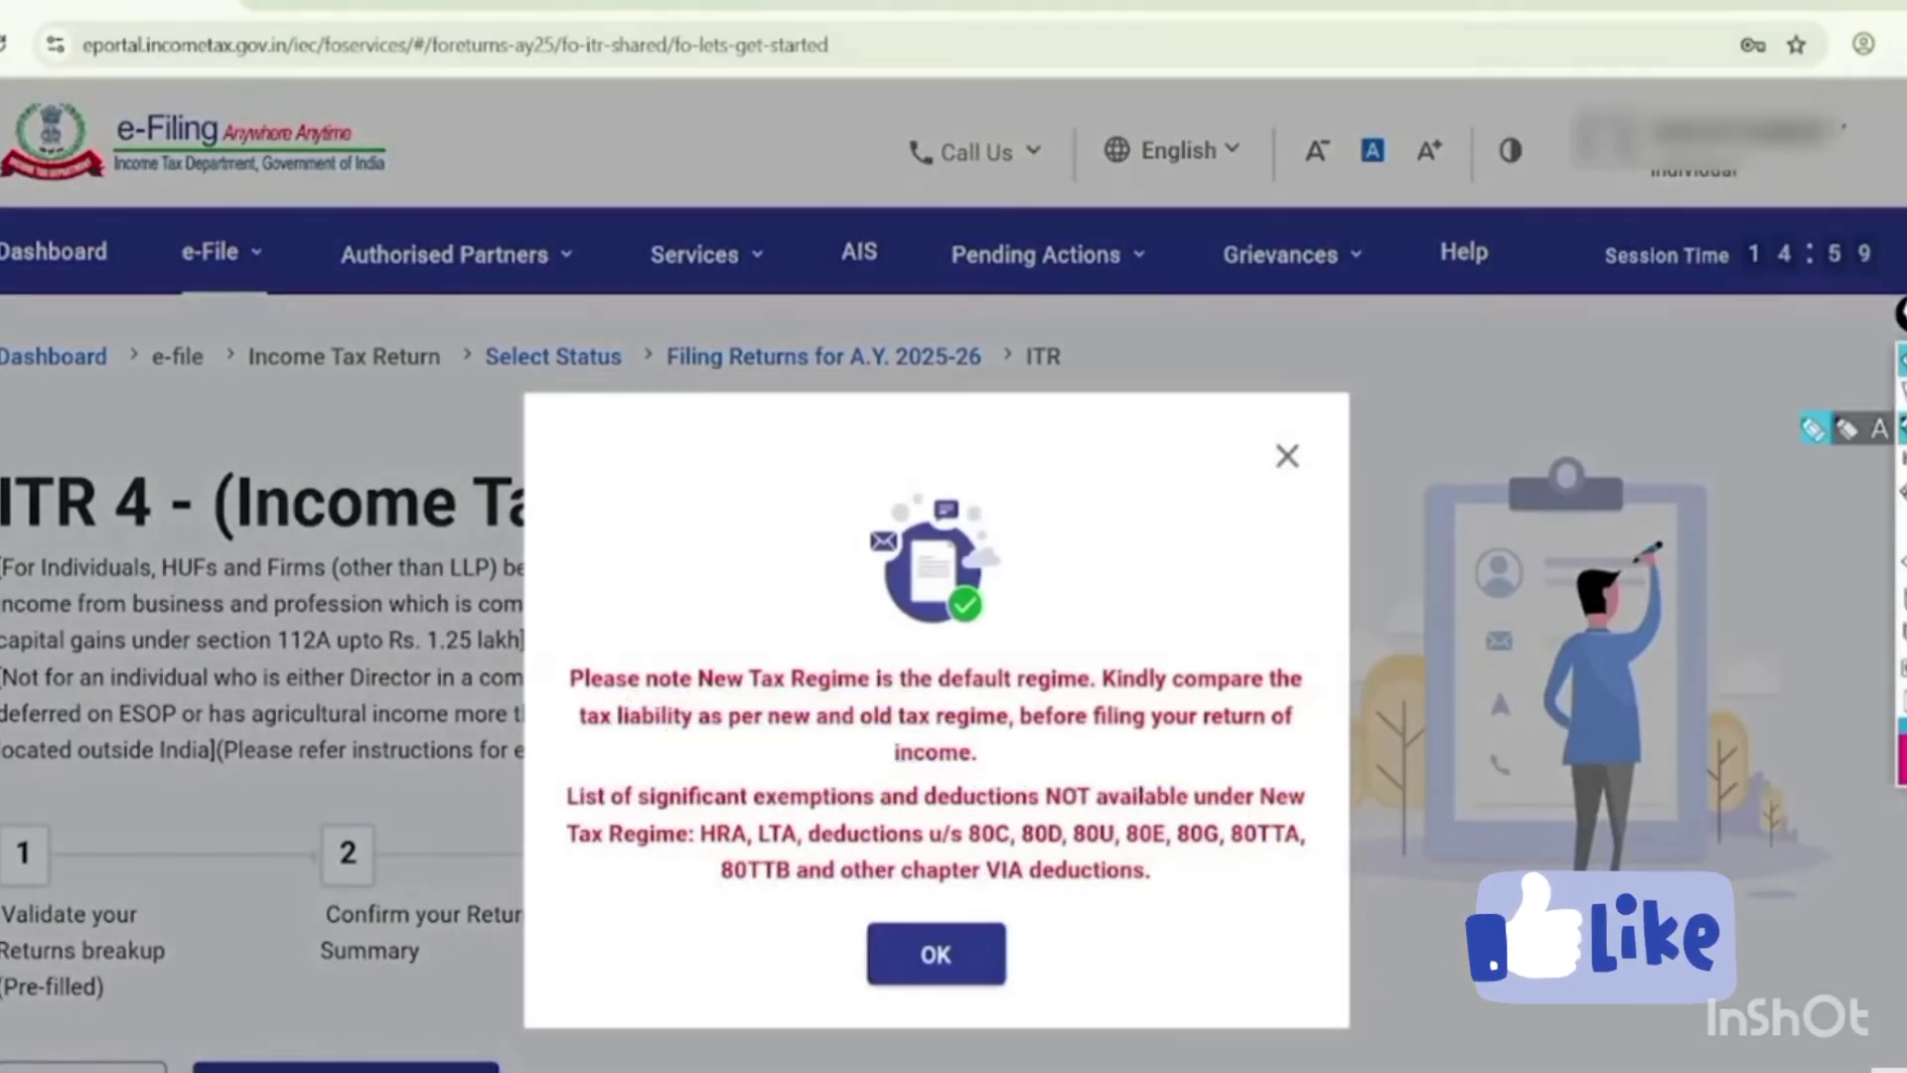
pyautogui.moveTo(529, 698); pyautogui.dragTo(1096, 672)
pyautogui.moveTo(999, 491)
pyautogui.mouseDown()
pyautogui.moveTo(1101, 521)
pyautogui.moveTo(1103, 576)
pyautogui.mouseUp()
pyautogui.moveTo(1145, 425)
pyautogui.mouseDown()
pyautogui.moveTo(1152, 496)
pyautogui.moveTo(1236, 395)
pyautogui.mouseUp()
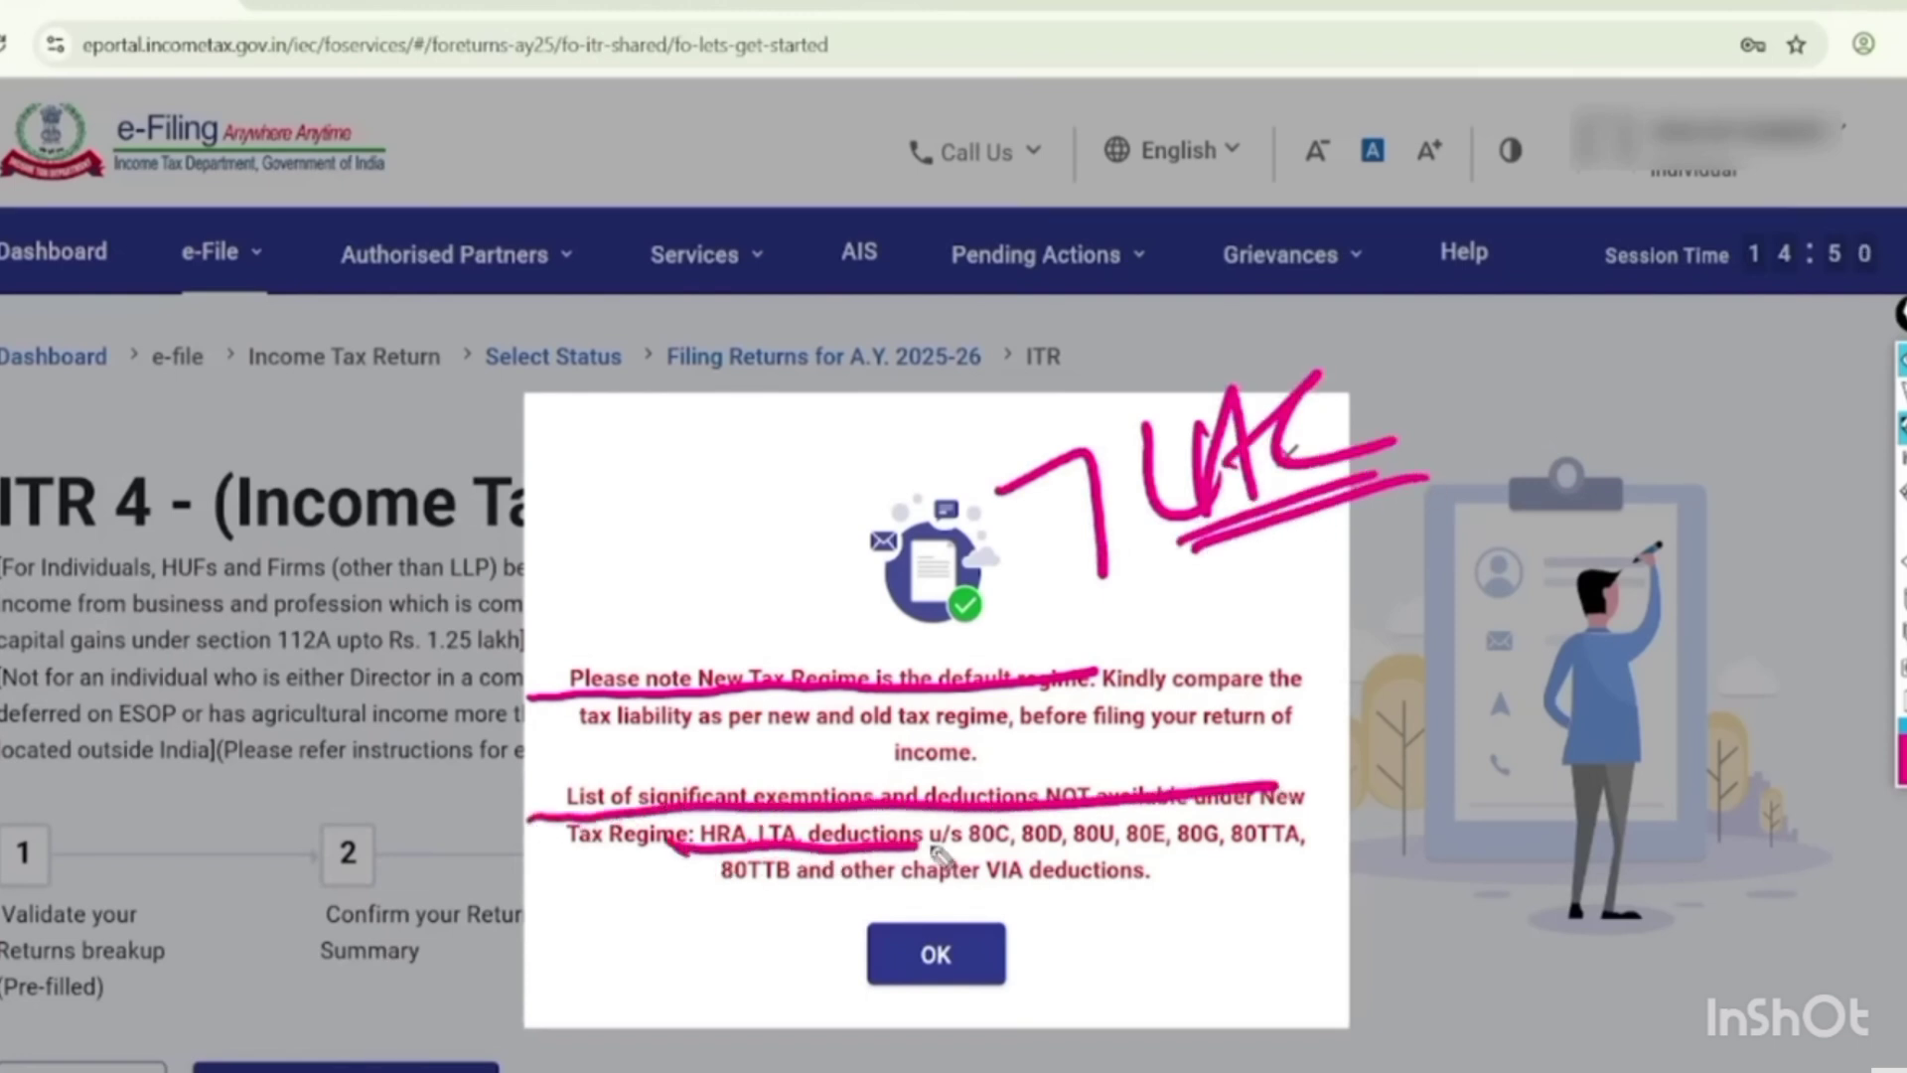
pyautogui.moveTo(753, 906); pyautogui.dragTo(1281, 851)
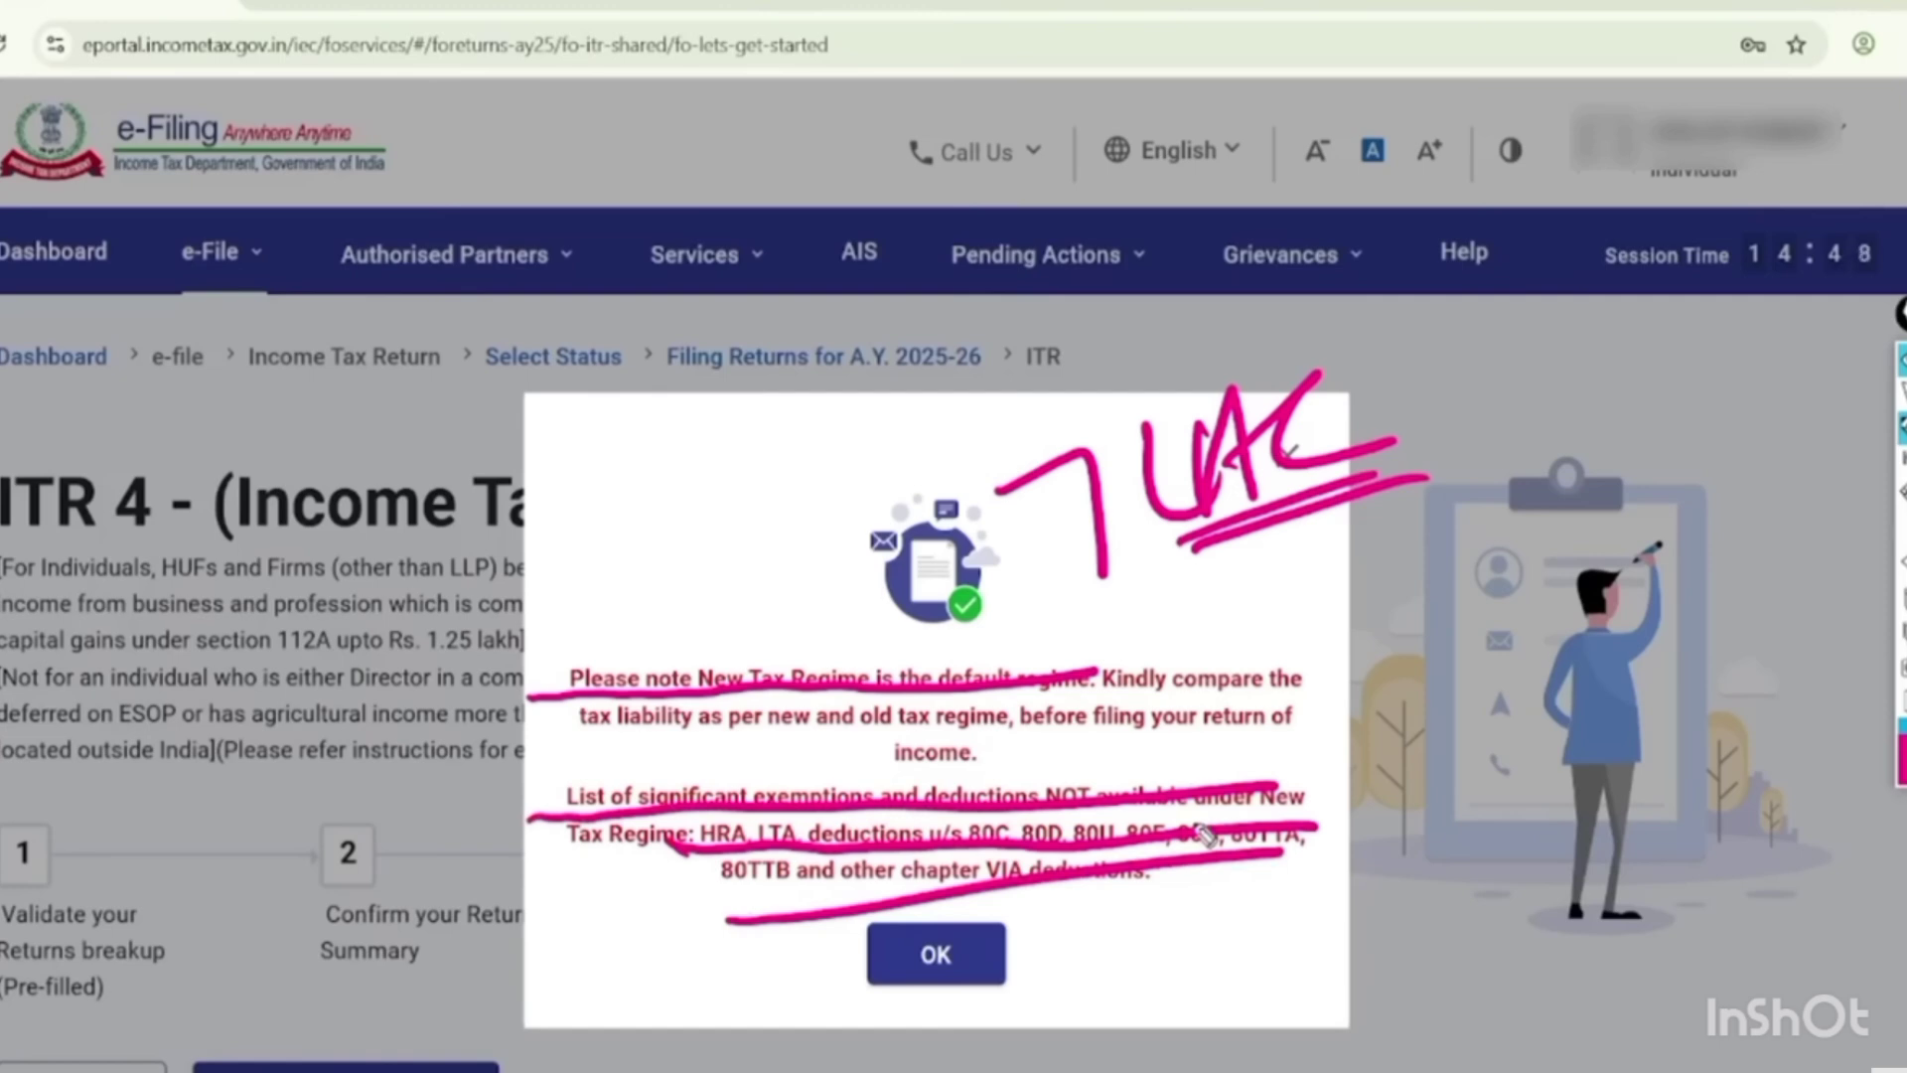
pyautogui.hotkey('ctrl', 'shift', '7')
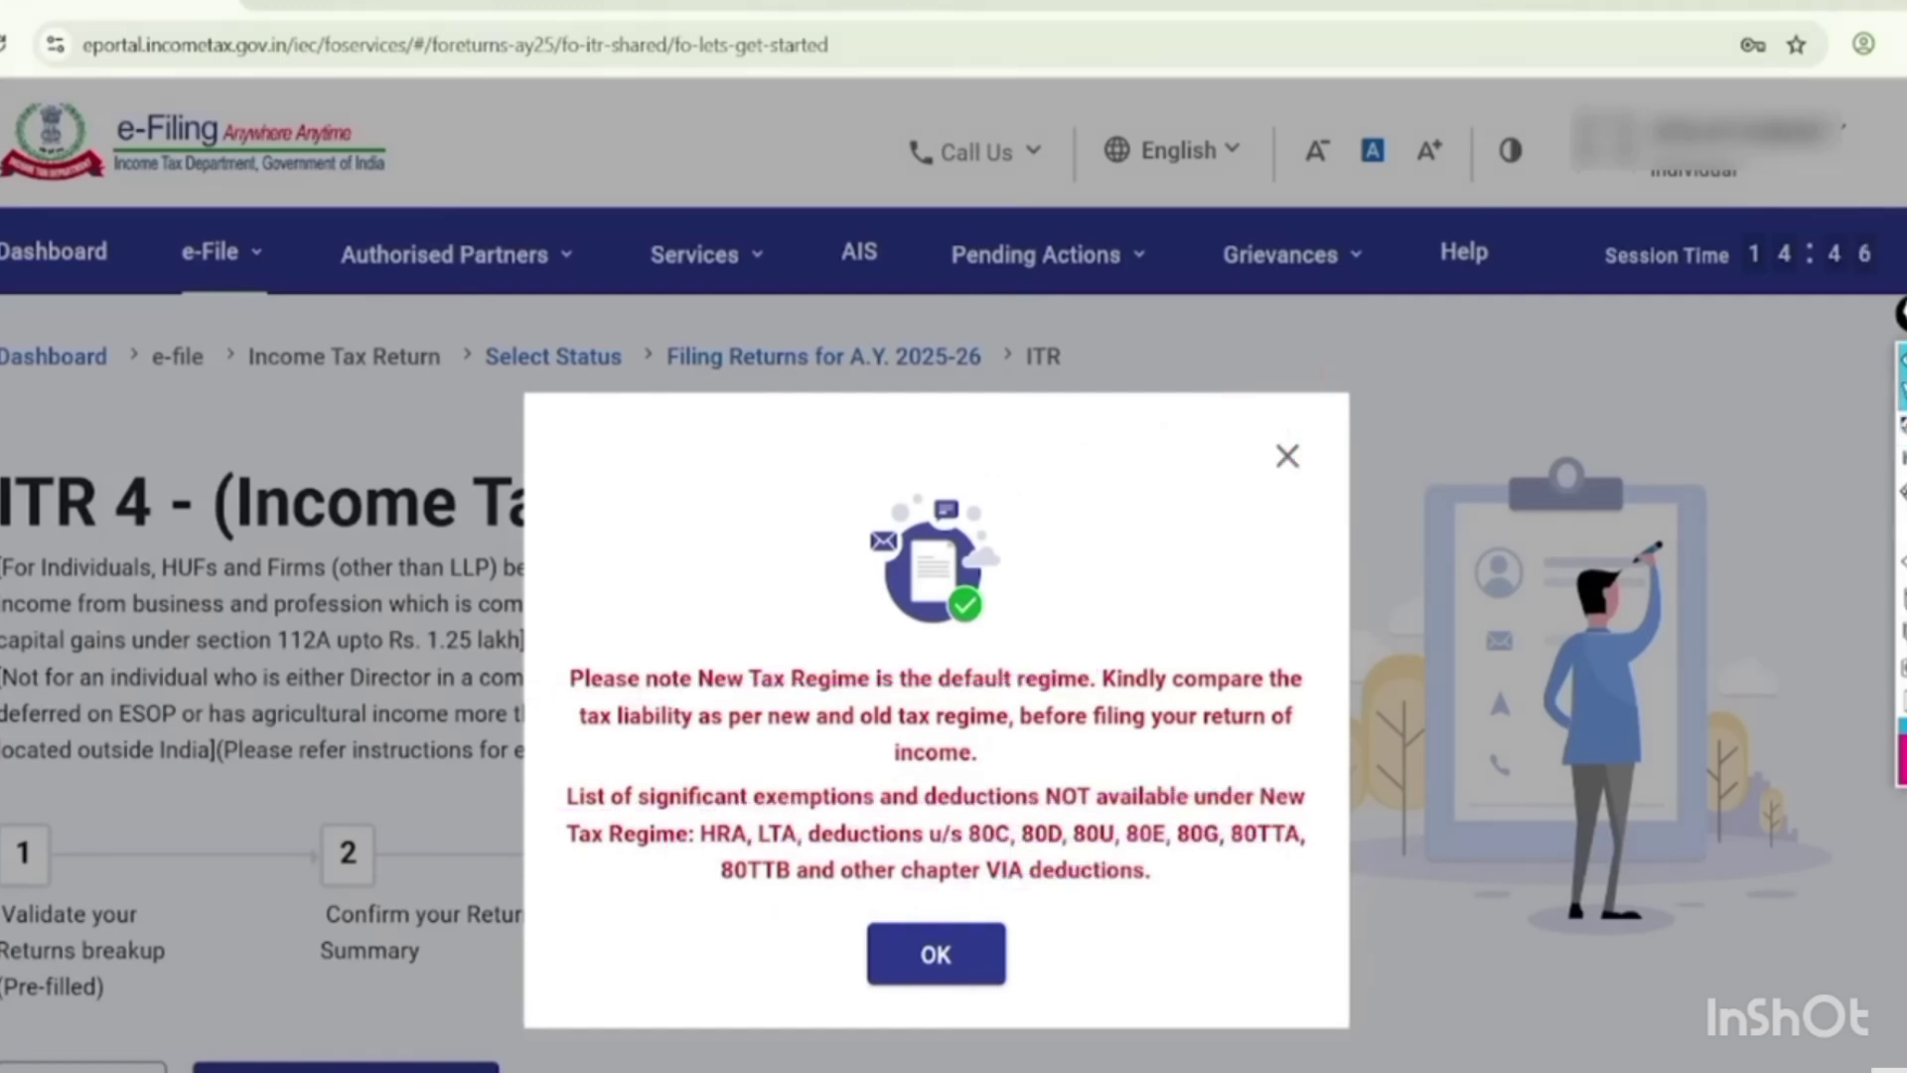
# Accept the New Tax Regime notice and start the ITR-4 return, proceeding through the filing-reason questions to the Return Summary.
pyautogui.click(935, 954)
pyautogui.scroll(-3, 953, 576)
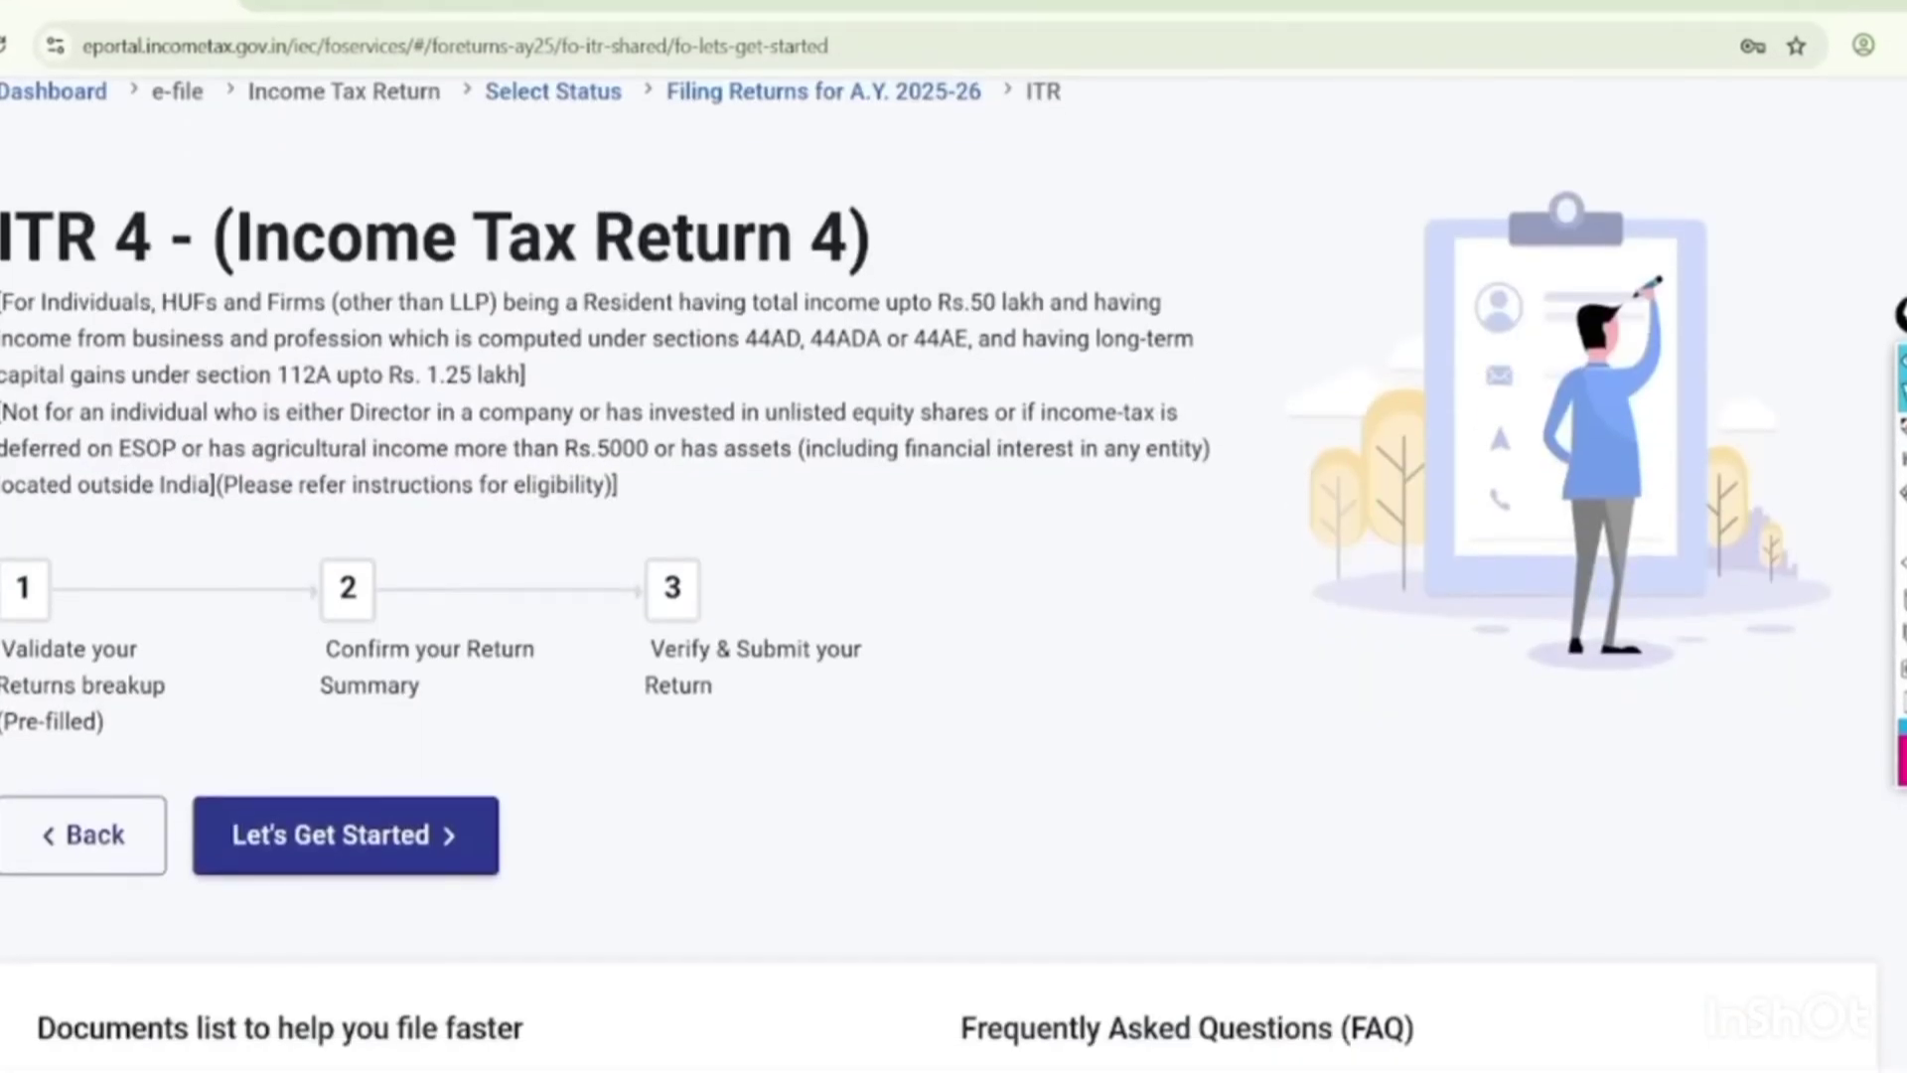
pyautogui.click(345, 834)
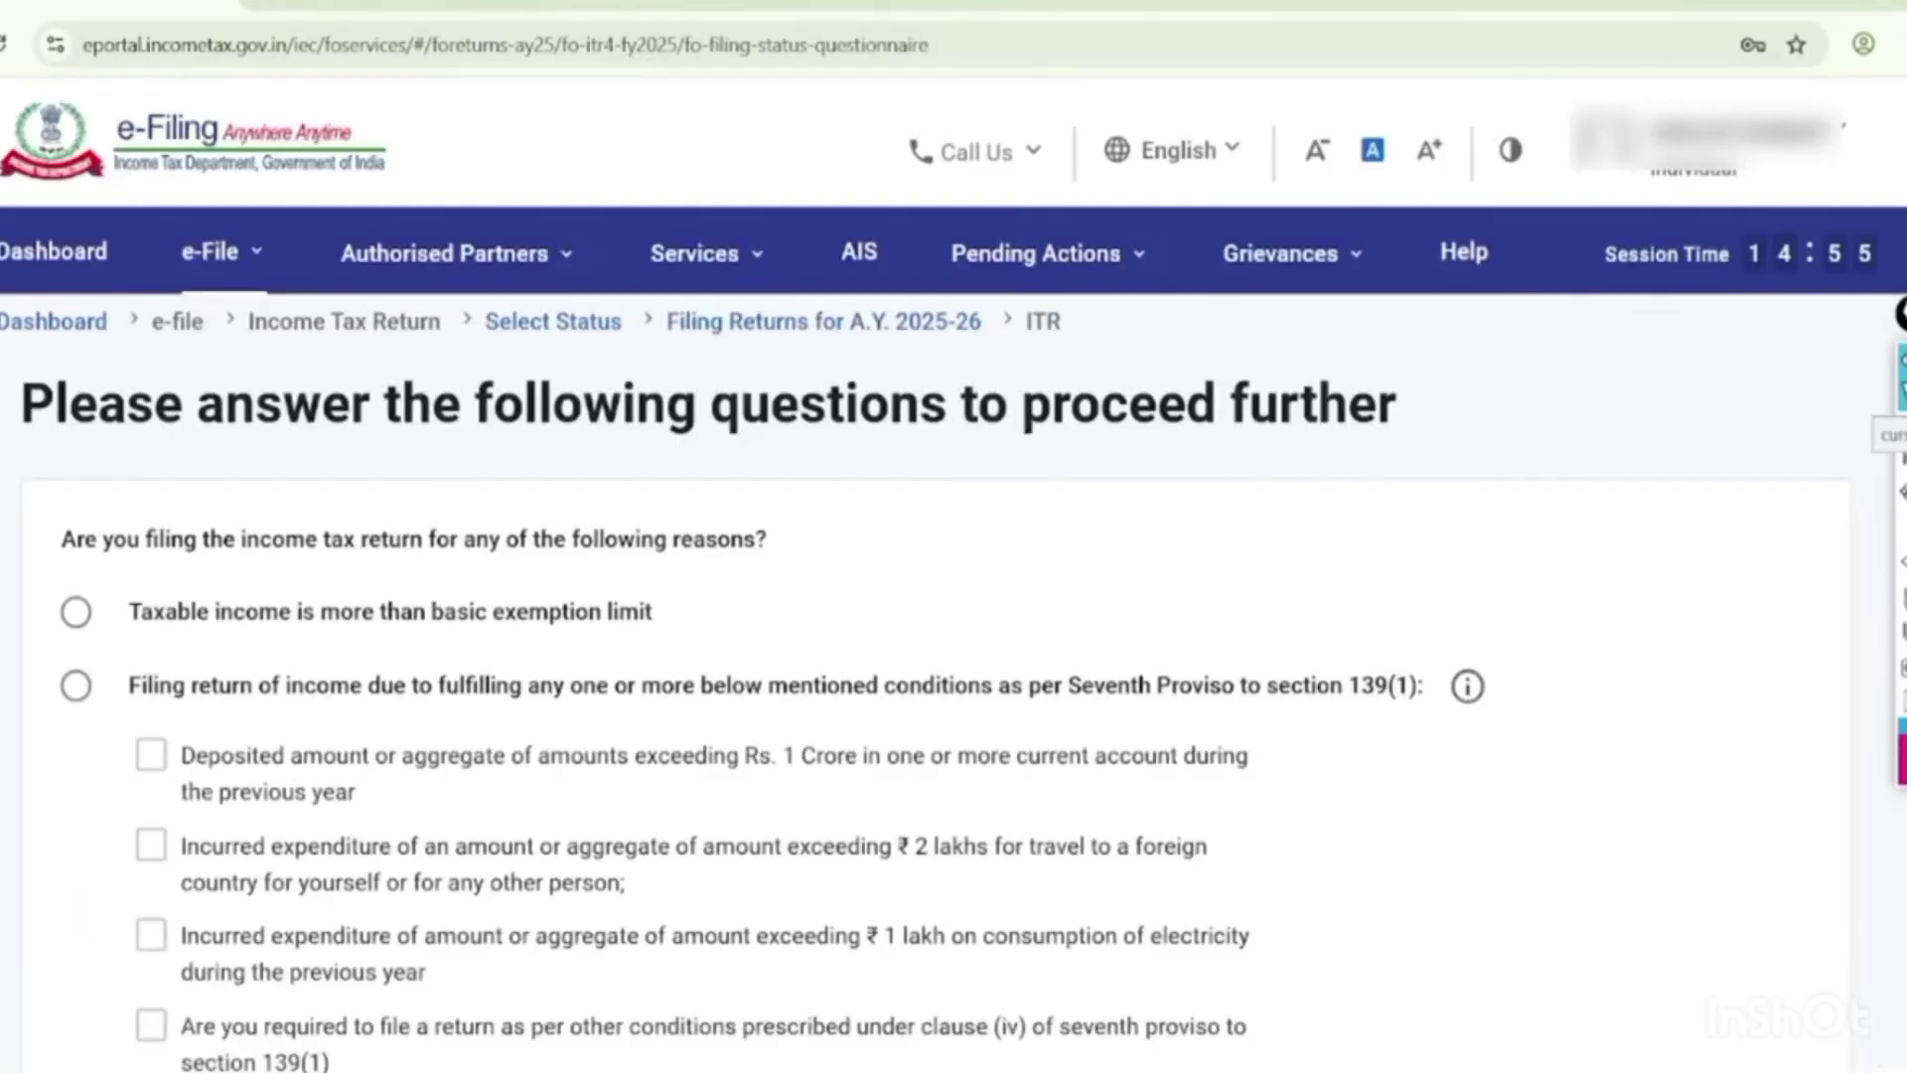
pyautogui.scroll(-3, 954, 537)
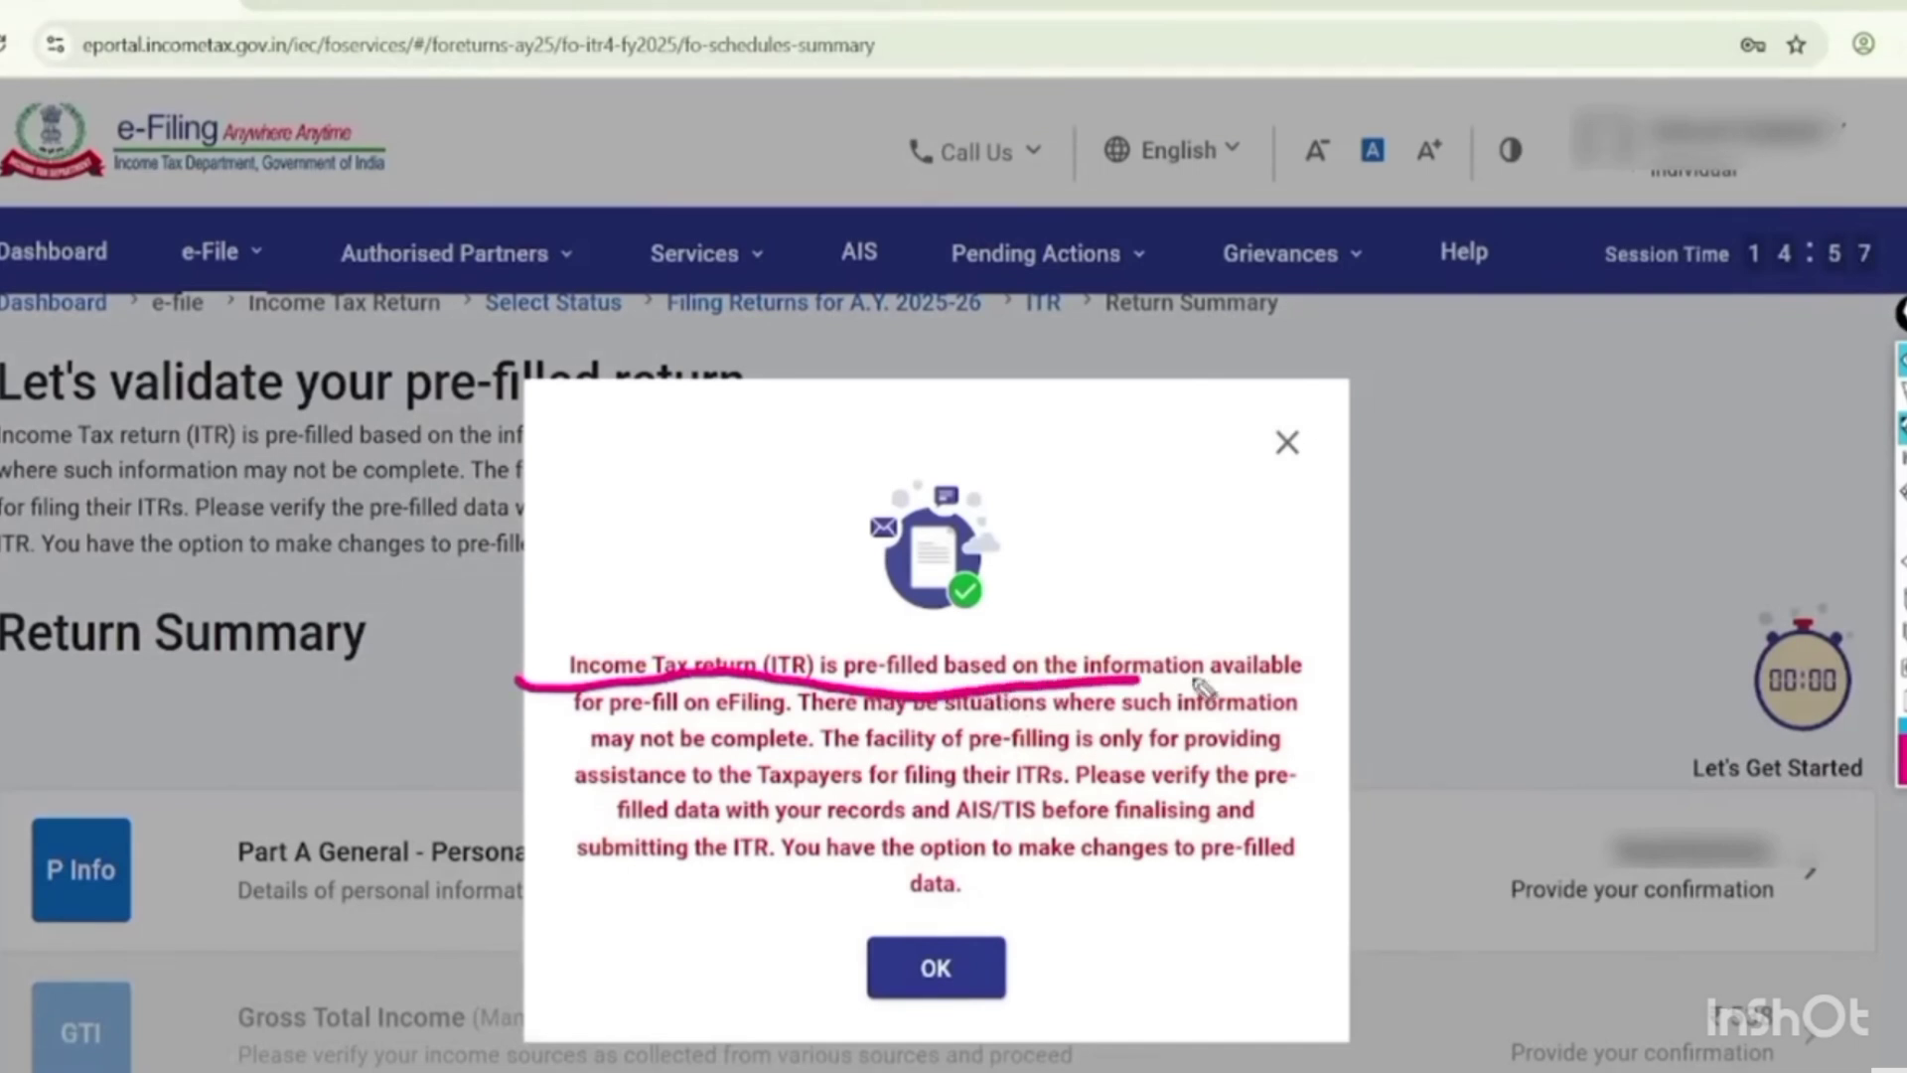
# Underline the notice about pre-filled return data, clear the marks, and dismiss the notice.
pyautogui.moveTo(596, 740)
pyautogui.mouseDown()
pyautogui.moveTo(1291, 740)
pyautogui.moveTo(1214, 764)
pyautogui.mouseUp()
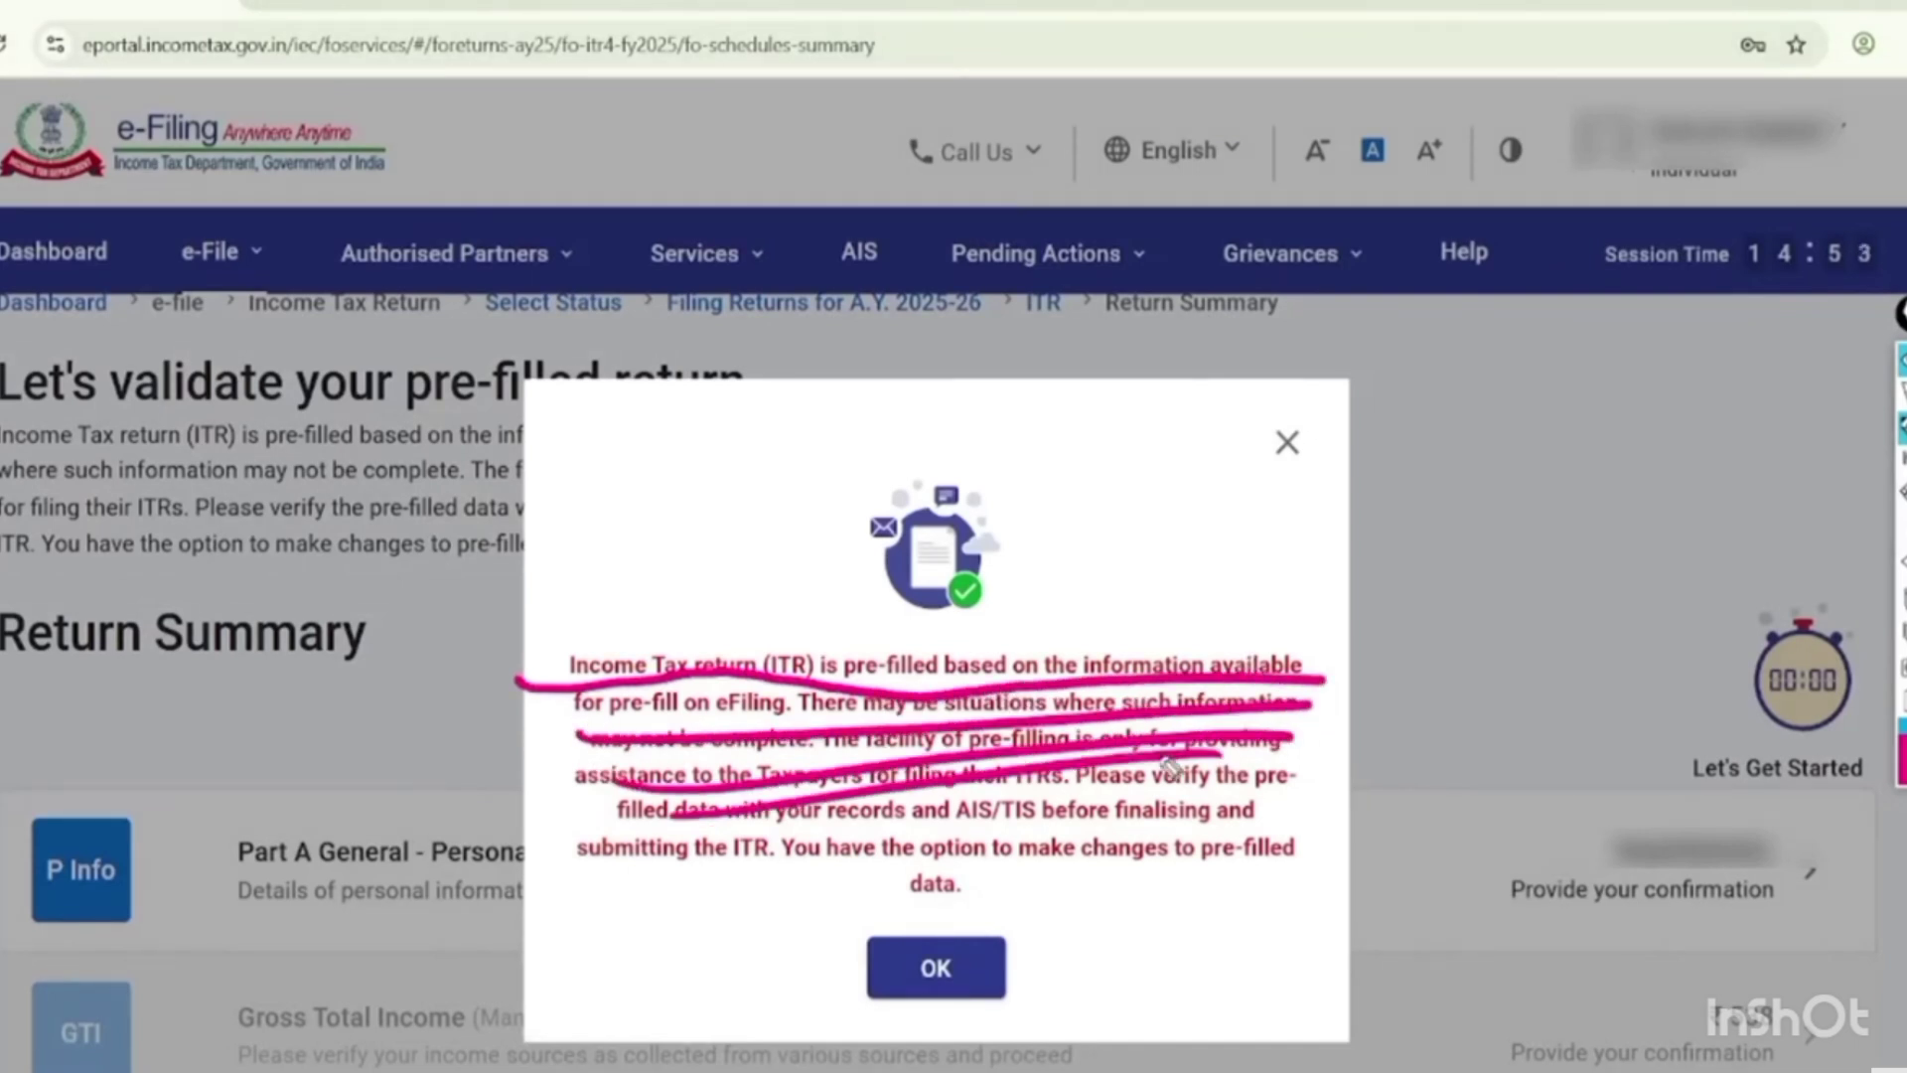
pyautogui.hotkey('ctrl', 'shift', '7')
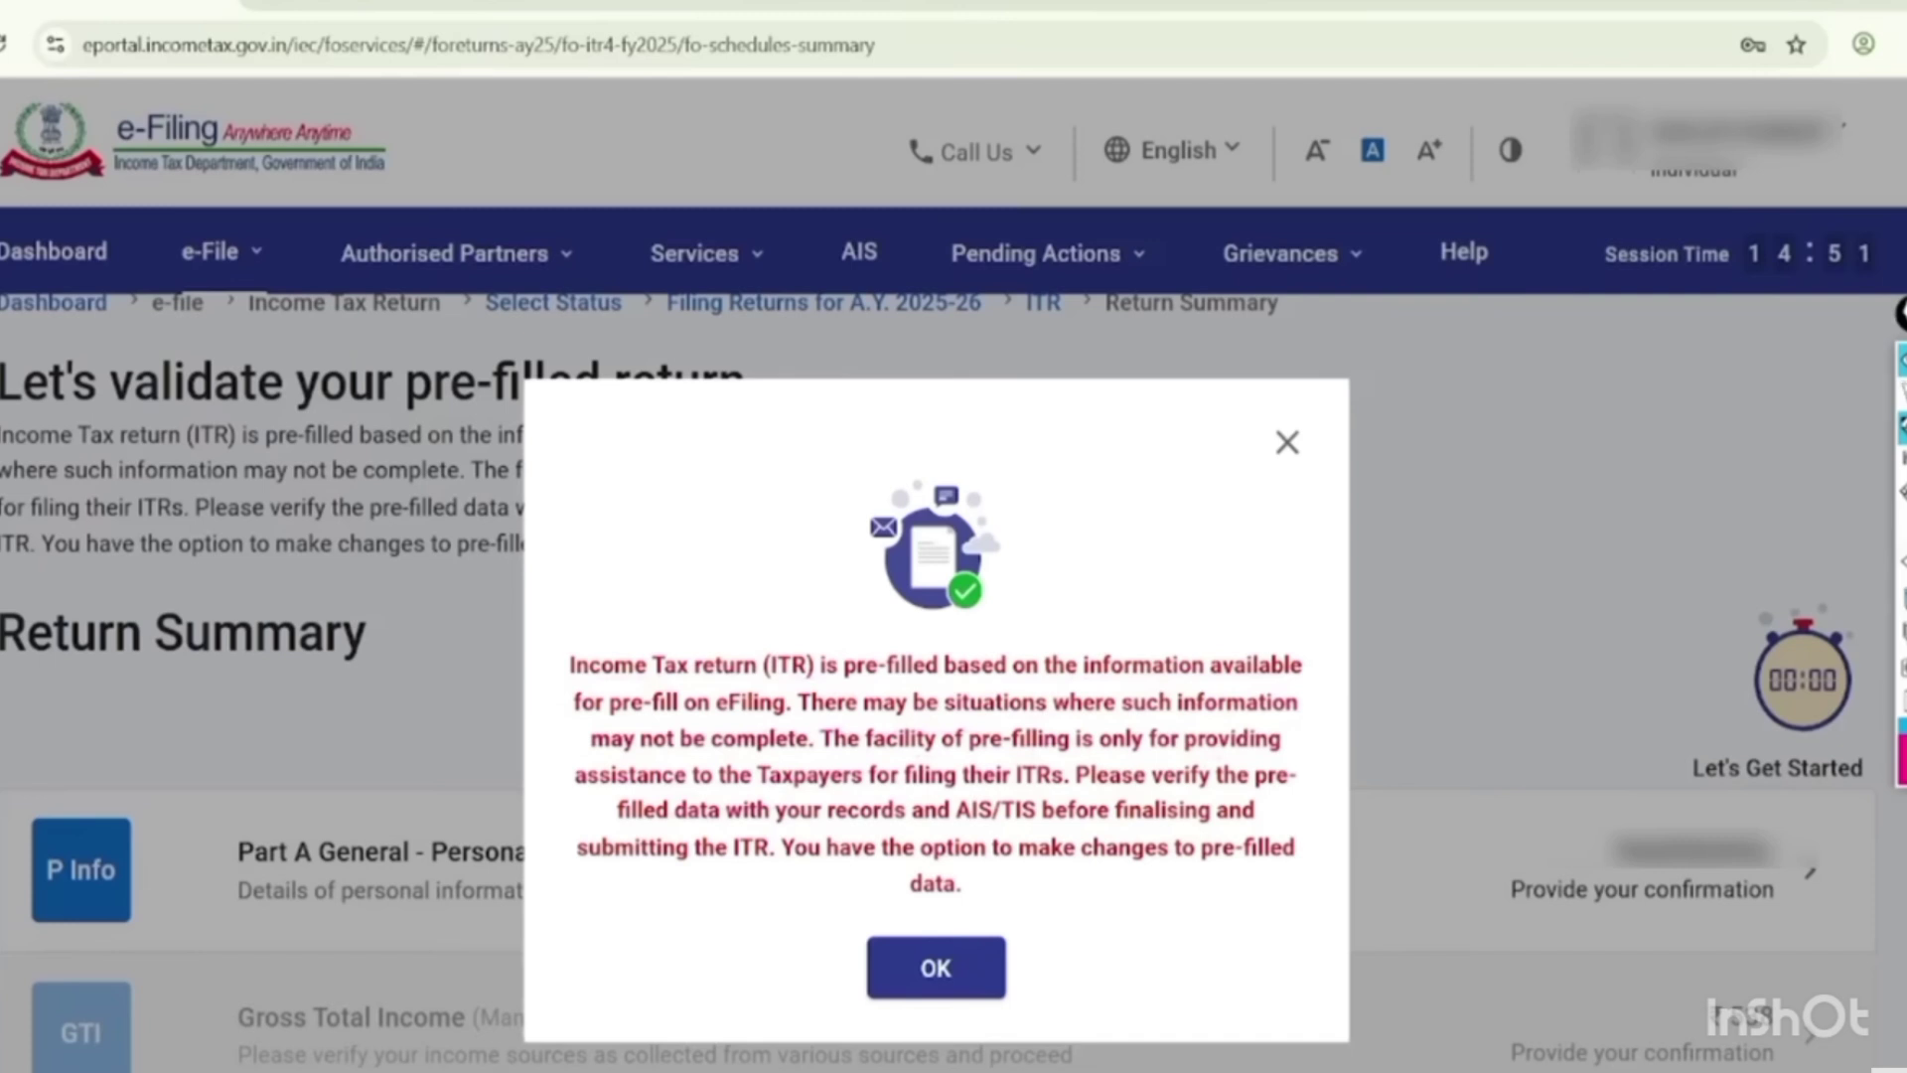
pyautogui.press('Escape')
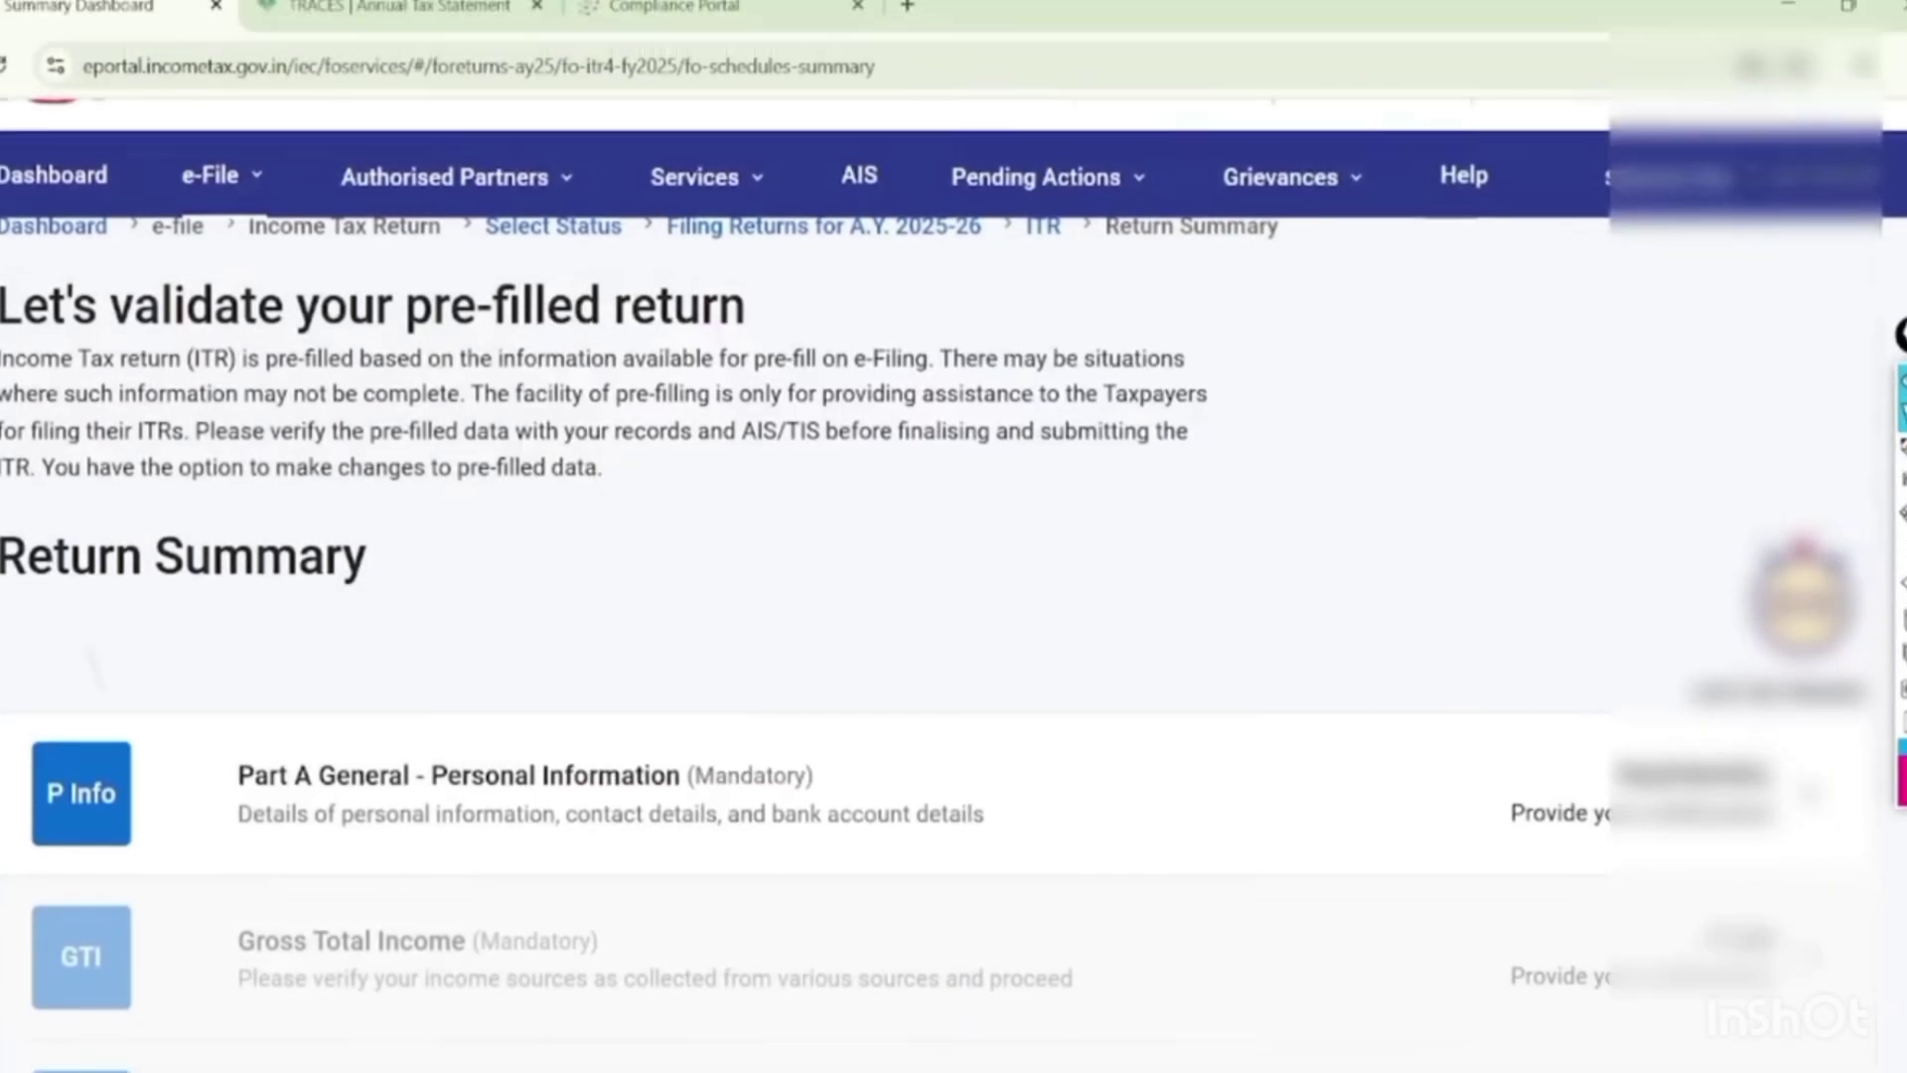
# Tick the Return Summary schedules from Personal Information down past Tax Paid, circle Part A General, and clear the marks.
pyautogui.scroll(-4, 954, 536)
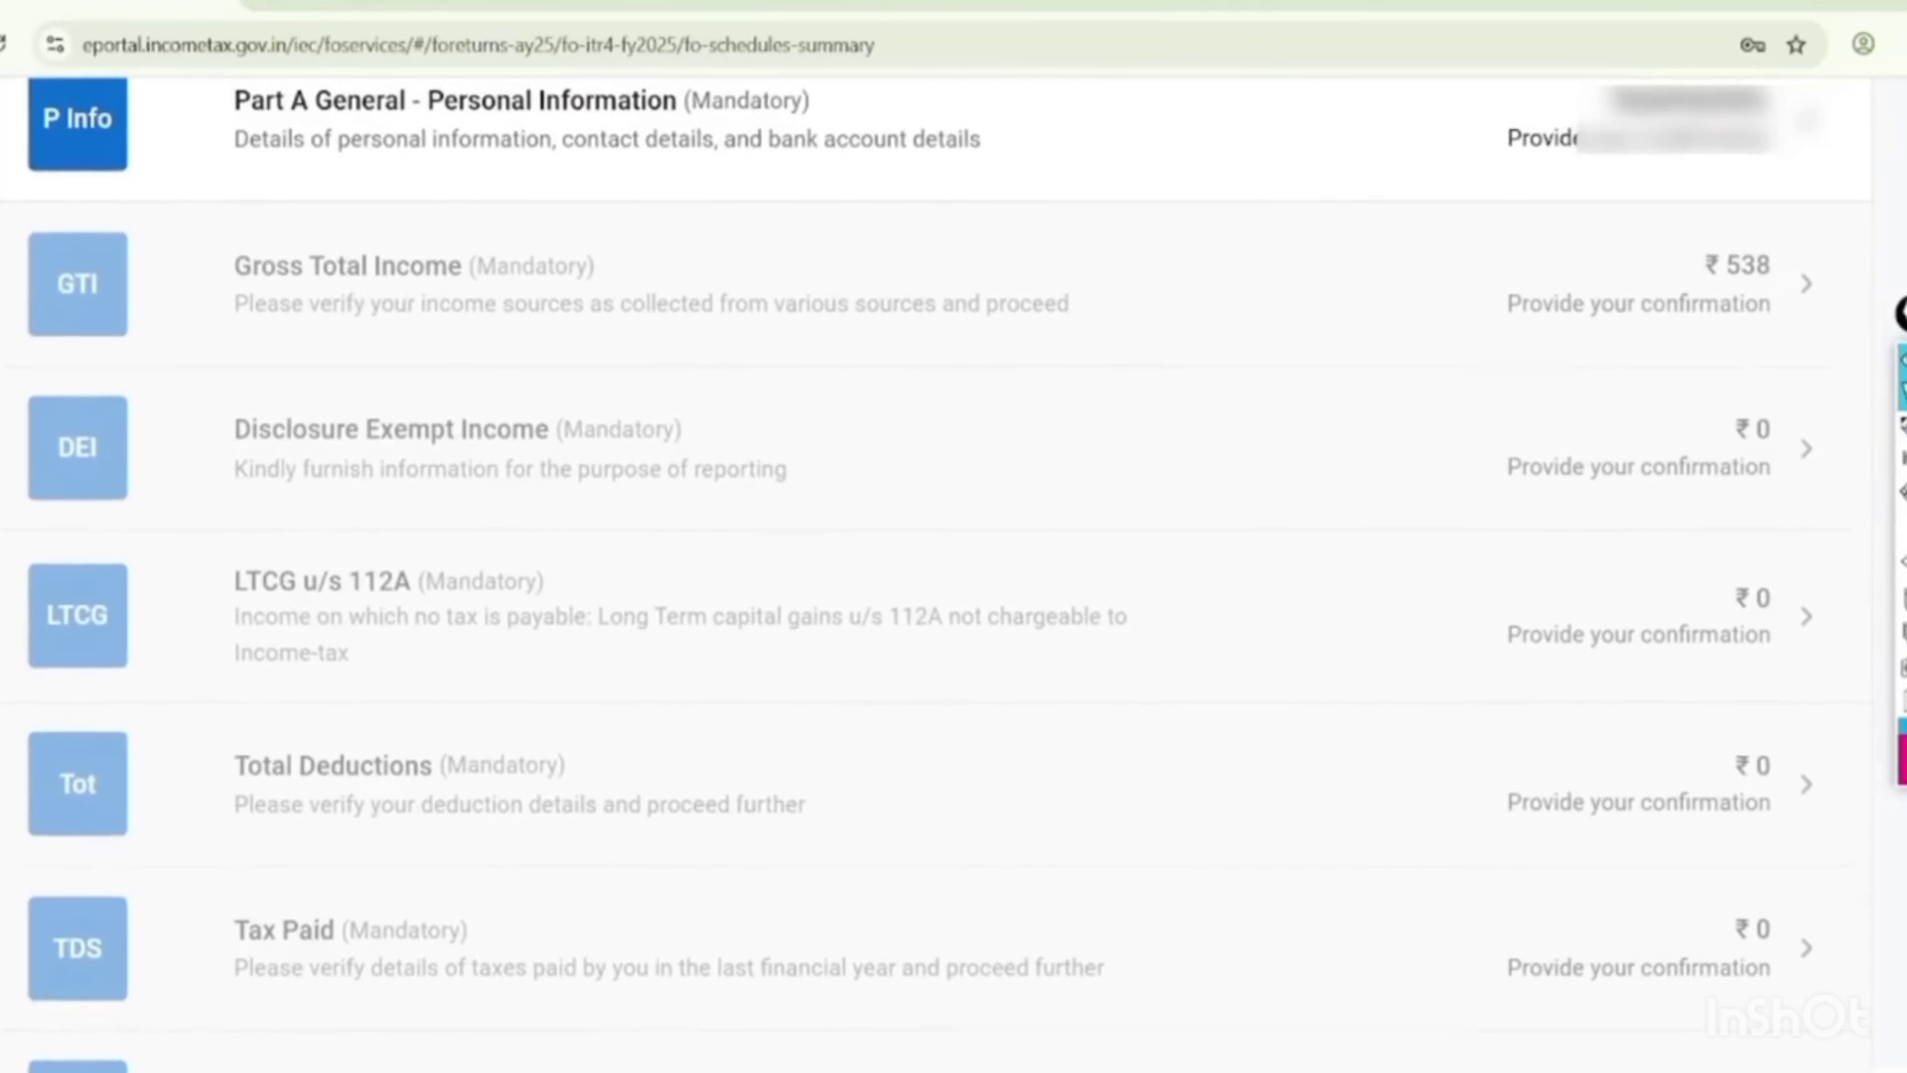
pyautogui.moveTo(1900, 427)
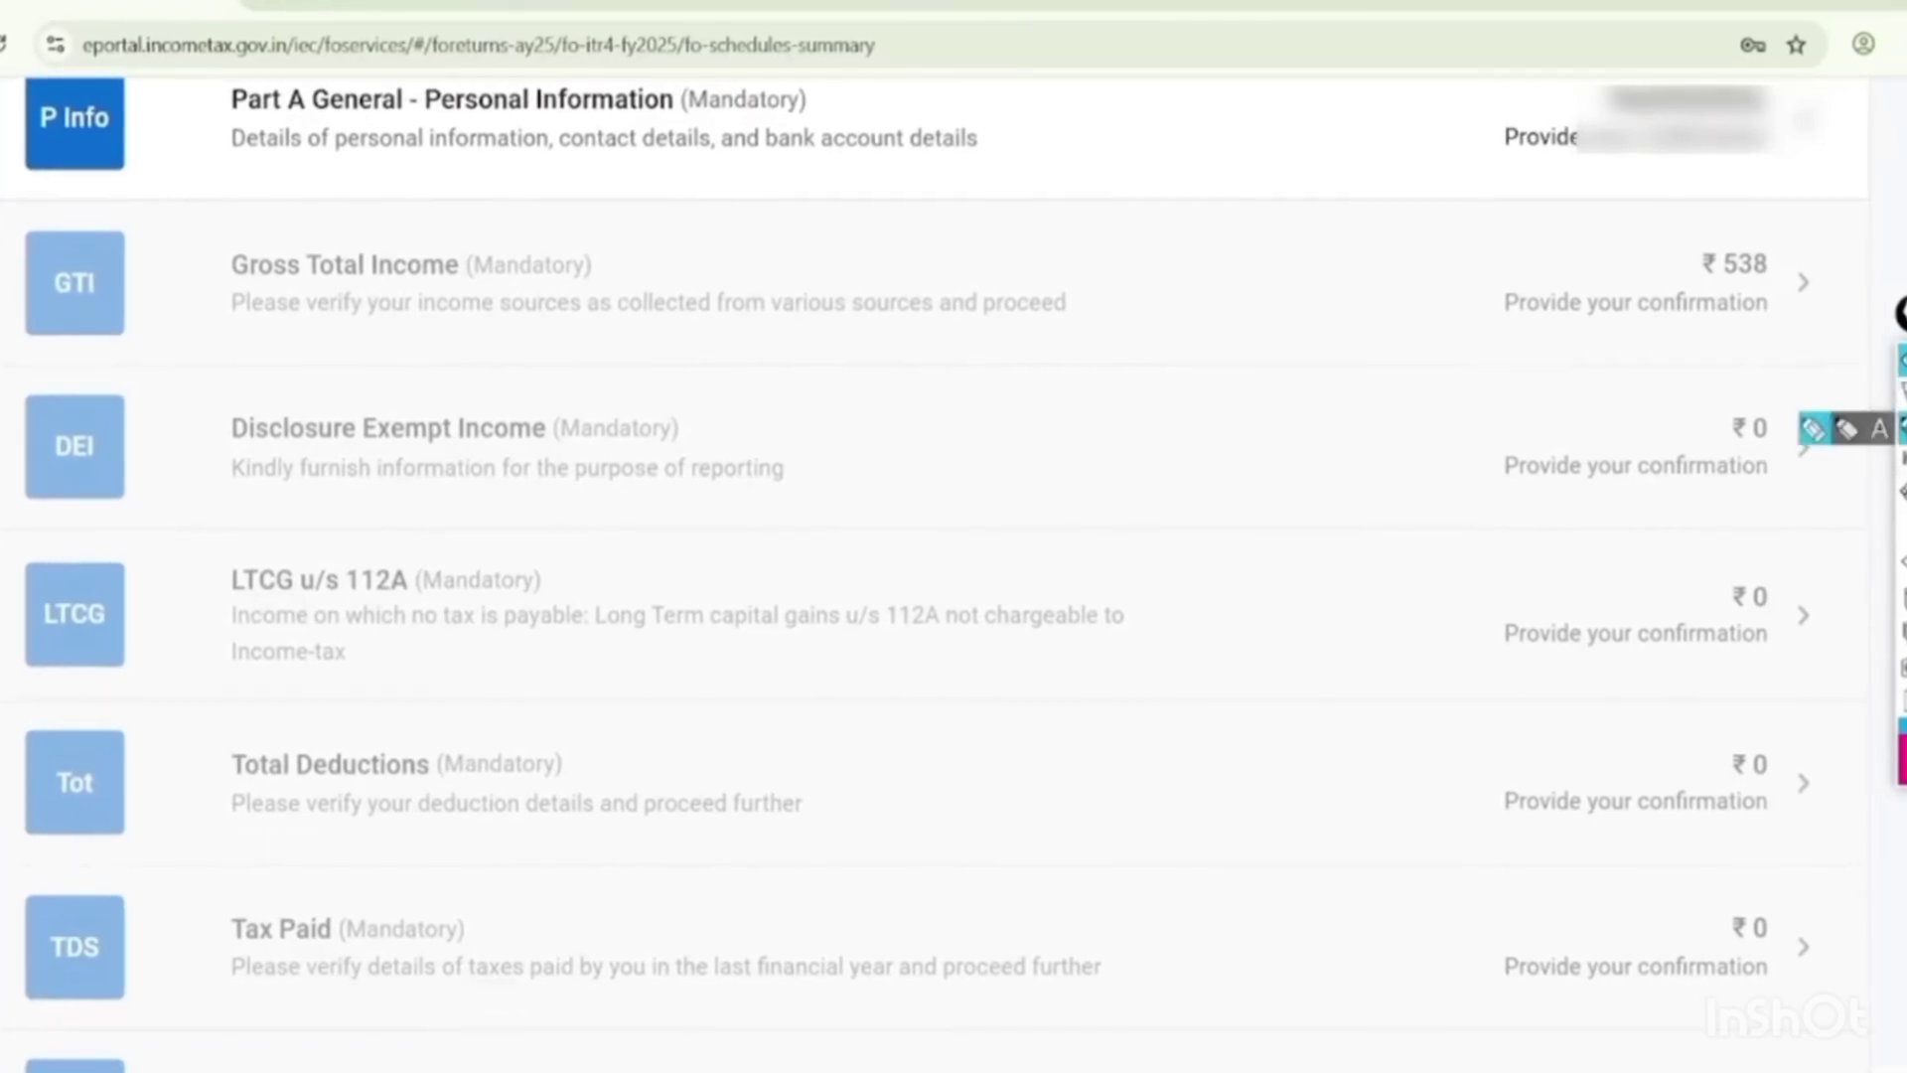
pyautogui.moveTo(563, 102)
pyautogui.mouseDown()
pyautogui.moveTo(600, 157)
pyautogui.moveTo(924, 58)
pyautogui.mouseUp()
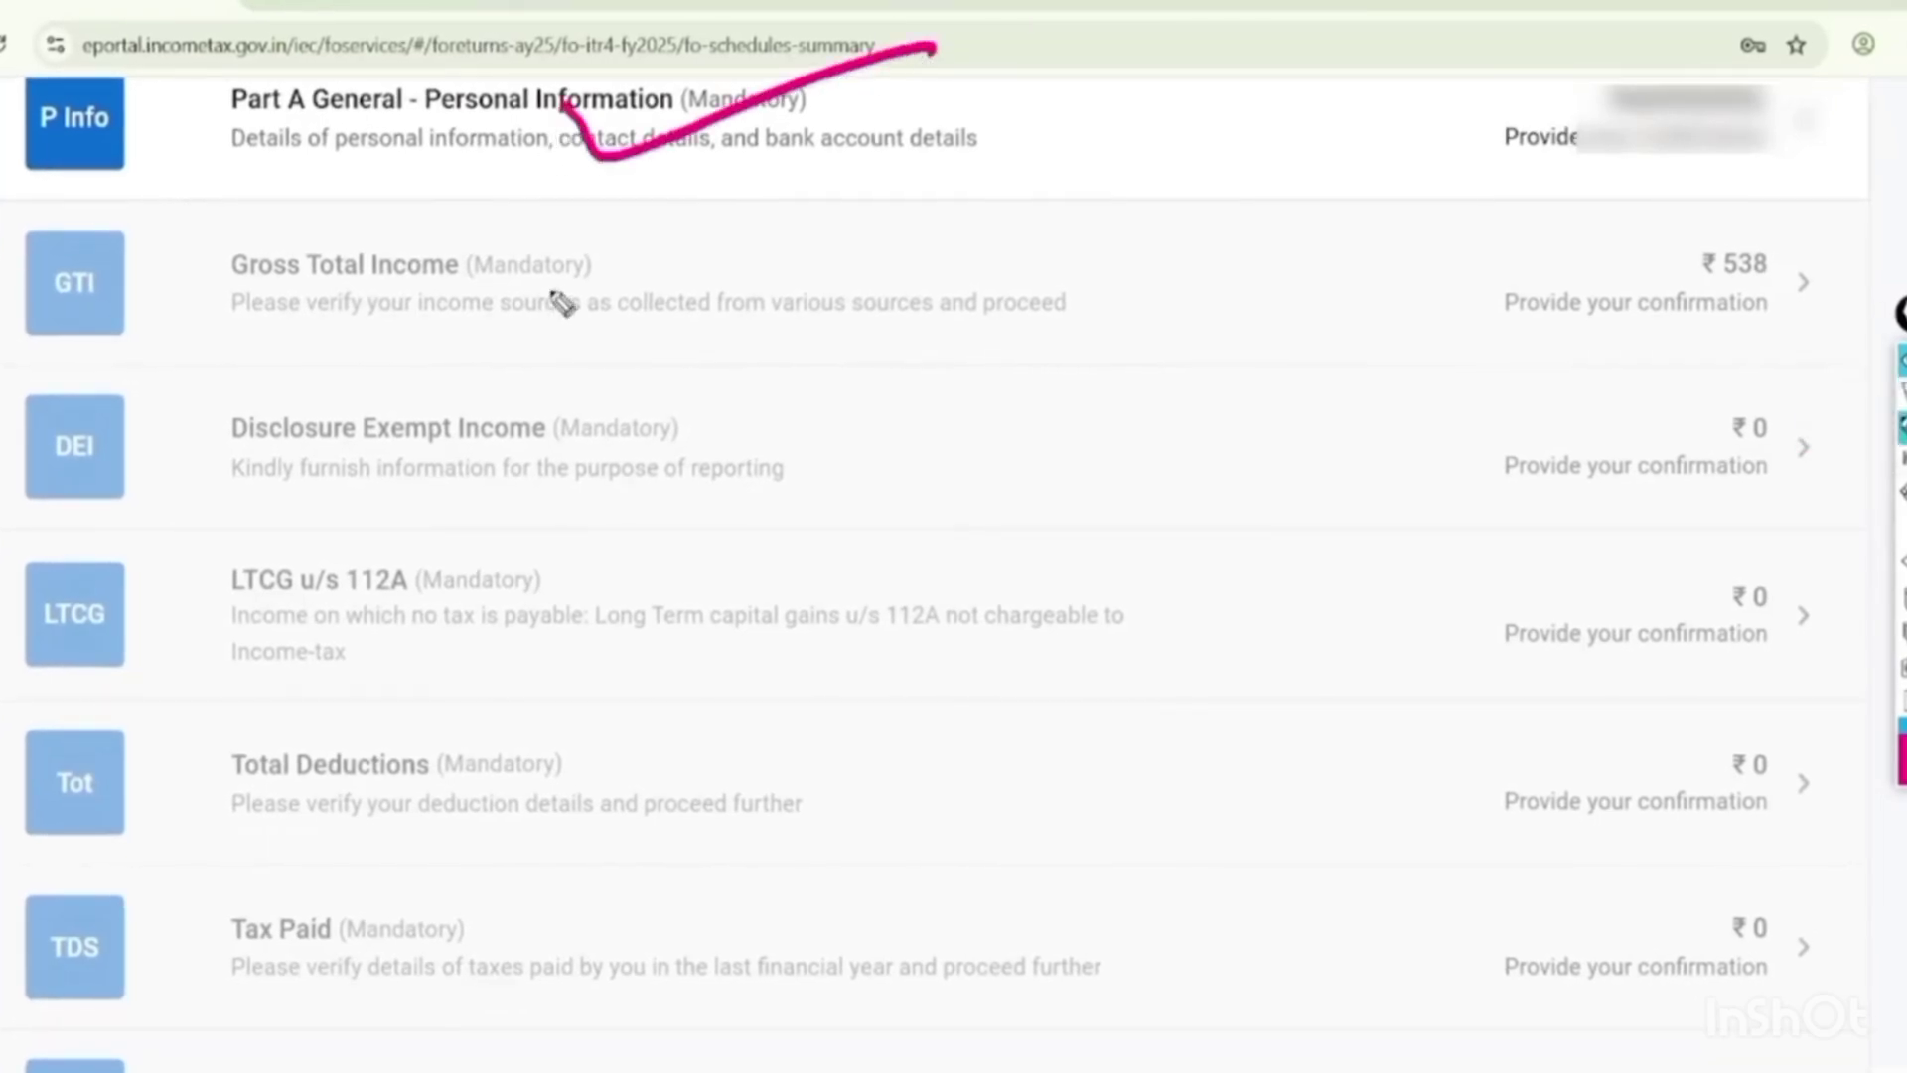
pyautogui.moveTo(536, 274); pyautogui.dragTo(955, 227)
pyautogui.moveTo(596, 425); pyautogui.dragTo(1065, 349)
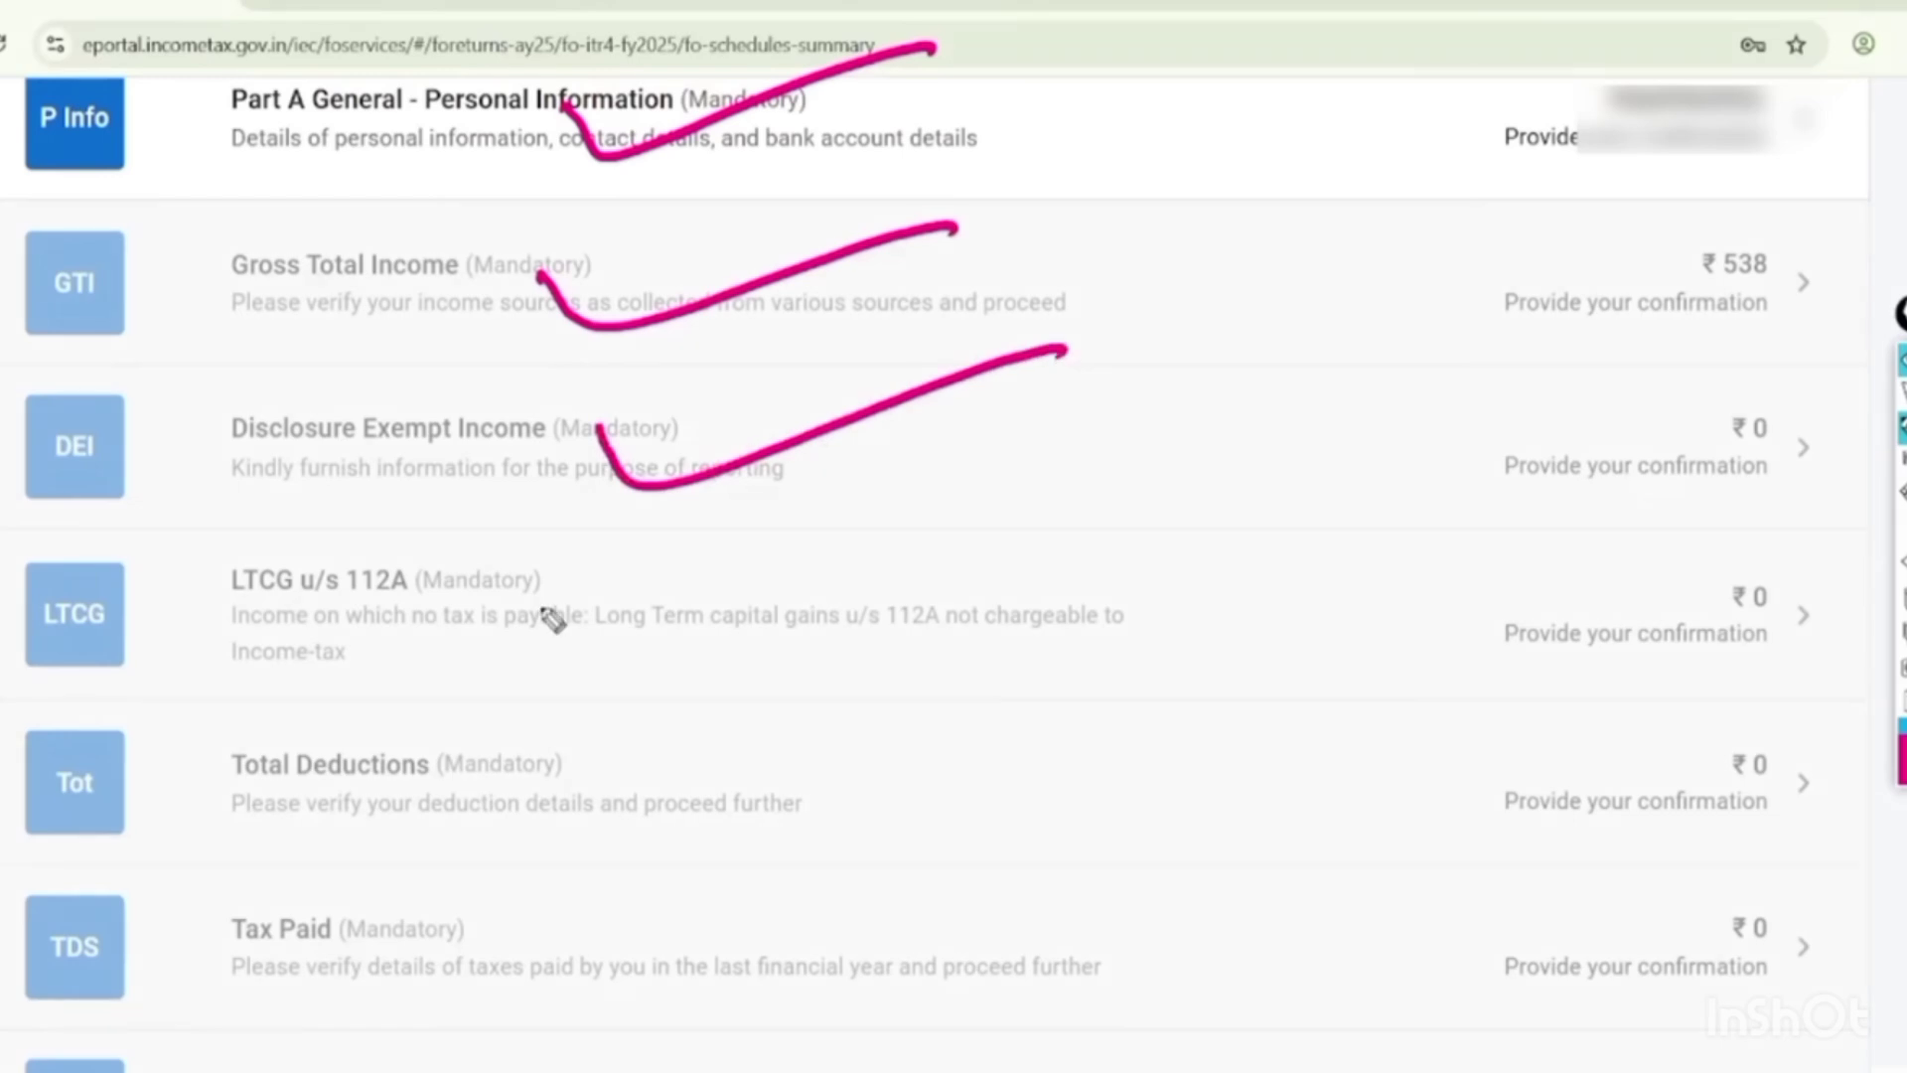
pyautogui.moveTo(574, 582); pyautogui.dragTo(894, 498)
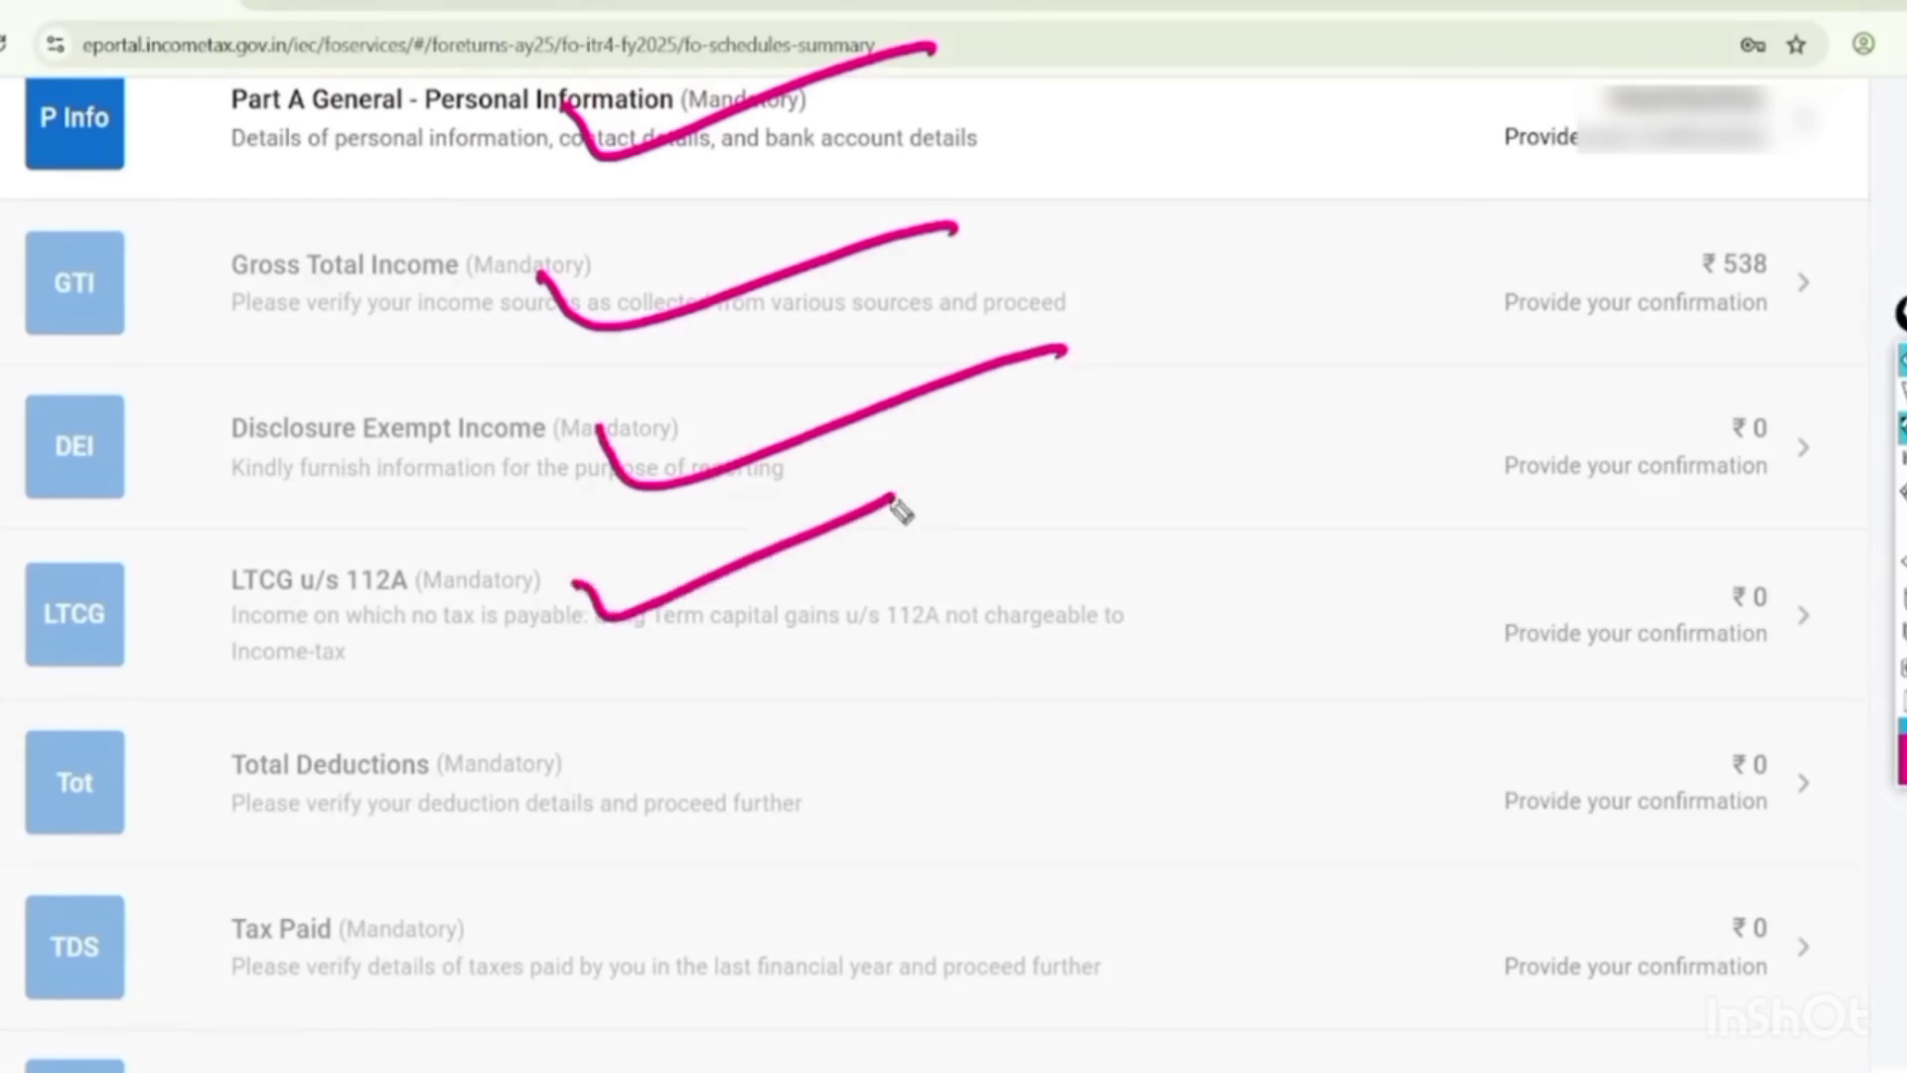
pyautogui.moveTo(620, 765); pyautogui.dragTo(1026, 680)
pyautogui.moveTo(604, 894); pyautogui.dragTo(976, 763)
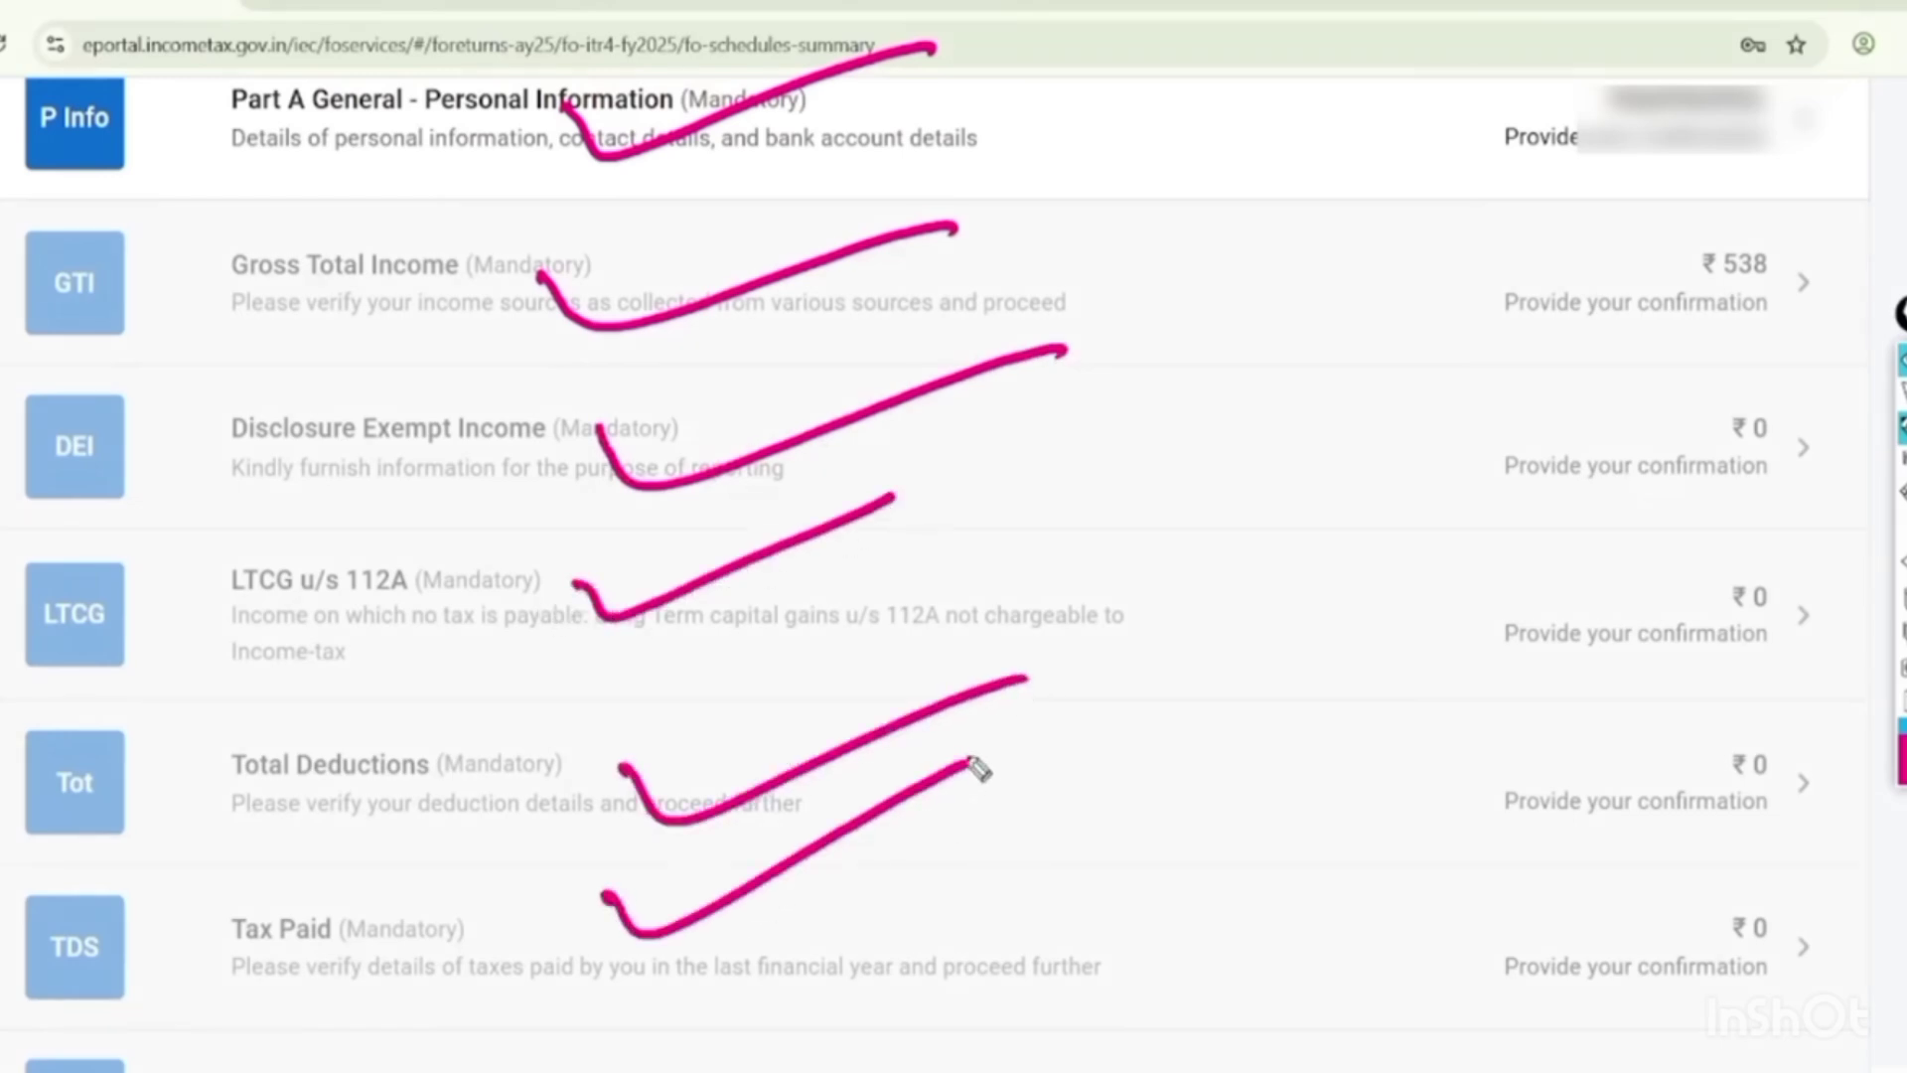
pyautogui.moveTo(620, 1009); pyautogui.dragTo(909, 971)
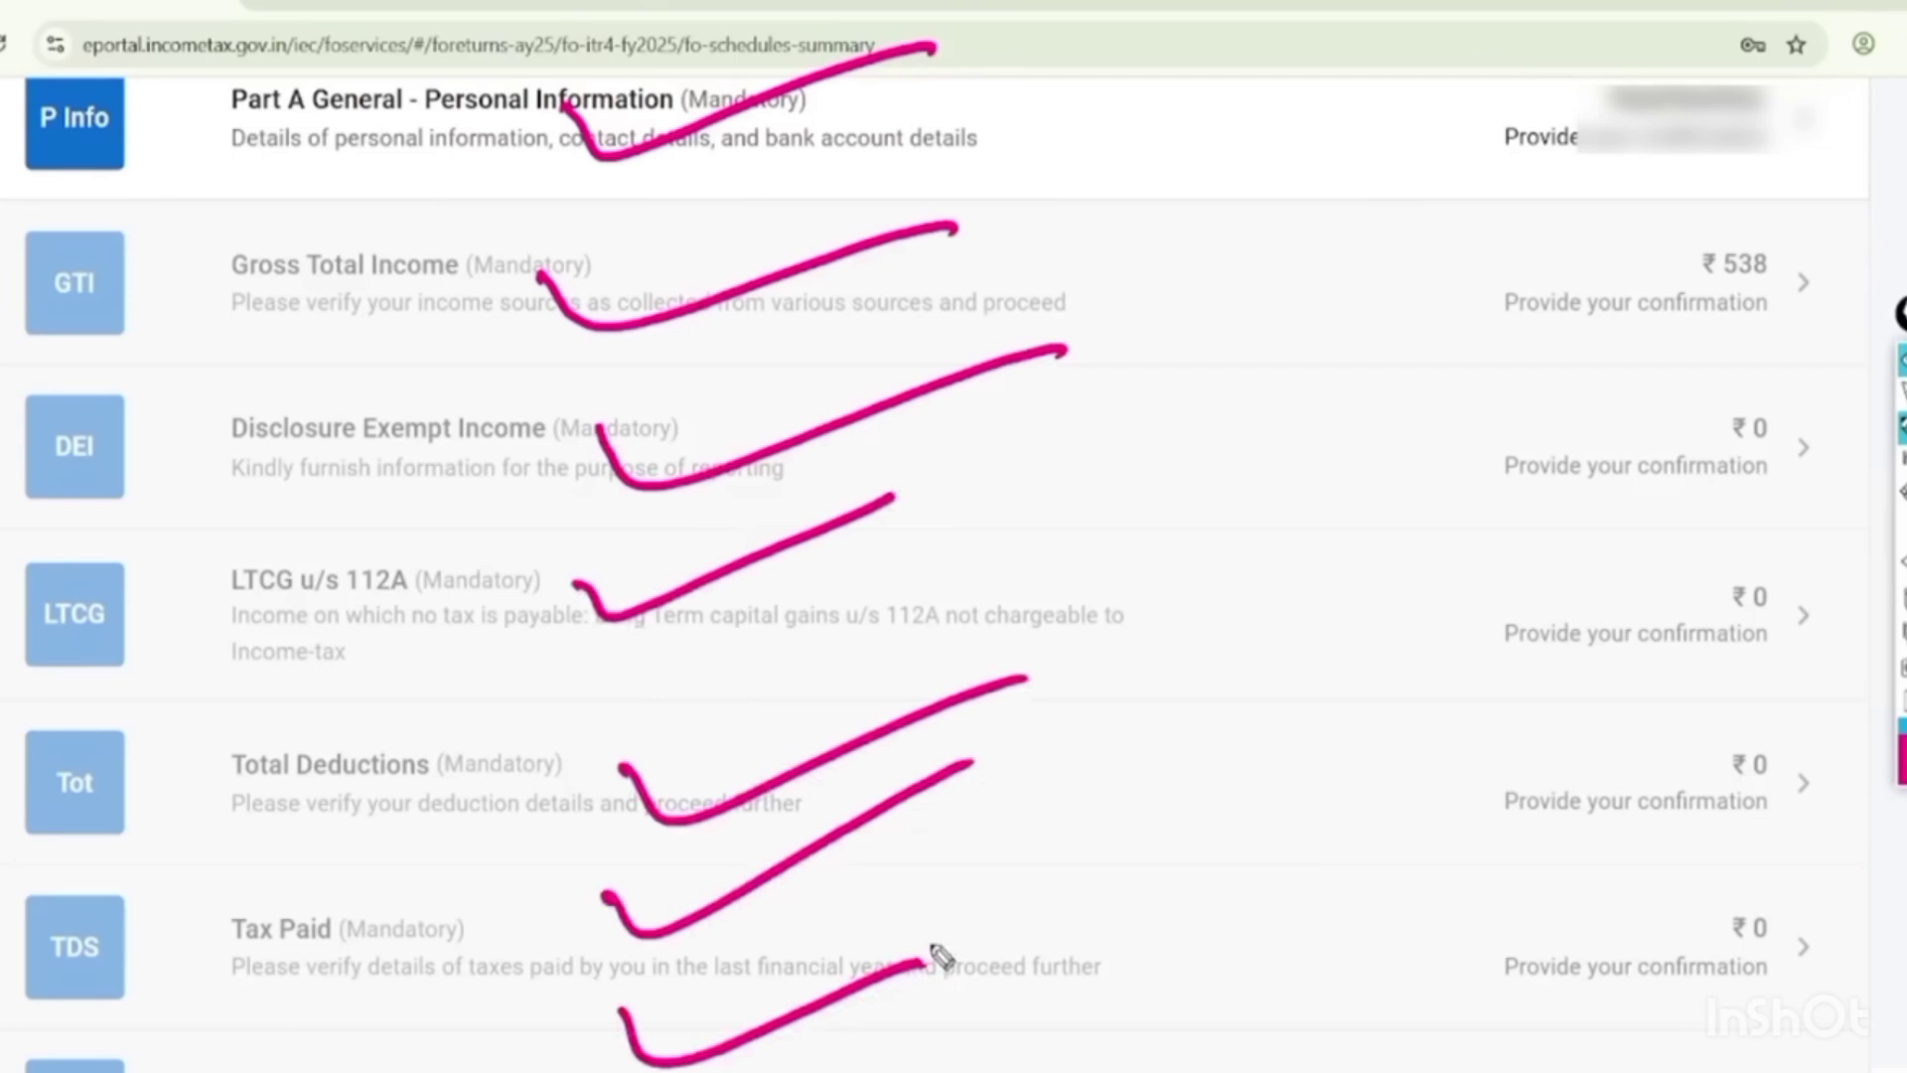
pyautogui.moveTo(328, 2)
pyautogui.mouseDown()
pyautogui.moveTo(615, 159)
pyautogui.moveTo(278, 102)
pyautogui.mouseUp()
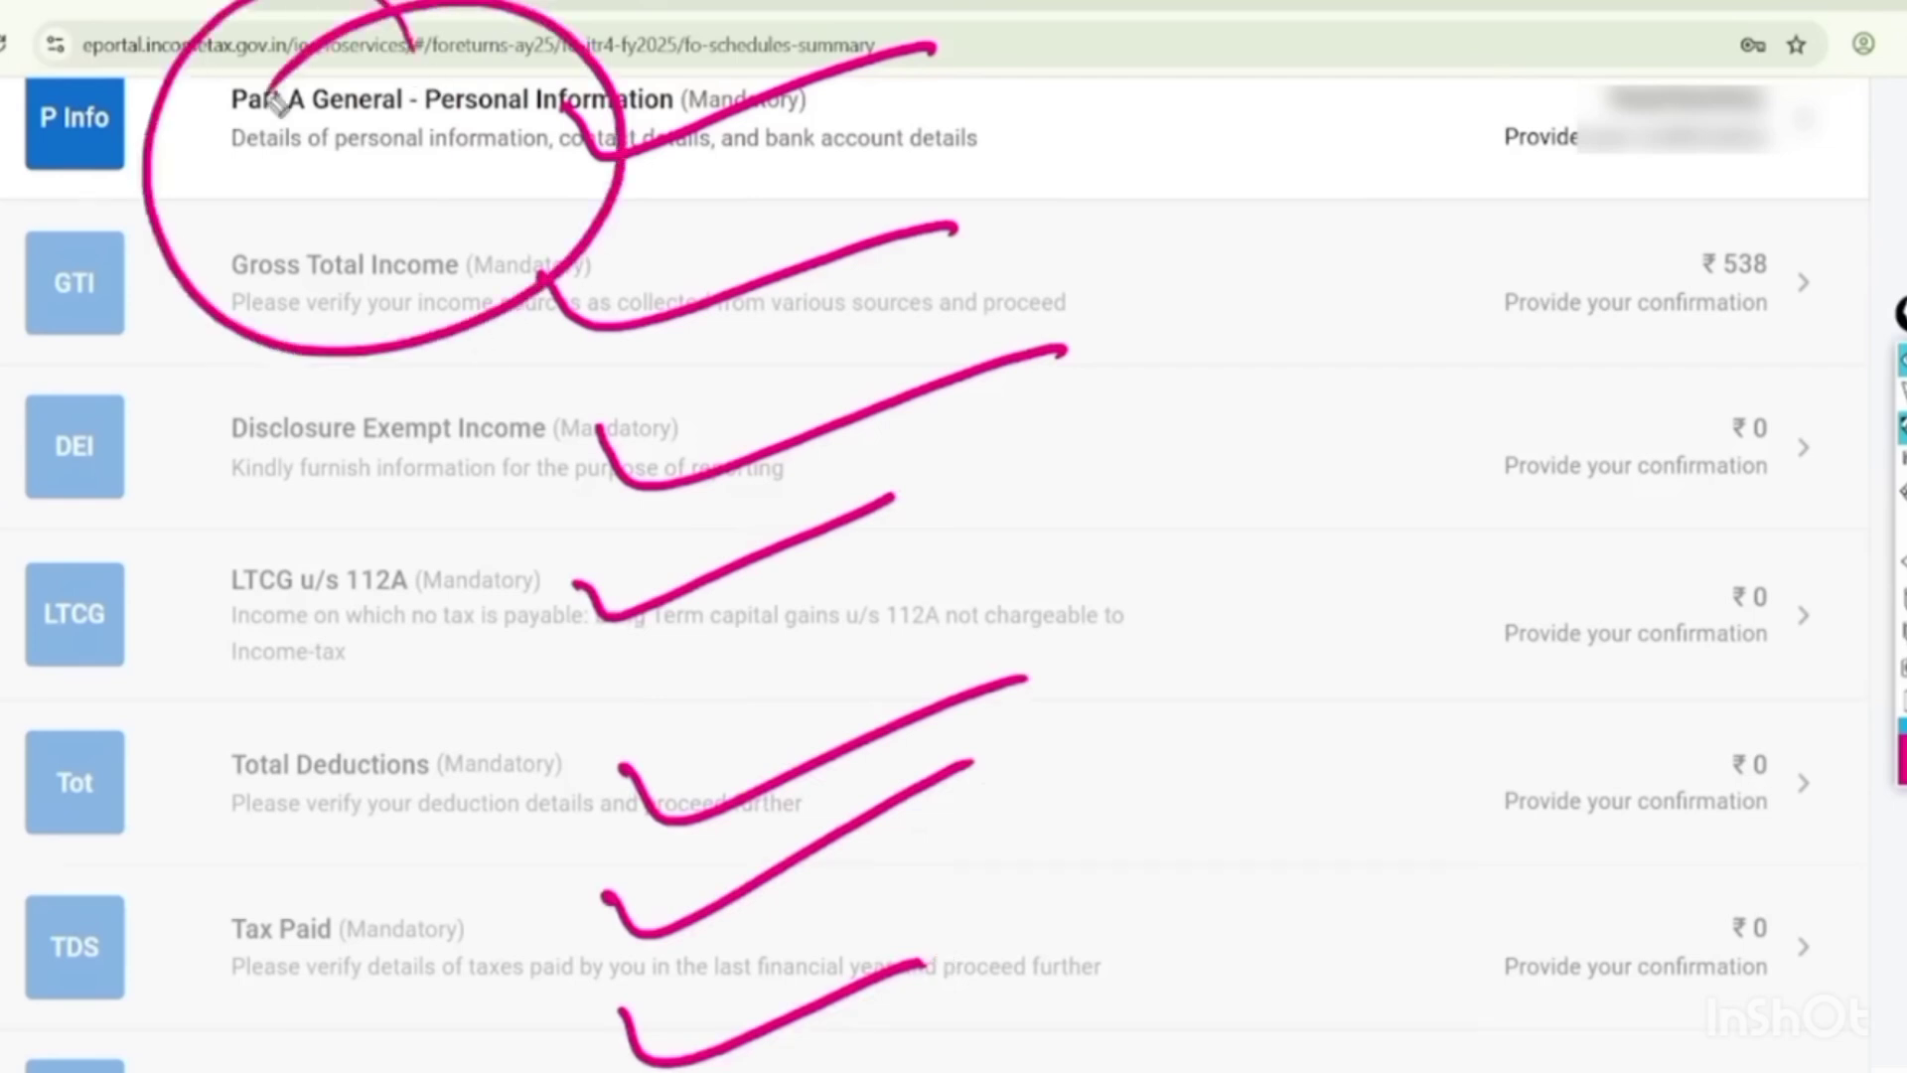
pyautogui.hotkey('ctrl', 'shift', '7')
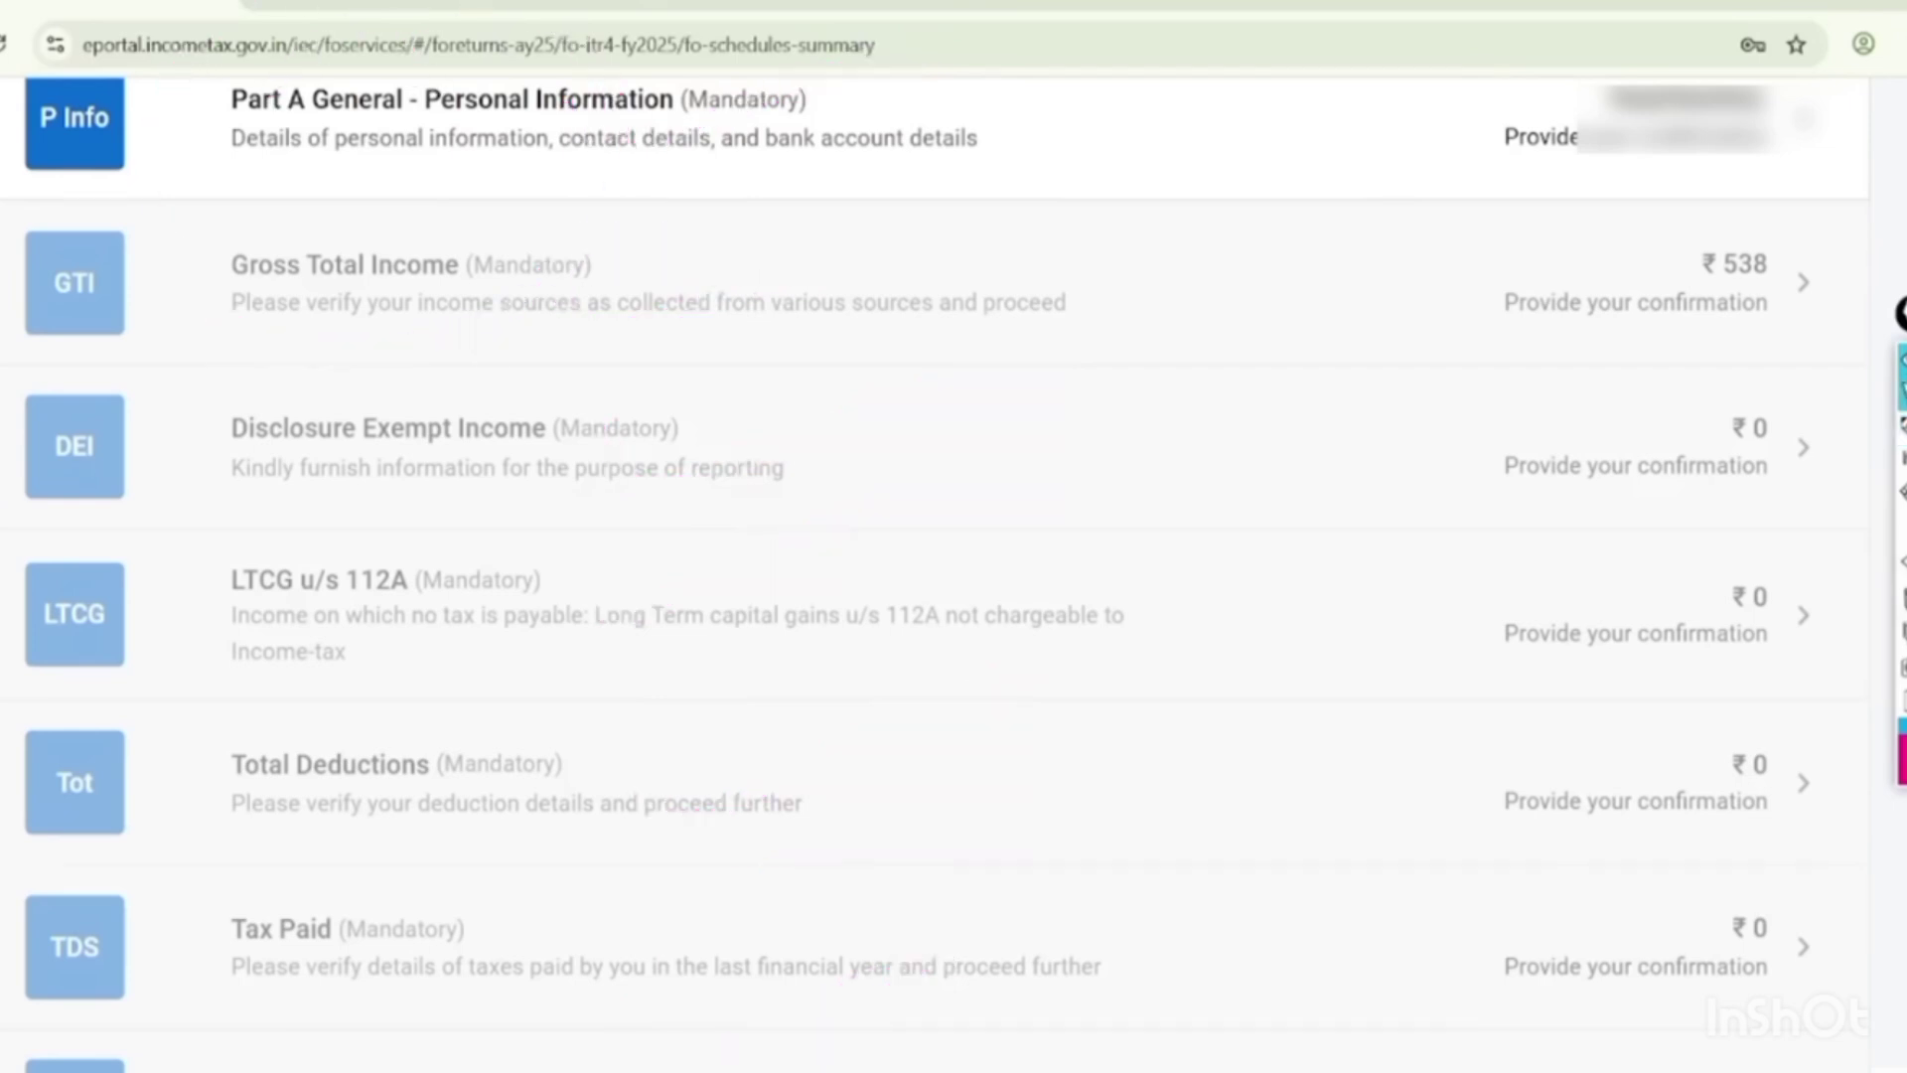
# Open Part A General - Personal Information and set the Nature of Employment to Others.
pyautogui.scroll(-5, 933, 572)
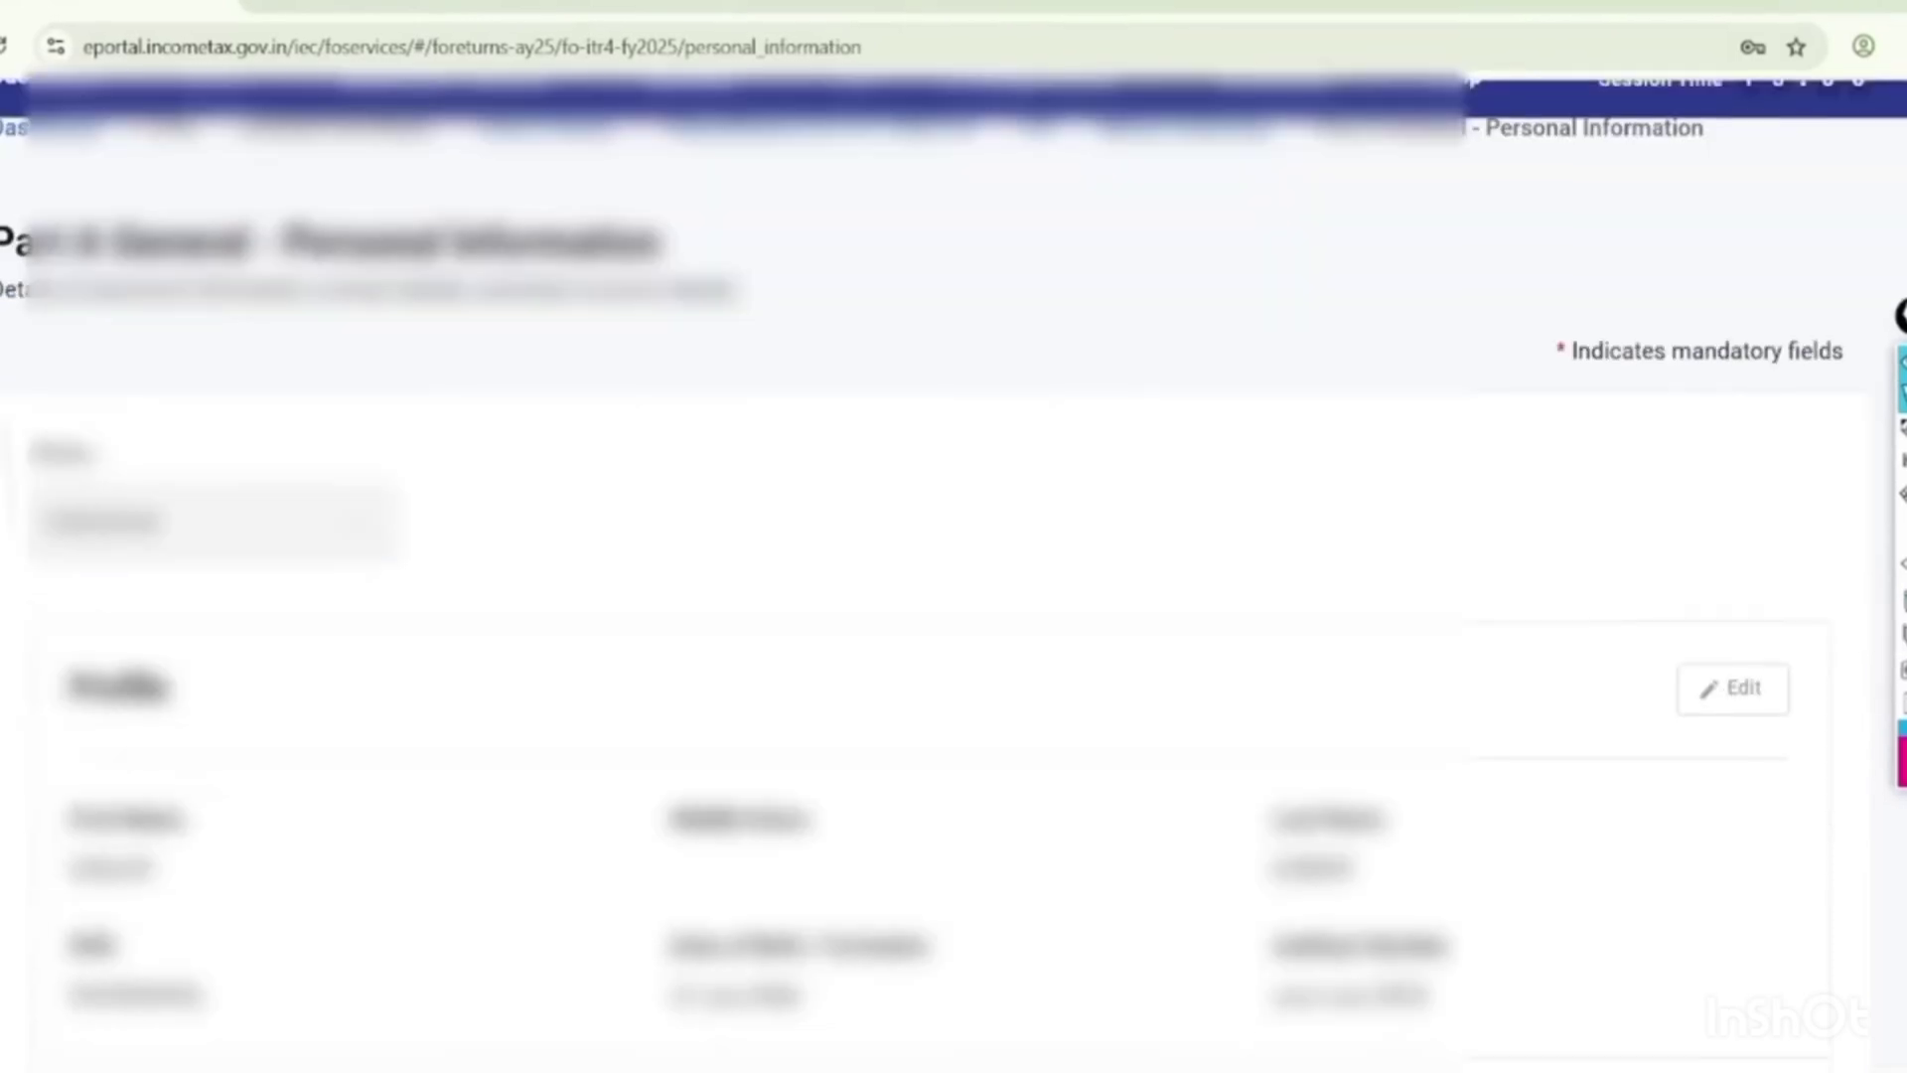
pyautogui.scroll(-12, 953, 536)
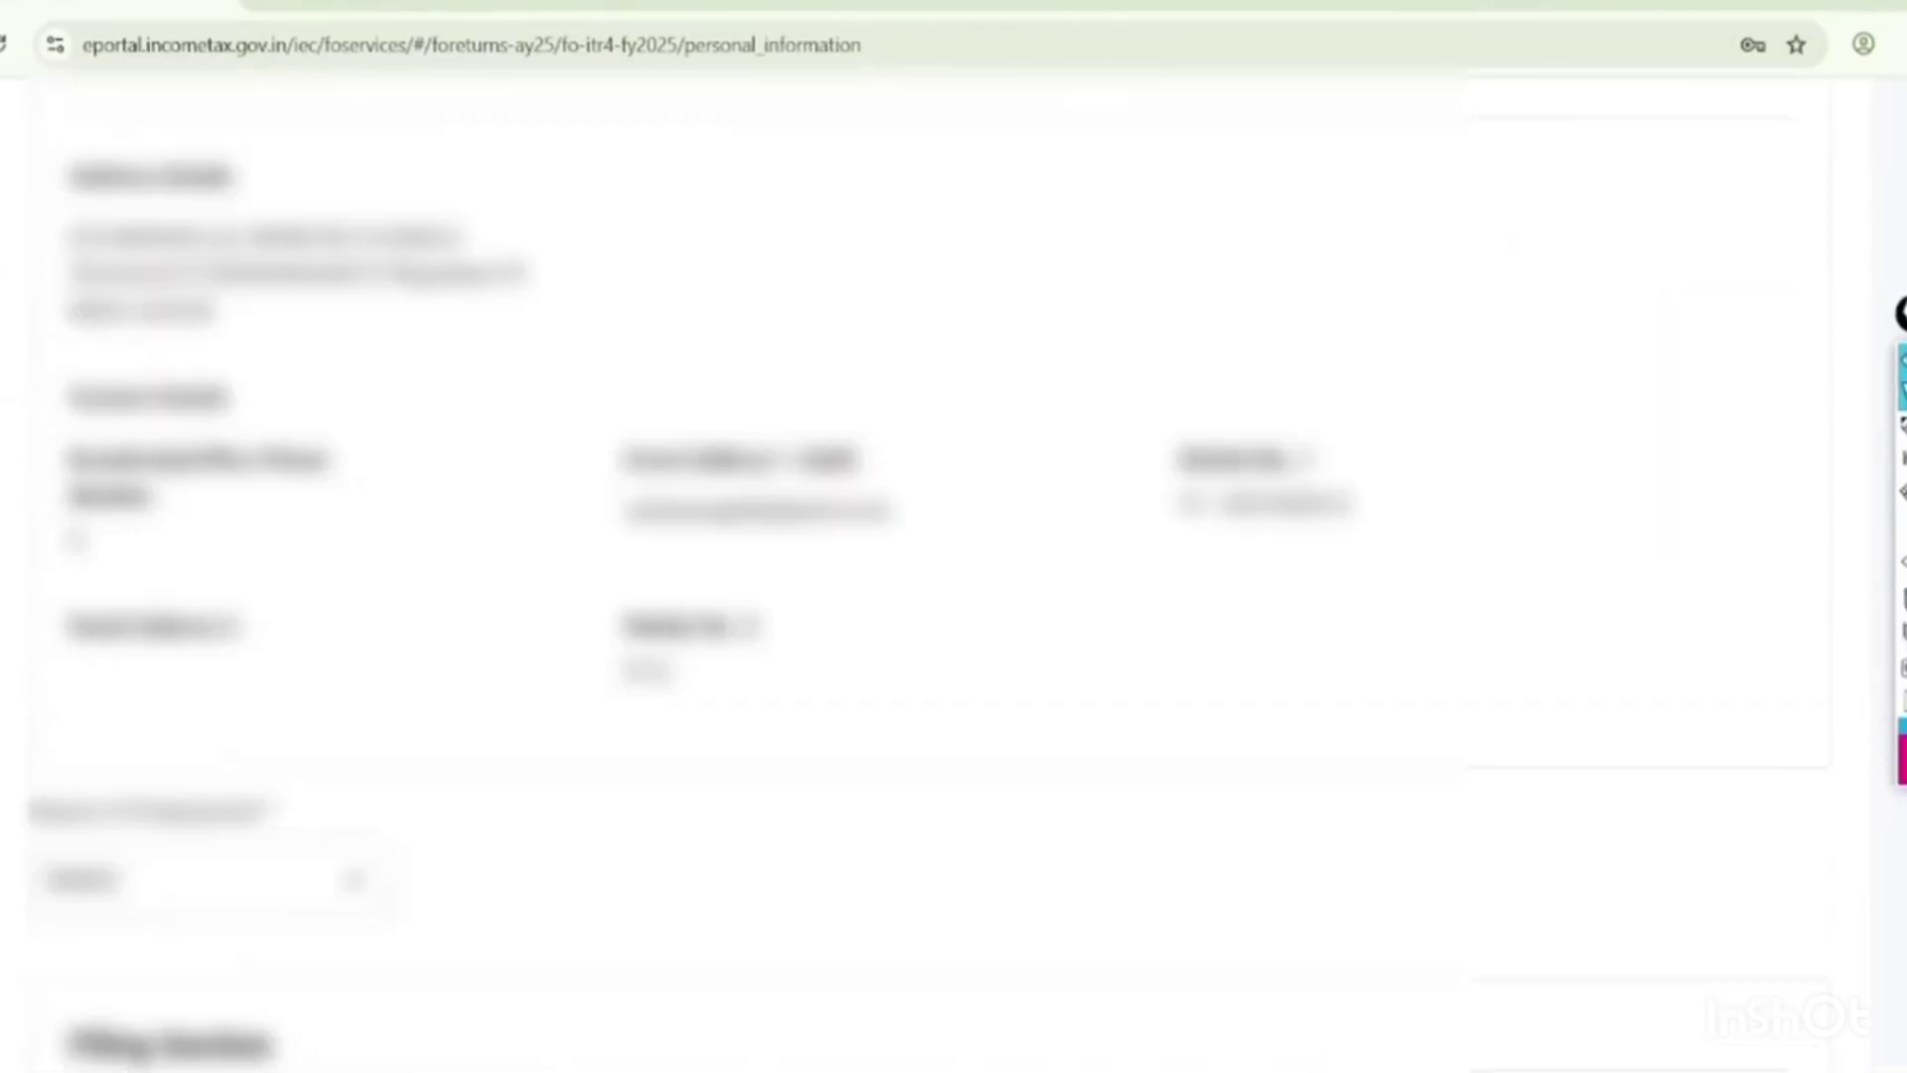
pyautogui.scroll(-2, 929, 572)
pyautogui.click(211, 247)
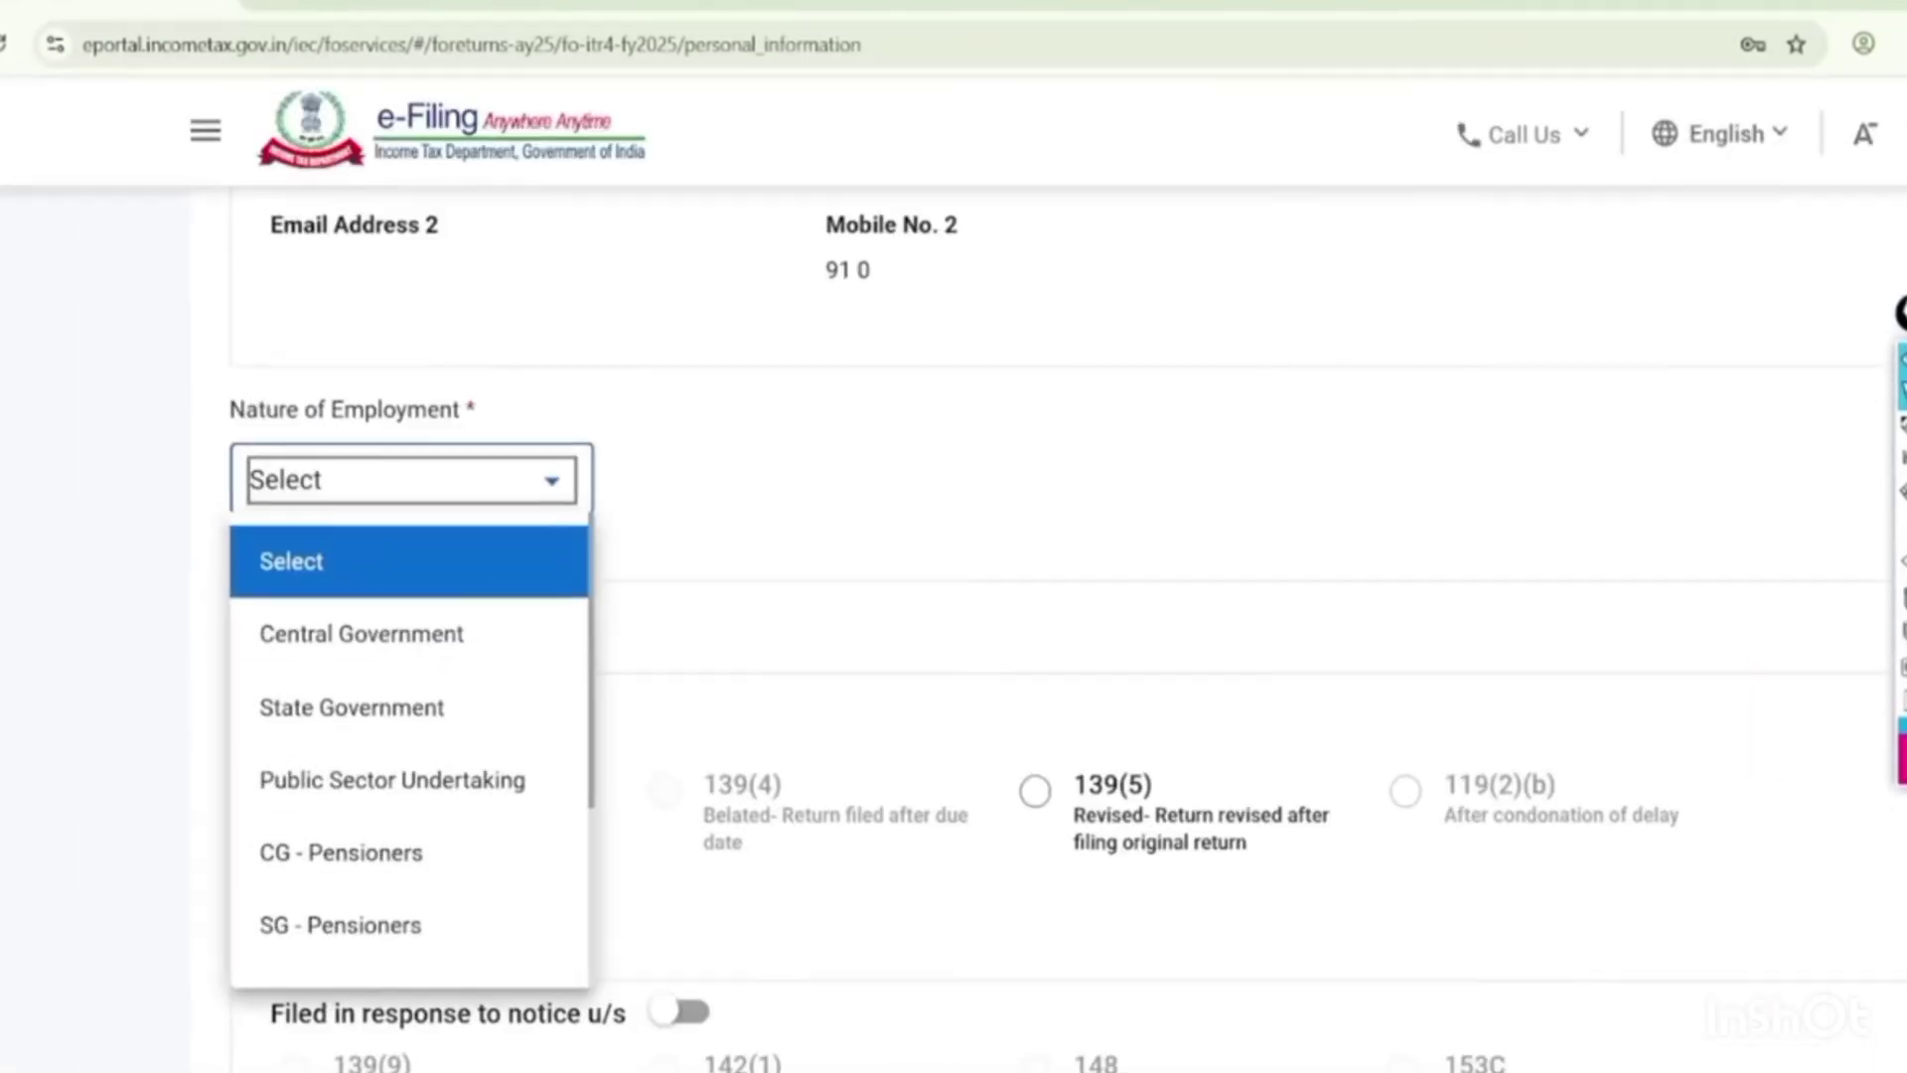
pyautogui.scroll(-3, 407, 414)
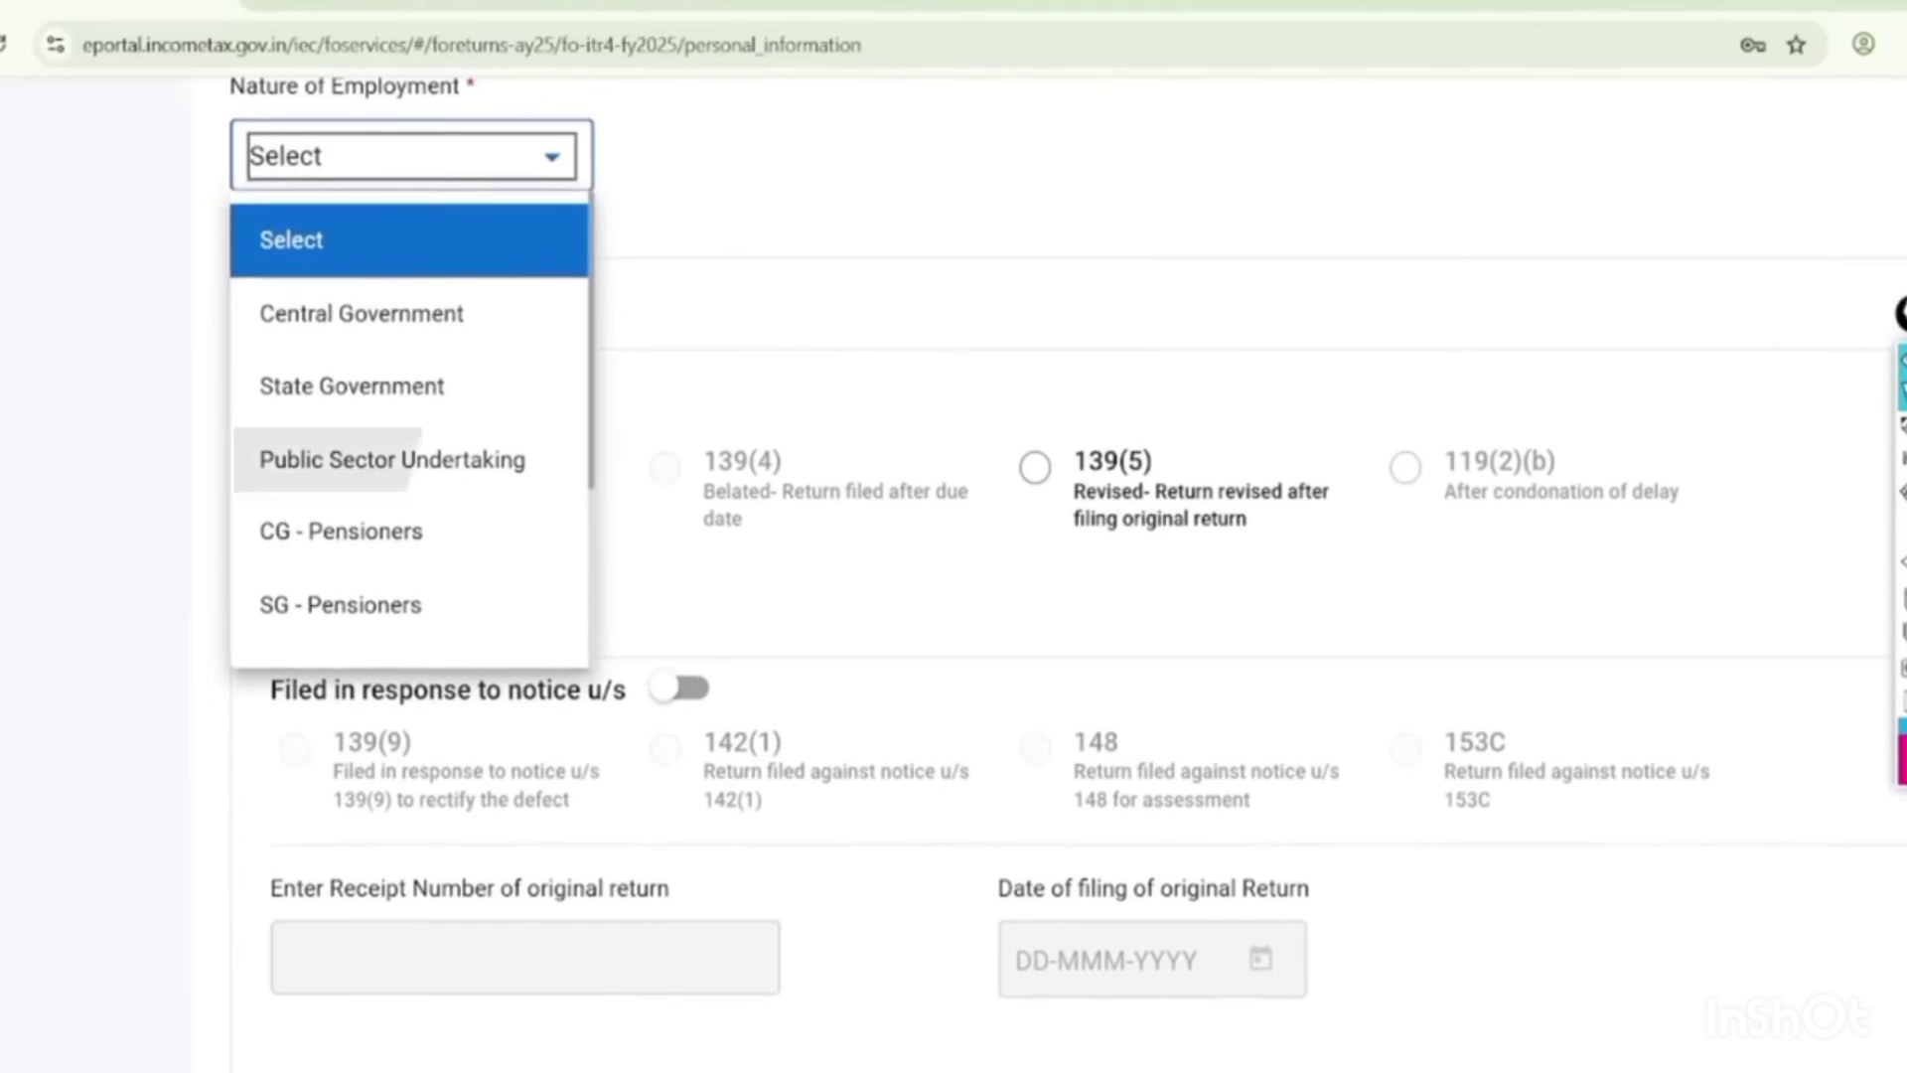
pyautogui.scroll(-2, 409, 427)
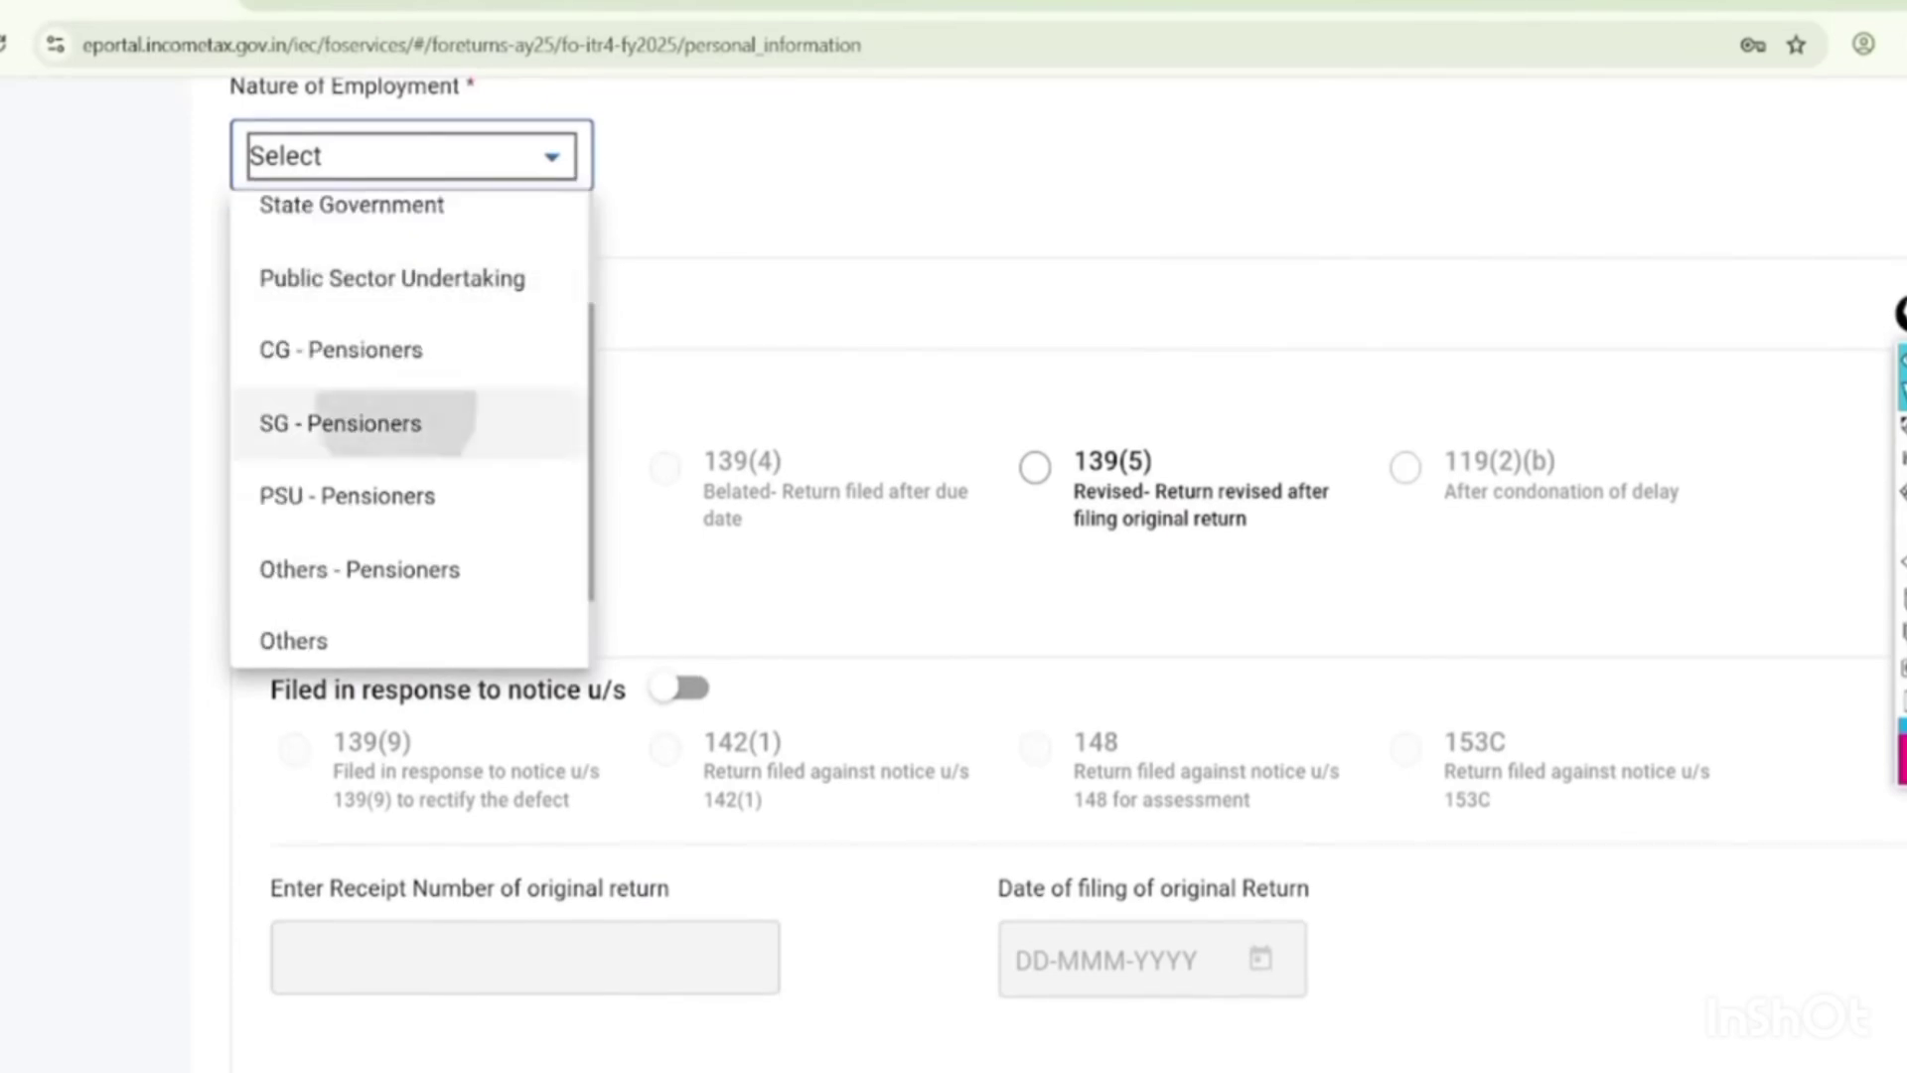
pyautogui.scroll(1, 395, 423)
pyautogui.scroll(-2, 396, 423)
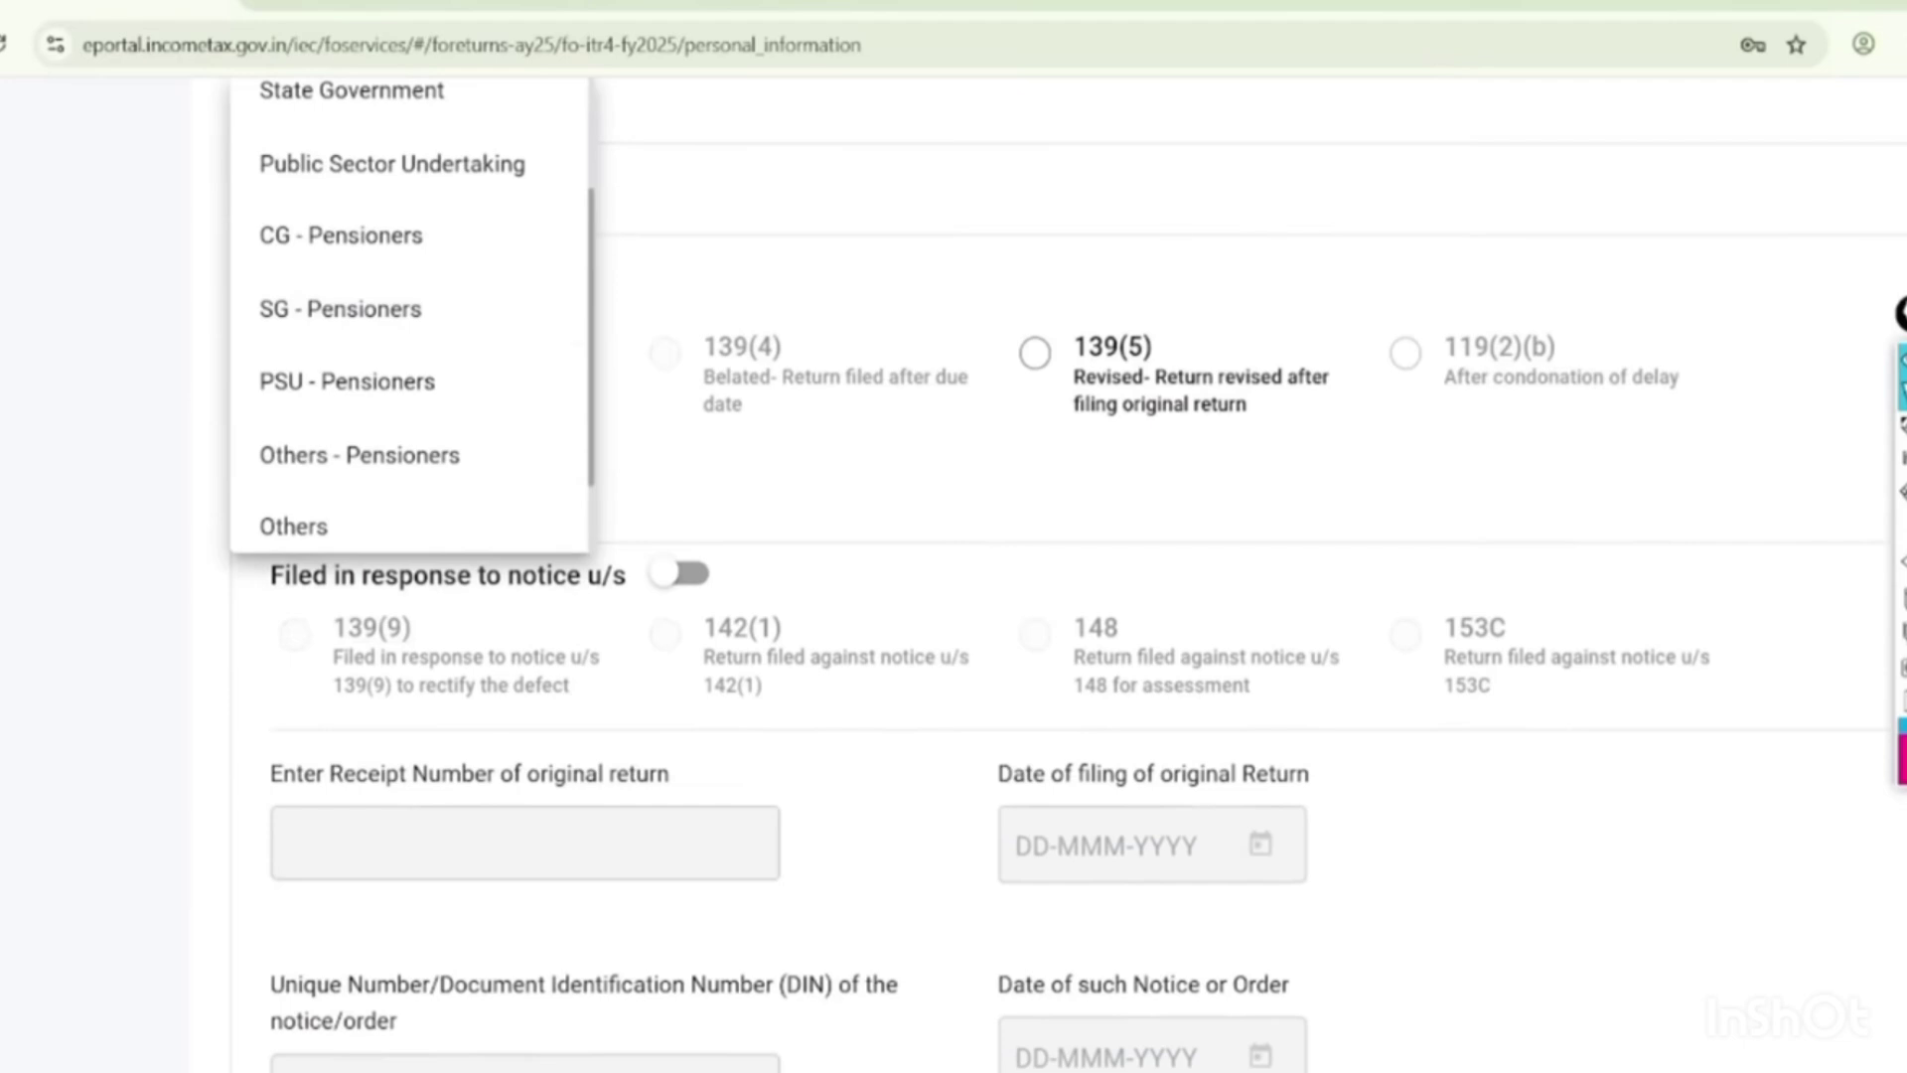
pyautogui.click(396, 526)
pyautogui.scroll(-3, 953, 574)
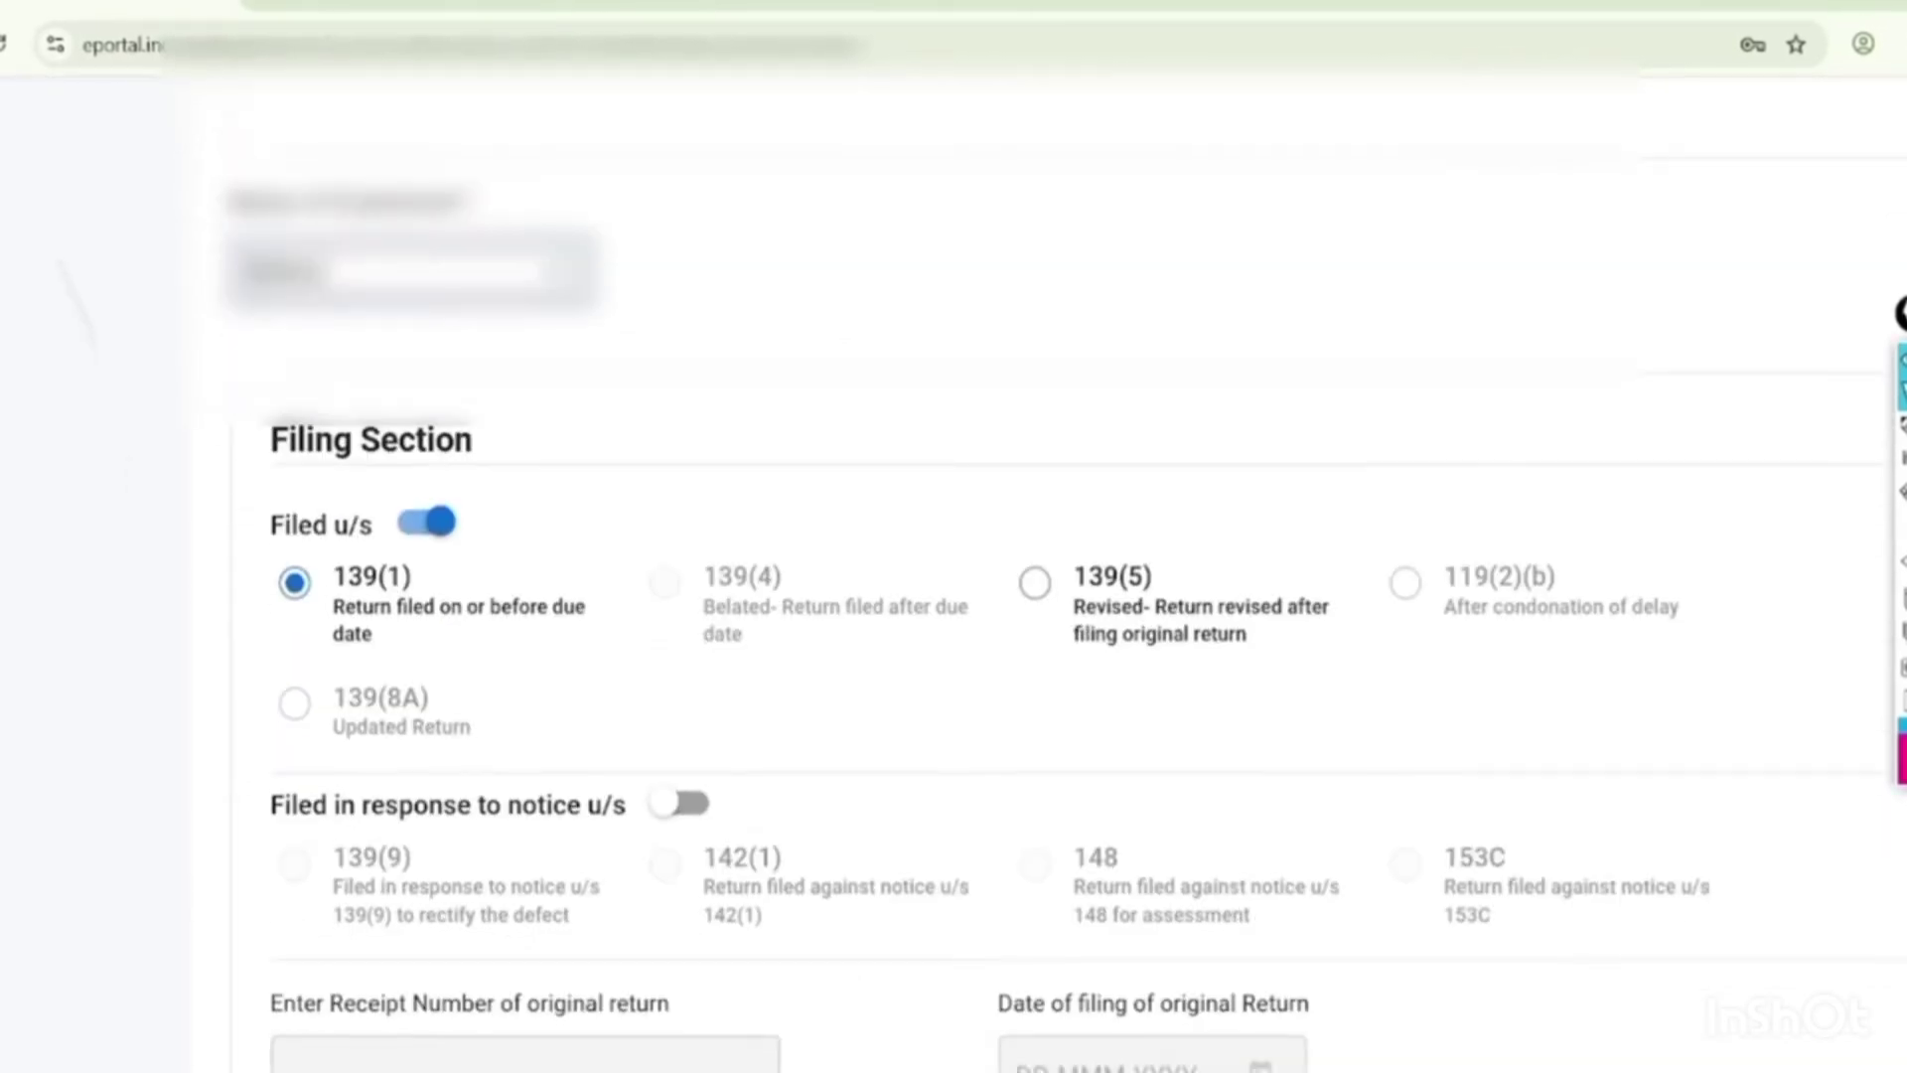
# Circle the 139(1) option in the Filing Section, clear the mark, and go to the Form 10-IEA question A23.
pyautogui.scroll(-1, 1049, 574)
pyautogui.scroll(-3, 1067, 564)
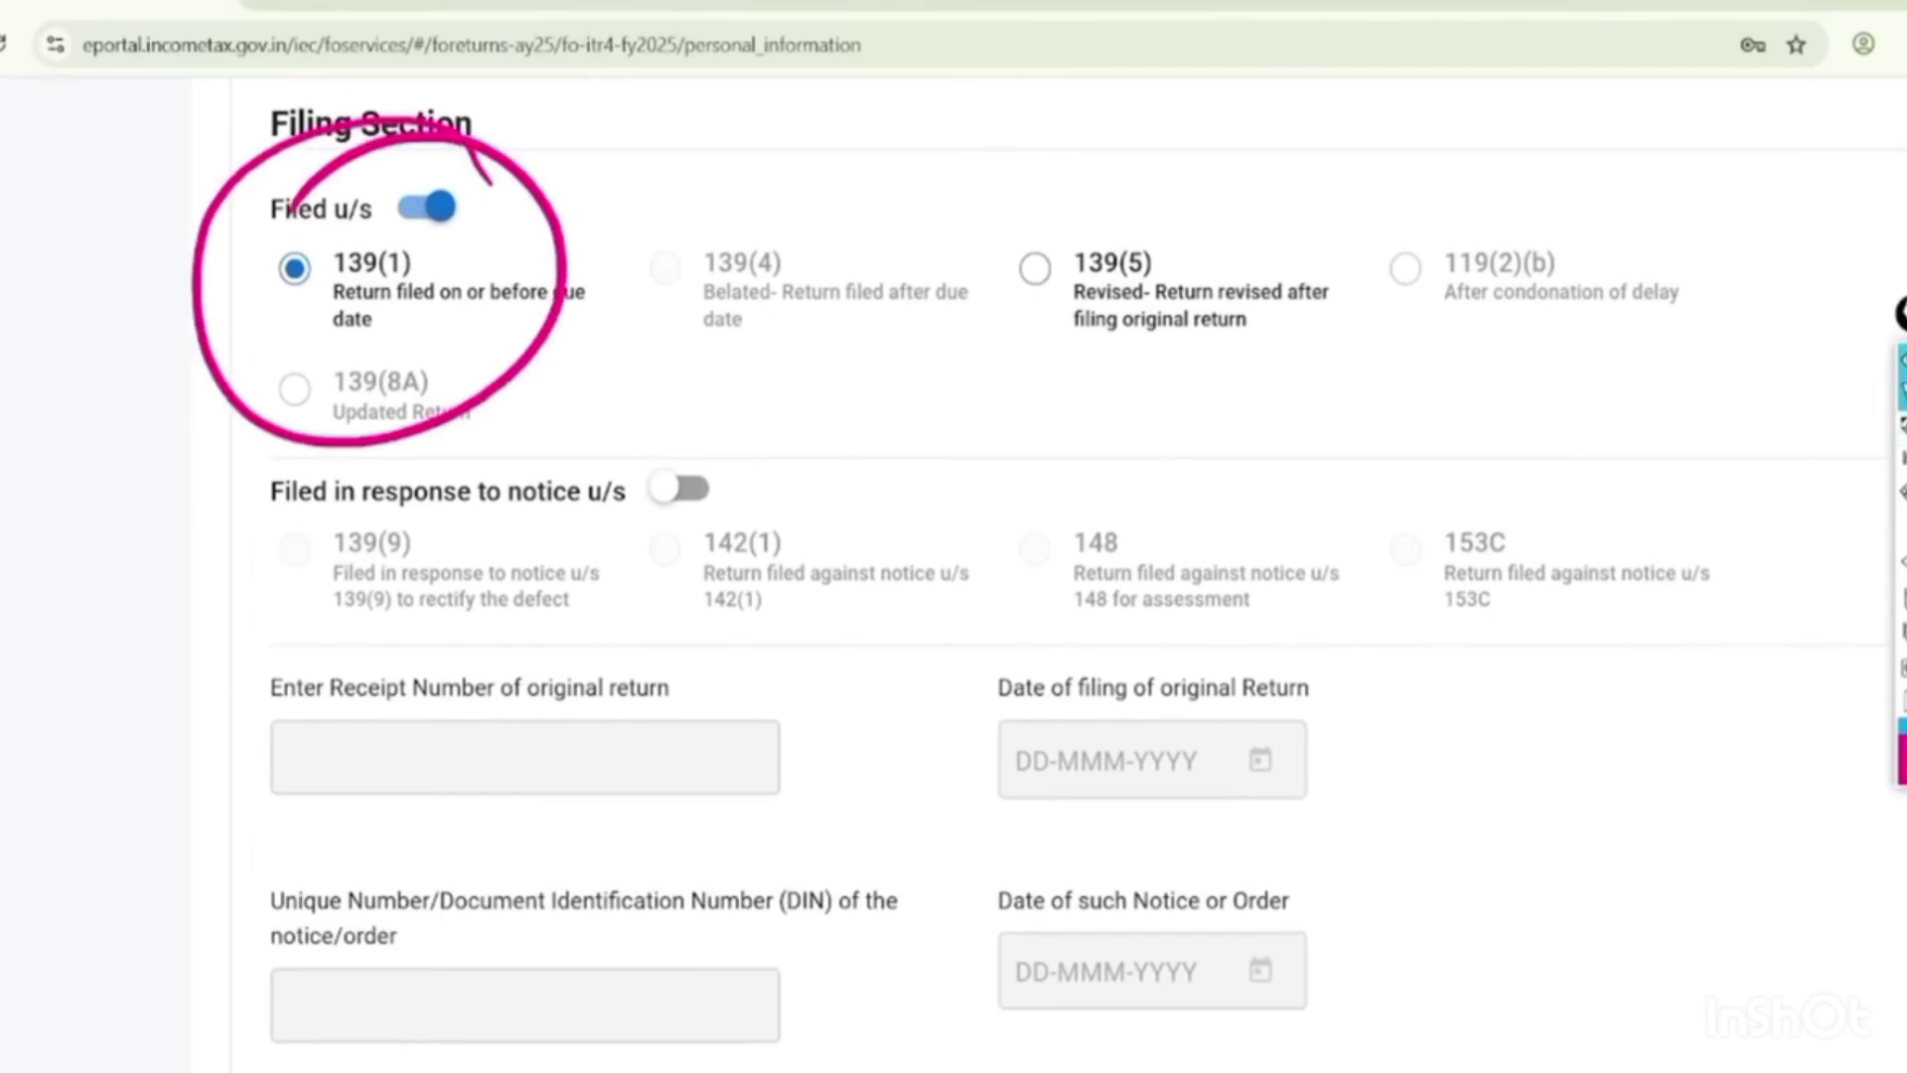
pyautogui.scroll(-10, 930, 556)
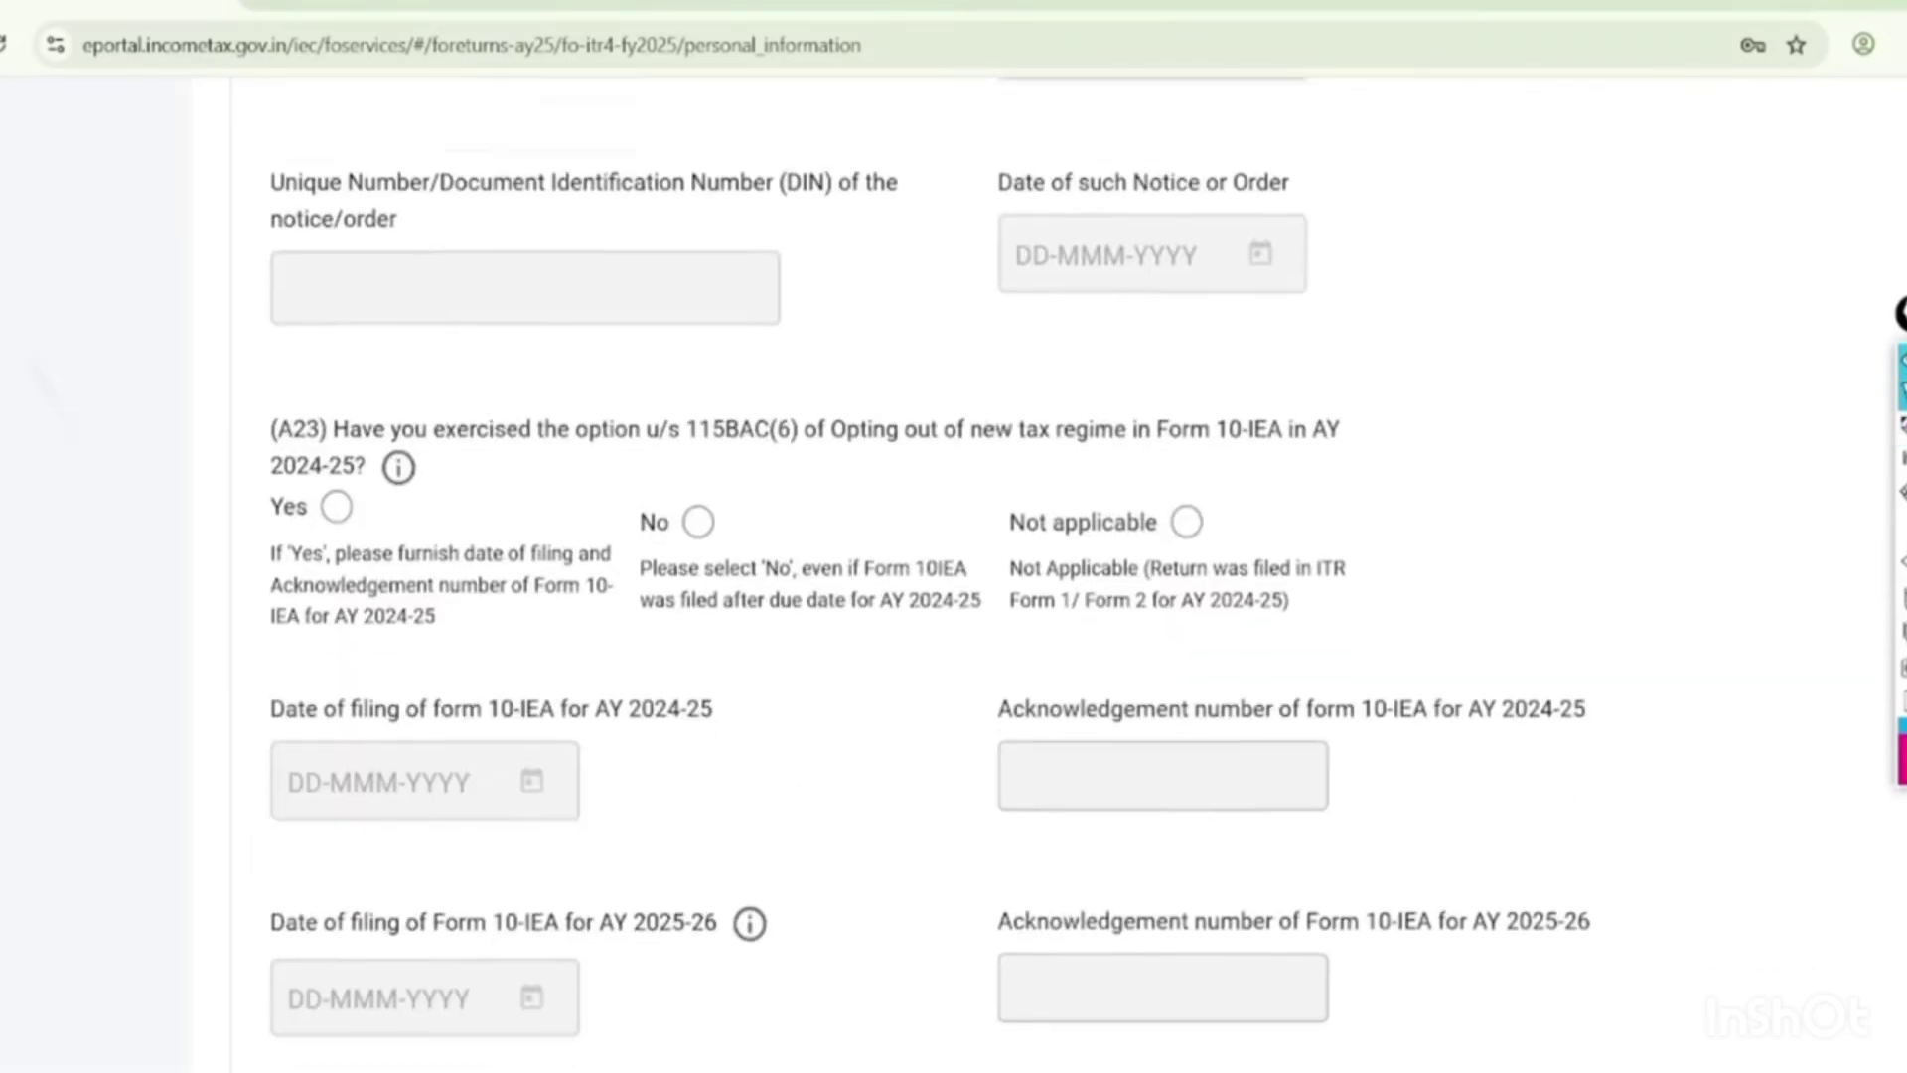
pyautogui.scroll(-1, 1533, 651)
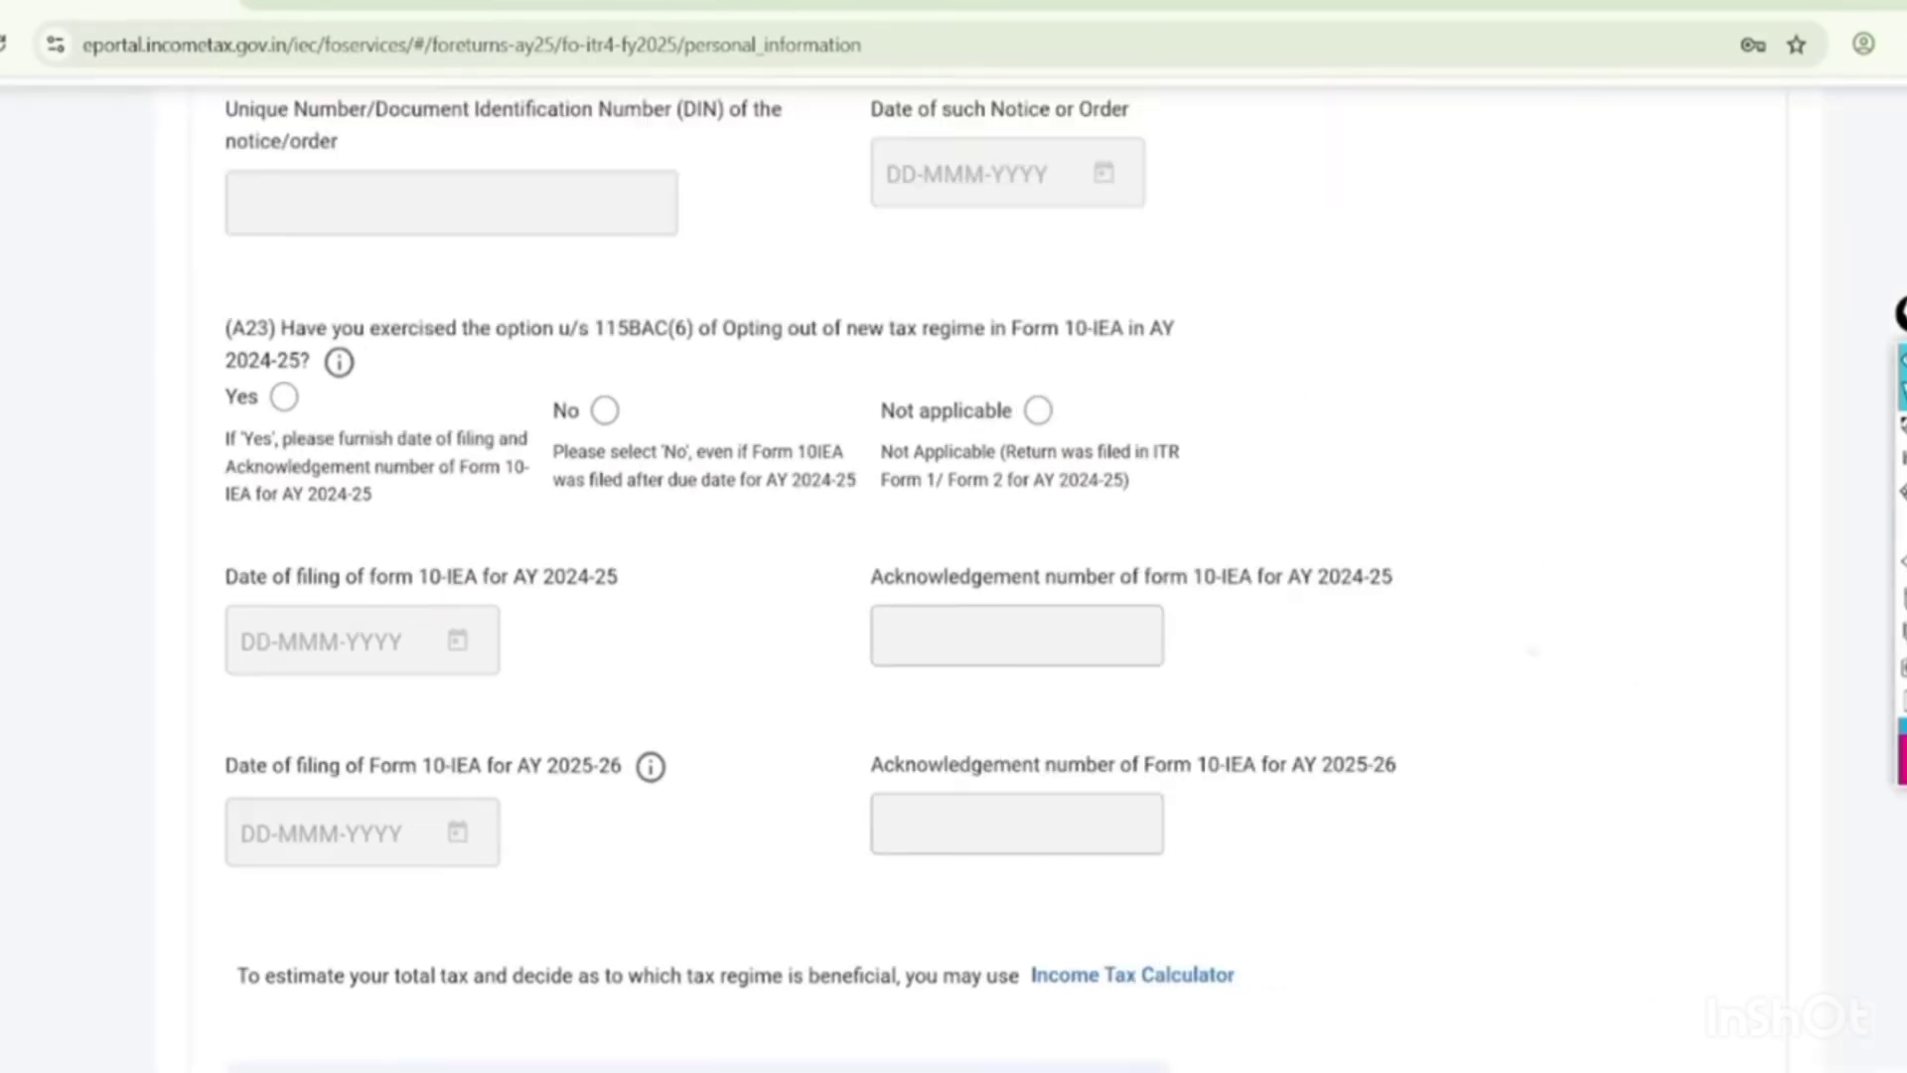
# Underline 2024-25, circle AY, and underline the wording about opting out of the new tax regime in question A23.
pyautogui.click(1900, 427)
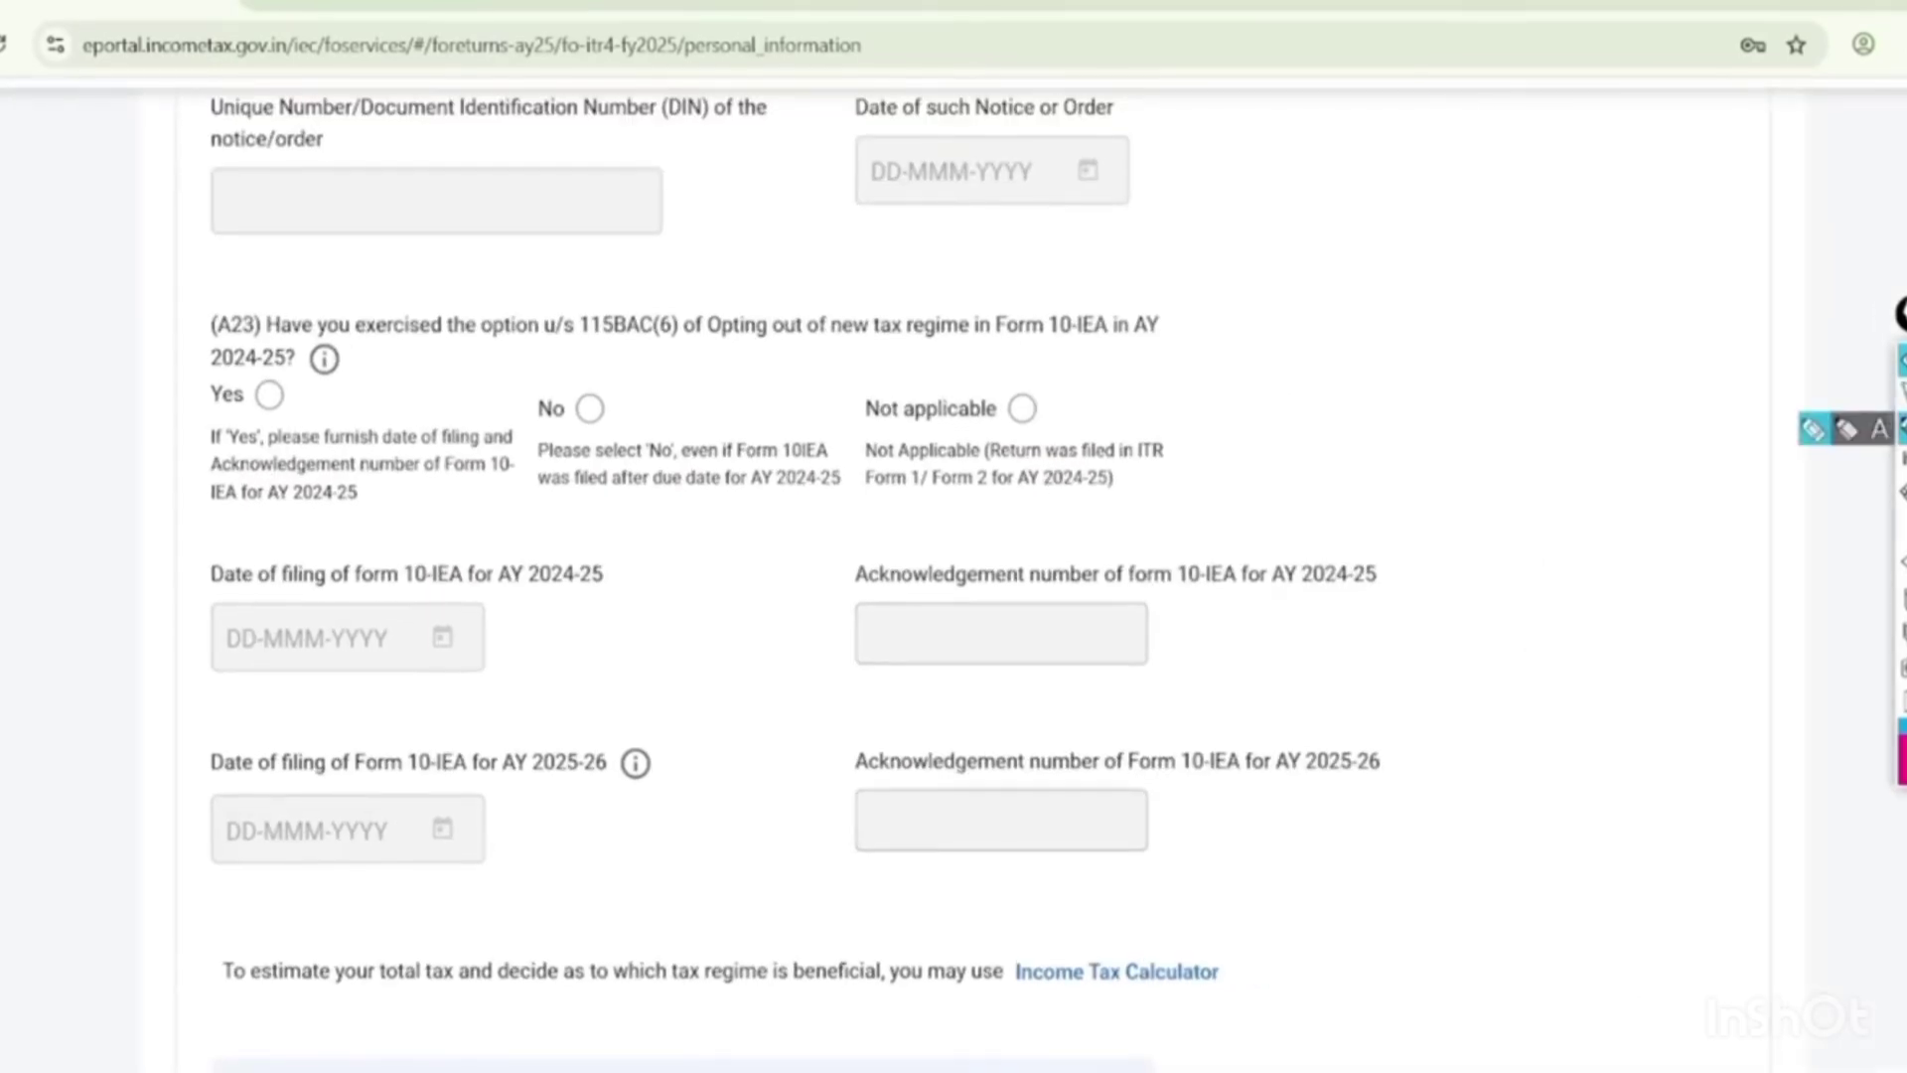
pyautogui.moveTo(140, 381); pyautogui.dragTo(213, 383)
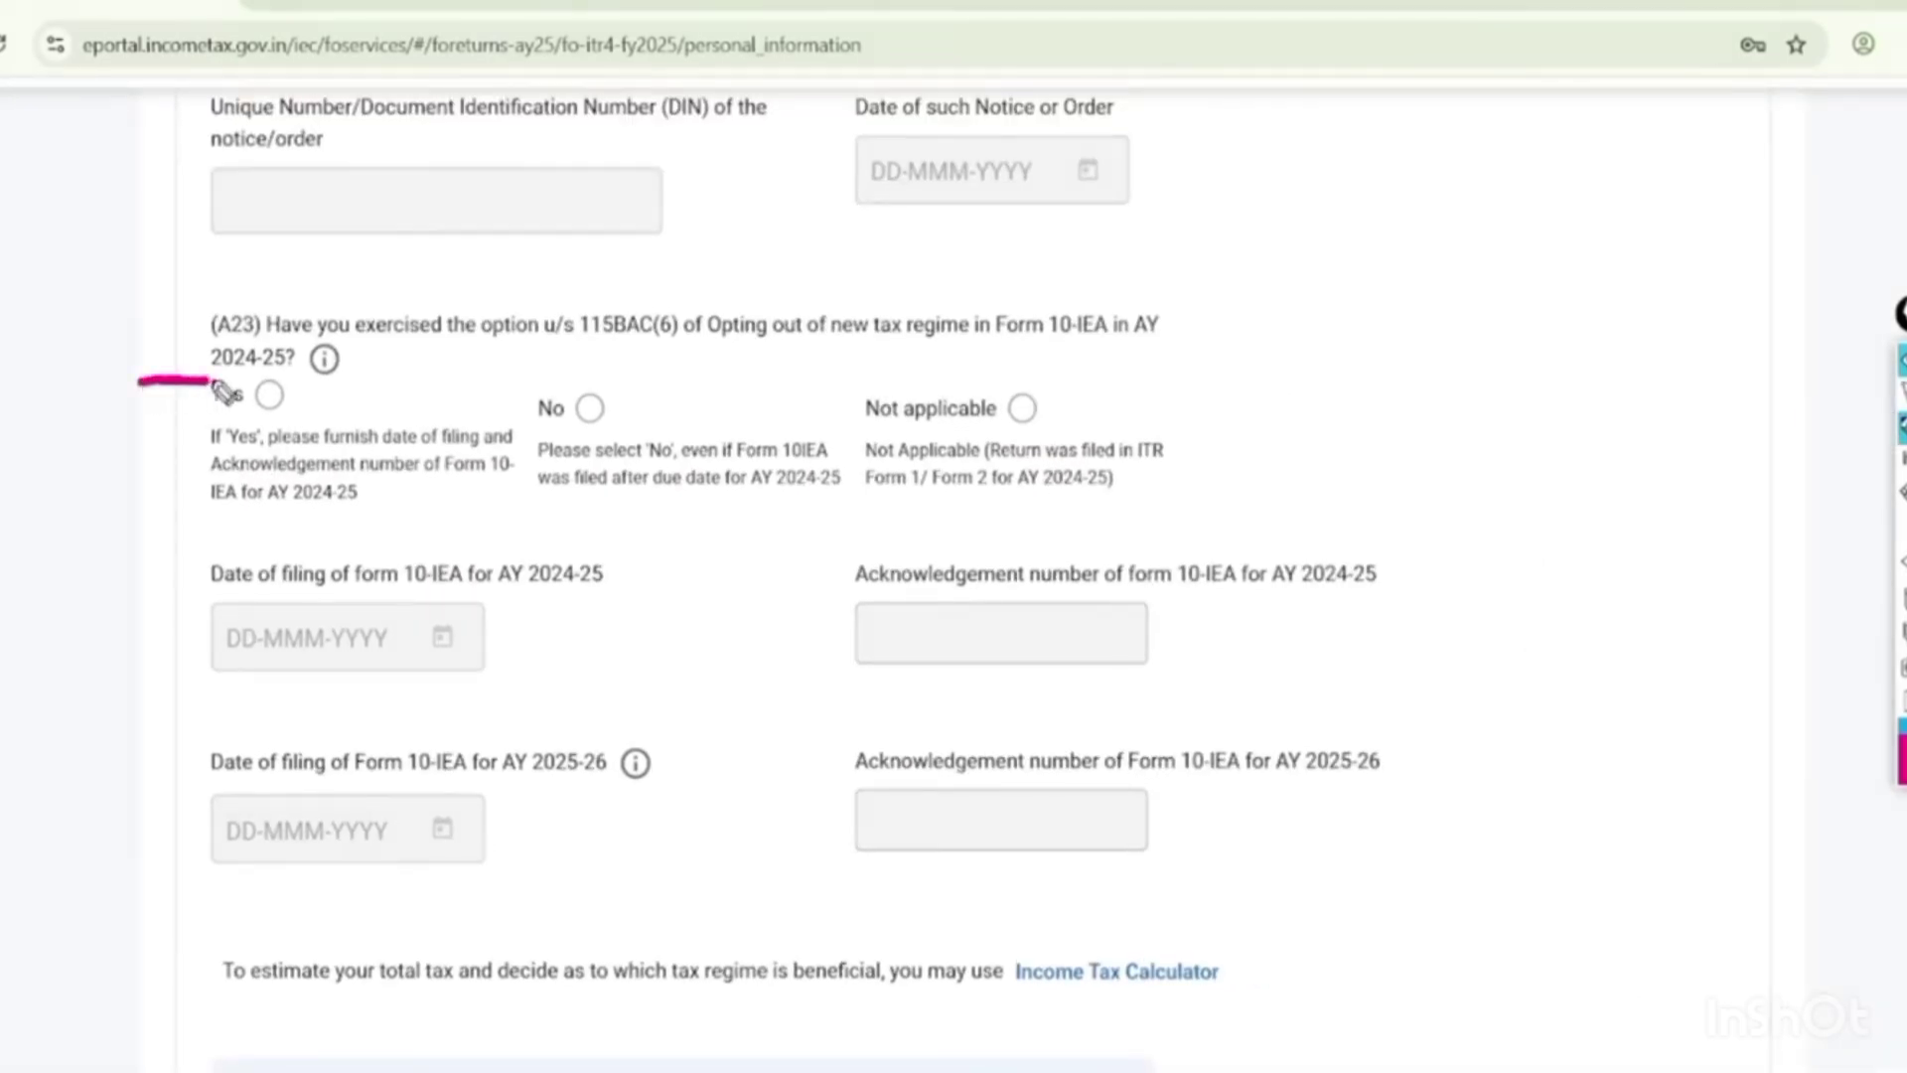
pyautogui.moveTo(1226, 283)
pyautogui.mouseDown()
pyautogui.moveTo(1179, 268)
pyautogui.moveTo(1204, 288)
pyautogui.mouseUp()
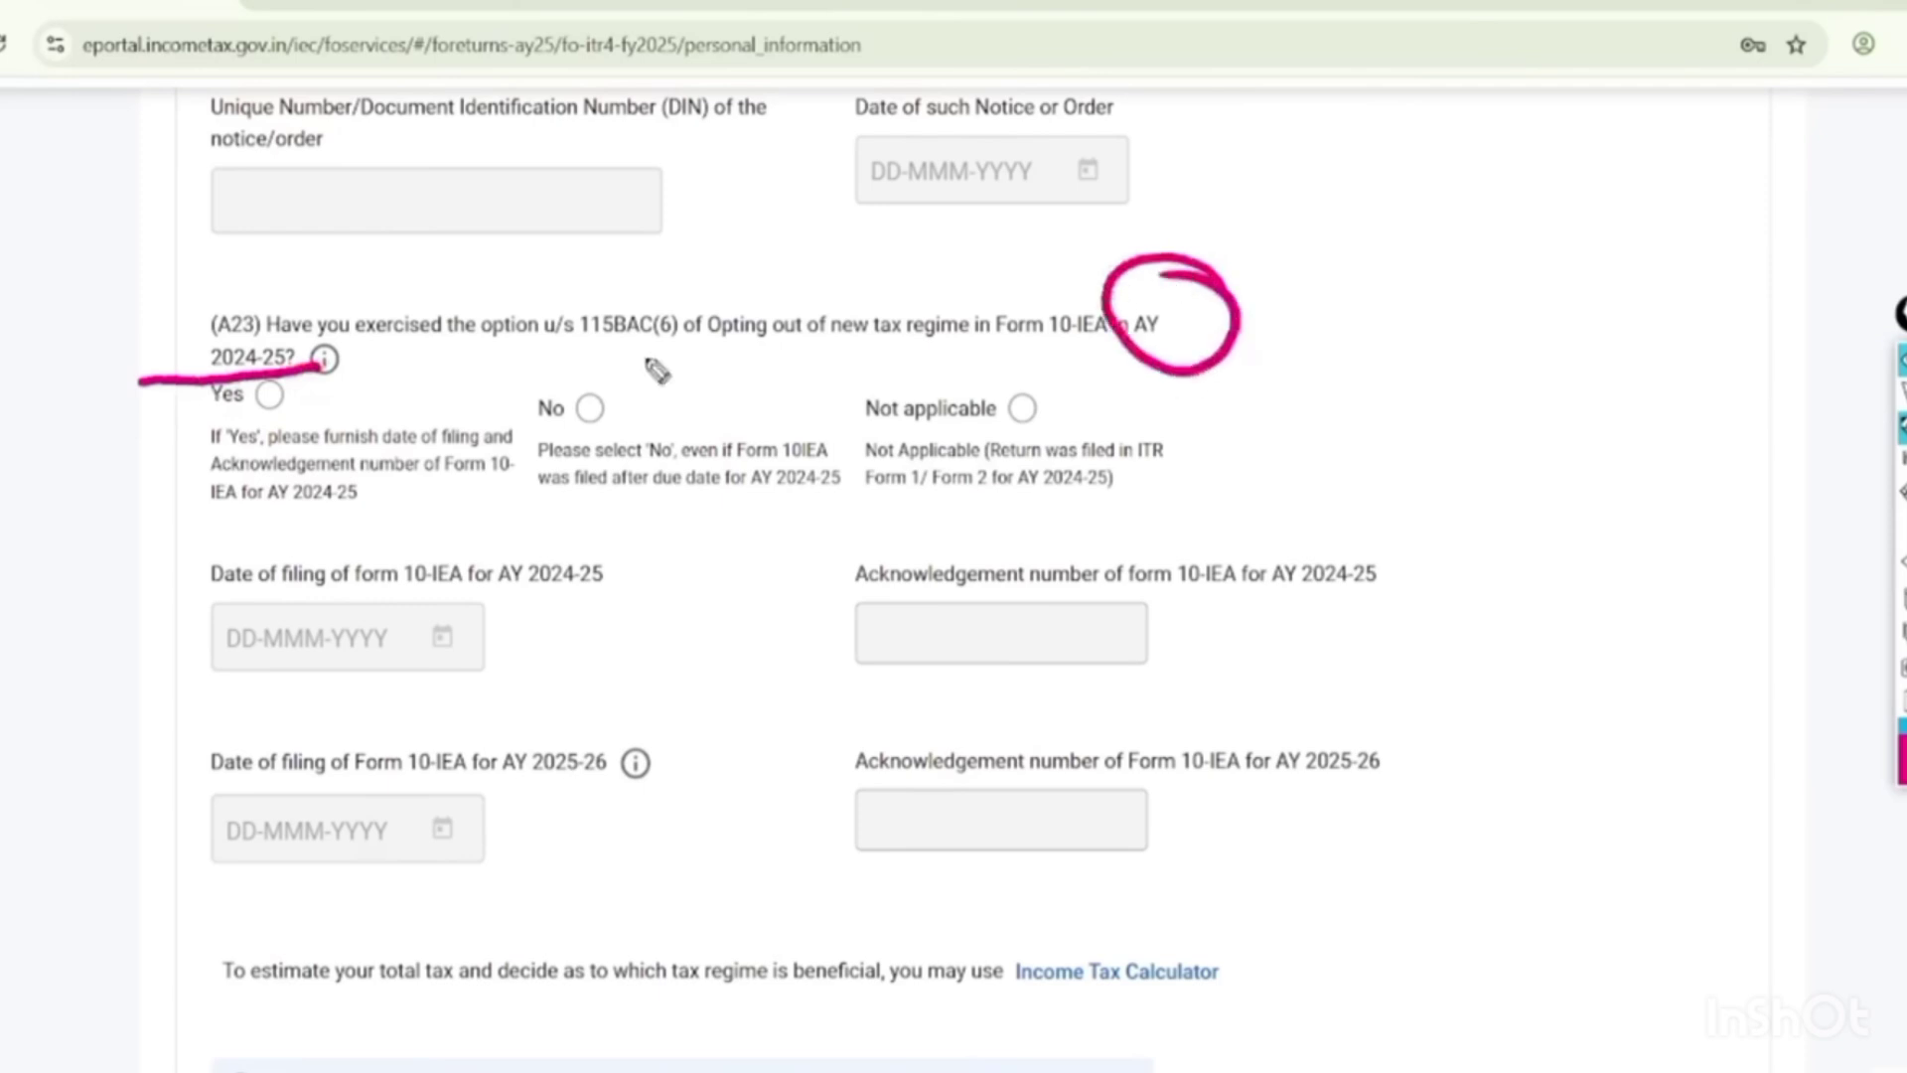
pyautogui.moveTo(642, 361); pyautogui.dragTo(899, 346)
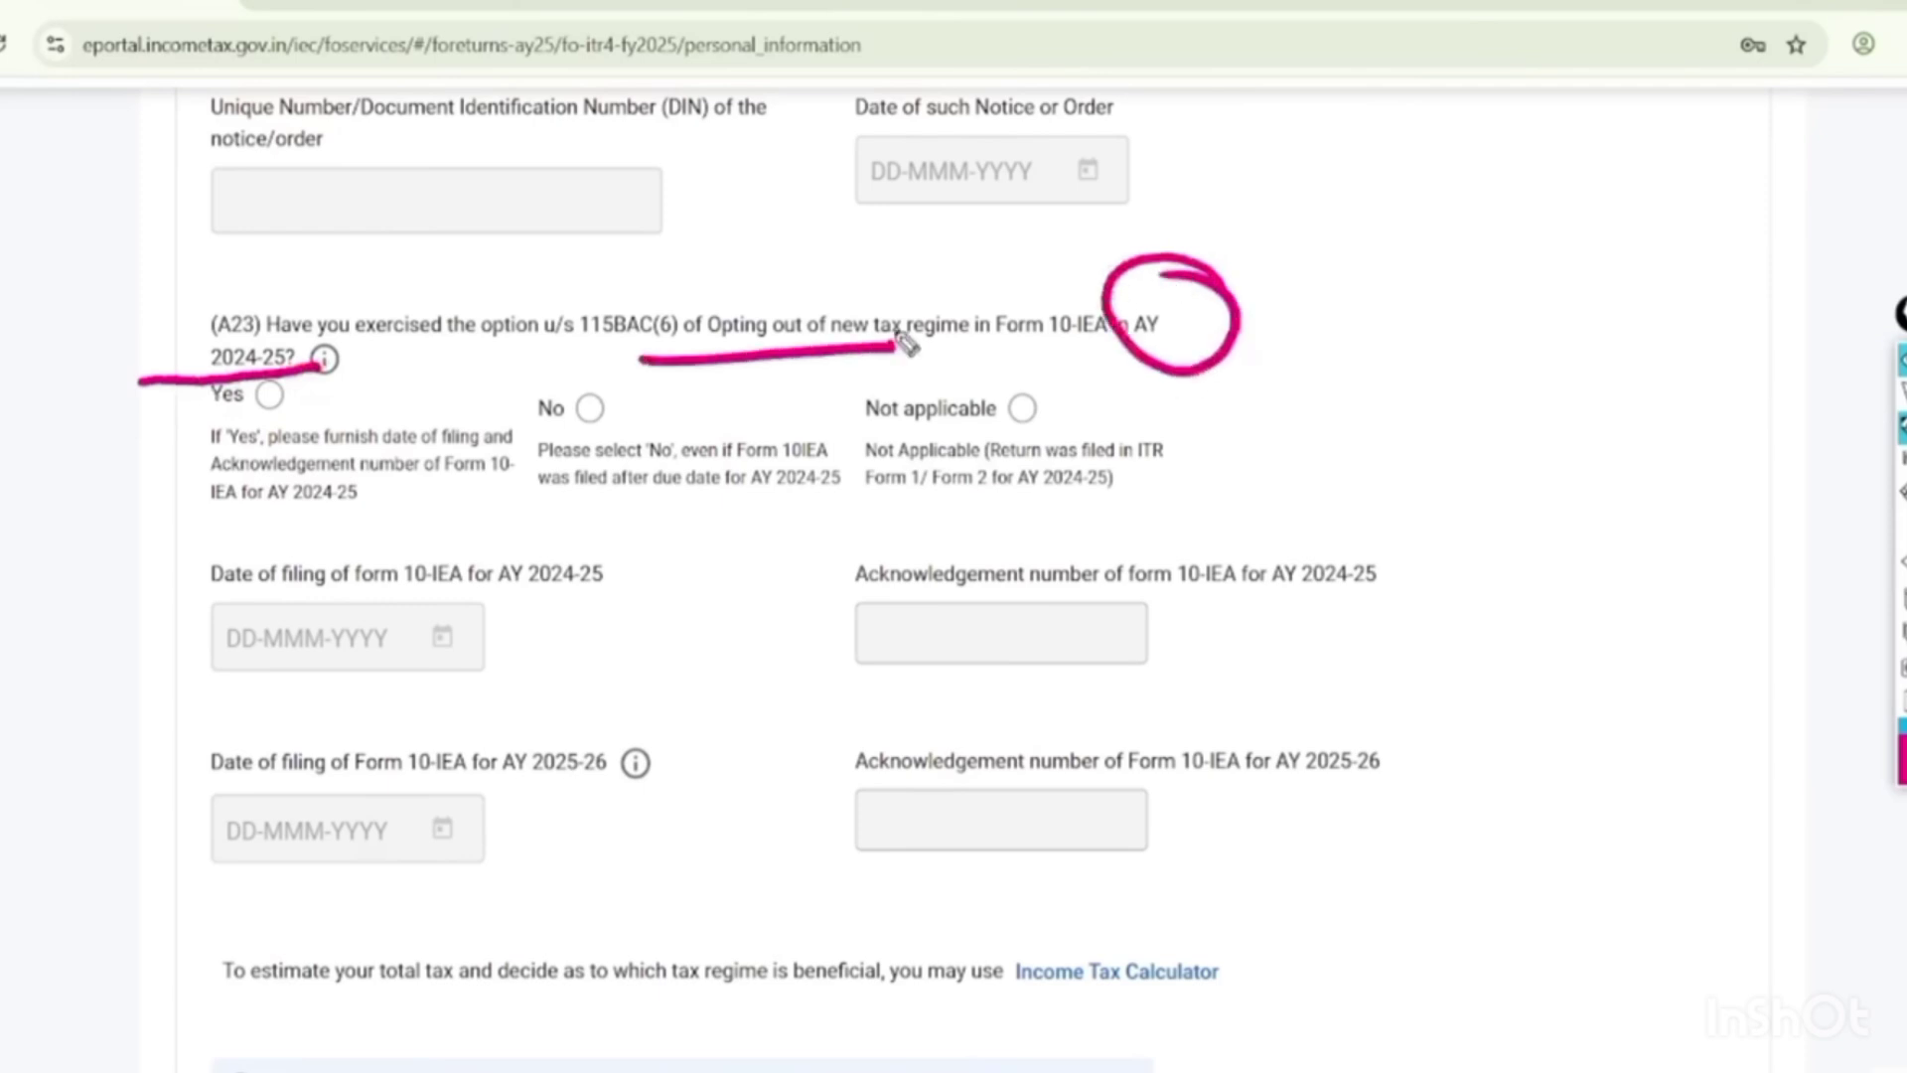
# Mark the Yes, No and Not applicable answers of A23, circle the AY 2024-25 Form 10-IEA date and acknowledgement fields, and clear the marks.
pyautogui.moveTo(266, 388)
pyautogui.mouseDown()
pyautogui.moveTo(367, 358)
pyautogui.moveTo(467, 280)
pyautogui.mouseUp()
pyautogui.moveTo(405, 541)
pyautogui.mouseDown()
pyautogui.moveTo(392, 728)
pyautogui.moveTo(266, 596)
pyautogui.mouseUp()
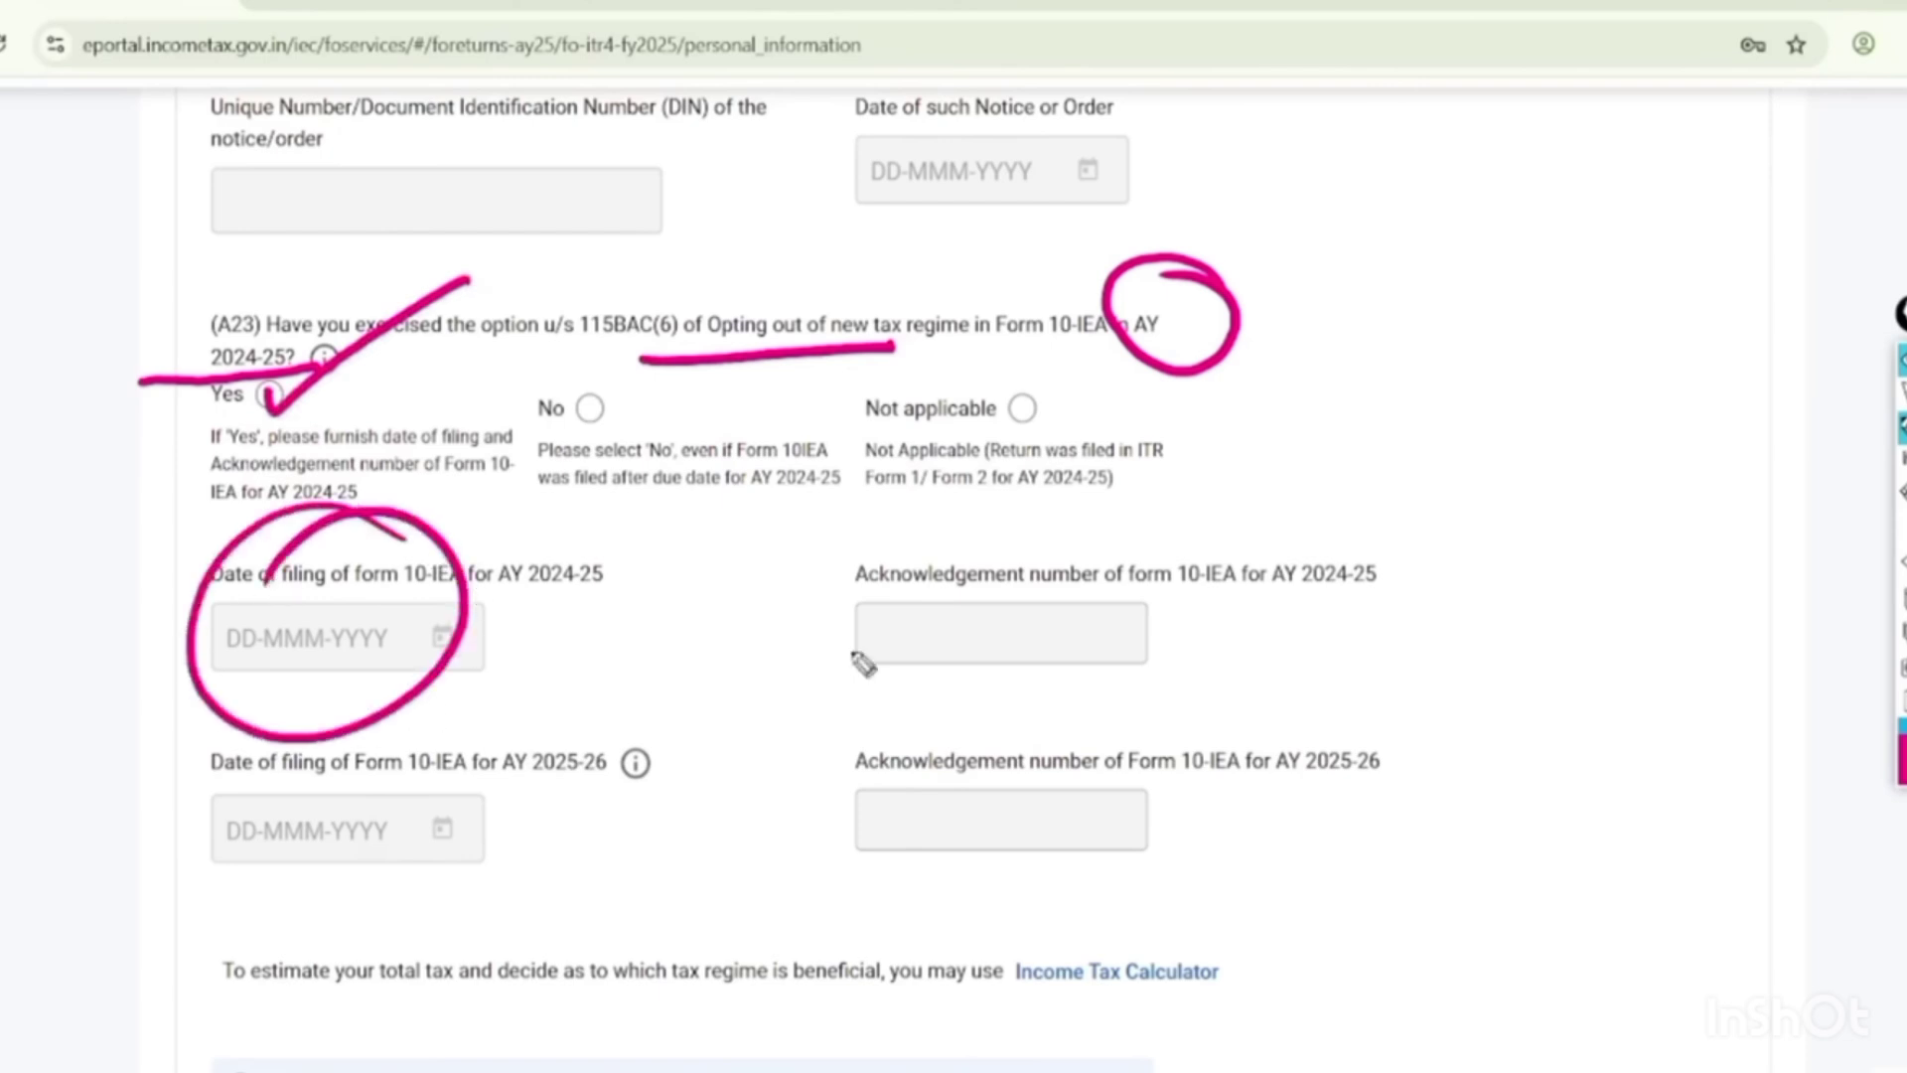
pyautogui.moveTo(1157, 541)
pyautogui.mouseDown()
pyautogui.moveTo(1009, 694)
pyautogui.moveTo(956, 551)
pyautogui.mouseUp()
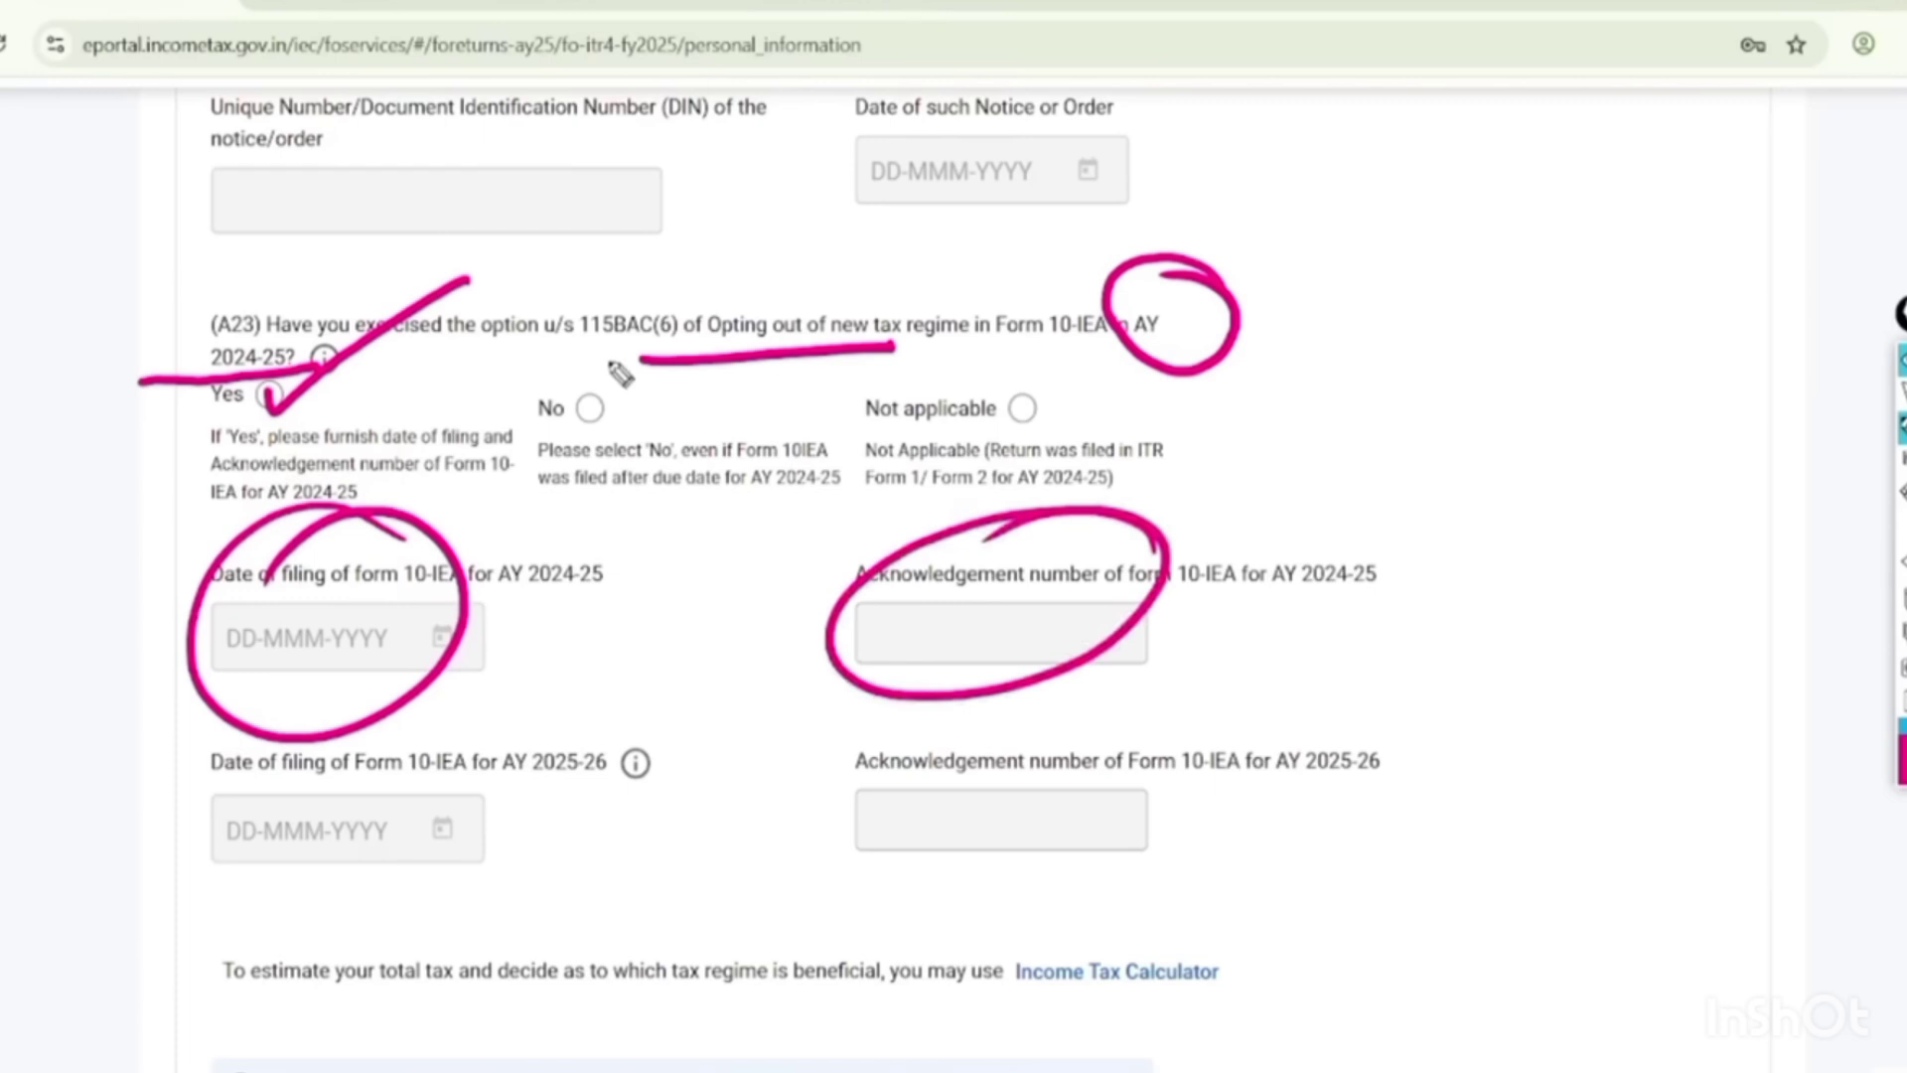
pyautogui.moveTo(564, 399)
pyautogui.mouseDown()
pyautogui.moveTo(582, 425)
pyautogui.moveTo(737, 310)
pyautogui.mouseUp()
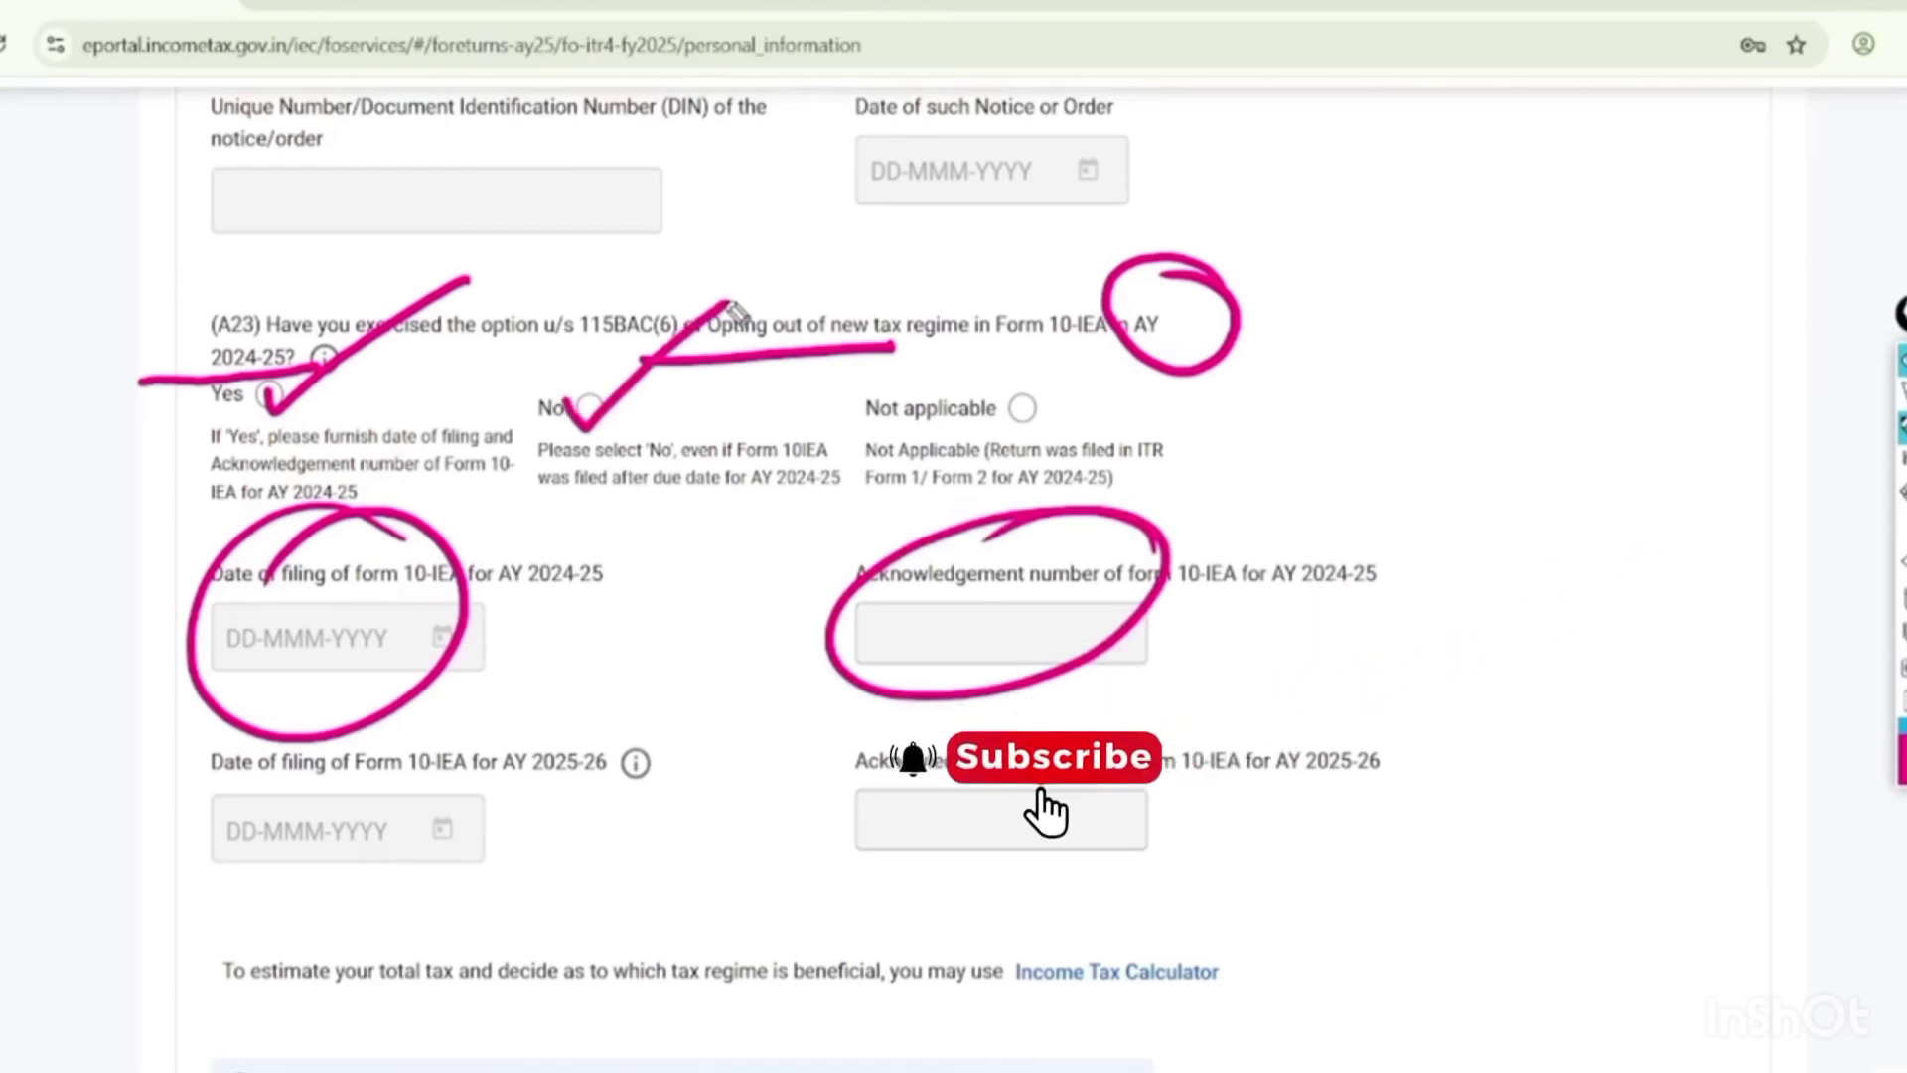
pyautogui.moveTo(1010, 390)
pyautogui.mouseDown()
pyautogui.moveTo(1027, 415)
pyautogui.moveTo(1154, 358)
pyautogui.mouseUp()
pyautogui.click(1901, 391)
pyautogui.click(1900, 598)
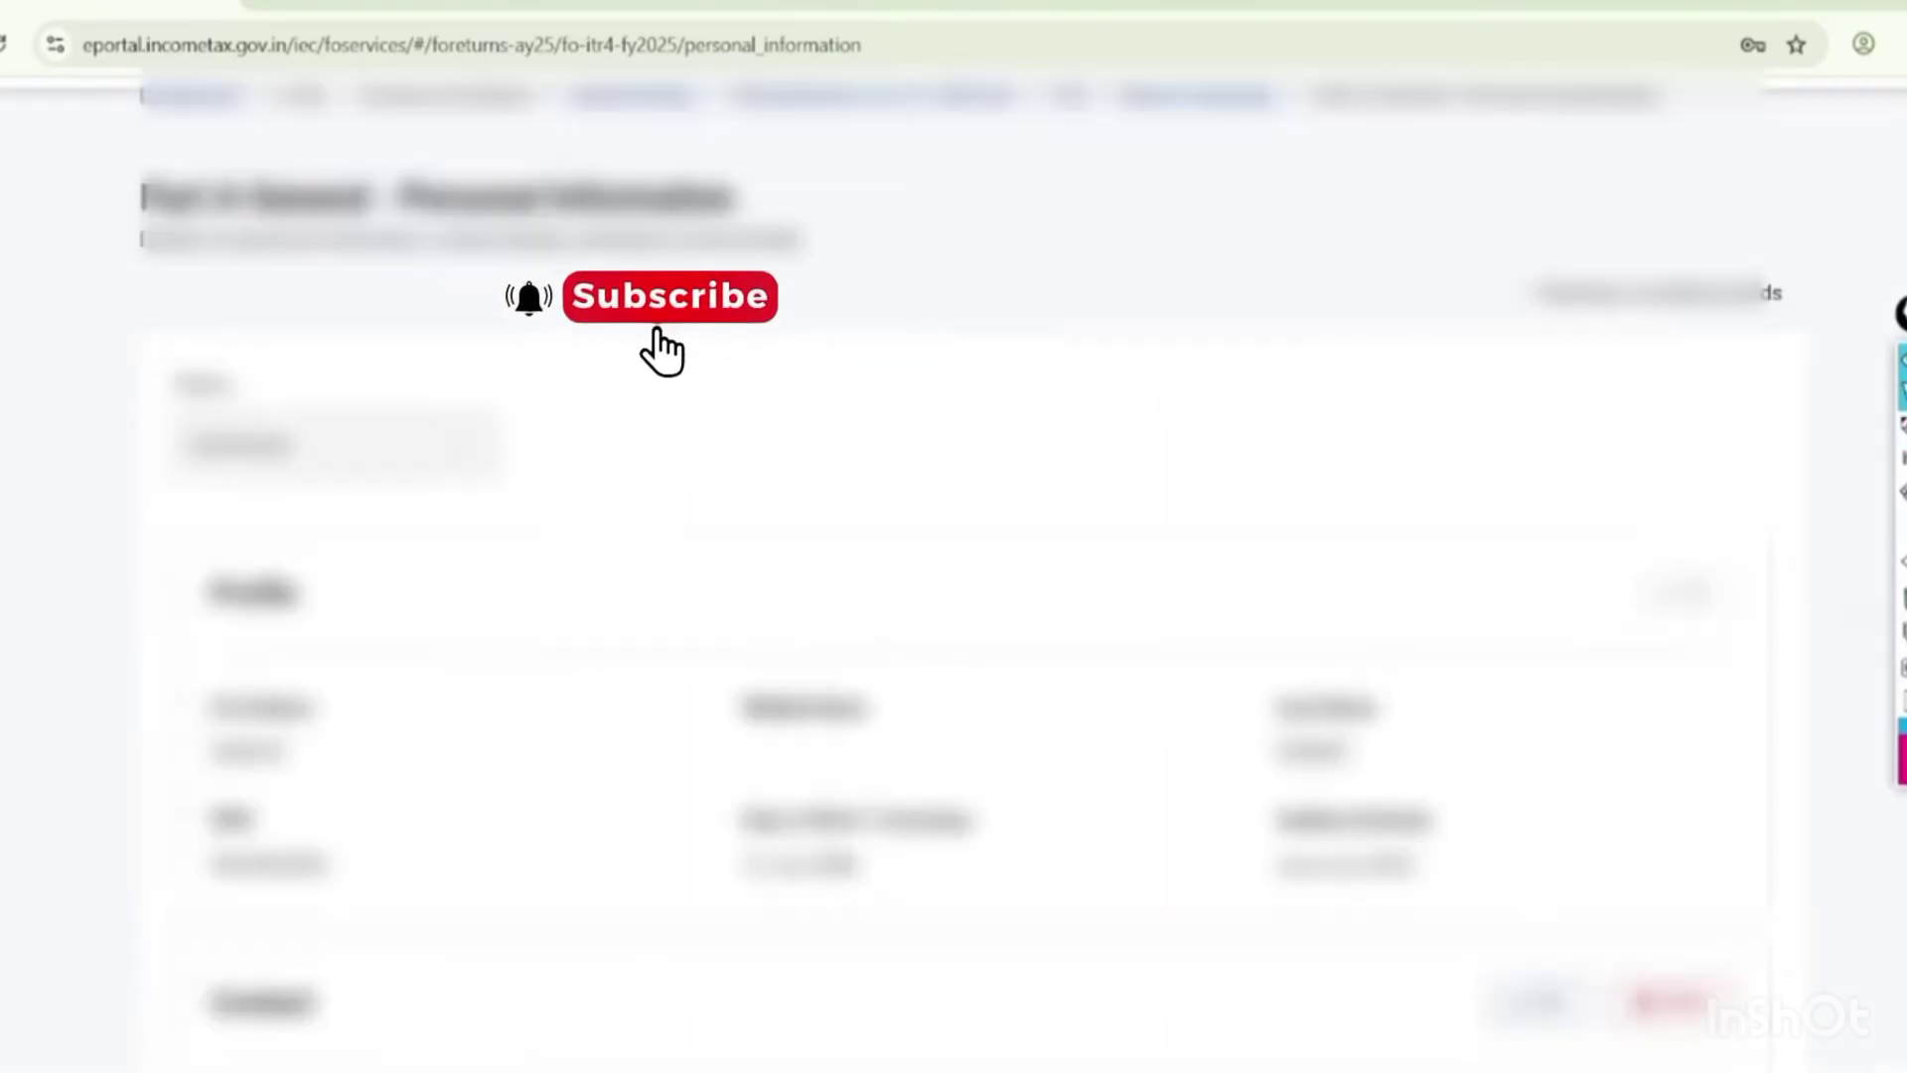
# On the New Tax Regime opt-out question, circle Form 10-IEA for AY 2025-26, mark No with a tick, and write a double-underlined "7LAC" below it.
pyautogui.scroll(-12, 953, 580)
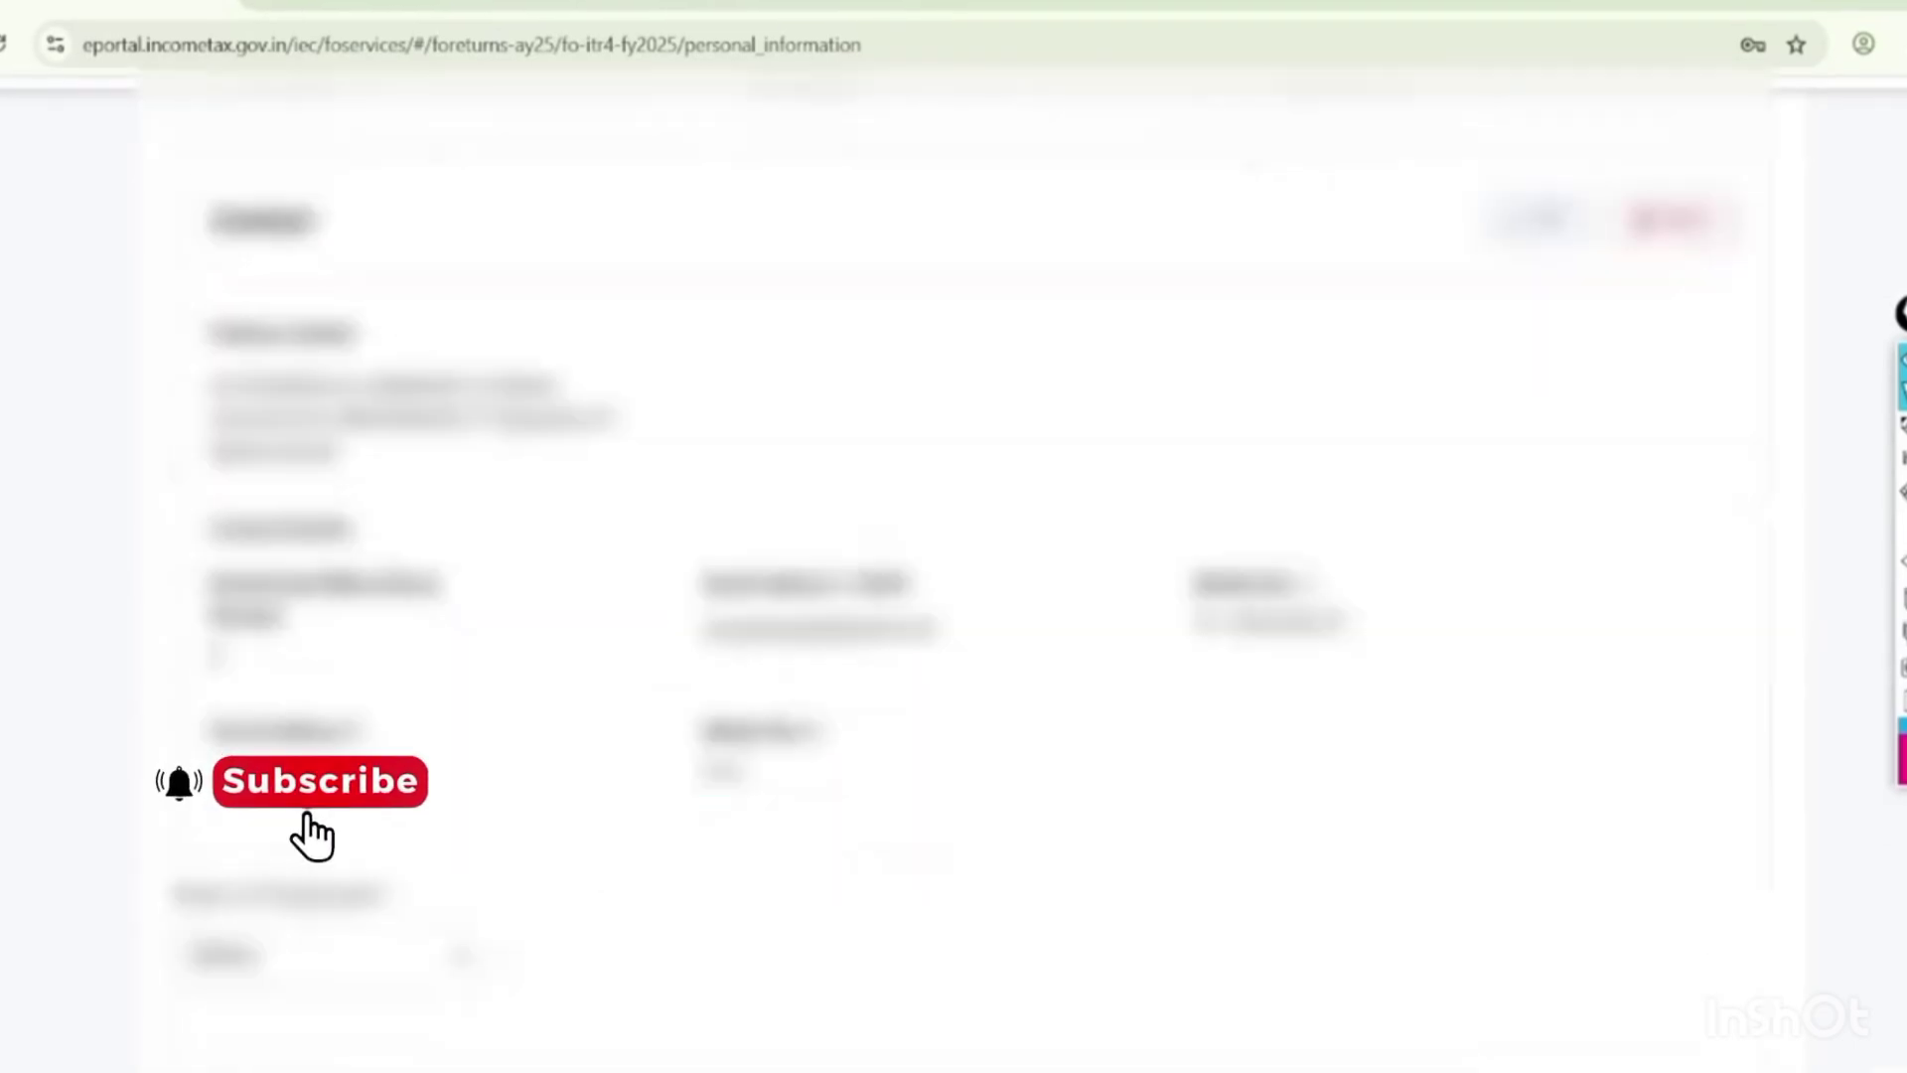
pyautogui.scroll(-20, 953, 556)
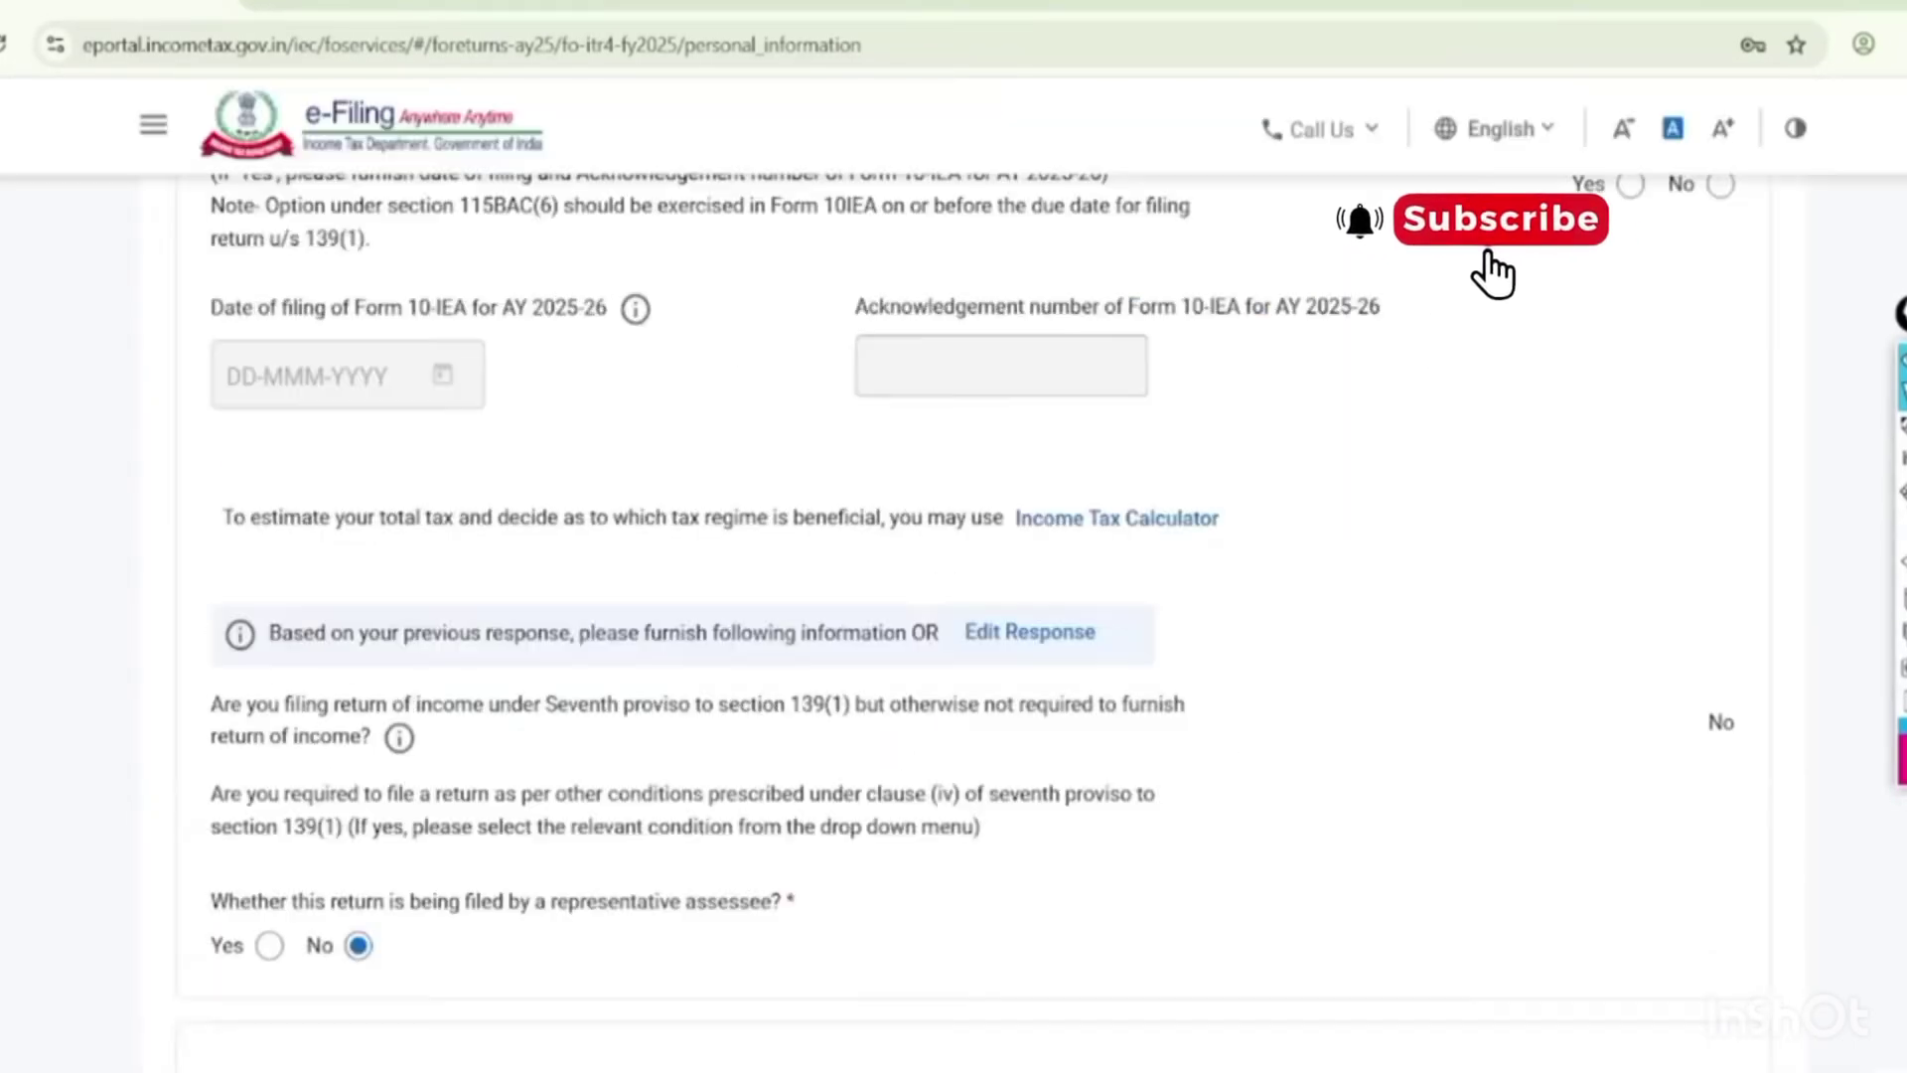
pyautogui.scroll(5, 953, 556)
pyautogui.scroll(-5, 953, 596)
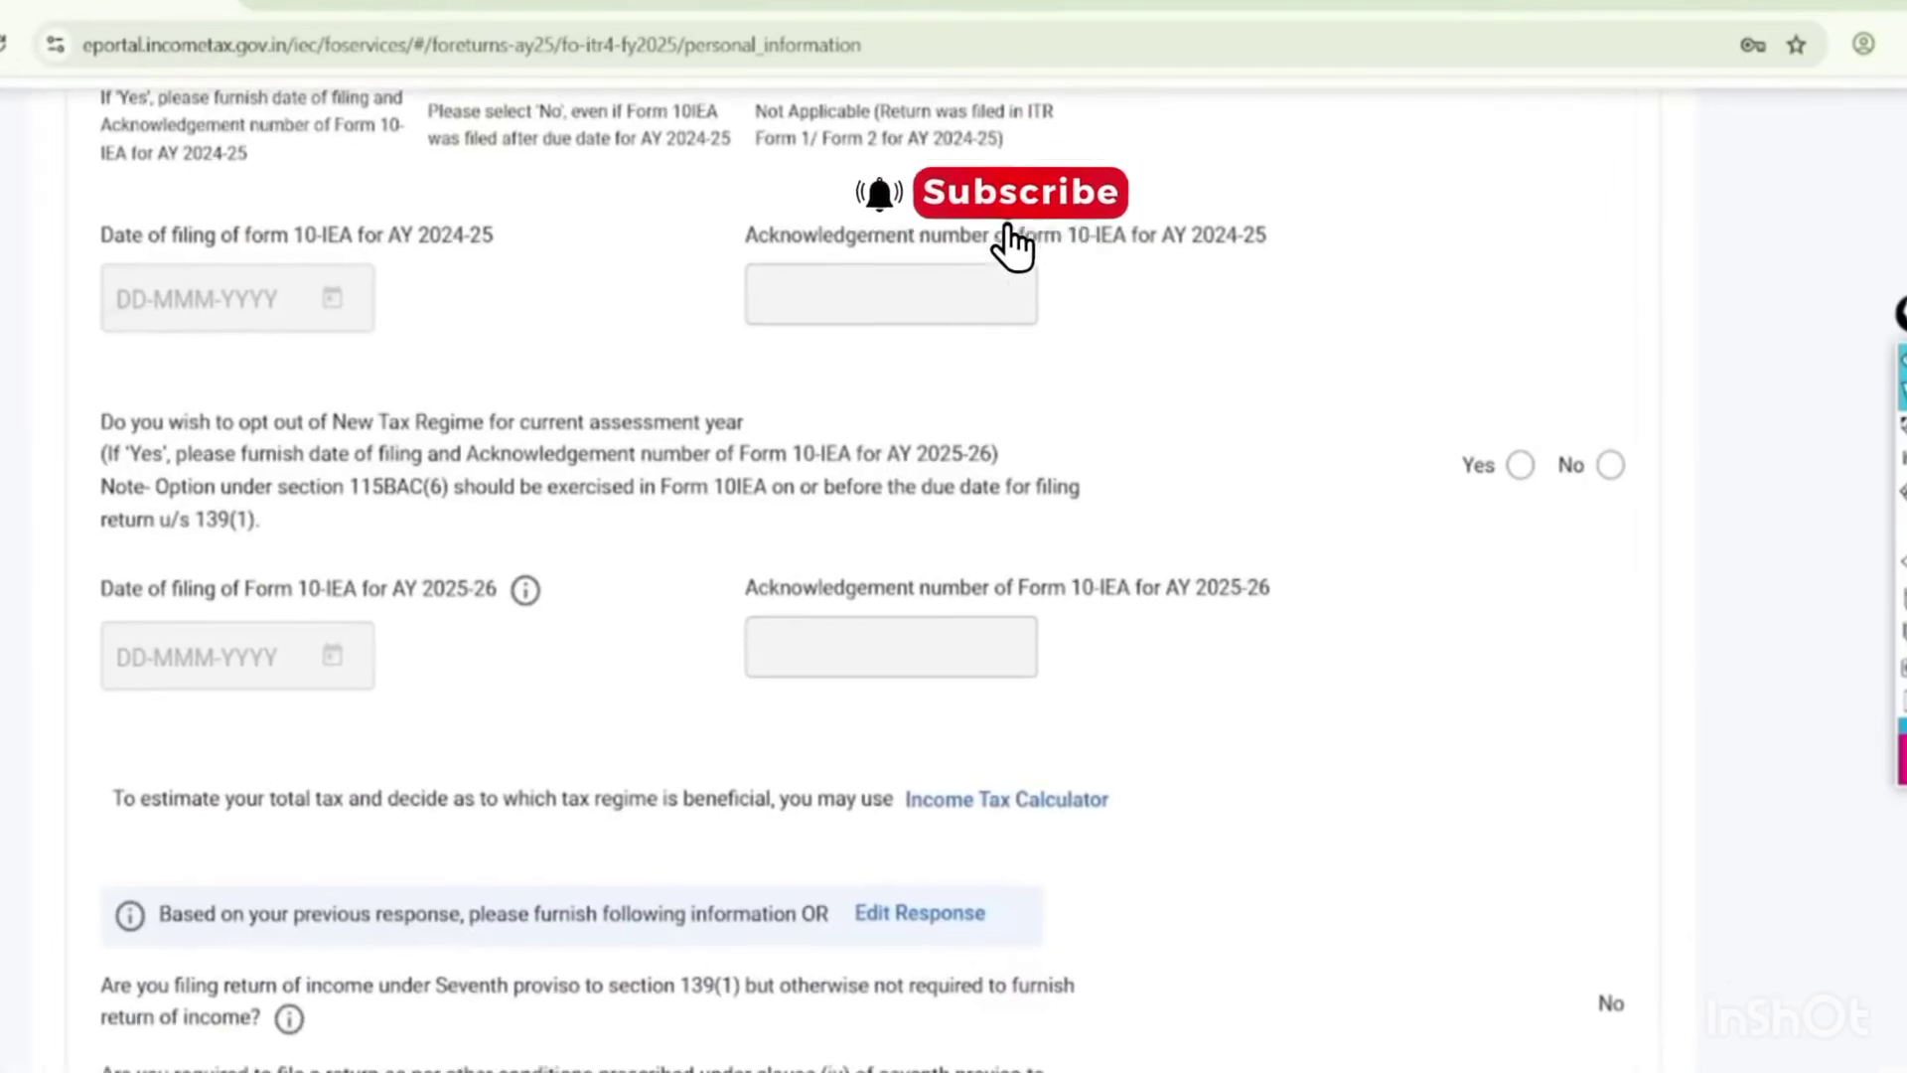
pyautogui.scroll(1, 954, 556)
pyautogui.click(1902, 427)
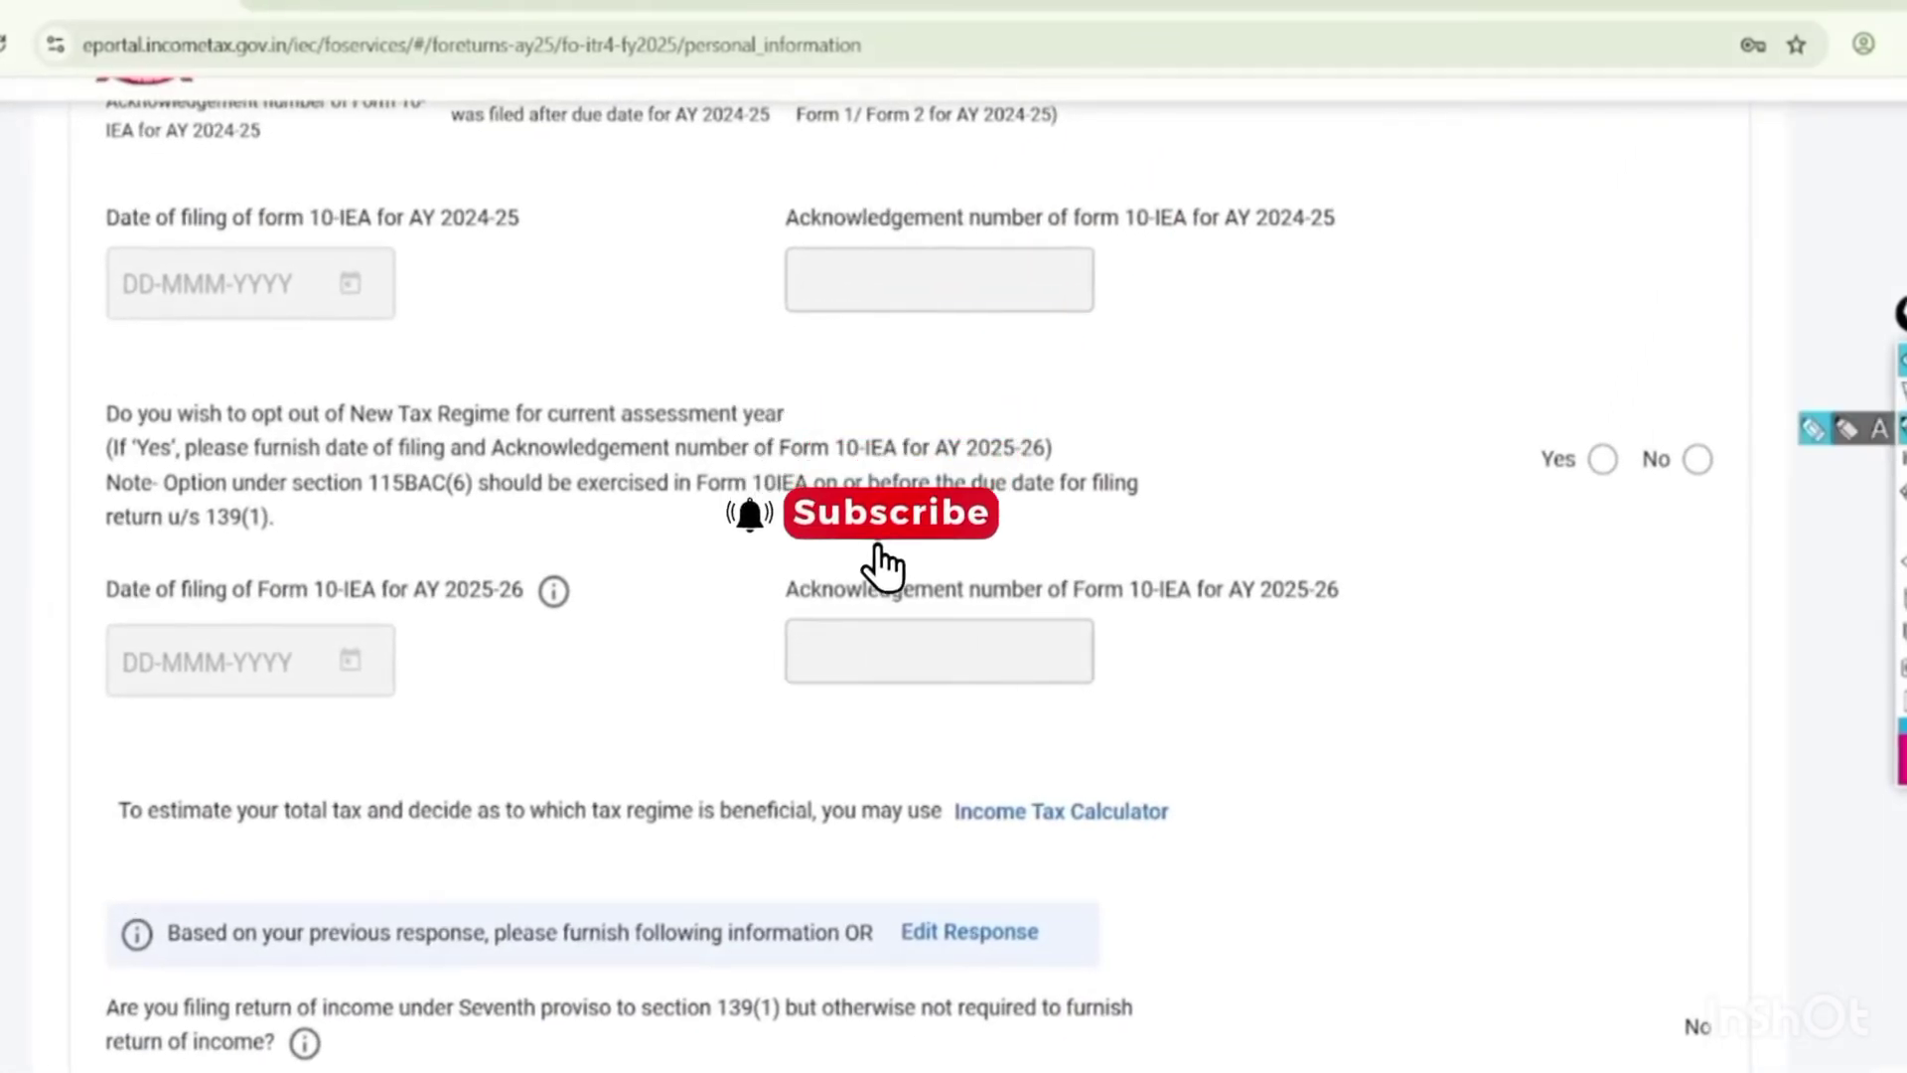
pyautogui.moveTo(834, 485)
pyautogui.mouseDown()
pyautogui.moveTo(1092, 467)
pyautogui.moveTo(844, 408)
pyautogui.moveTo(822, 492)
pyautogui.mouseUp()
pyautogui.moveTo(1700, 464); pyautogui.dragTo(1867, 362)
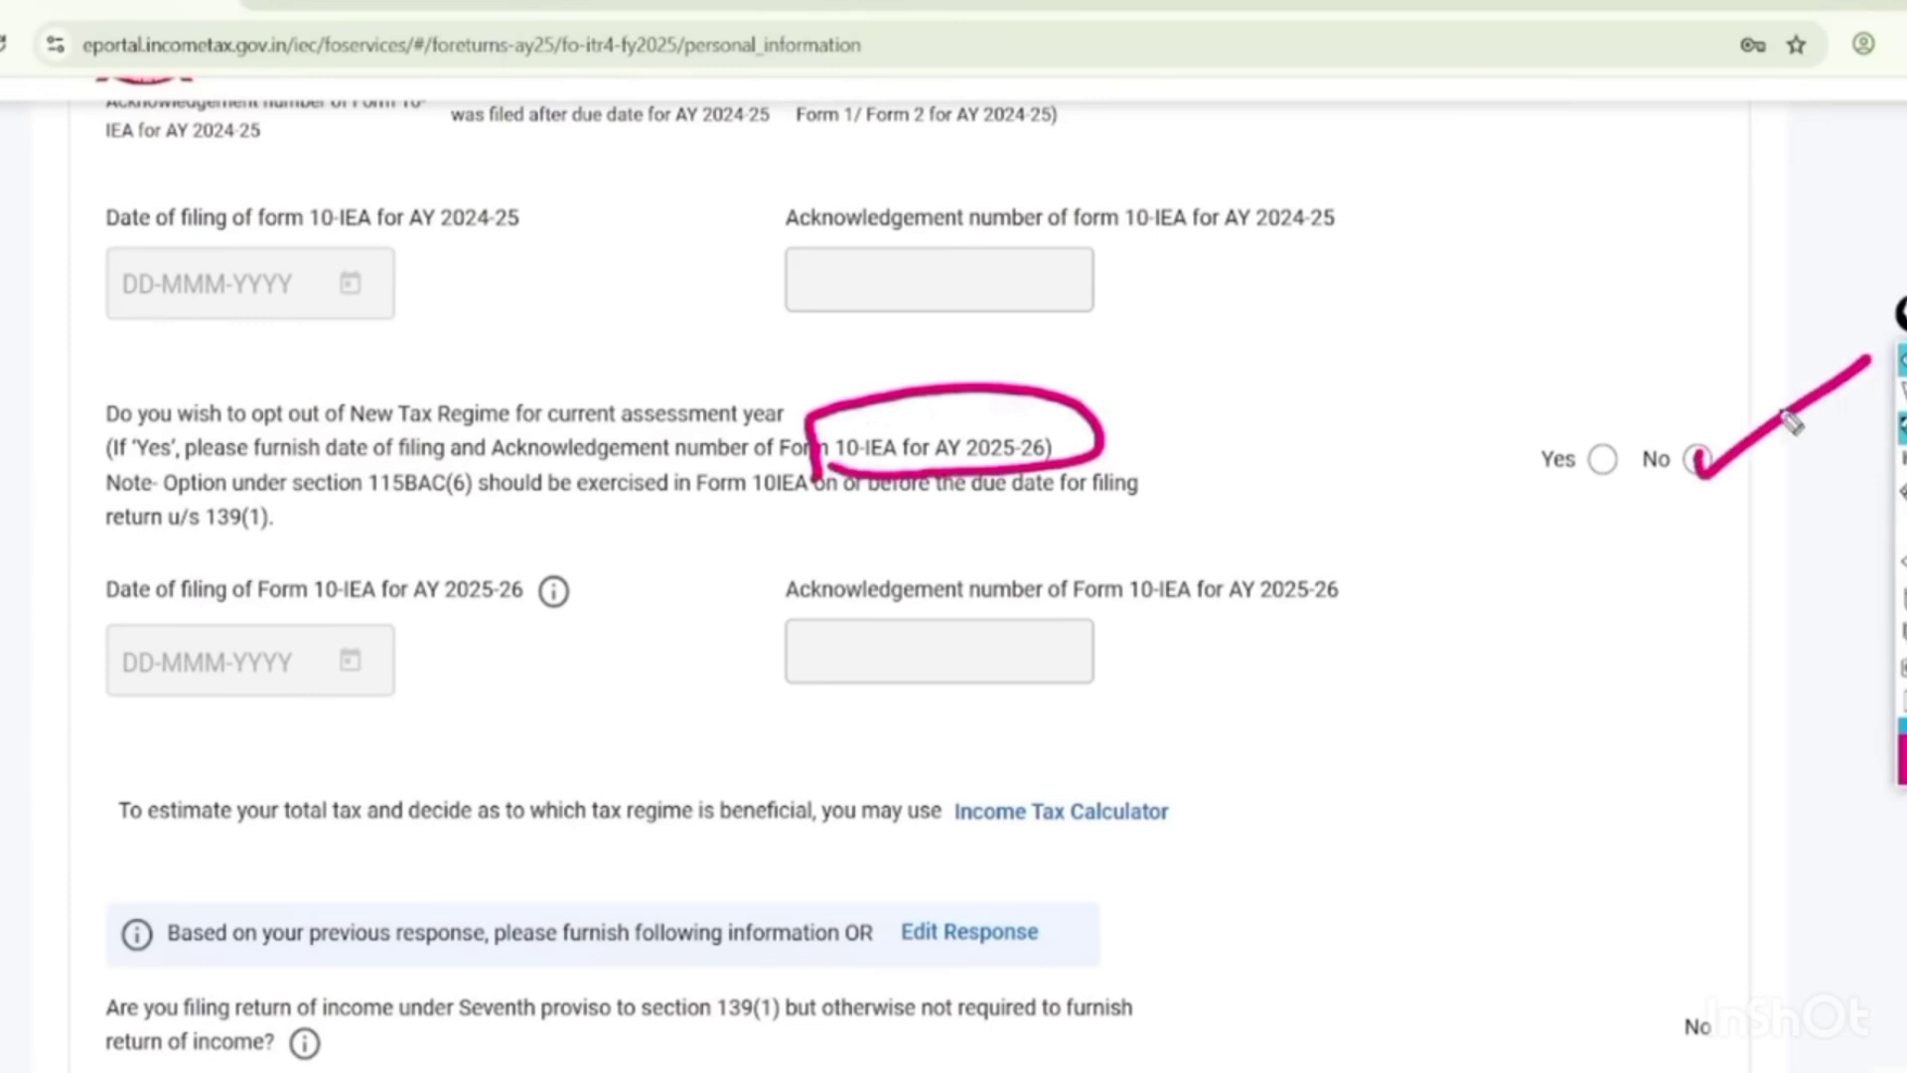
pyautogui.moveTo(1660, 539); pyautogui.dragTo(1693, 574)
pyautogui.moveTo(1716, 502)
pyautogui.mouseDown()
pyautogui.moveTo(1762, 527)
pyautogui.moveTo(1796, 464)
pyautogui.moveTo(1806, 514)
pyautogui.moveTo(1837, 518)
pyautogui.mouseUp()
pyautogui.moveTo(1692, 590)
pyautogui.mouseDown()
pyautogui.moveTo(1845, 525)
pyautogui.moveTo(1851, 553)
pyautogui.mouseUp()
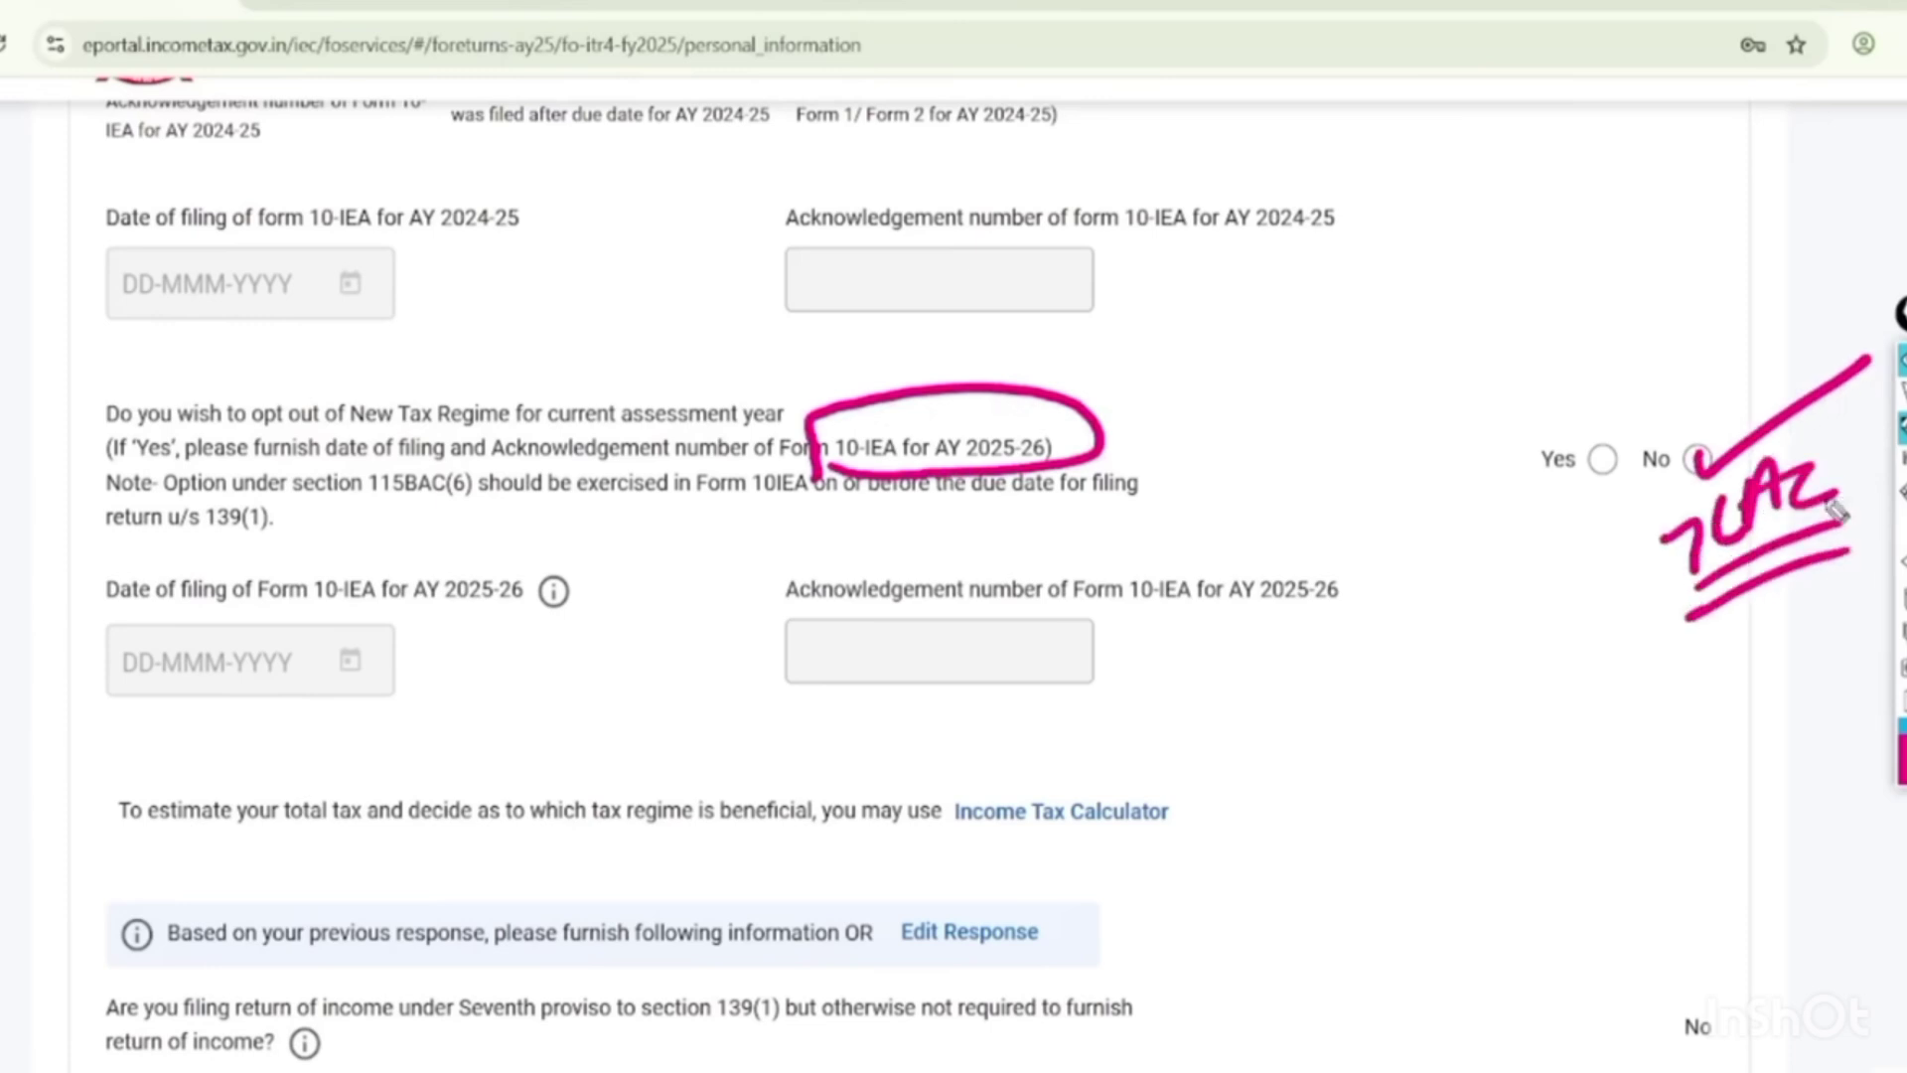
# Mark Yes with a tick and a double-underlined "5LAC", clear all marks, and answer No to opting out of the New Tax Regime.
pyautogui.moveTo(1599, 450); pyautogui.dragTo(1744, 350)
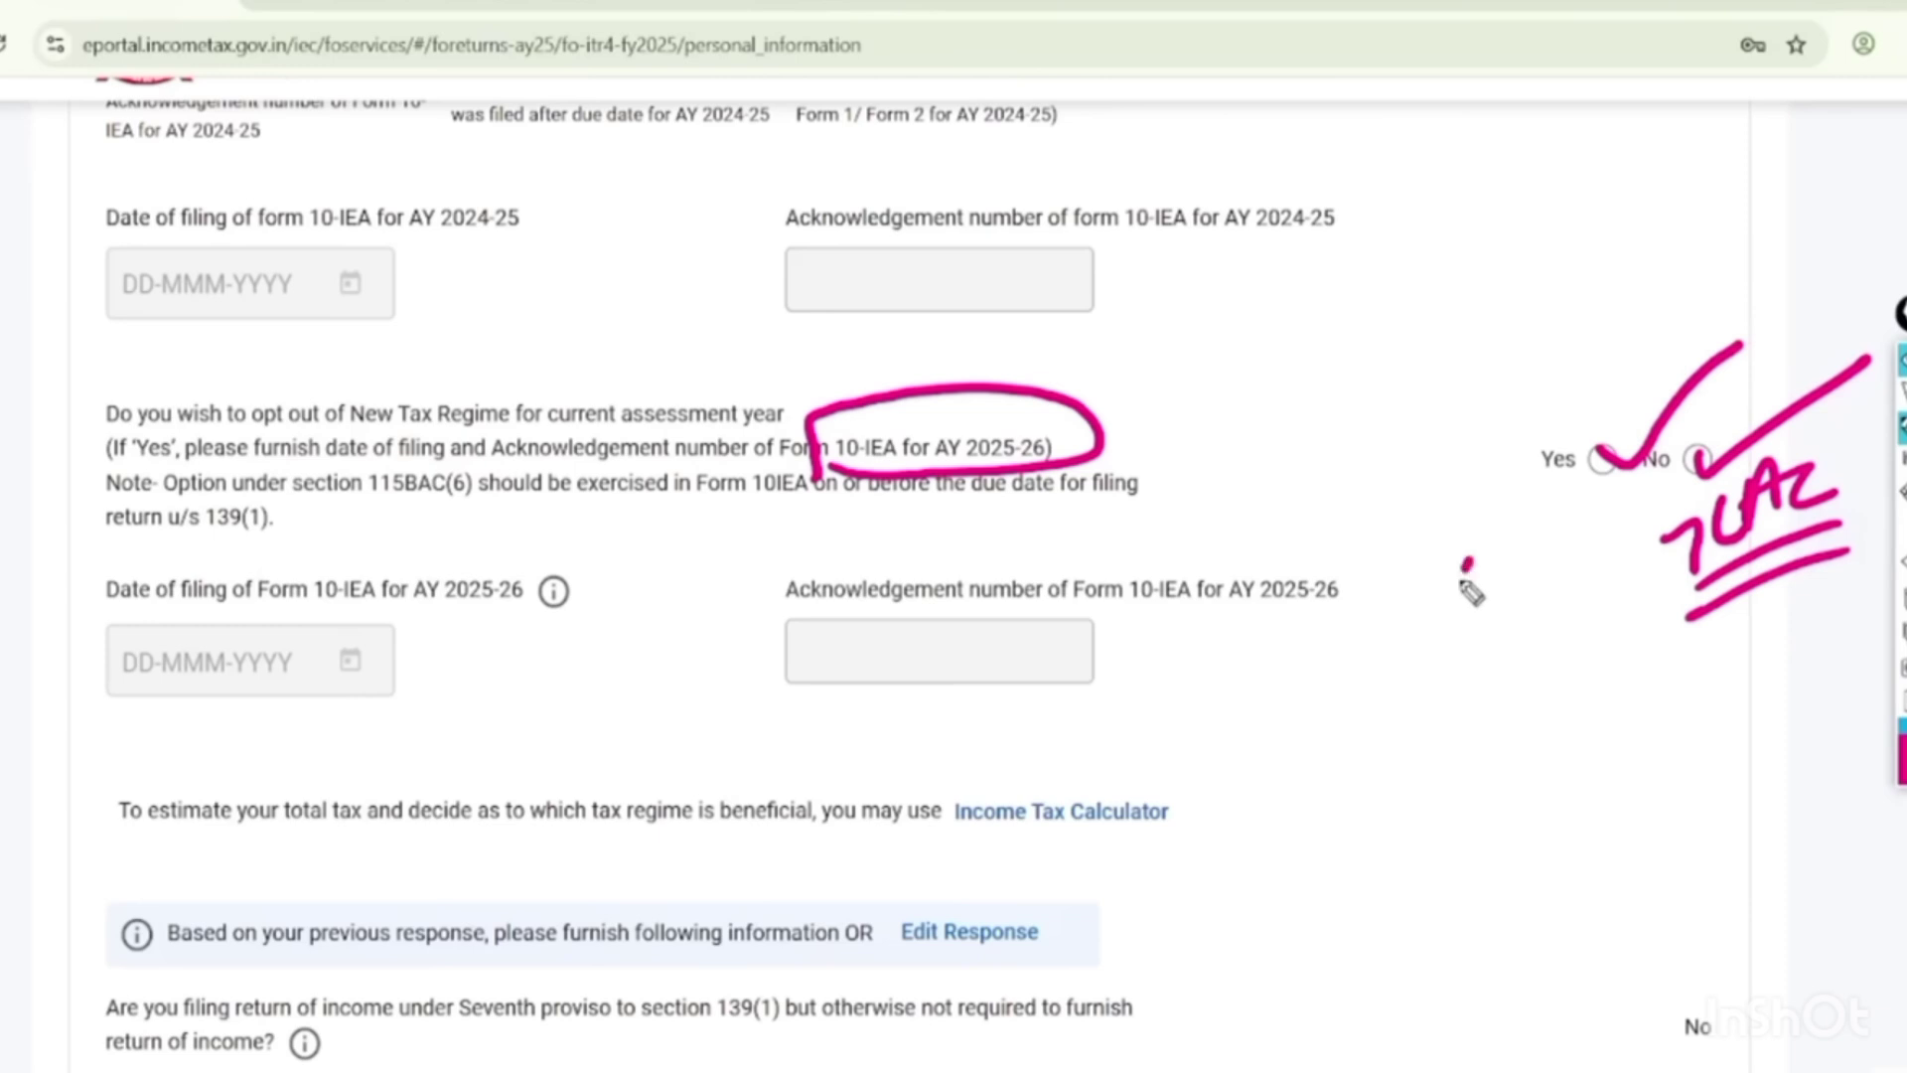
pyautogui.click(1498, 554)
pyautogui.moveTo(1470, 561)
pyautogui.mouseDown()
pyautogui.moveTo(1460, 633)
pyautogui.moveTo(1581, 536)
pyautogui.moveTo(1601, 568)
pyautogui.mouseUp()
pyautogui.moveTo(1460, 646); pyautogui.dragTo(1594, 599)
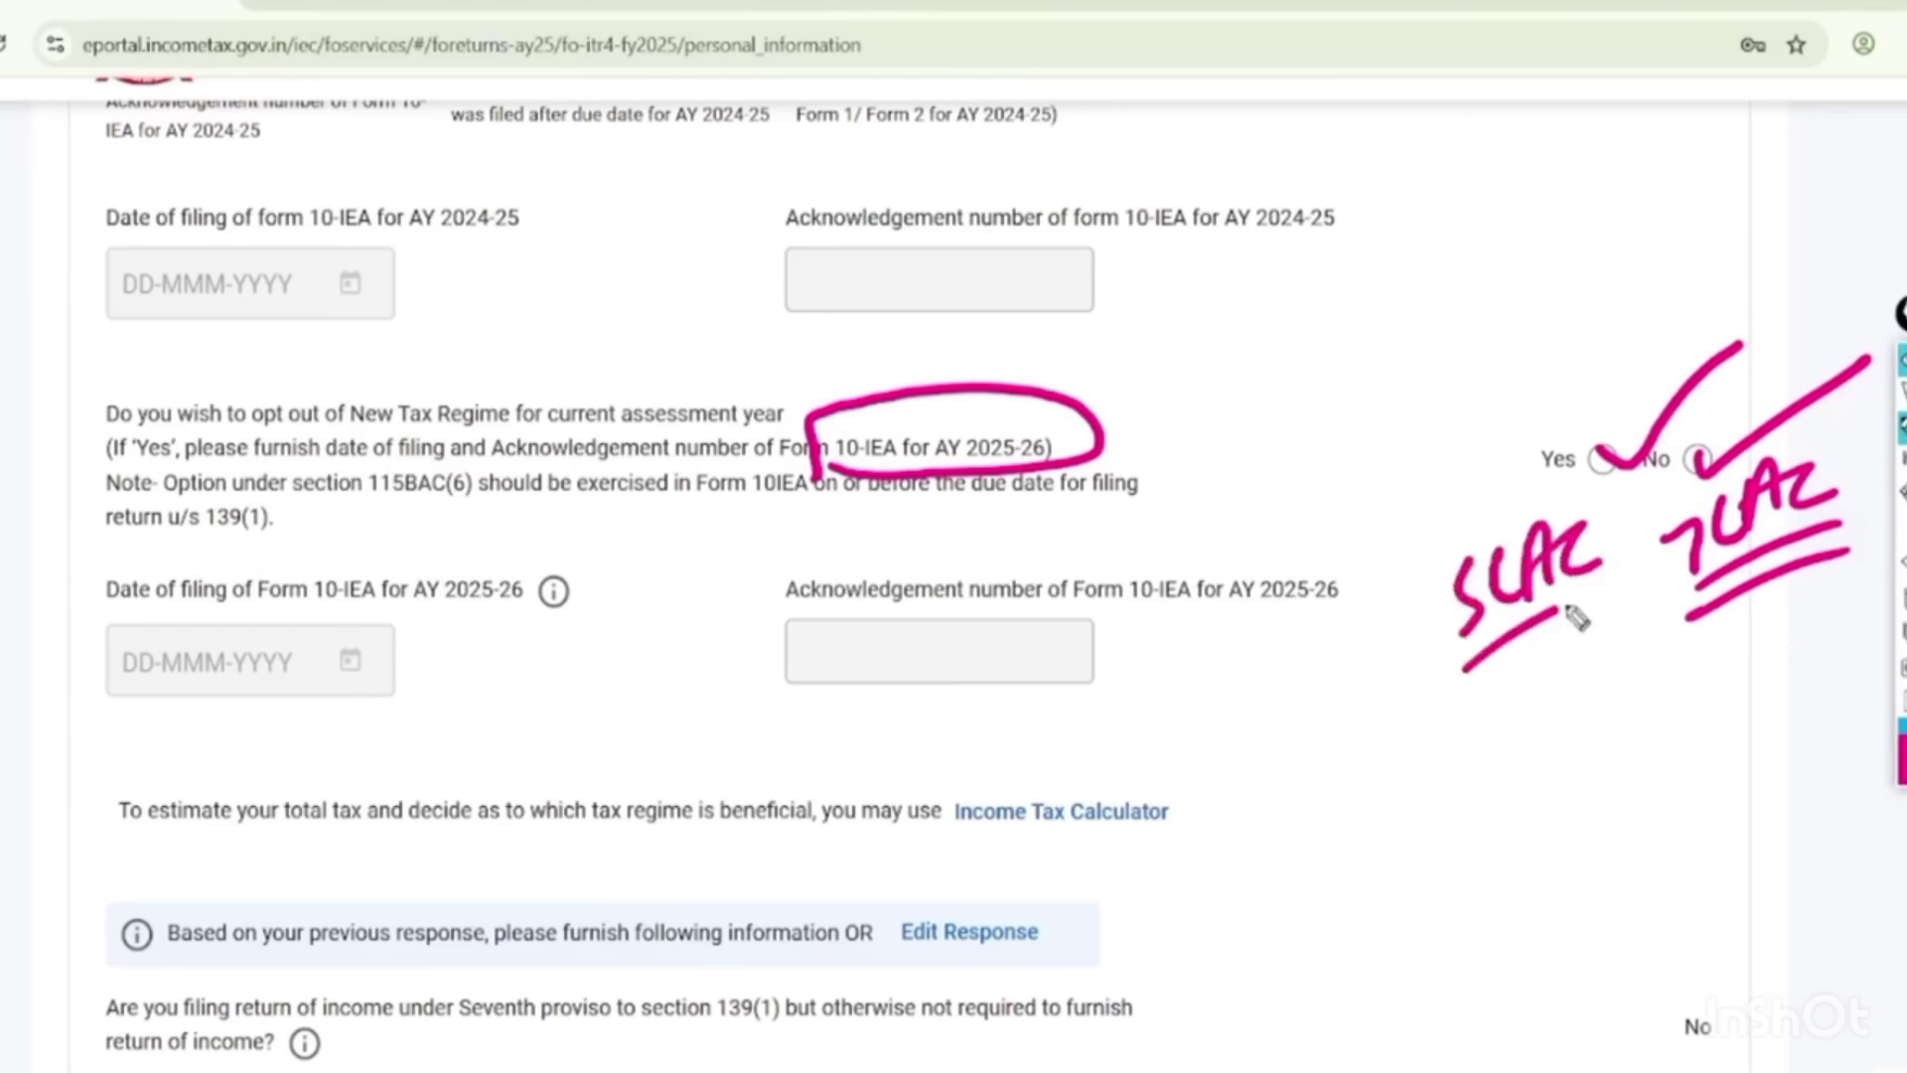
pyautogui.moveTo(1480, 687); pyautogui.dragTo(1556, 644)
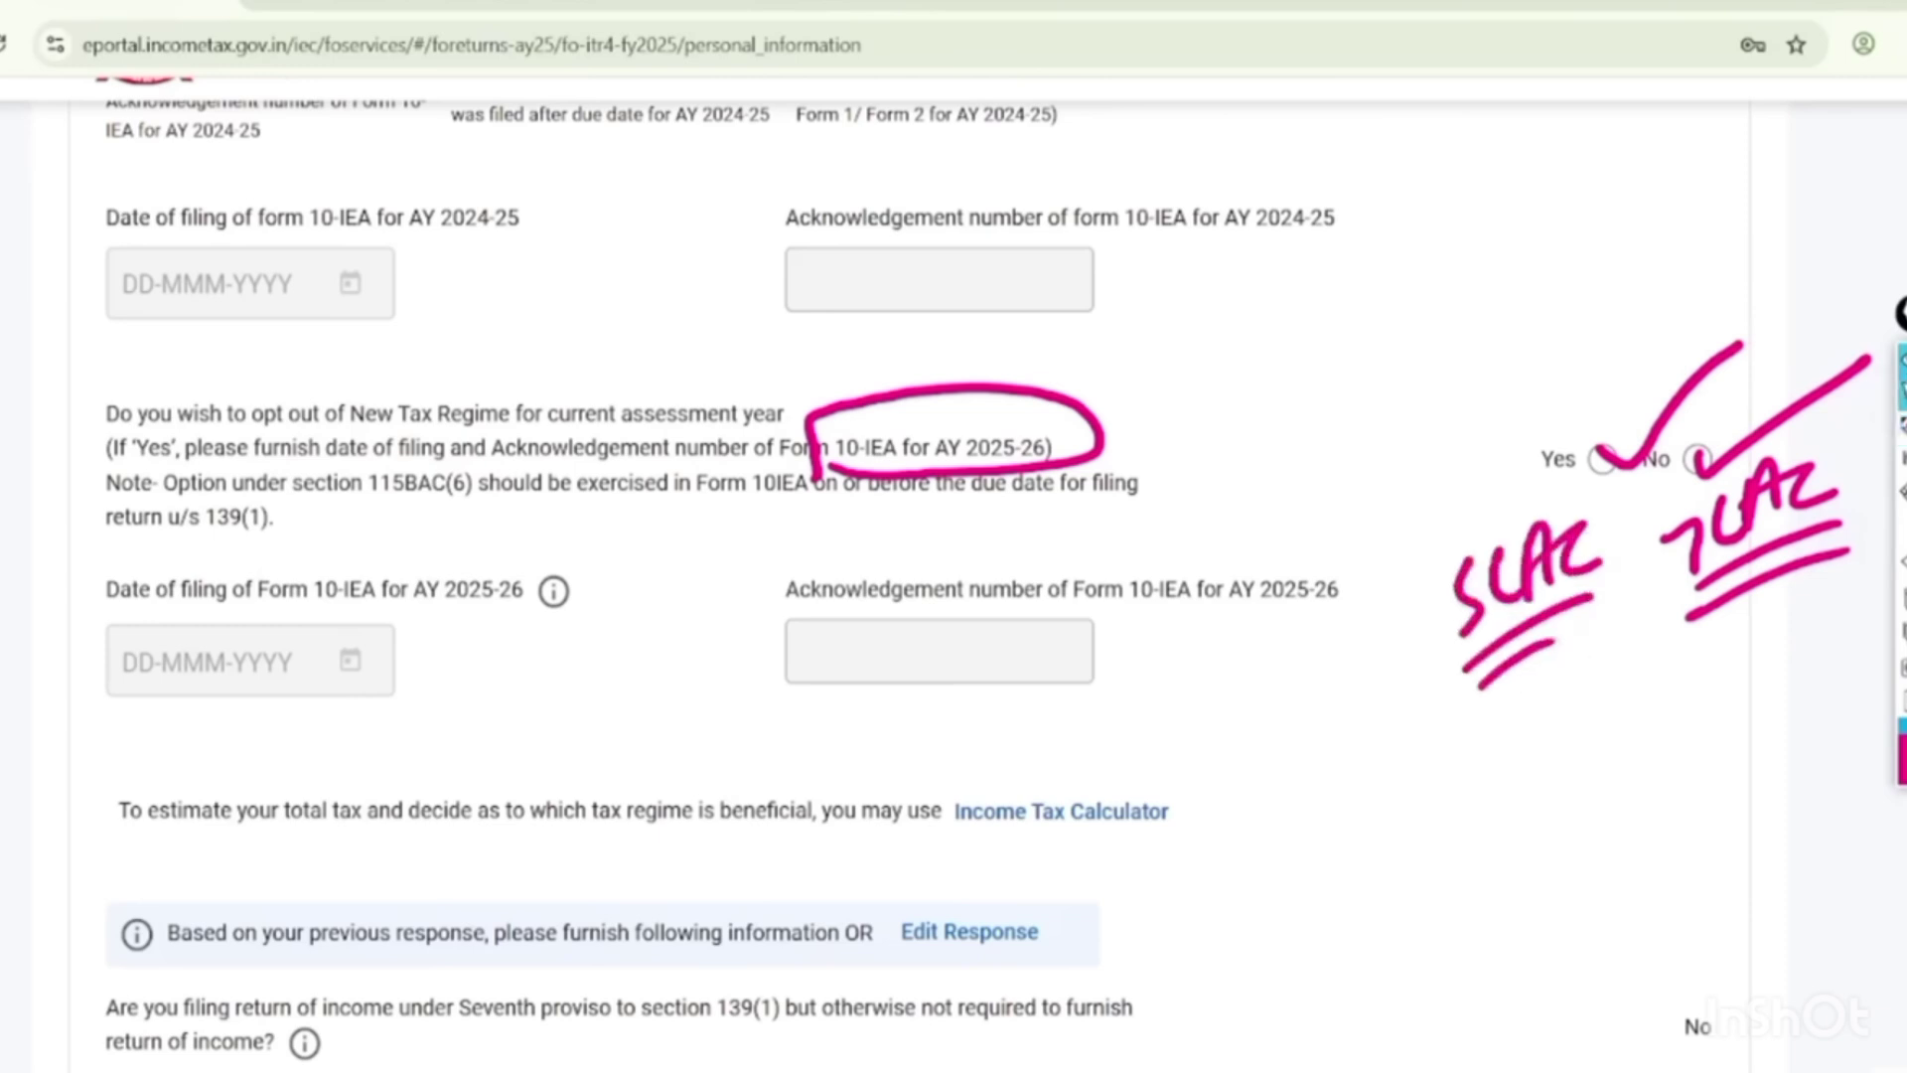
pyautogui.hotkey('ctrl', 'shift', '7')
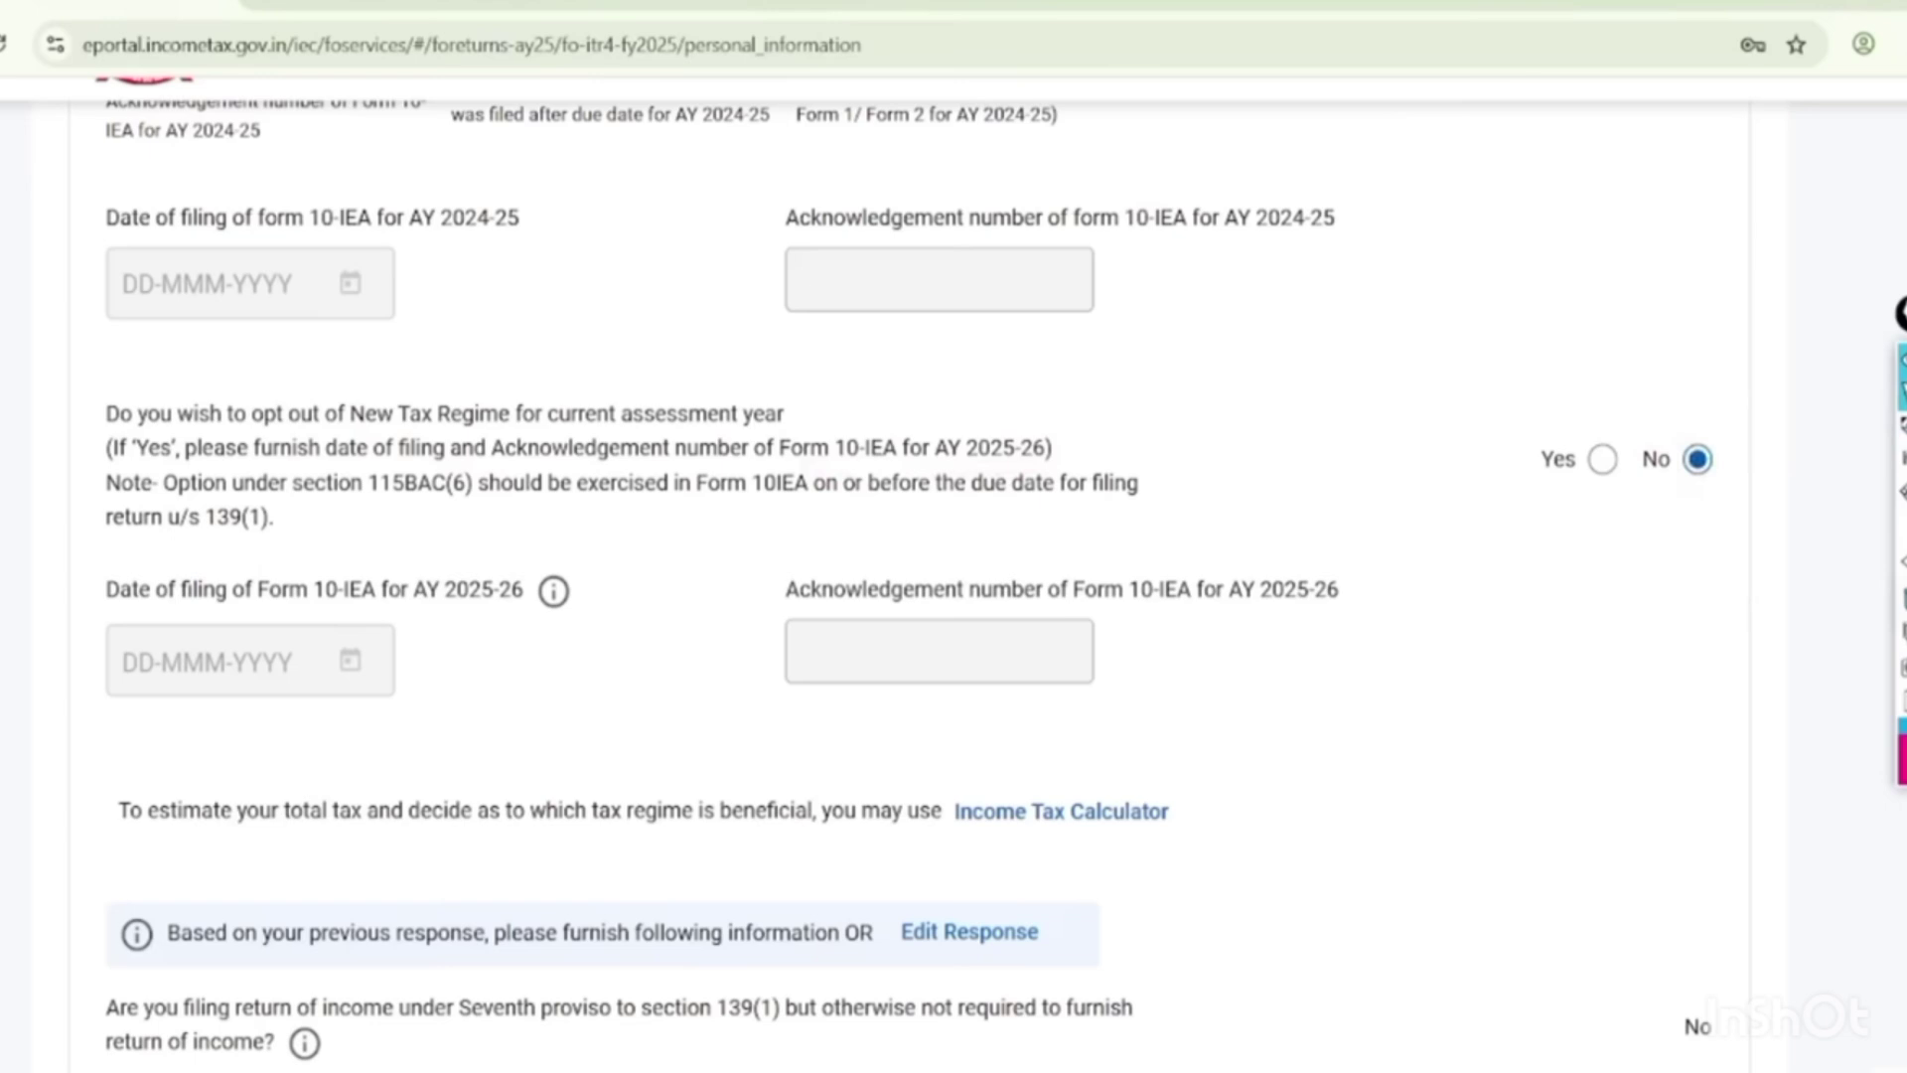
# Expand Bank Details, review the account nominated for refund, and confirm the Personal Information schedule.
pyautogui.scroll(-8, 894, 546)
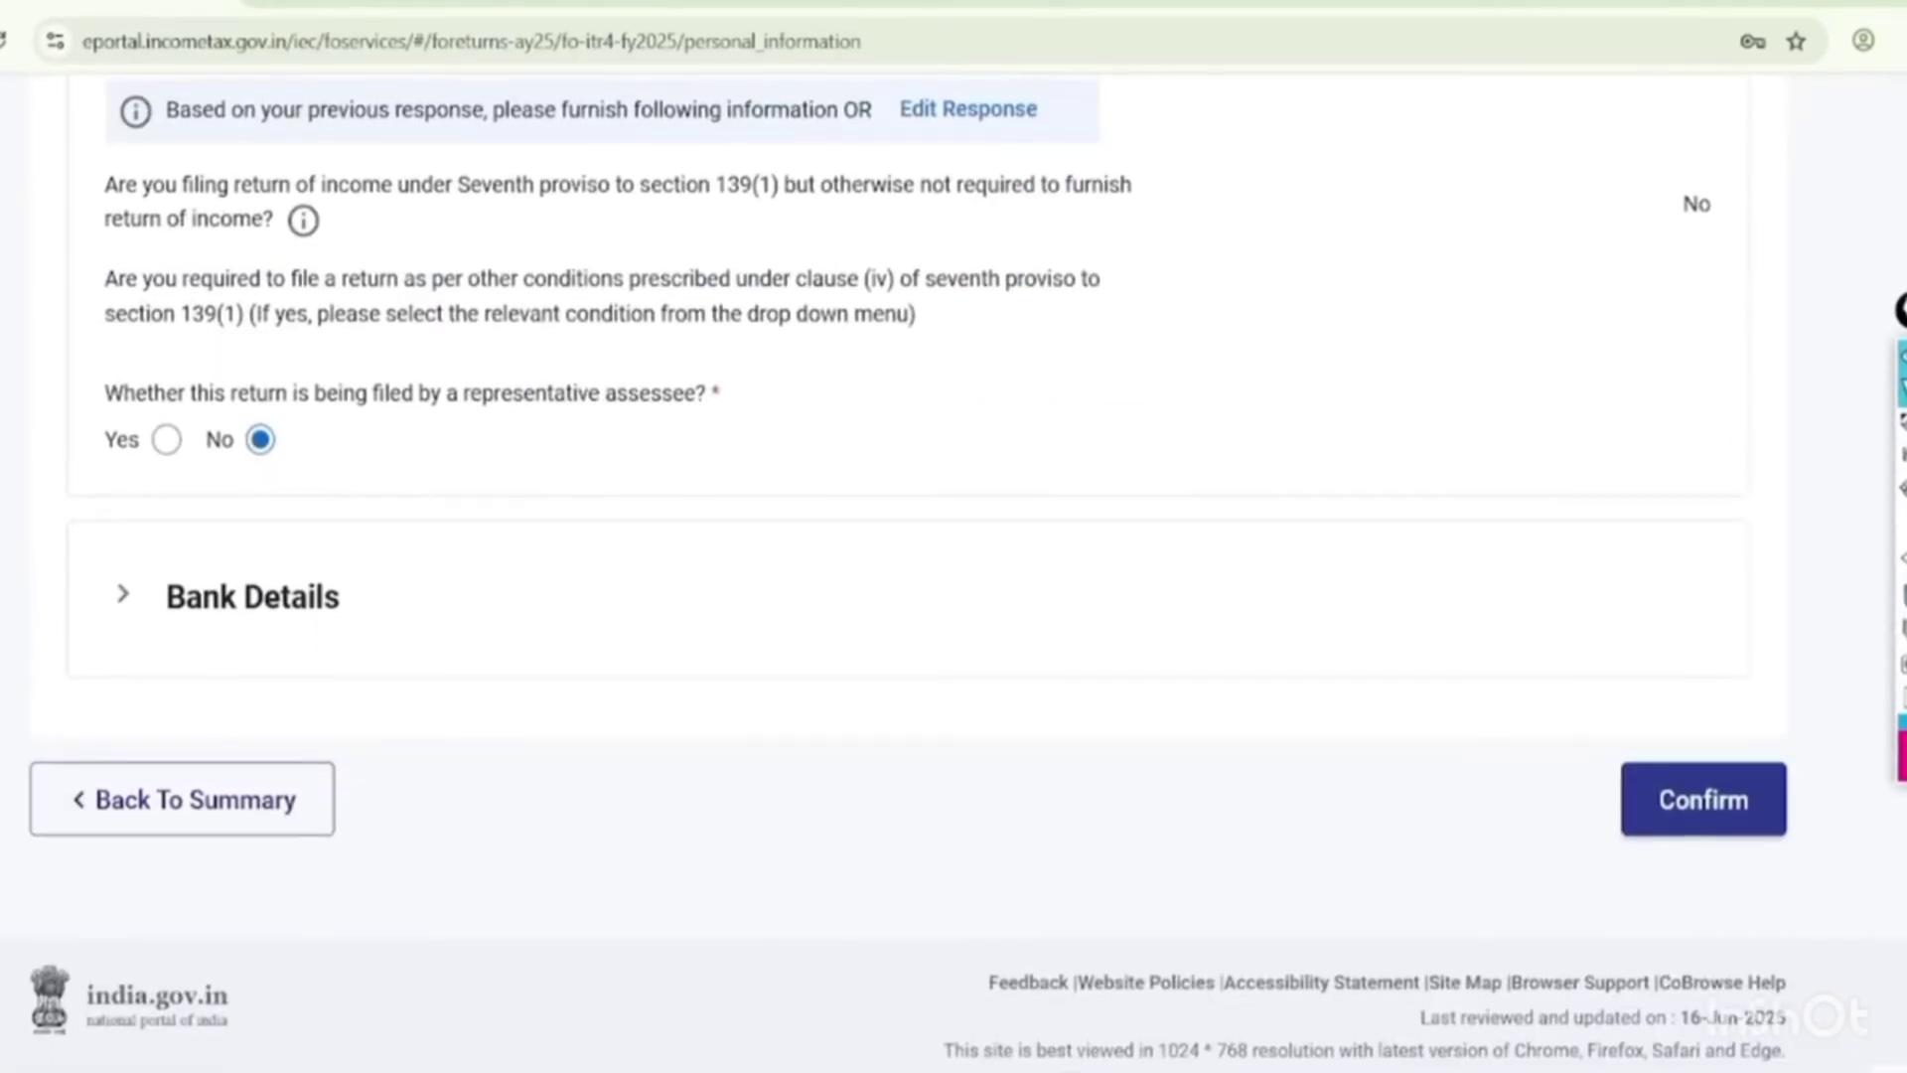
pyautogui.click(252, 596)
pyautogui.scroll(-5, 894, 547)
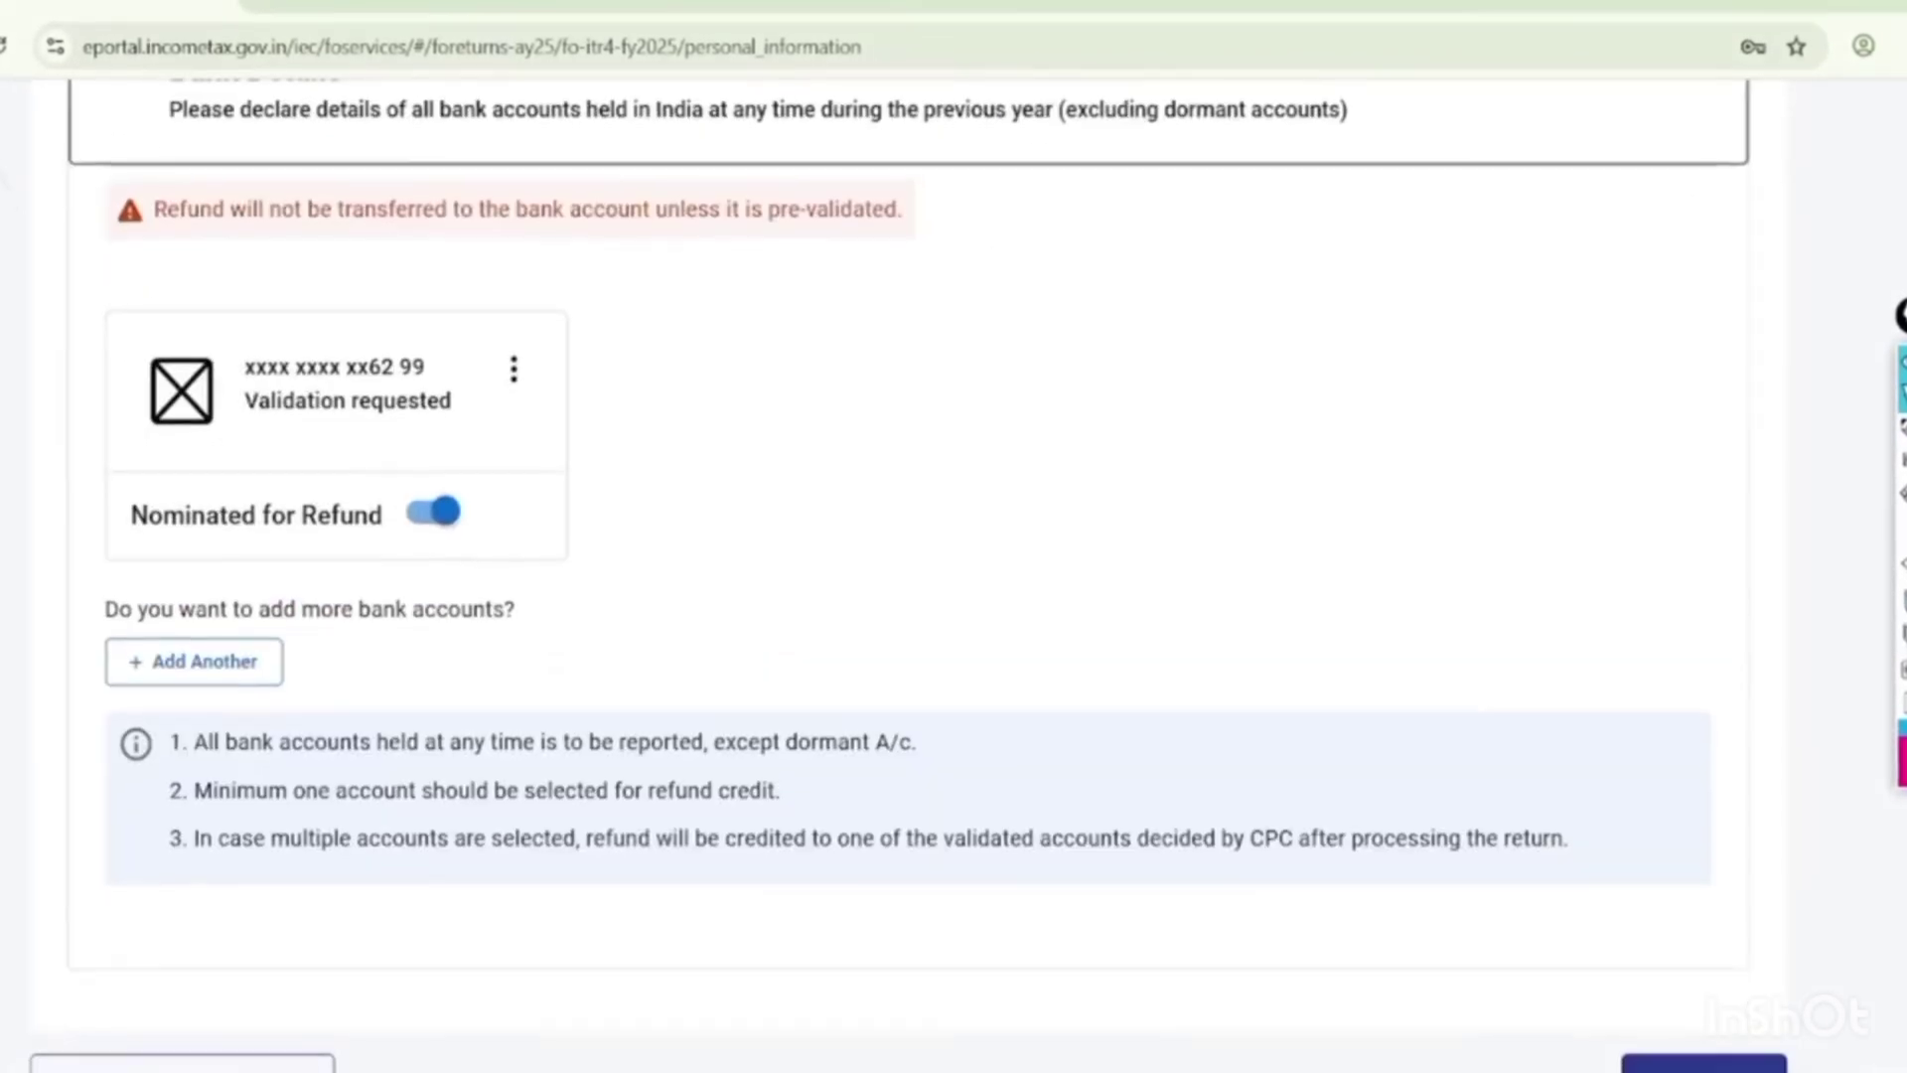
pyautogui.scroll(-1, 954, 546)
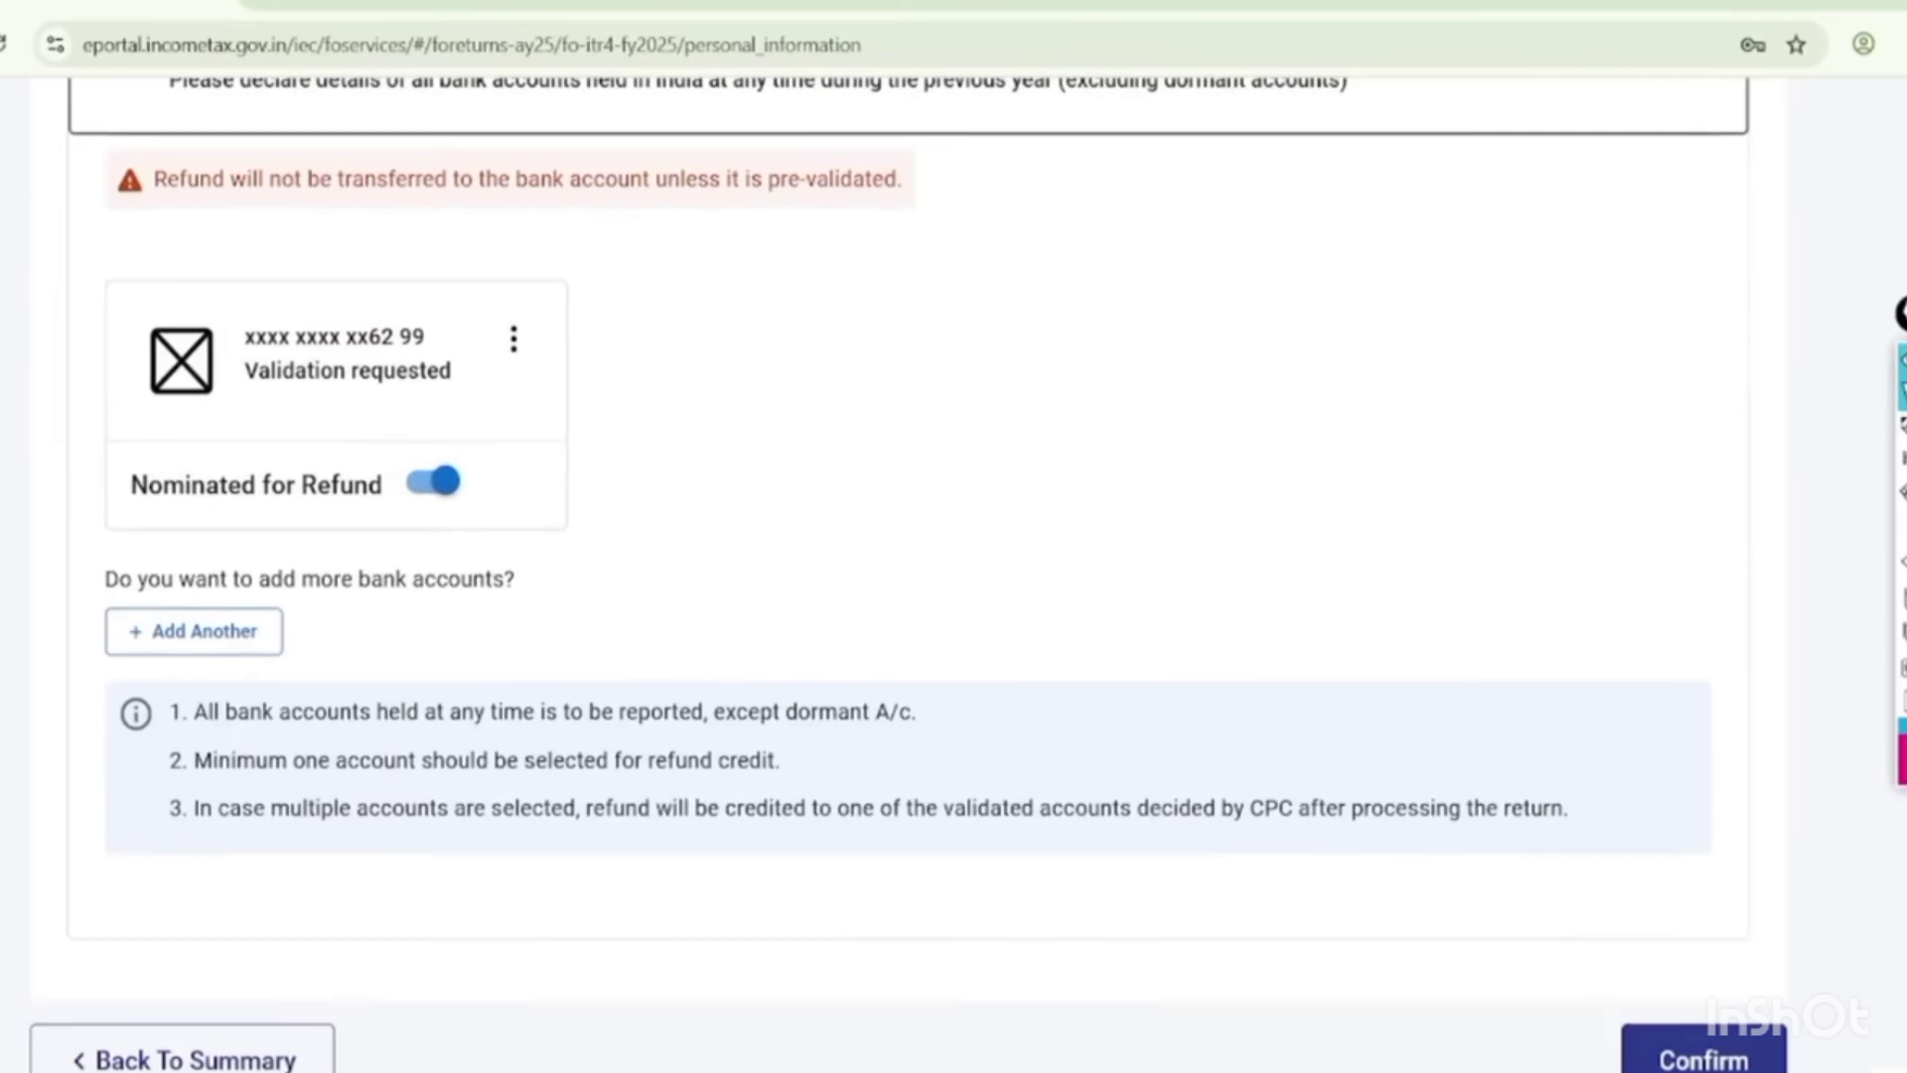
pyautogui.scroll(-2, 1702, 894)
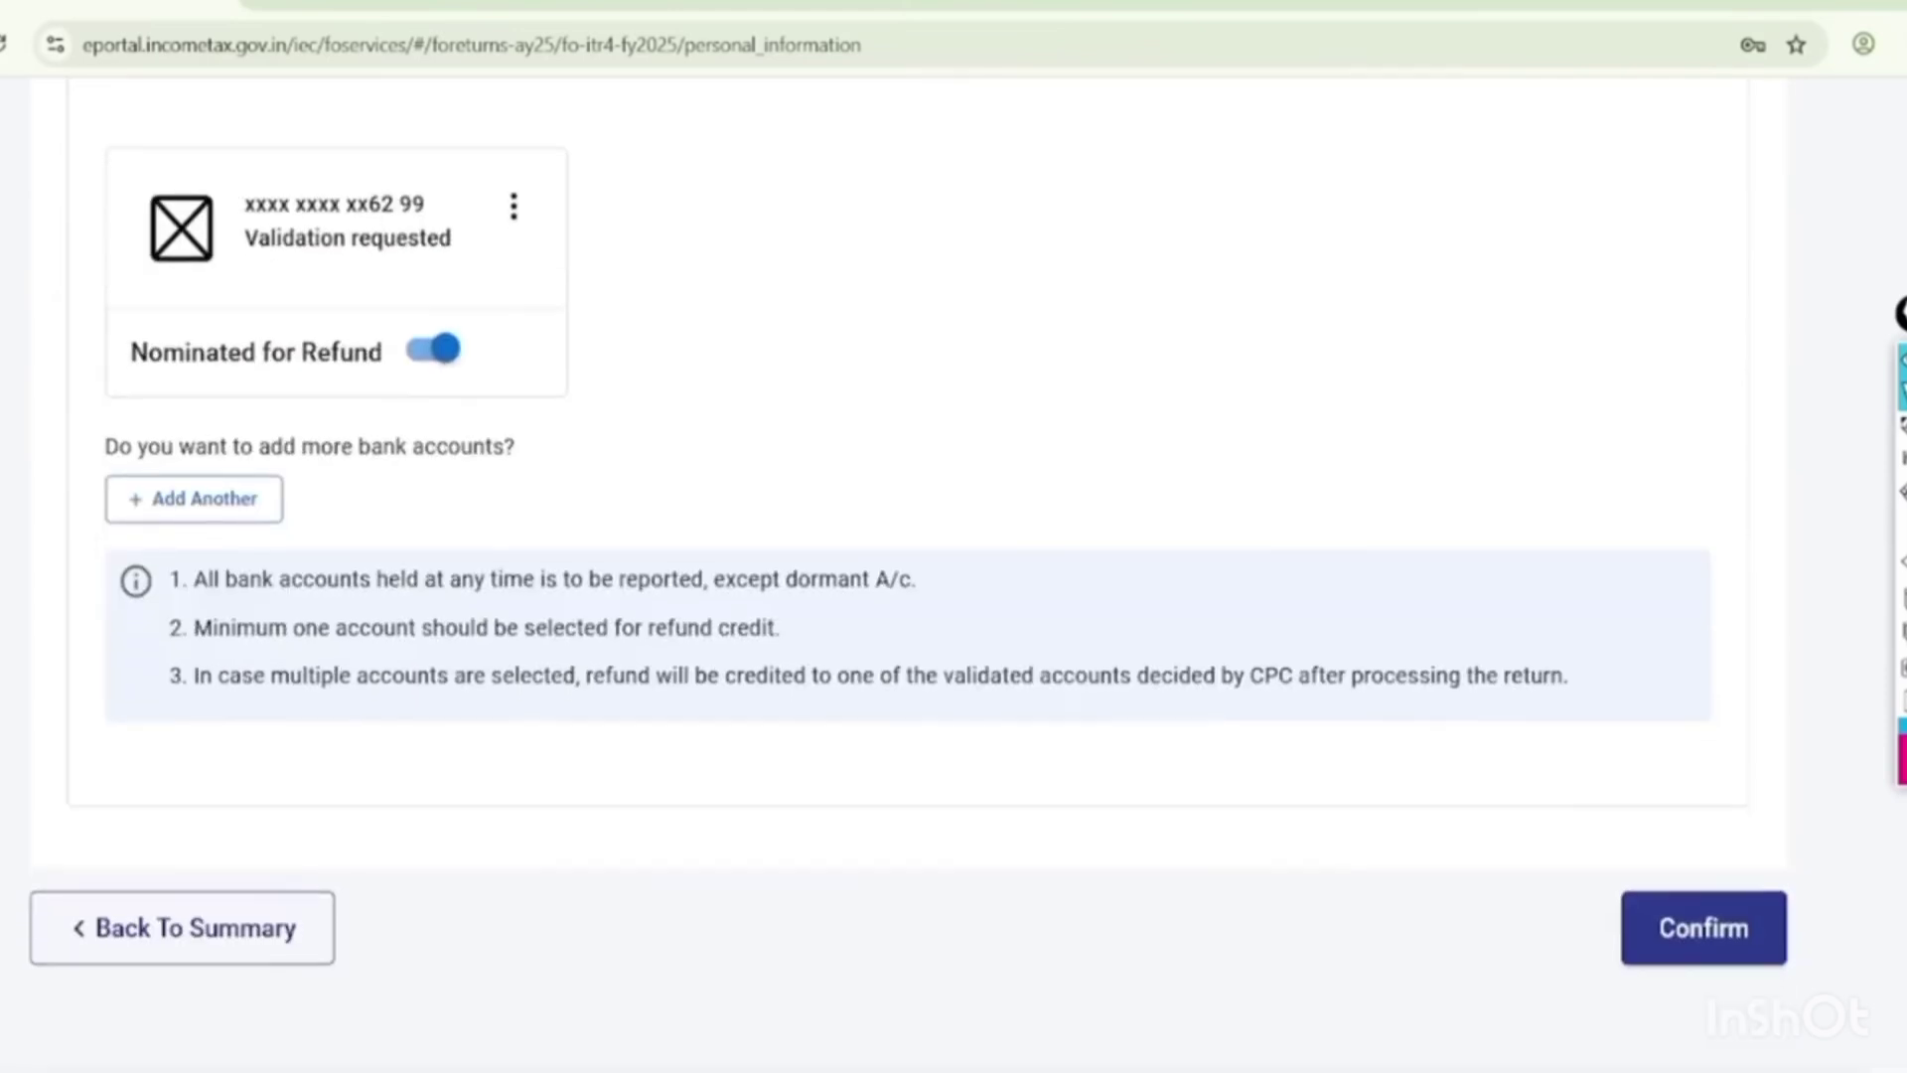
pyautogui.click(1702, 919)
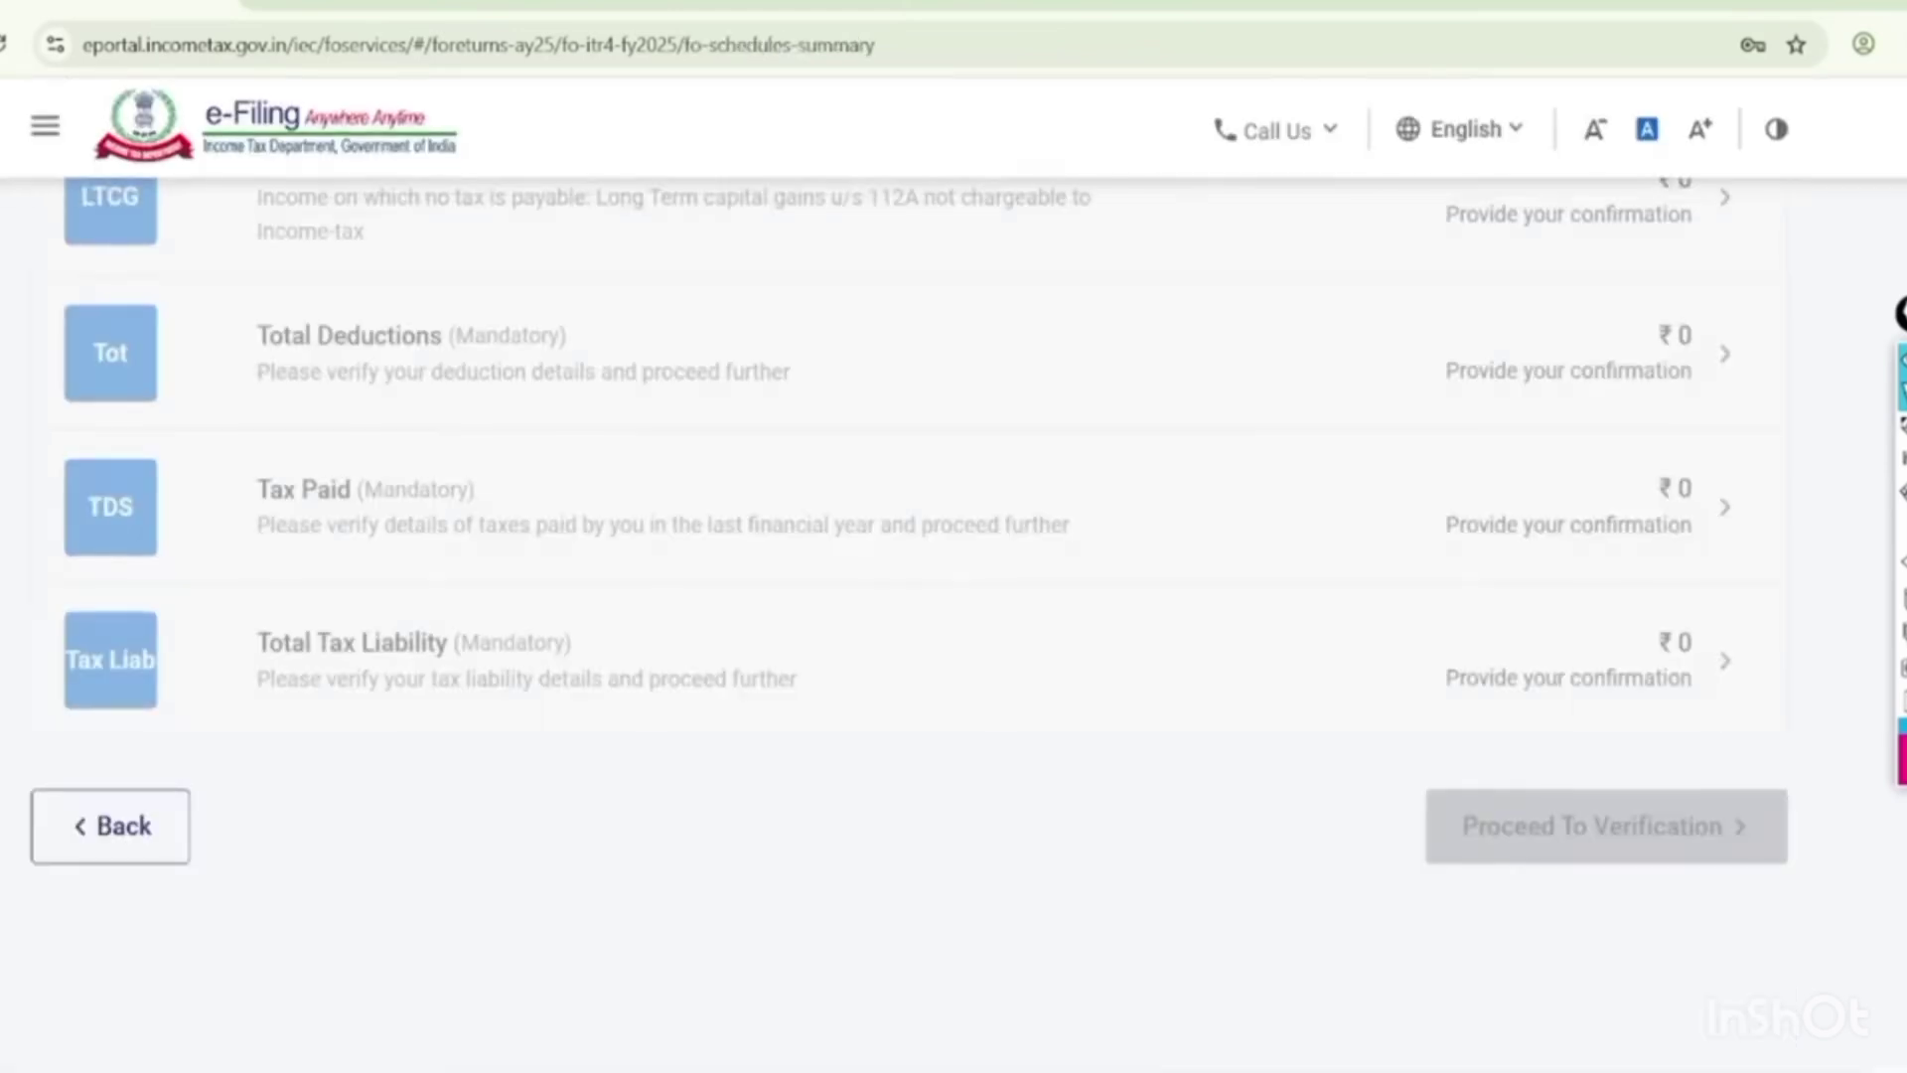
# Open the Gross Total Income schedule and go to section B1, Income from Business & Profession.
pyautogui.scroll(3, 953, 616)
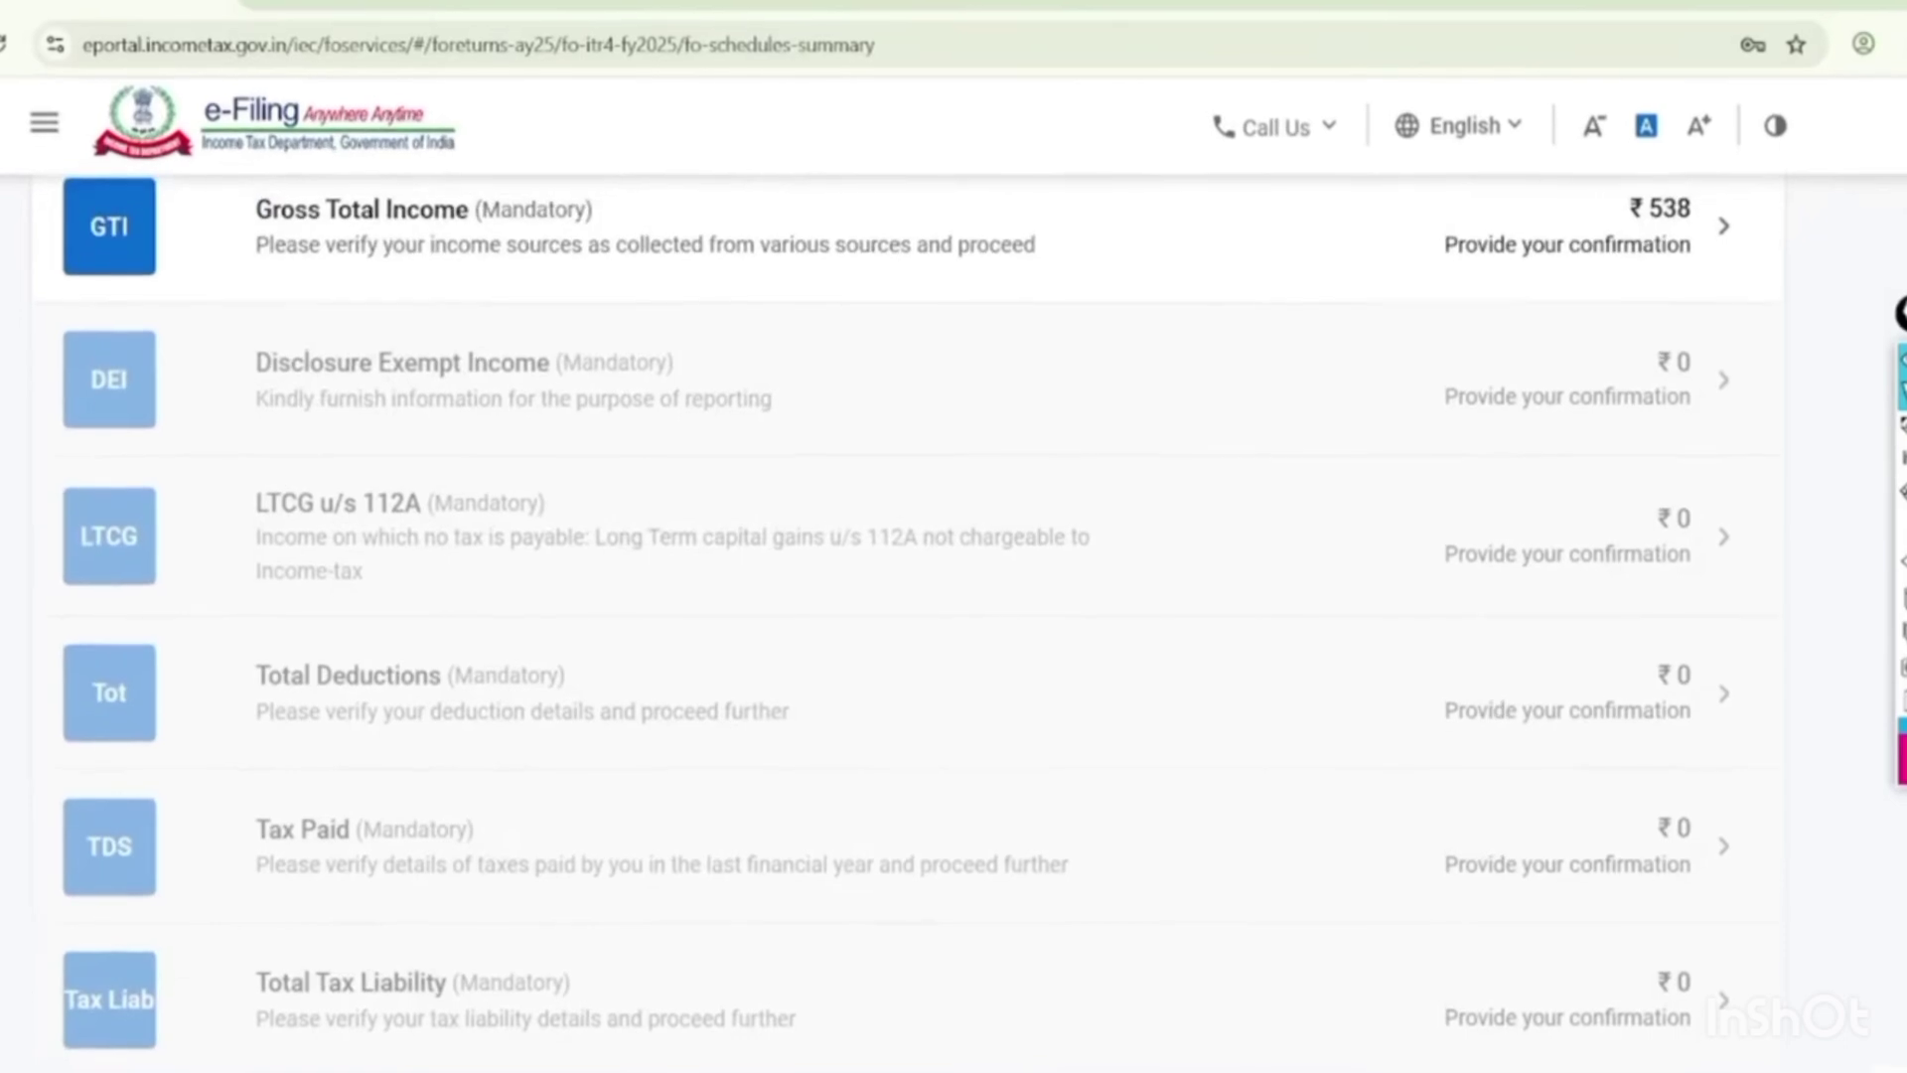
pyautogui.click(954, 226)
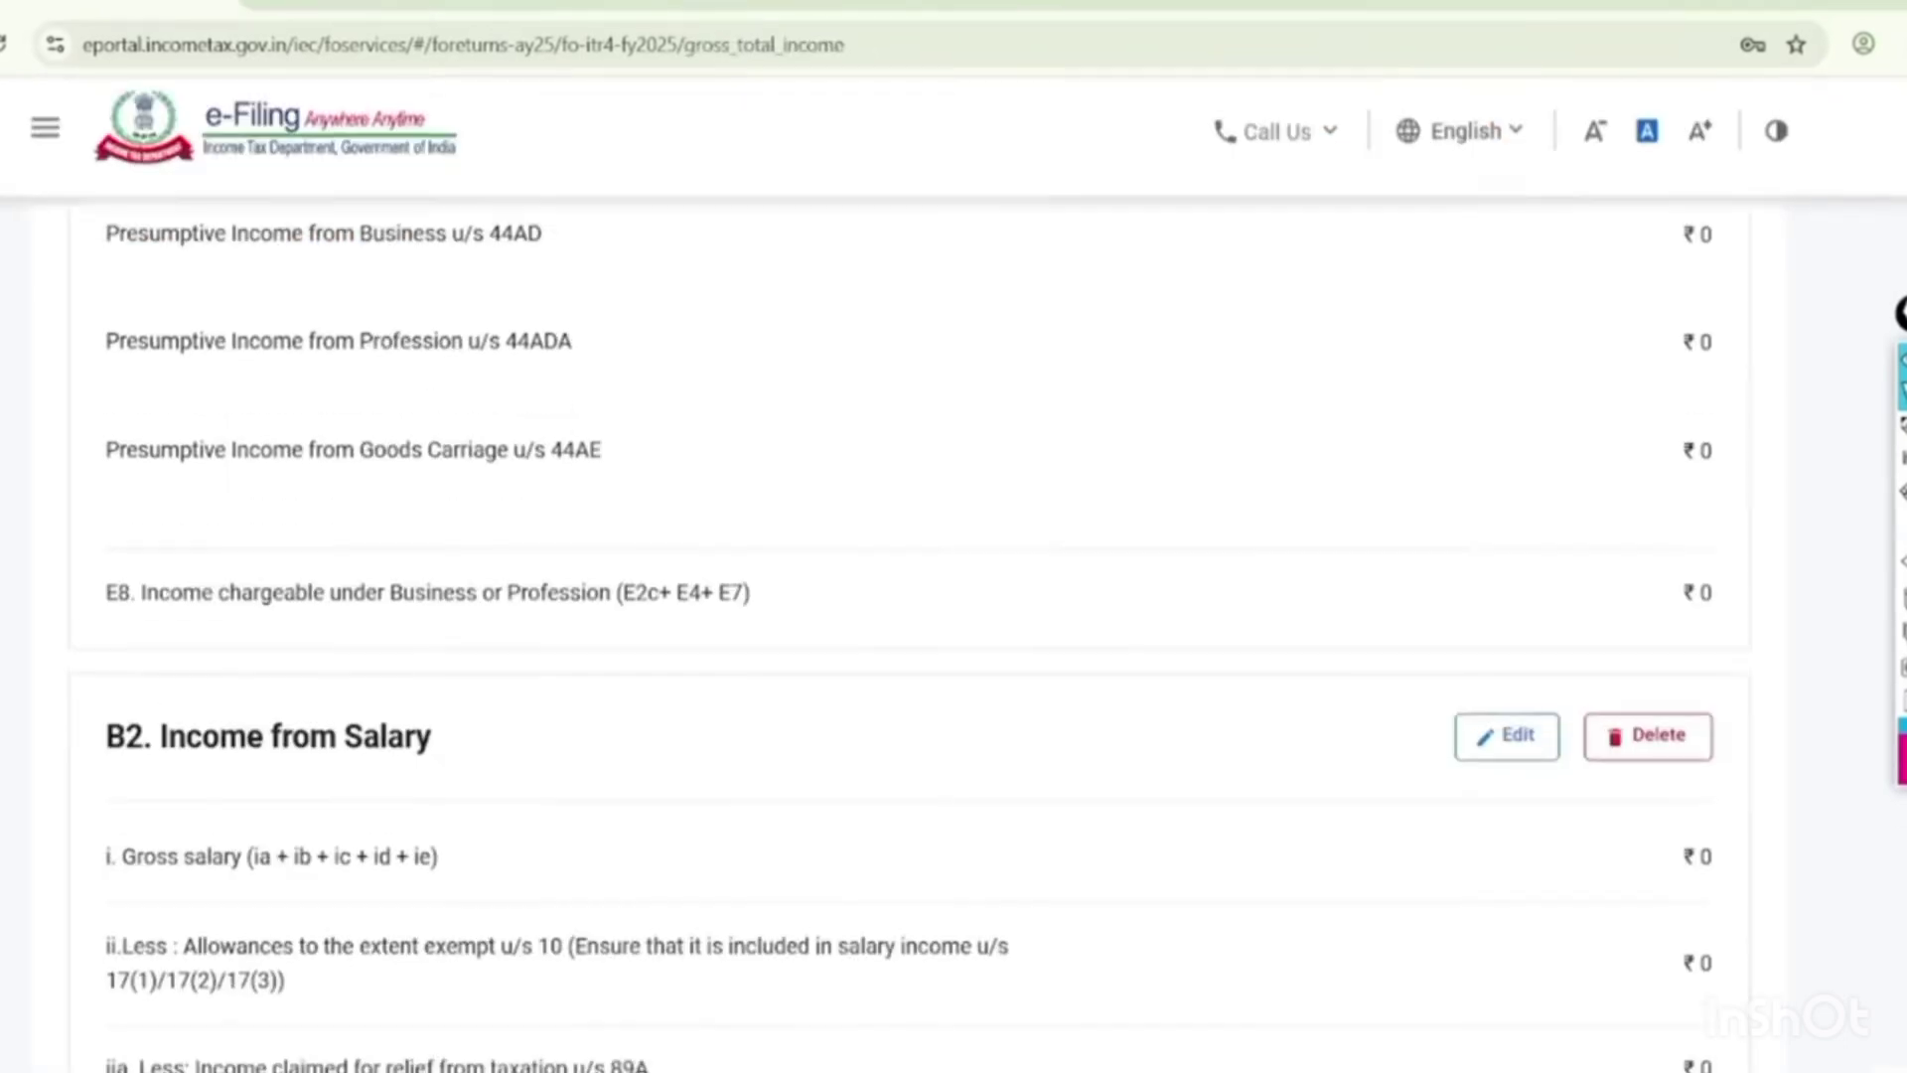
pyautogui.scroll(6, 954, 615)
pyautogui.scroll(-2, 954, 616)
pyautogui.scroll(-1, 954, 596)
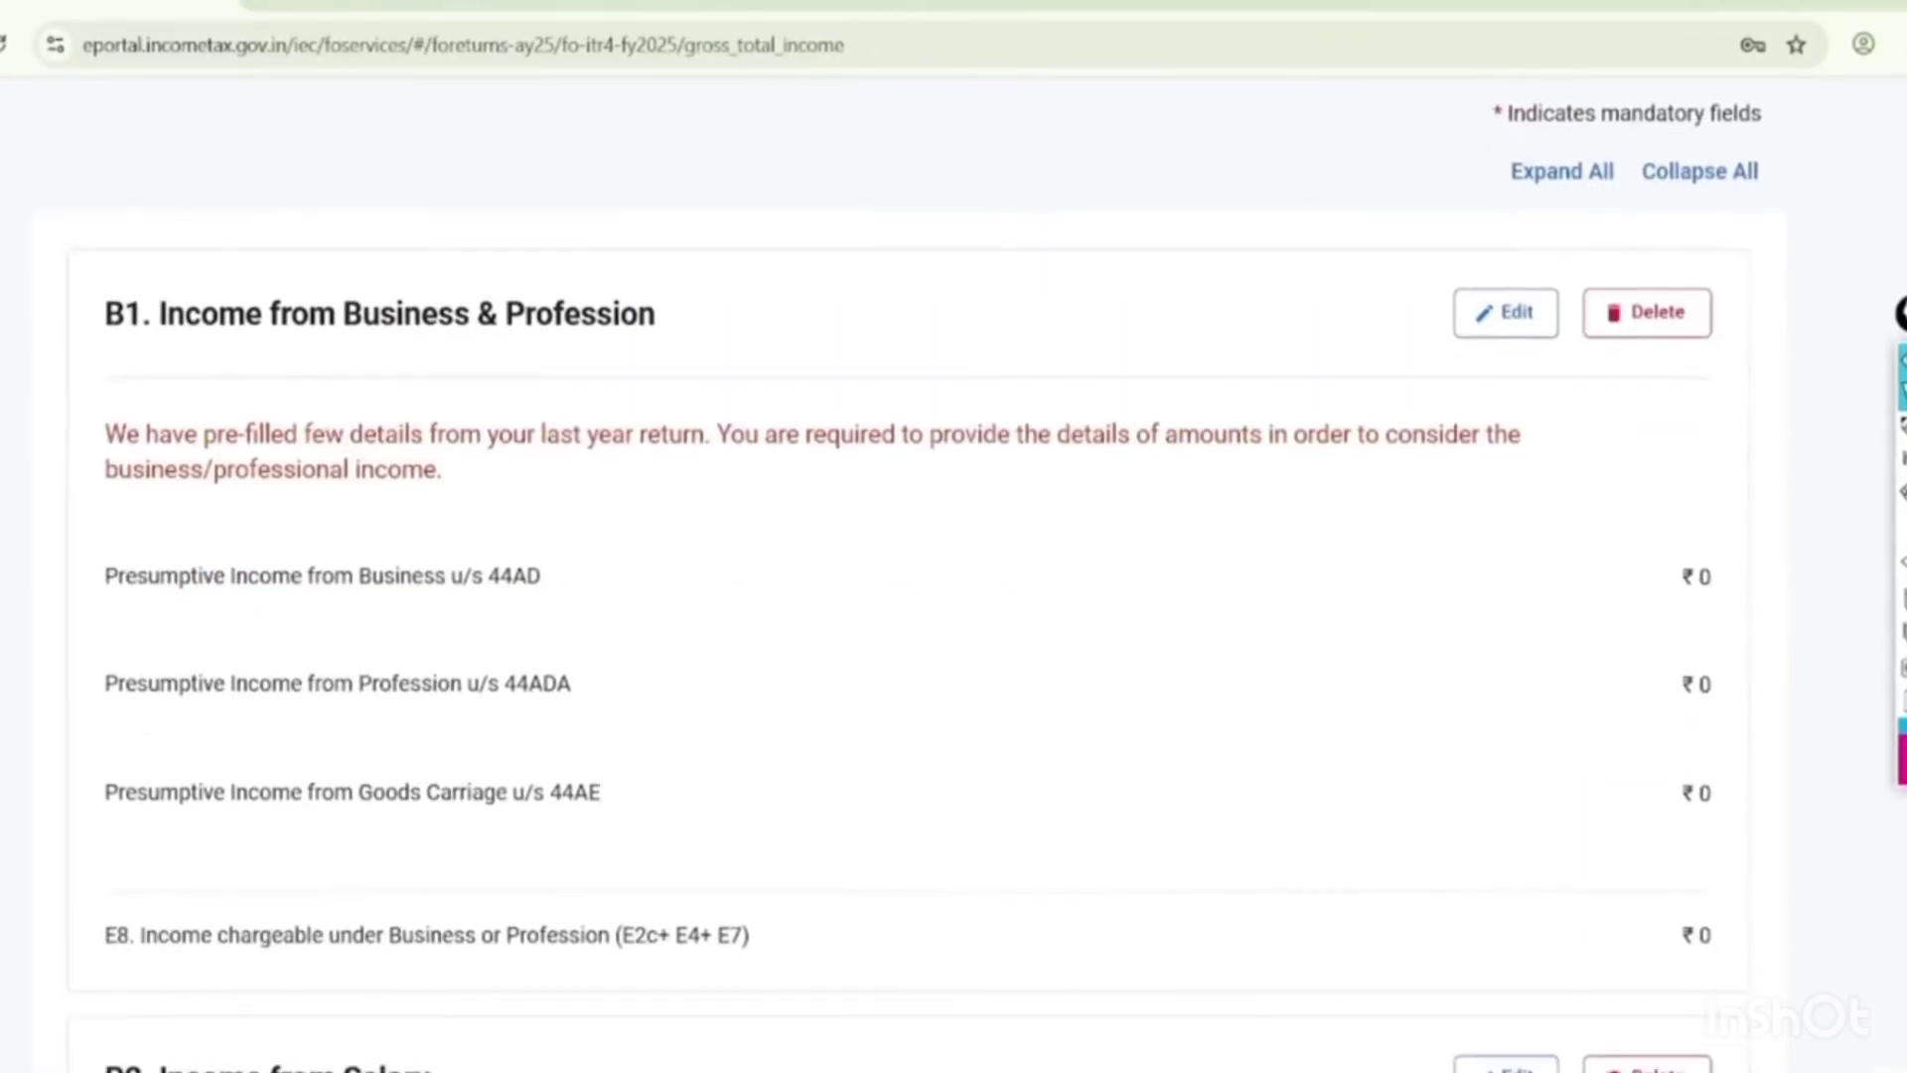
# Circle the B1 Income from Business & Profession heading and its edit option, clear the marks, and open B1 for editing.
pyautogui.moveTo(760, 241)
pyautogui.mouseDown()
pyautogui.moveTo(617, 188)
pyautogui.moveTo(93, 396)
pyautogui.moveTo(692, 191)
pyautogui.mouseUp()
pyautogui.moveTo(1539, 227)
pyautogui.mouseDown()
pyautogui.moveTo(1490, 413)
pyautogui.moveTo(1445, 250)
pyautogui.mouseUp()
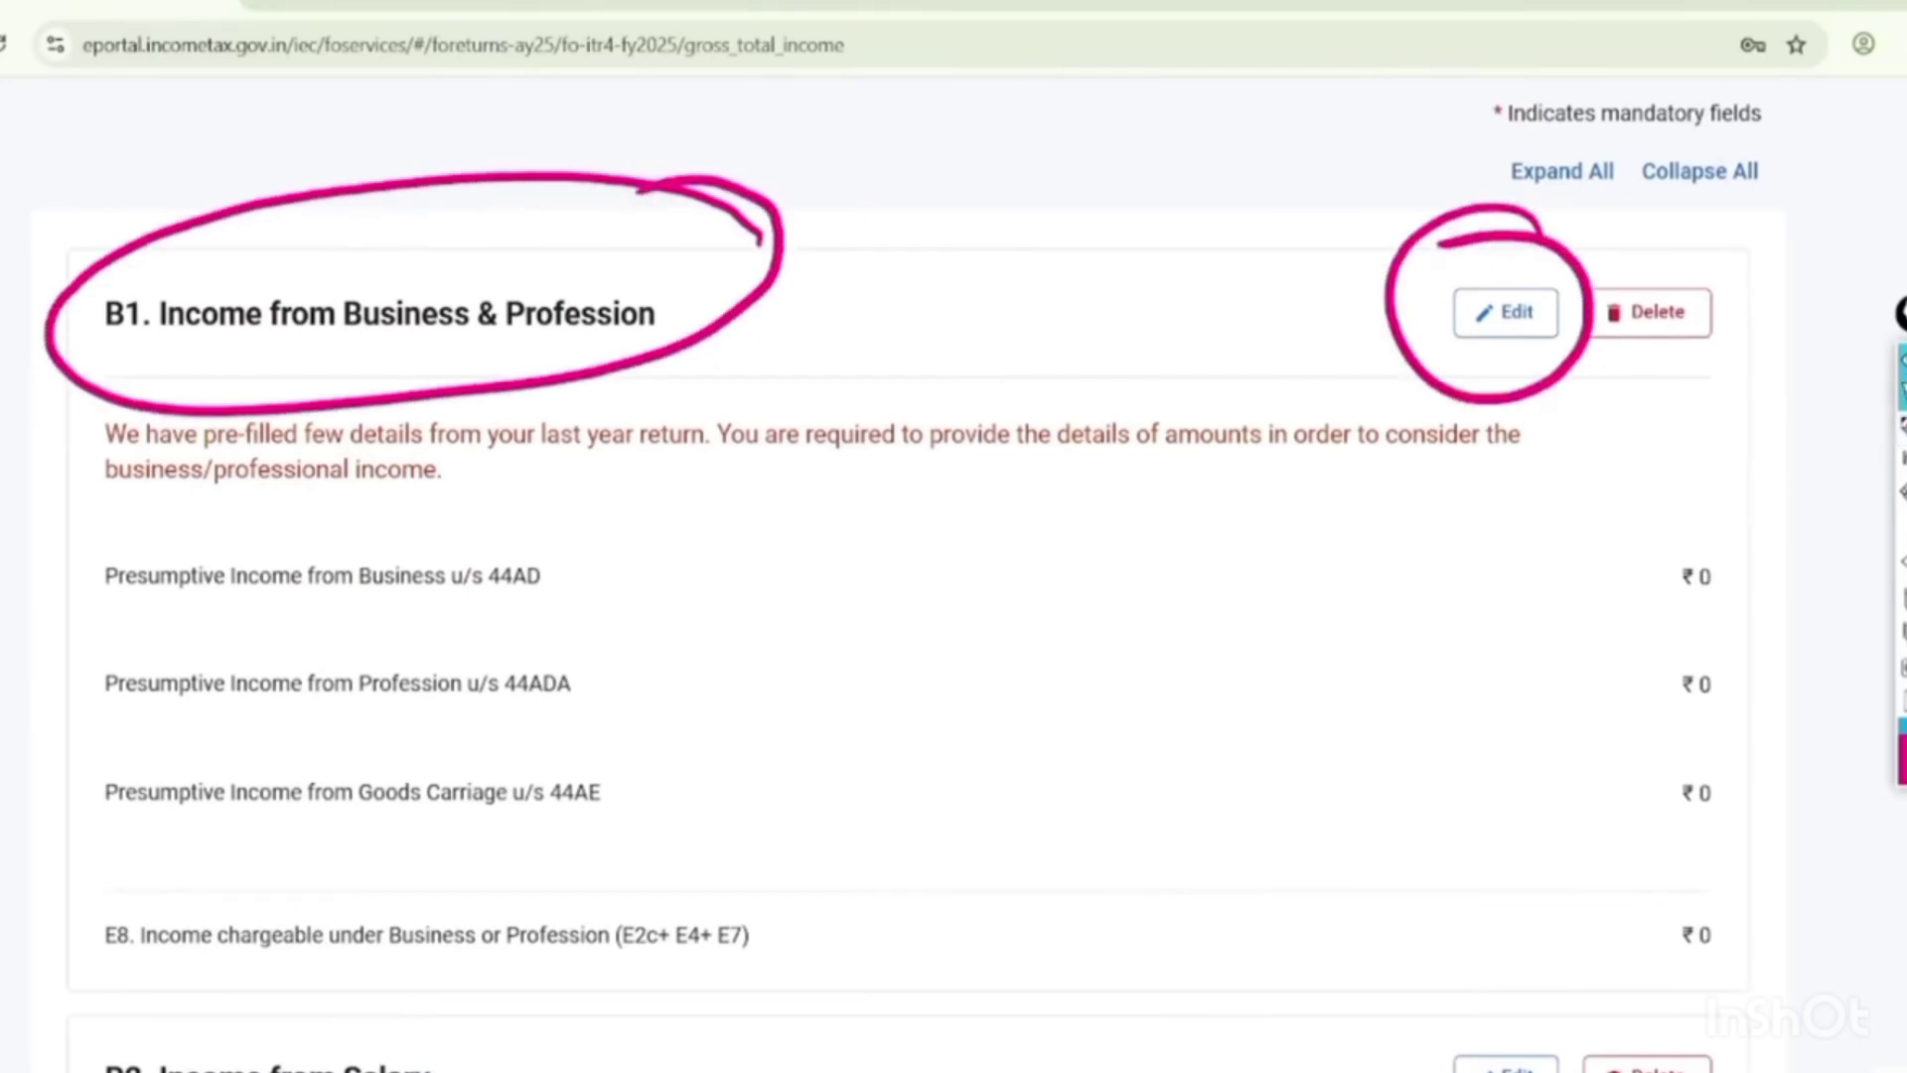
pyautogui.press('Escape')
pyautogui.click(1504, 312)
pyautogui.scroll(-4, 953, 595)
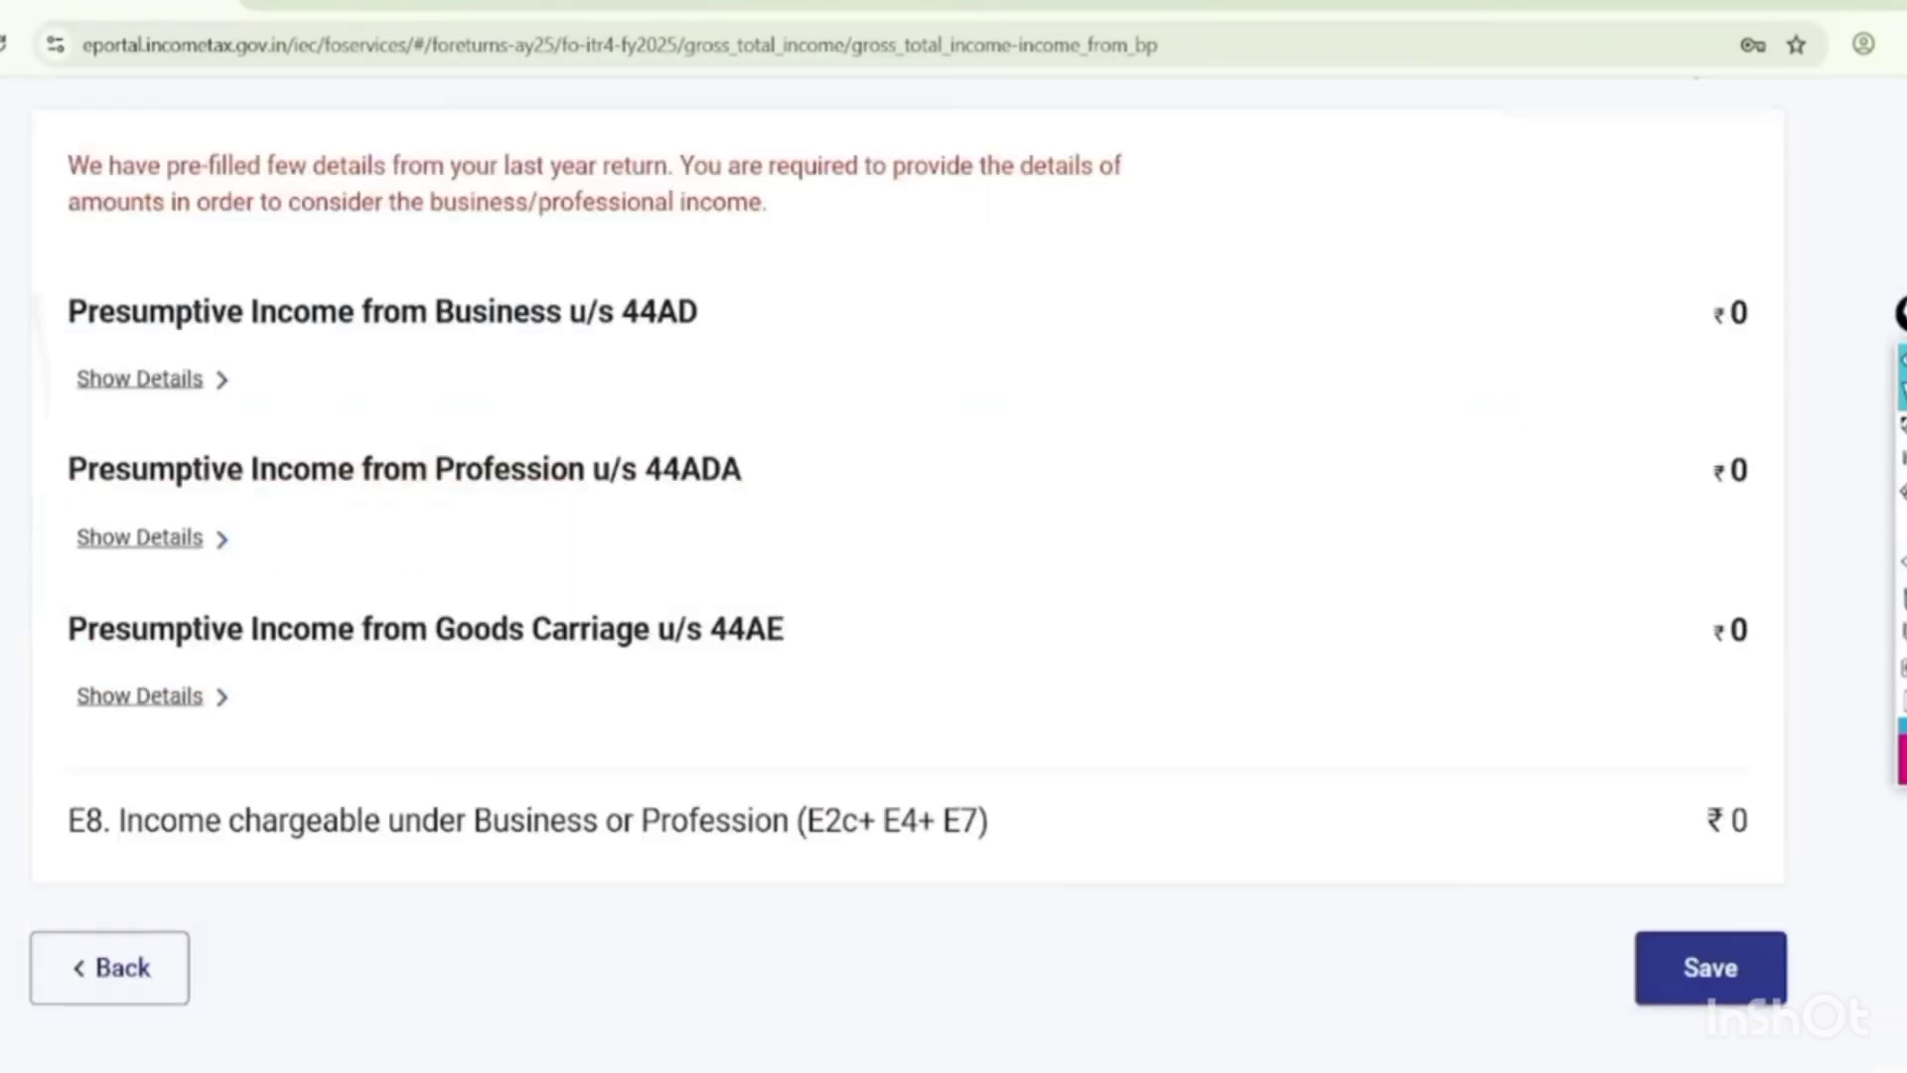
# Circle the 44AD and 44ADA section labels, draw an arrow beside 44ADA, and write "6|8" beside 44AD.
pyautogui.moveTo(1900, 427)
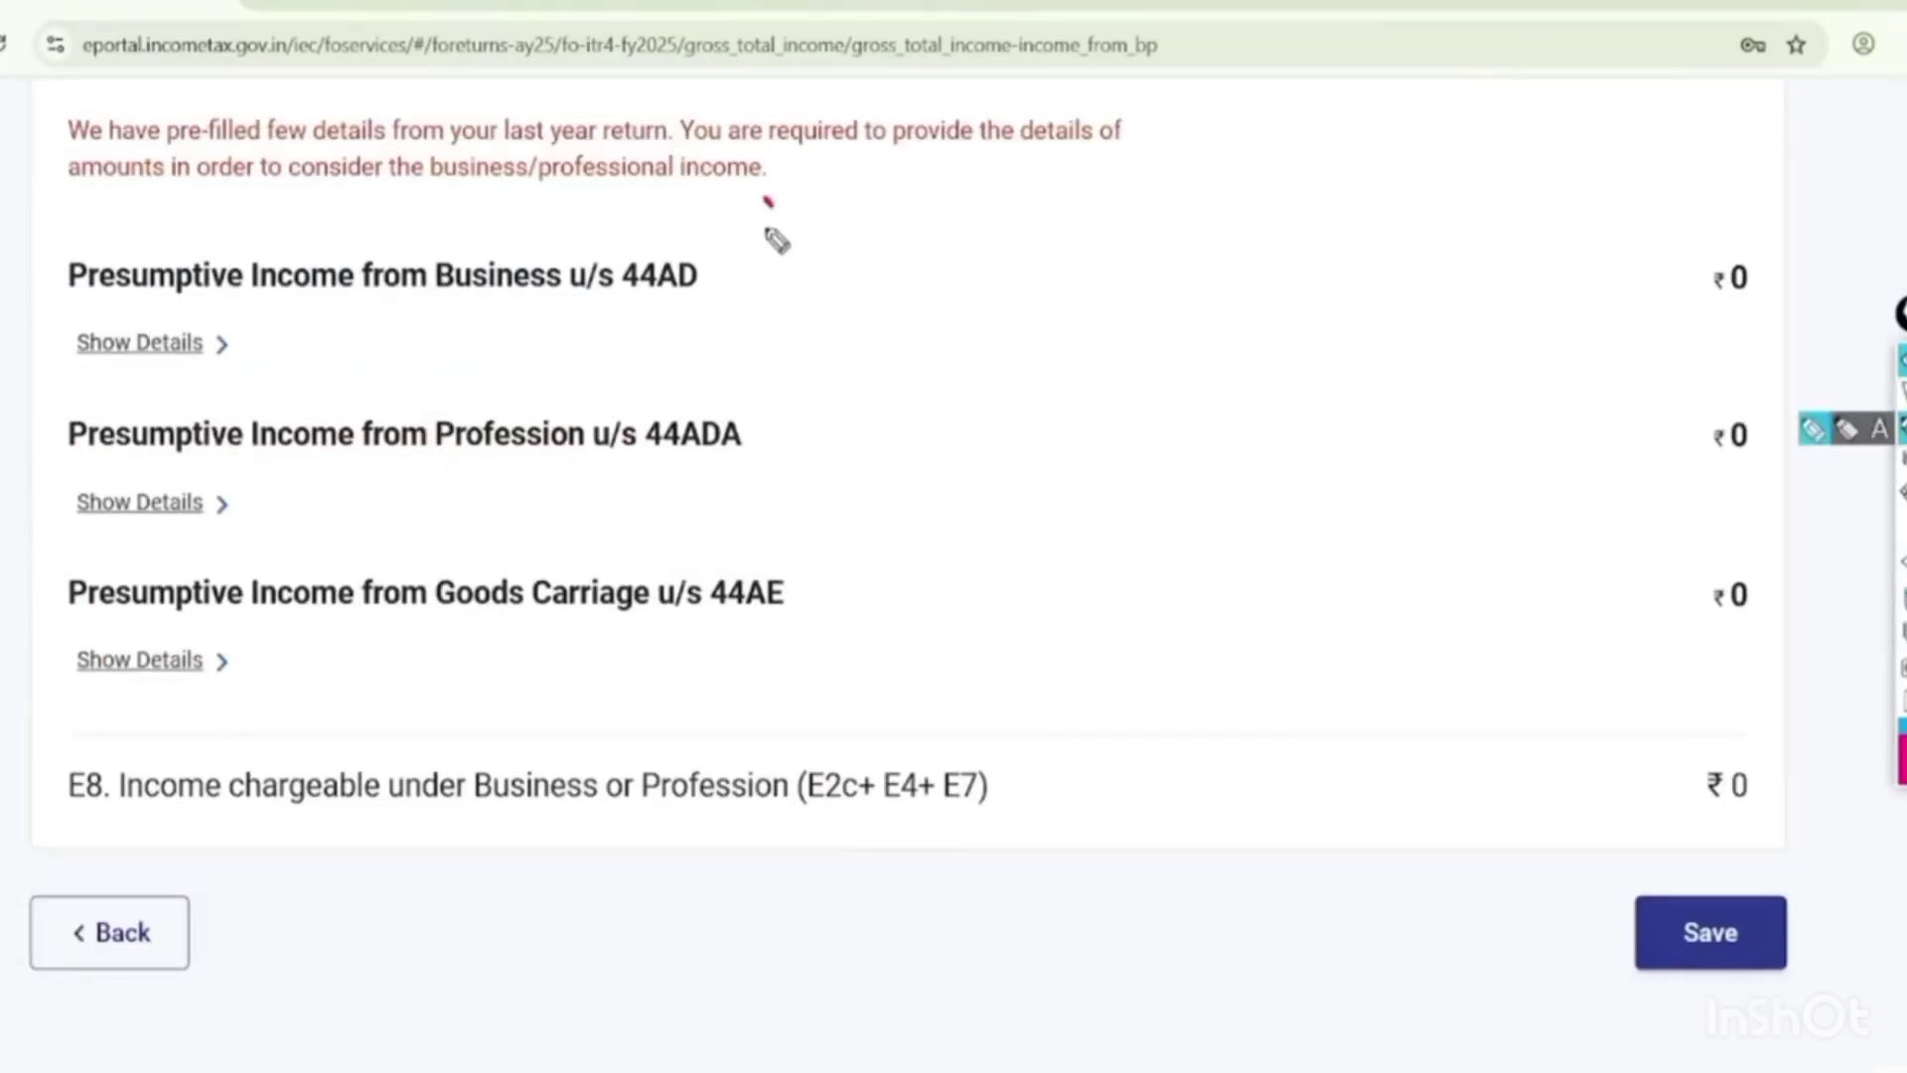
pyautogui.moveTo(775, 240)
pyautogui.mouseDown()
pyautogui.moveTo(745, 349)
pyautogui.moveTo(675, 234)
pyautogui.mouseUp()
pyautogui.moveTo(802, 415)
pyautogui.mouseDown()
pyautogui.moveTo(630, 413)
pyautogui.moveTo(818, 393)
pyautogui.moveTo(738, 383)
pyautogui.mouseUp()
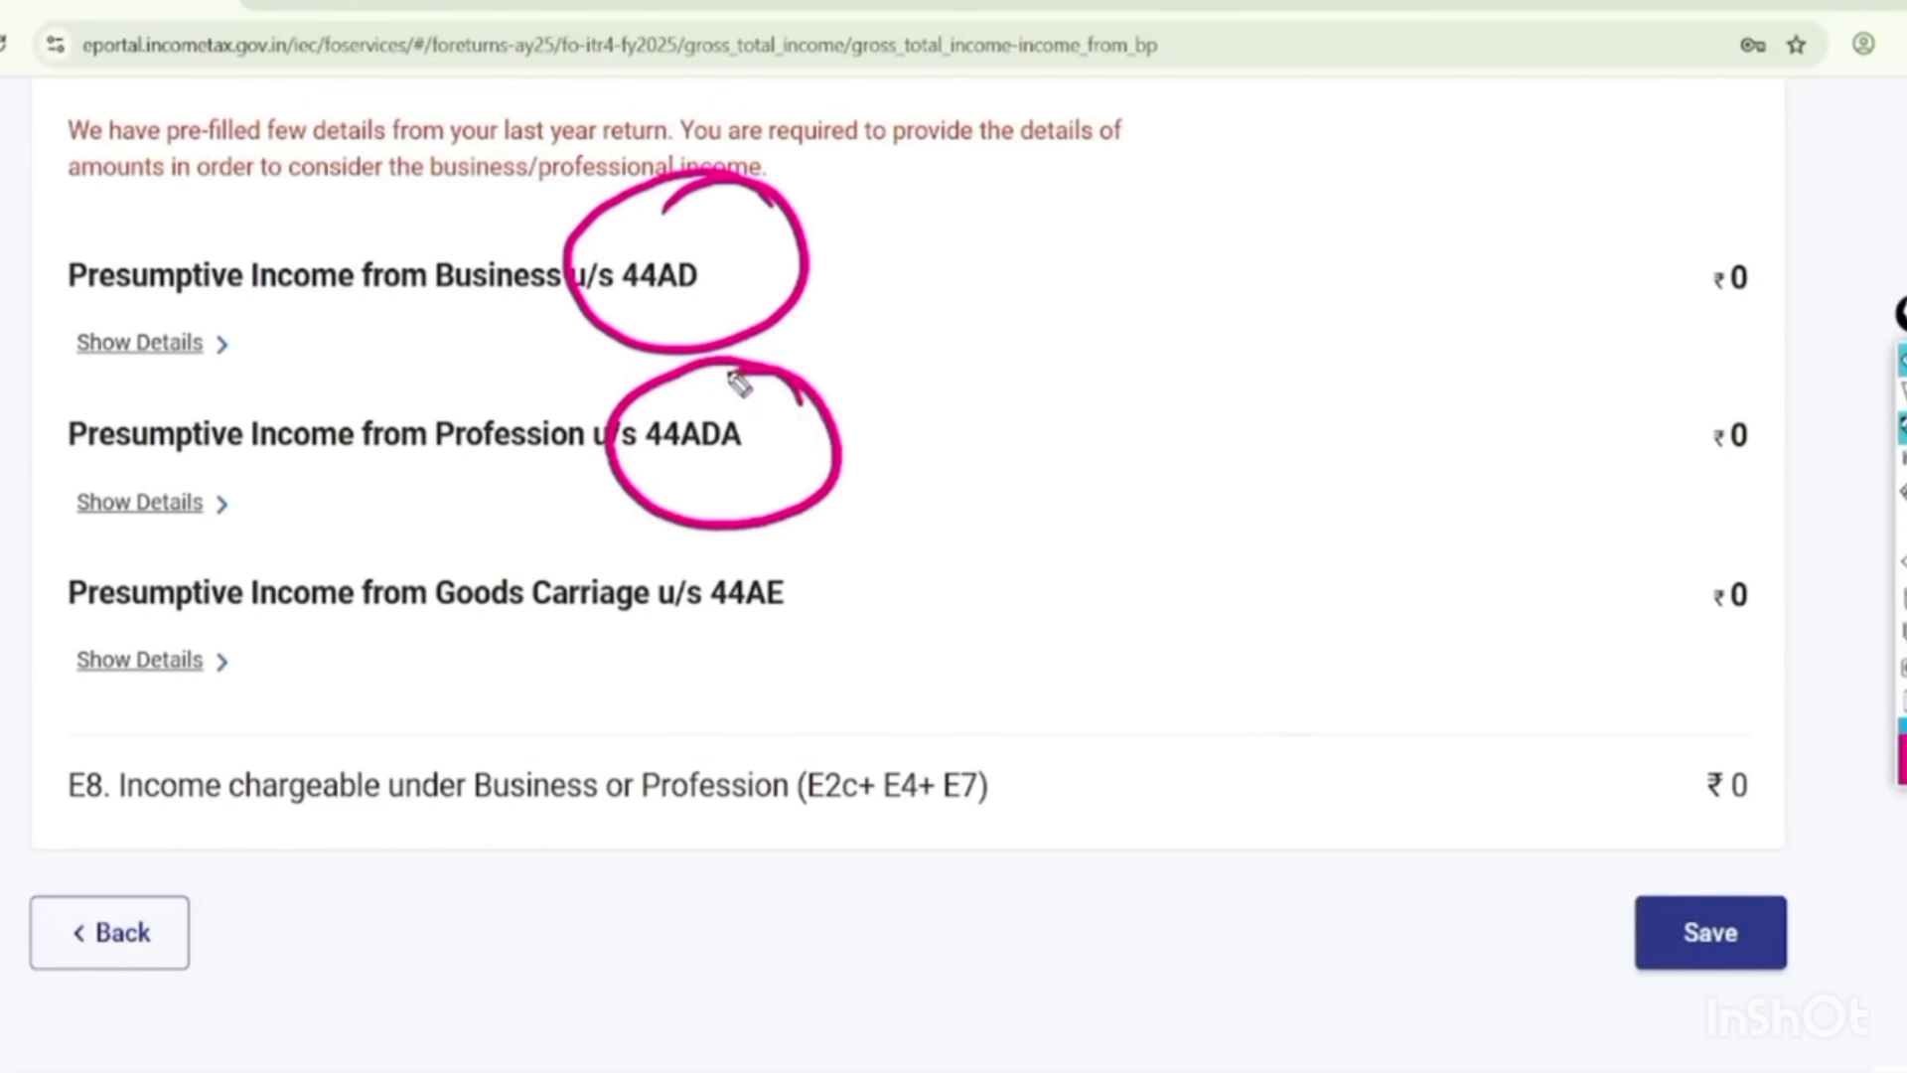
pyautogui.moveTo(867, 455)
pyautogui.mouseDown()
pyautogui.moveTo(1053, 422)
pyautogui.moveTo(1049, 481)
pyautogui.mouseUp()
pyautogui.moveTo(908, 169); pyautogui.dragTo(874, 248)
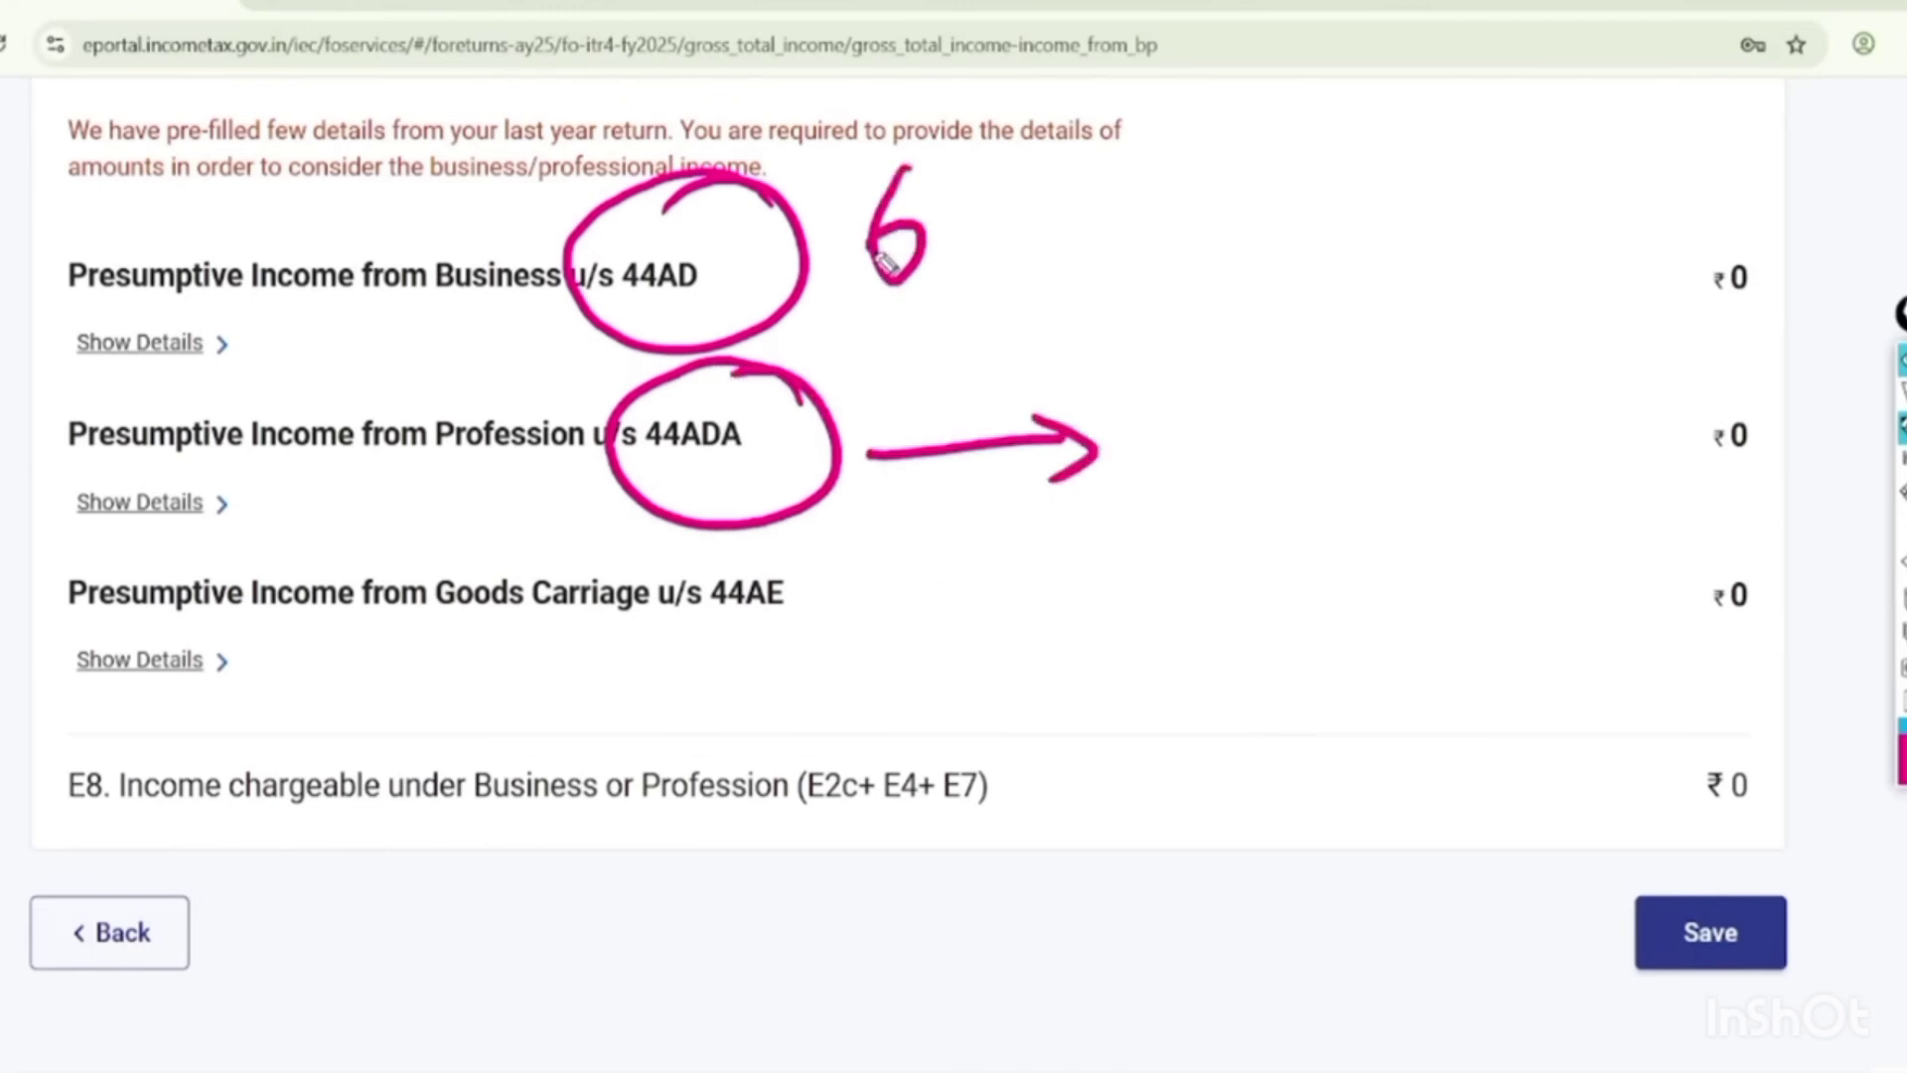
pyautogui.moveTo(990, 116); pyautogui.dragTo(988, 313)
pyautogui.moveTo(1074, 159)
pyautogui.mouseDown()
pyautogui.moveTo(1035, 243)
pyautogui.moveTo(1055, 149)
pyautogui.mouseUp()
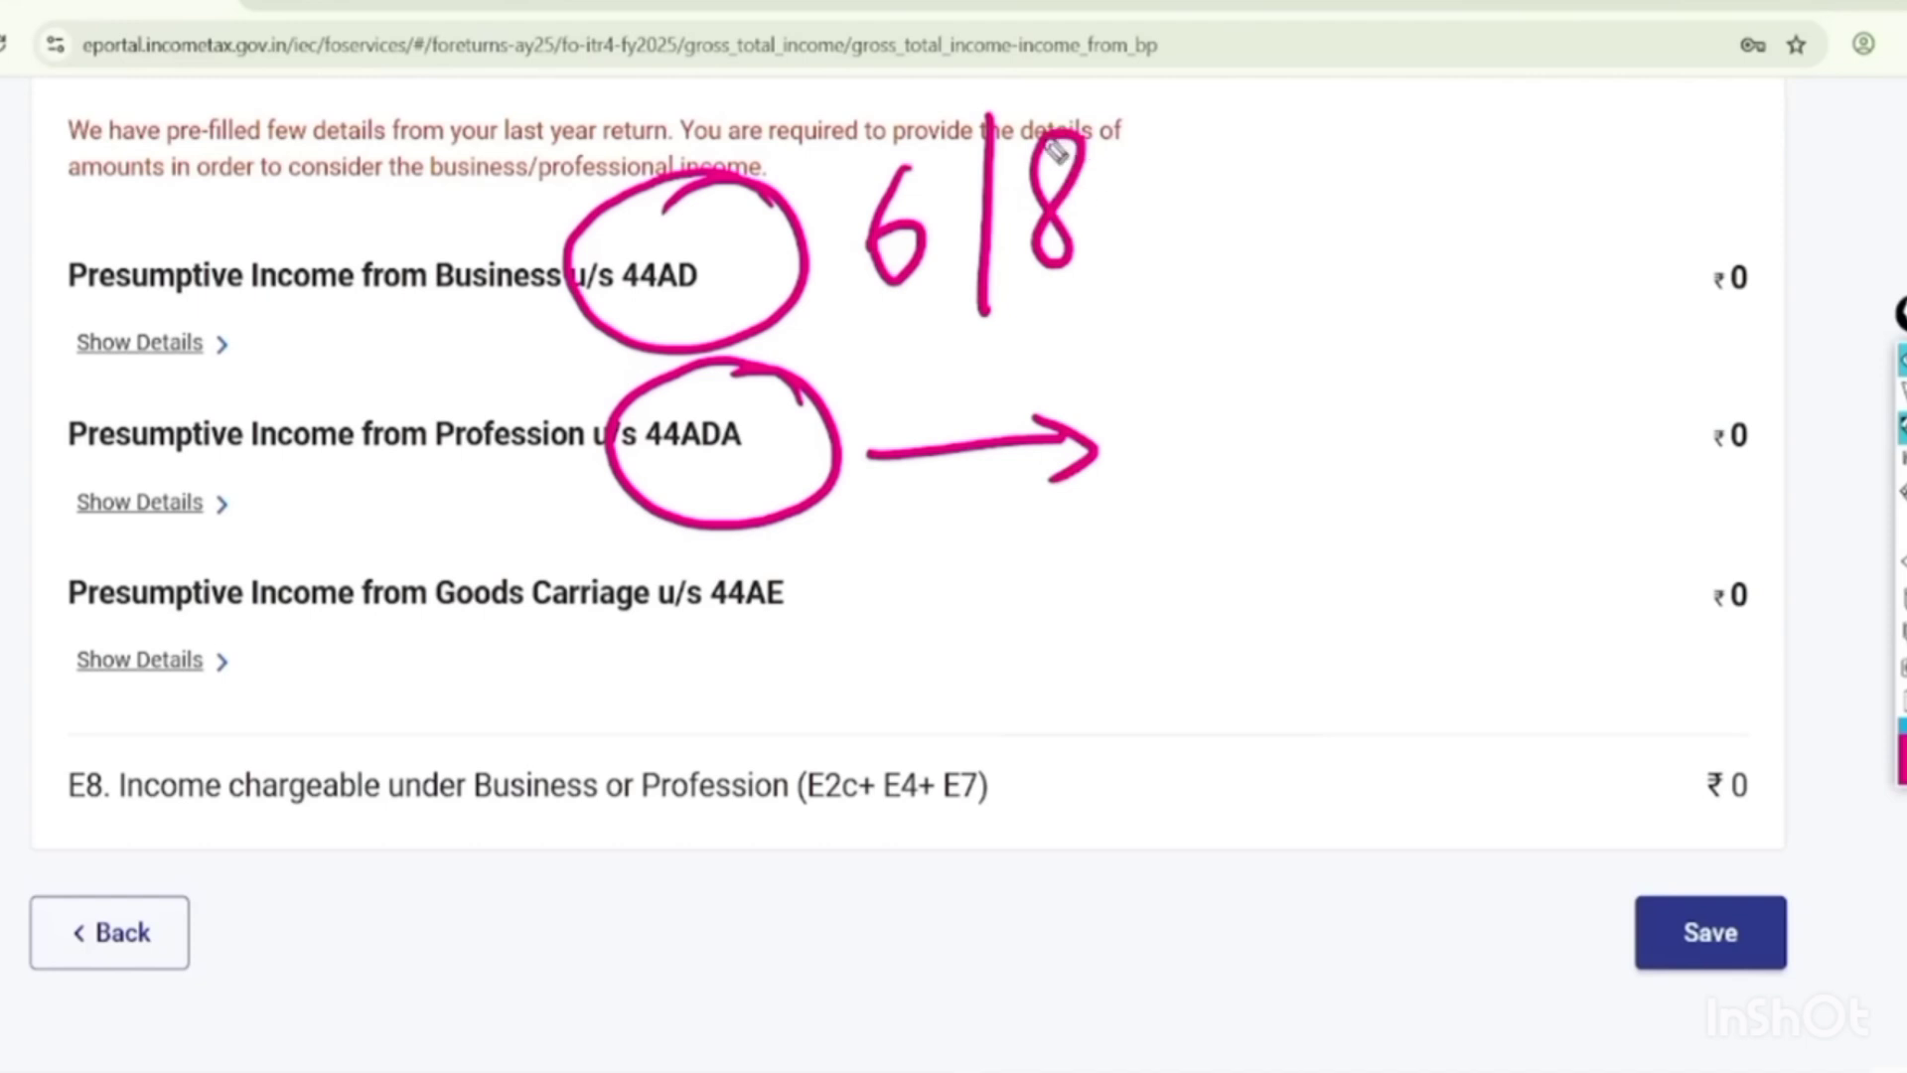
# Circle the 44AE label and the 44AD details link, clear all marks, and expand the 44AD details.
pyautogui.moveTo(852, 548)
pyautogui.mouseDown()
pyautogui.moveTo(766, 702)
pyautogui.moveTo(700, 556)
pyautogui.mouseUp()
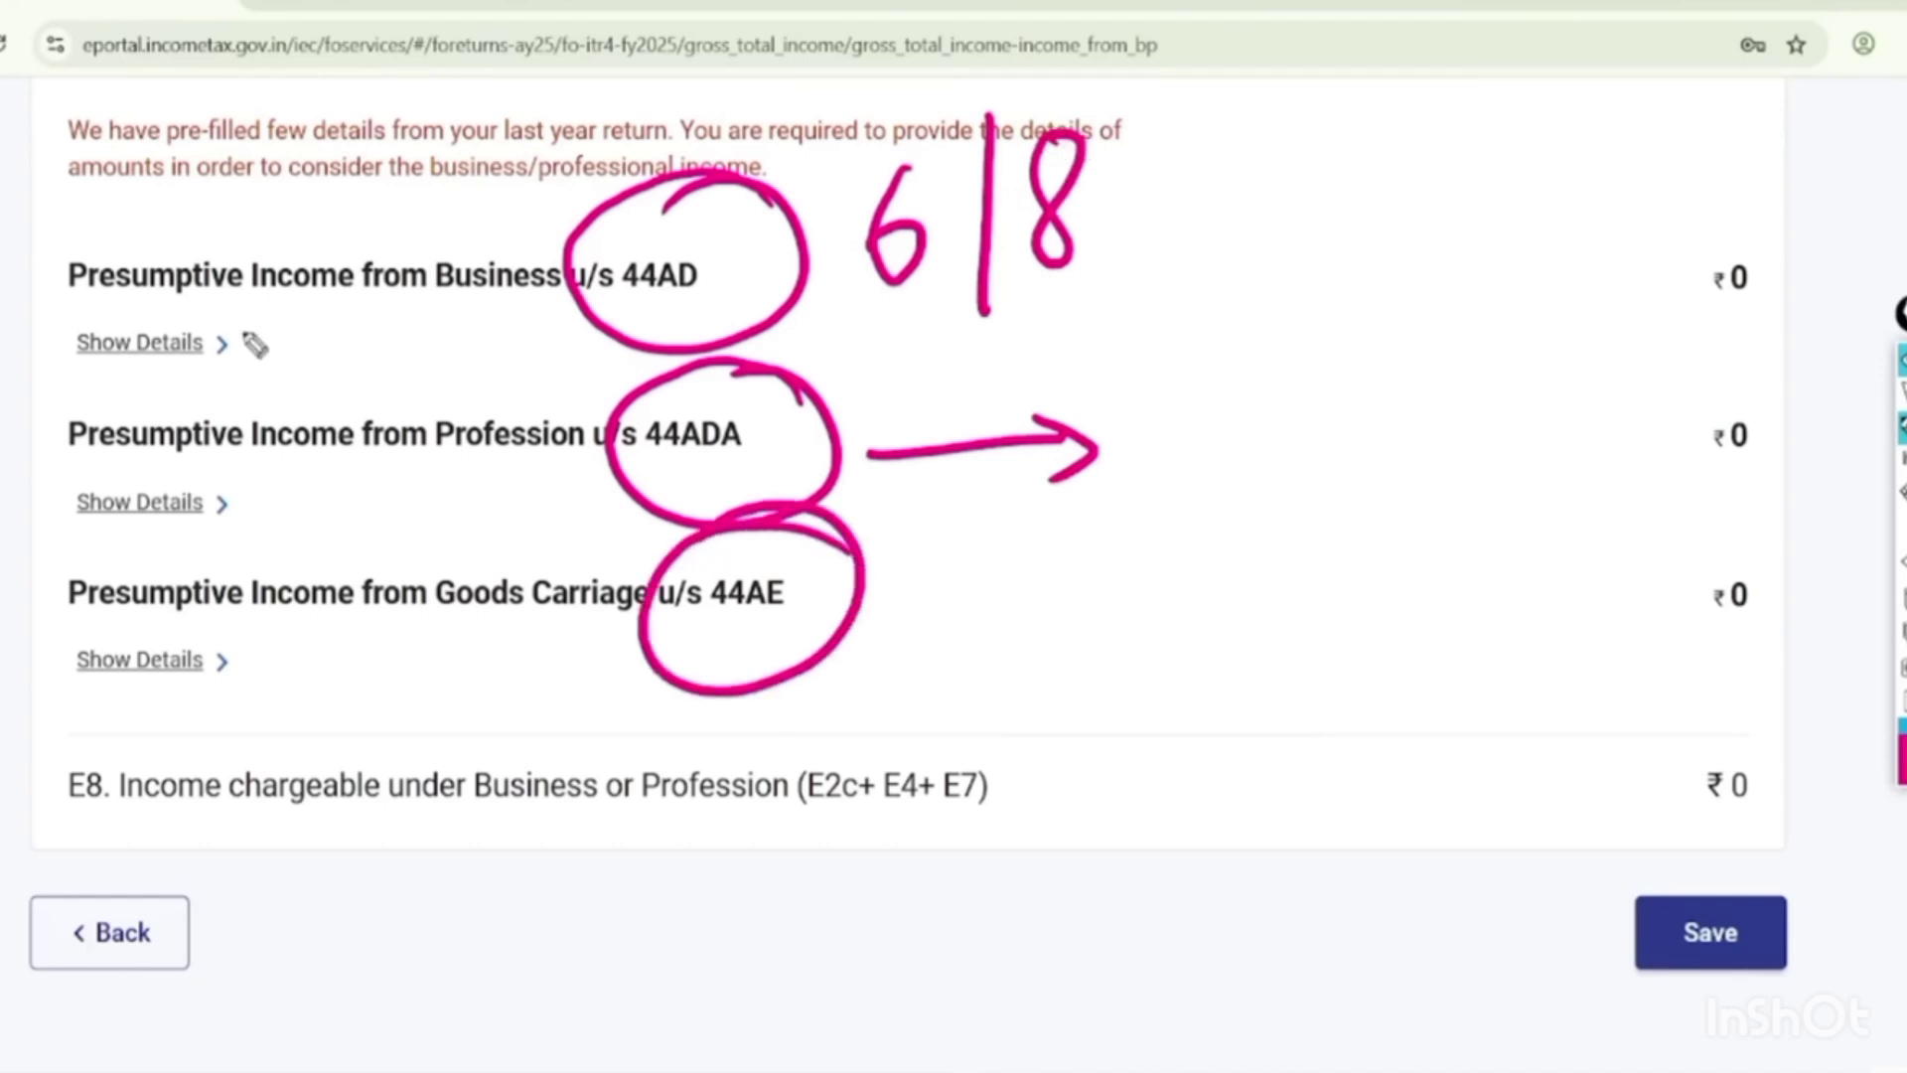
pyautogui.moveTo(253, 316)
pyautogui.mouseDown()
pyautogui.moveTo(169, 407)
pyautogui.moveTo(184, 301)
pyautogui.mouseUp()
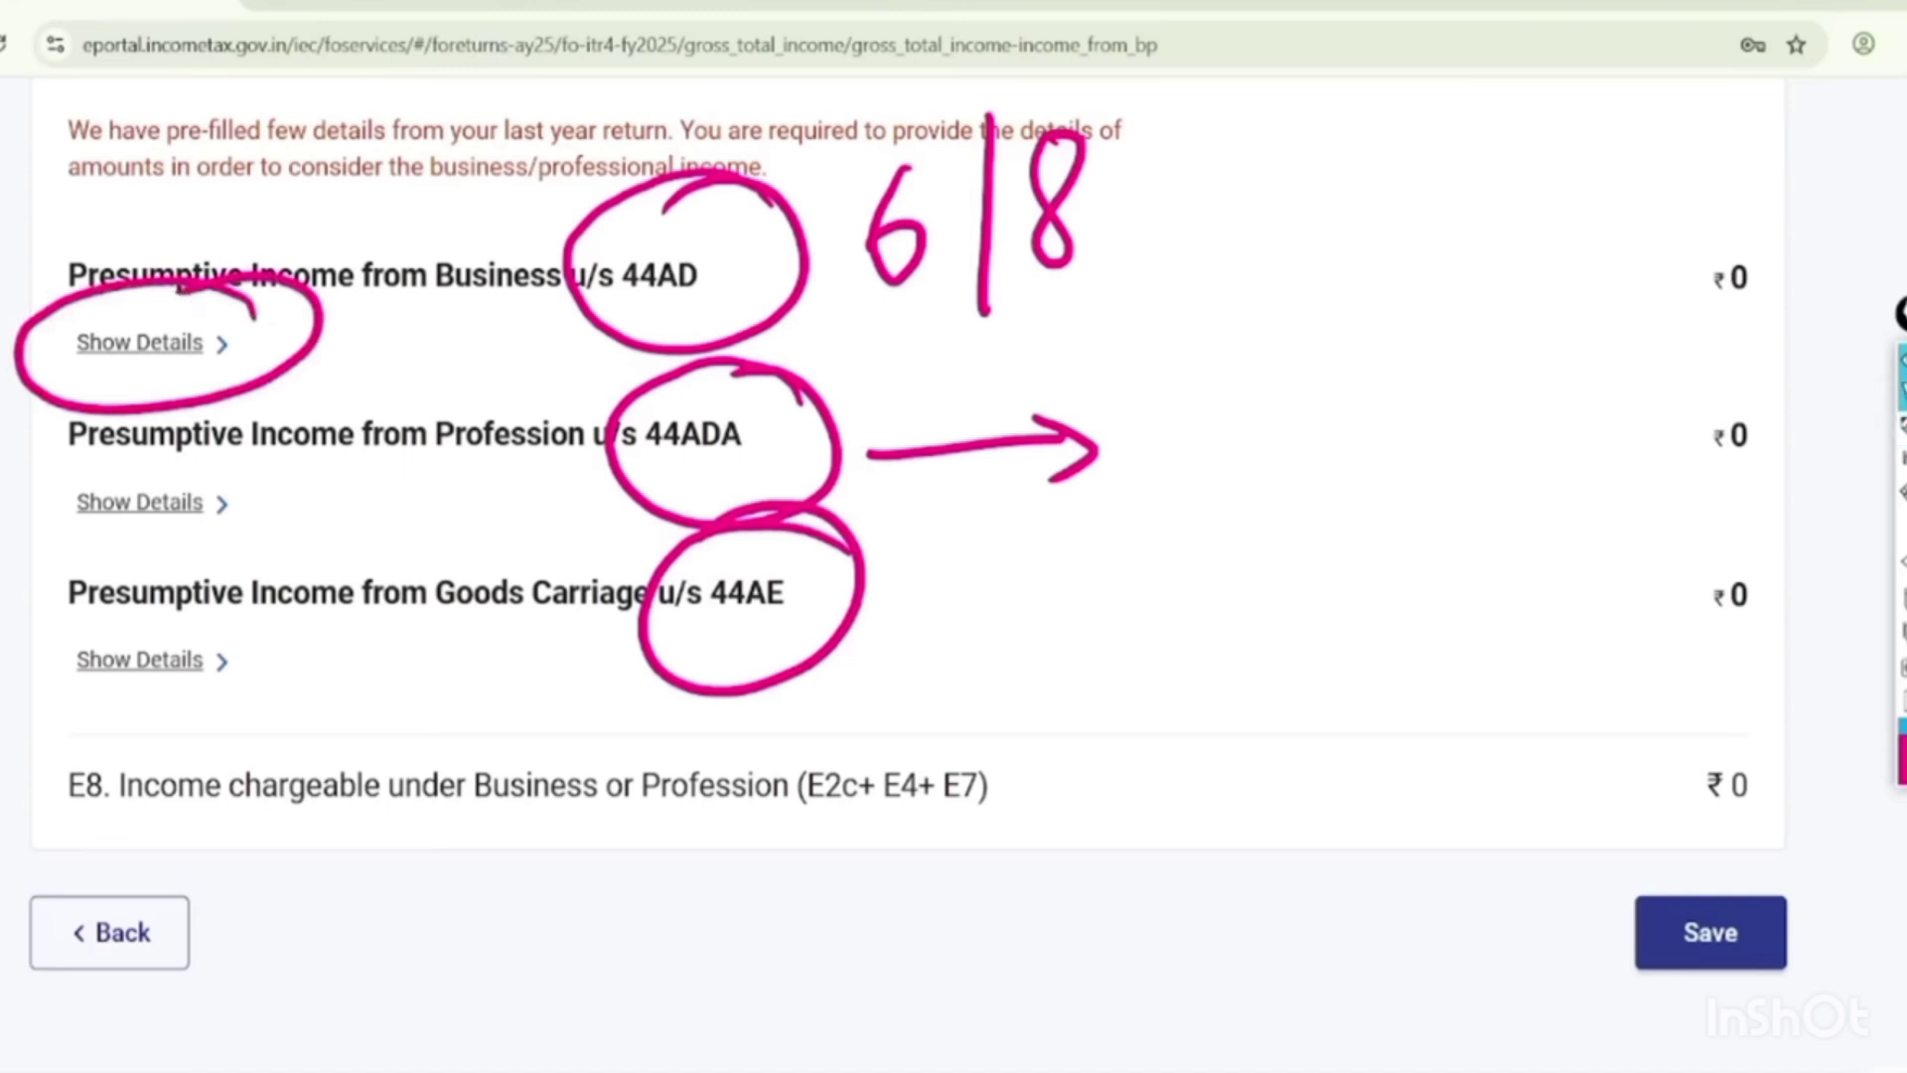
pyautogui.press('Escape')
pyautogui.click(151, 343)
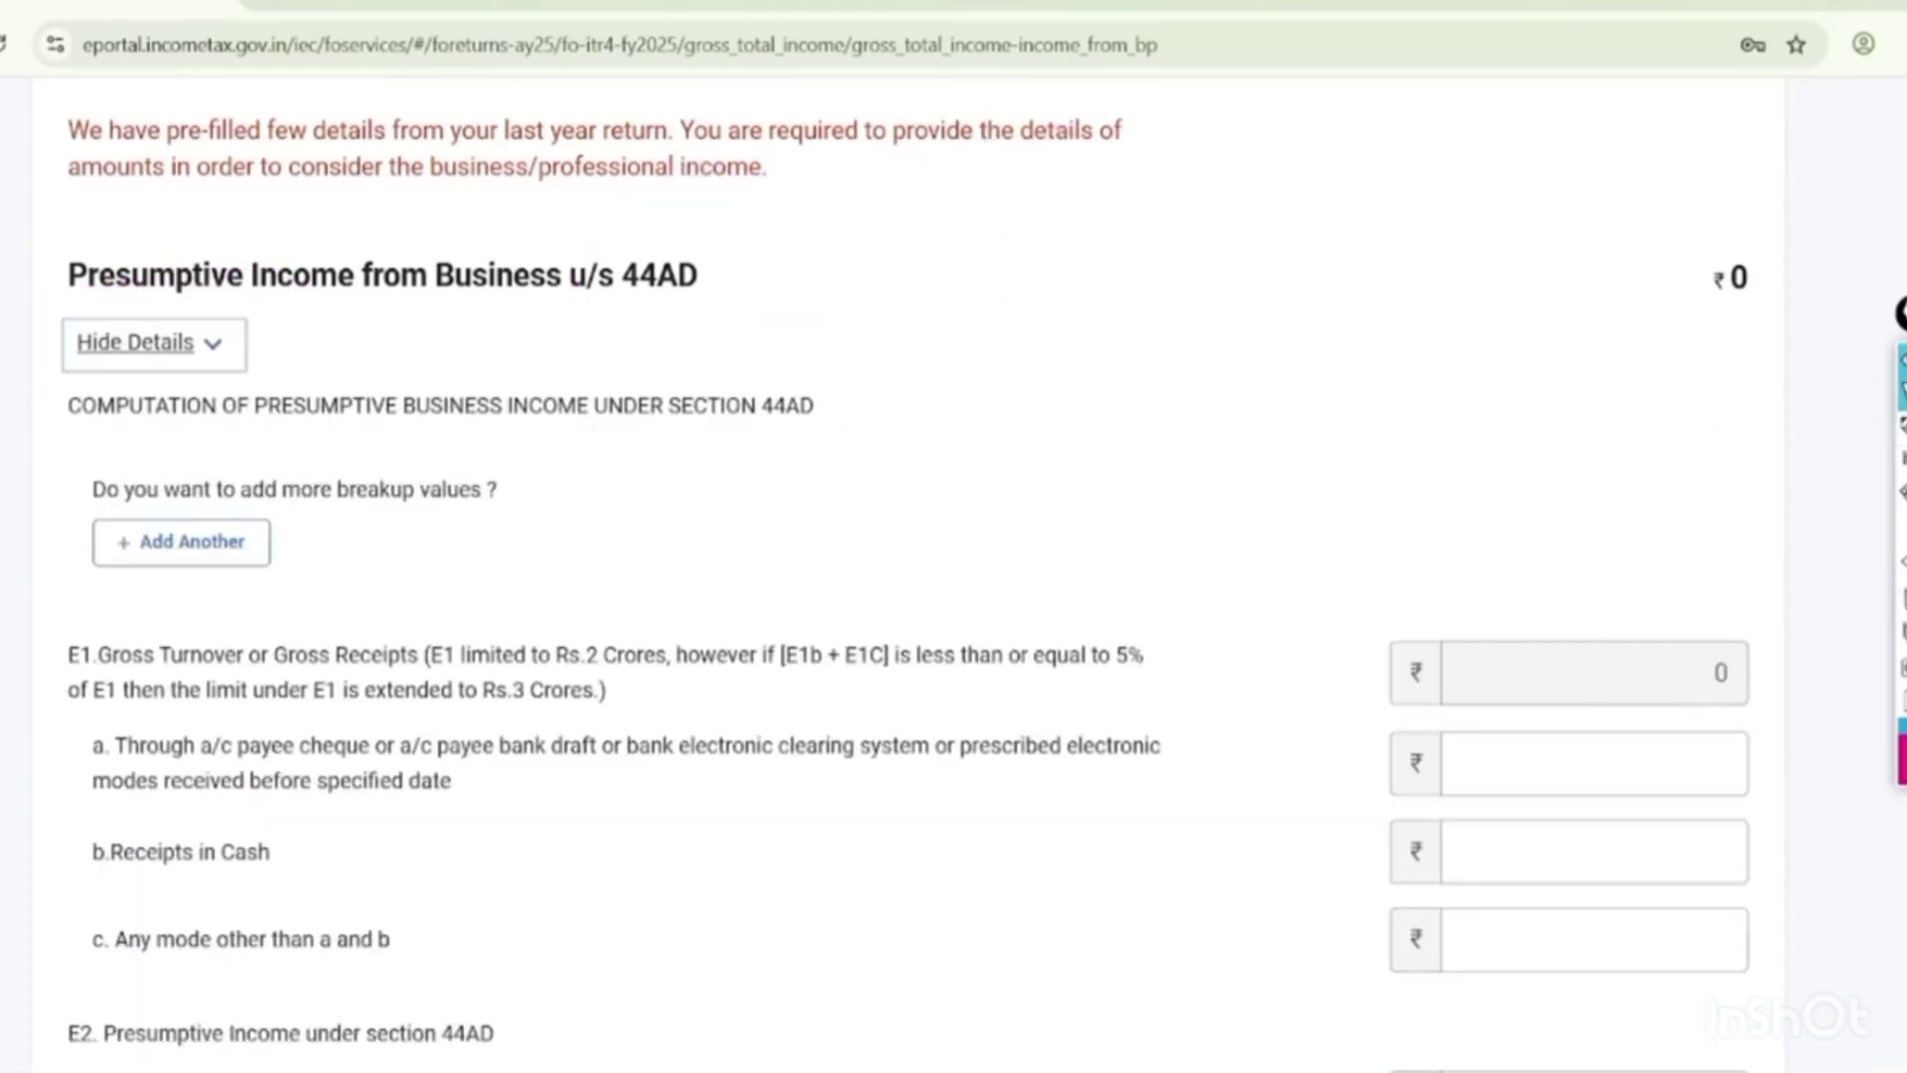
# Circle the question about adding more breakup values, clear the mark, and start a new business entry under 44AD.
pyautogui.scroll(-2, 894, 576)
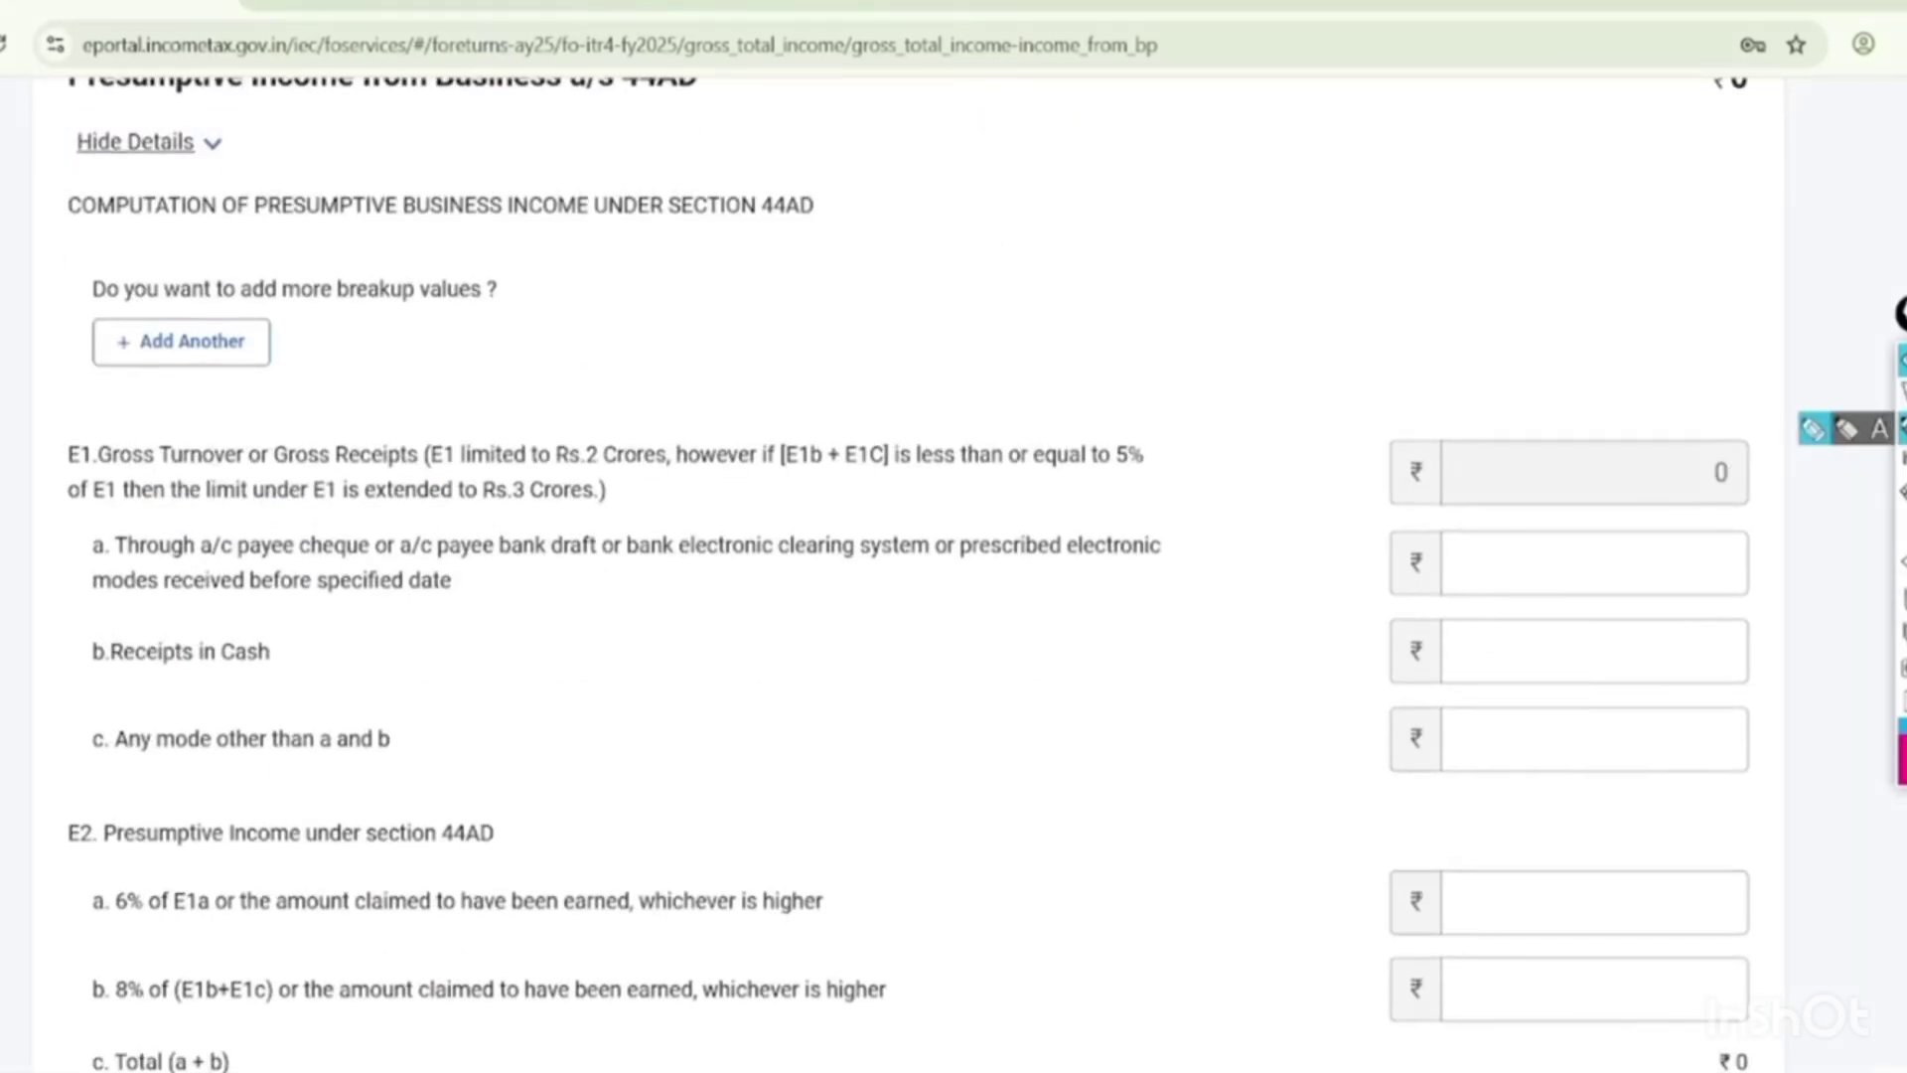
pyautogui.moveTo(536, 260)
pyautogui.mouseDown()
pyautogui.moveTo(368, 226)
pyautogui.moveTo(229, 436)
pyautogui.moveTo(340, 217)
pyautogui.mouseUp()
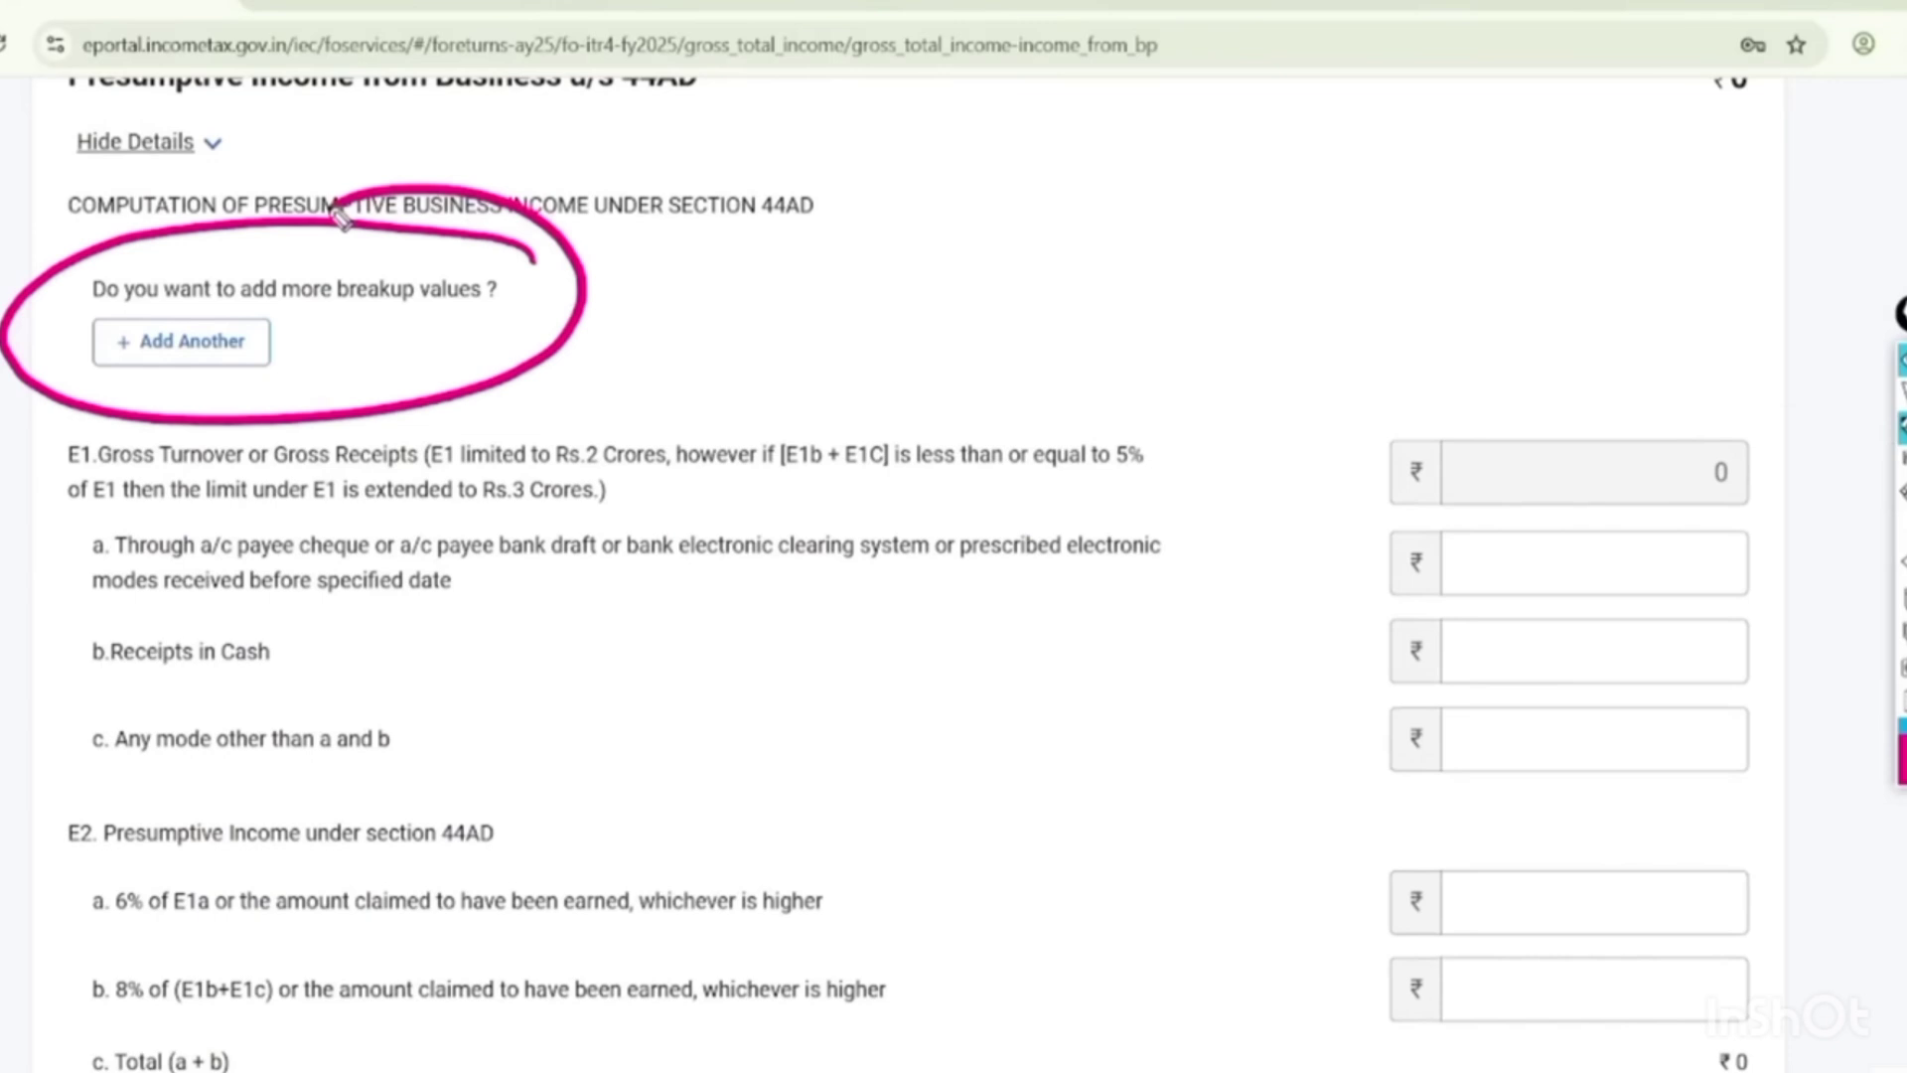
pyautogui.press('Escape')
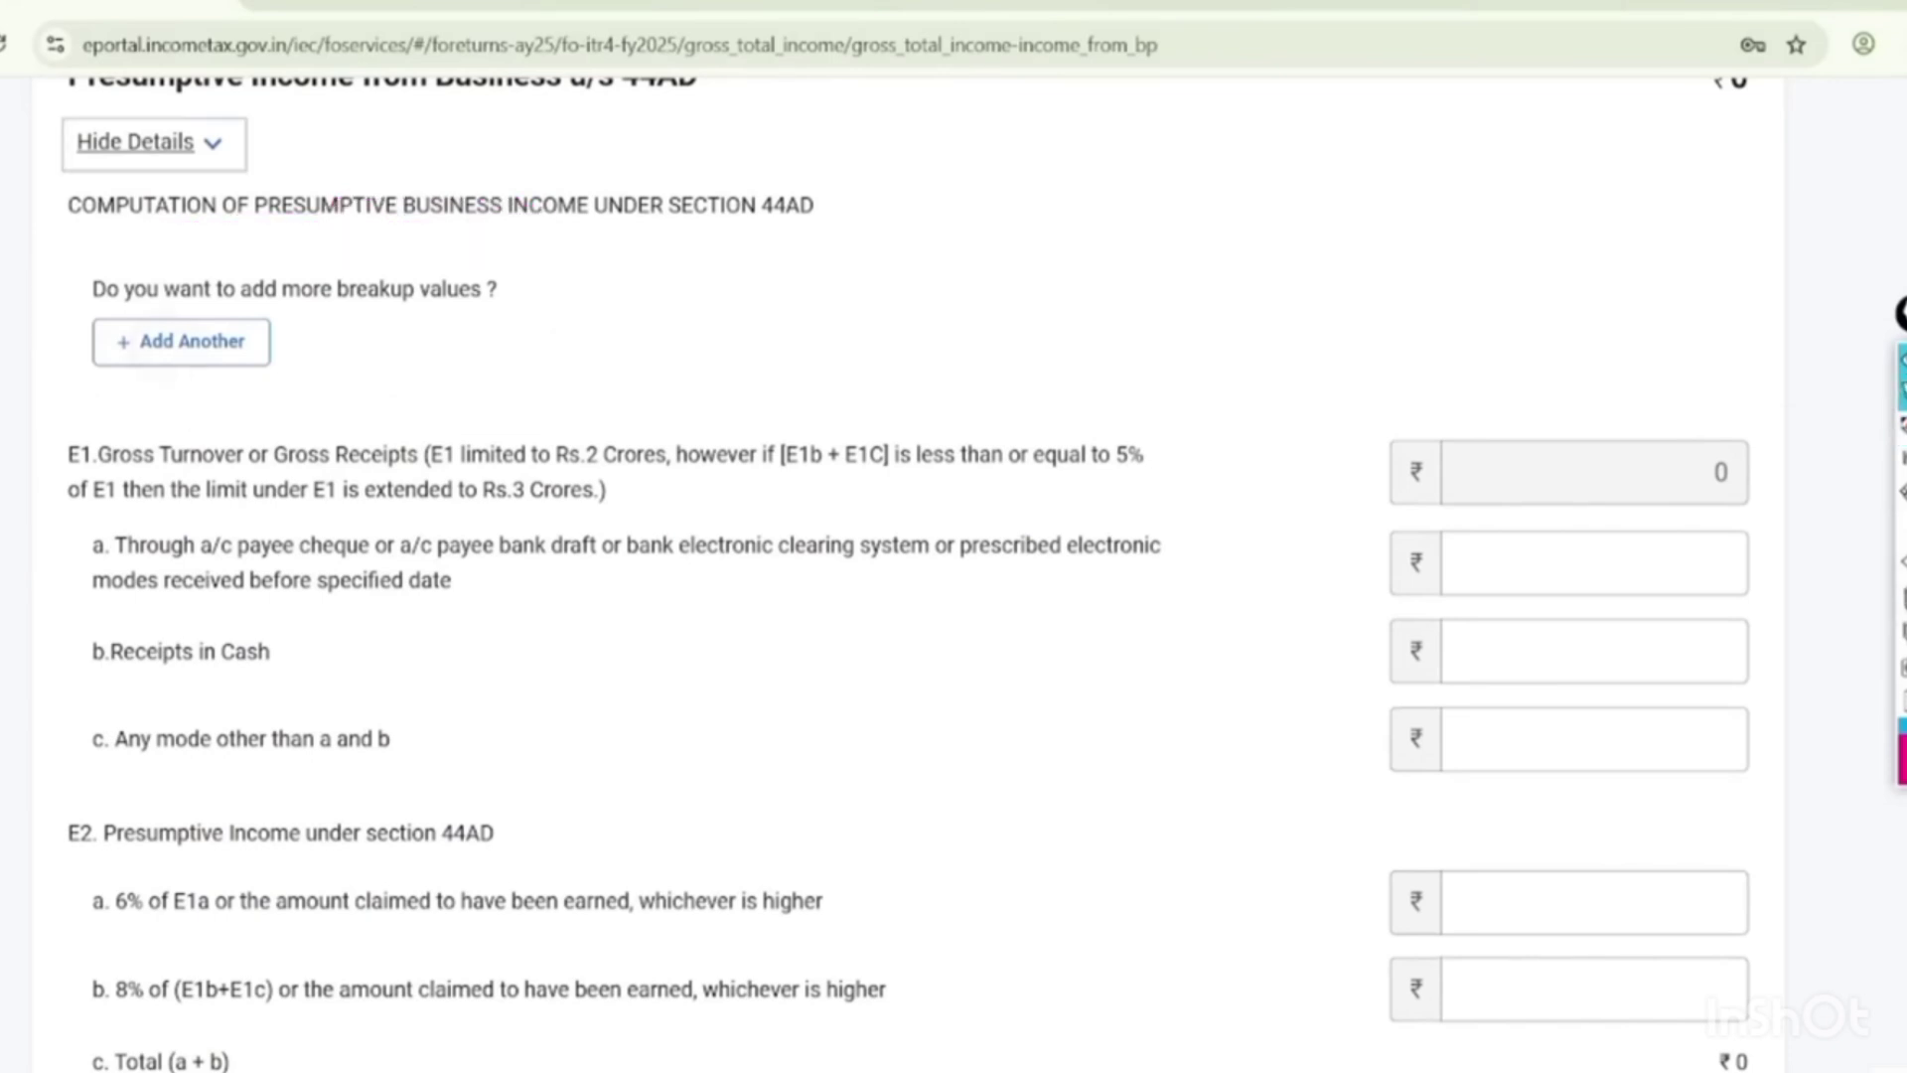
pyautogui.click(180, 341)
# Enter "ram and company" as the name of the business for the 44AD computation.
pyautogui.scroll(-1, 953, 596)
pyautogui.scroll(-2, 953, 596)
pyautogui.click(305, 397)
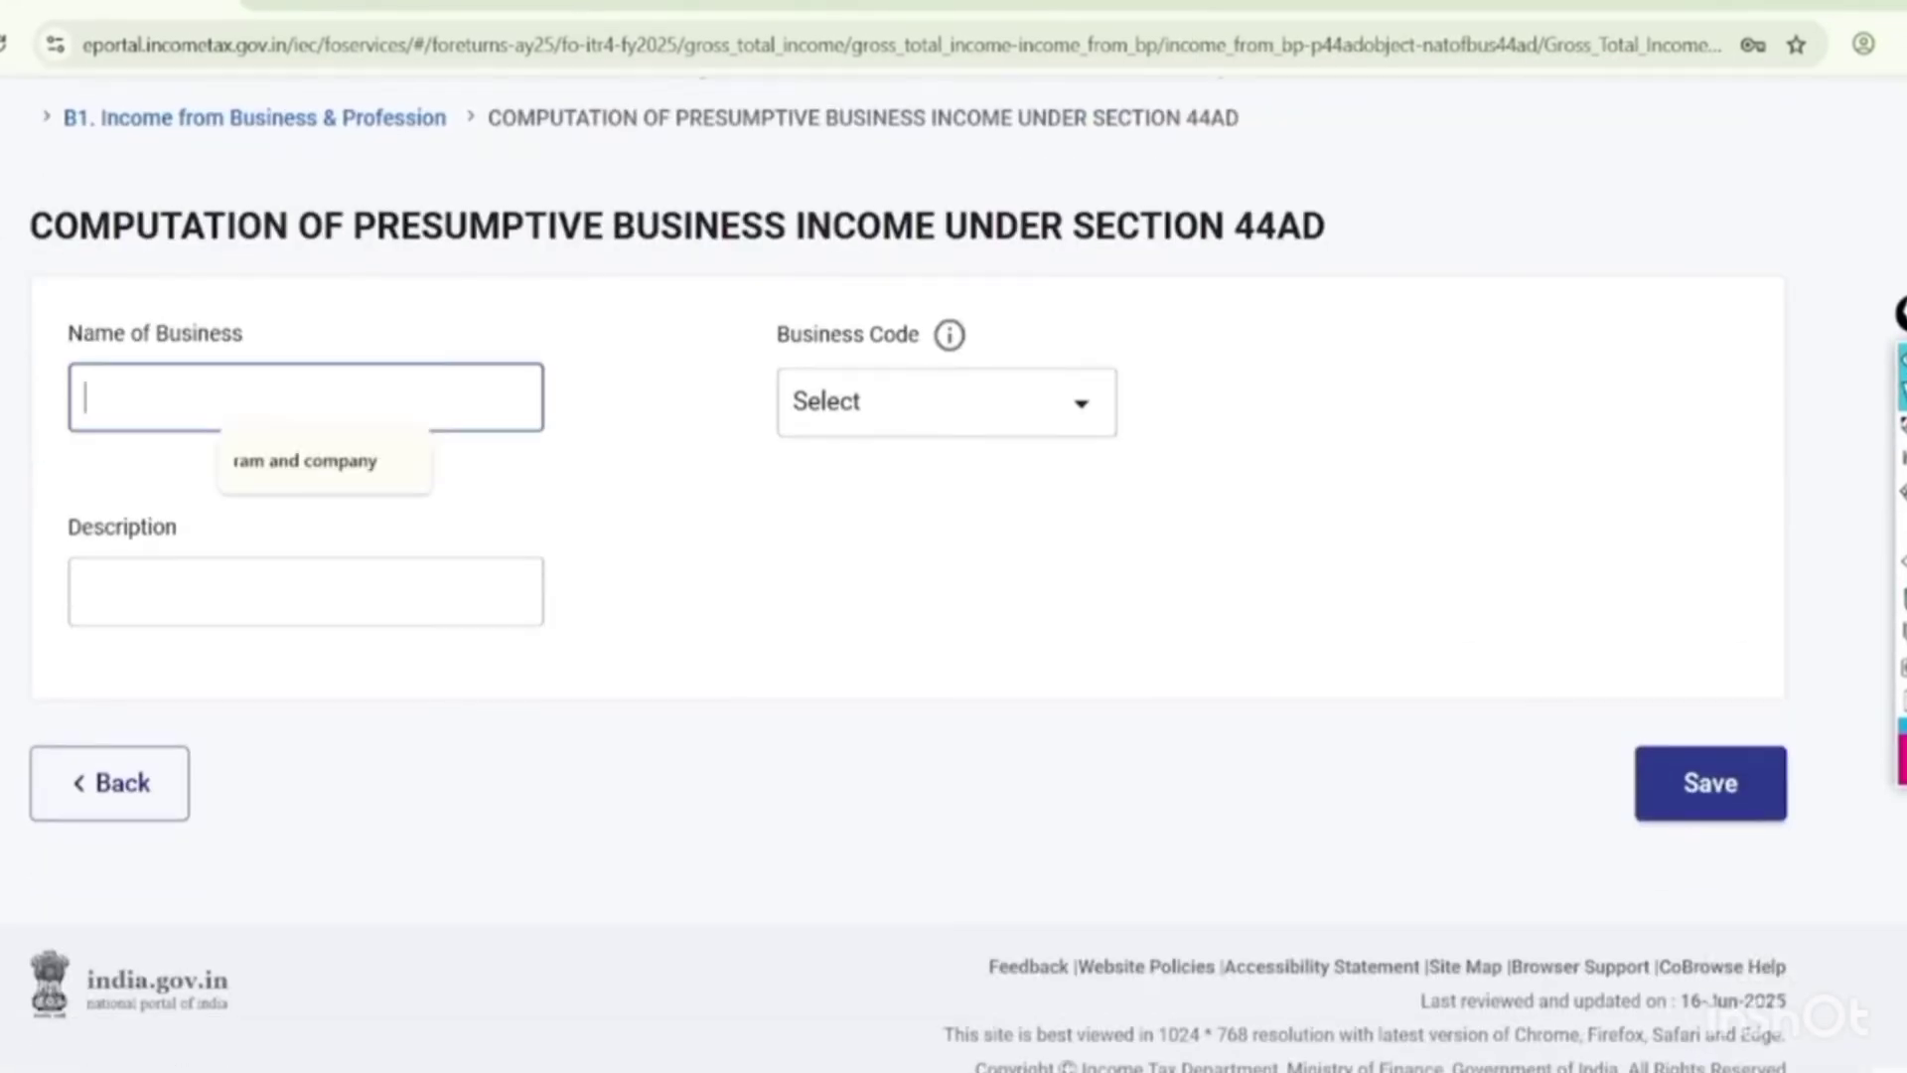
pyautogui.click(304, 461)
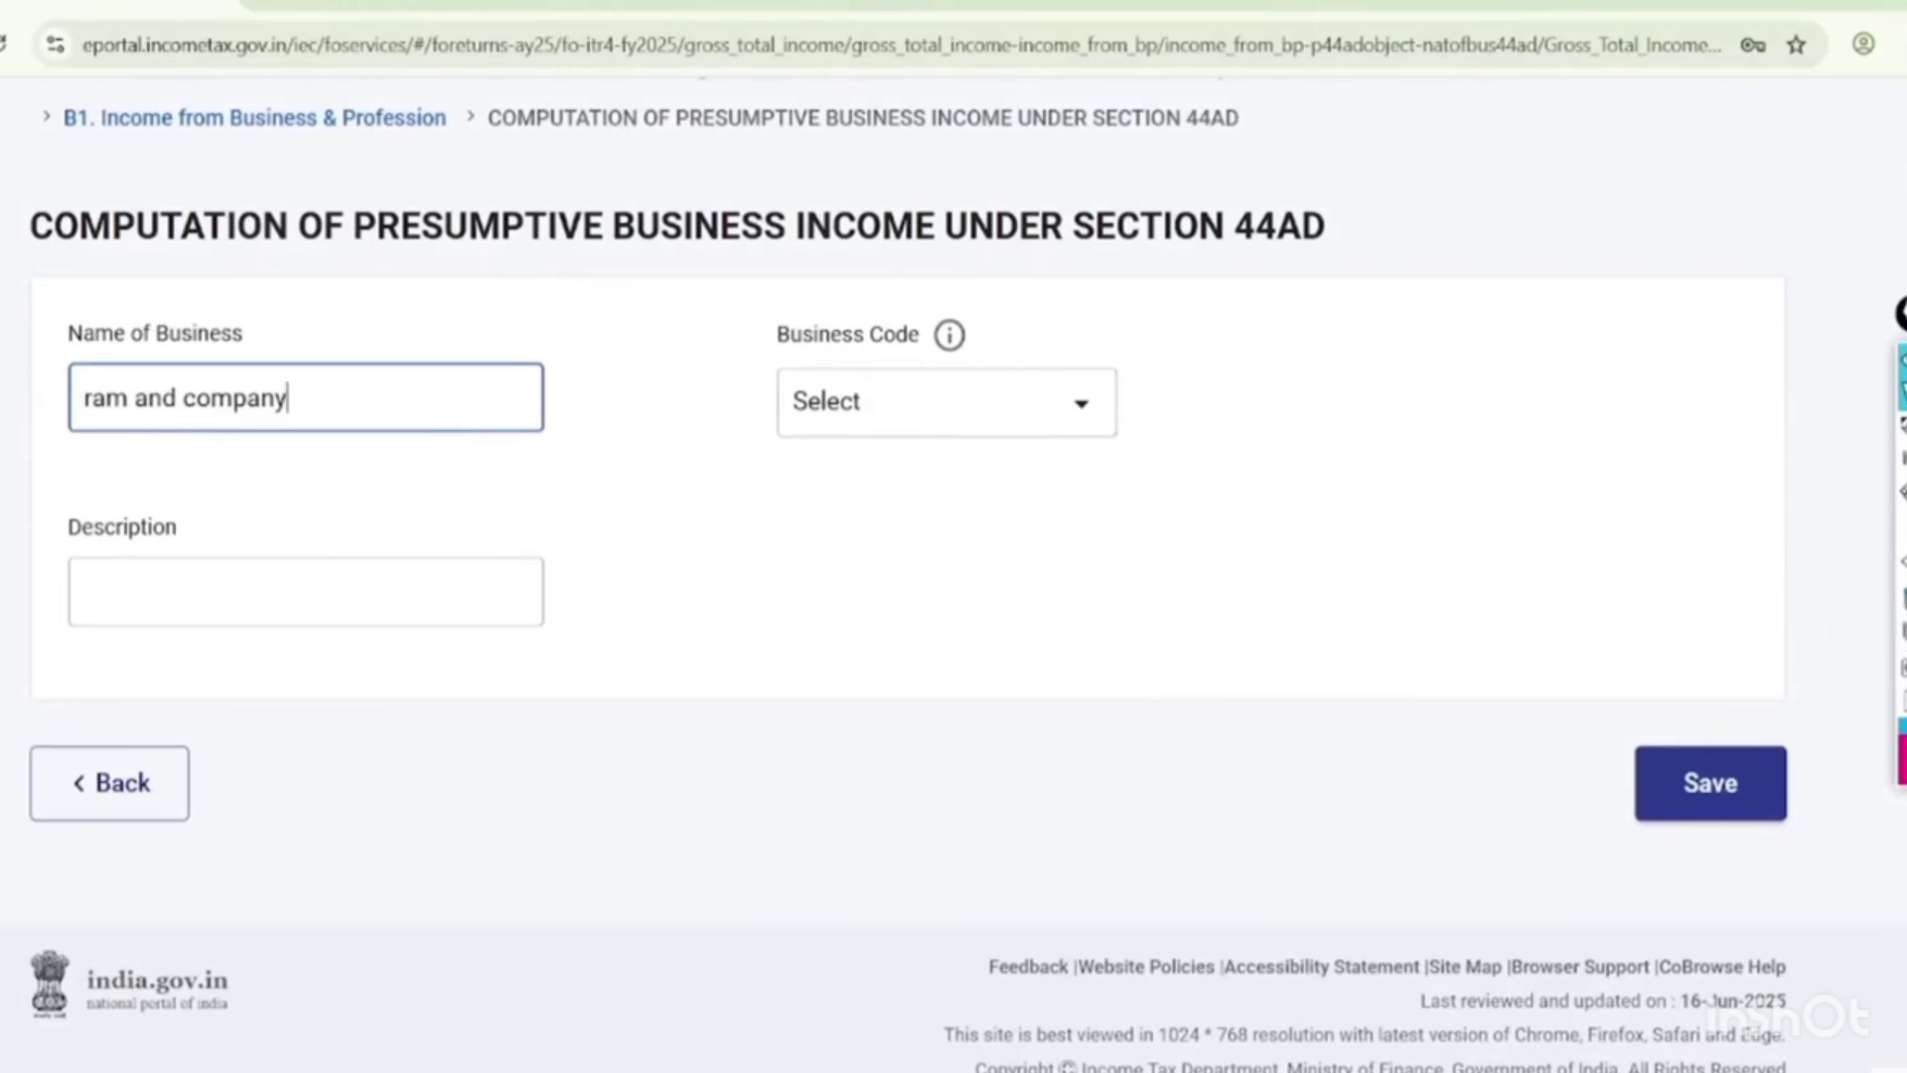
# Set the business code to 09028-Retail sale of other products n.e.c.
pyautogui.click(946, 402)
pyautogui.scroll(-2, 1082, 807)
pyautogui.scroll(-15, 1122, 805)
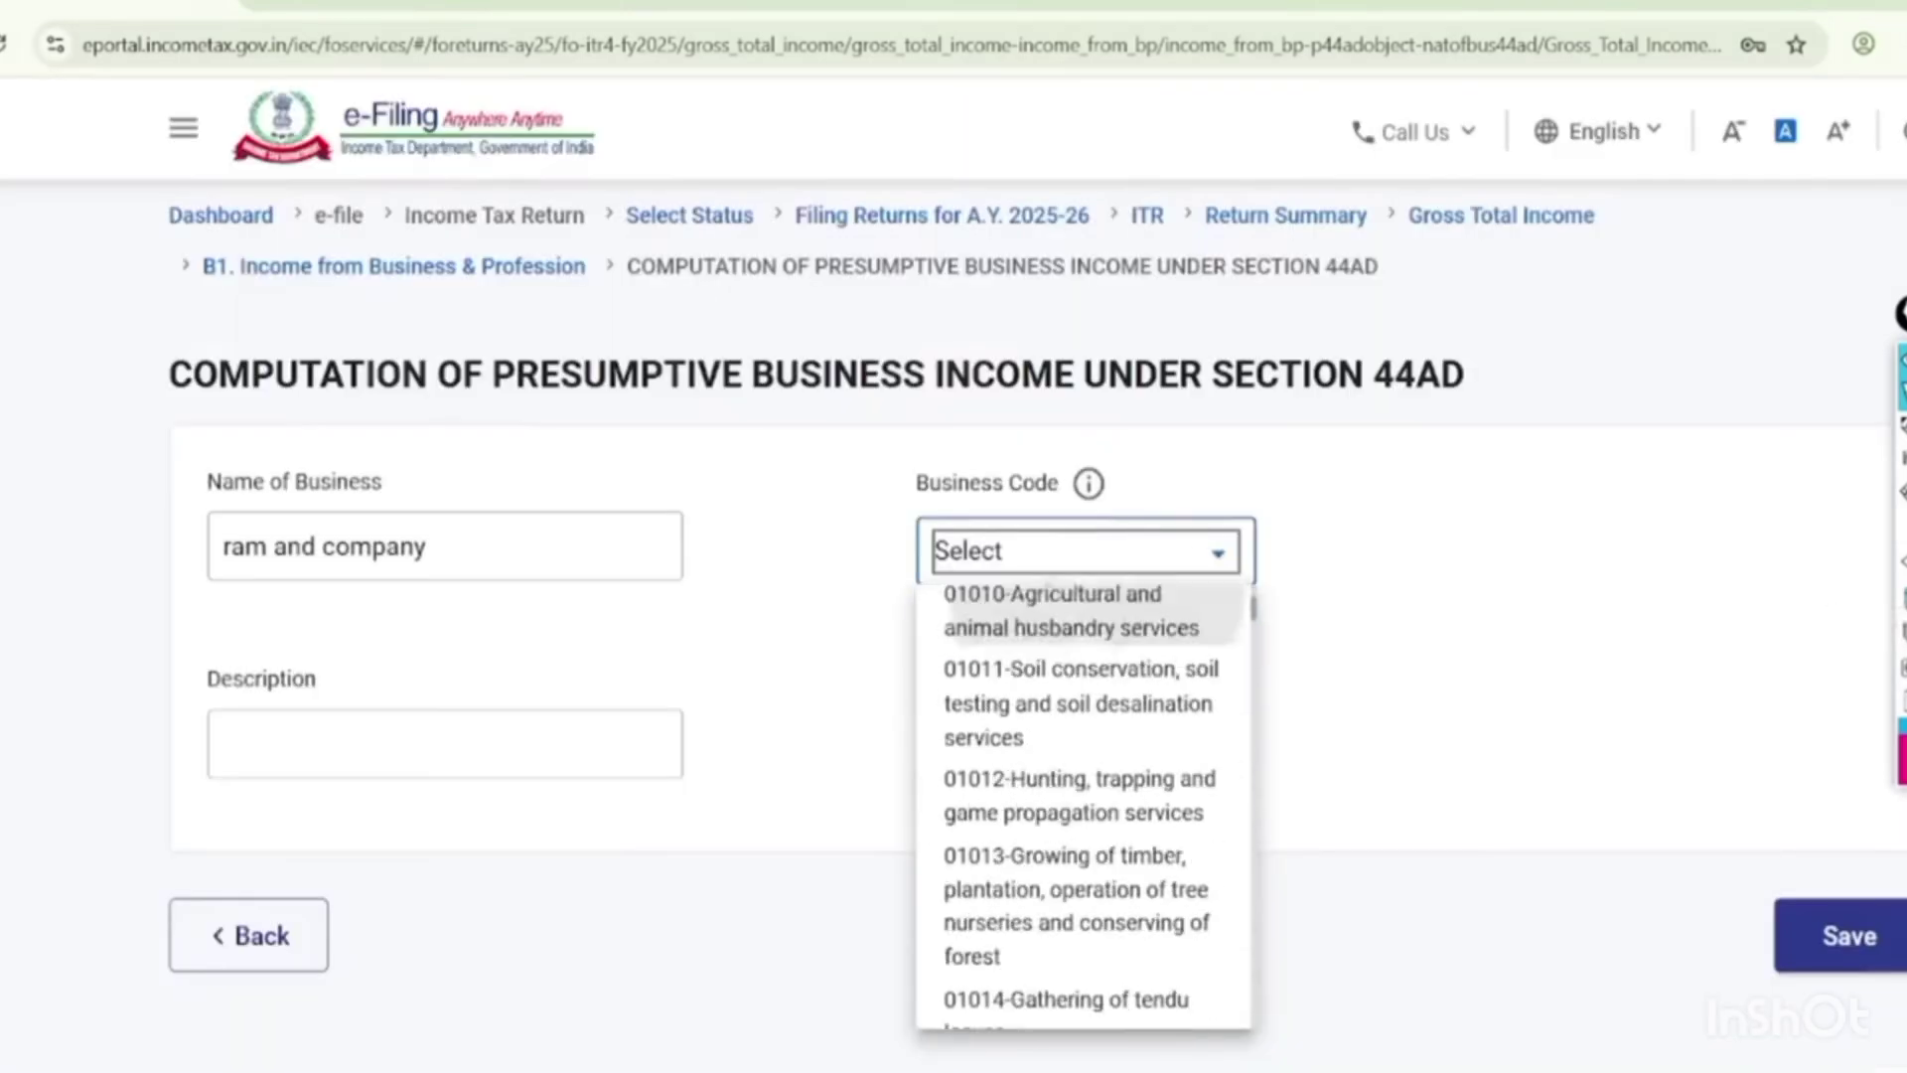
pyautogui.scroll(-15, 1117, 772)
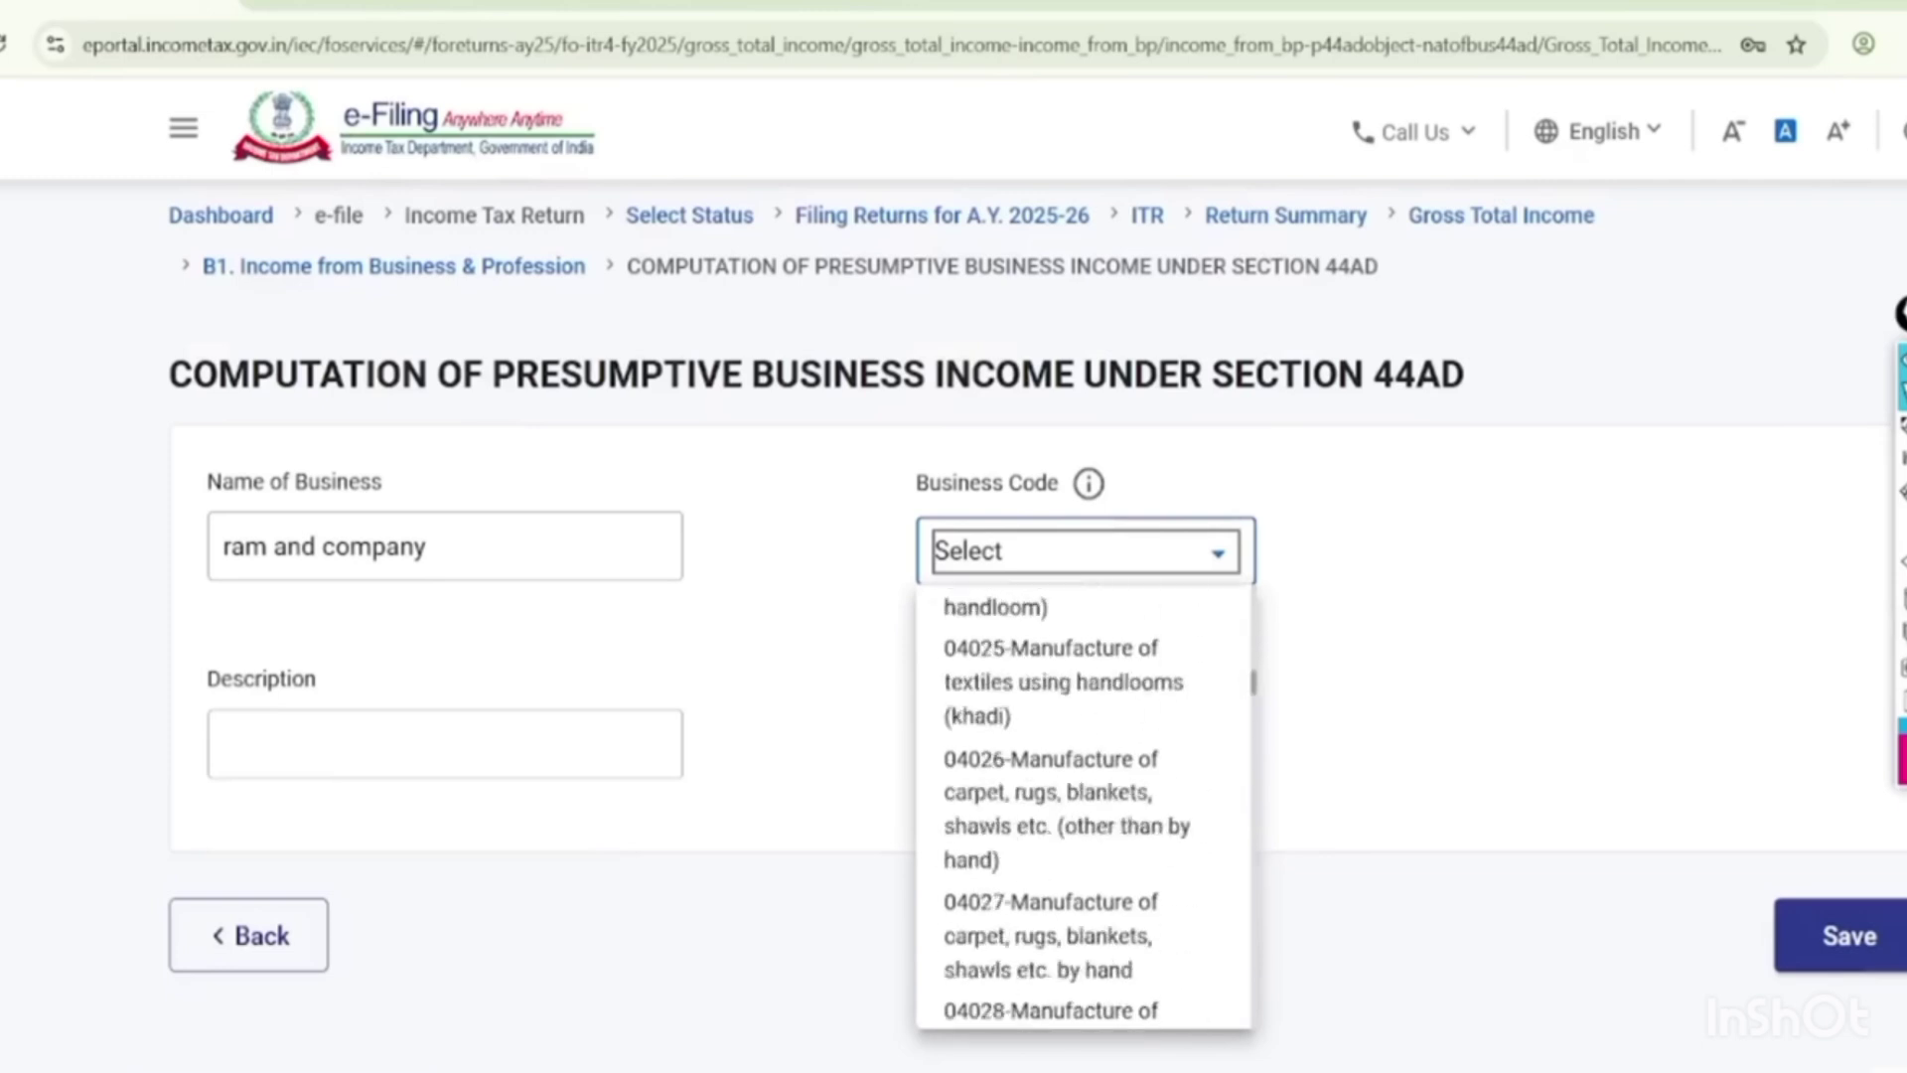
pyautogui.scroll(-15, 1157, 807)
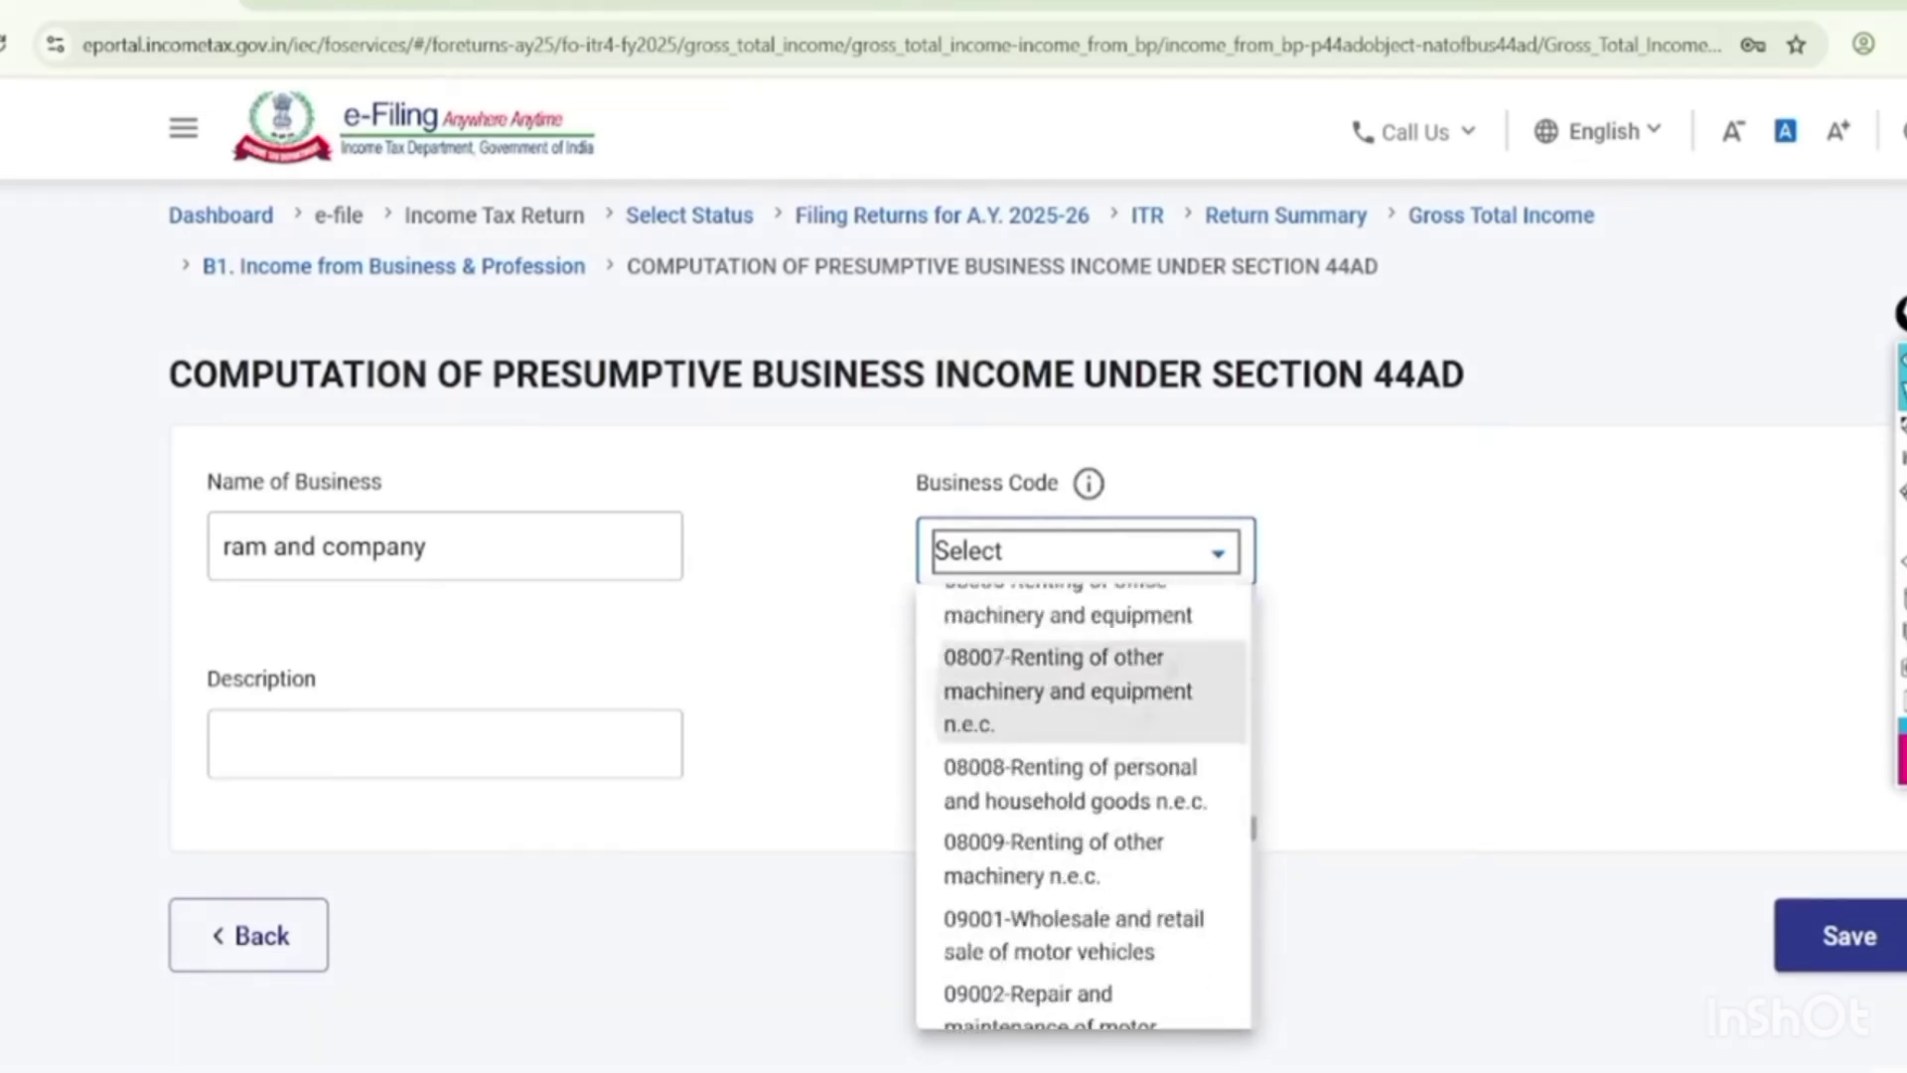
pyautogui.scroll(-10, 1082, 804)
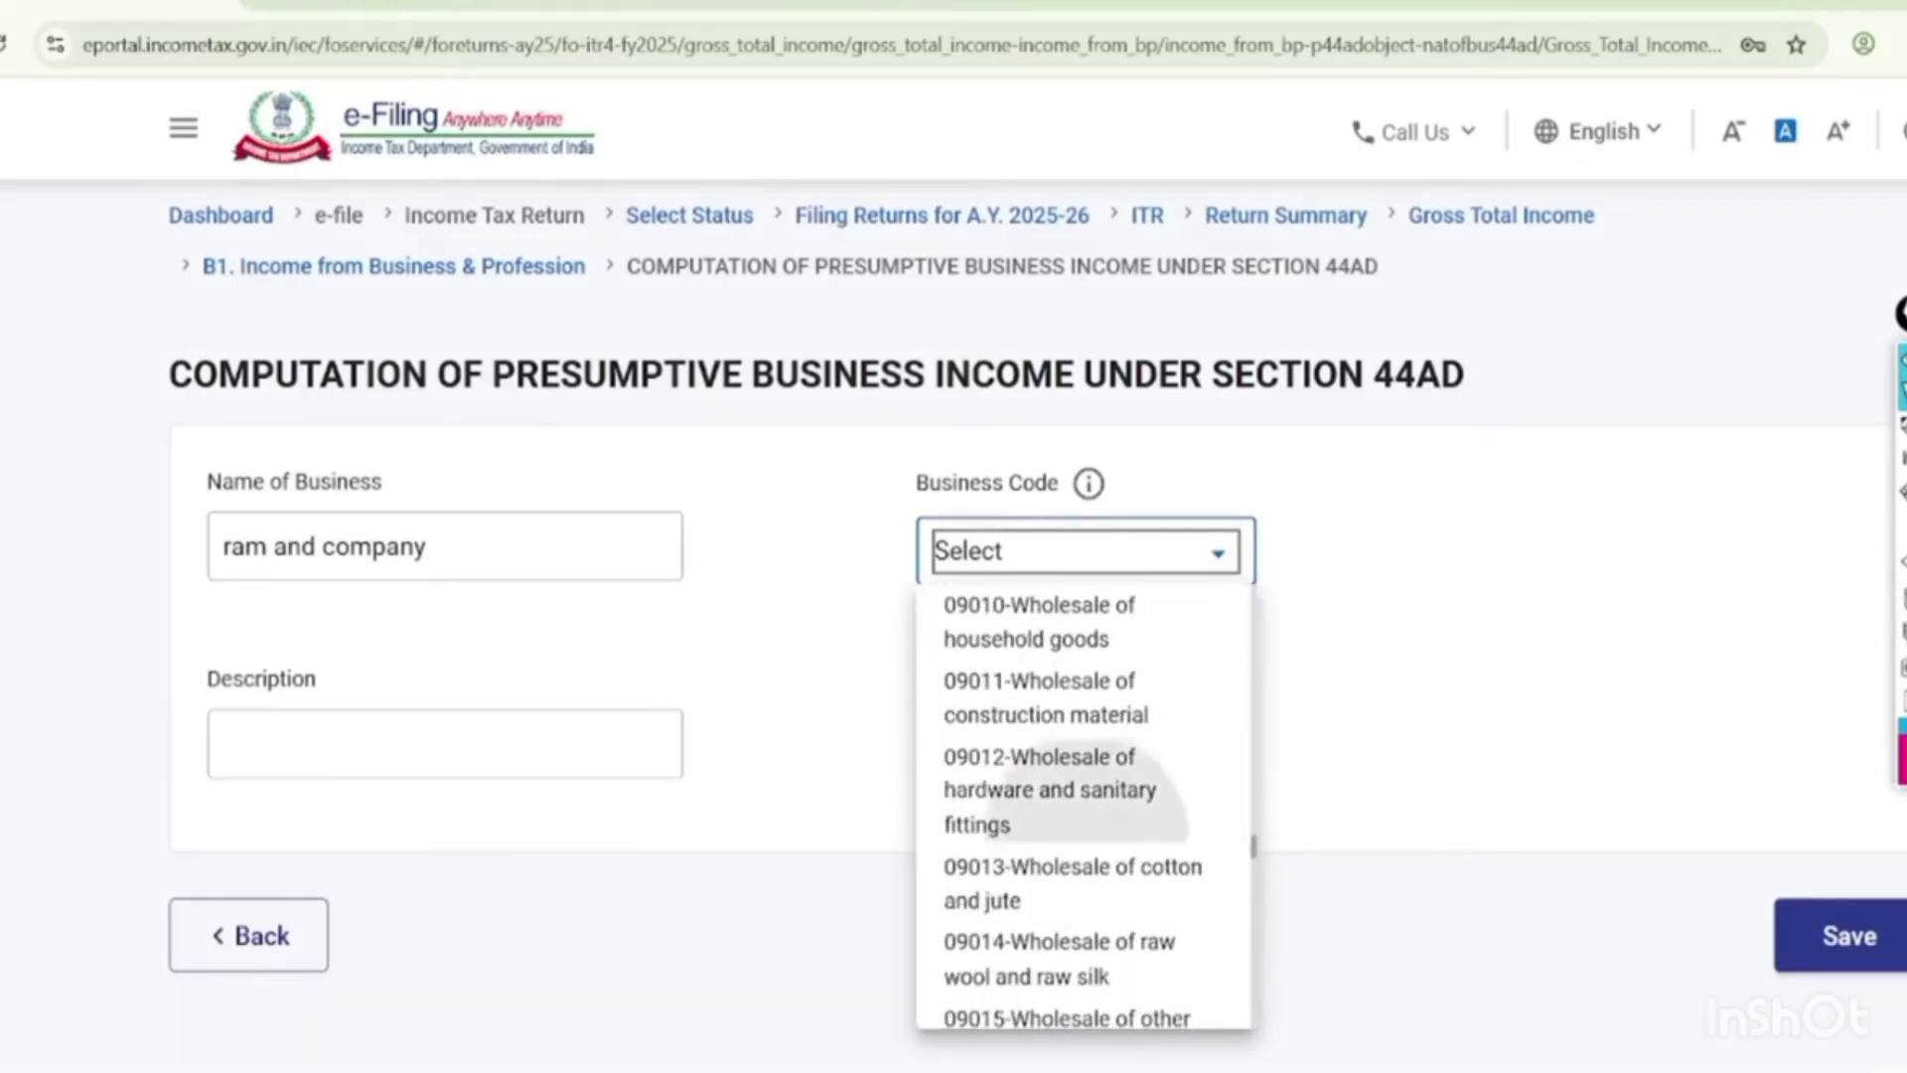
pyautogui.scroll(-5, 1082, 805)
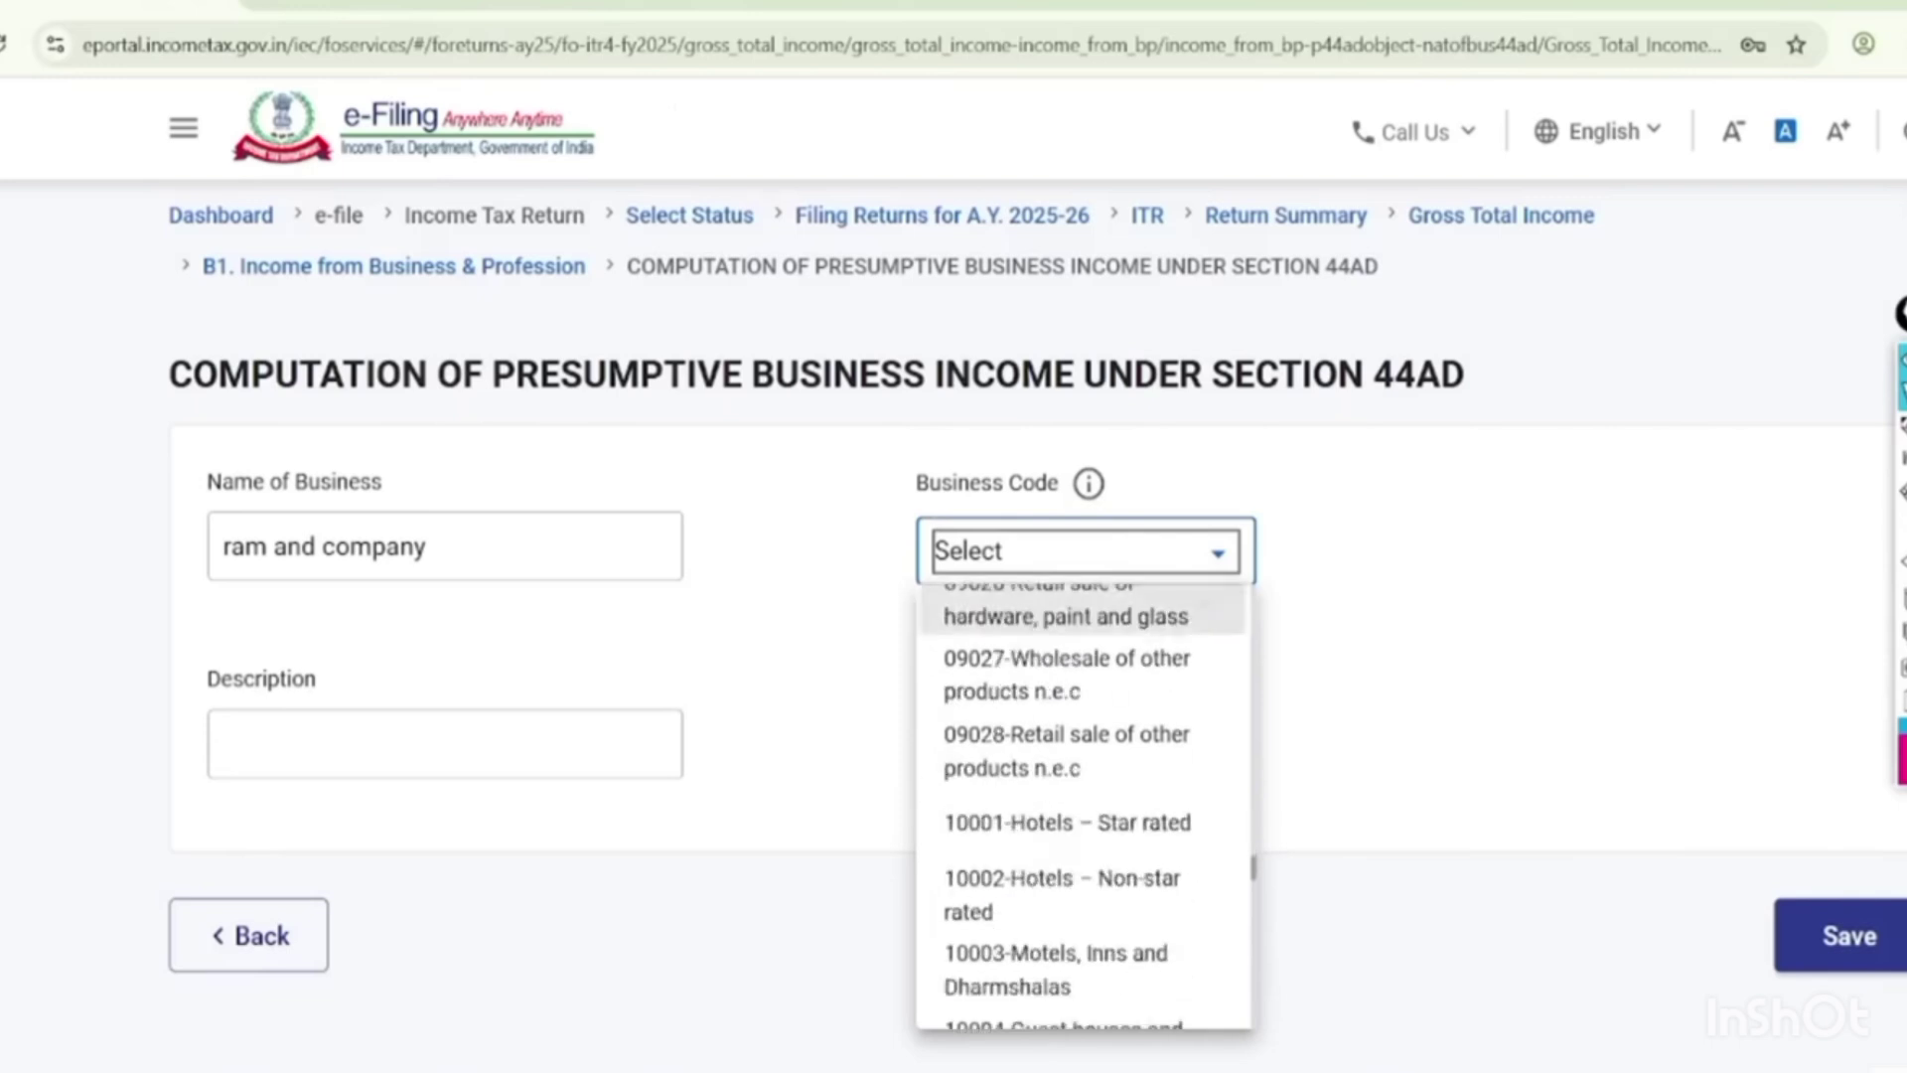
pyautogui.scroll(2, 1083, 805)
pyautogui.scroll(2, 1083, 804)
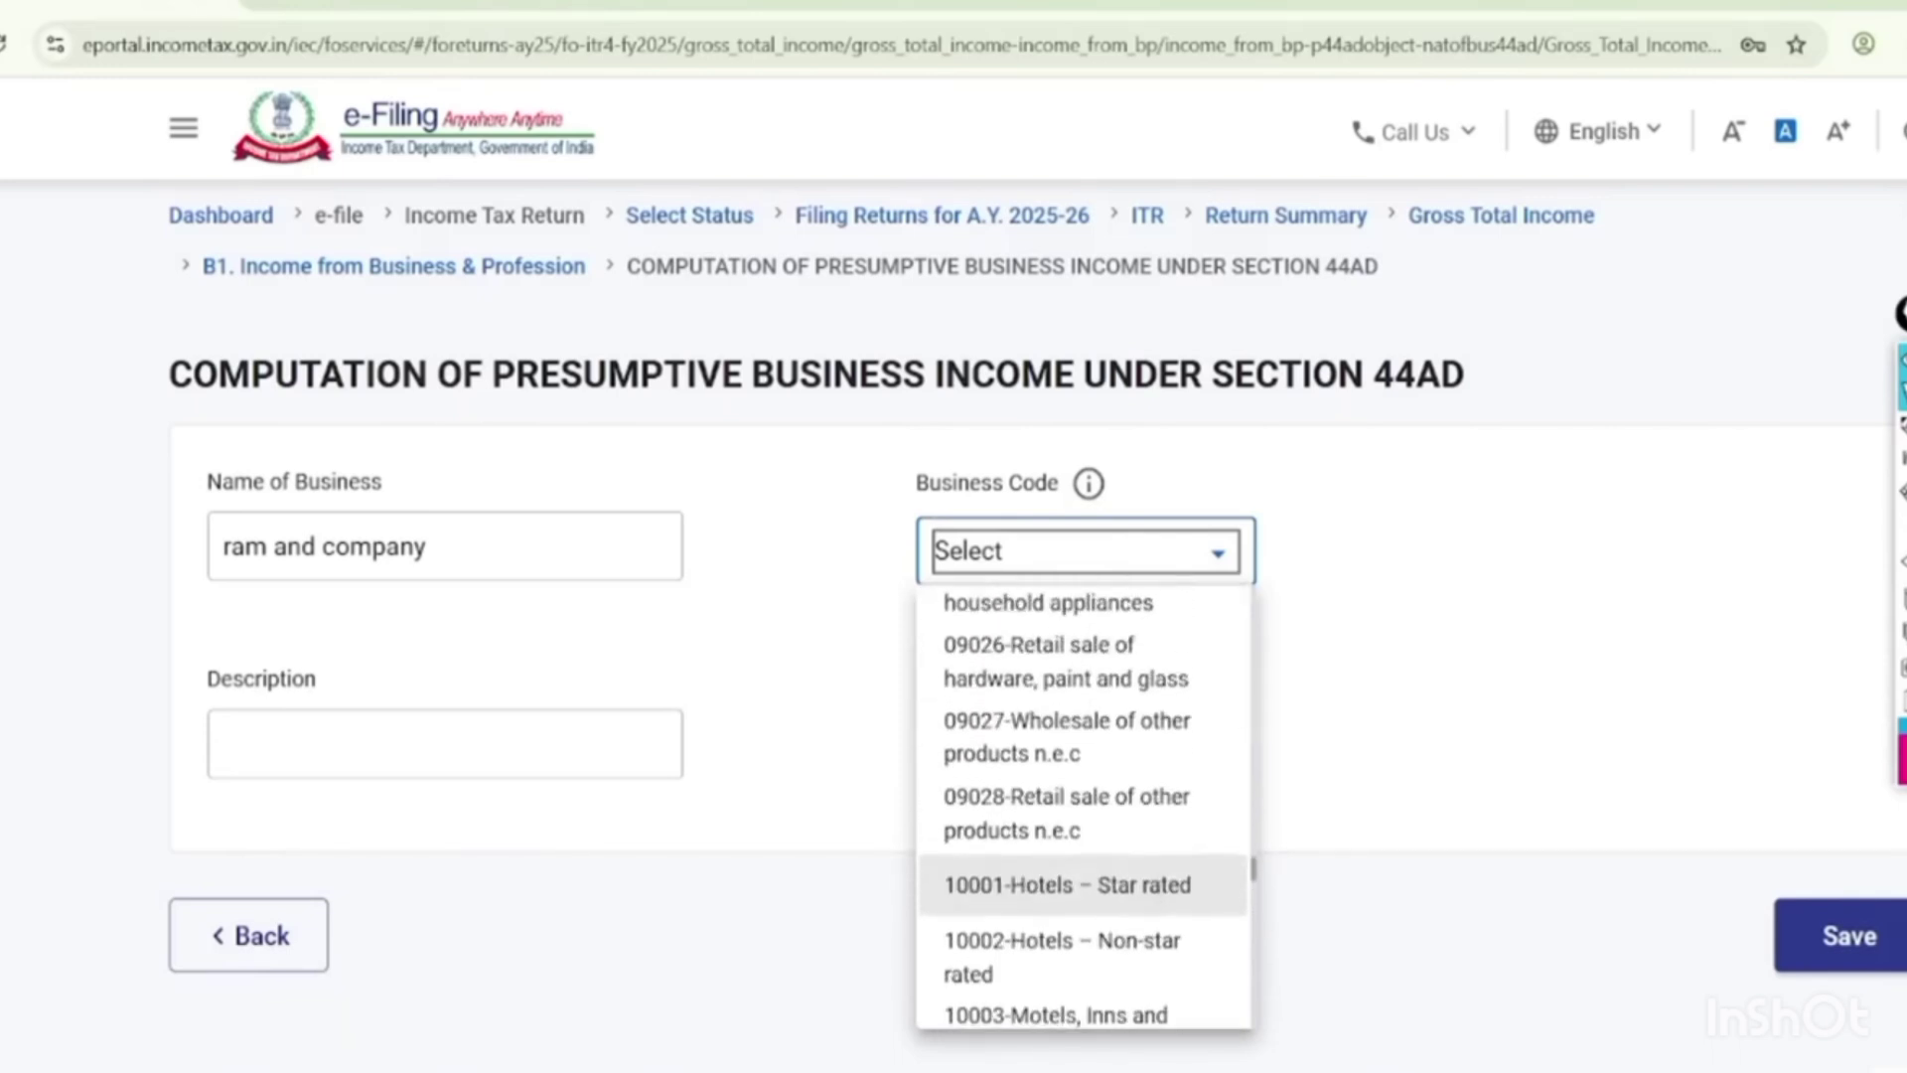
pyautogui.click(1082, 804)
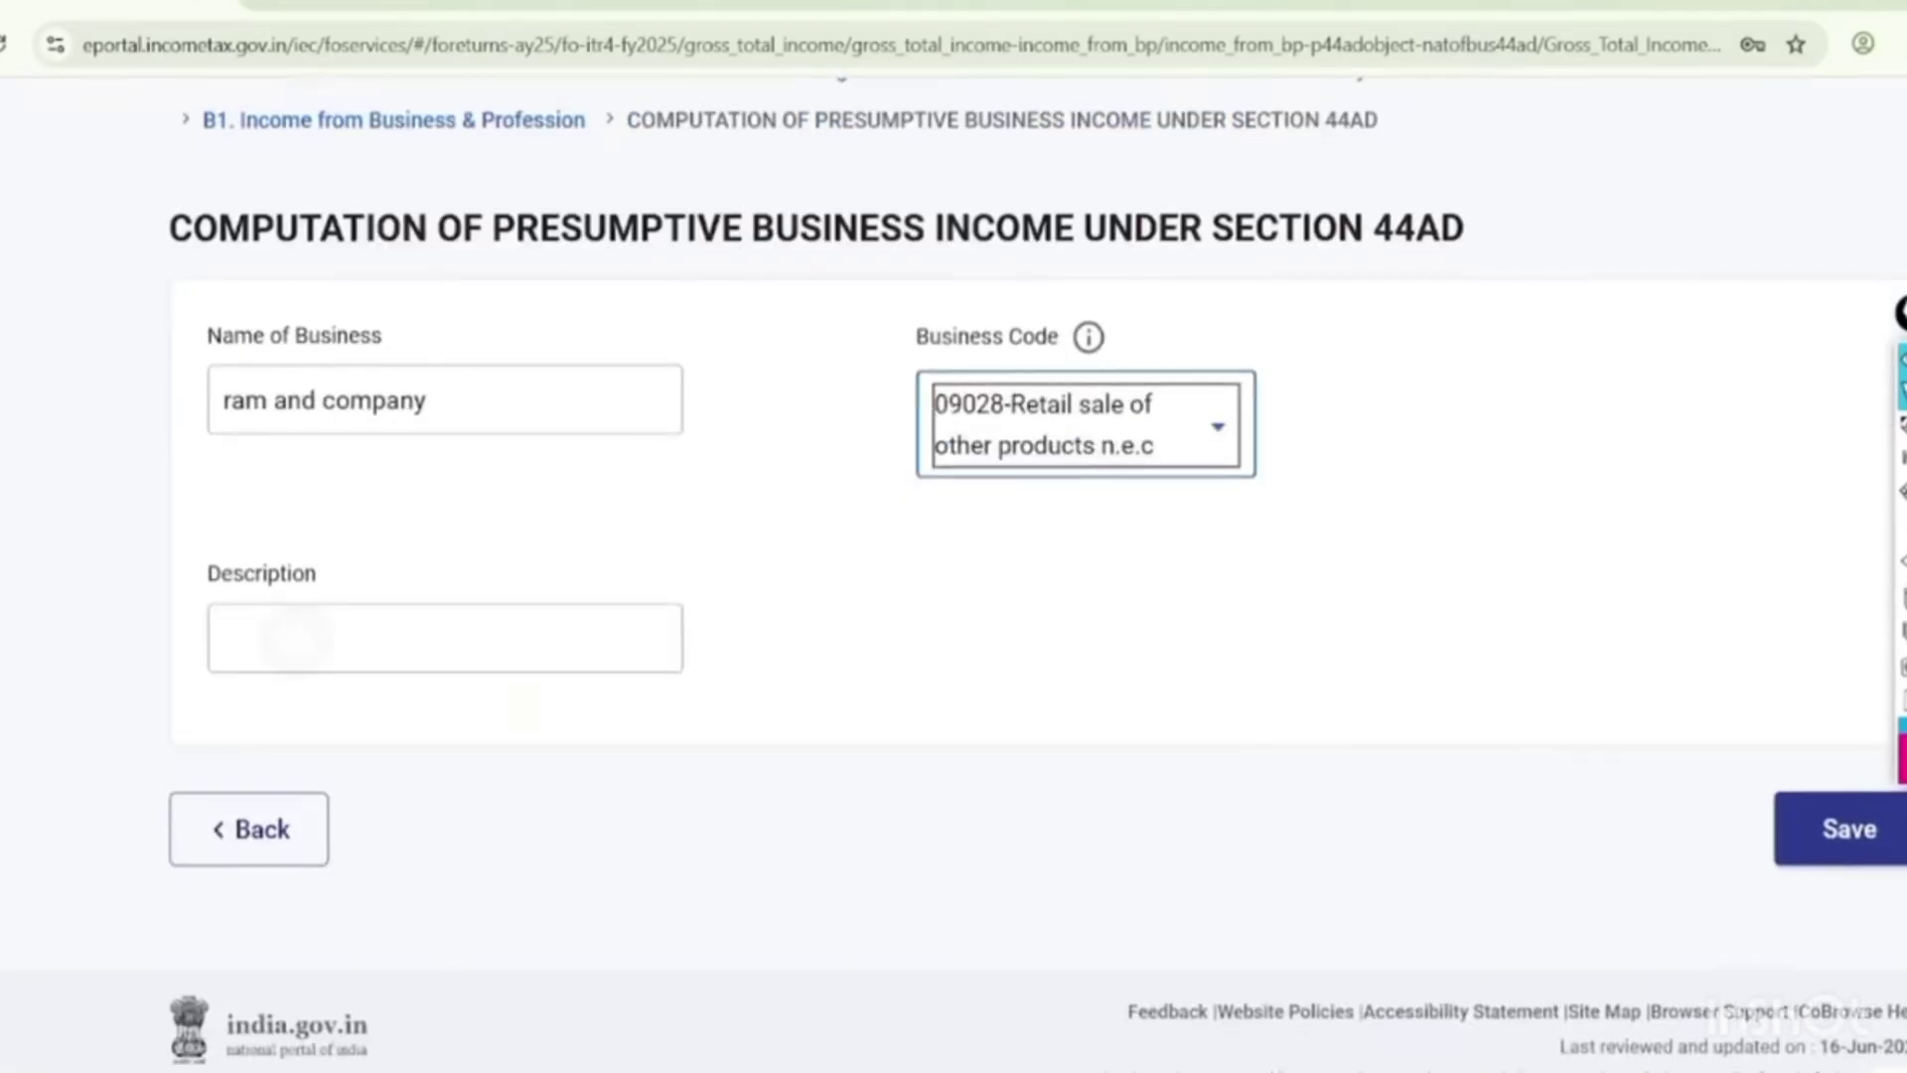
# Enter "kiryana goods" as the business description and save the 44AD business entry.
pyautogui.click(294, 638)
pyautogui.click(427, 697)
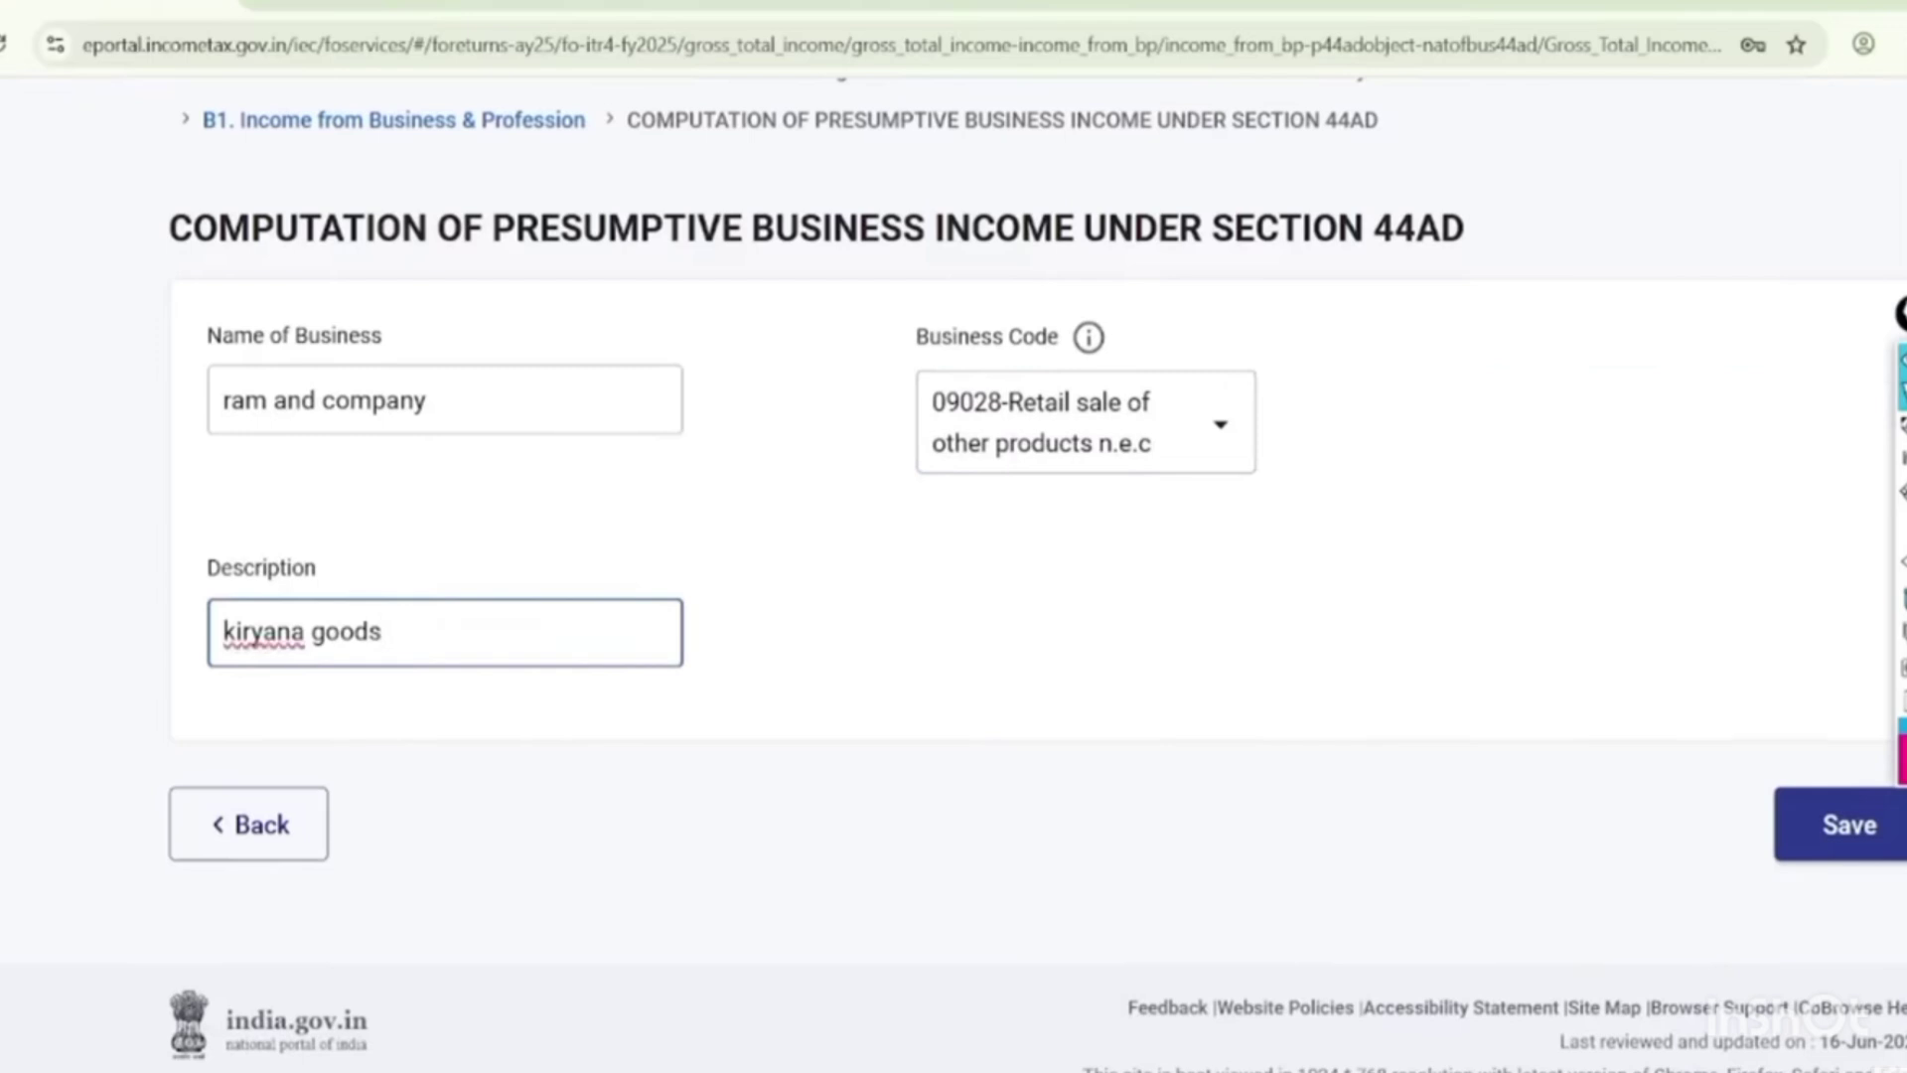
pyautogui.click(1835, 823)
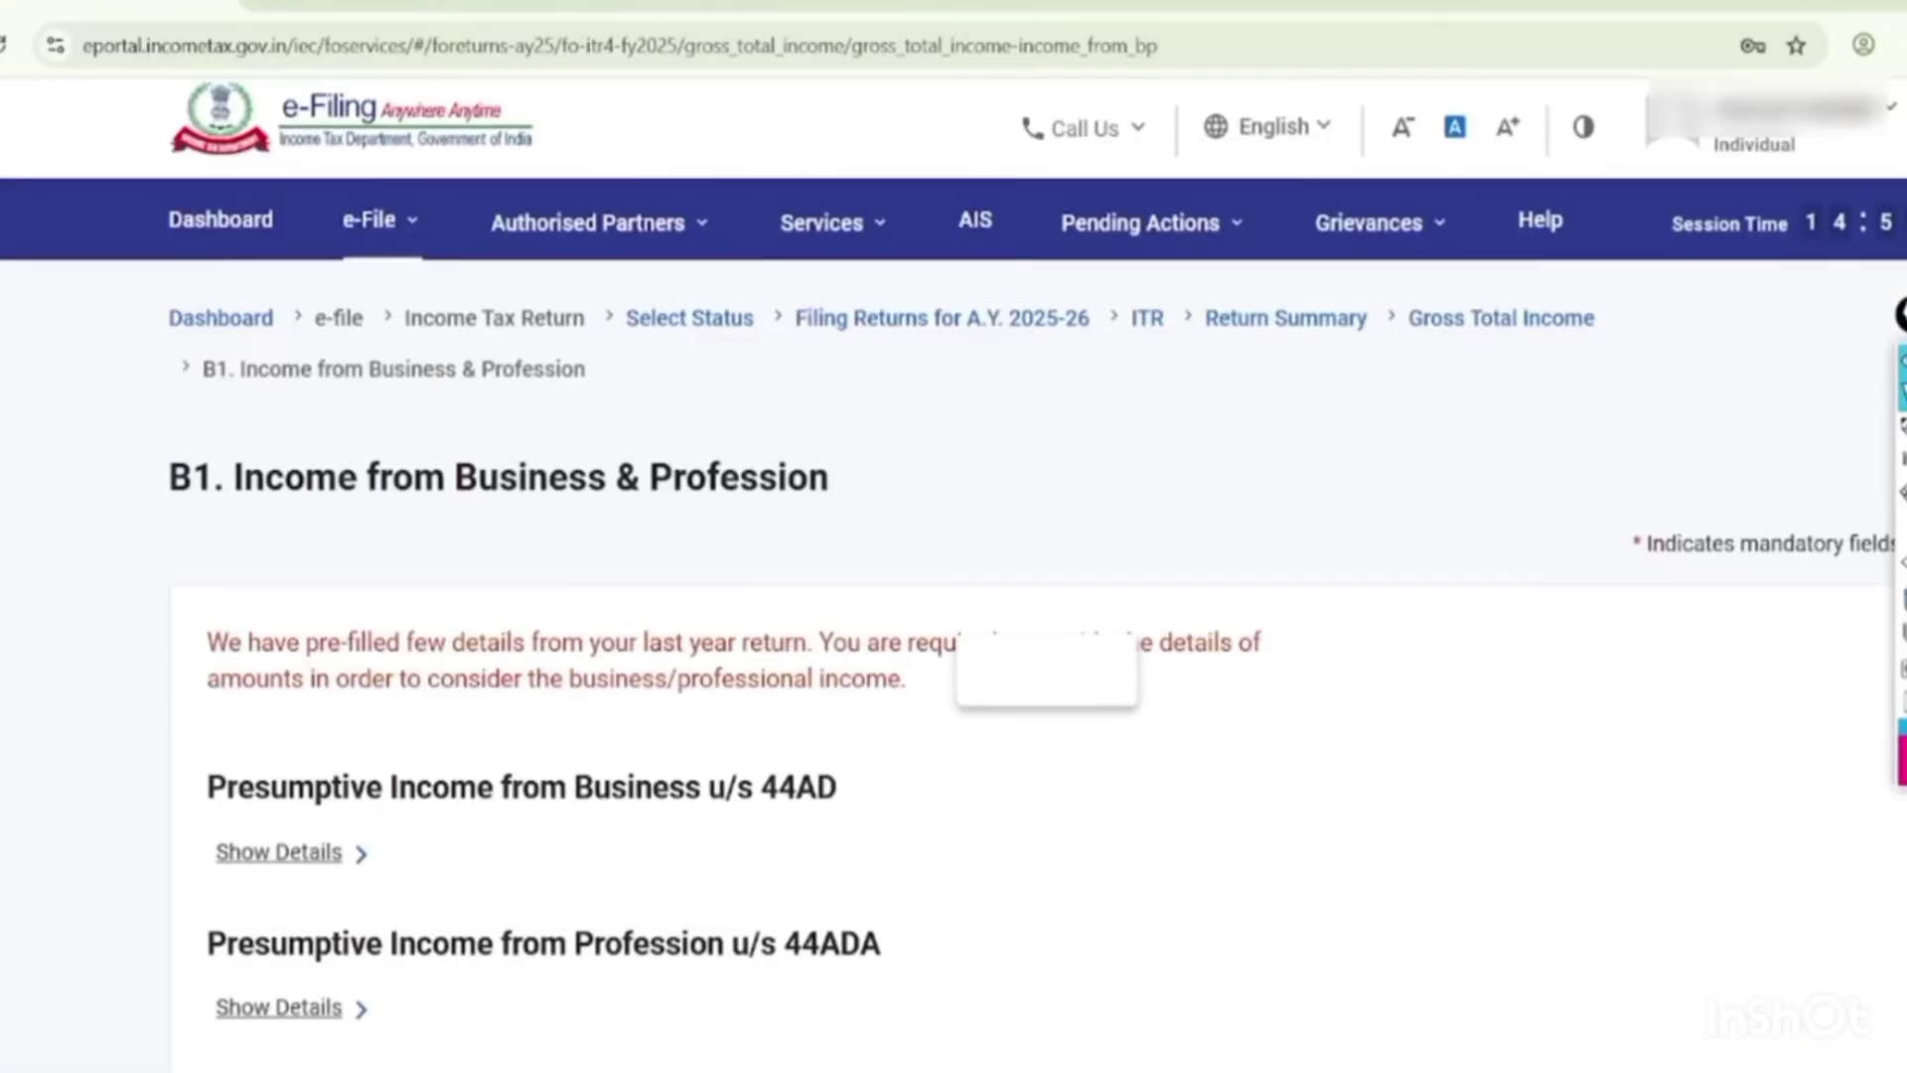
# Expand the 44AD details again and review the saved business row and the E1 and E2 amount fields.
pyautogui.scroll(-4, 954, 576)
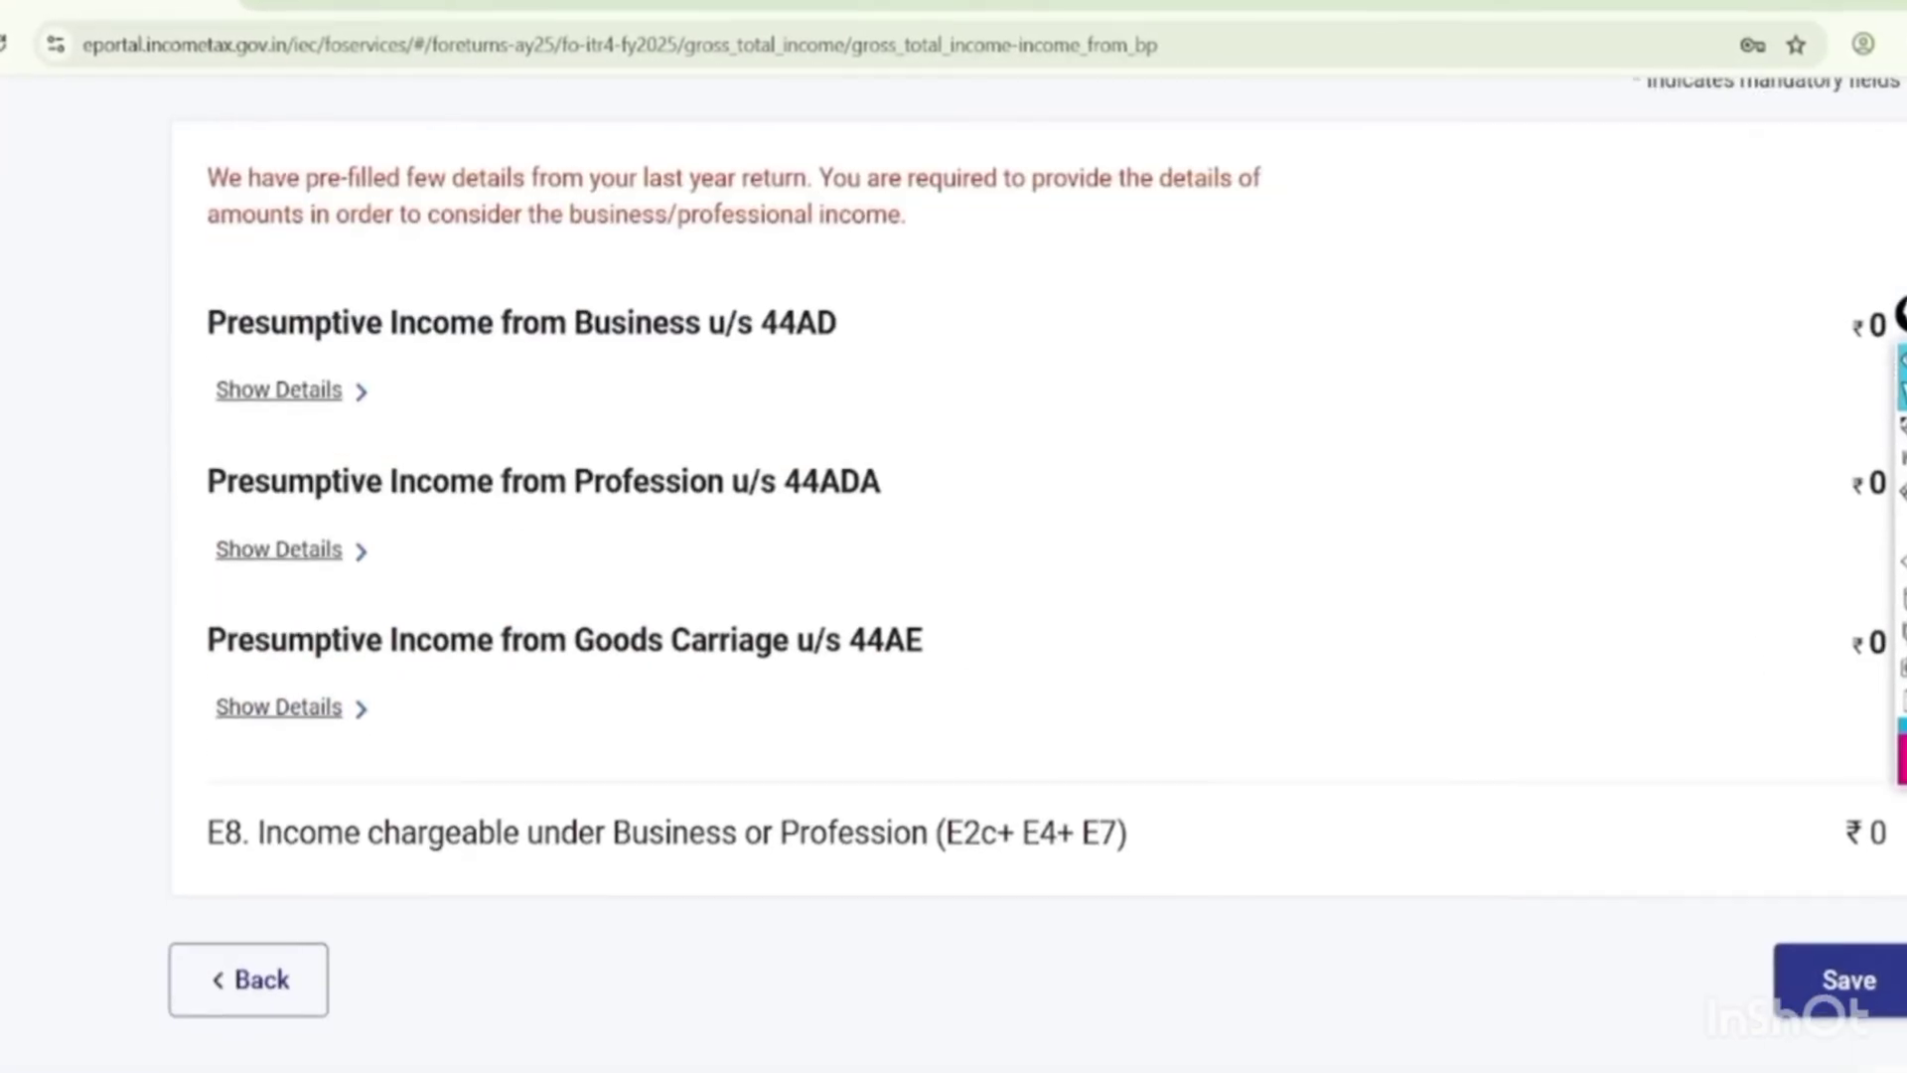
pyautogui.click(278, 389)
pyautogui.scroll(-3, 953, 596)
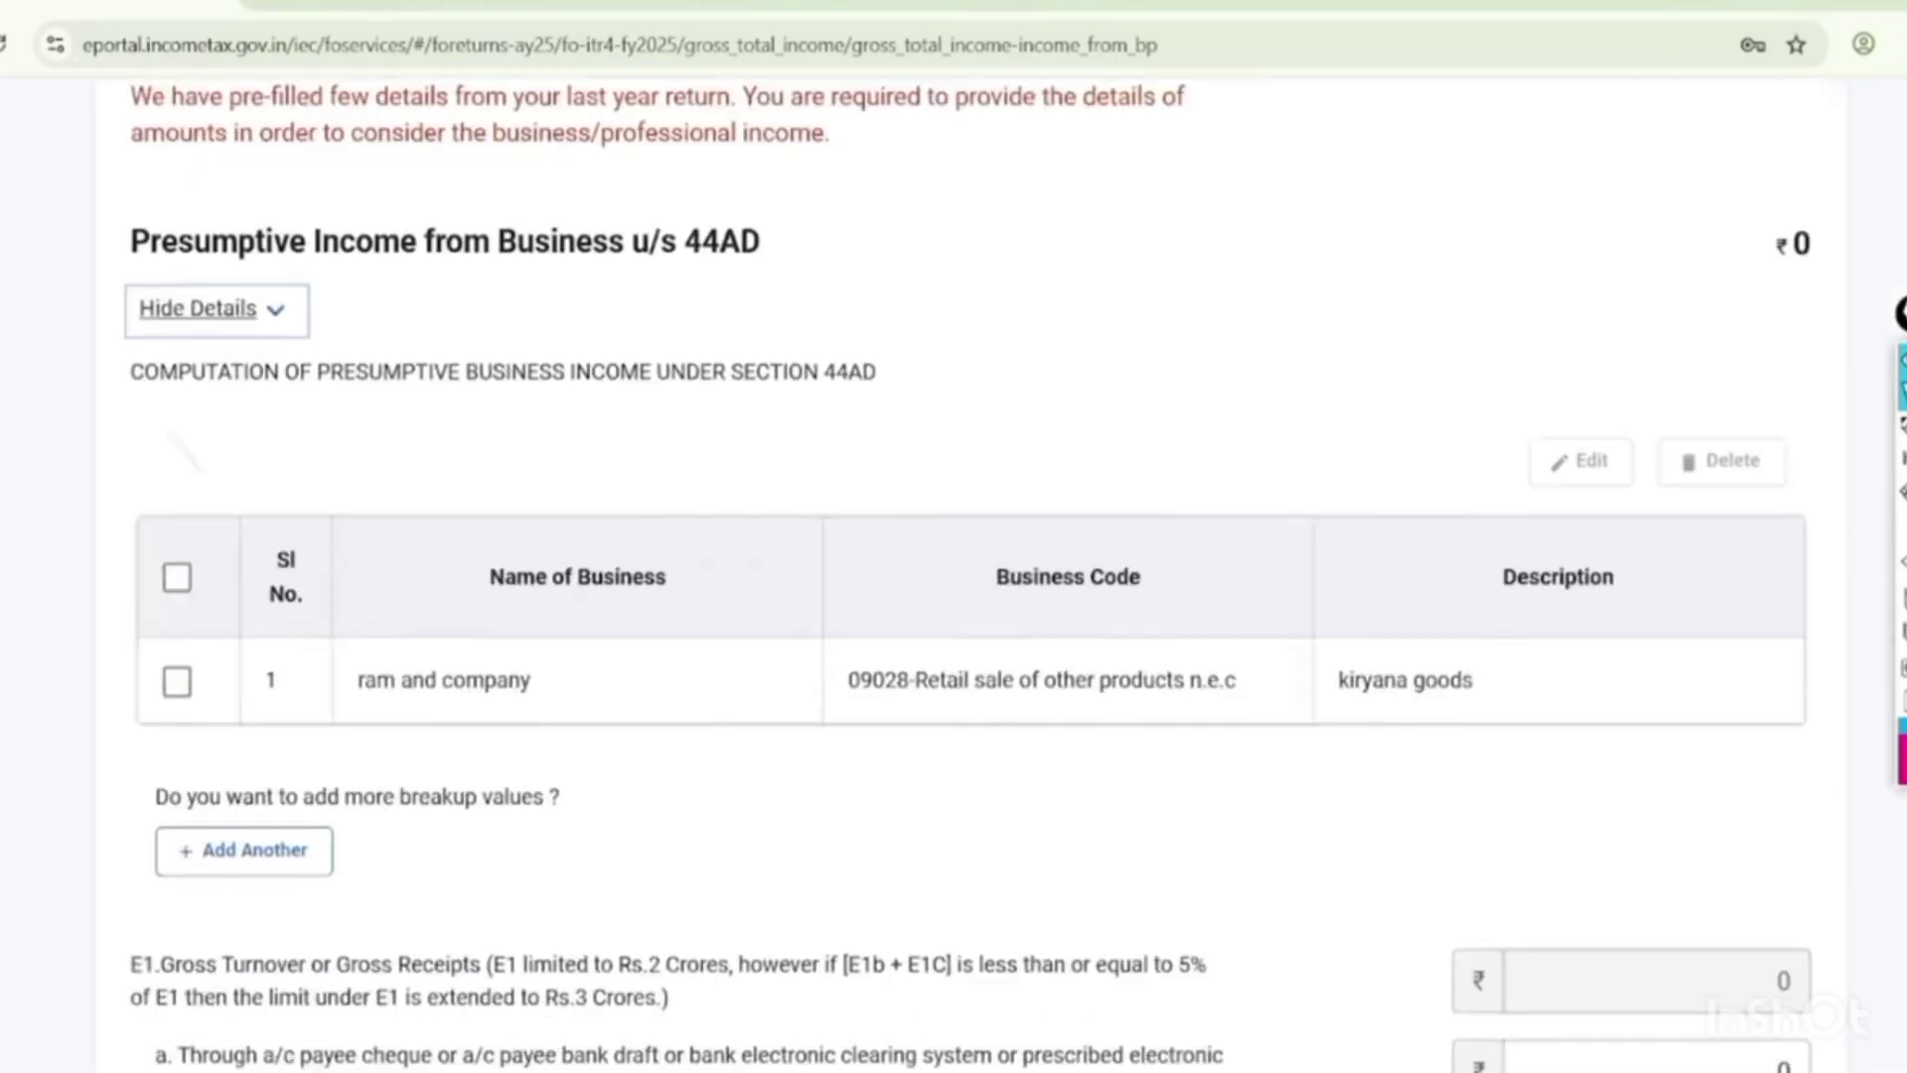
pyautogui.scroll(-1, 953, 596)
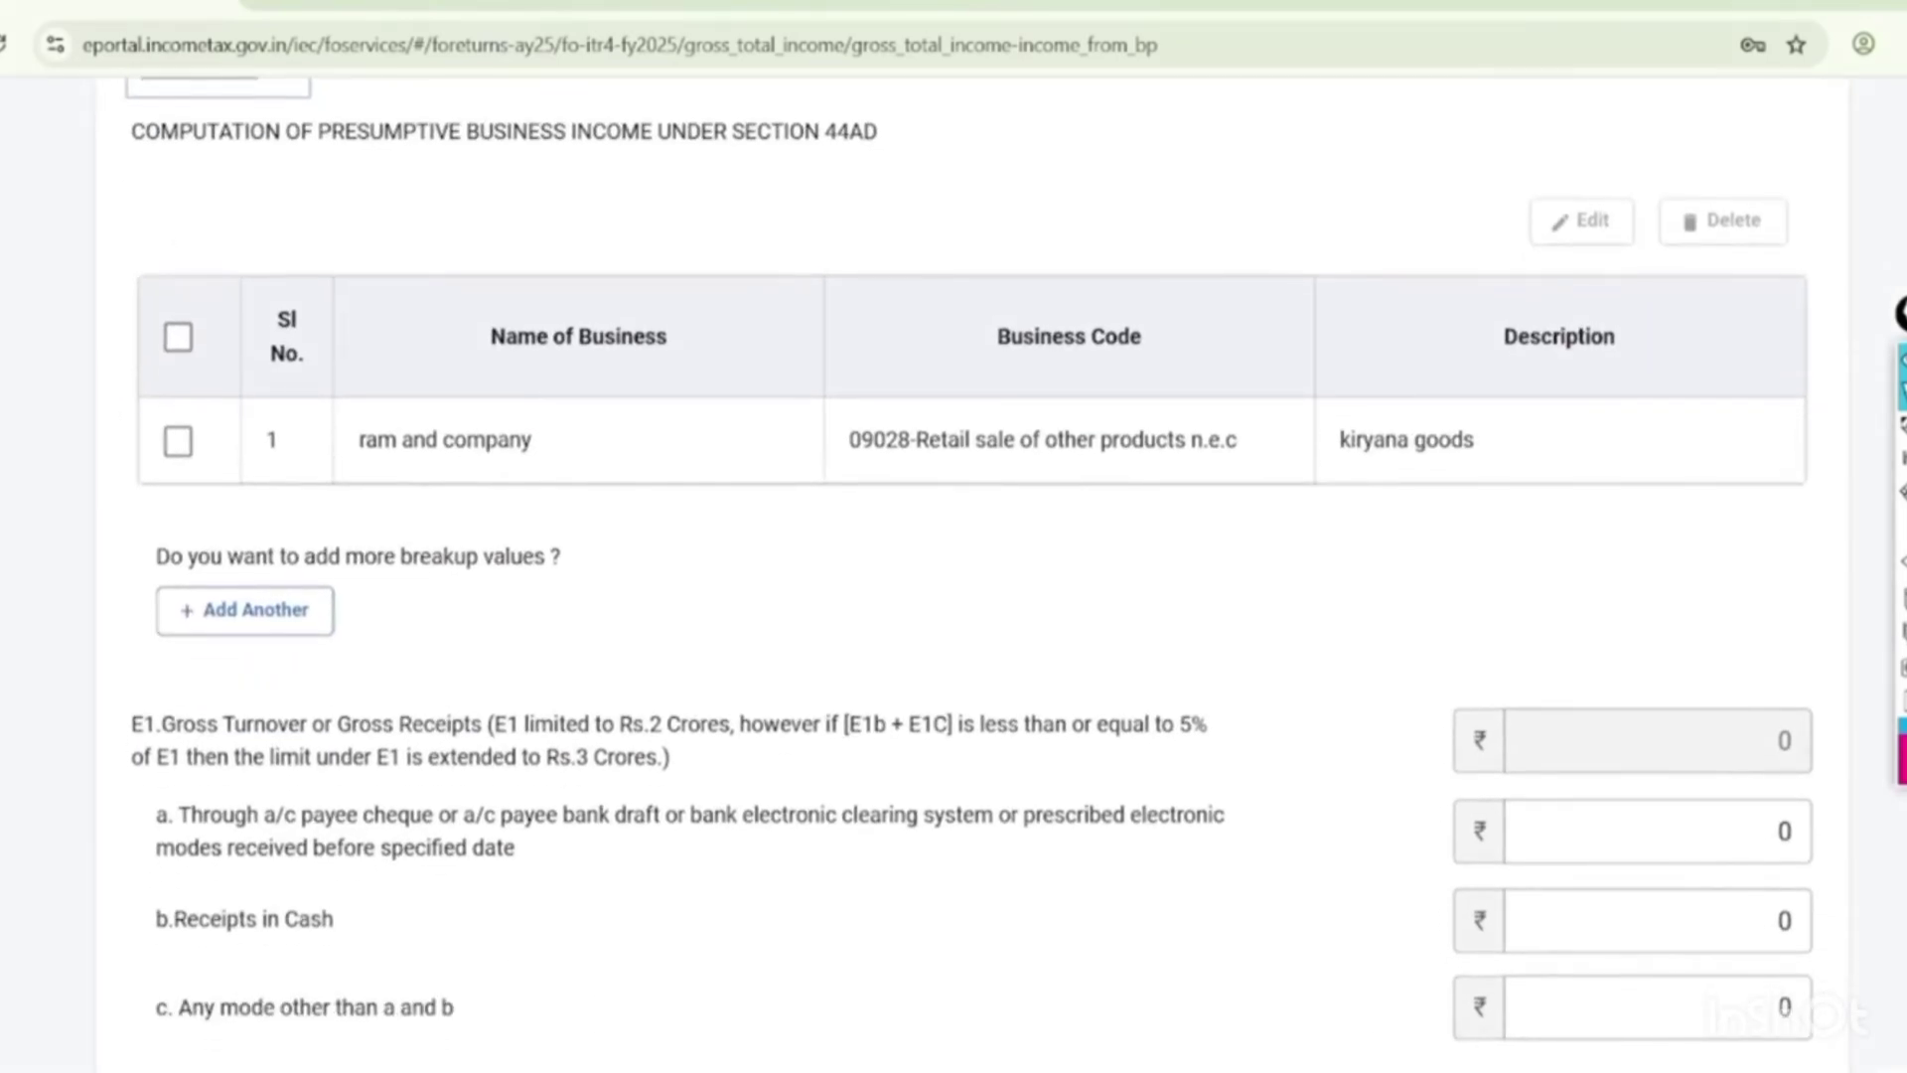
pyautogui.scroll(-5, 954, 595)
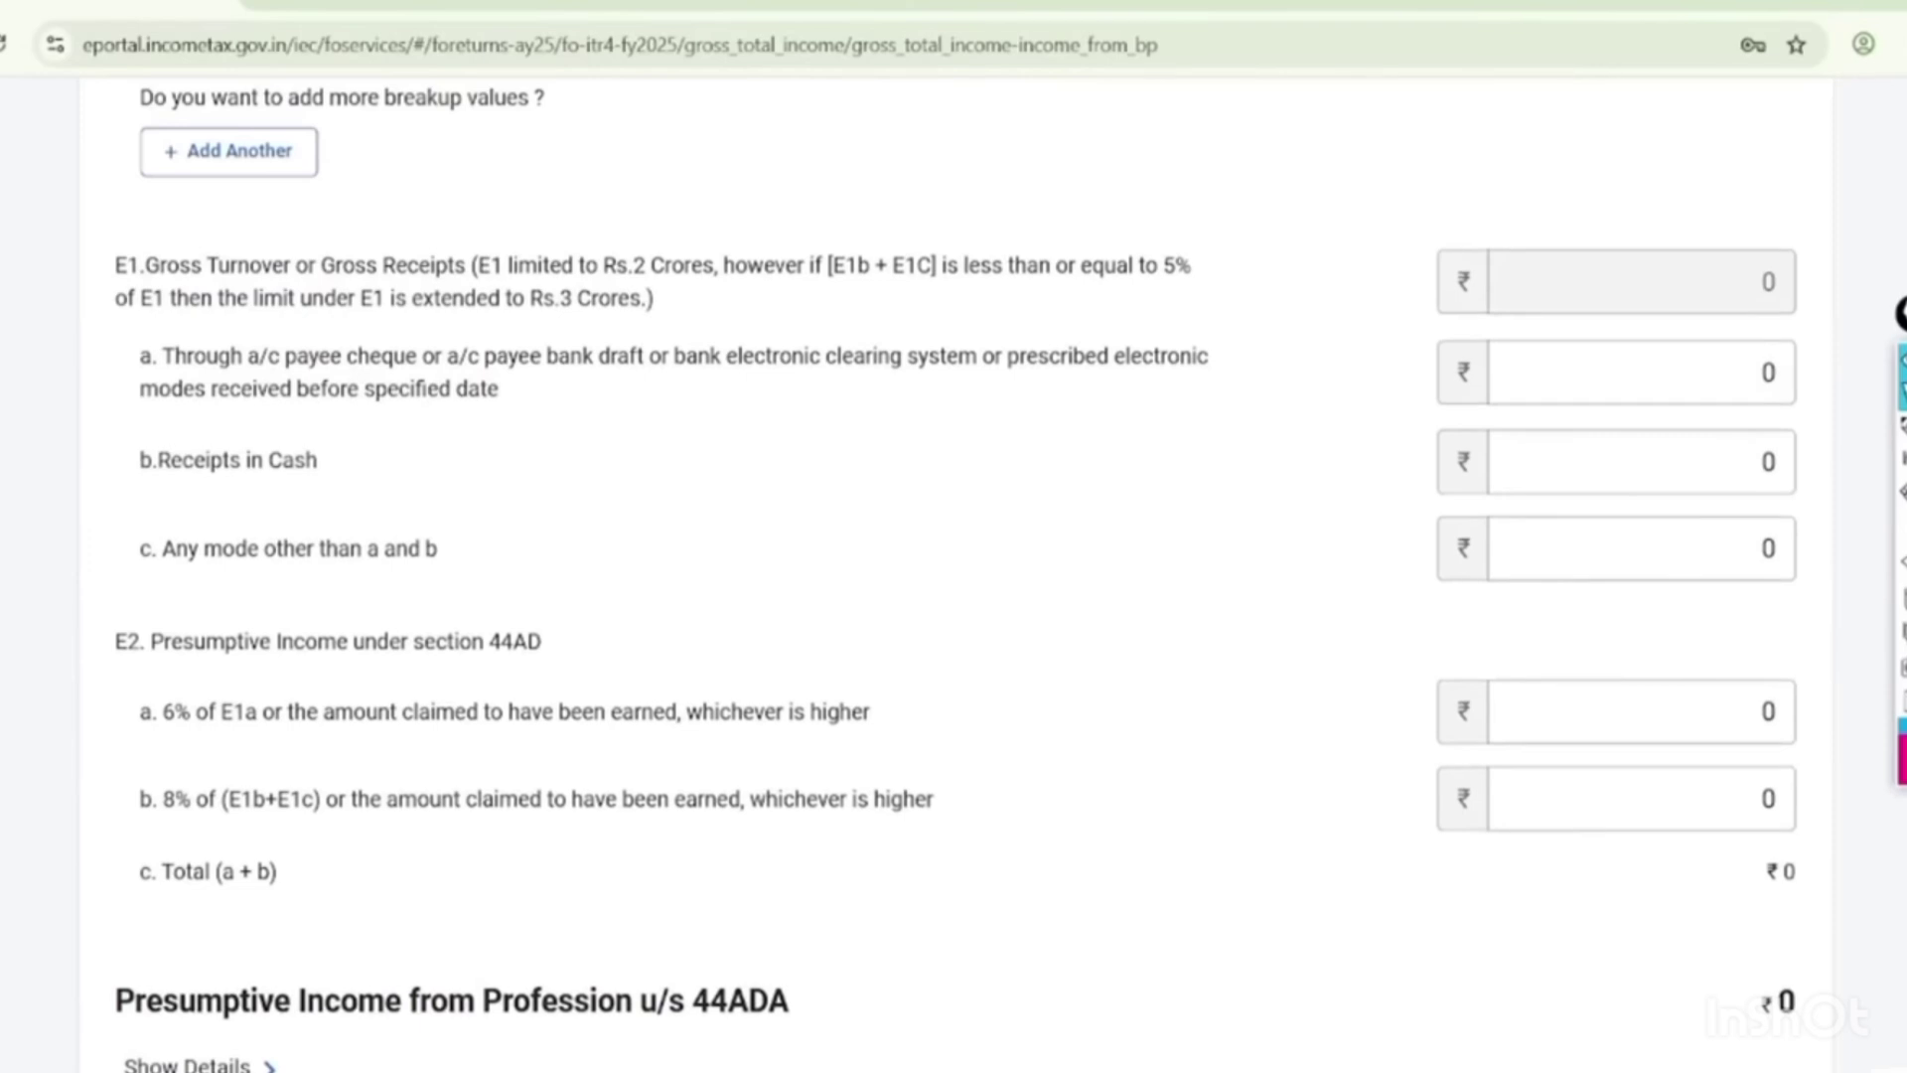
pyautogui.hscroll(1, 953, 596)
# Circle the Rs.2 Crores limit, underline Rs.3 Crores, and write a circled, double-underlined "40L" above the E1 text.
pyautogui.click(1900, 428)
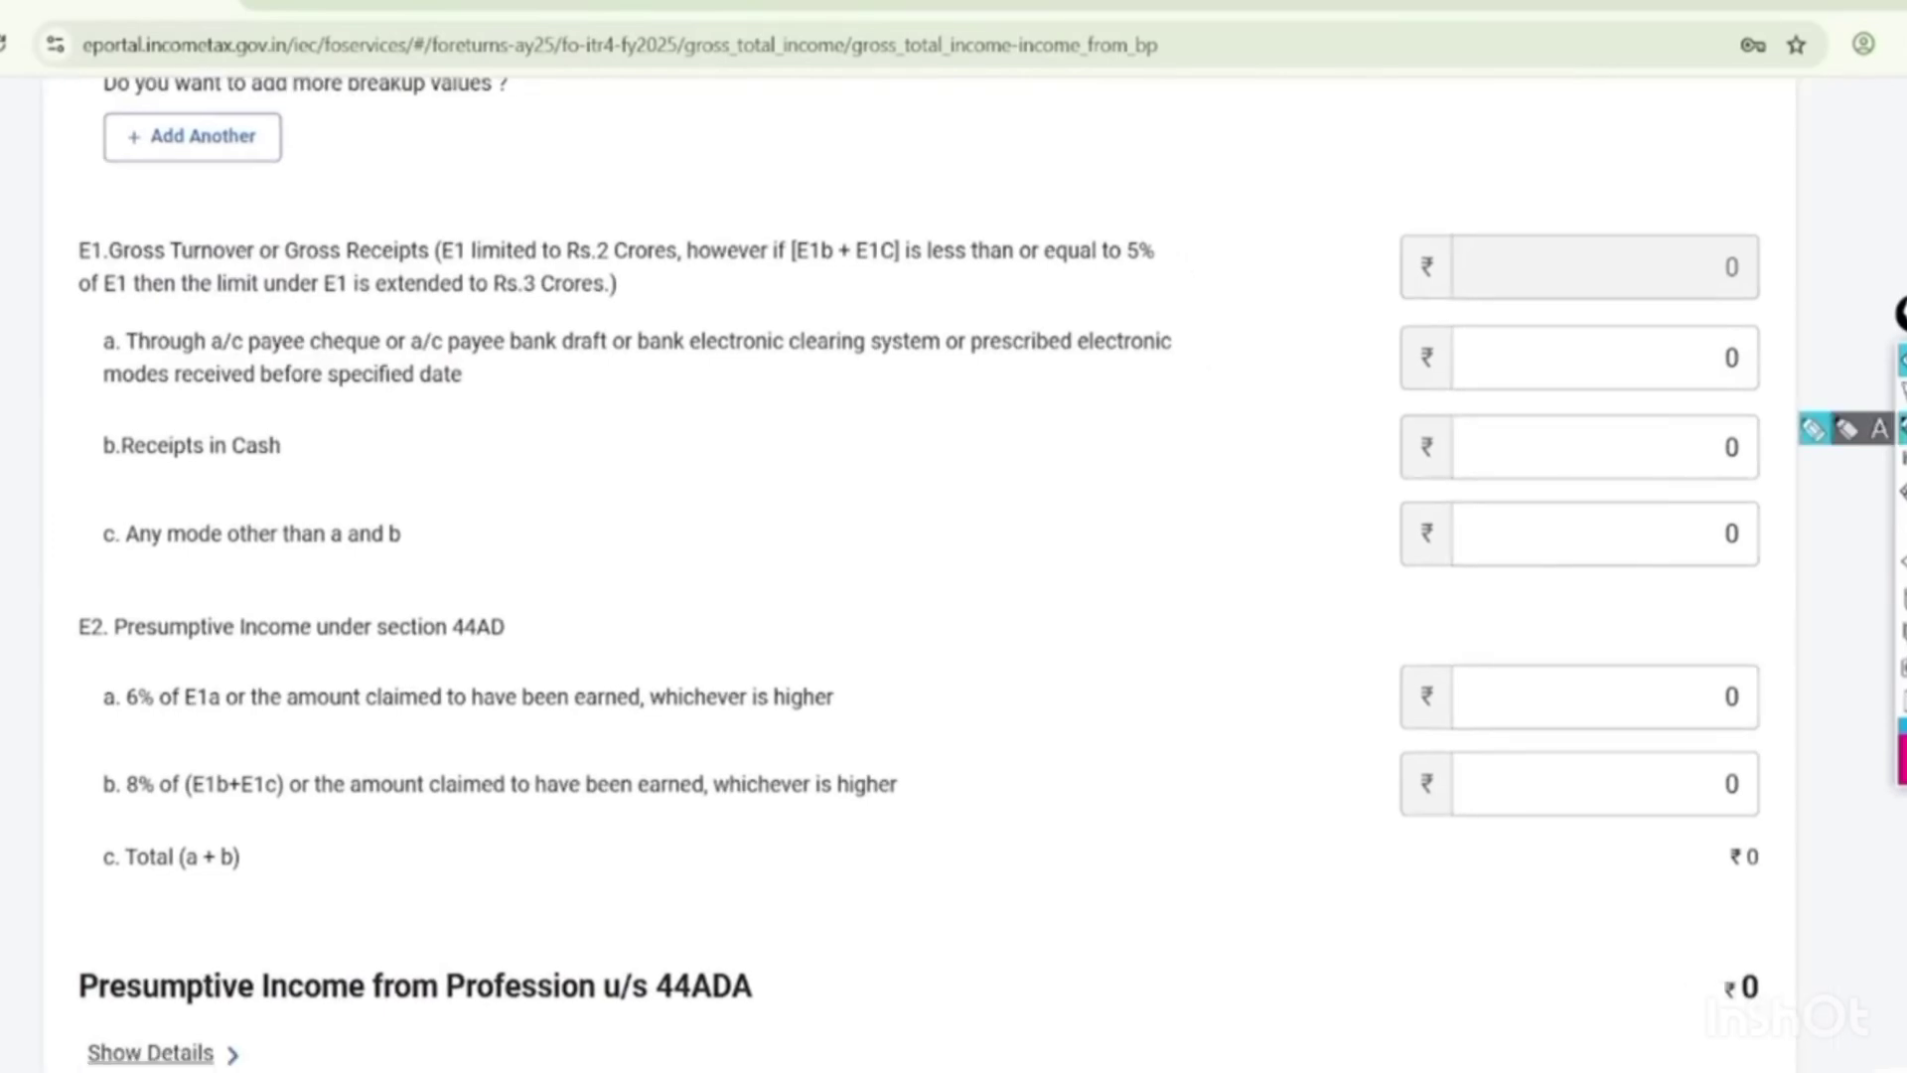
pyautogui.moveTo(643, 191)
pyautogui.mouseDown()
pyautogui.moveTo(601, 187)
pyautogui.moveTo(620, 283)
pyautogui.moveTo(645, 174)
pyautogui.mouseUp()
pyautogui.moveTo(477, 303); pyautogui.dragTo(656, 294)
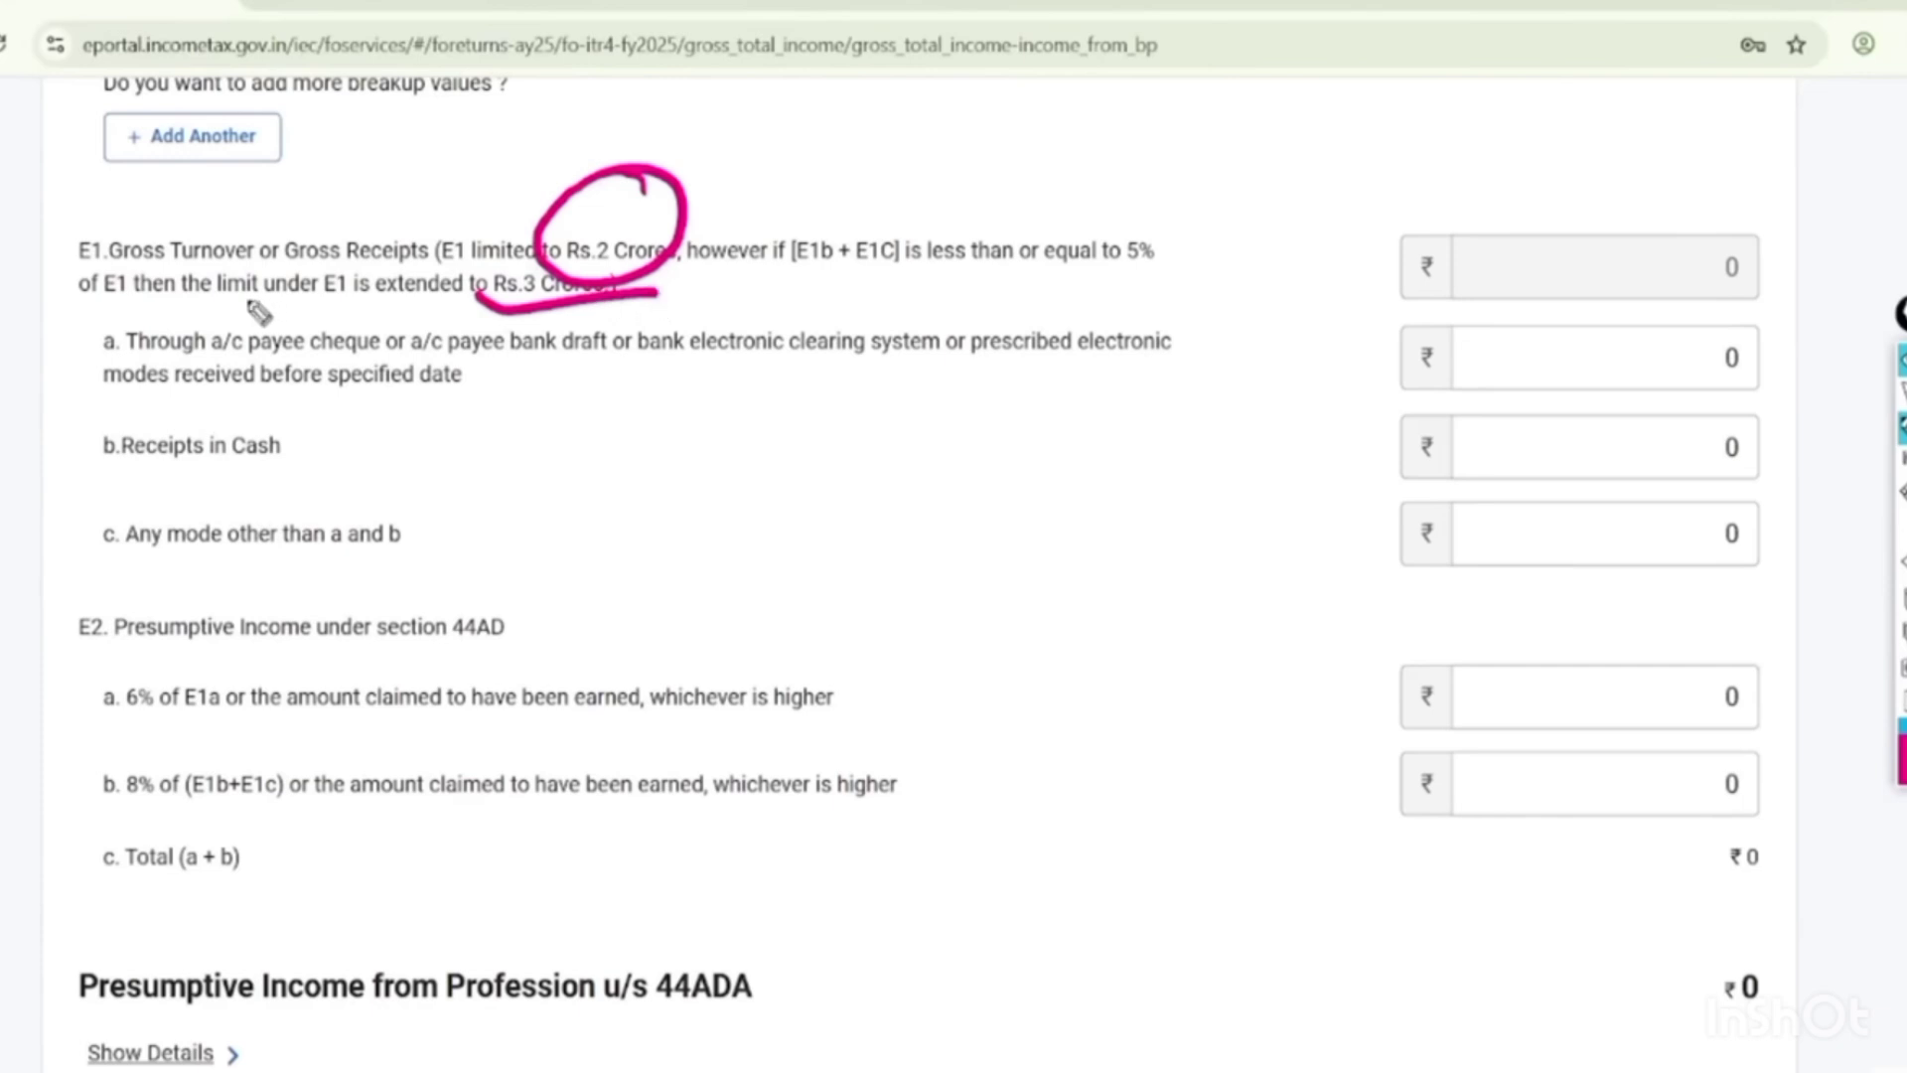
pyautogui.moveTo(1021, 138); pyautogui.dragTo(1082, 204)
pyautogui.moveTo(1088, 149); pyautogui.dragTo(1170, 118)
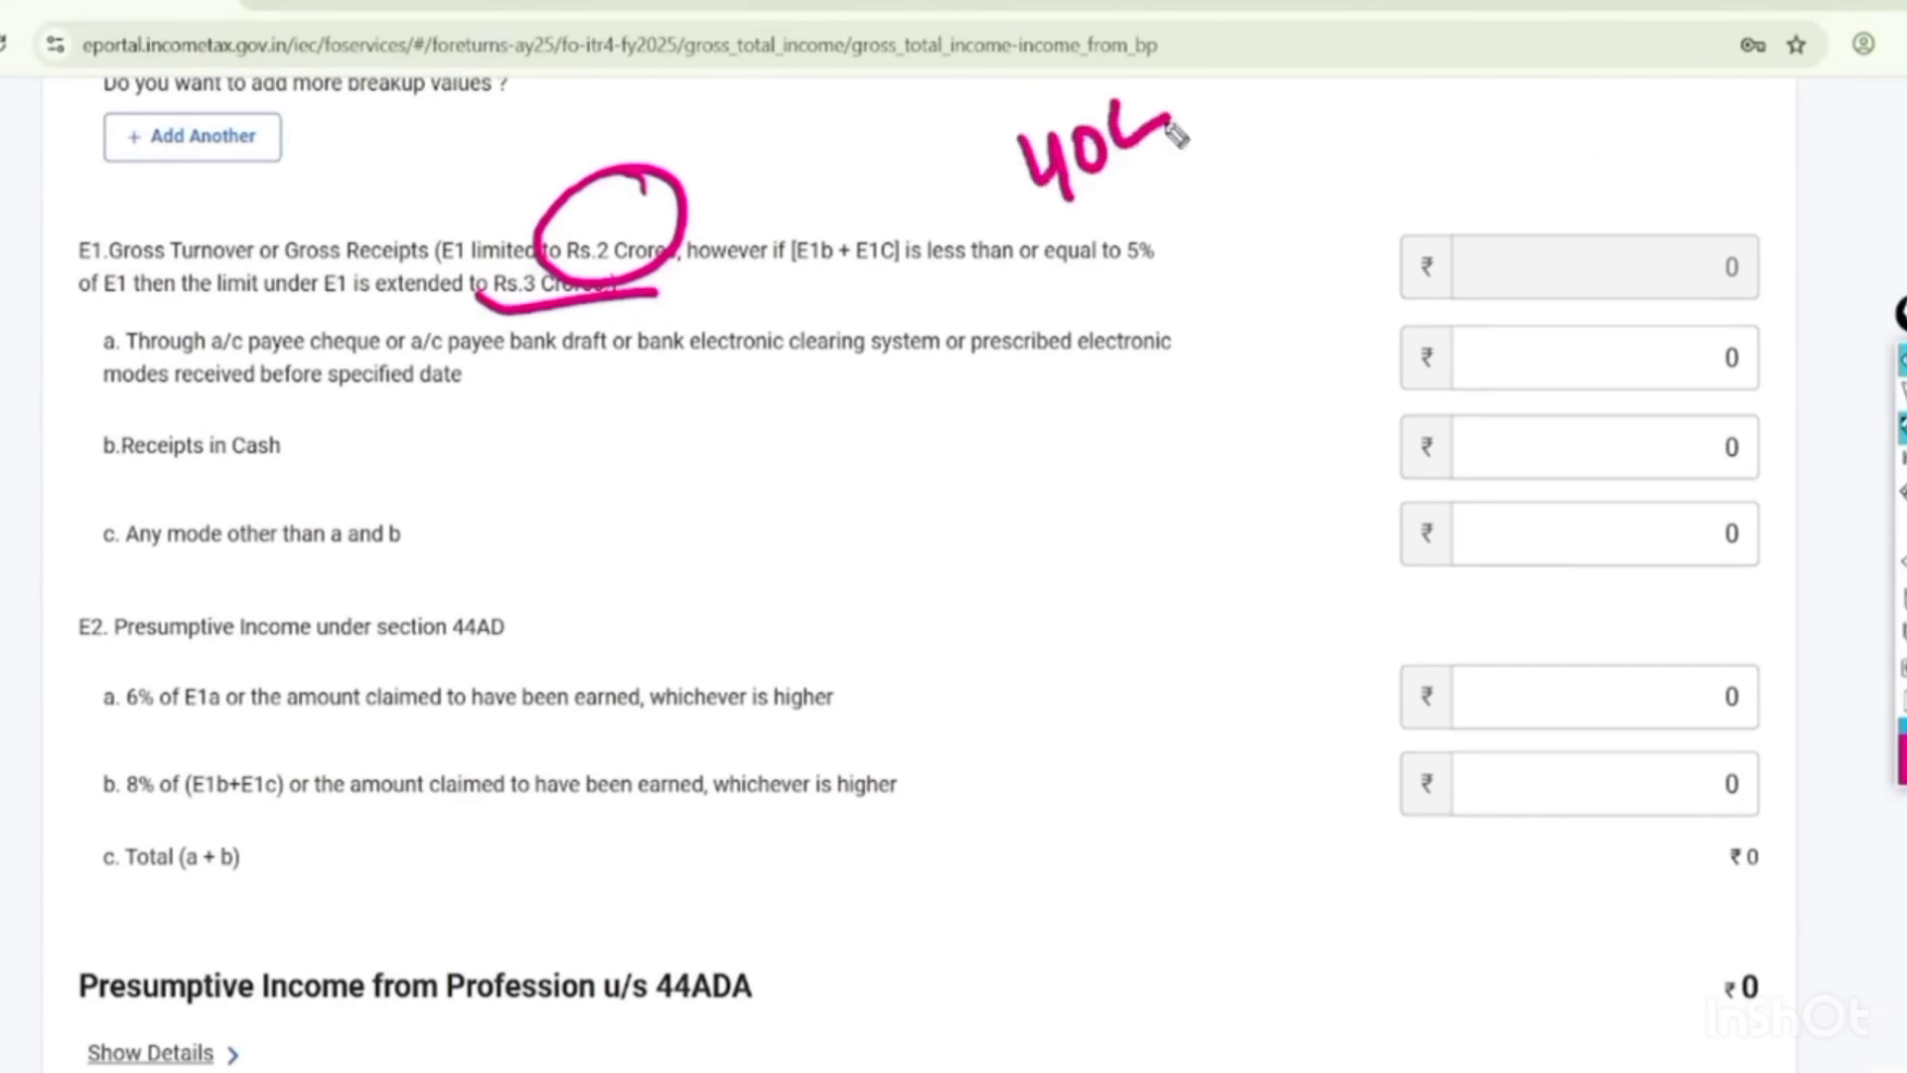
pyautogui.moveTo(1082, 214); pyautogui.dragTo(1176, 159)
pyautogui.moveTo(1172, 49)
pyautogui.mouseDown()
pyautogui.moveTo(1033, 124)
pyautogui.moveTo(1172, 67)
pyautogui.mouseUp()
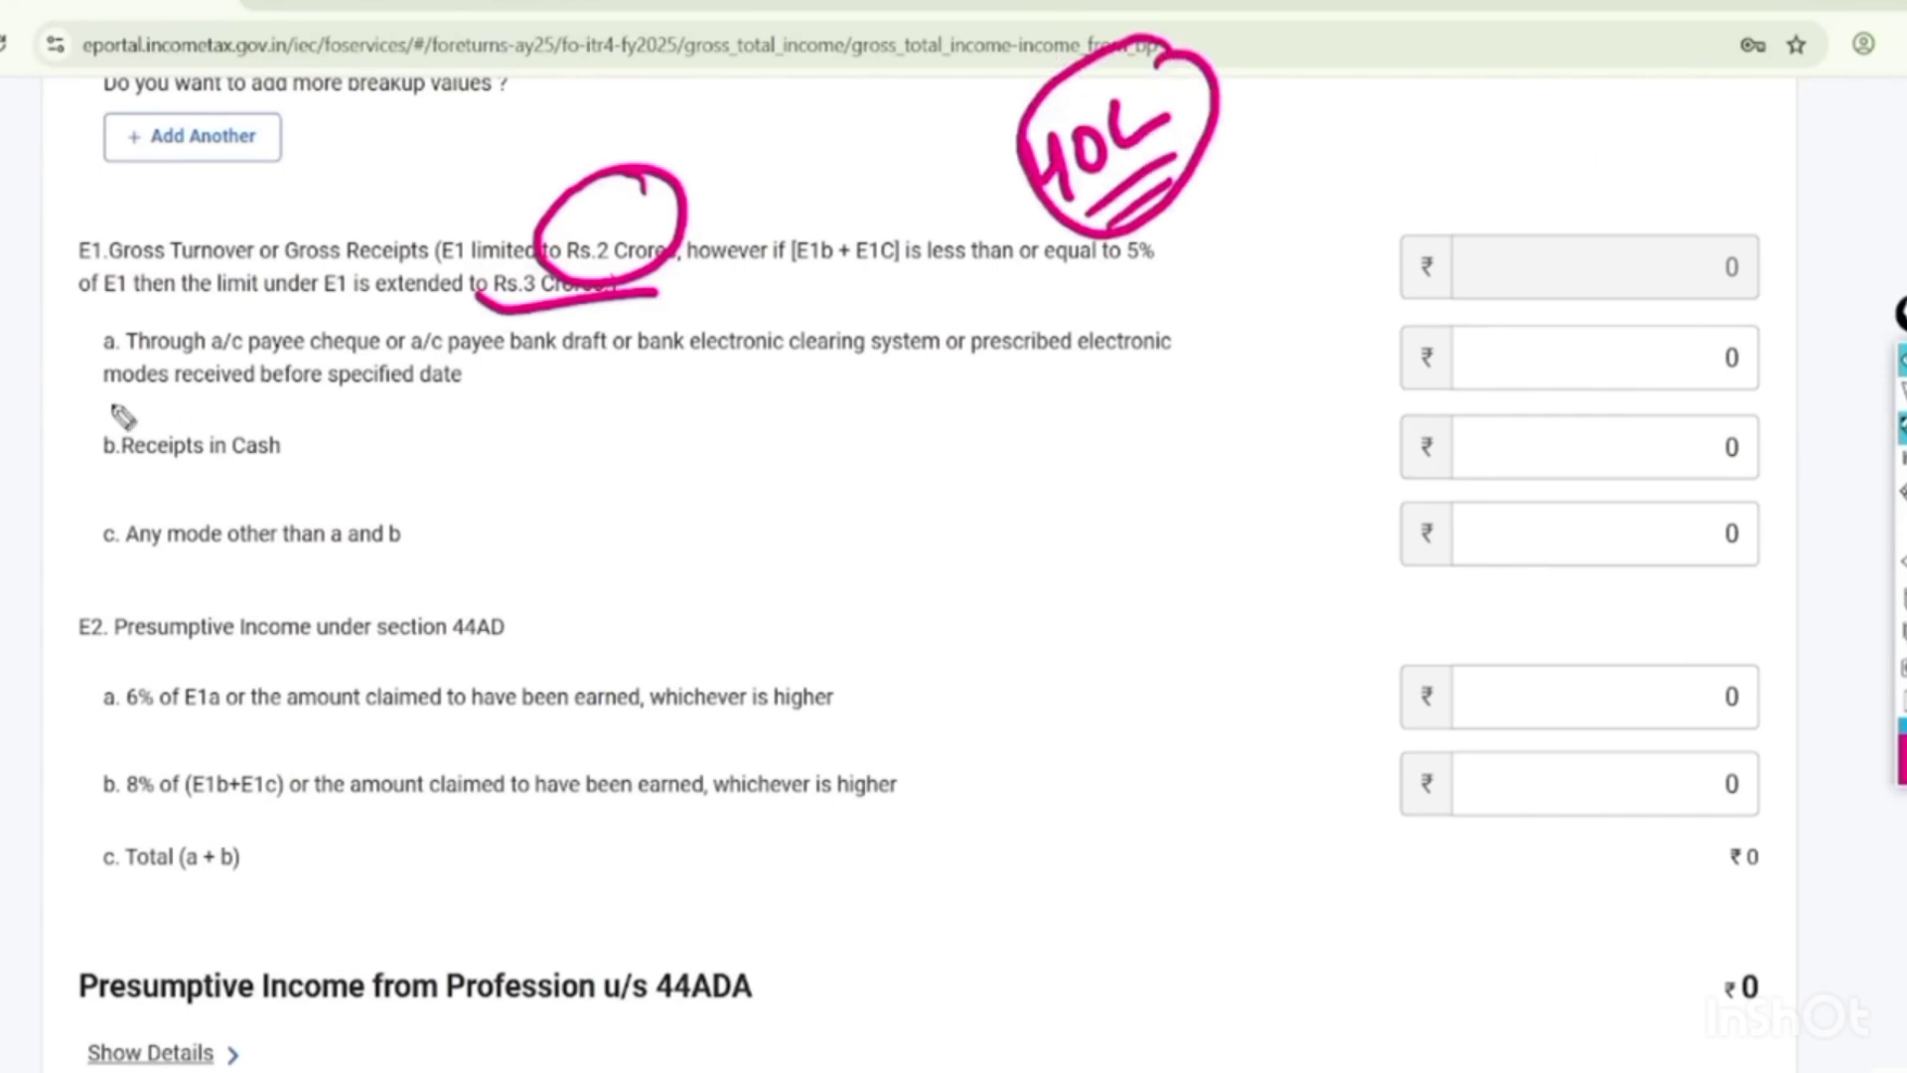
# Outline the E1a electronic receipts line, write "UPI" beside it, and circle its amount field.
pyautogui.moveTo(54, 403)
pyautogui.mouseDown()
pyautogui.moveTo(772, 409)
pyautogui.moveTo(1101, 284)
pyautogui.moveTo(229, 303)
pyautogui.moveTo(44, 400)
pyautogui.mouseUp()
pyautogui.moveTo(1254, 322)
pyautogui.mouseDown()
pyautogui.moveTo(1289, 326)
pyautogui.moveTo(1316, 359)
pyautogui.mouseUp()
pyautogui.moveTo(1305, 306)
pyautogui.mouseDown()
pyautogui.moveTo(1313, 334)
pyautogui.moveTo(1355, 344)
pyautogui.mouseUp()
pyautogui.moveTo(1767, 323)
pyautogui.mouseDown()
pyautogui.moveTo(1665, 333)
pyautogui.moveTo(1638, 381)
pyautogui.moveTo(1716, 313)
pyautogui.mouseUp()
# Underline the E1b cash and E1c other-mode lines, circle the cash amount, tick the other-mode field, and clear all marks.
pyautogui.moveTo(45, 482); pyautogui.dragTo(417, 465)
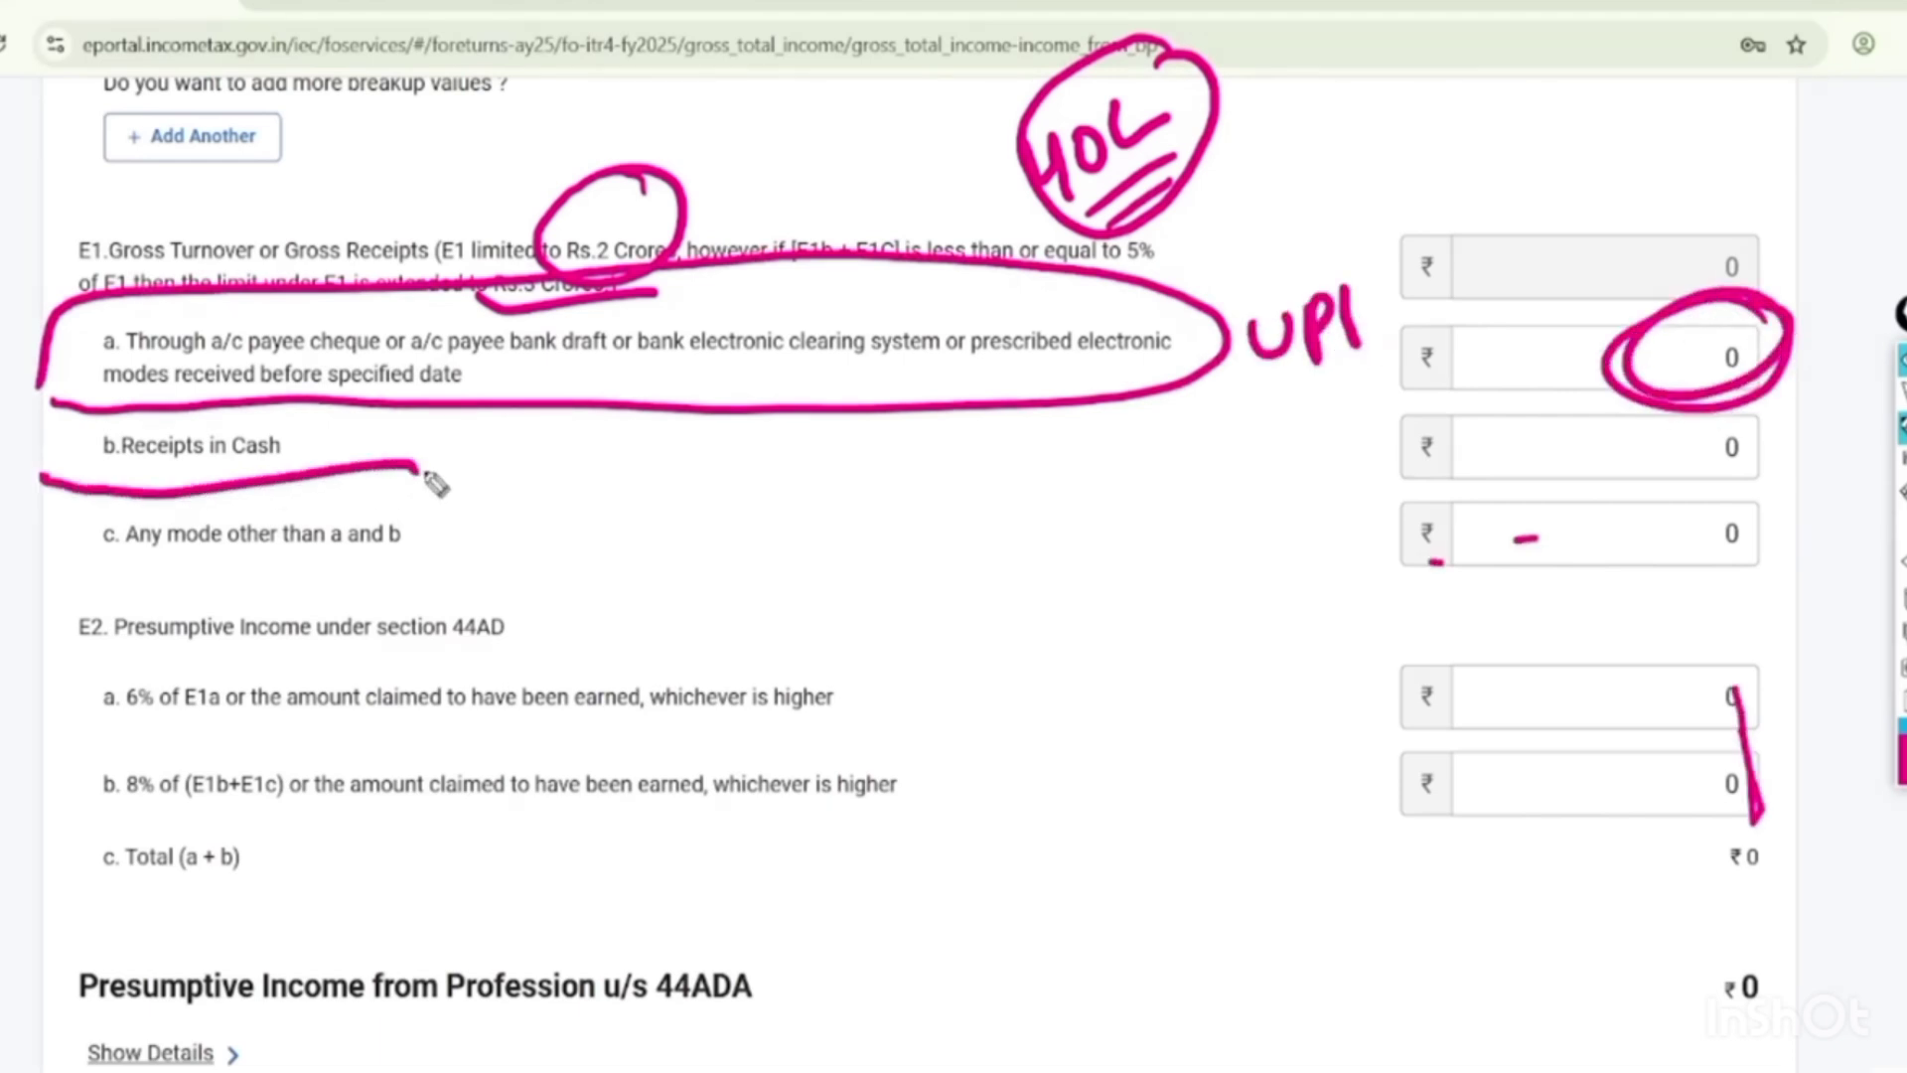
pyautogui.moveTo(1797, 452)
pyautogui.mouseDown()
pyautogui.moveTo(1681, 472)
pyautogui.moveTo(1783, 476)
pyautogui.moveTo(1736, 426)
pyautogui.mouseUp()
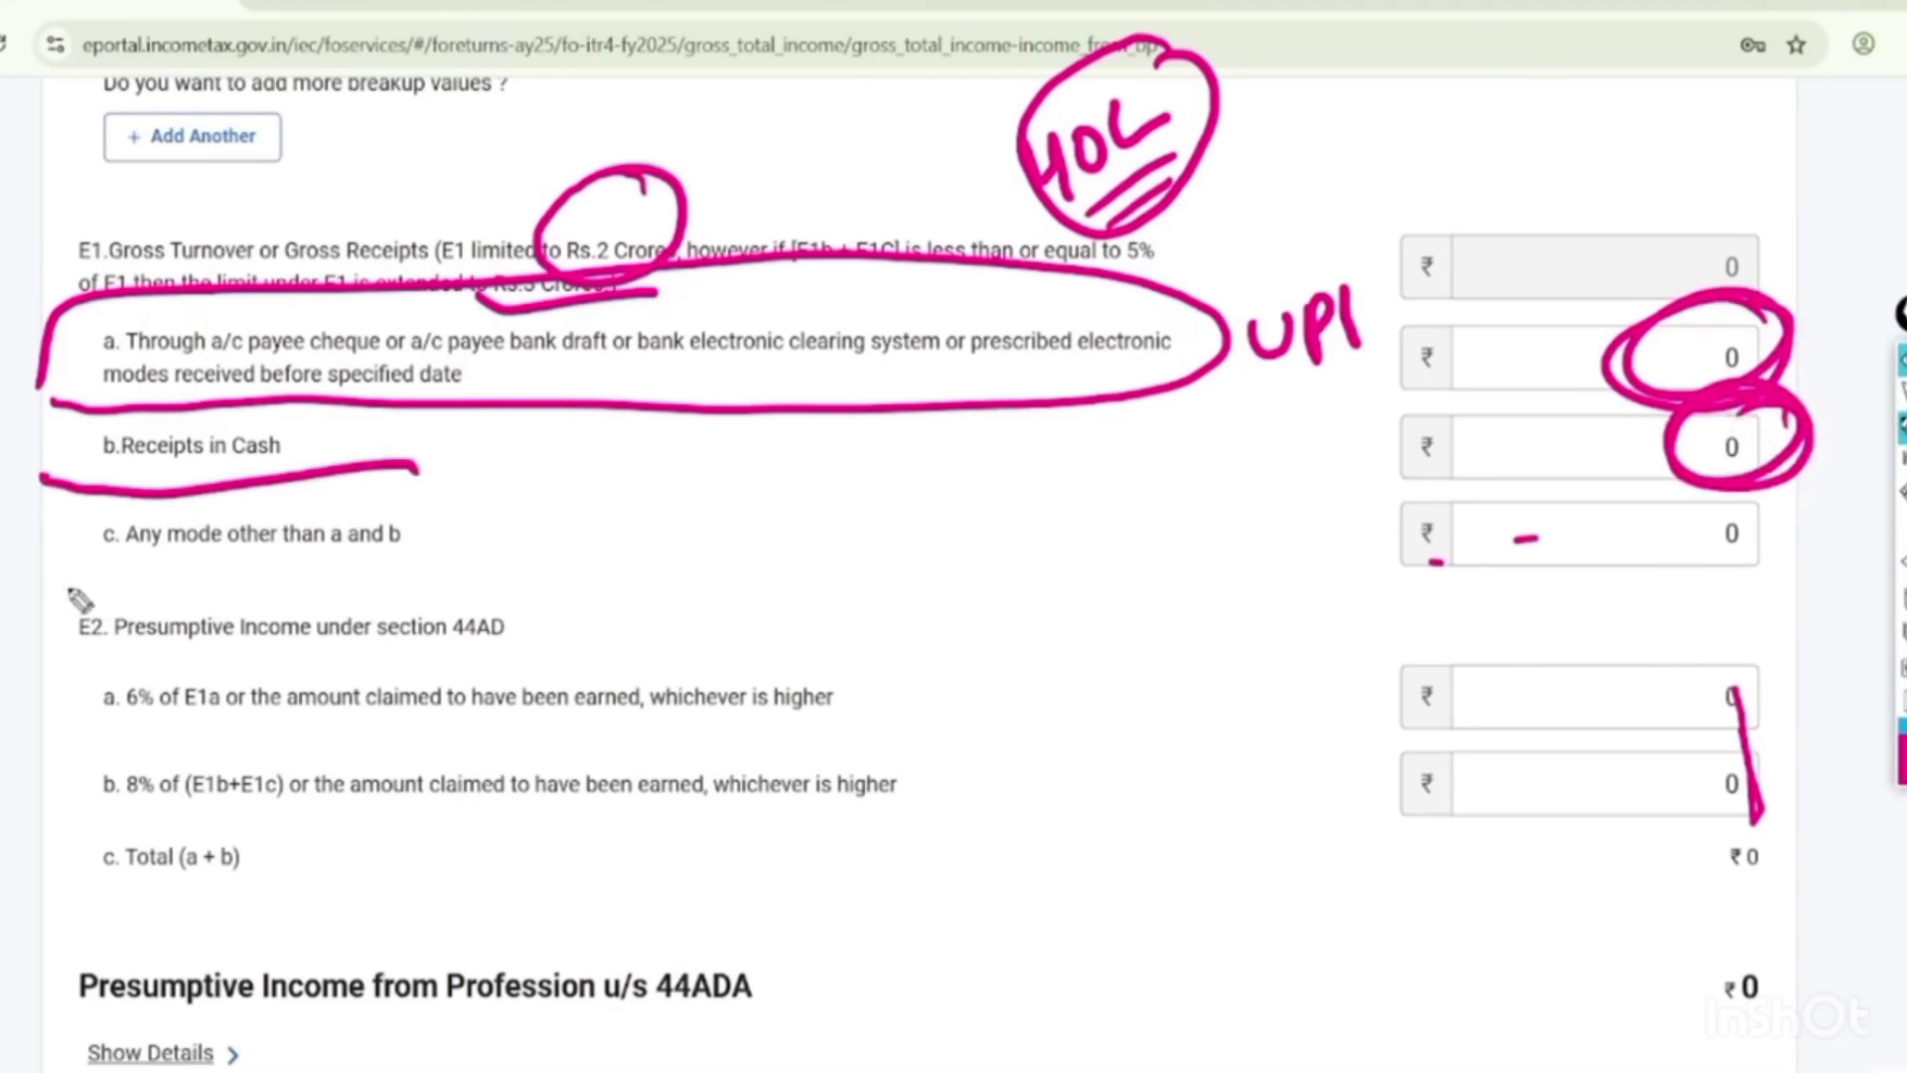
pyautogui.moveTo(58, 582); pyautogui.dragTo(563, 582)
pyautogui.moveTo(1412, 511)
pyautogui.mouseDown()
pyautogui.moveTo(1440, 568)
pyautogui.moveTo(1617, 511)
pyautogui.mouseUp()
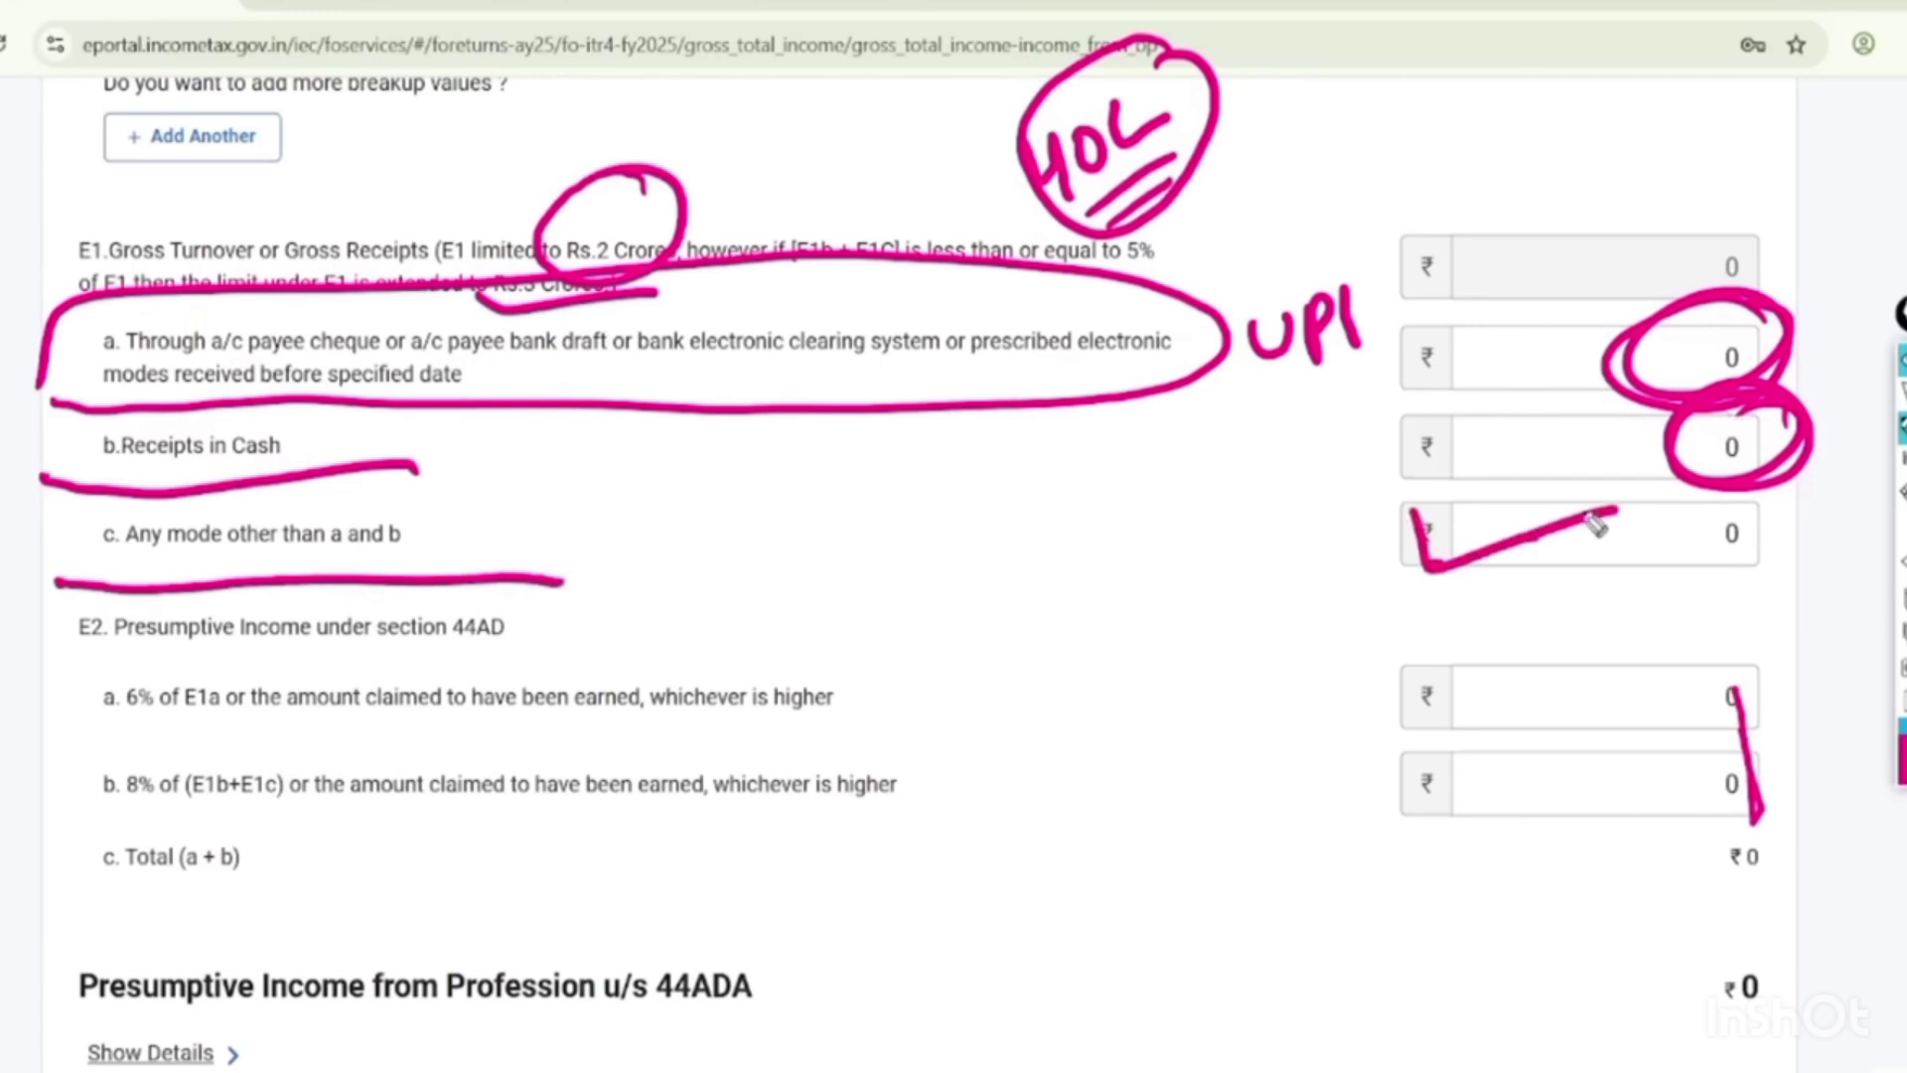
pyautogui.hotkey('ctrl', 'z')
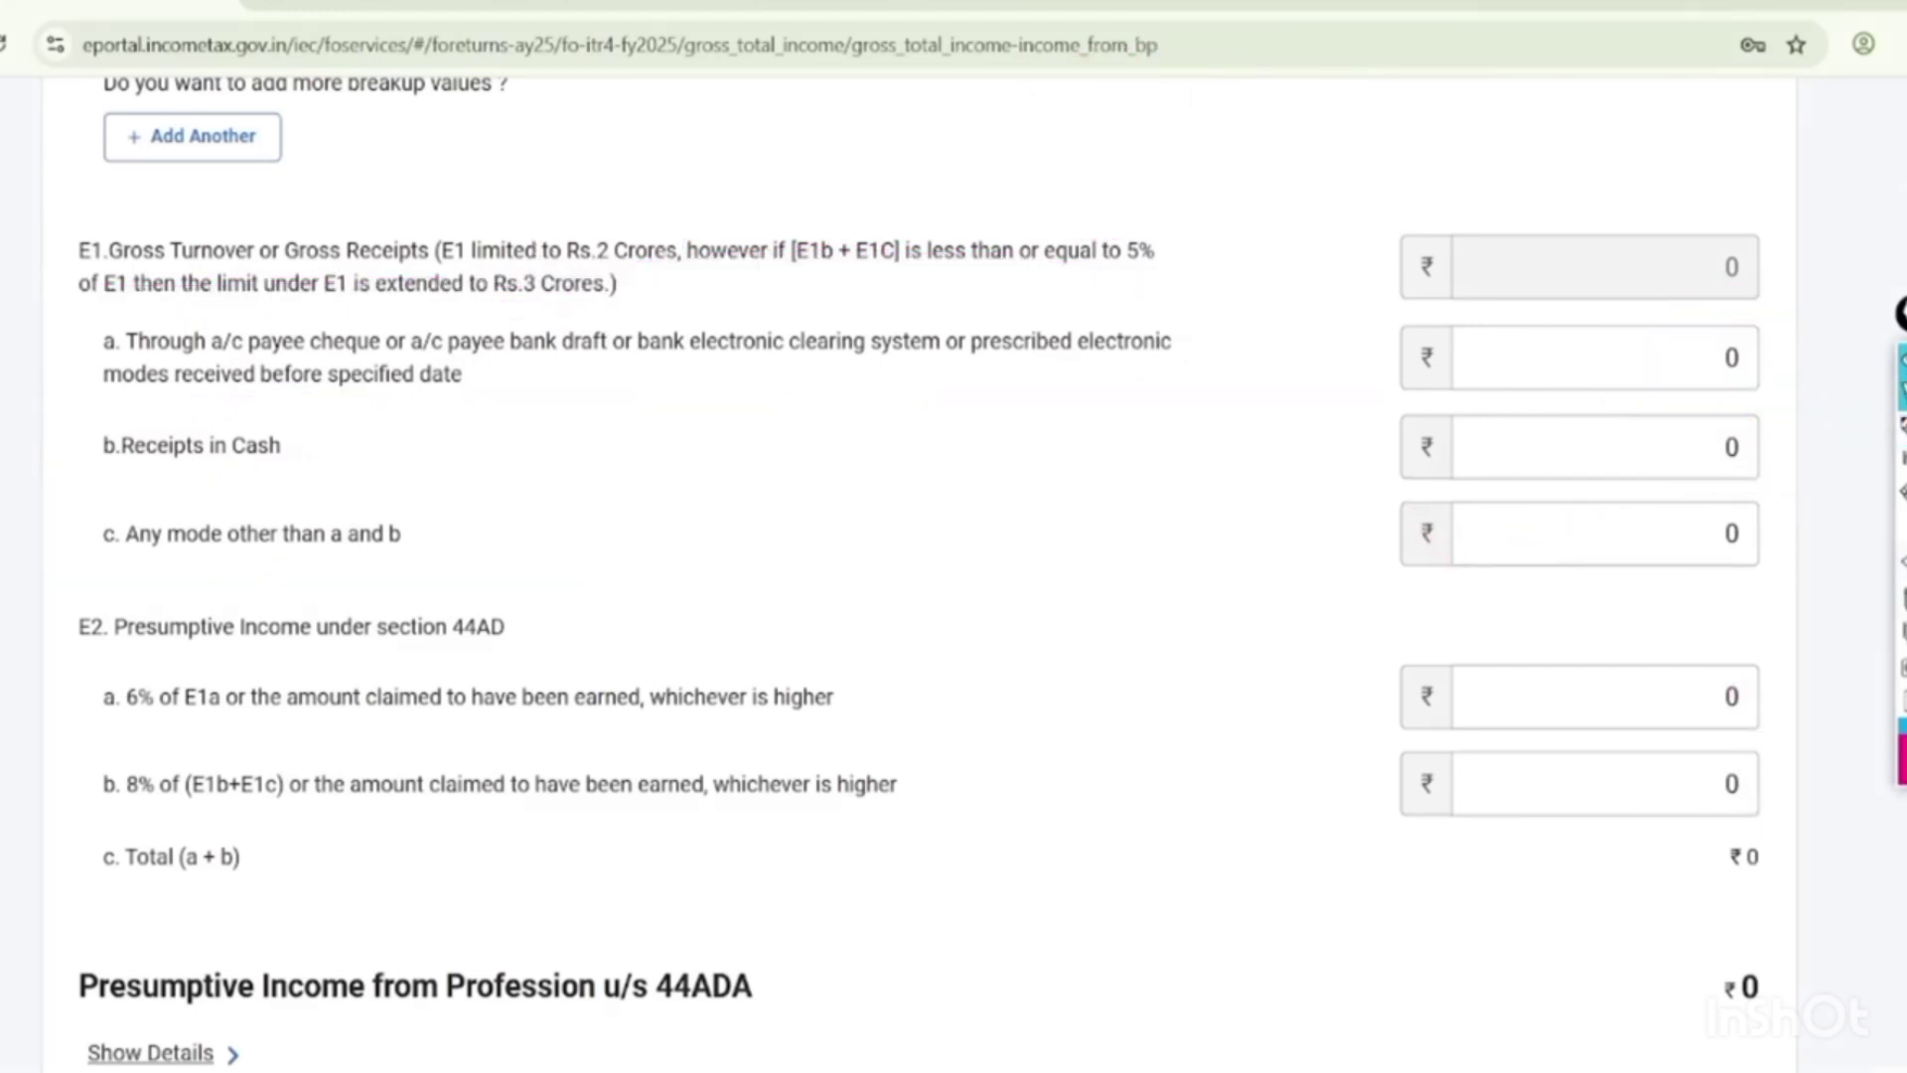
# Switch to the ITR-4 UPI Transaction PDF and circle the cash deposited amount of 8,50,600.
pyautogui.click(1901, 428)
pyautogui.hotkey('alt', 'Tab')
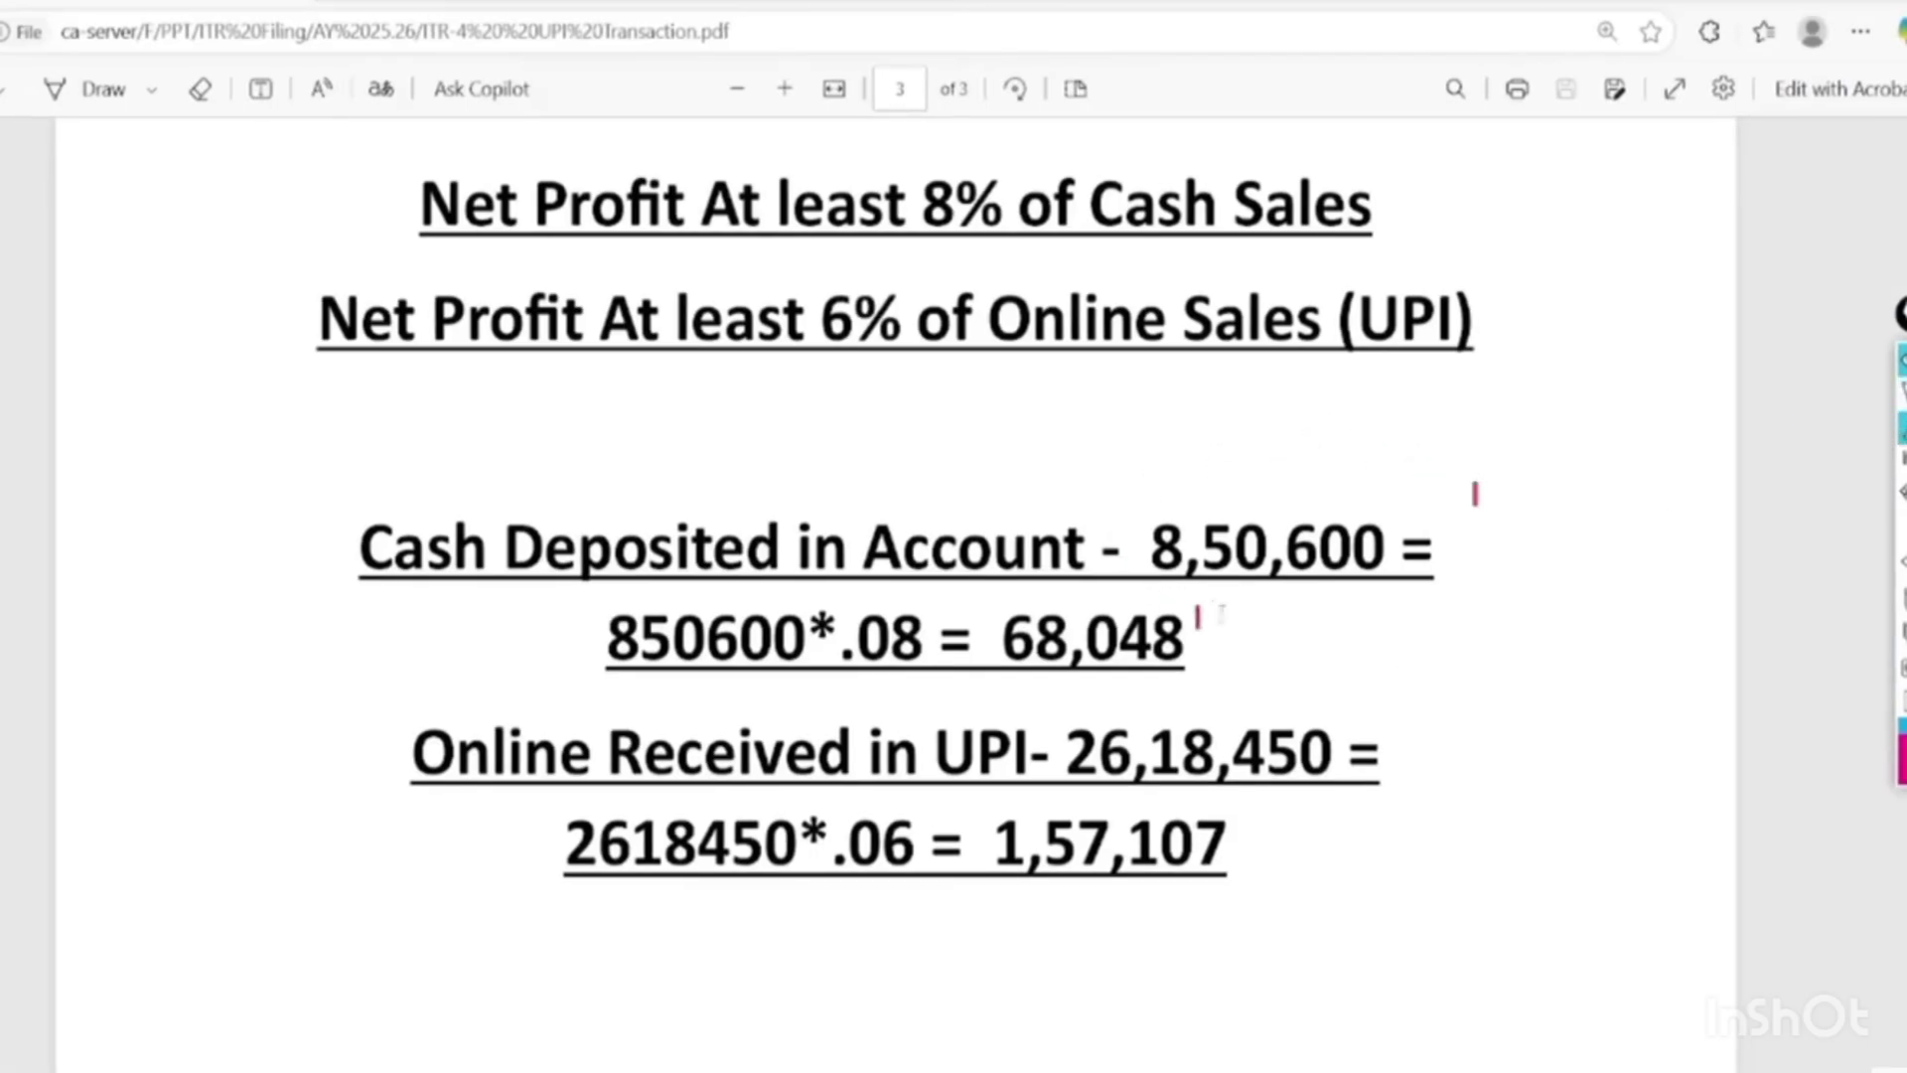
pyautogui.moveTo(1486, 487)
pyautogui.mouseDown()
pyautogui.moveTo(1361, 422)
pyautogui.moveTo(1433, 586)
pyautogui.moveTo(1335, 446)
pyautogui.mouseUp()
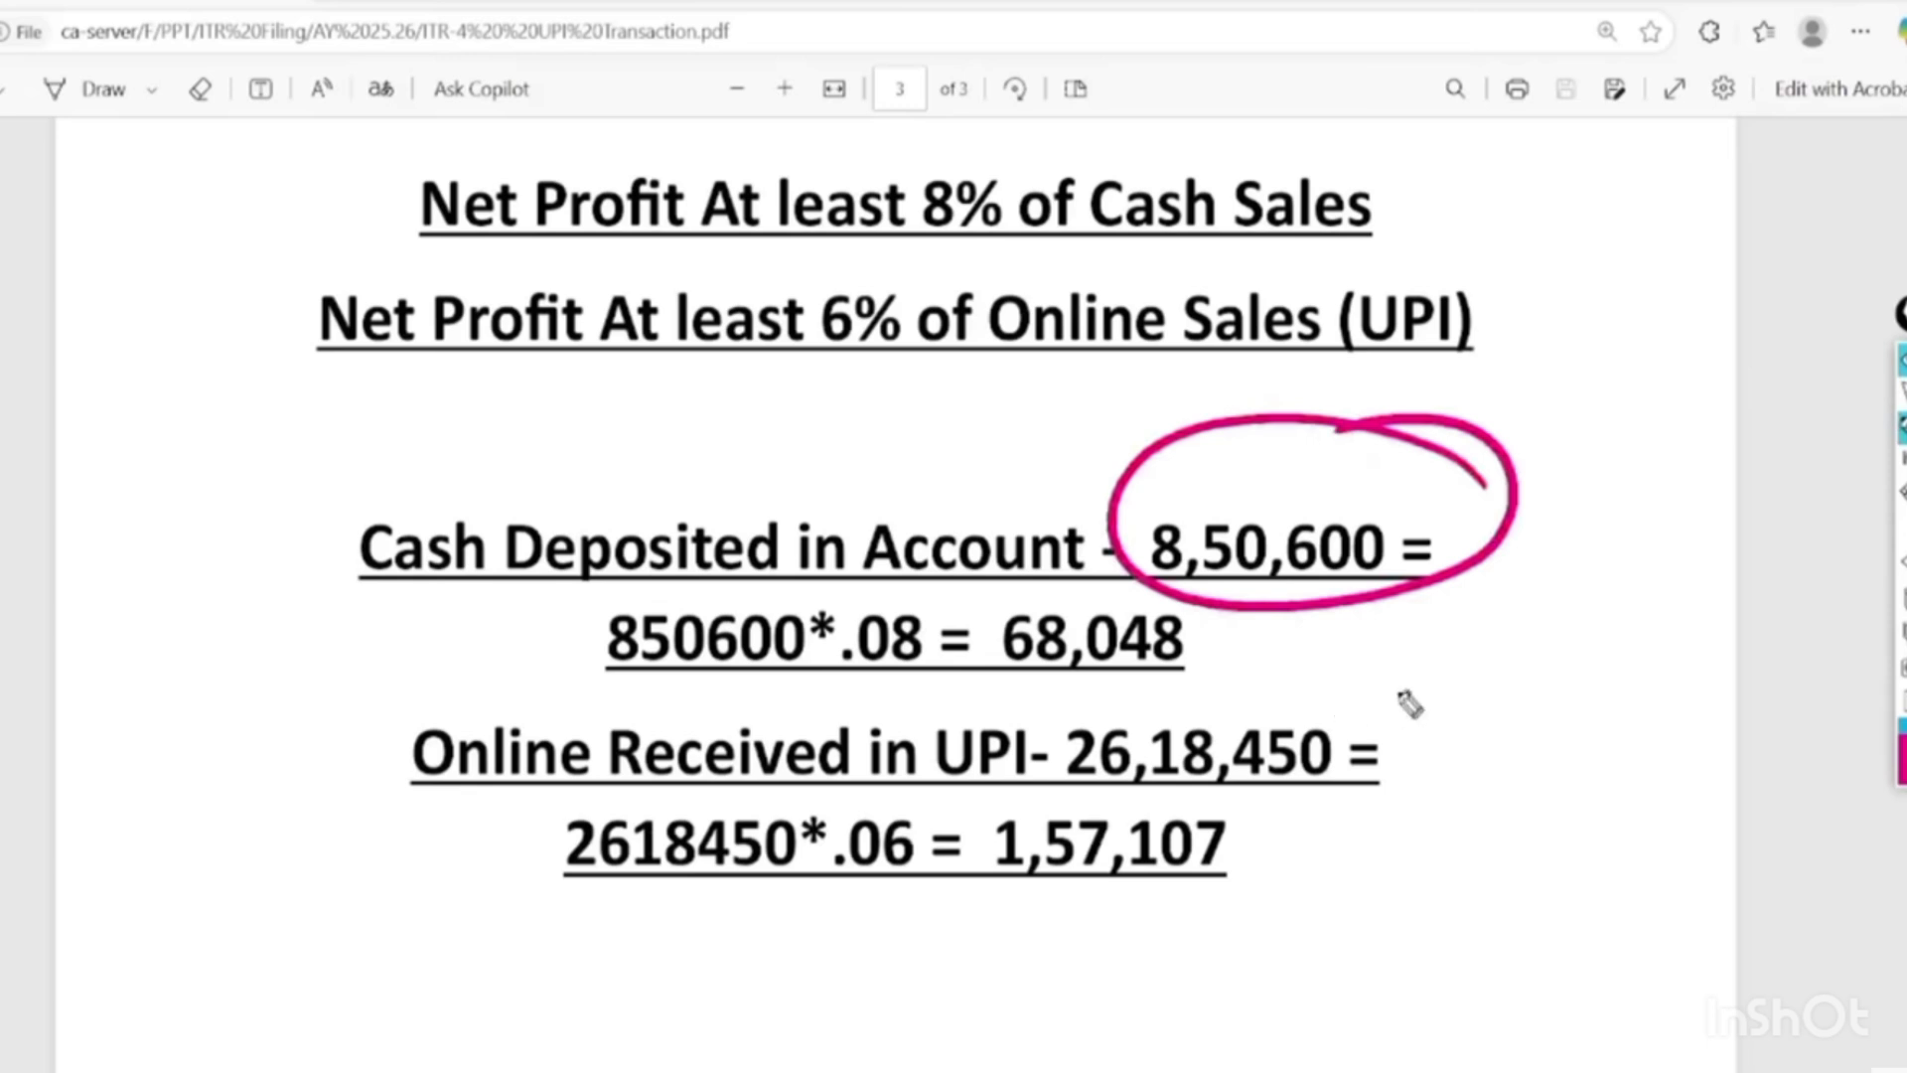
# Circle the UPI amount of 26,18,450 in the PDF and clear all the drawn marks.
pyautogui.moveTo(1409, 698)
pyautogui.mouseDown()
pyautogui.moveTo(1109, 808)
pyautogui.moveTo(1331, 680)
pyautogui.mouseUp()
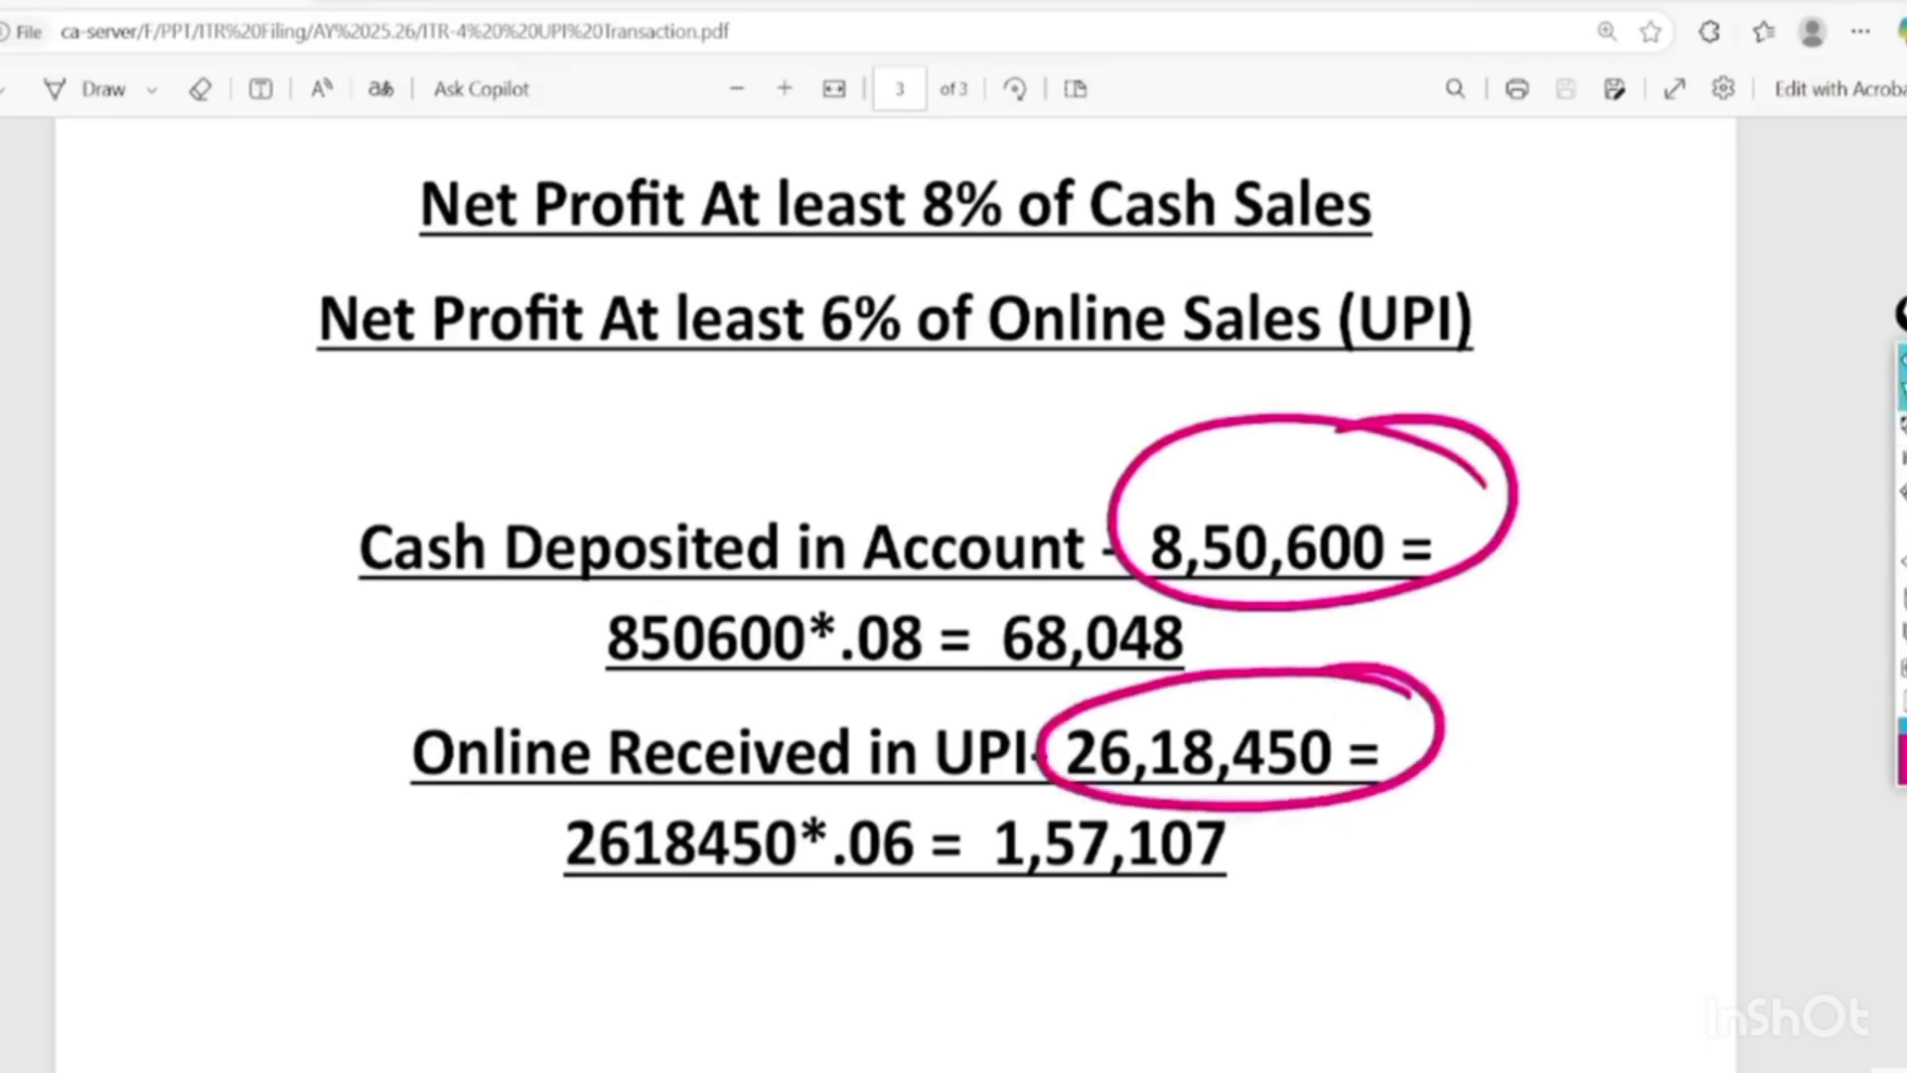
pyautogui.hotkey('ctrl', 'shift', '7')
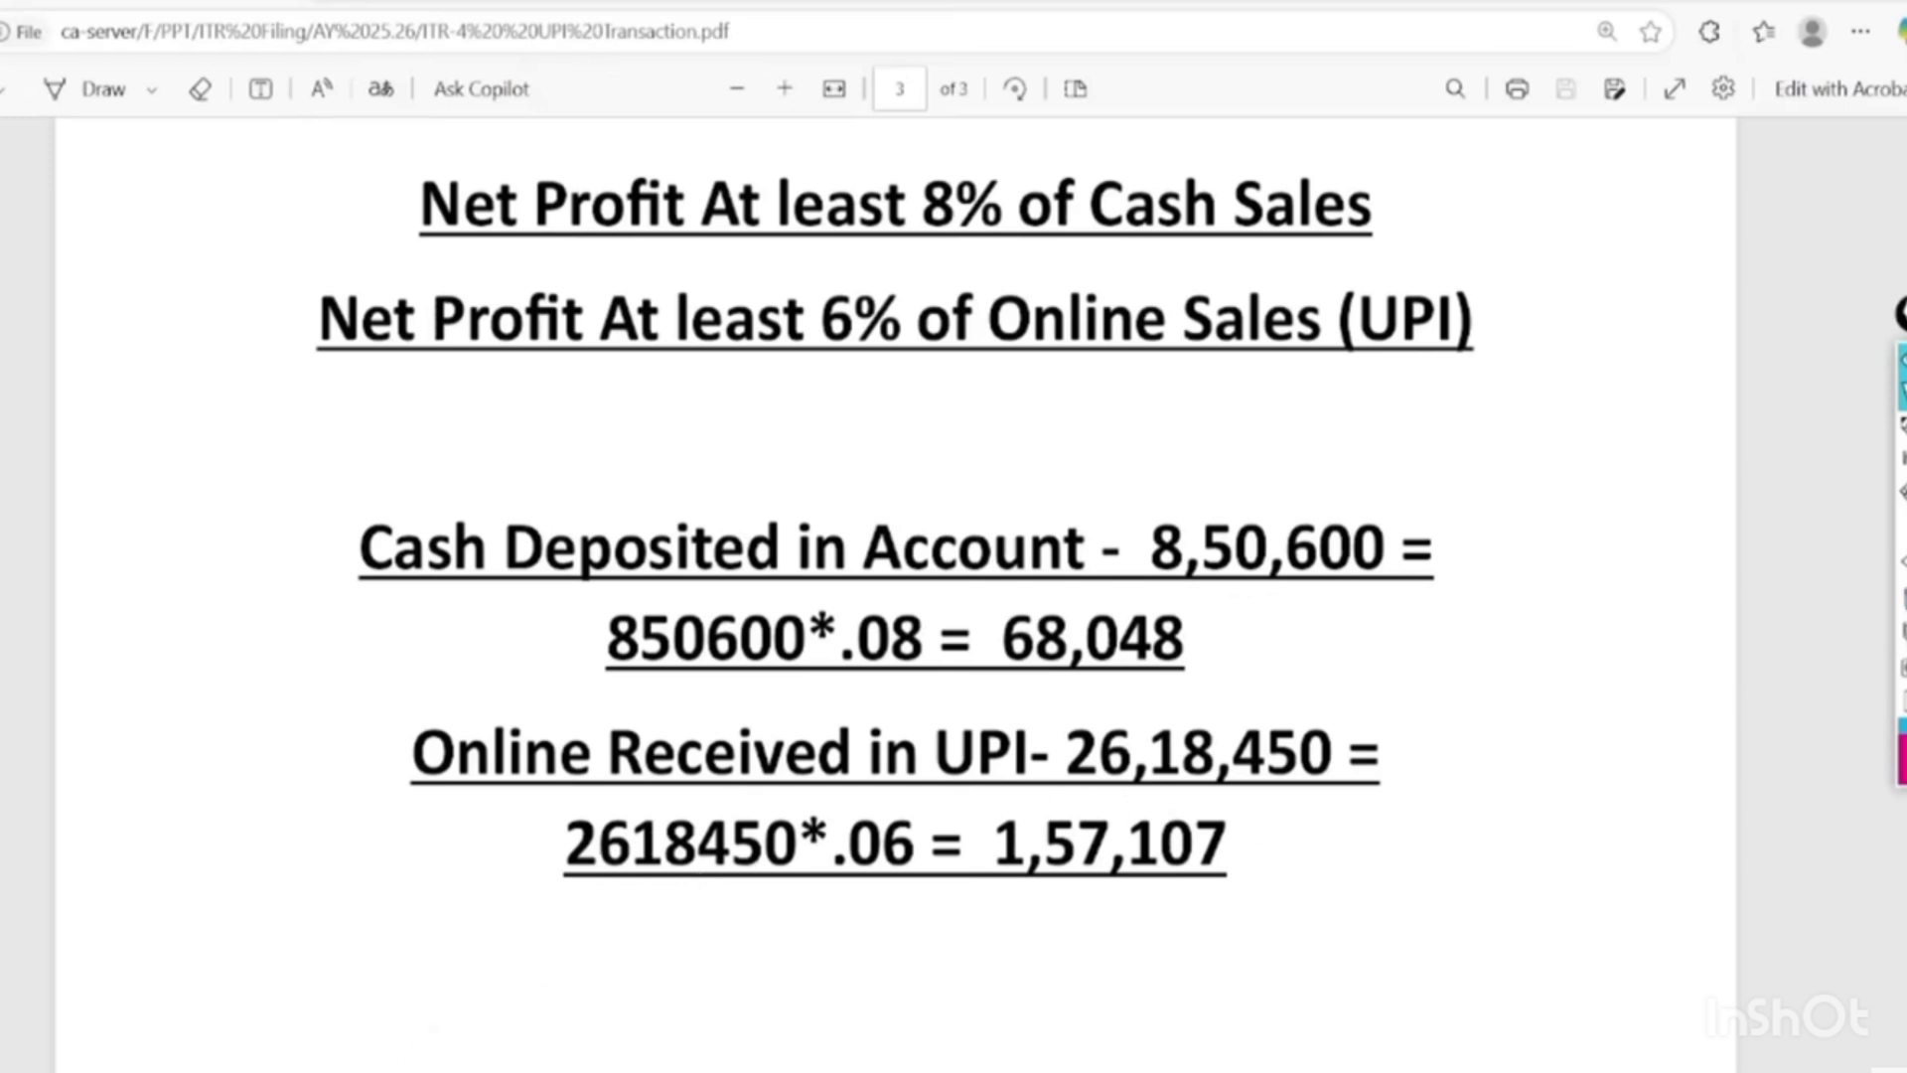
# Switch back to the ITR-4 income form and enter 850600 as E1b receipts in cash.
pyautogui.click(340, 1068)
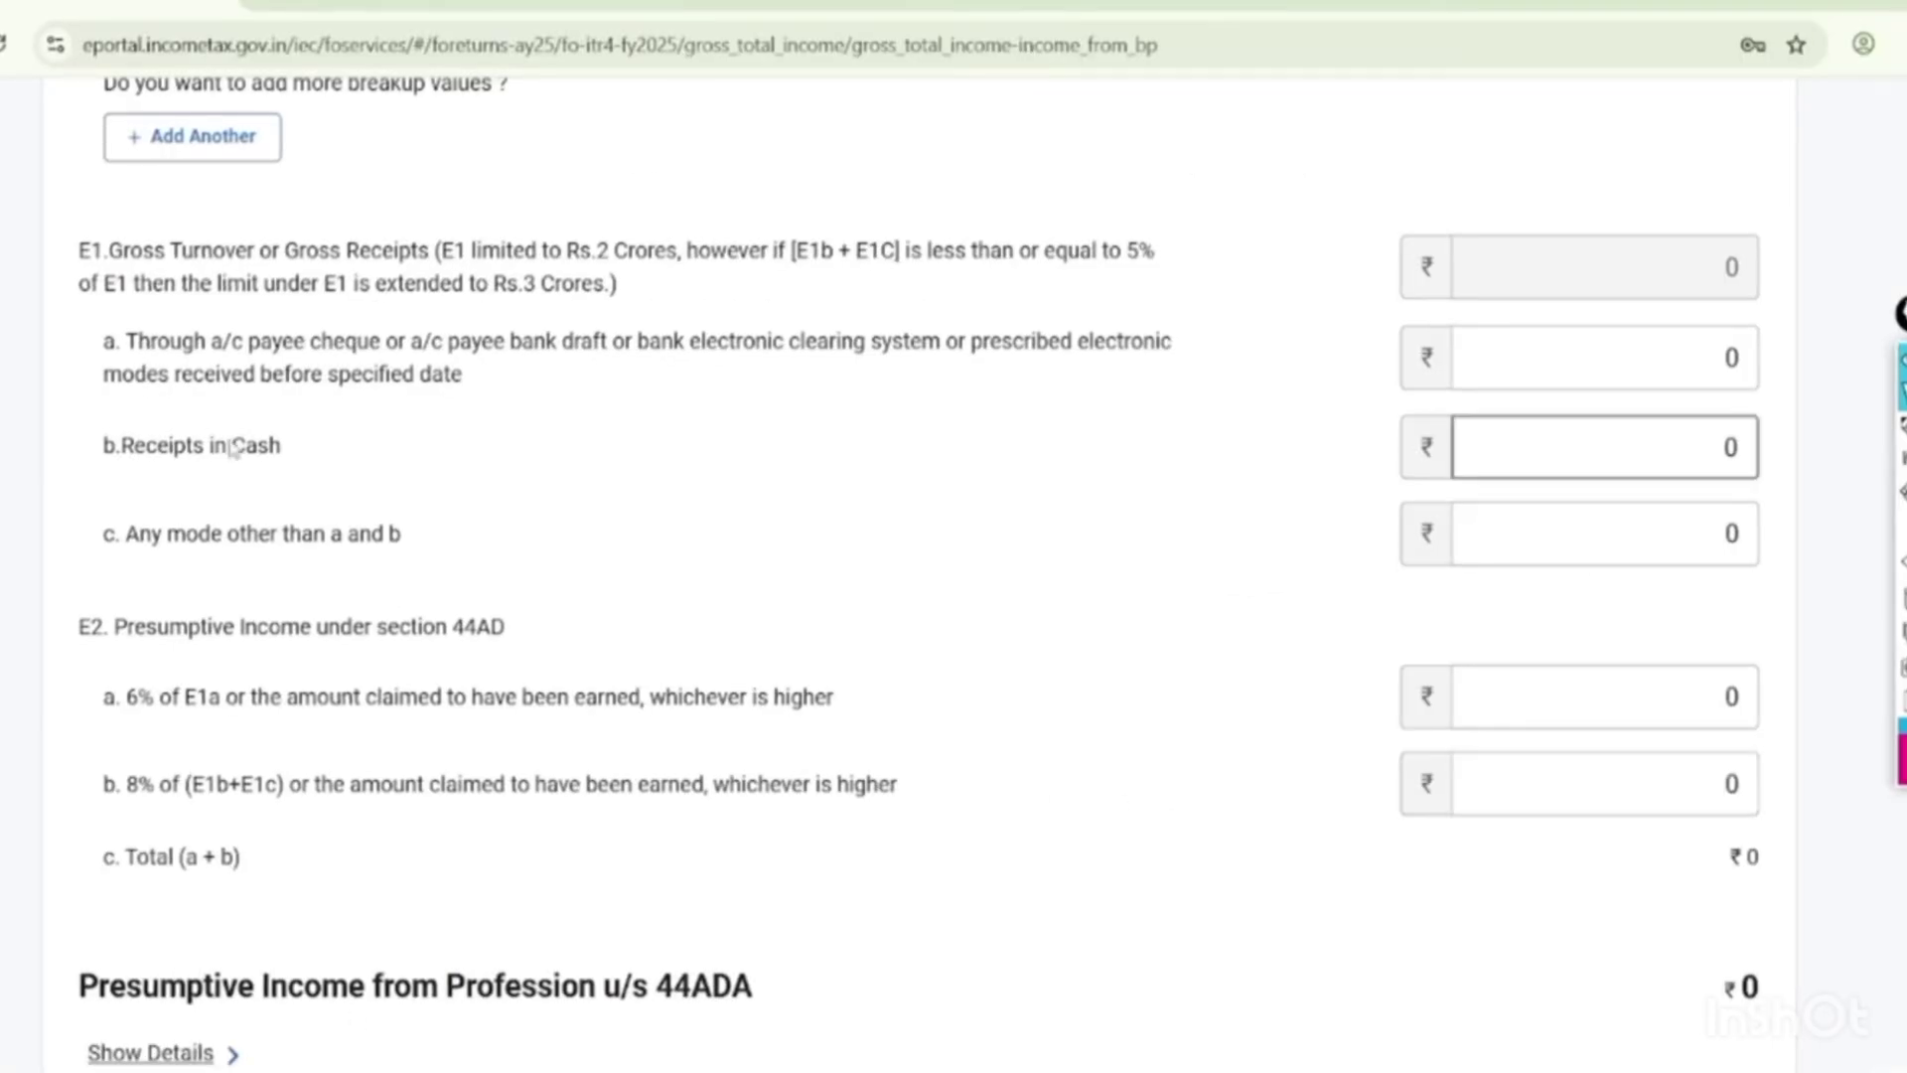
pyautogui.click(1560, 448)
pyautogui.write('850600')
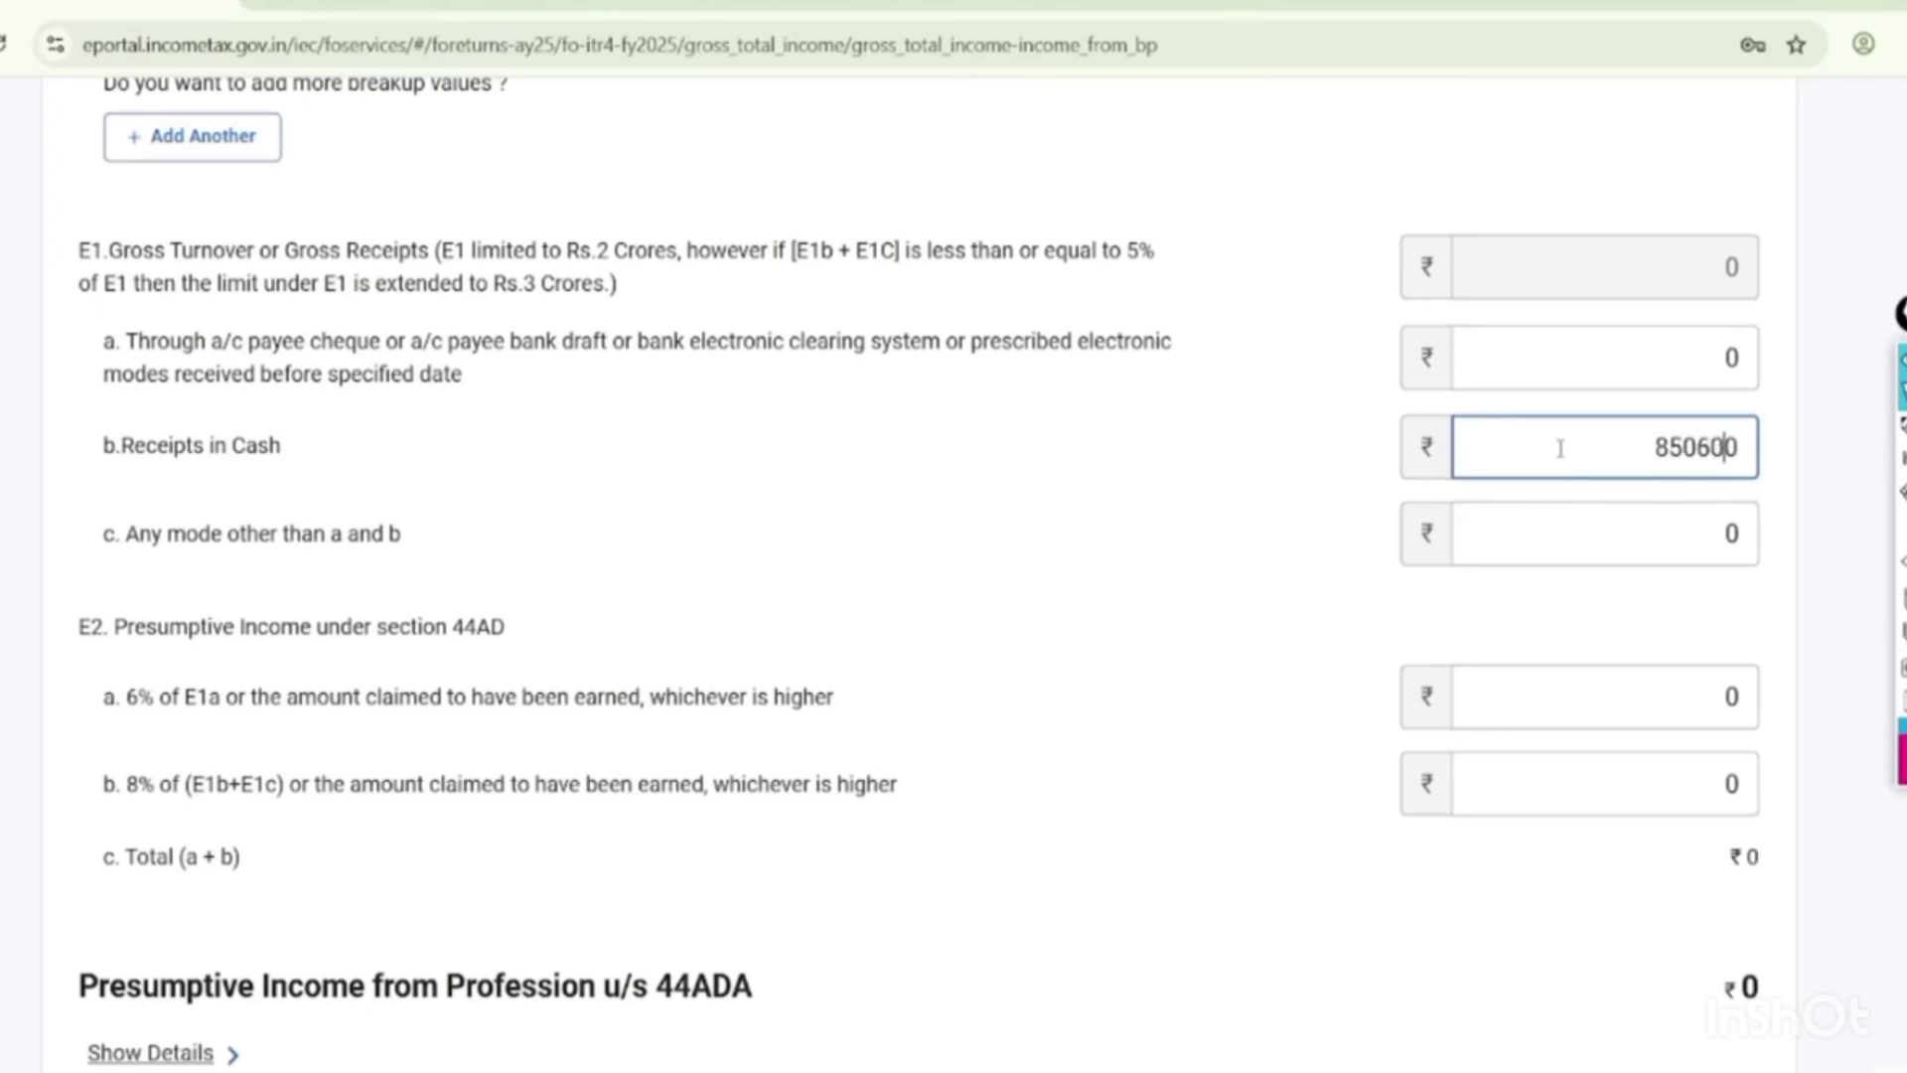
pyautogui.click(1263, 644)
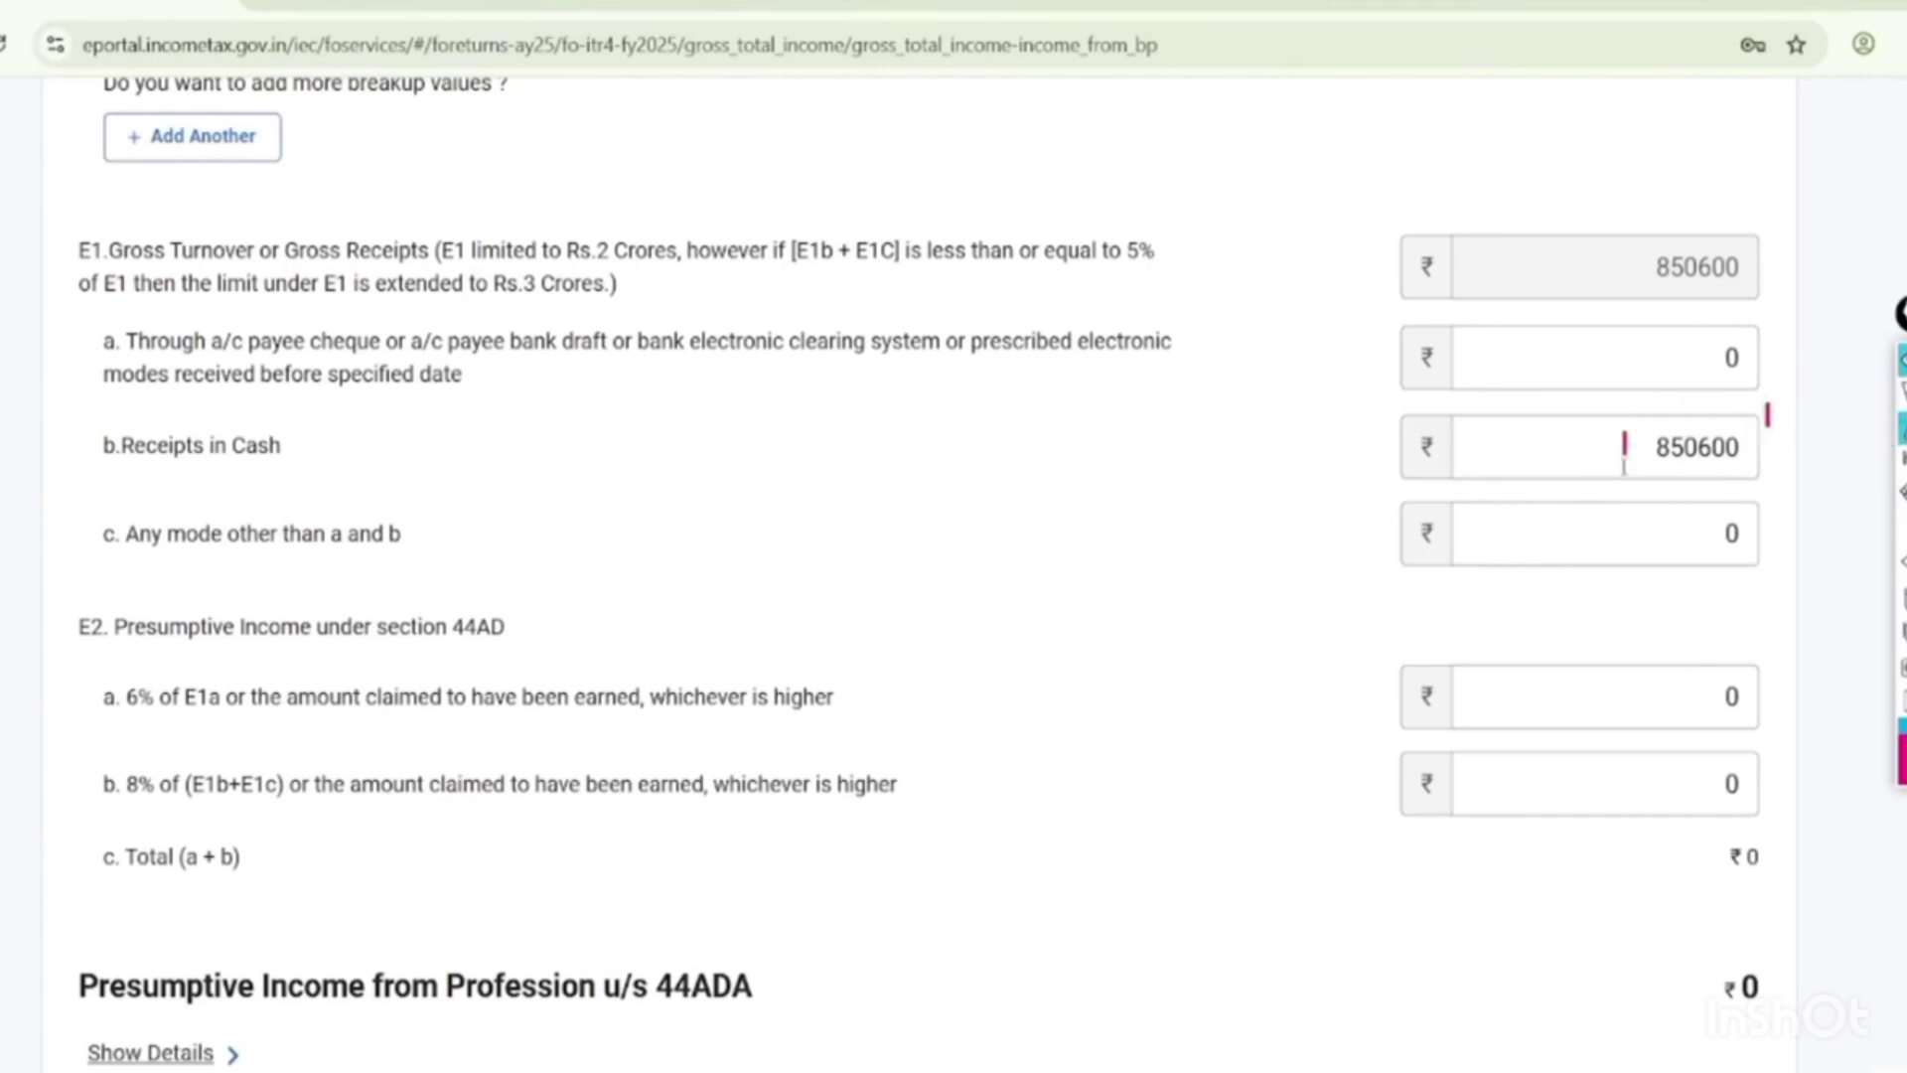
# Circle the E1b cash receipts amount and clear the drawn mark.
pyautogui.click(1853, 429)
pyautogui.moveTo(1740, 403); pyautogui.dragTo(1664, 425)
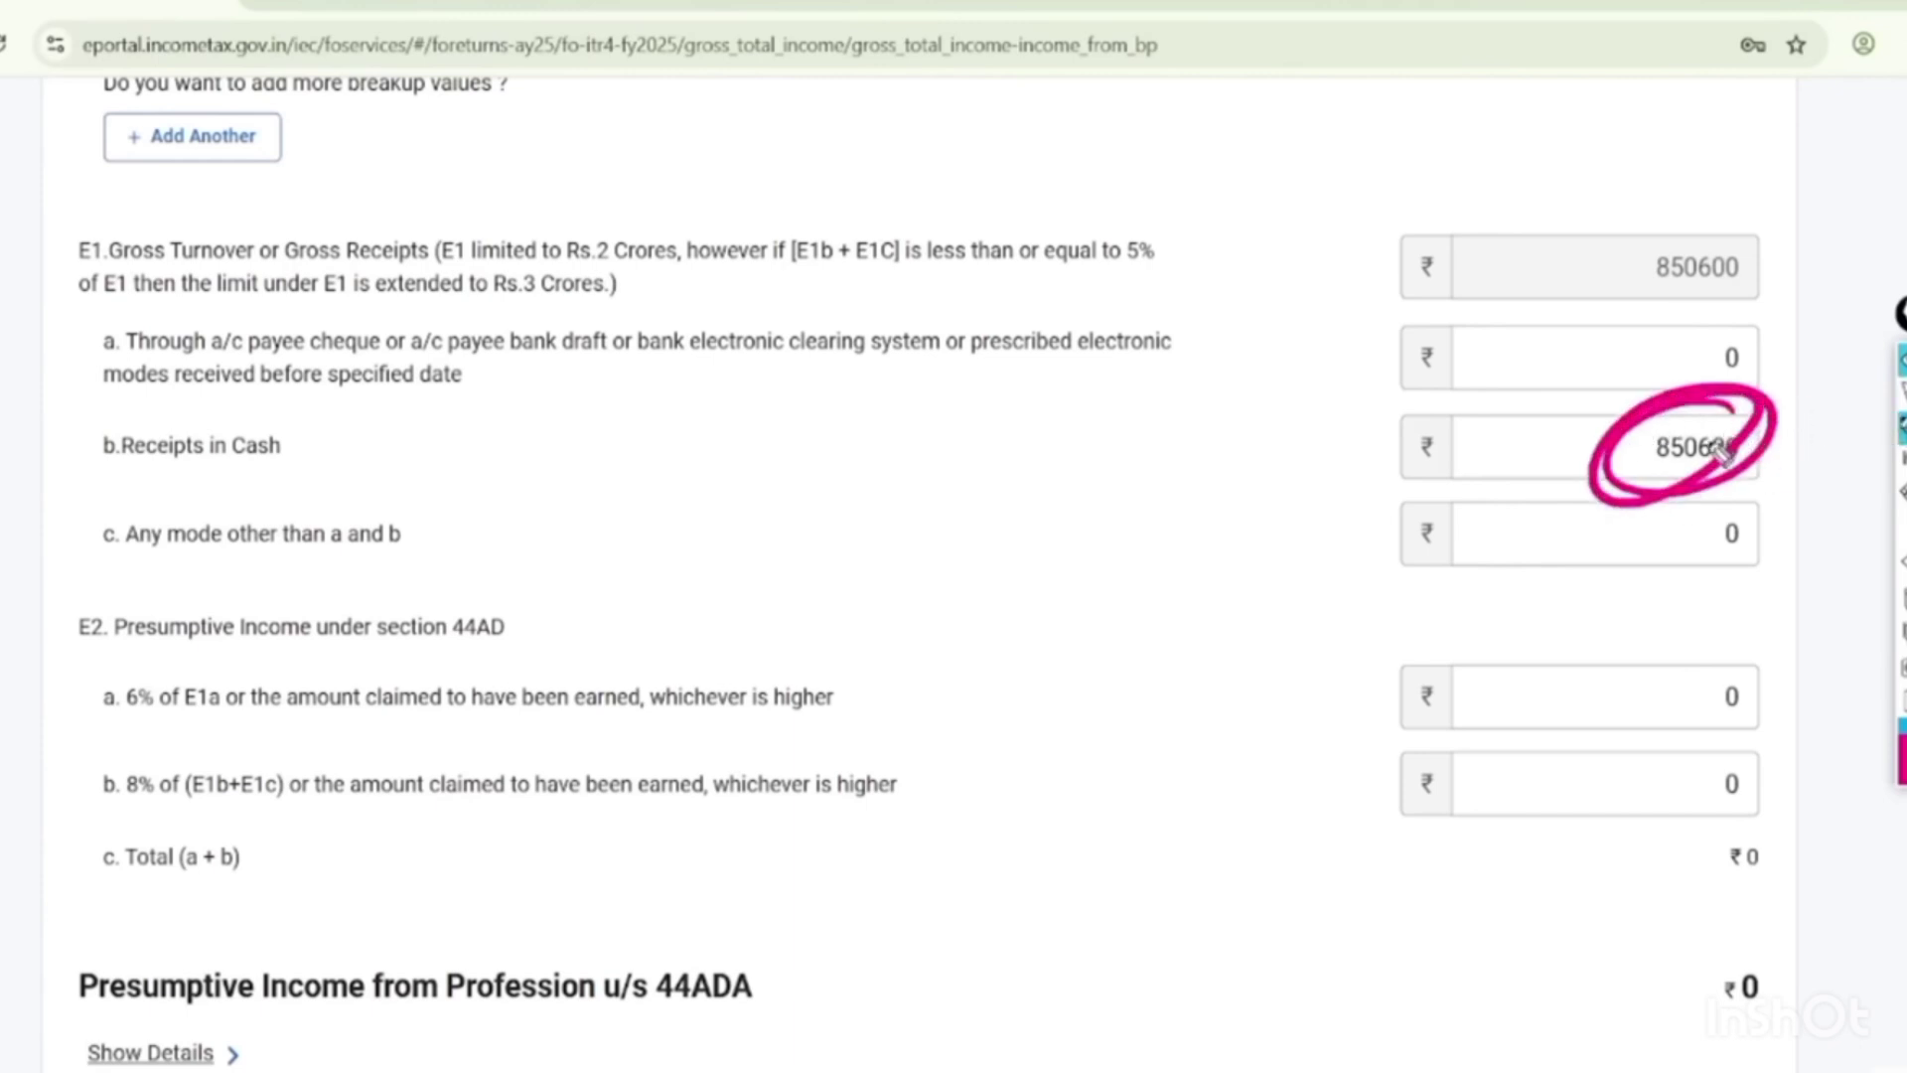
pyautogui.moveTo(1788, 442)
pyautogui.click(1899, 594)
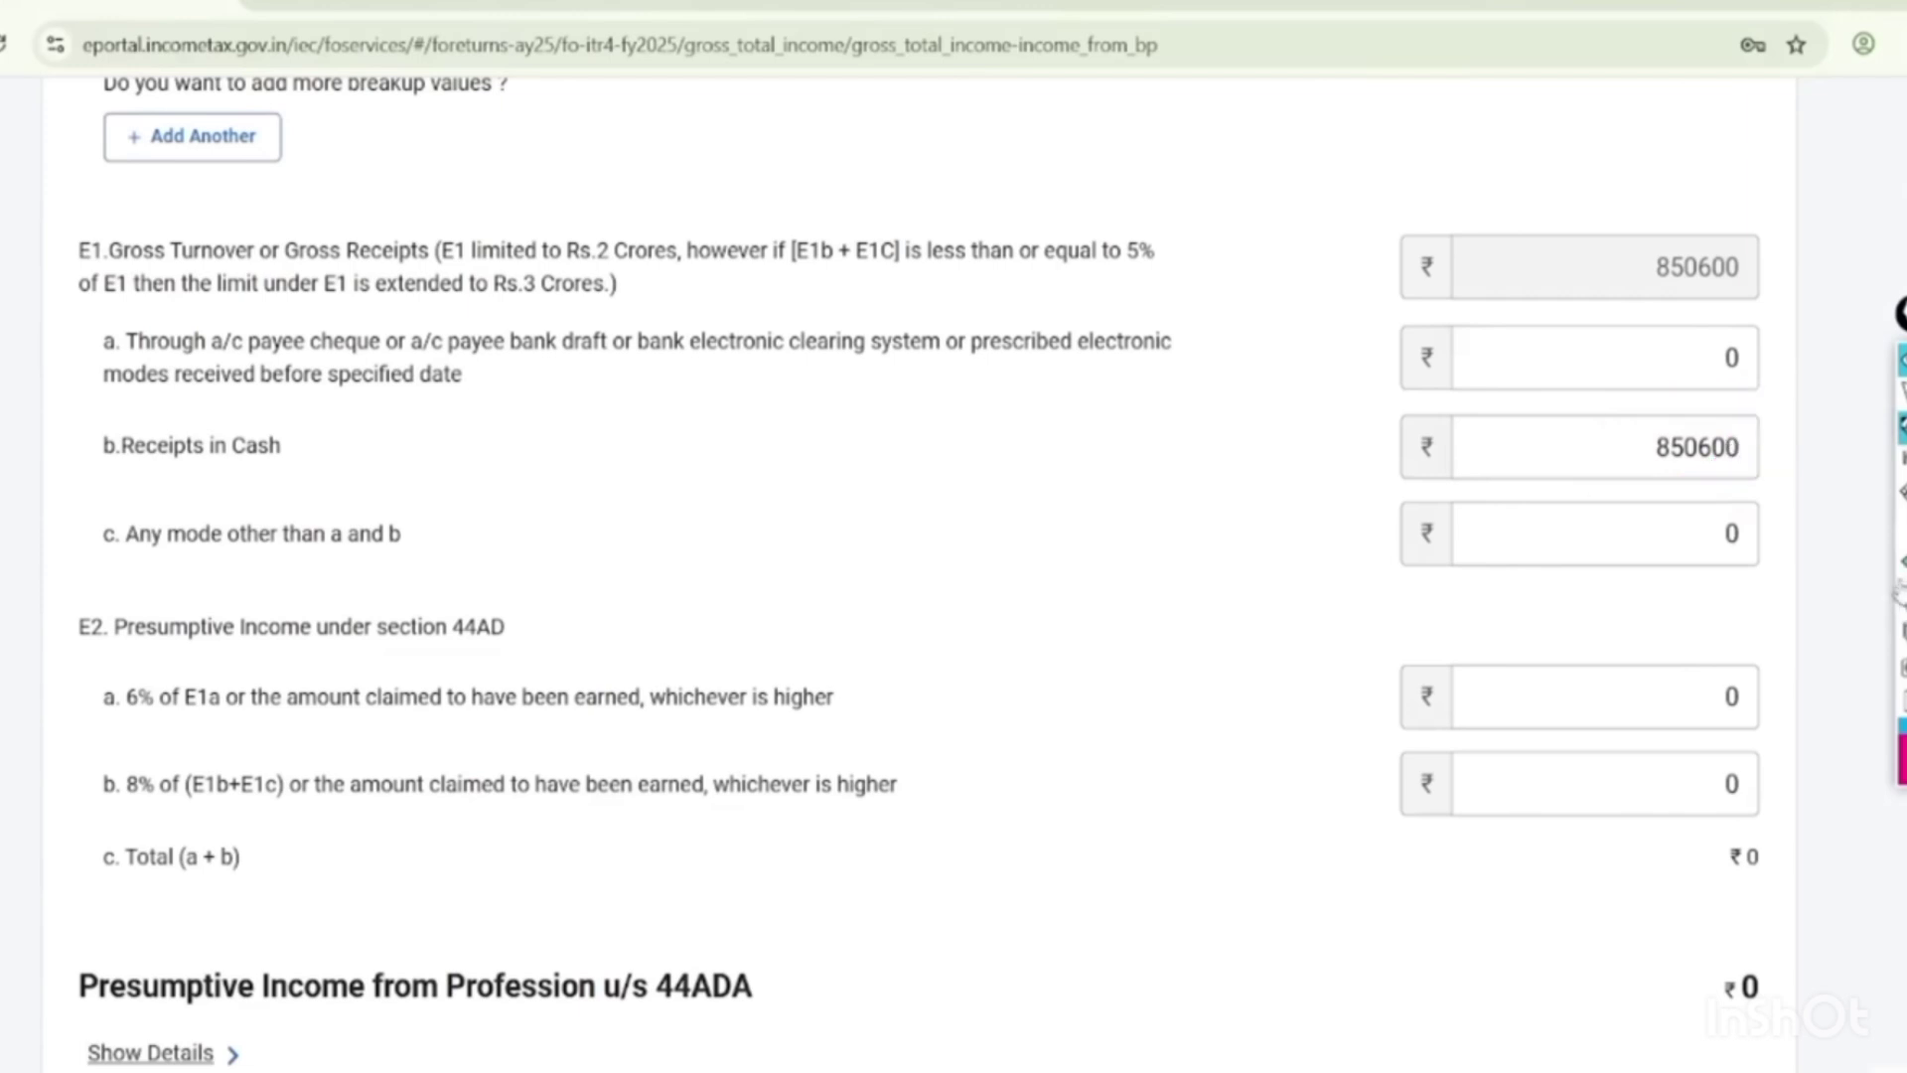
# Circle the 8% rate on the E2b line and its amount field, and enter 10000 as the E2b income.
pyautogui.moveTo(176, 740)
pyautogui.mouseDown()
pyautogui.moveTo(139, 751)
pyautogui.moveTo(119, 833)
pyautogui.moveTo(184, 794)
pyautogui.moveTo(171, 826)
pyautogui.mouseUp()
pyautogui.moveTo(1753, 756)
pyautogui.mouseDown()
pyautogui.moveTo(1762, 809)
pyautogui.moveTo(1736, 728)
pyautogui.mouseUp()
pyautogui.click(1728, 784)
pyautogui.write('10000')
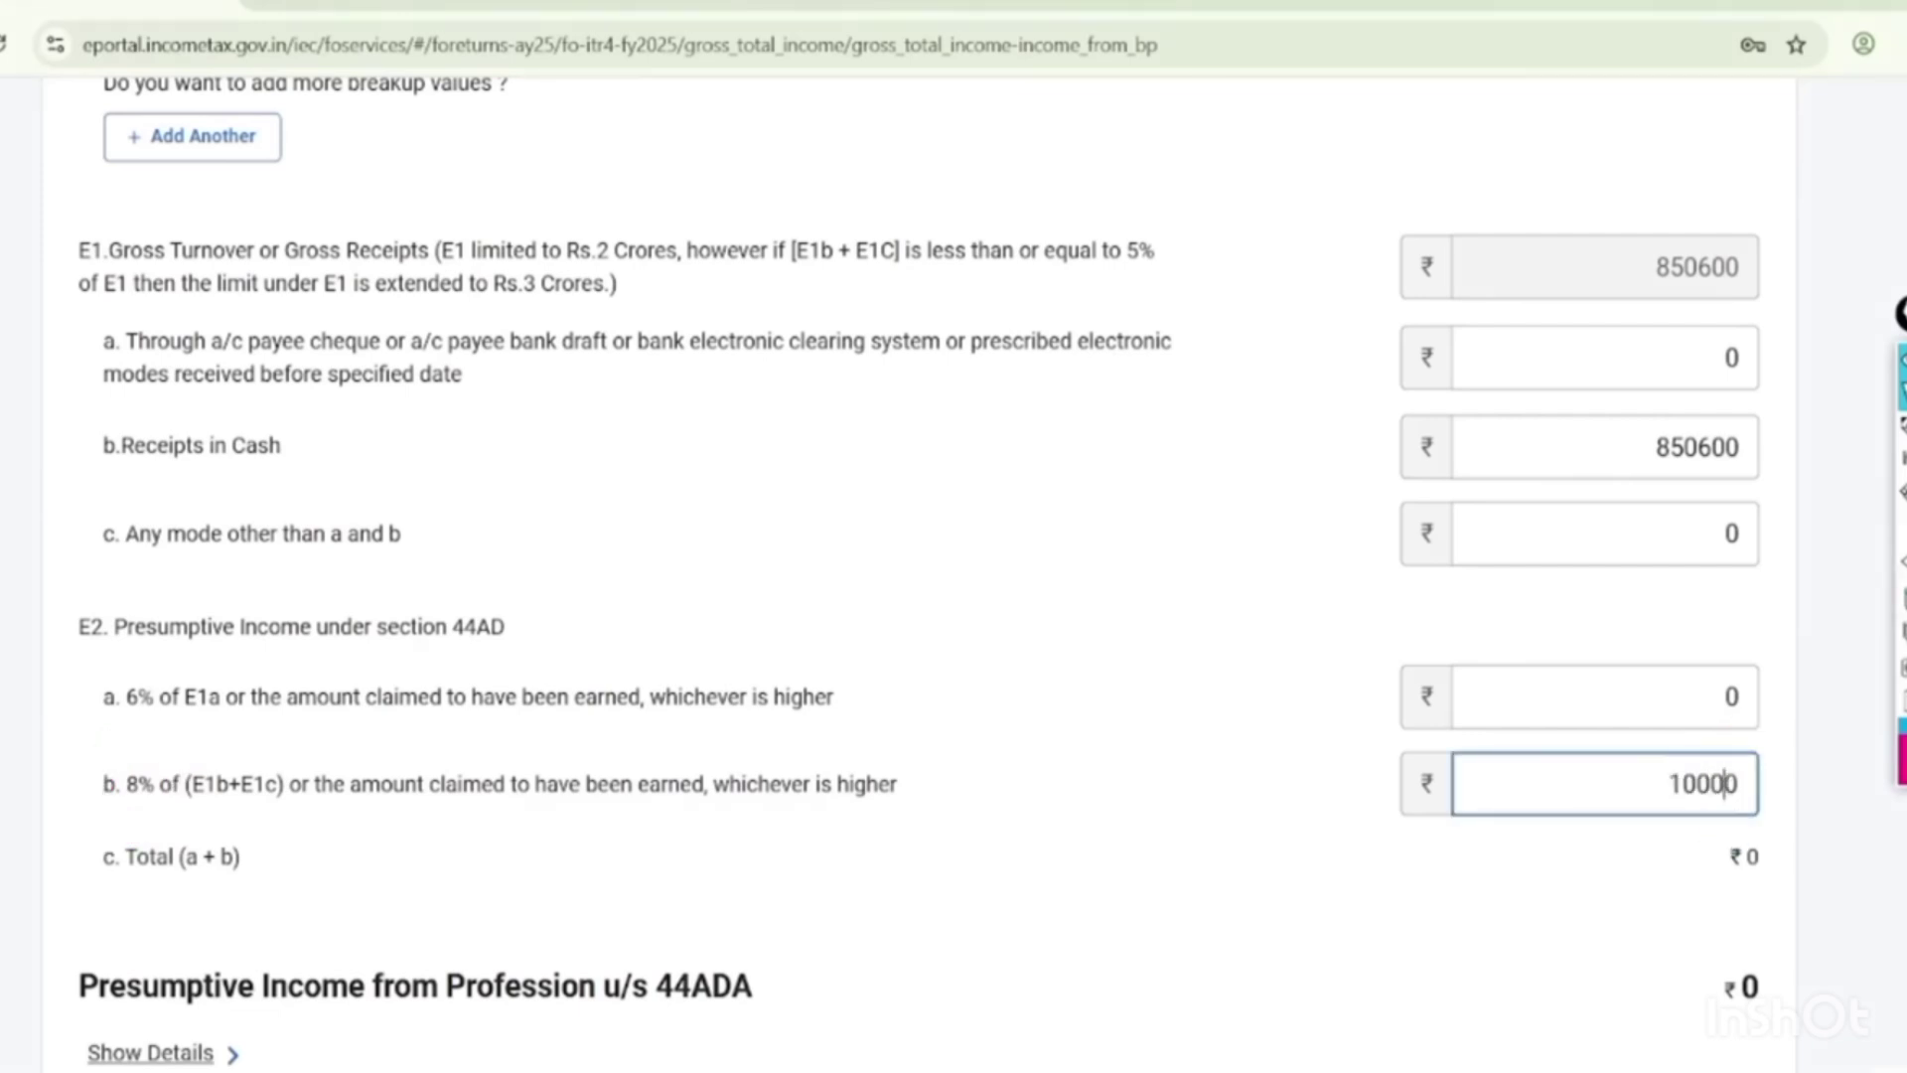
pyautogui.press('Tab')
pyautogui.scroll(-1, 917, 574)
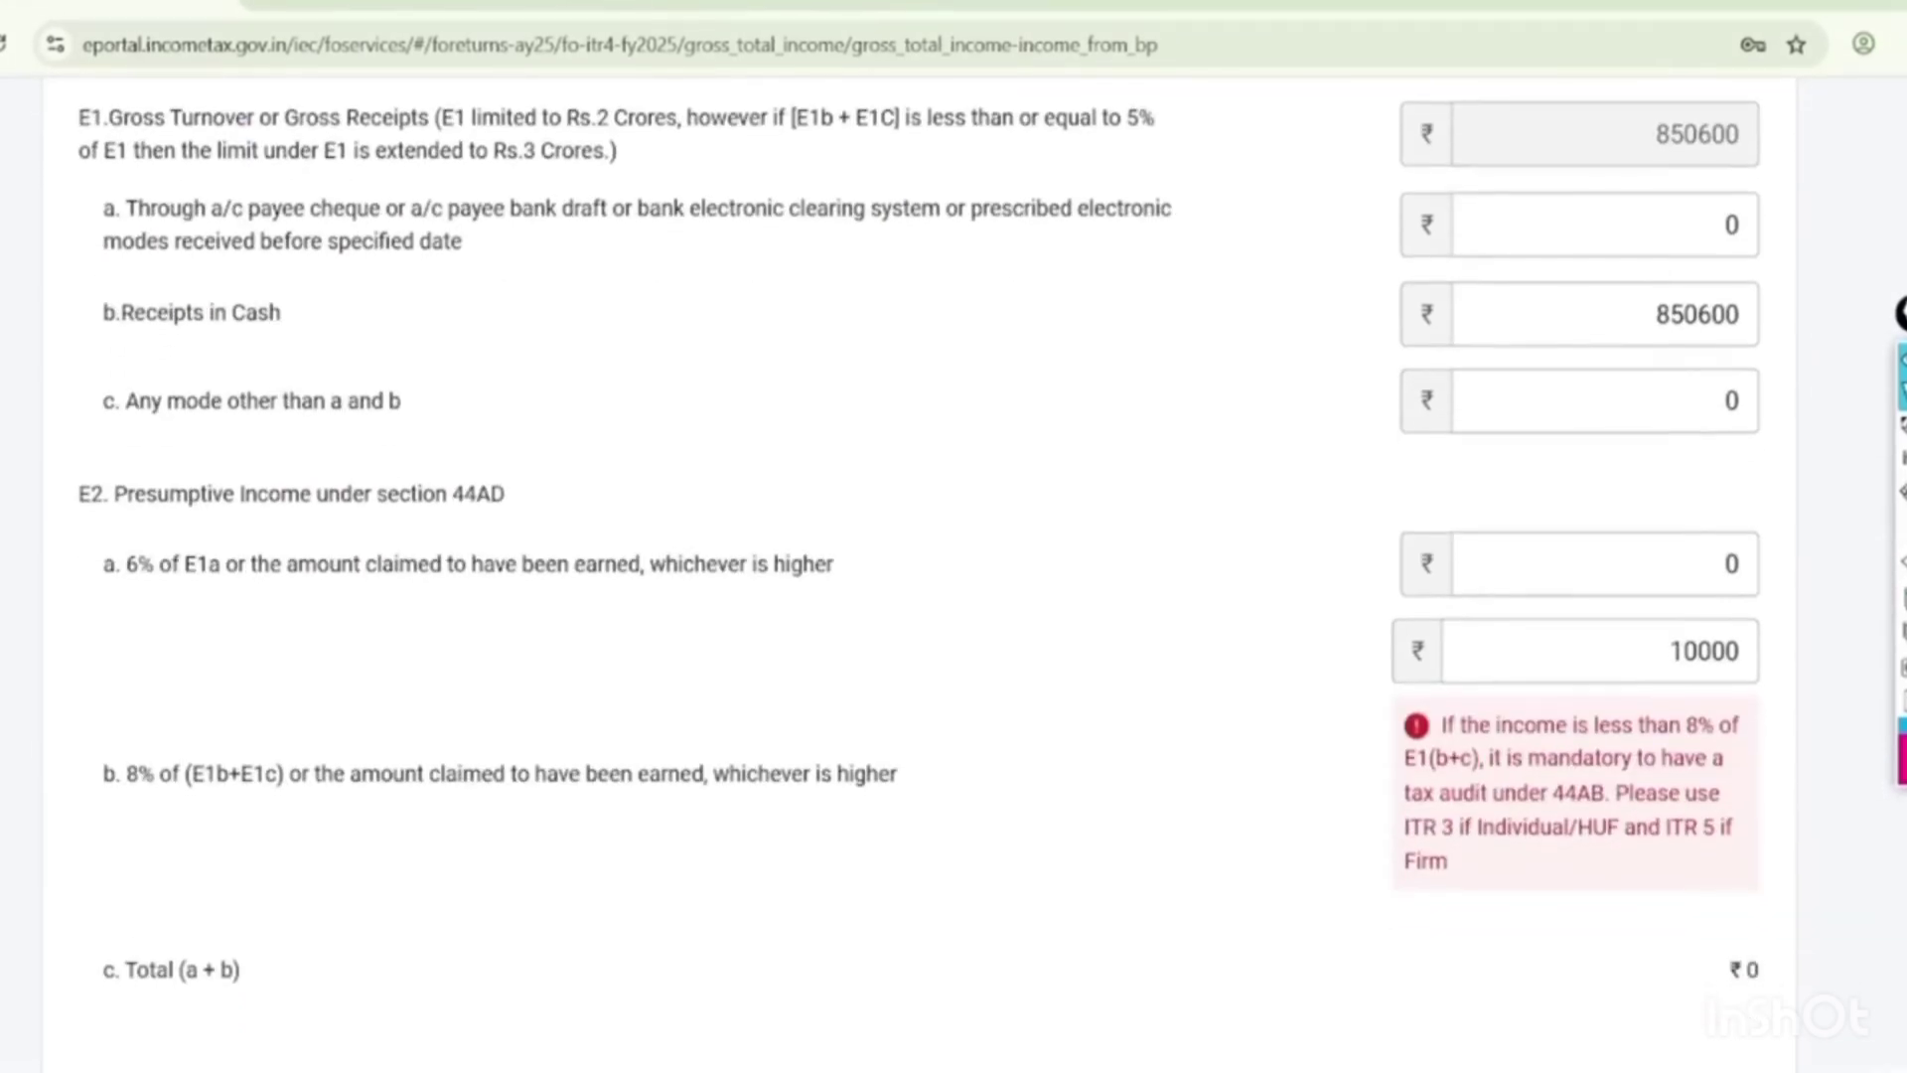
# Underline the 8%, tax audit under 44AB and ITR 3 wording below the E2b amount, and clear all the marks.
pyautogui.click(1901, 427)
pyautogui.moveTo(1630, 736); pyautogui.dragTo(1763, 733)
pyautogui.moveTo(1374, 820); pyautogui.dragTo(1745, 802)
pyautogui.moveTo(1418, 846); pyautogui.dragTo(1521, 840)
pyautogui.moveTo(1400, 901); pyautogui.dragTo(1534, 872)
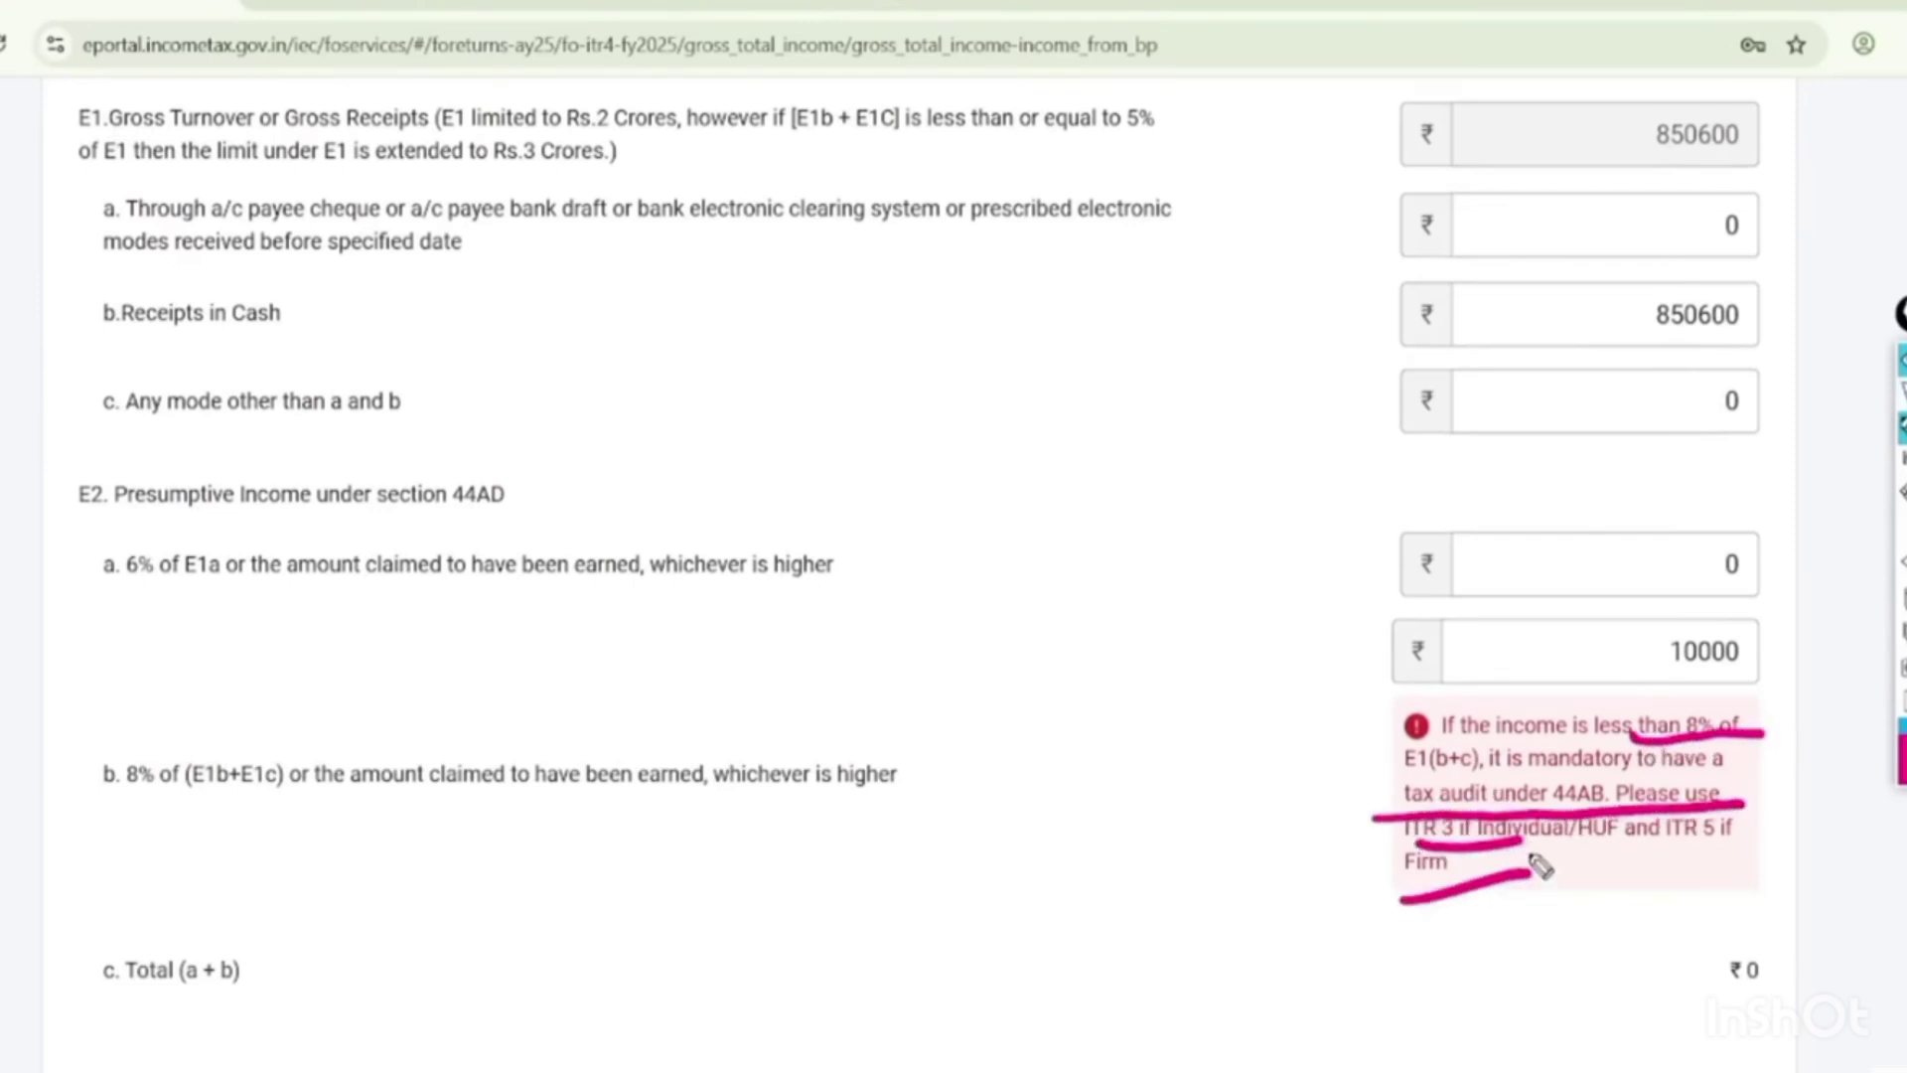
pyautogui.hotkey('ctrl', 'z')
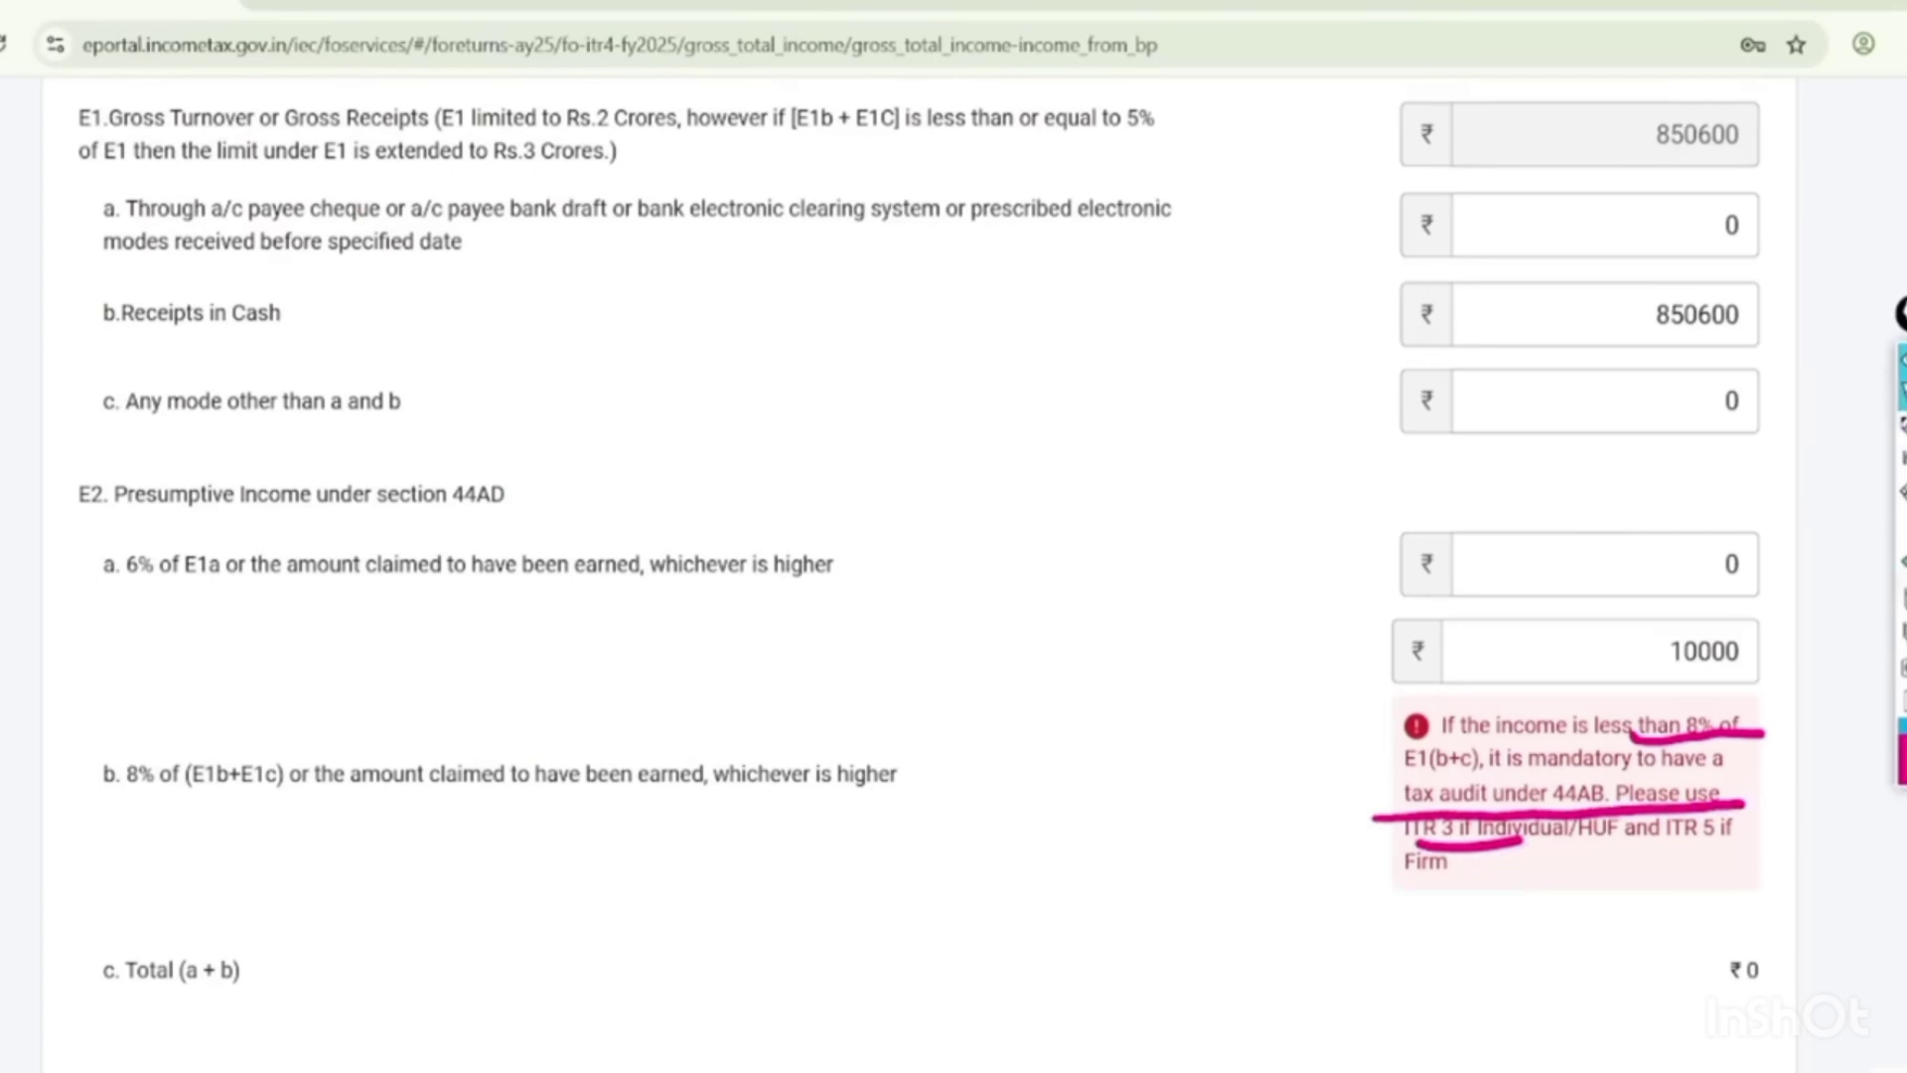
pyautogui.scroll(2, 953, 574)
pyautogui.scroll(-1, 954, 574)
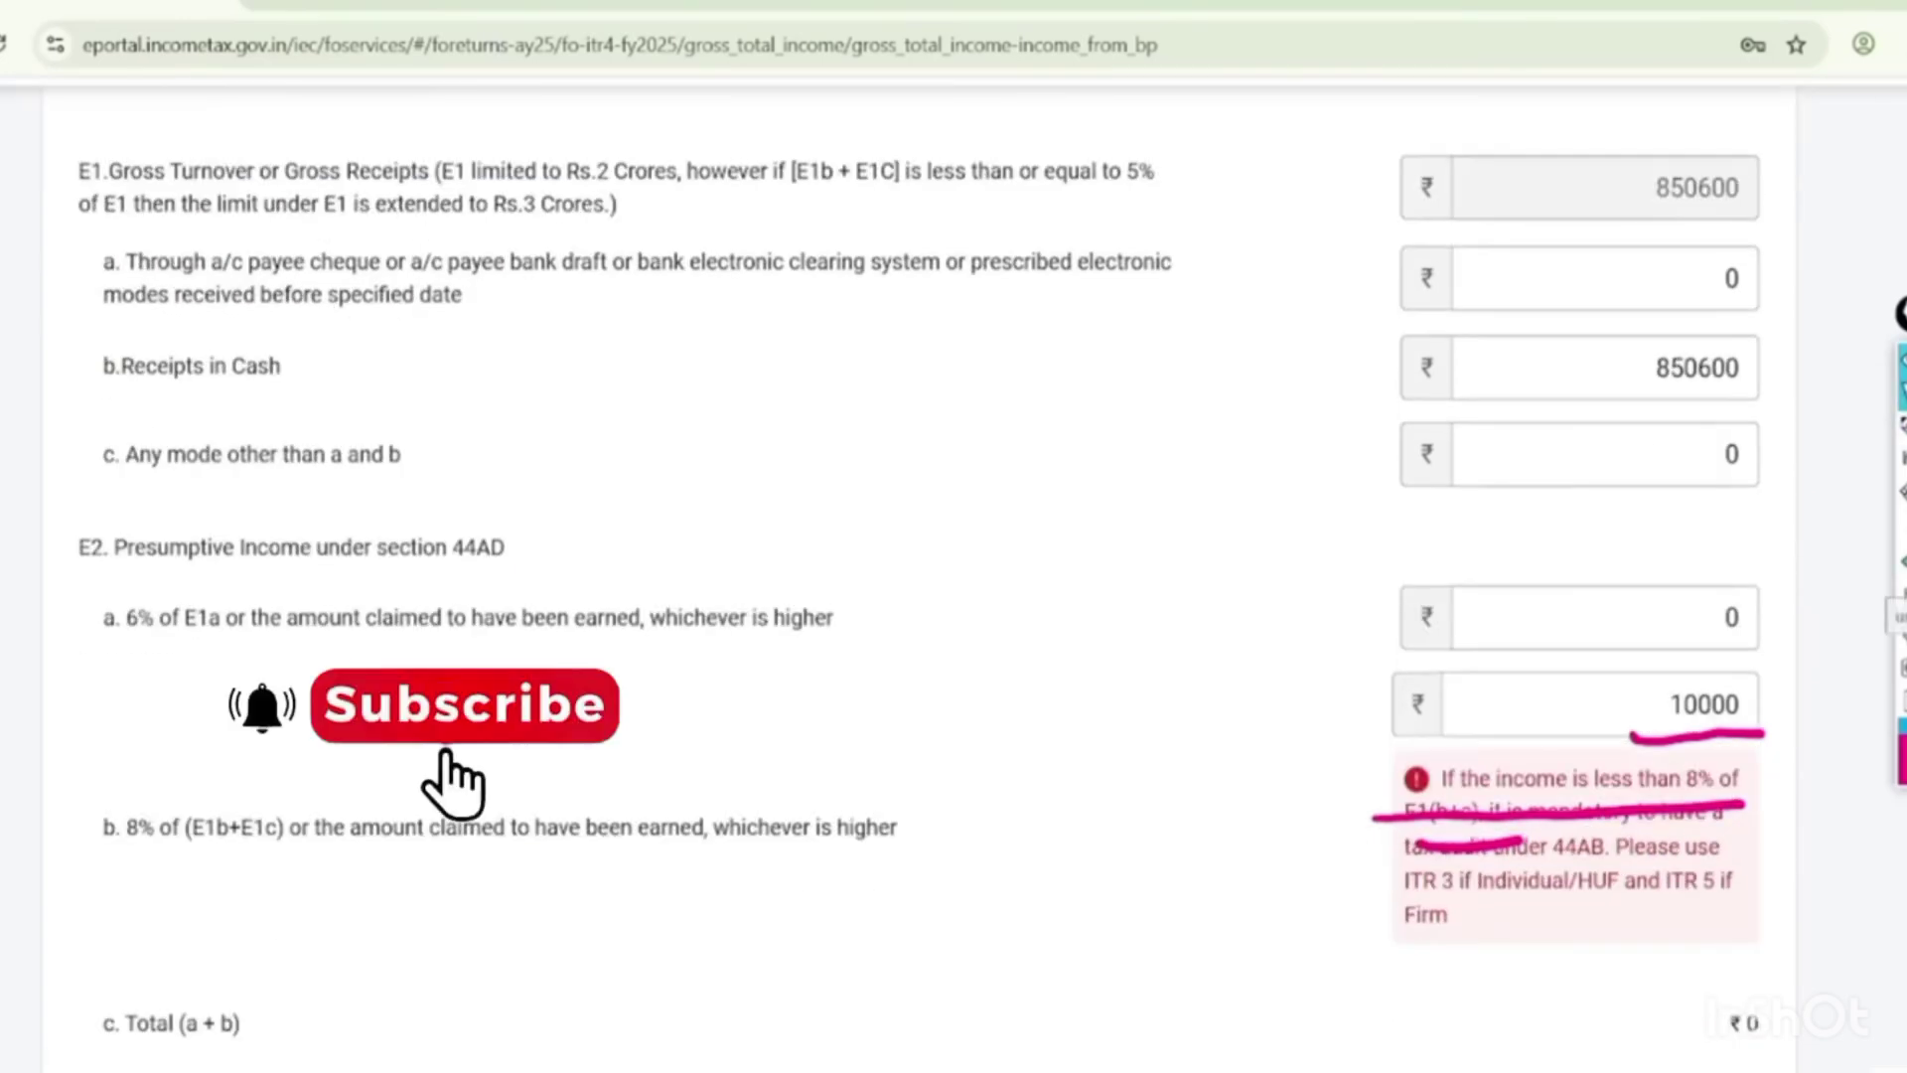
pyautogui.hotkey('ctrl', 'shift', '7')
# Set the E2b presumptive income at 8% to 100000.
pyautogui.click(1732, 734)
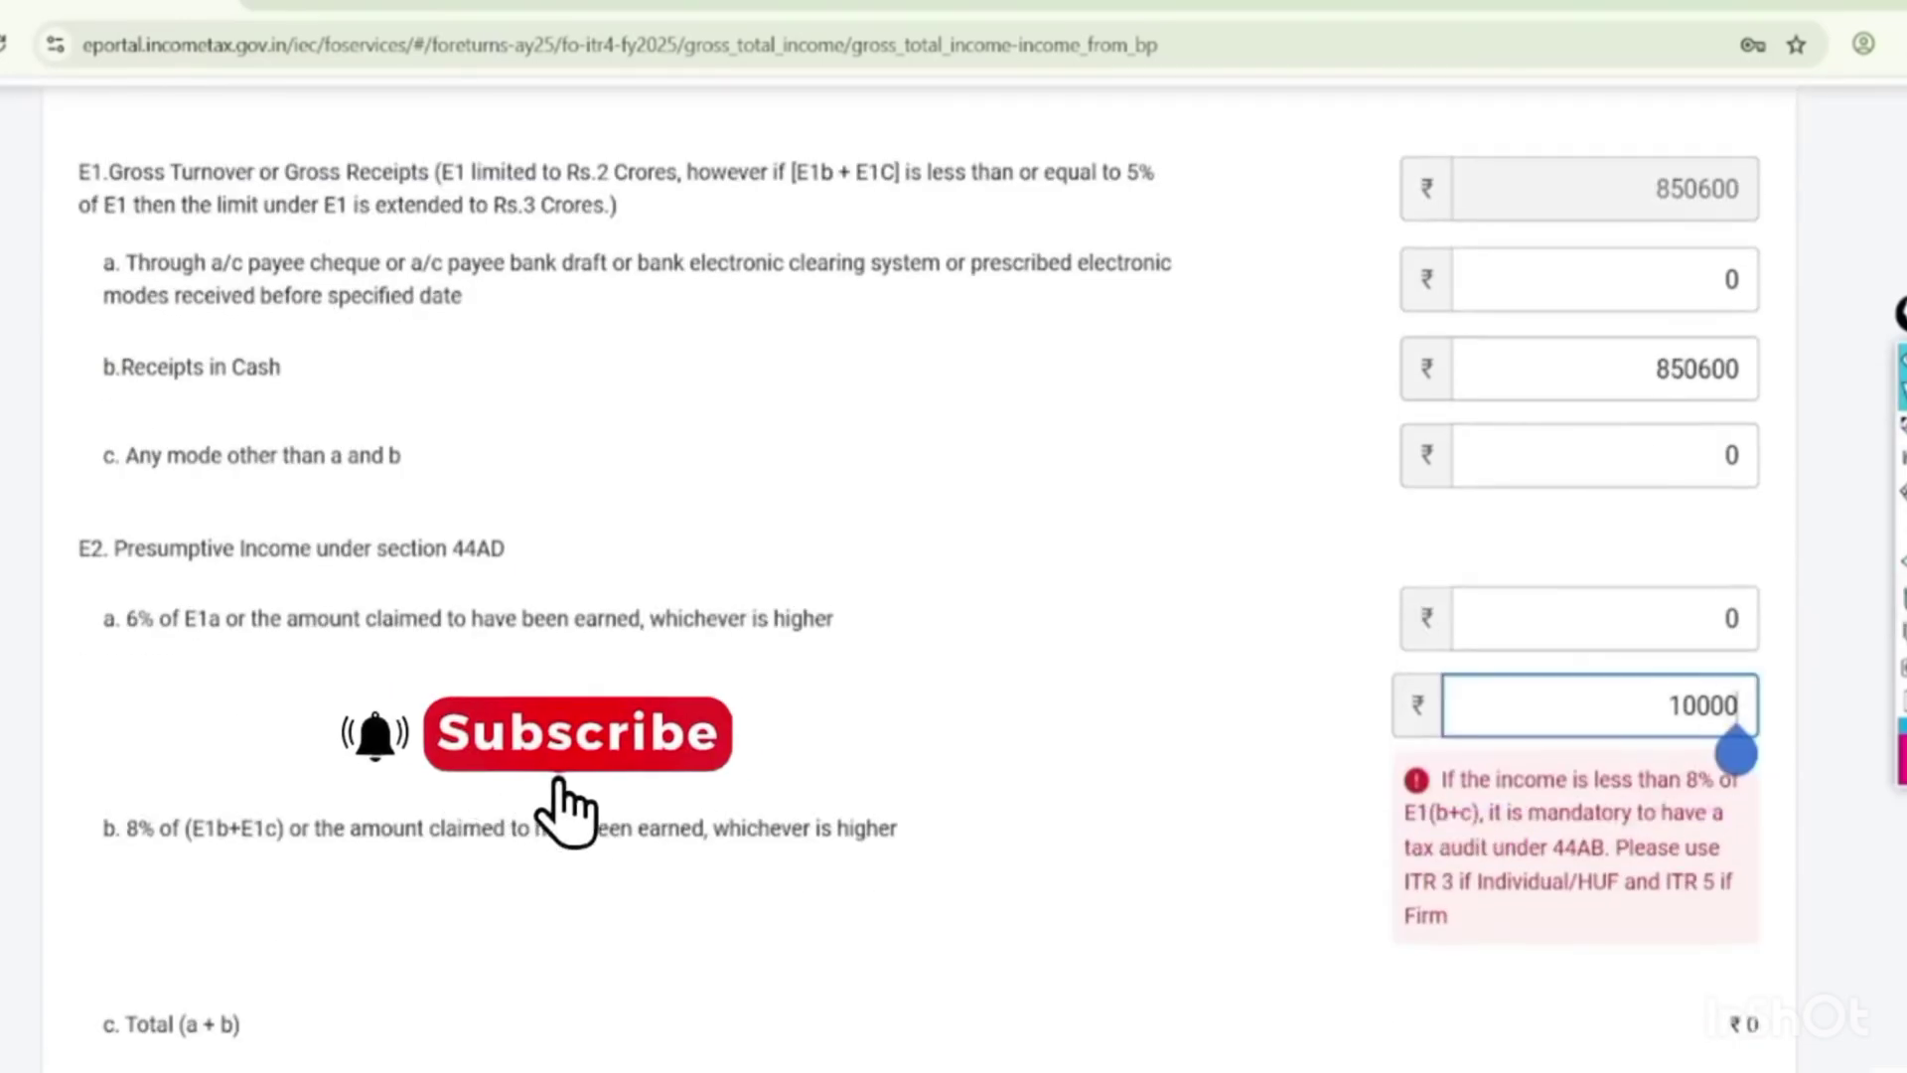
pyautogui.write('0')
pyautogui.click(1296, 846)
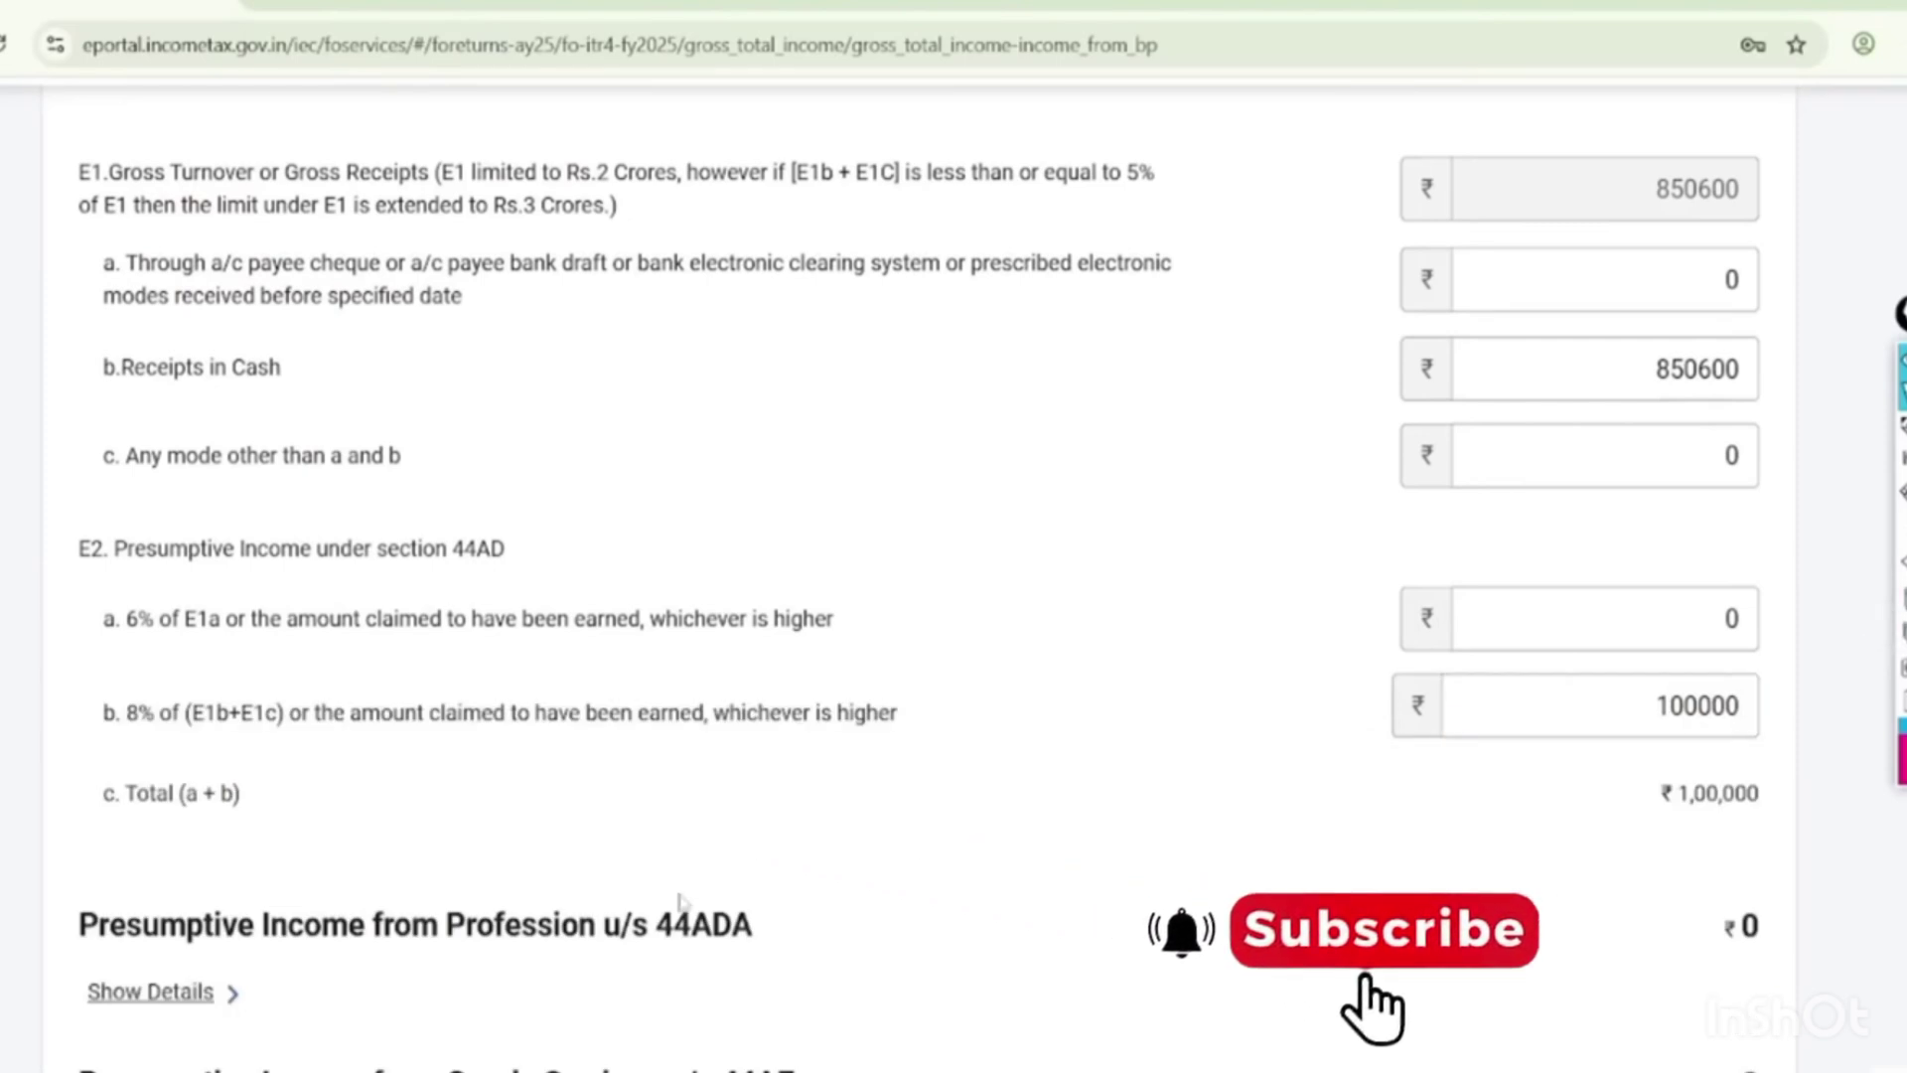
# Check the UPI amount in the ITR-4 UPI Transaction PDF and enter 2618450 as the E1a electronic receipts.
pyautogui.moveTo(169, 1070)
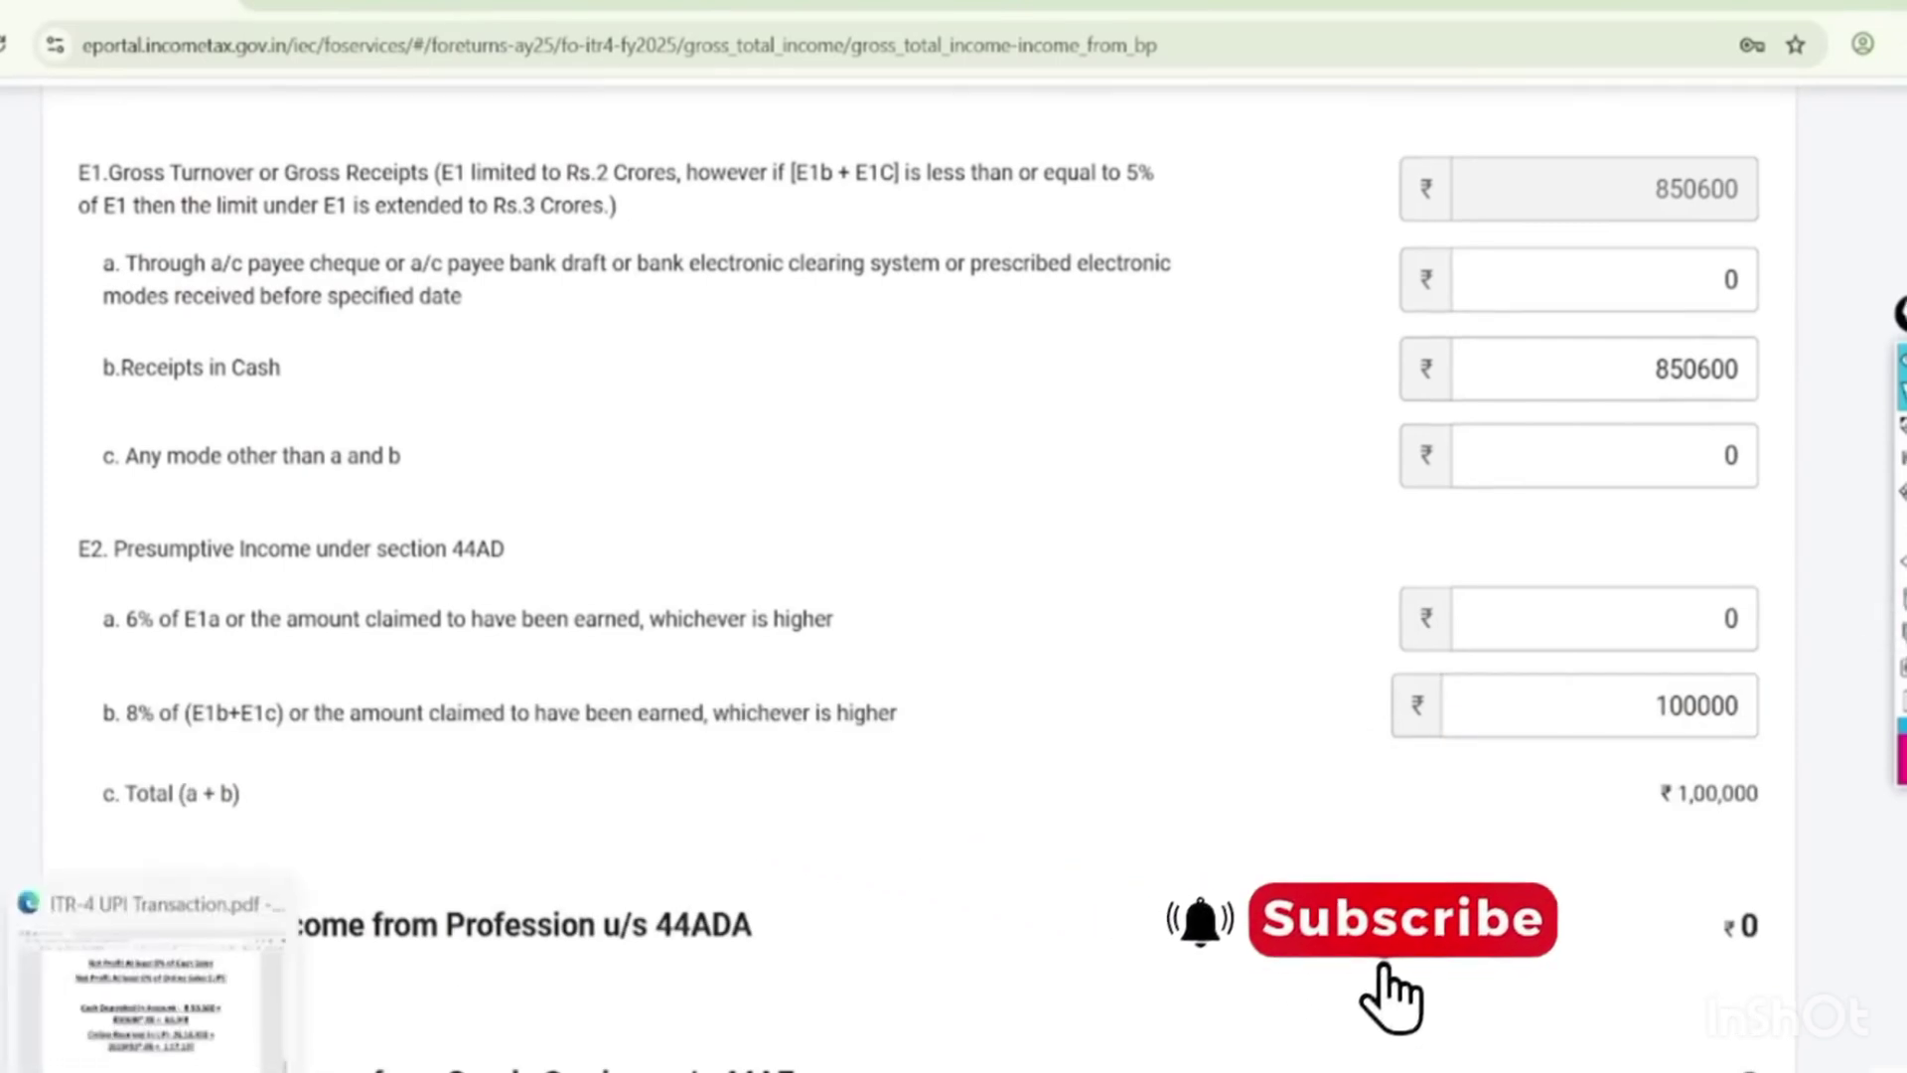
pyautogui.click(164, 998)
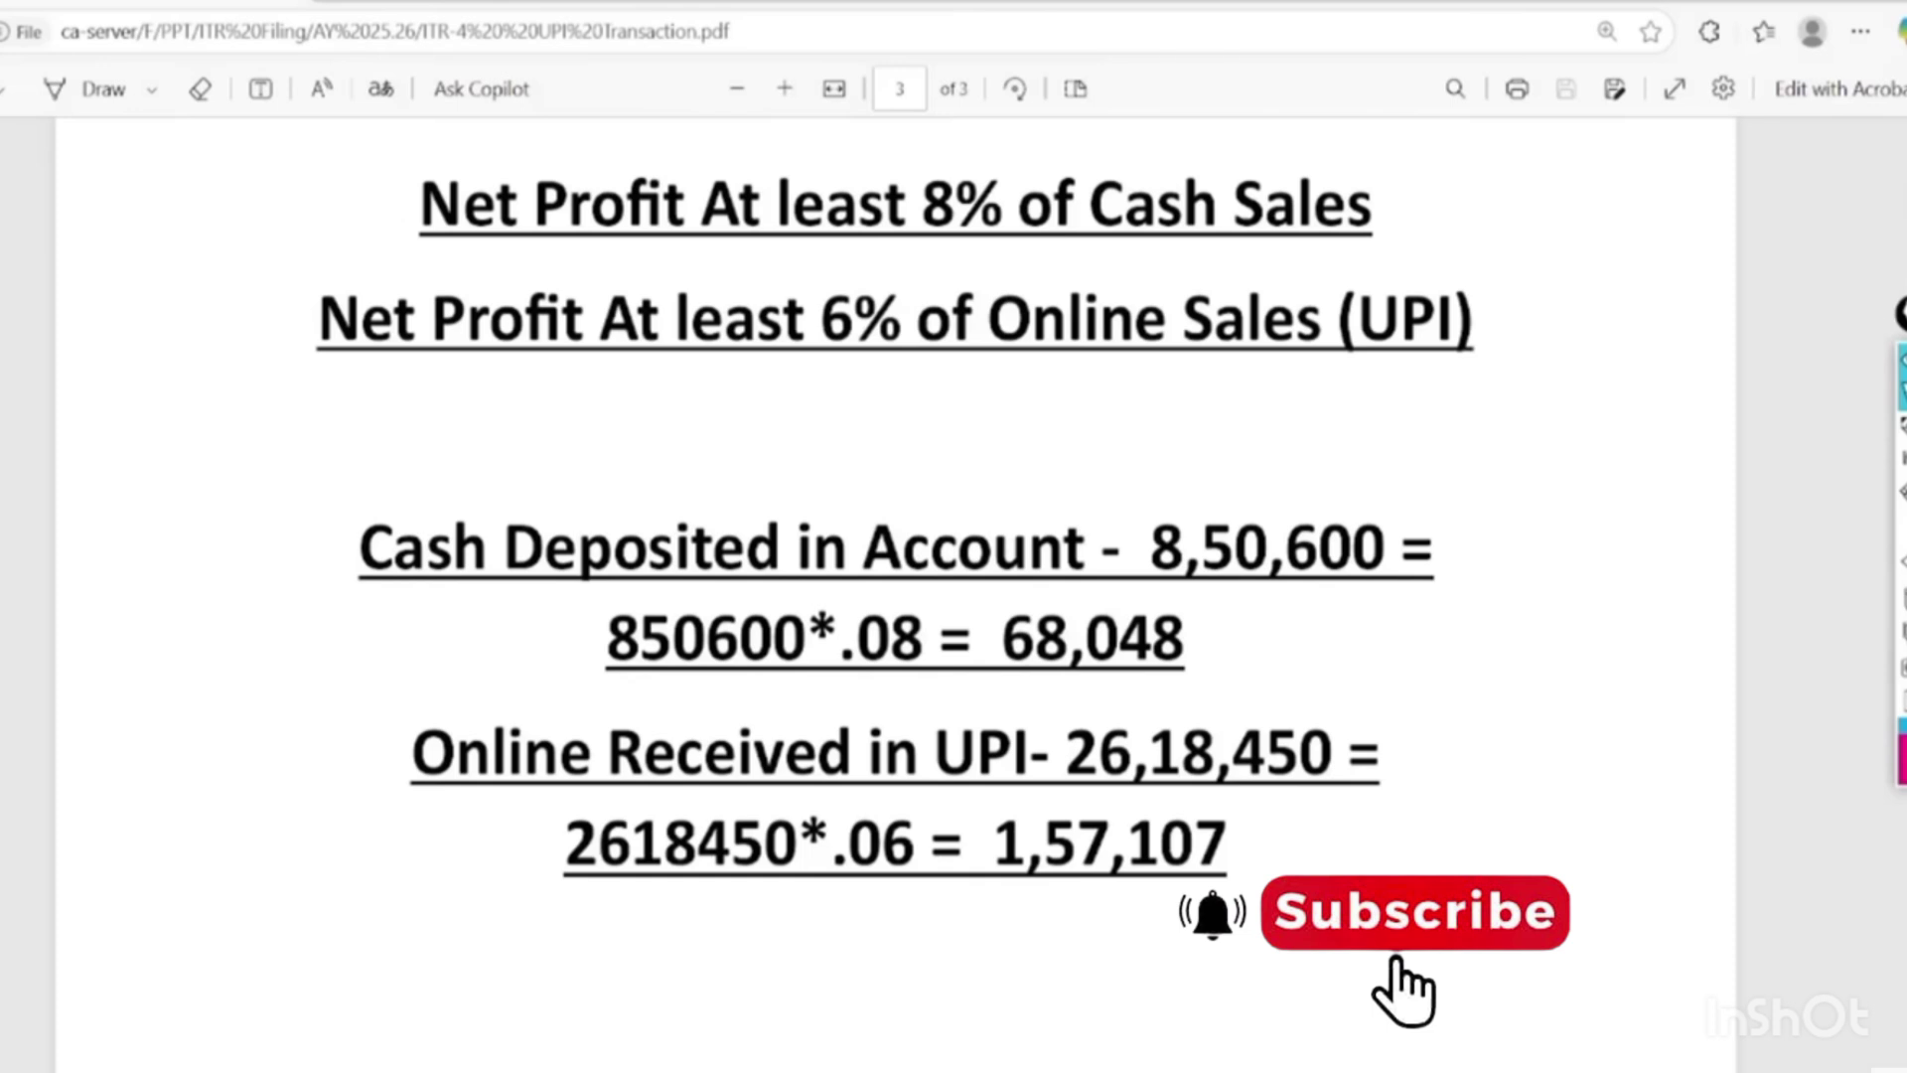
pyautogui.moveTo(298, 1071)
pyautogui.click(338, 1003)
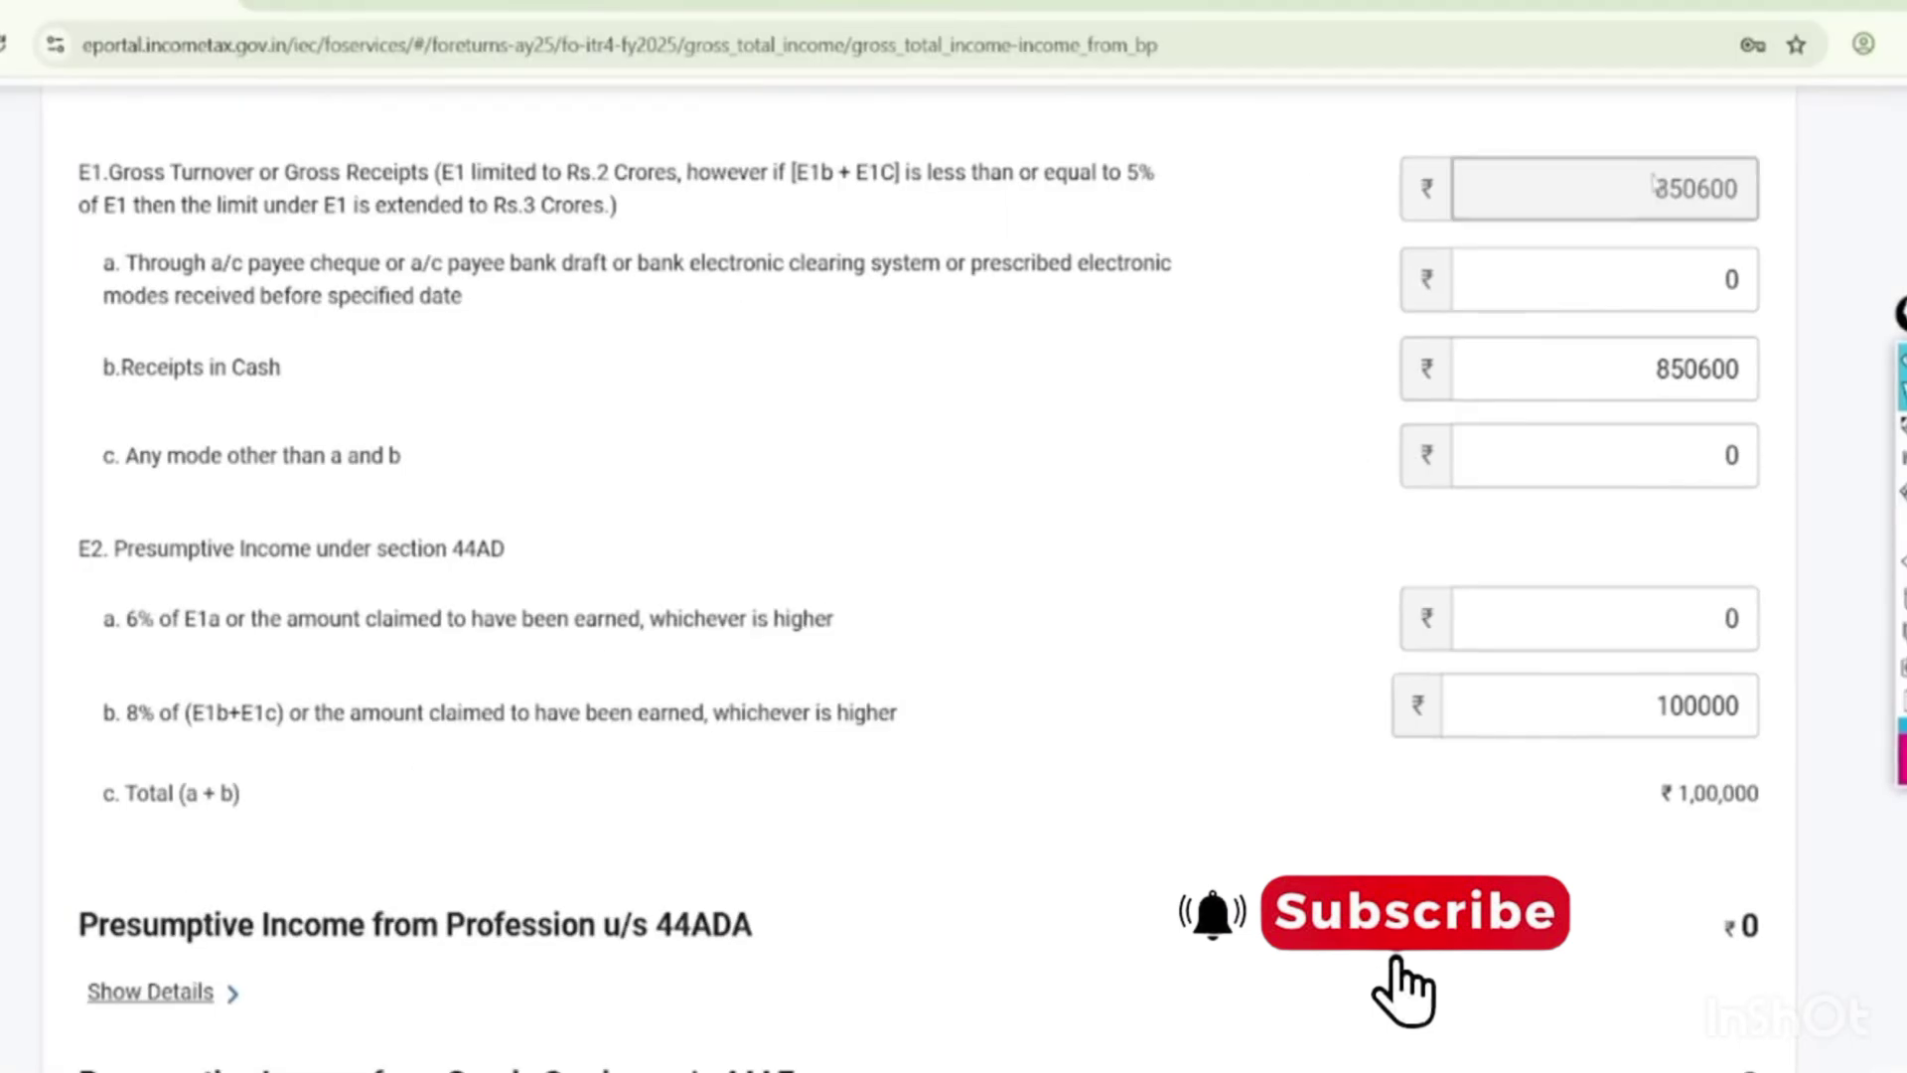
pyautogui.write('2')
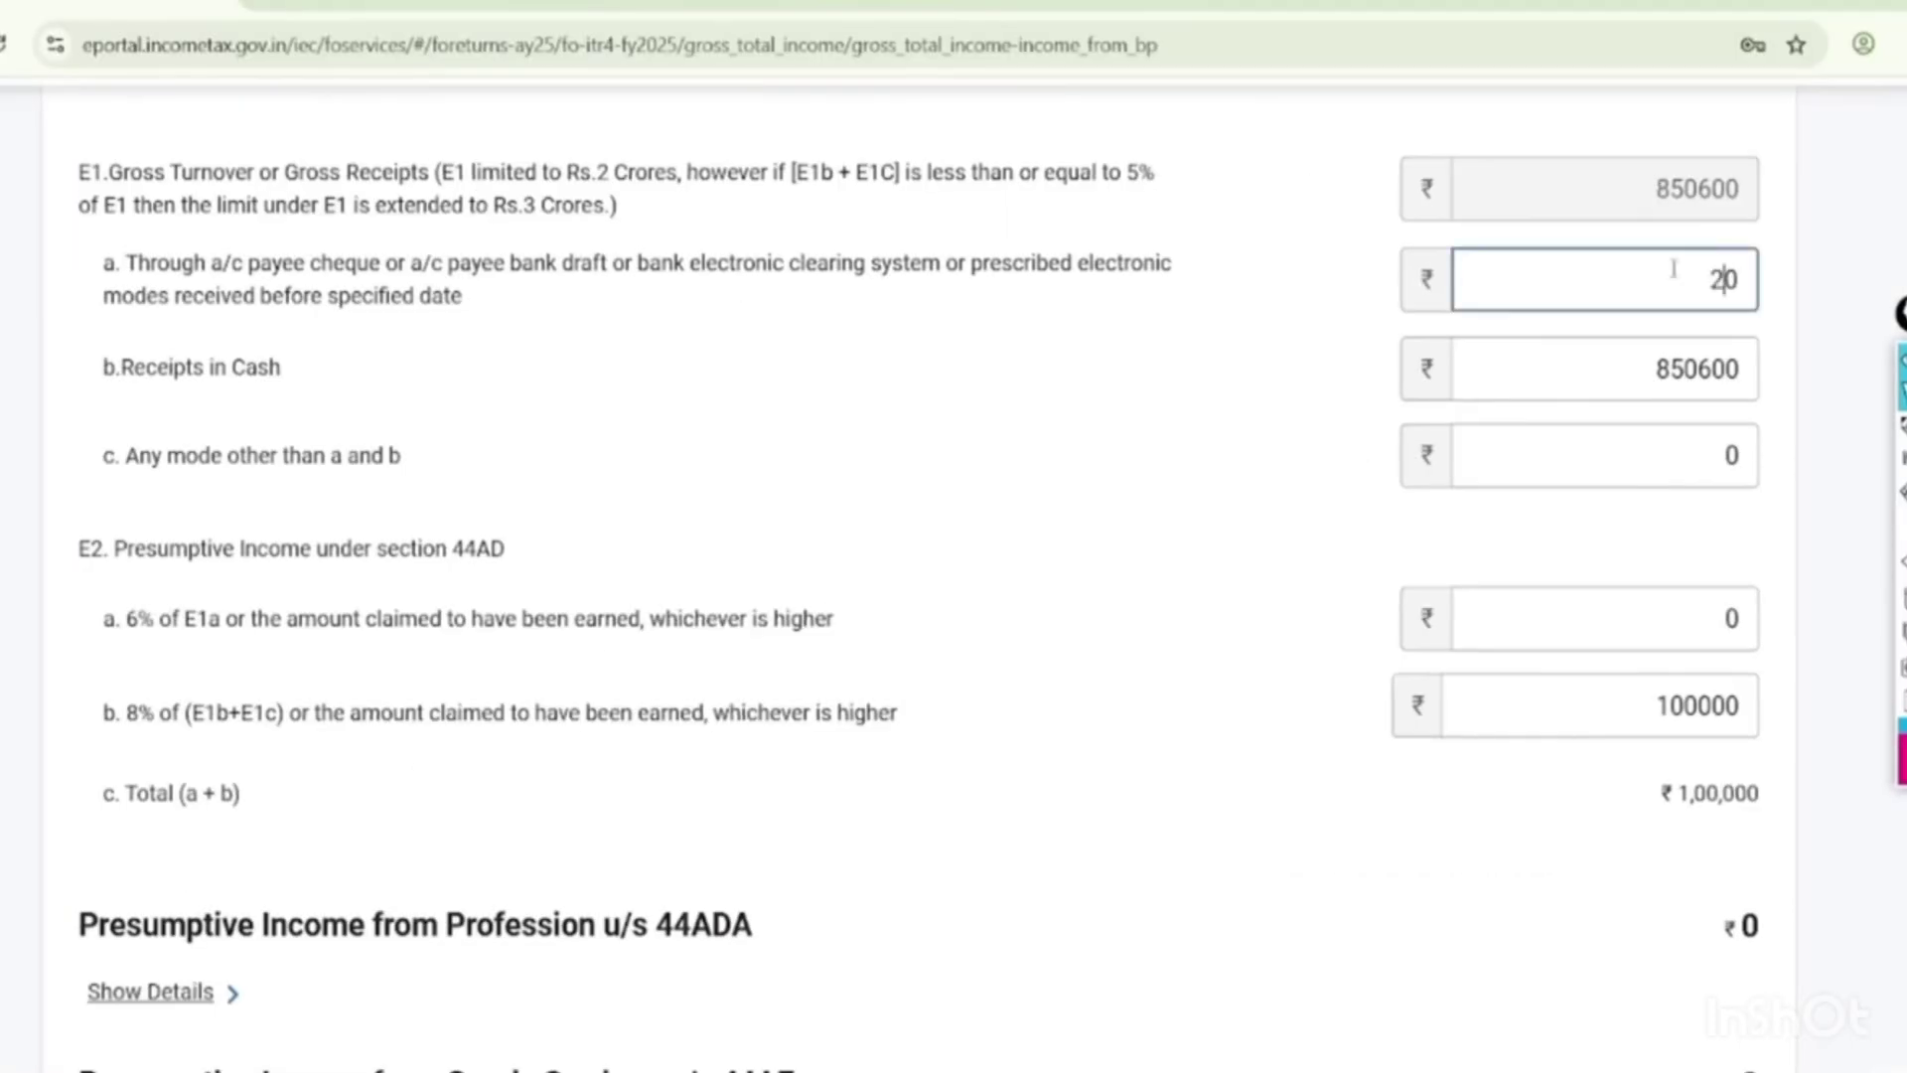
pyautogui.write('61845')
pyautogui.press('Tab')
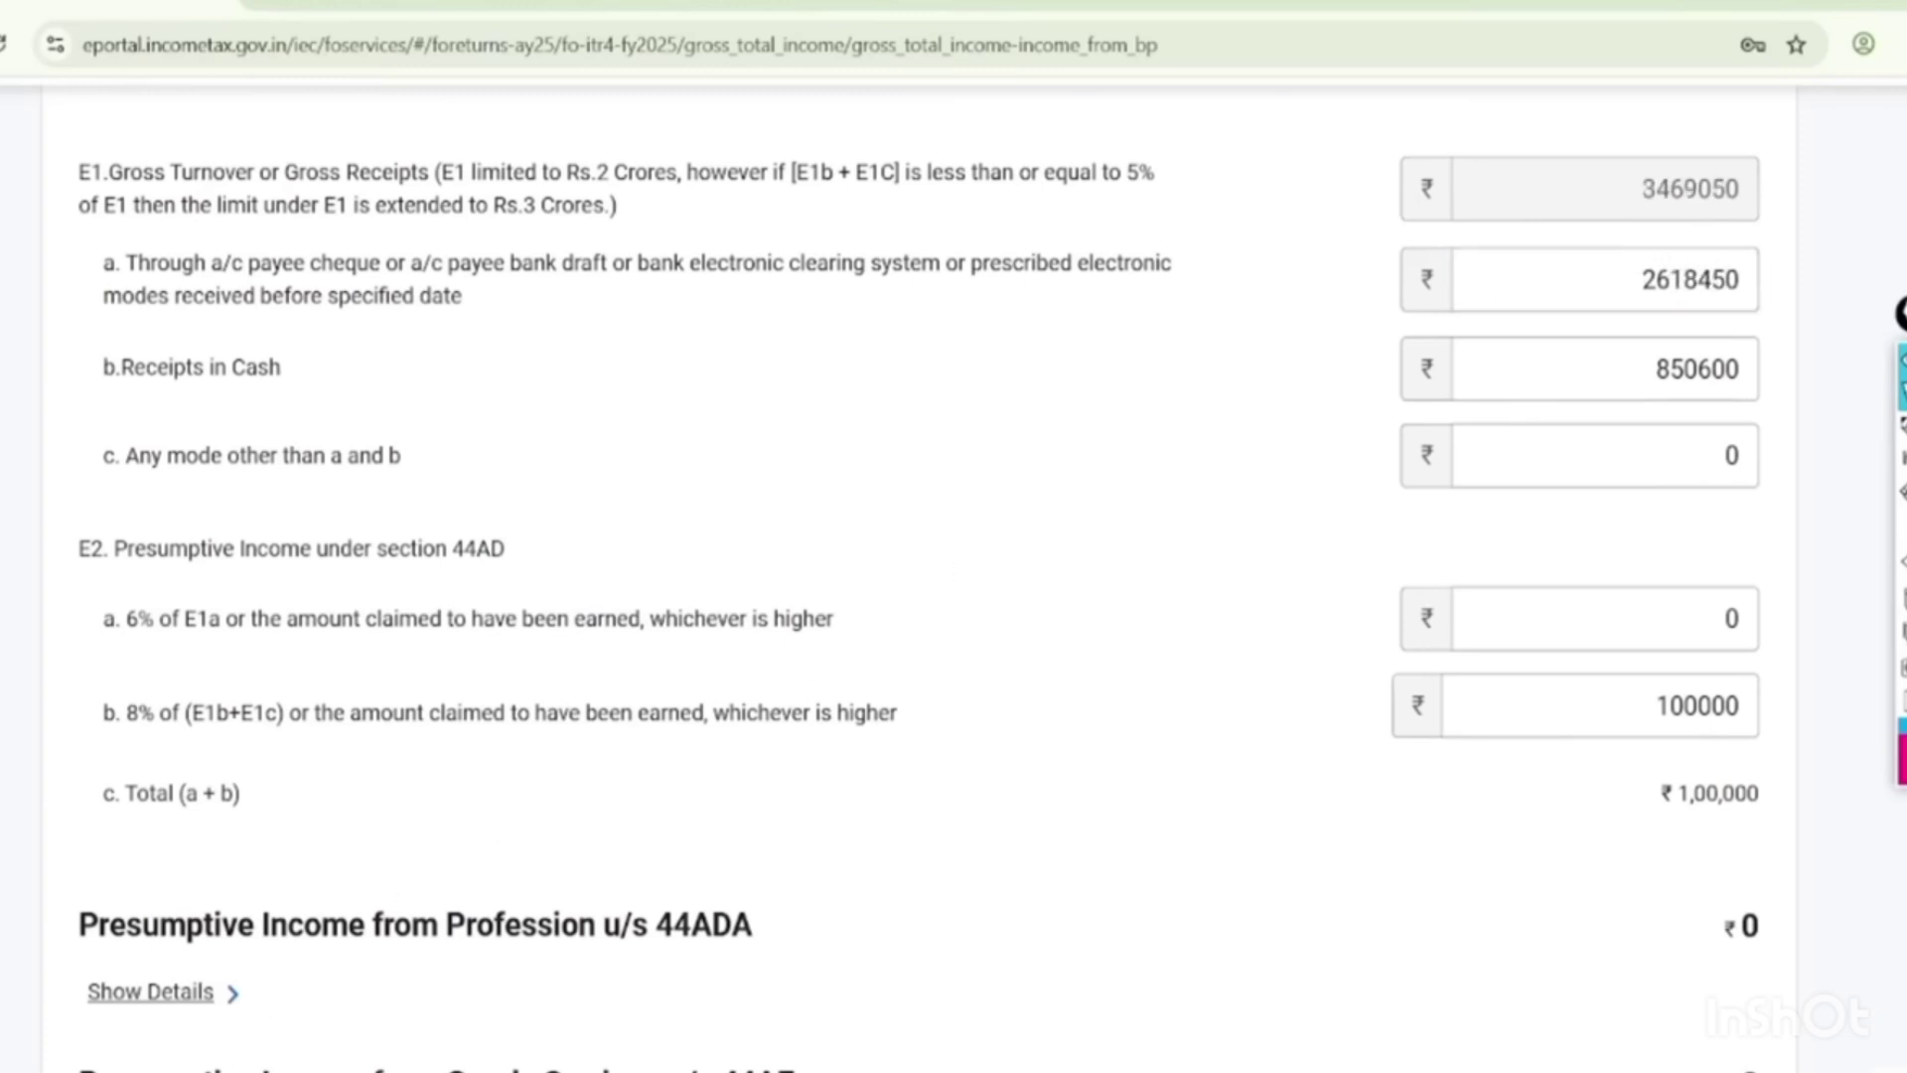
# Check the 6% UPI profit calculation in the PDF and set the E2a presumptive income to 260900.
pyautogui.hotkey('alt', 'Tab')
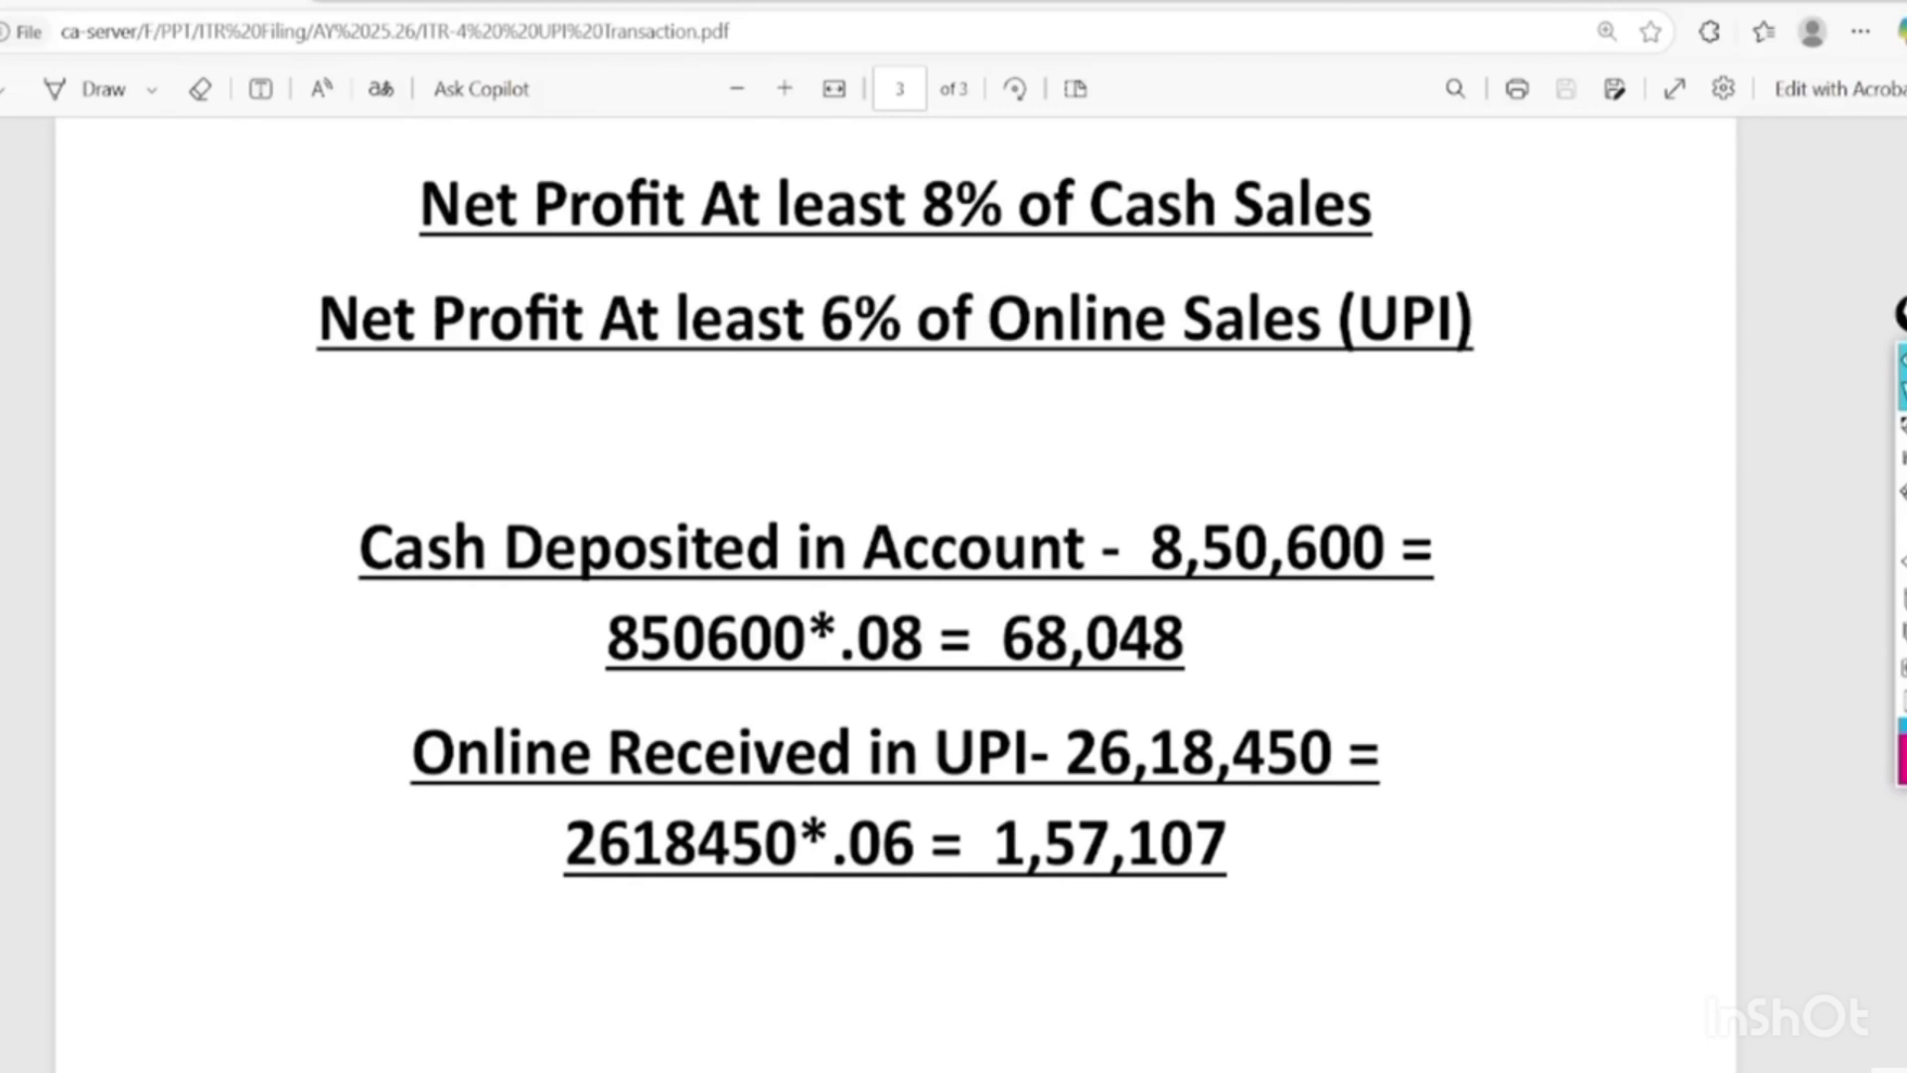
pyautogui.hotkey('alt', 'Tab')
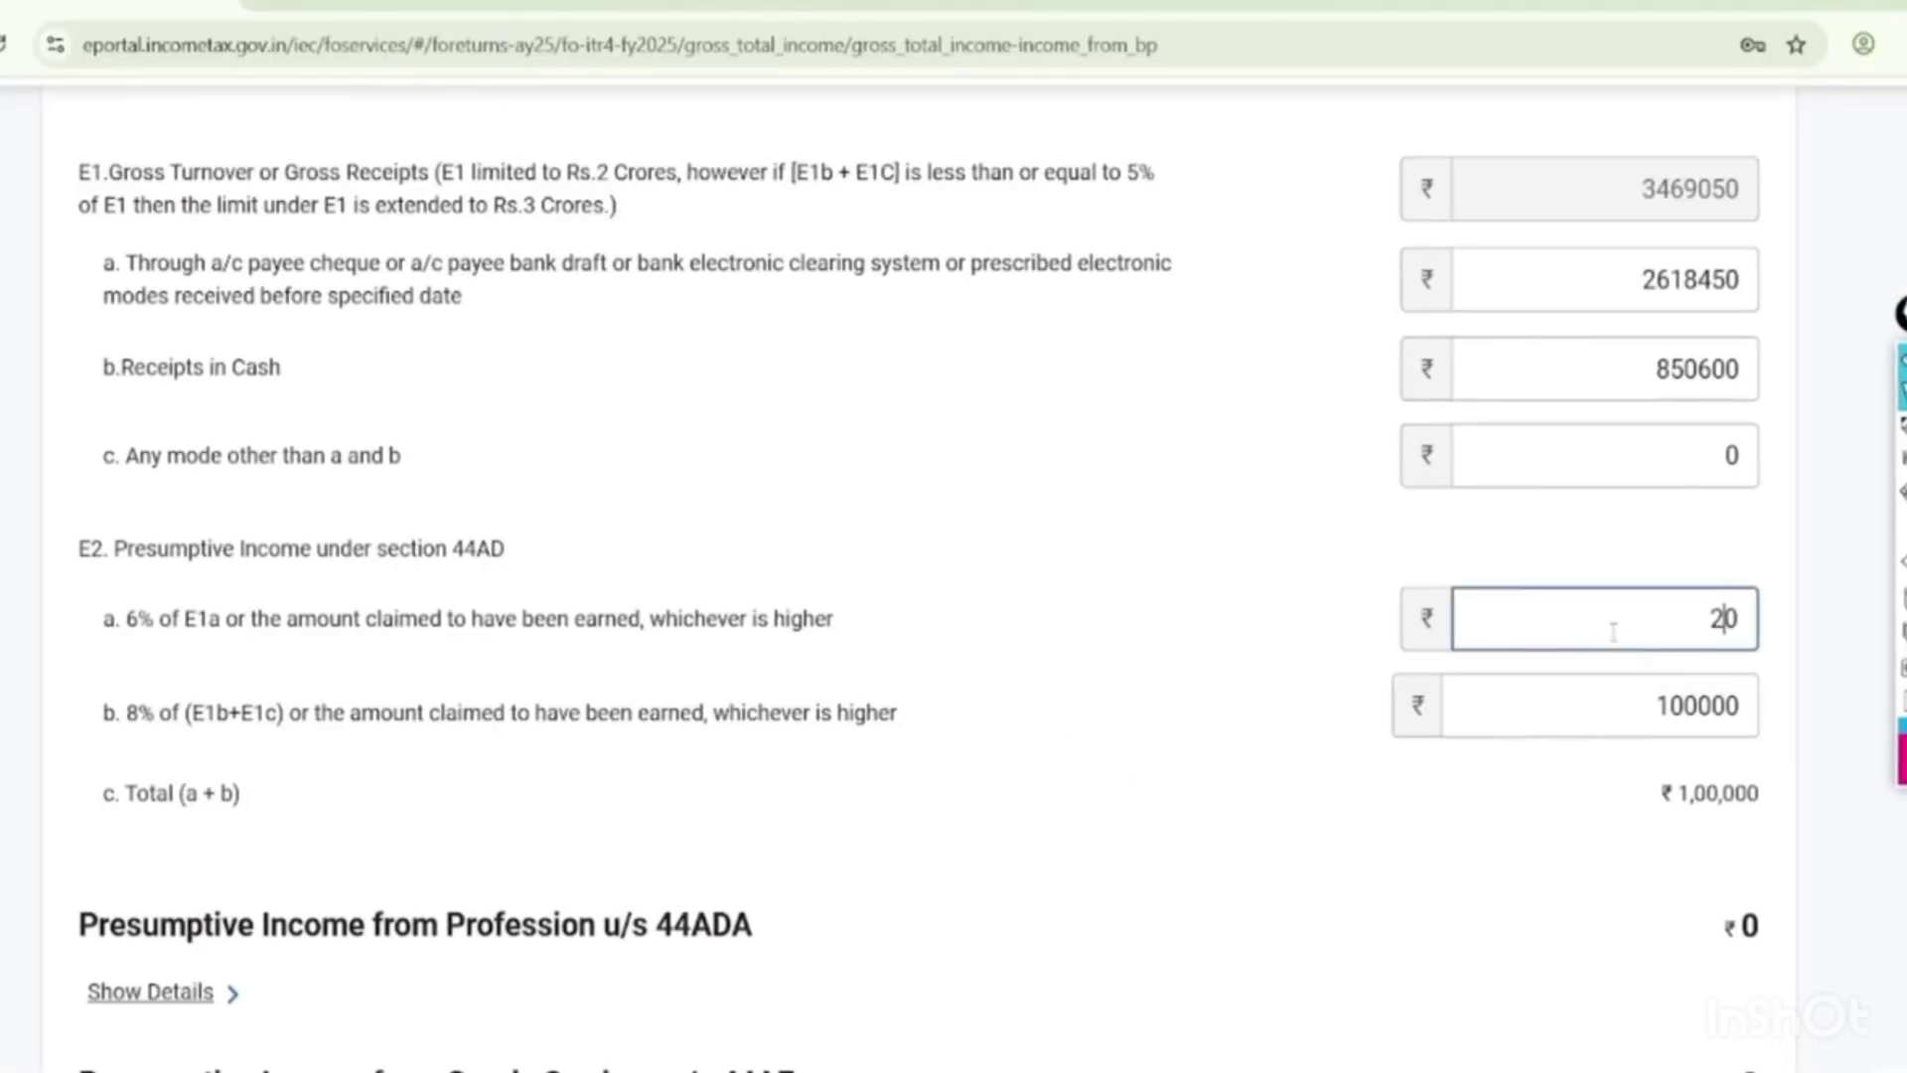
pyautogui.write('9000')
pyautogui.press('Tab')
pyautogui.click(1724, 635)
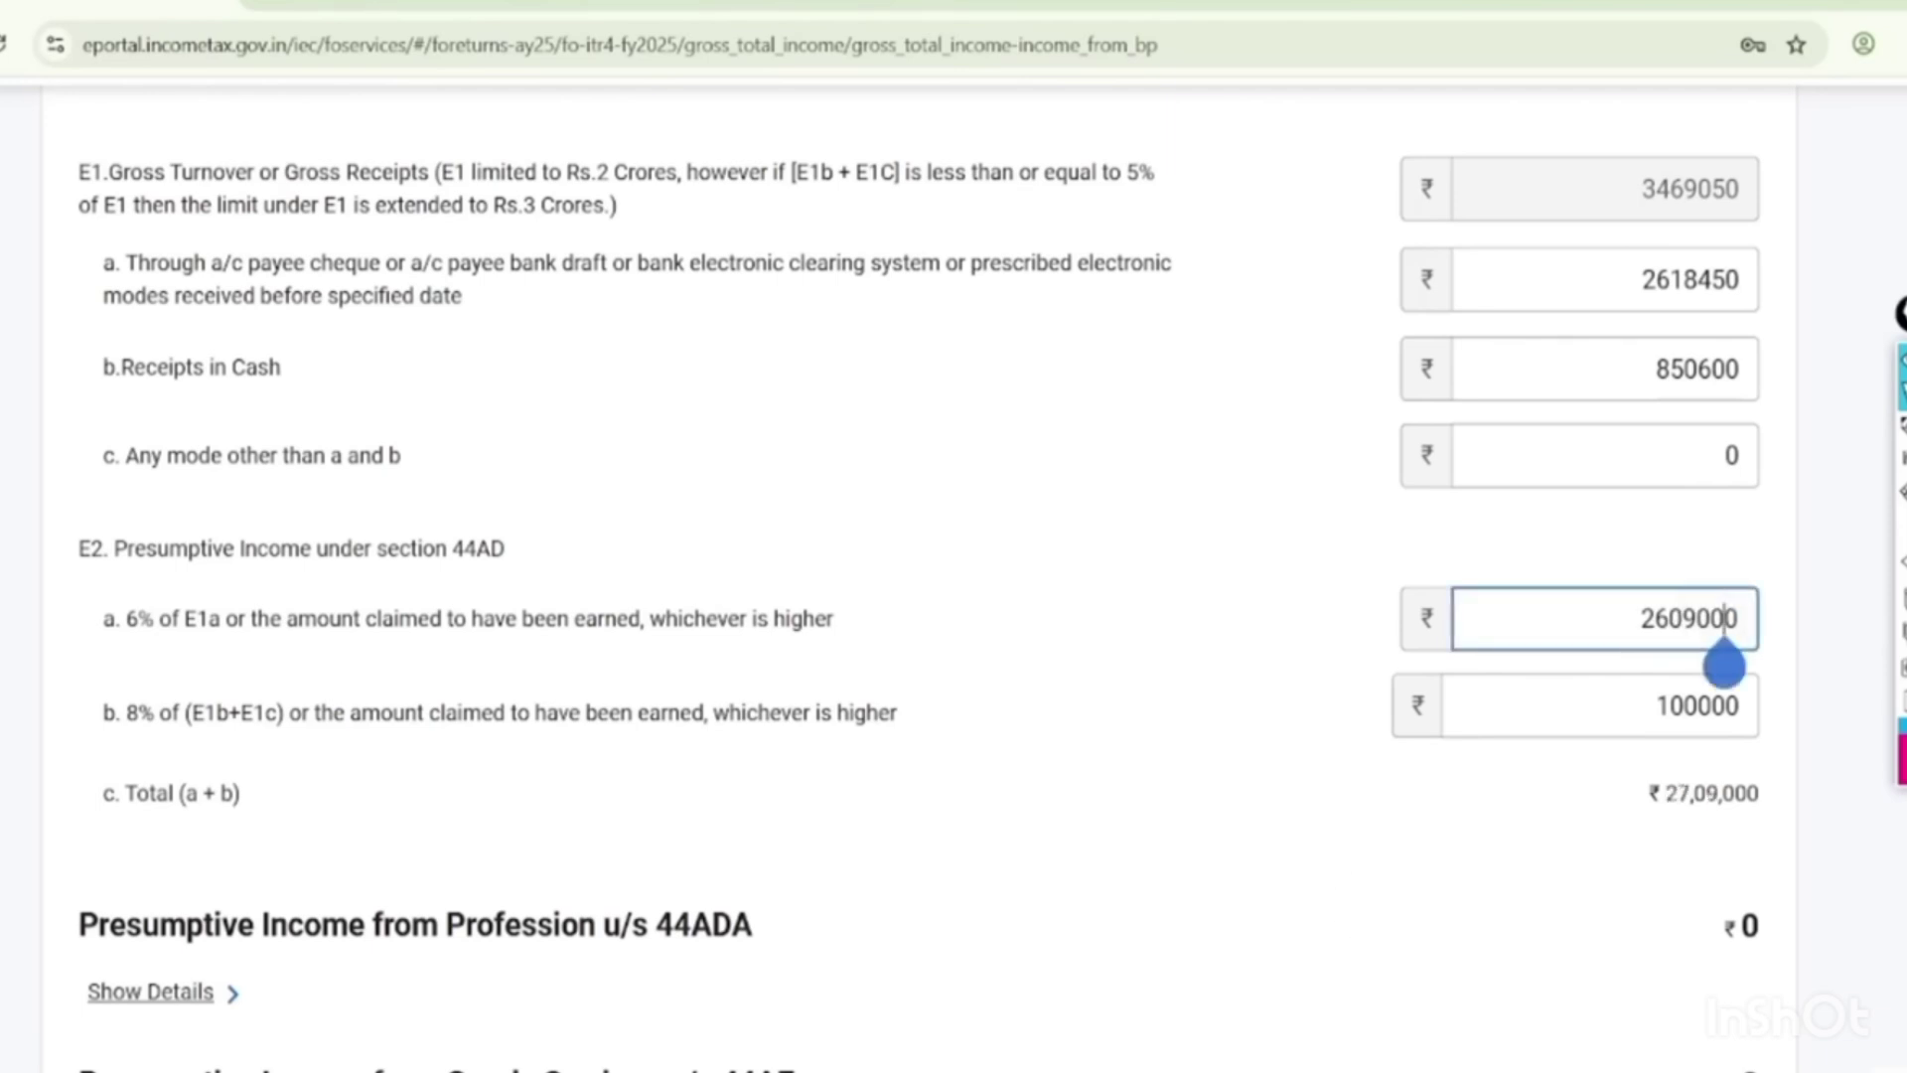
pyautogui.press('BackSpace')
pyautogui.press('Tab')
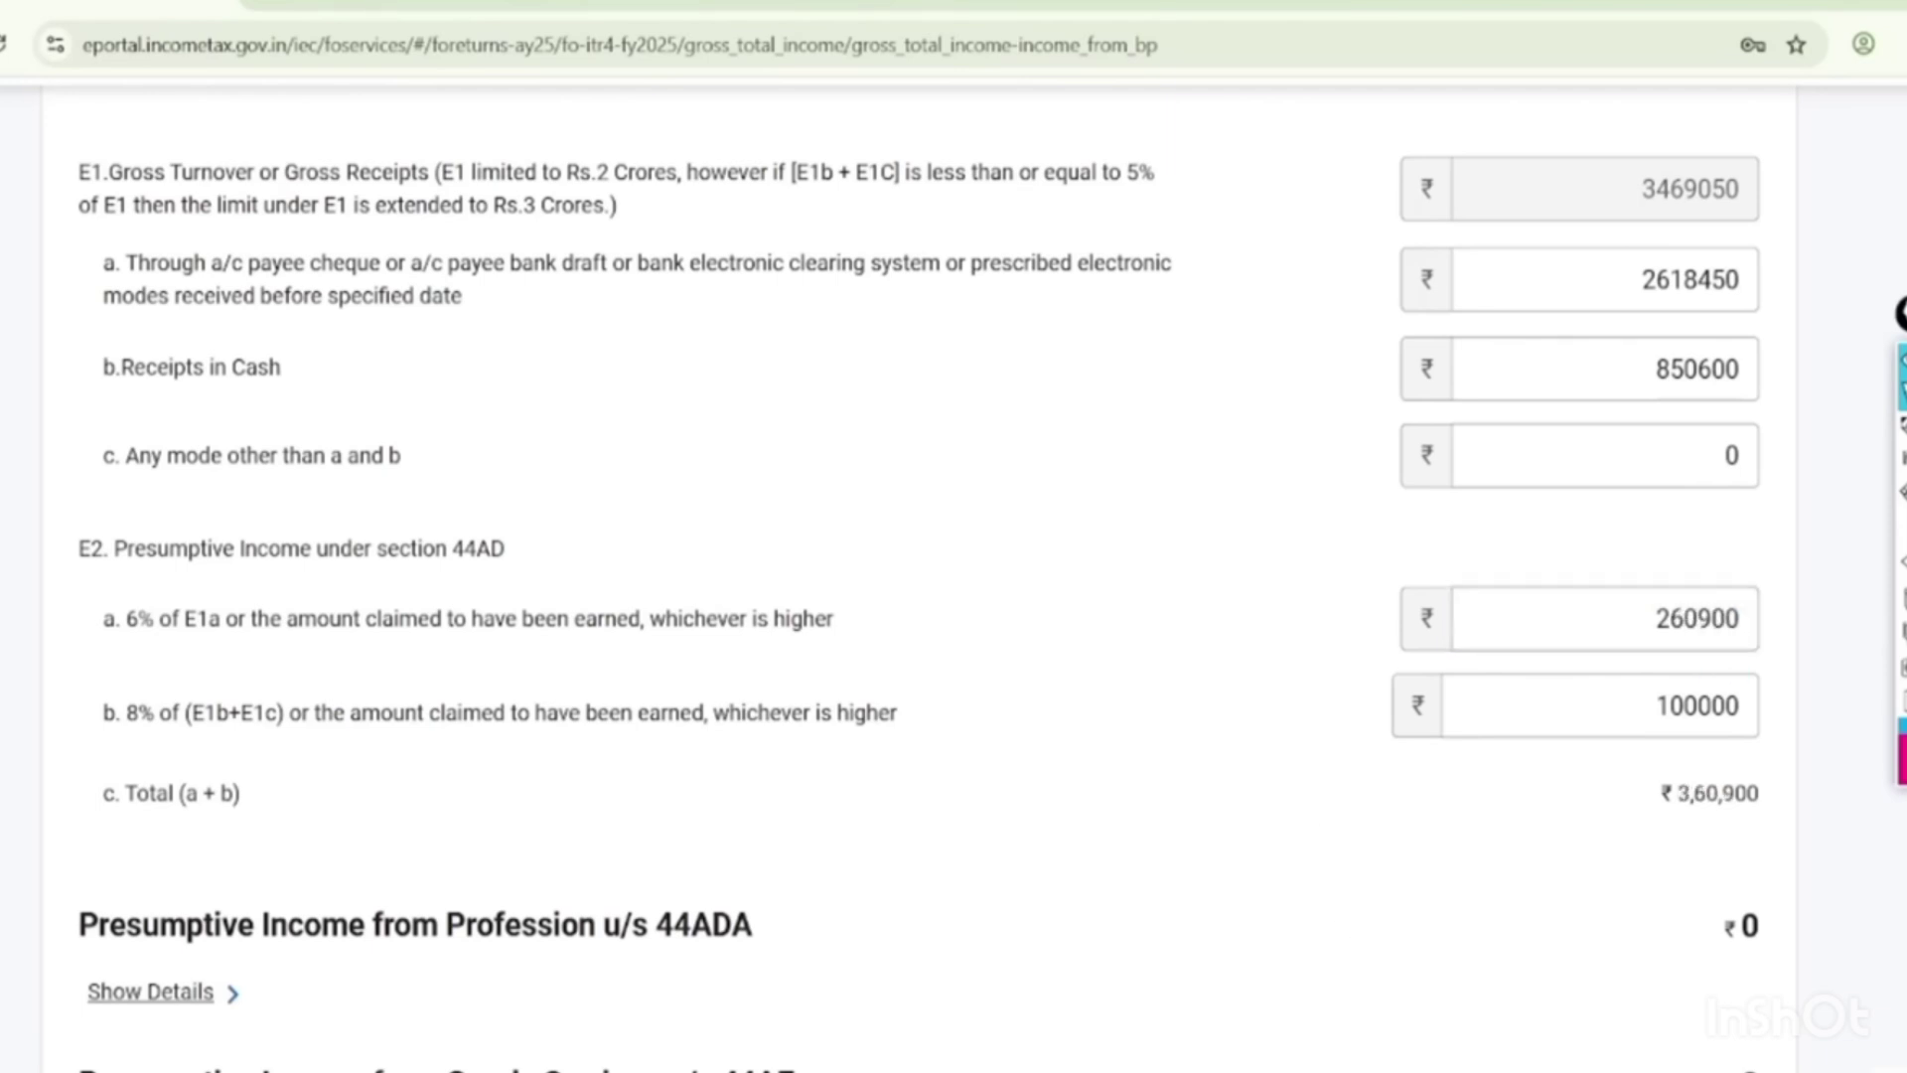
# Circle the E8 business income total, clear the marks, and confirm the business or profession income details.
pyautogui.scroll(-1, 954, 576)
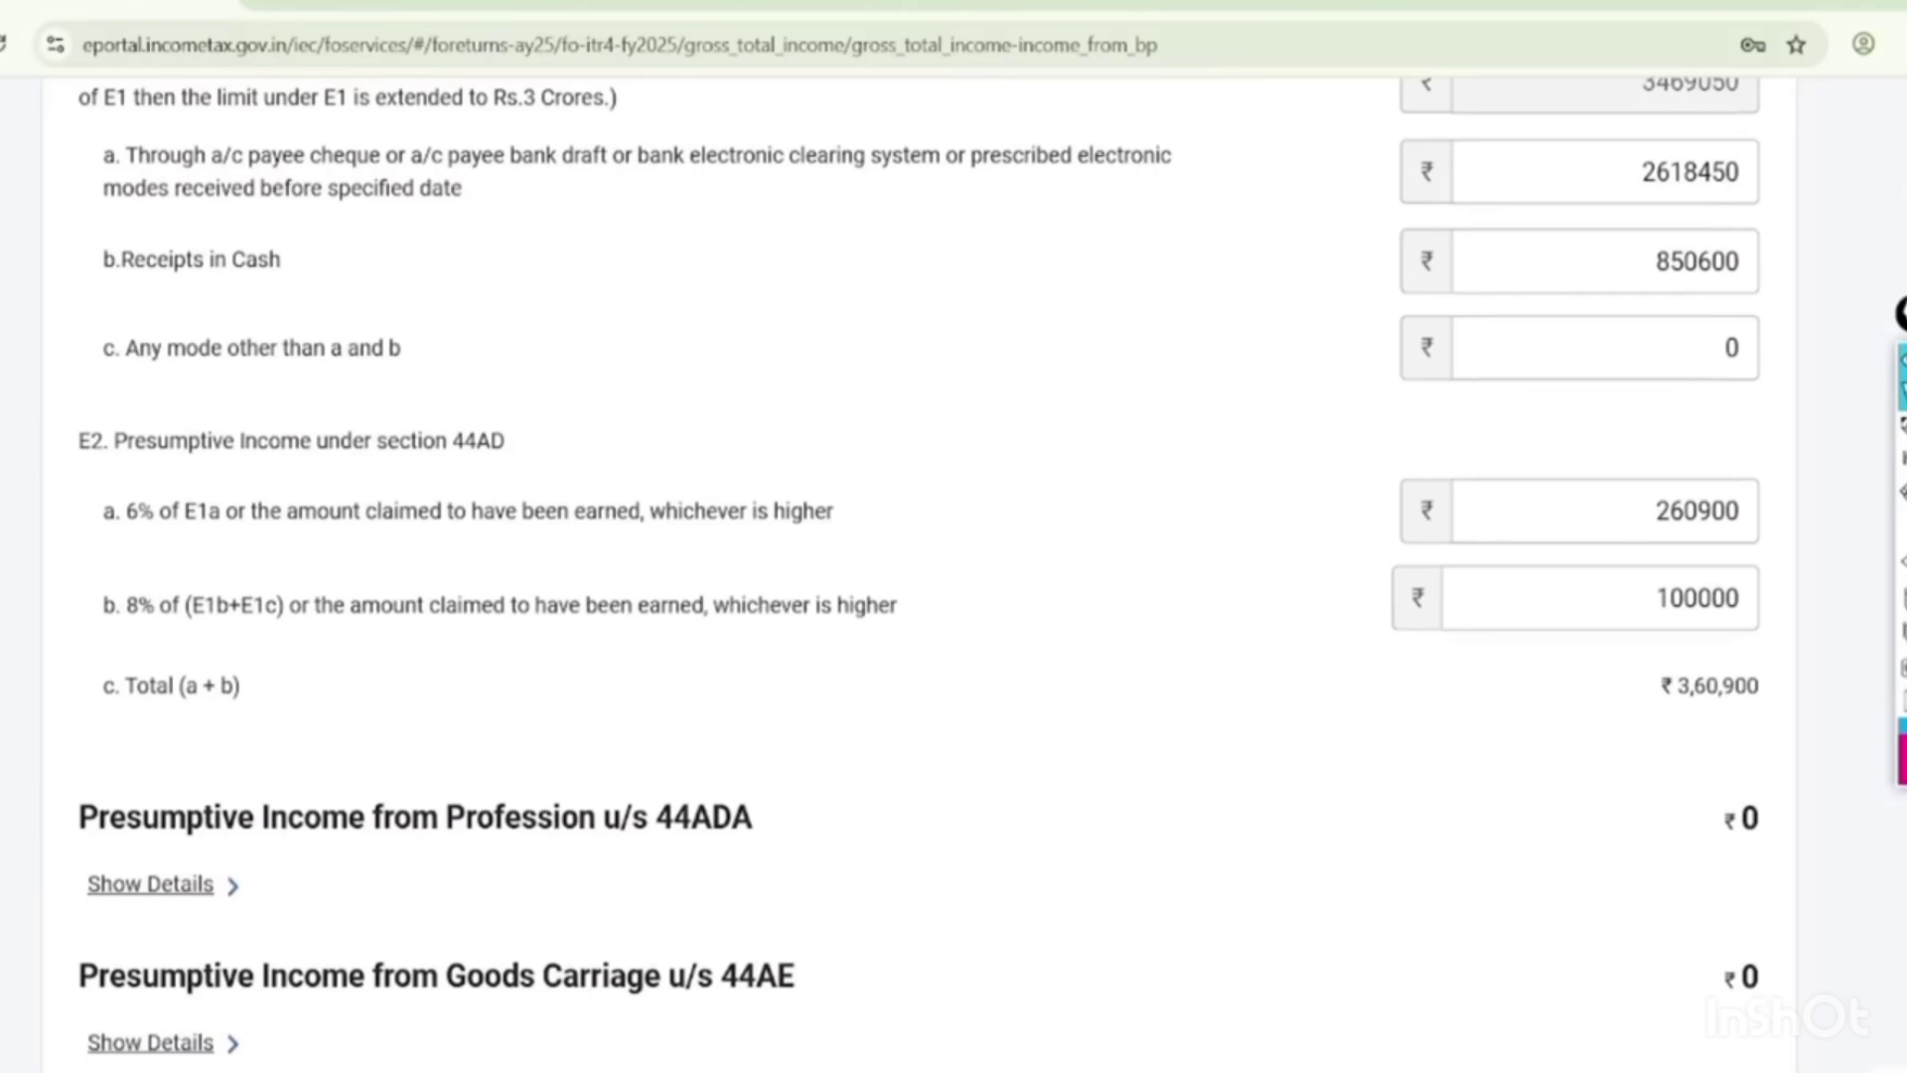
pyautogui.scroll(-2, 953, 576)
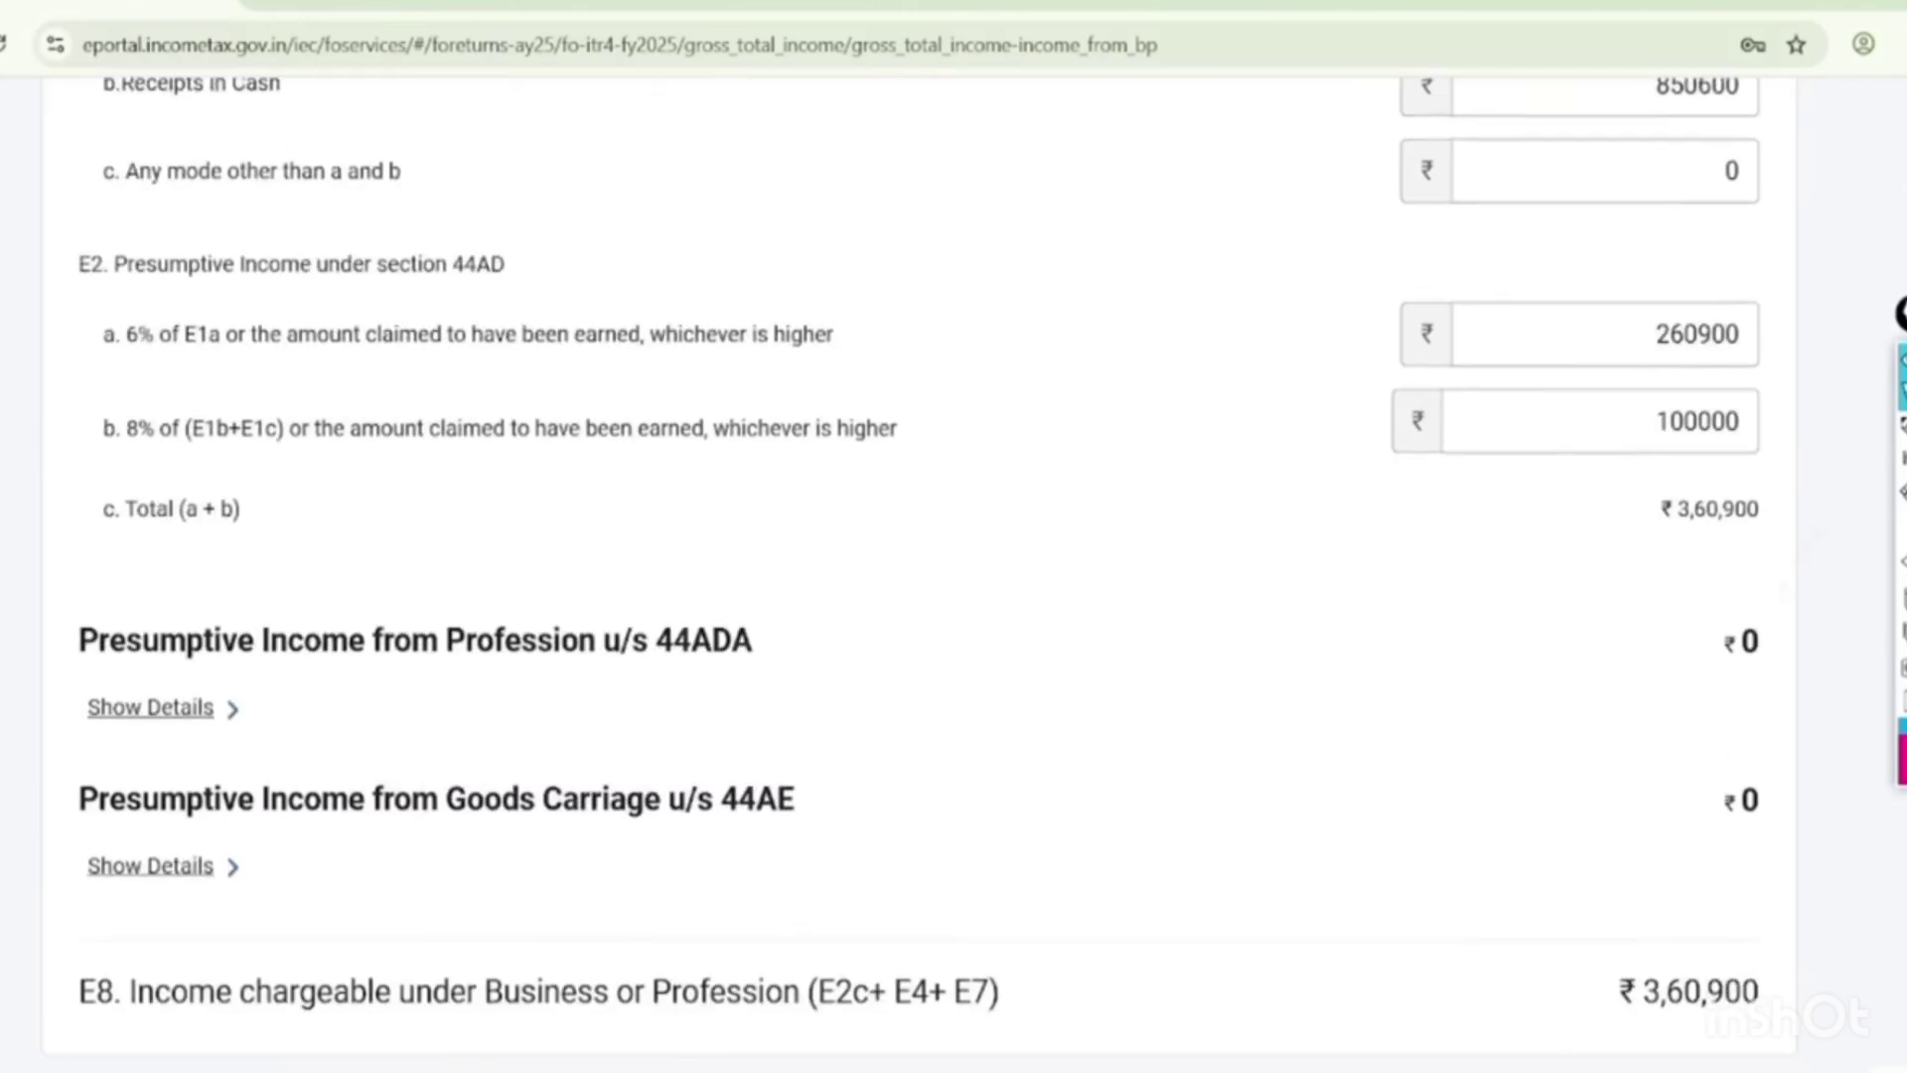
pyautogui.hotkey('ctrl', 'shift', '3')
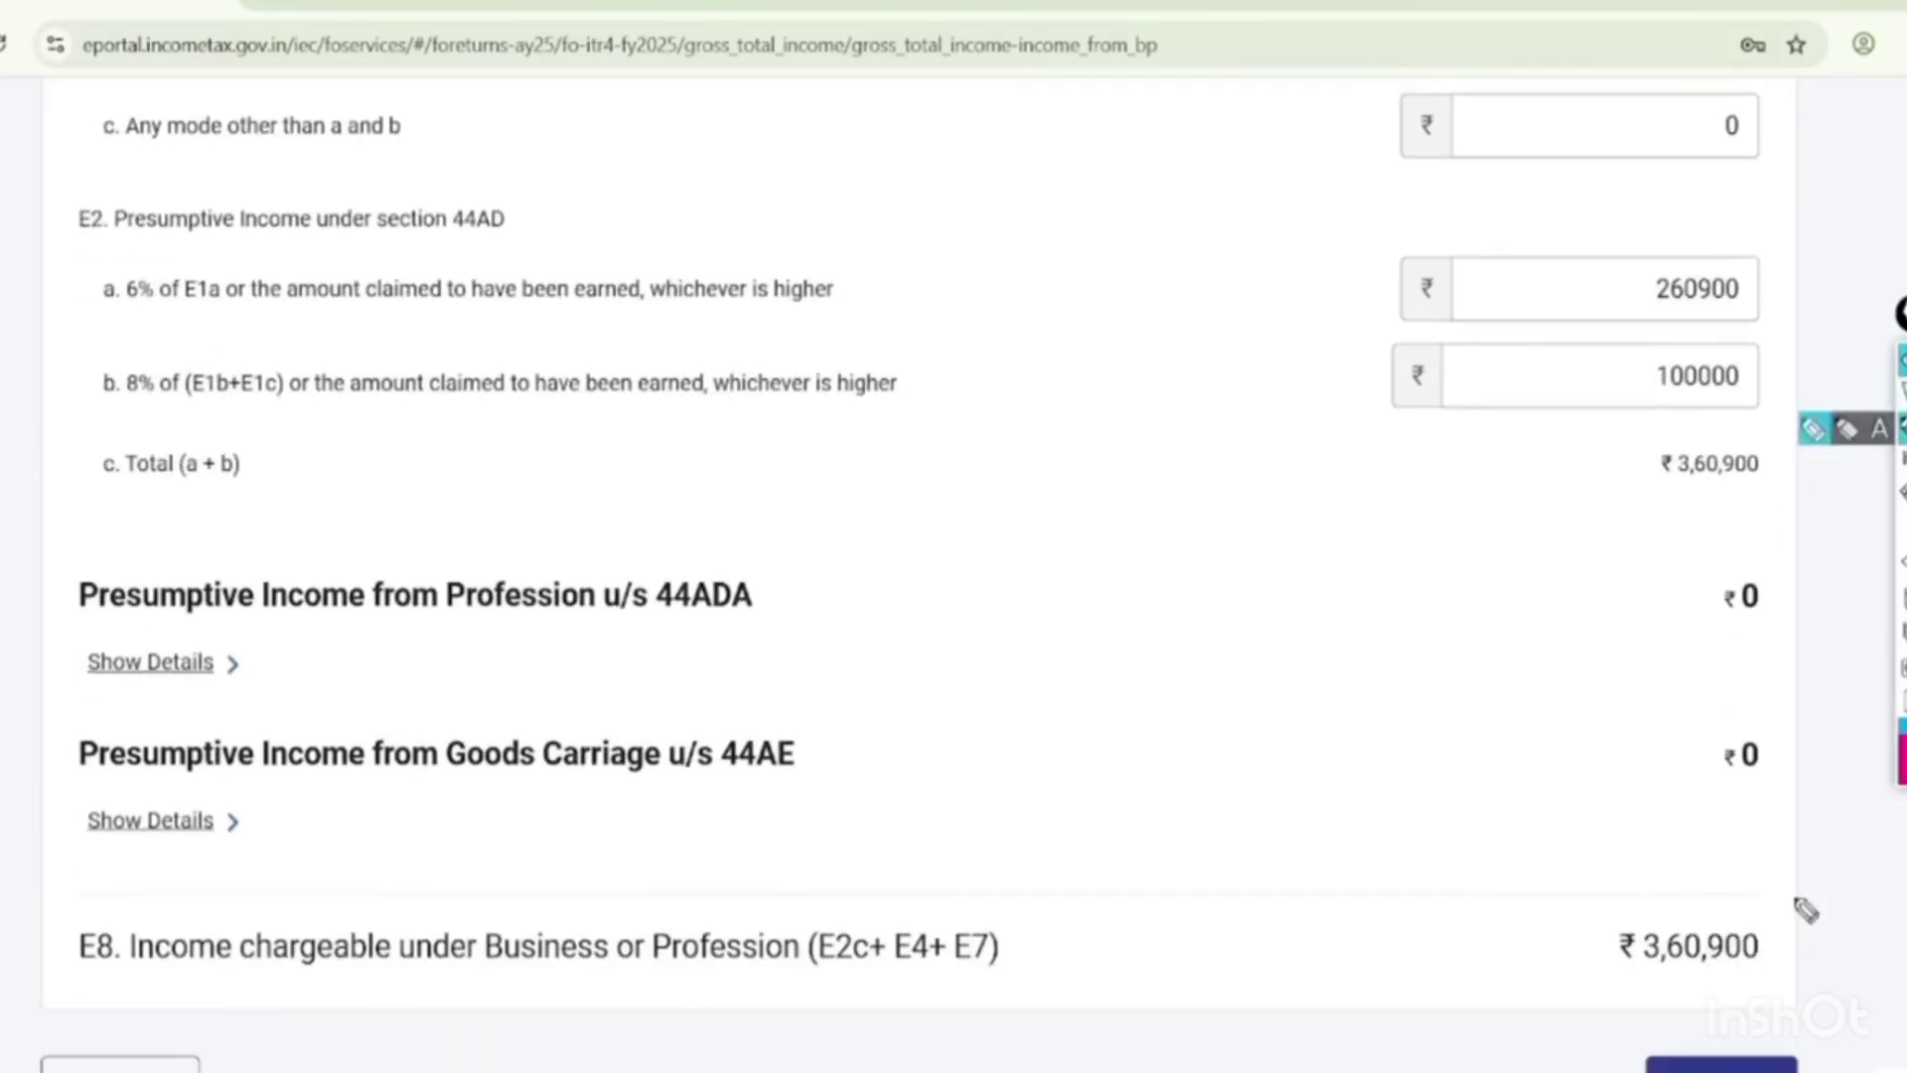
pyautogui.moveTo(1777, 851); pyautogui.dragTo(1657, 866)
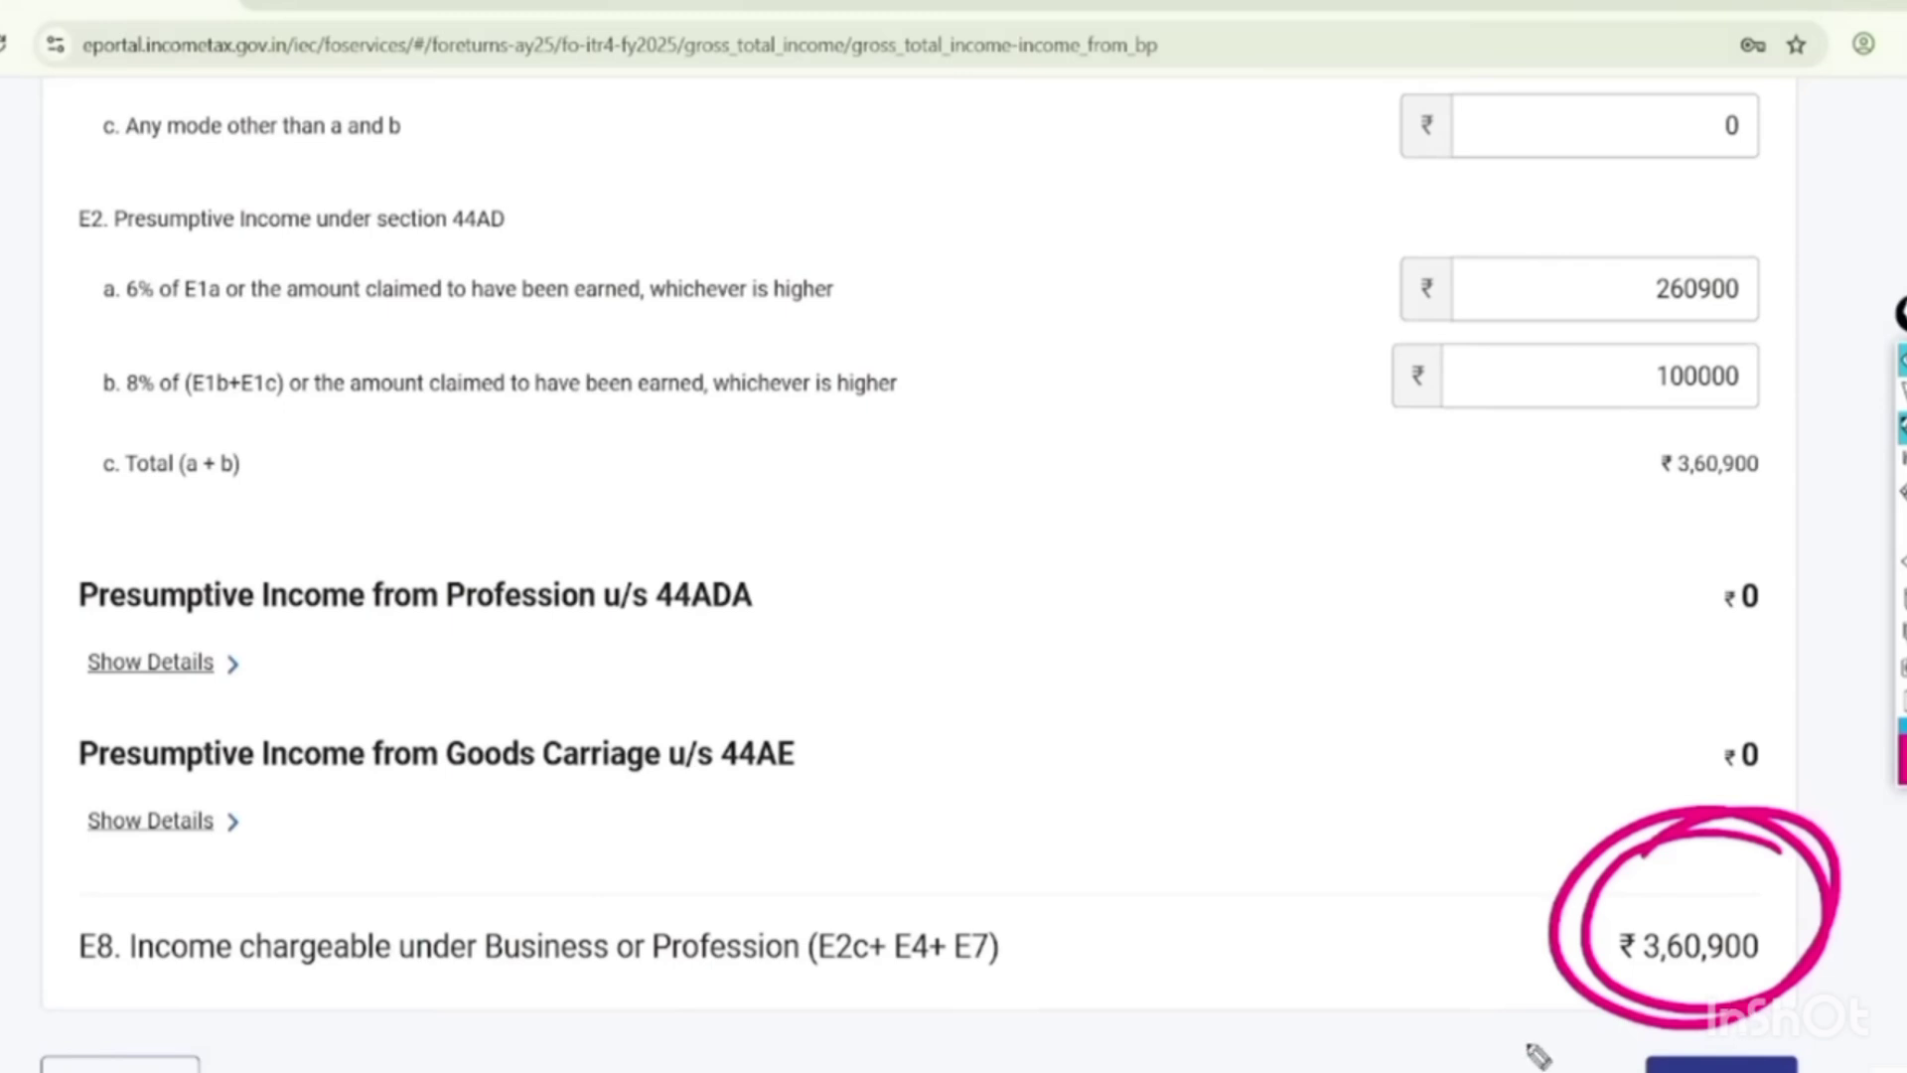
pyautogui.moveTo(1537, 1055); pyautogui.dragTo(1682, 1039)
pyautogui.click(1900, 392)
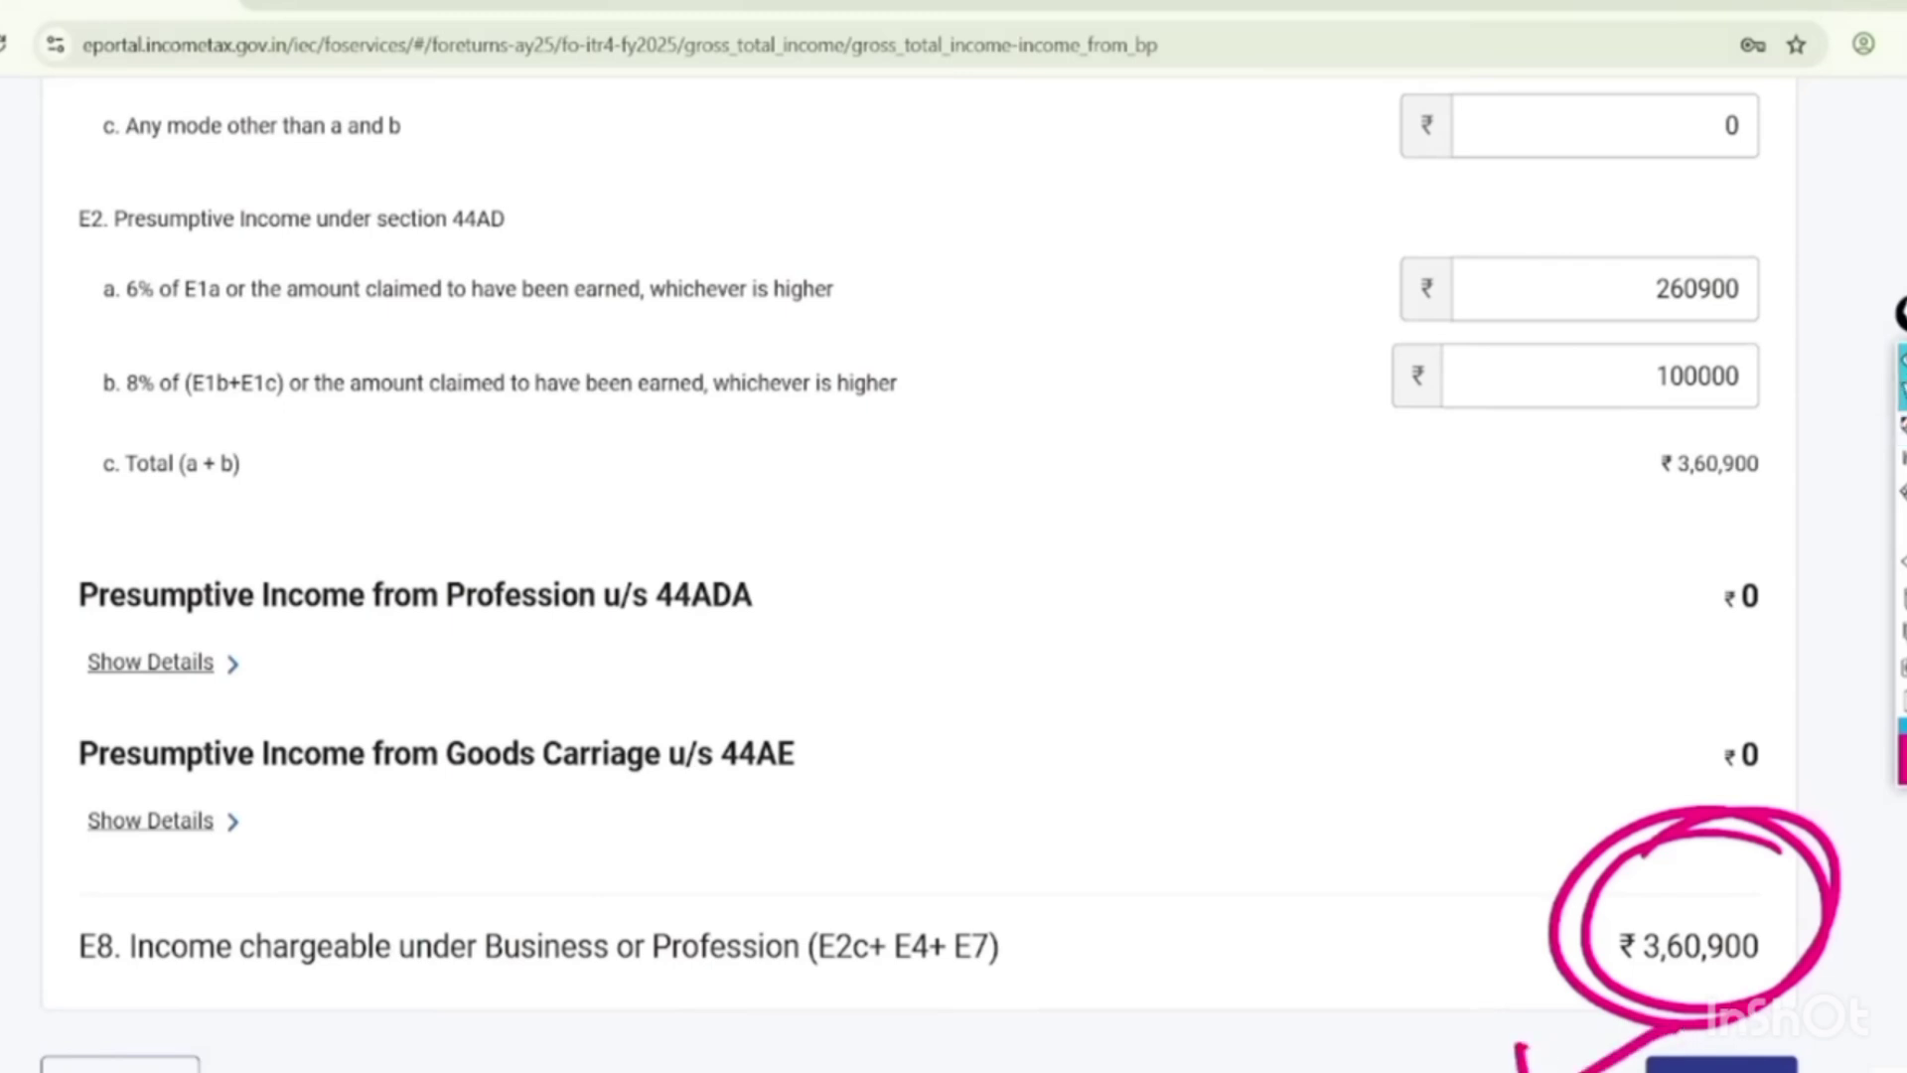
pyautogui.click(1901, 598)
pyautogui.click(1744, 1064)
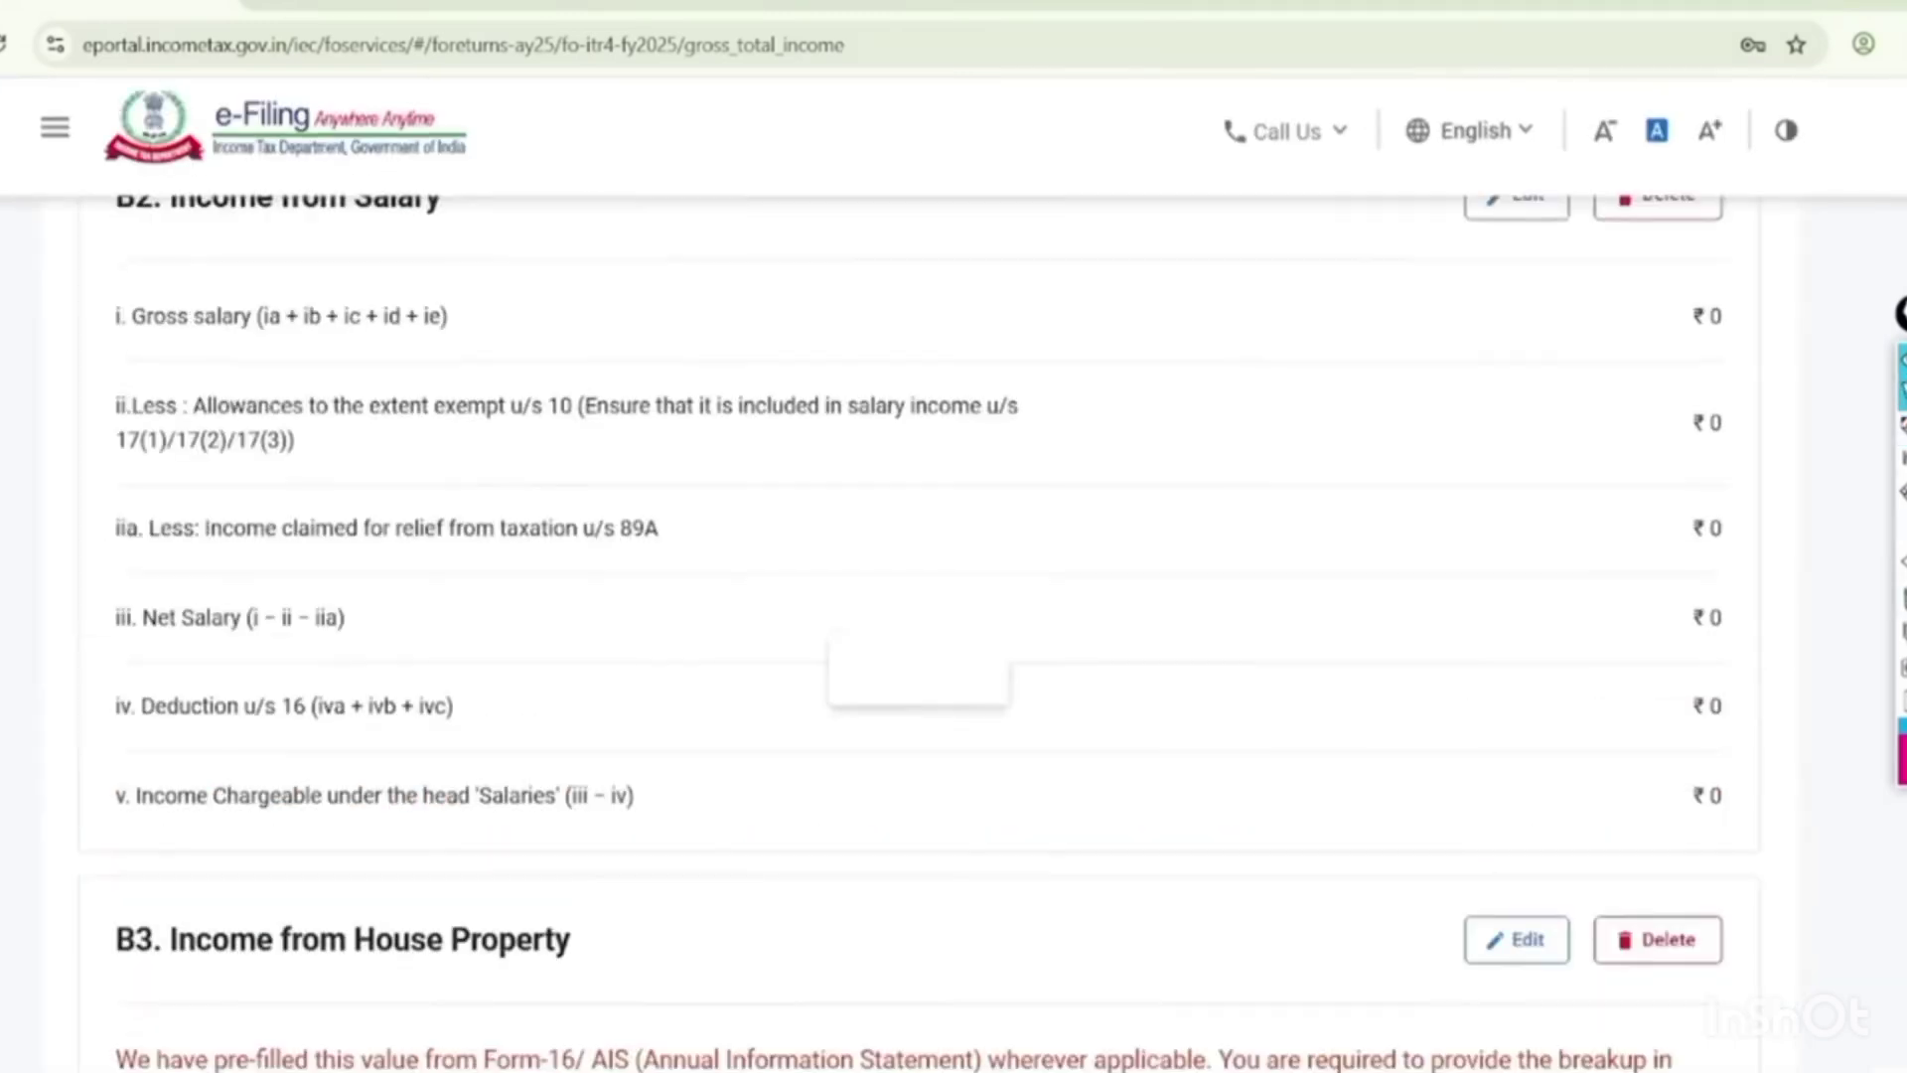
# Circle the B2 Income from Salary heading and its Edit option, and clear the marks.
pyautogui.scroll(-5, 1738, 497)
pyautogui.scroll(-3, 1738, 498)
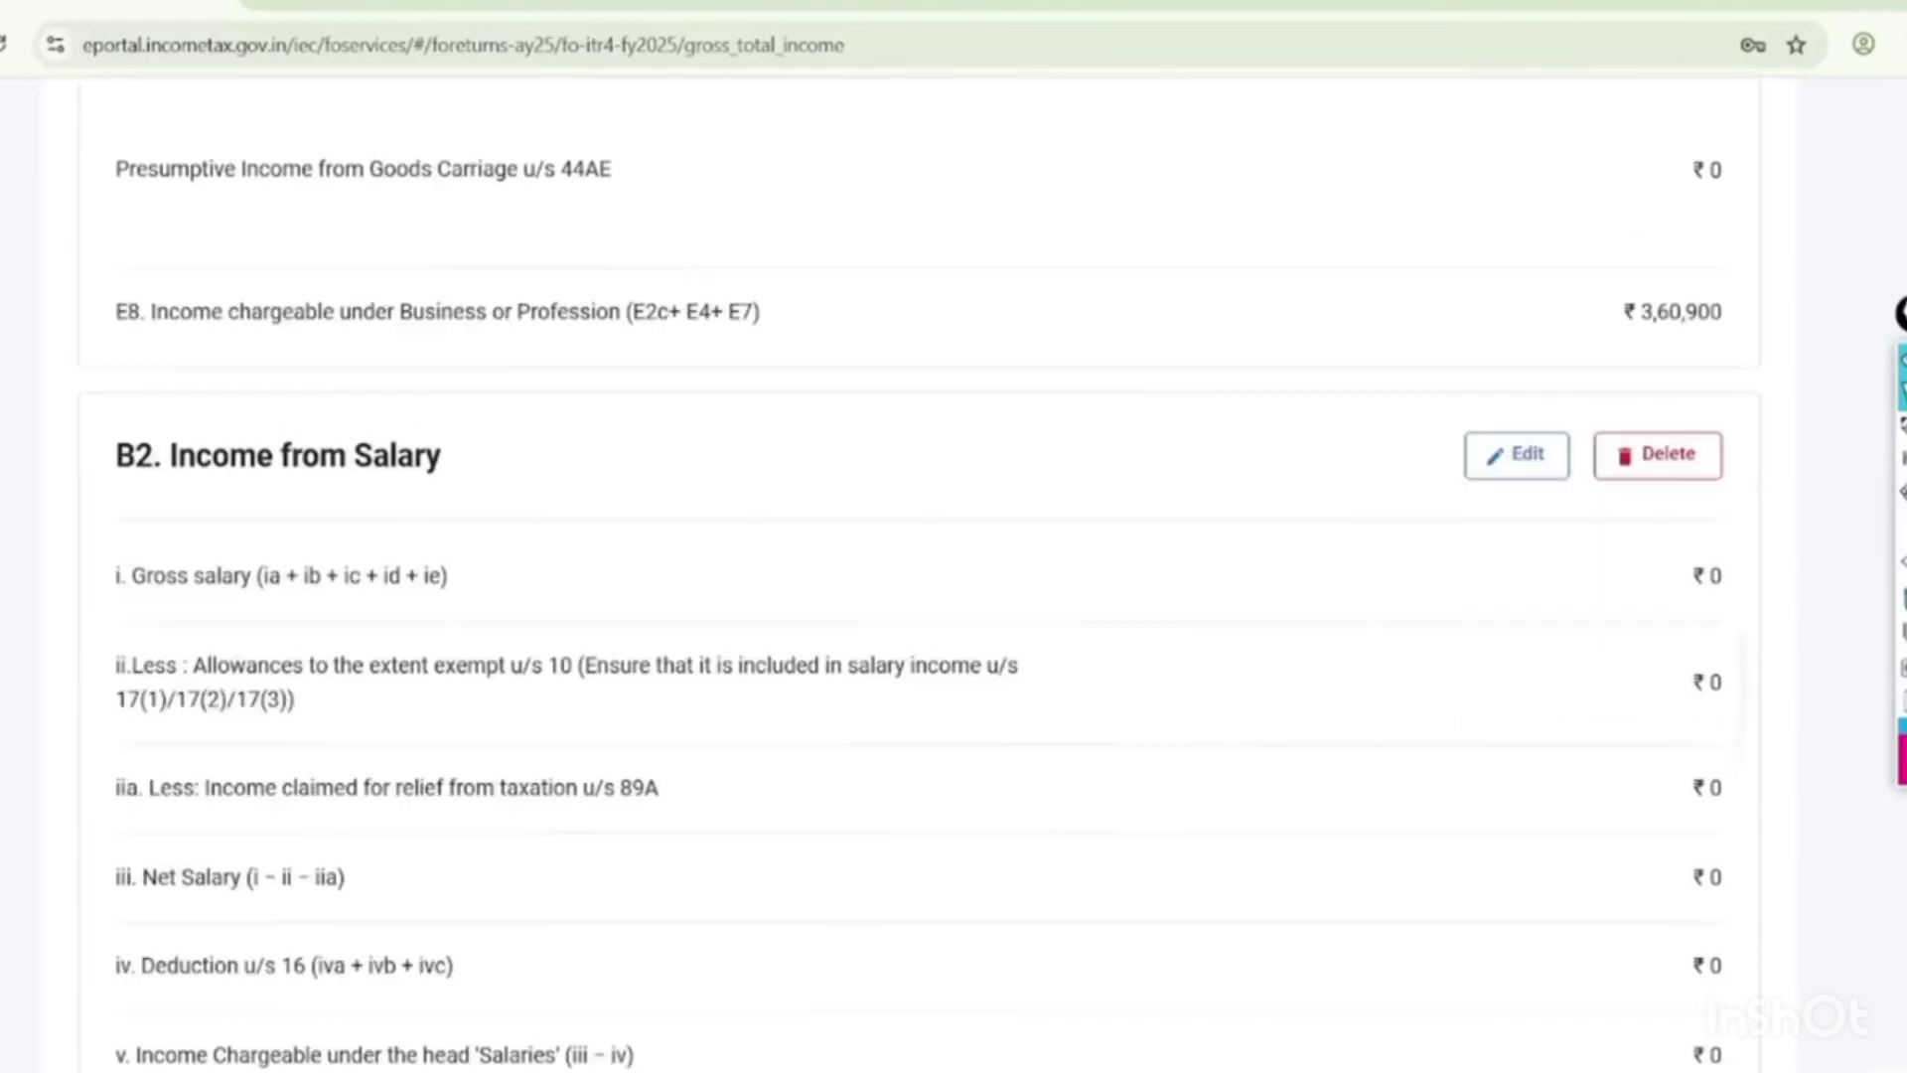
pyautogui.click(1901, 427)
pyautogui.moveTo(561, 249)
pyautogui.mouseDown()
pyautogui.moveTo(447, 189)
pyautogui.moveTo(584, 366)
pyautogui.moveTo(414, 213)
pyautogui.mouseUp()
pyautogui.moveTo(1551, 221)
pyautogui.mouseDown()
pyautogui.moveTo(1391, 353)
pyautogui.moveTo(1475, 232)
pyautogui.mouseUp()
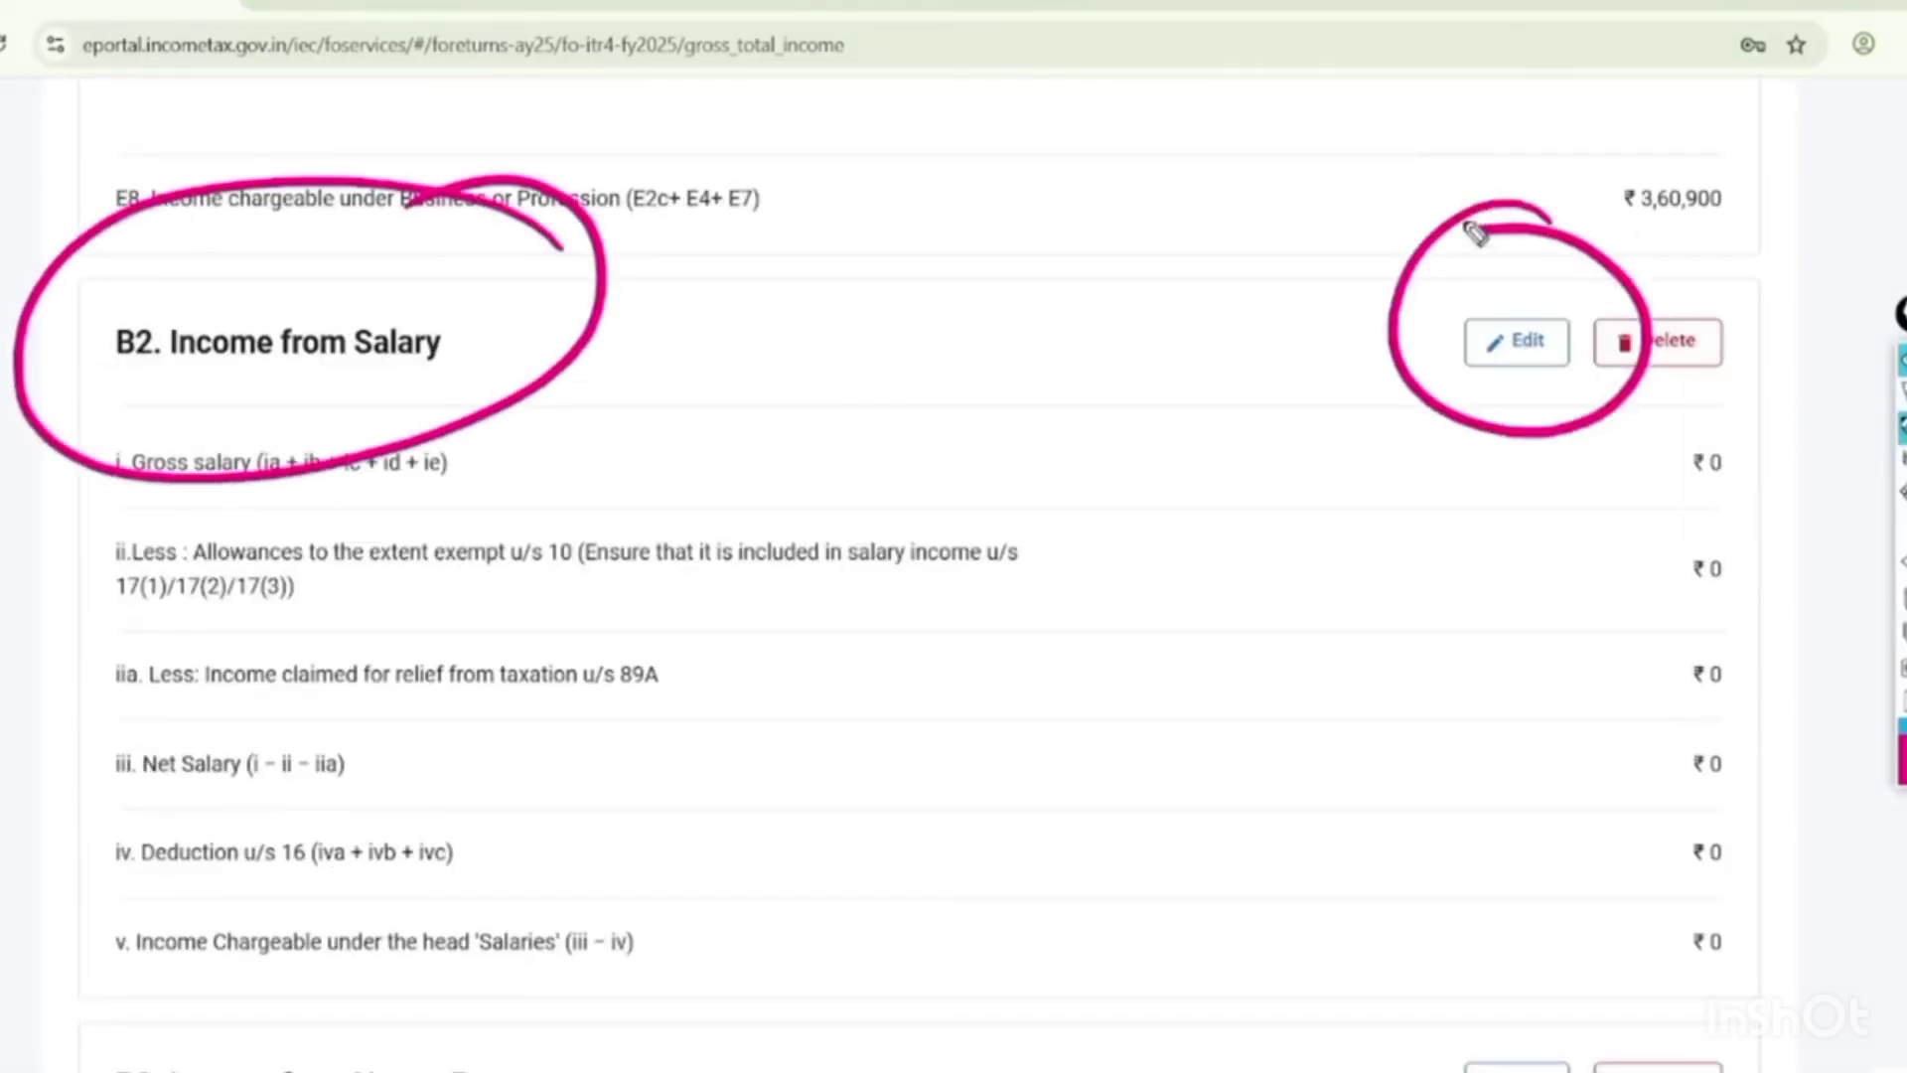
pyautogui.click(1900, 391)
pyautogui.click(1901, 630)
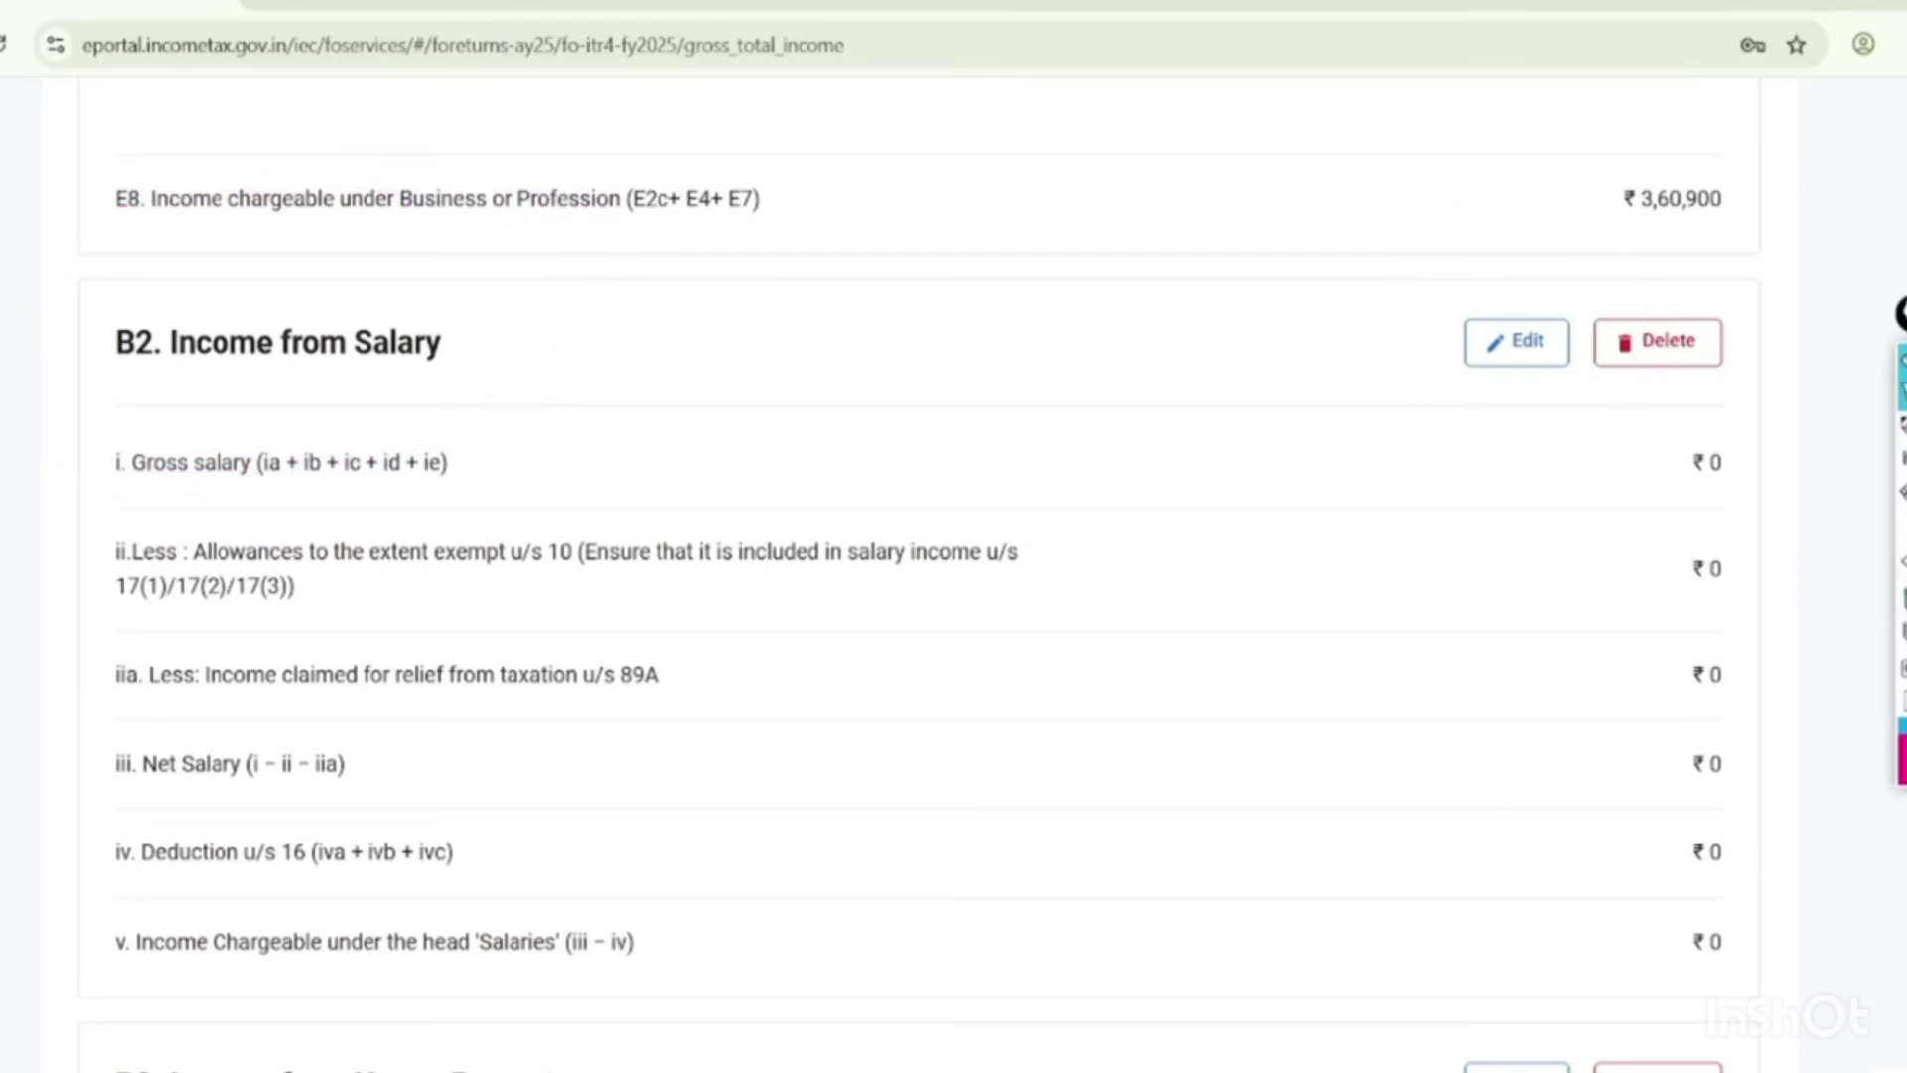
# Open B2 Income from Salary for editing and enter 120000 as salary per section 17(1).
pyautogui.click(1517, 341)
pyautogui.click(1682, 713)
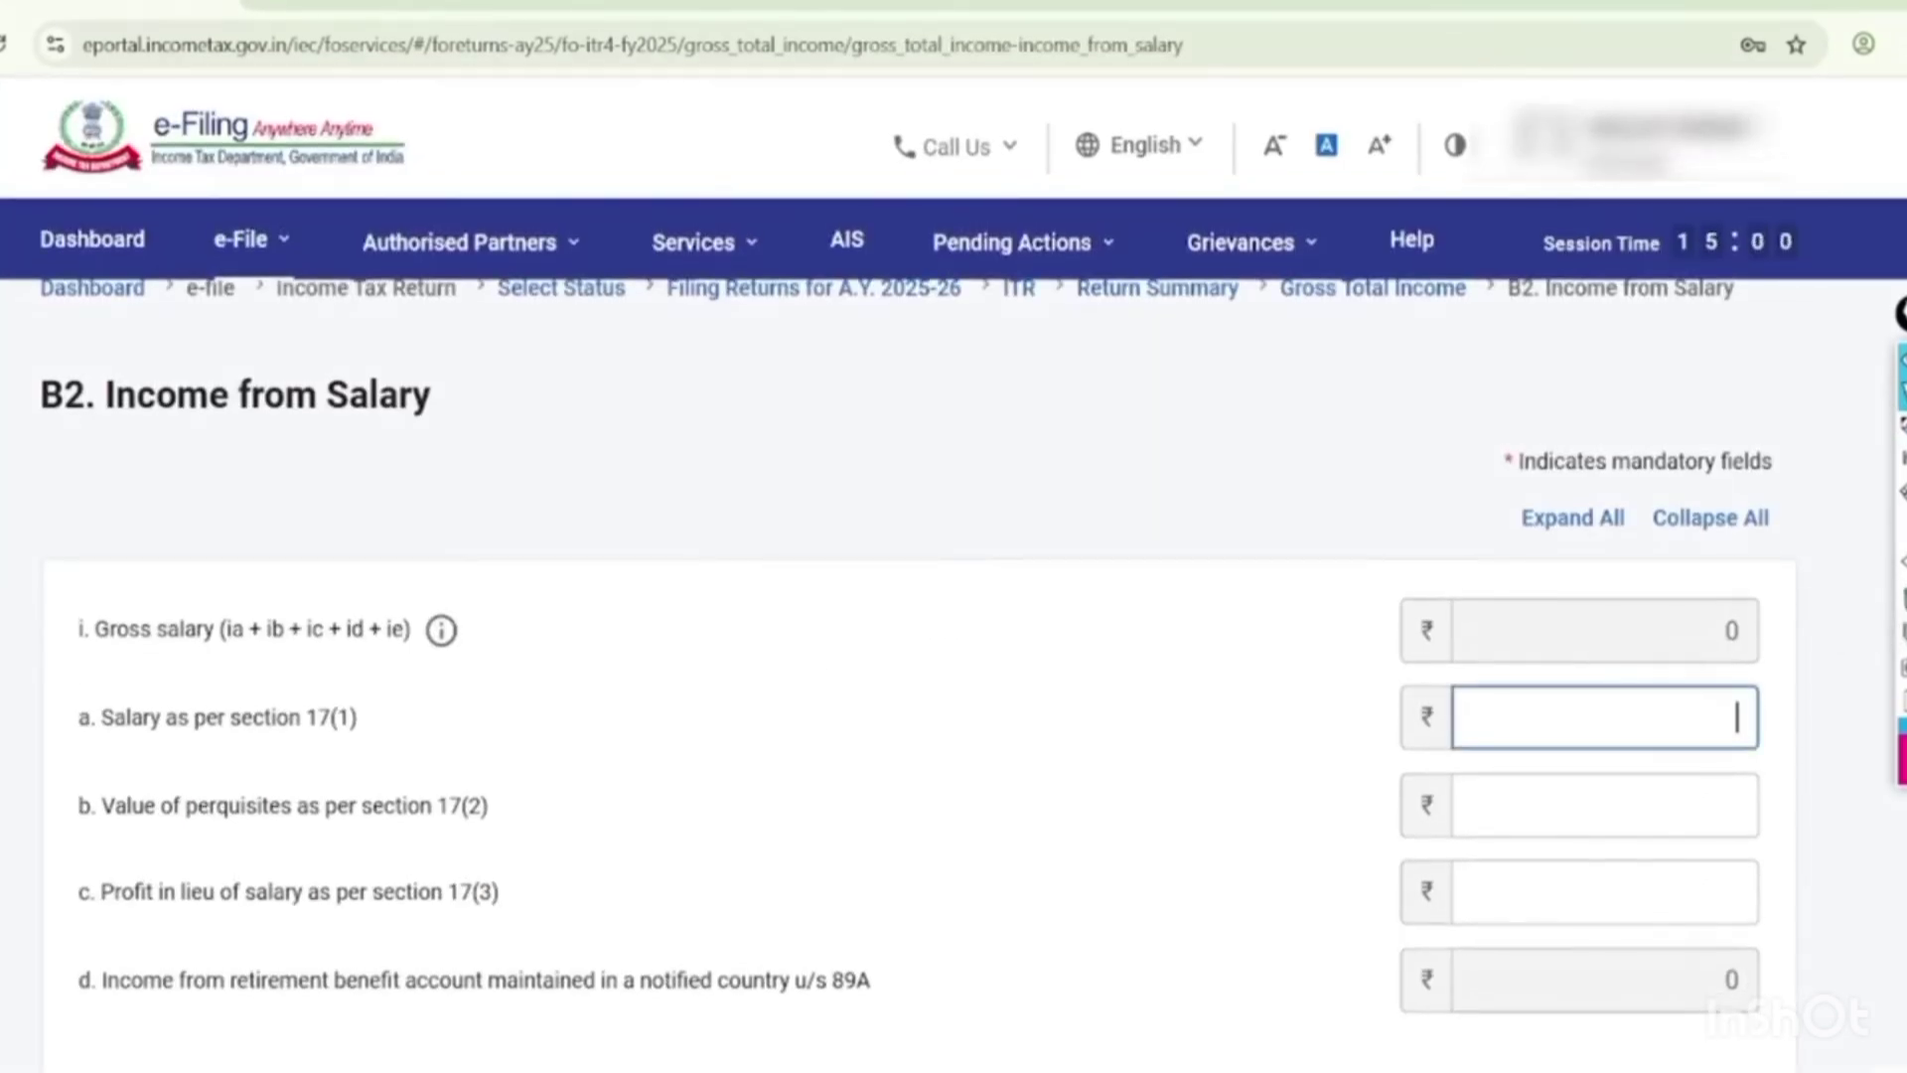
pyautogui.write('120000')
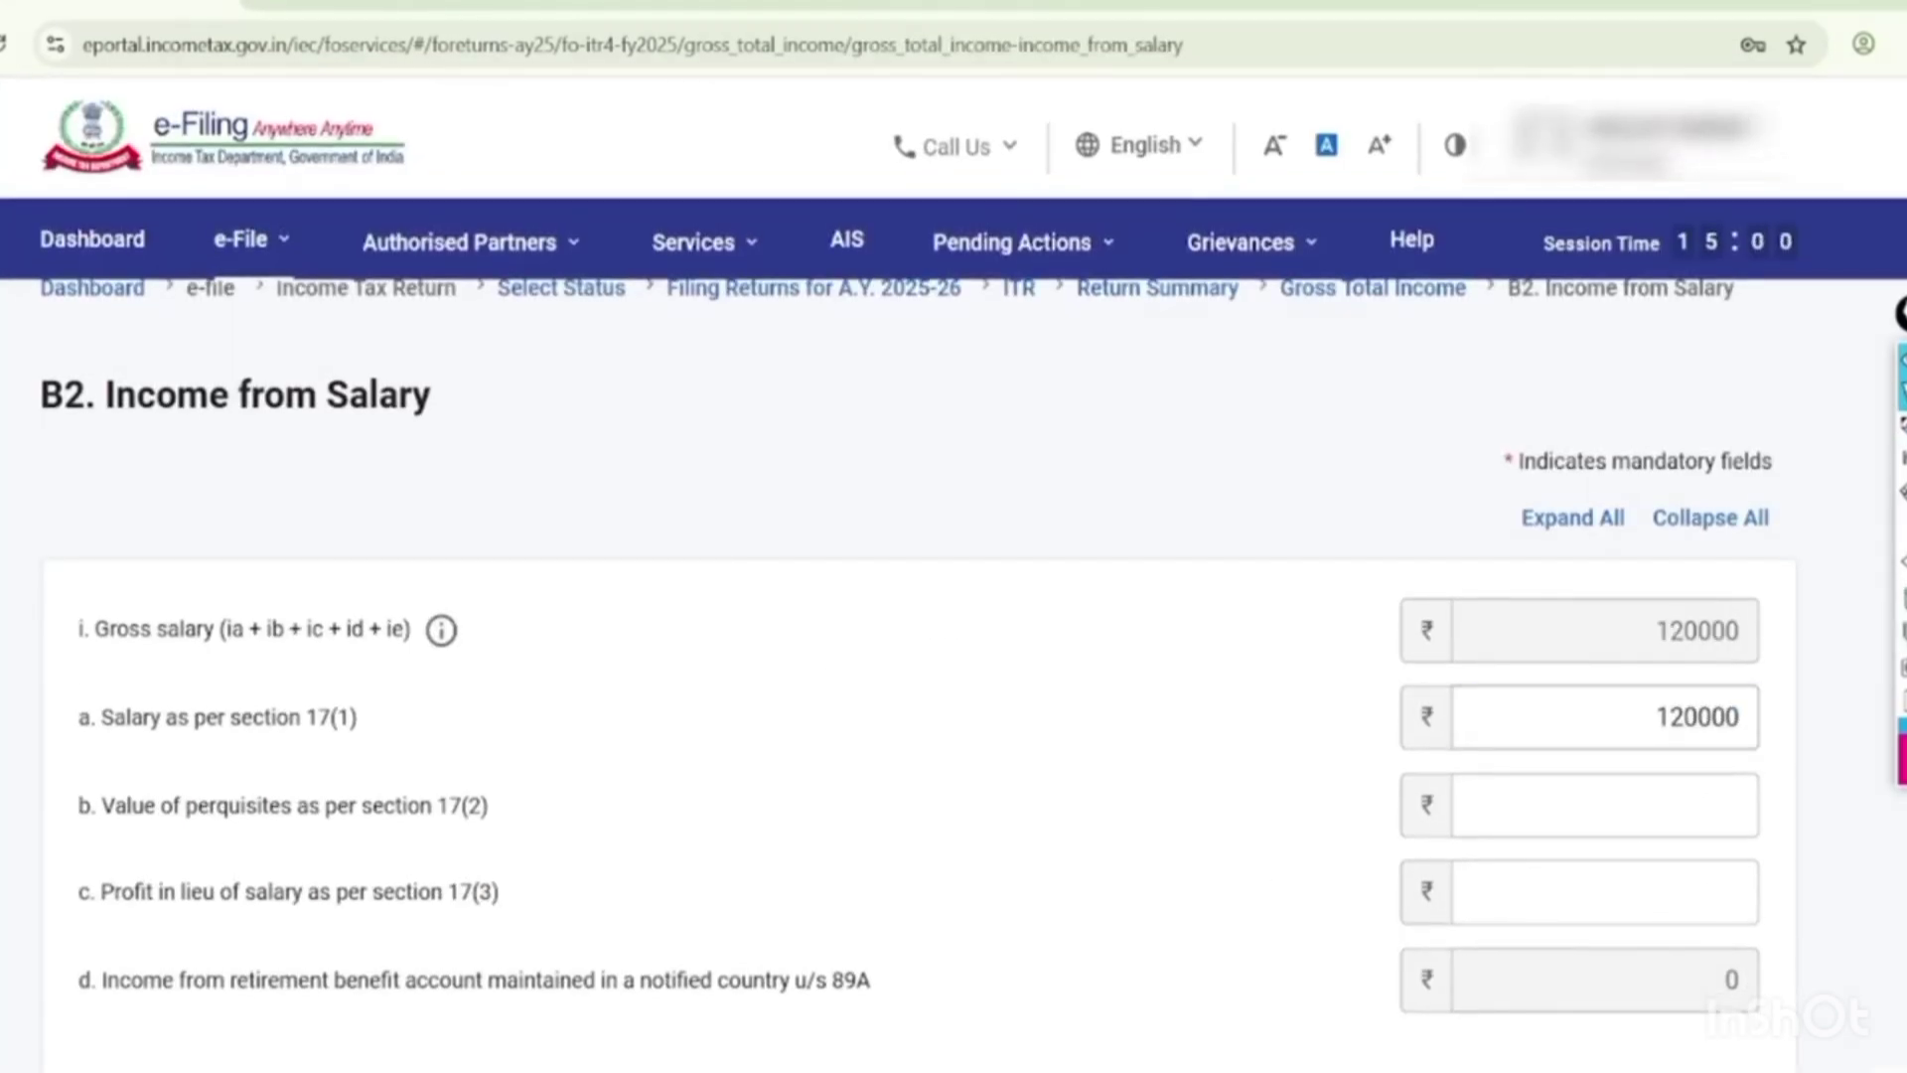
pyautogui.scroll(-5, 954, 536)
pyautogui.scroll(-5, 954, 537)
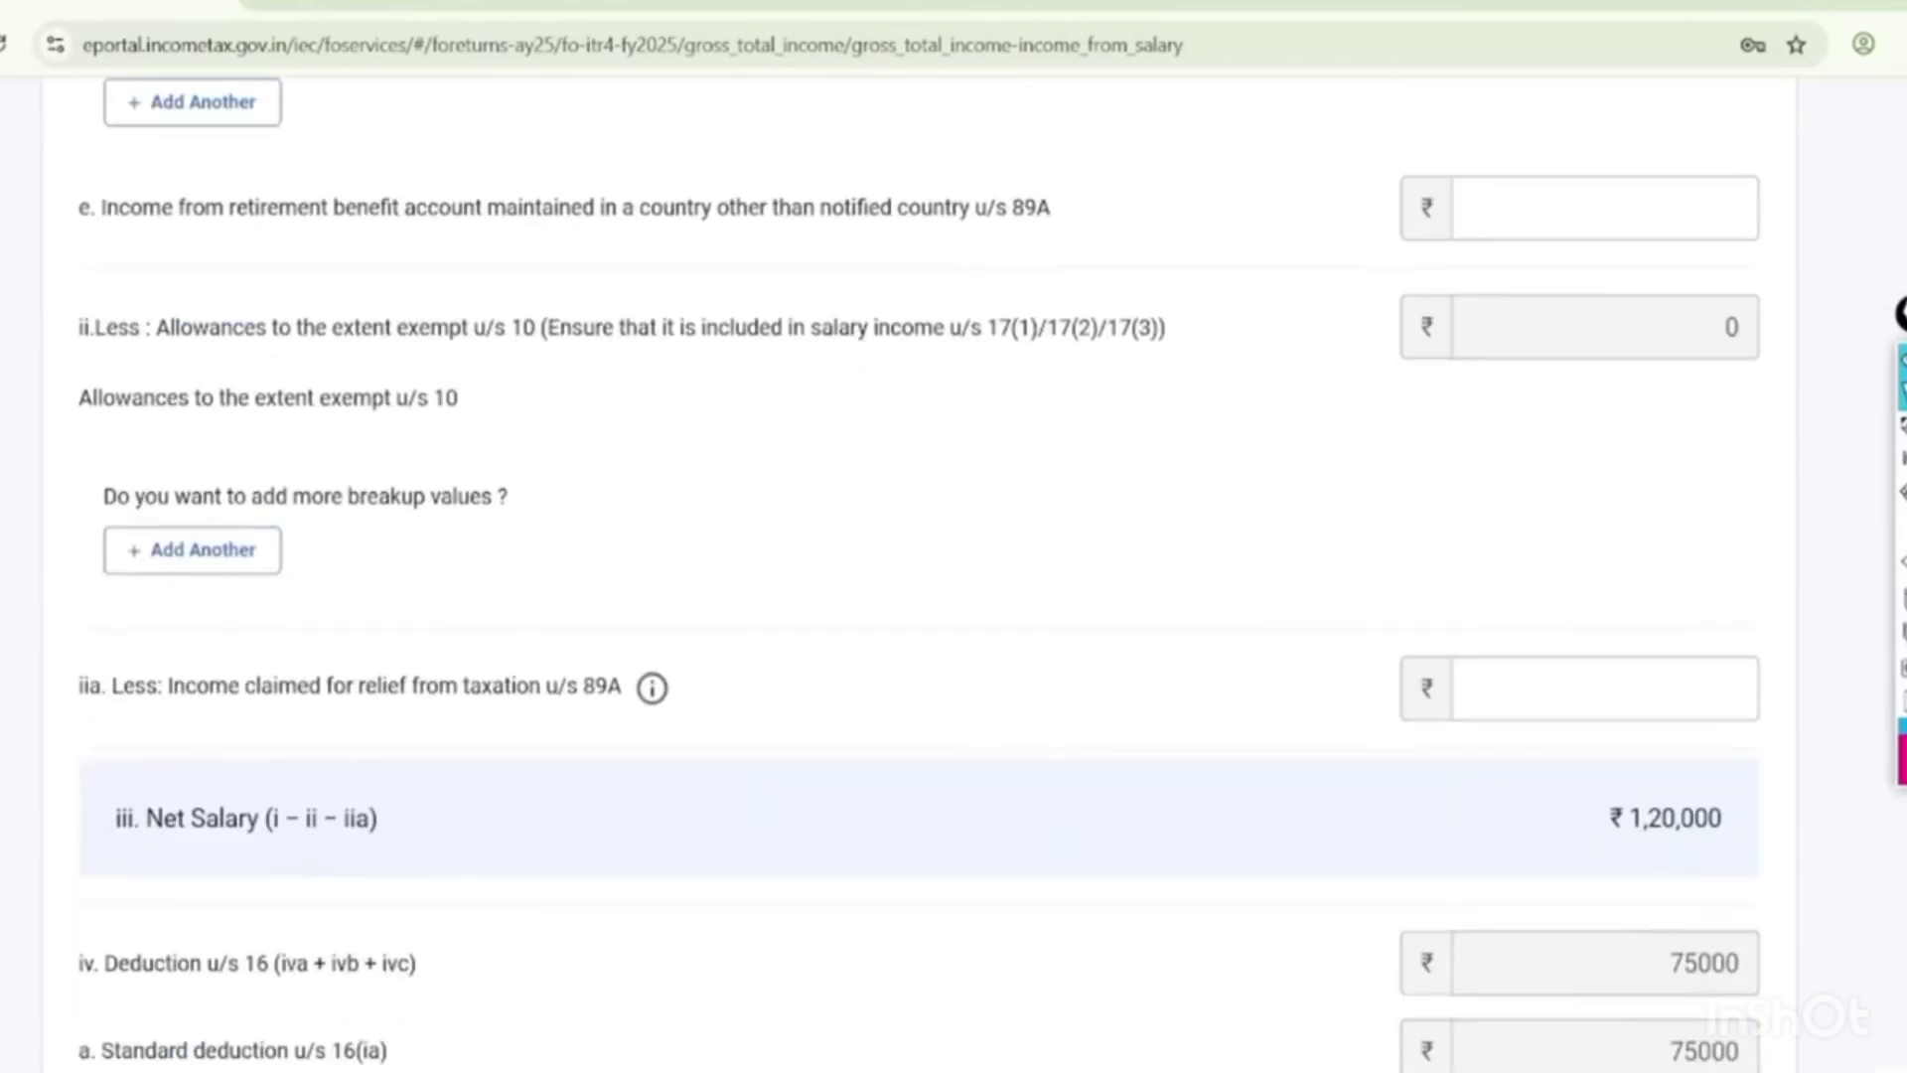
# Mark the section 16 deductions and the income chargeable under Salaries, clear the marks, and save the salary details.
pyautogui.scroll(-4, 953, 536)
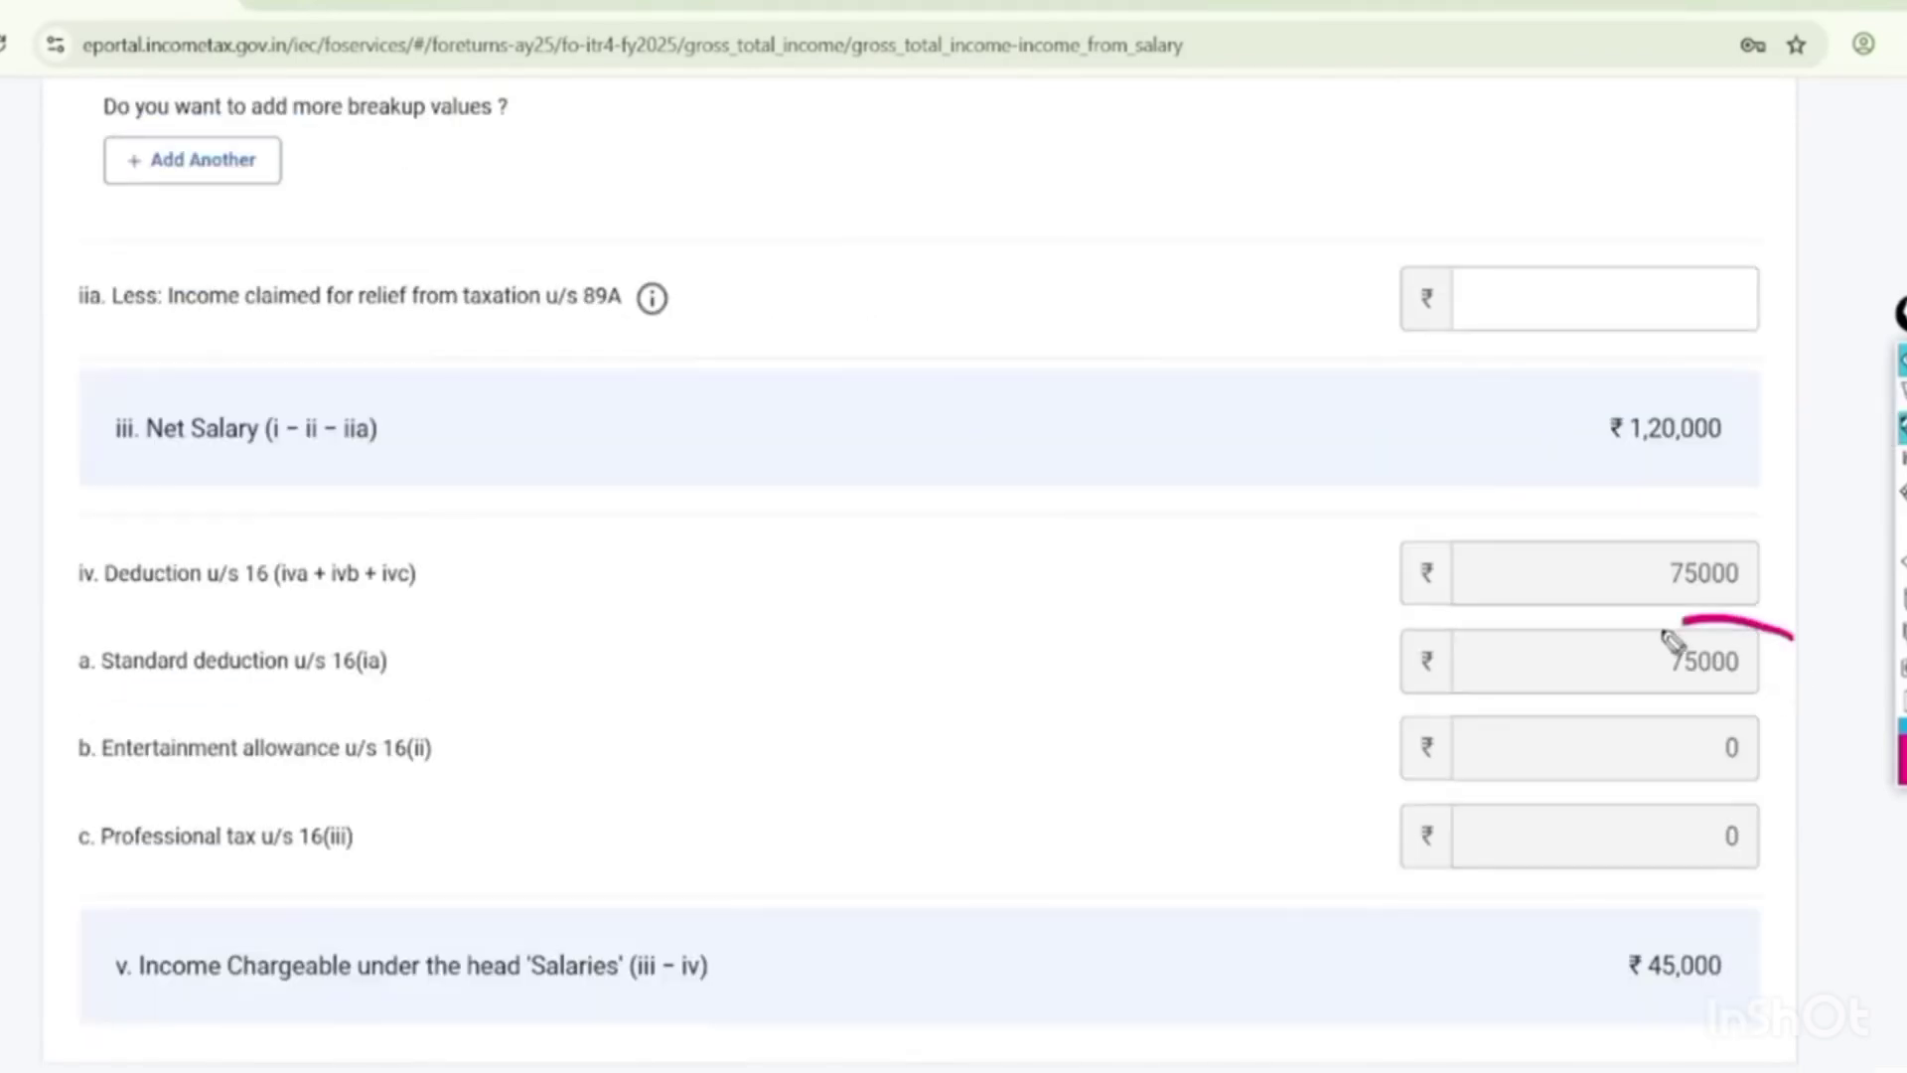
pyautogui.moveTo(1487, 548)
pyautogui.mouseDown()
pyautogui.moveTo(1507, 596)
pyautogui.moveTo(1679, 538)
pyautogui.mouseUp()
pyautogui.moveTo(1768, 884)
pyautogui.mouseDown()
pyautogui.moveTo(1827, 994)
pyautogui.moveTo(1665, 860)
pyautogui.mouseUp()
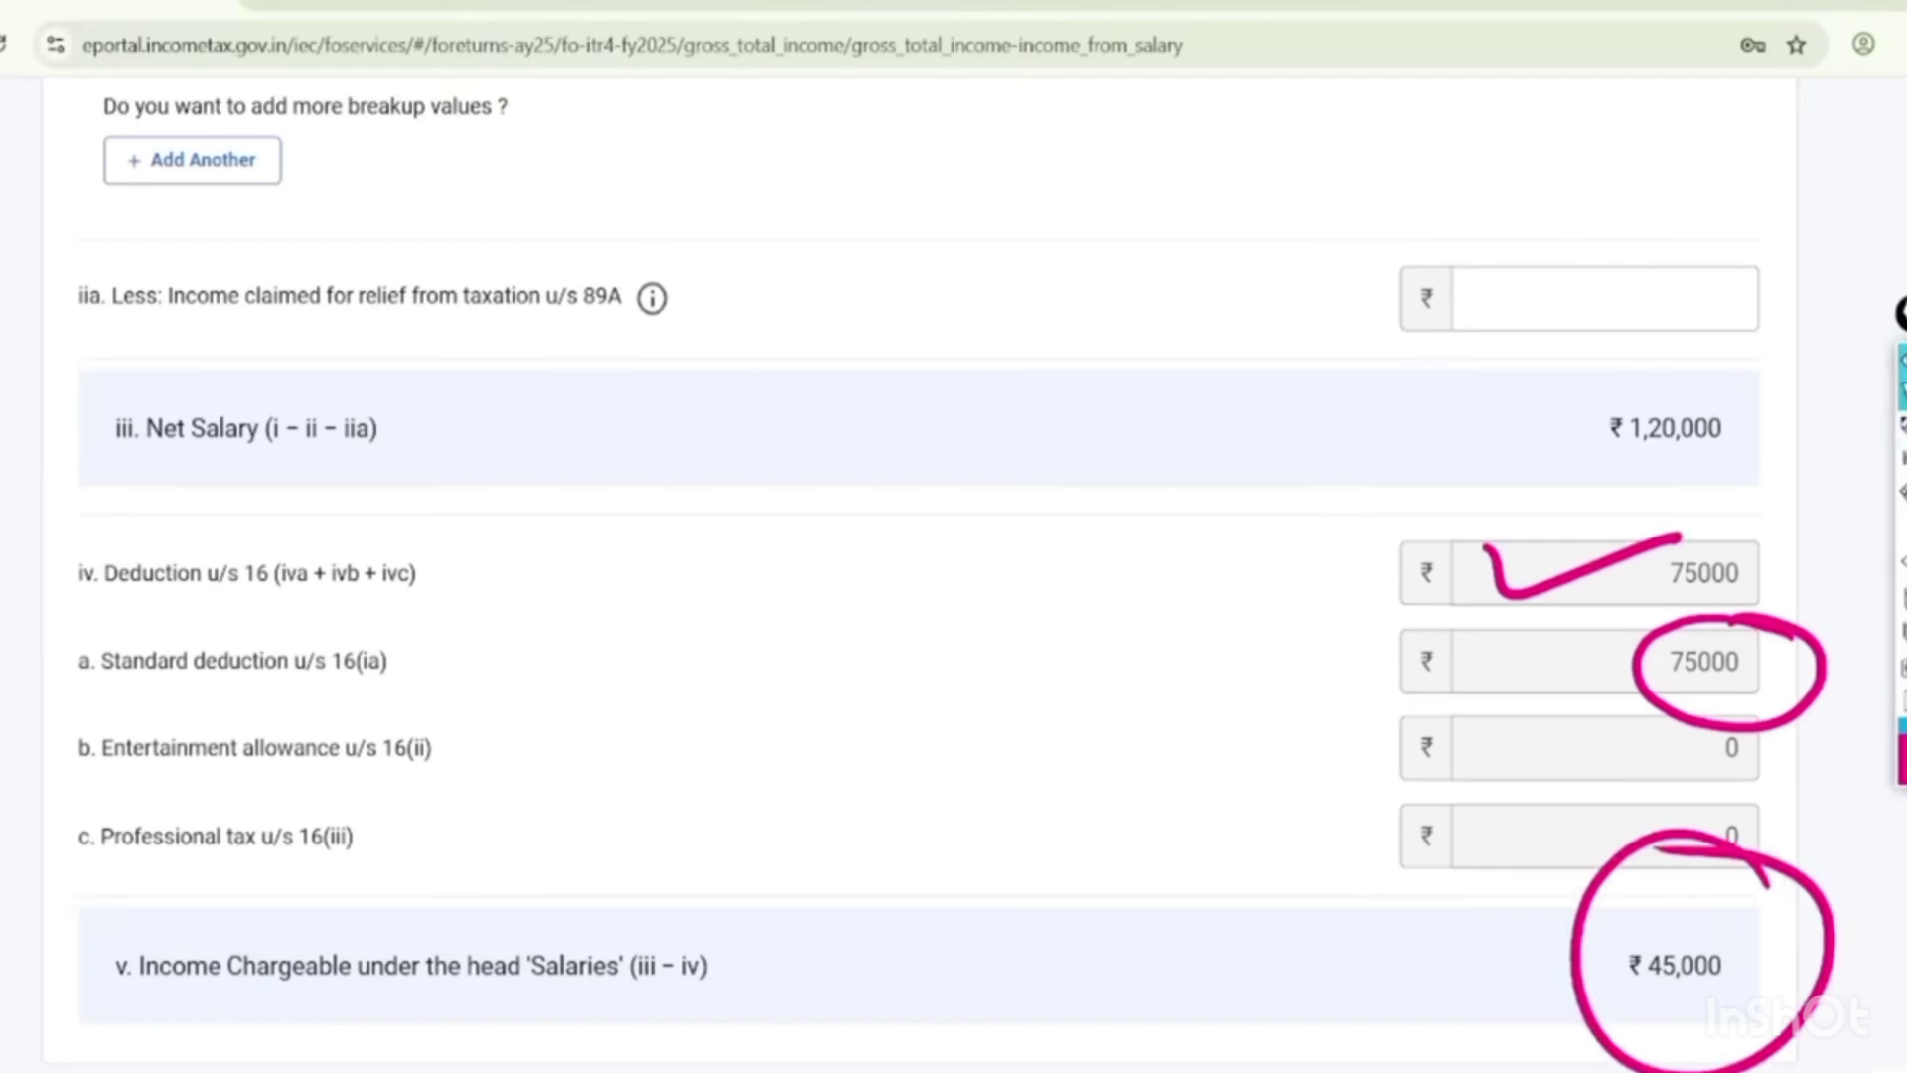
pyautogui.hotkey('ctrl', 'shift', '7')
pyautogui.scroll(-4, 953, 536)
pyautogui.click(1720, 784)
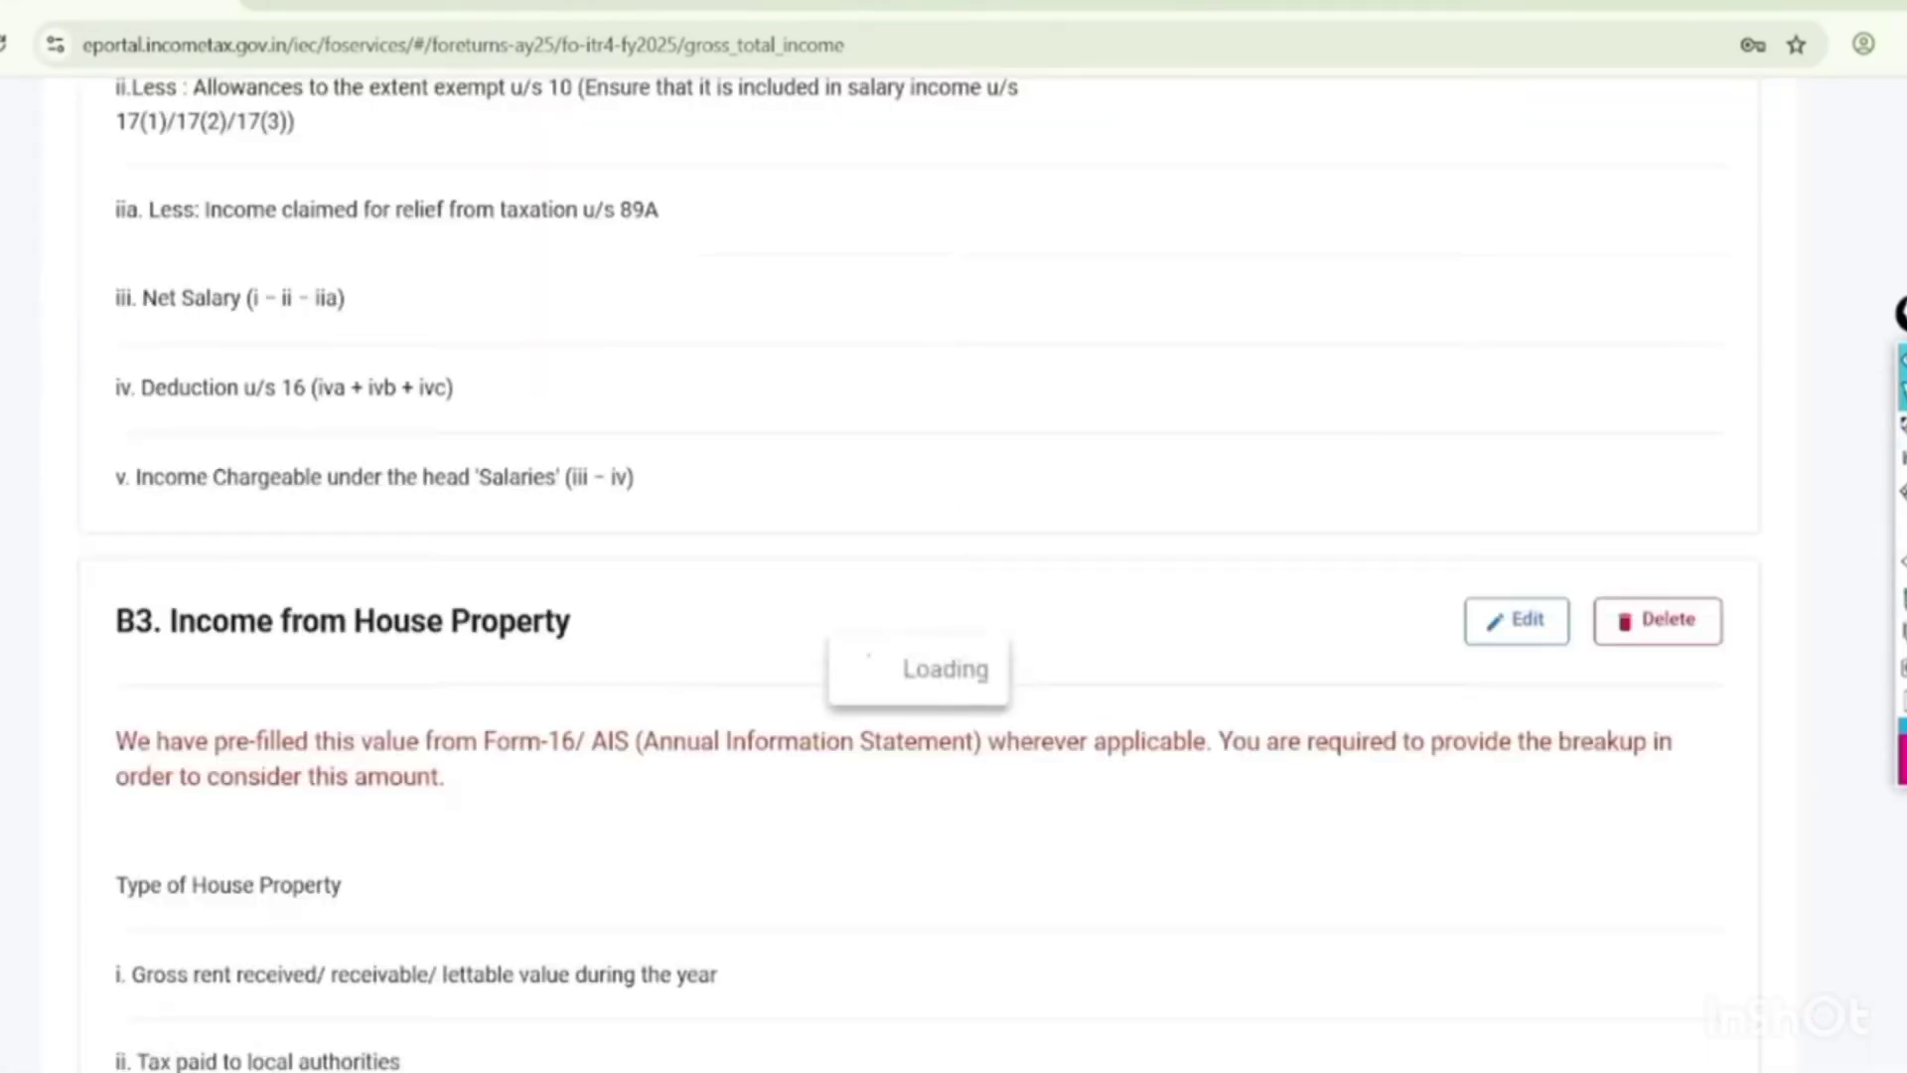
# Open B3 Income from House Property for editing, set the property type to Let Out, and enter 100000 as gross rent.
pyautogui.scroll(12, 954, 537)
pyautogui.scroll(-11, 954, 536)
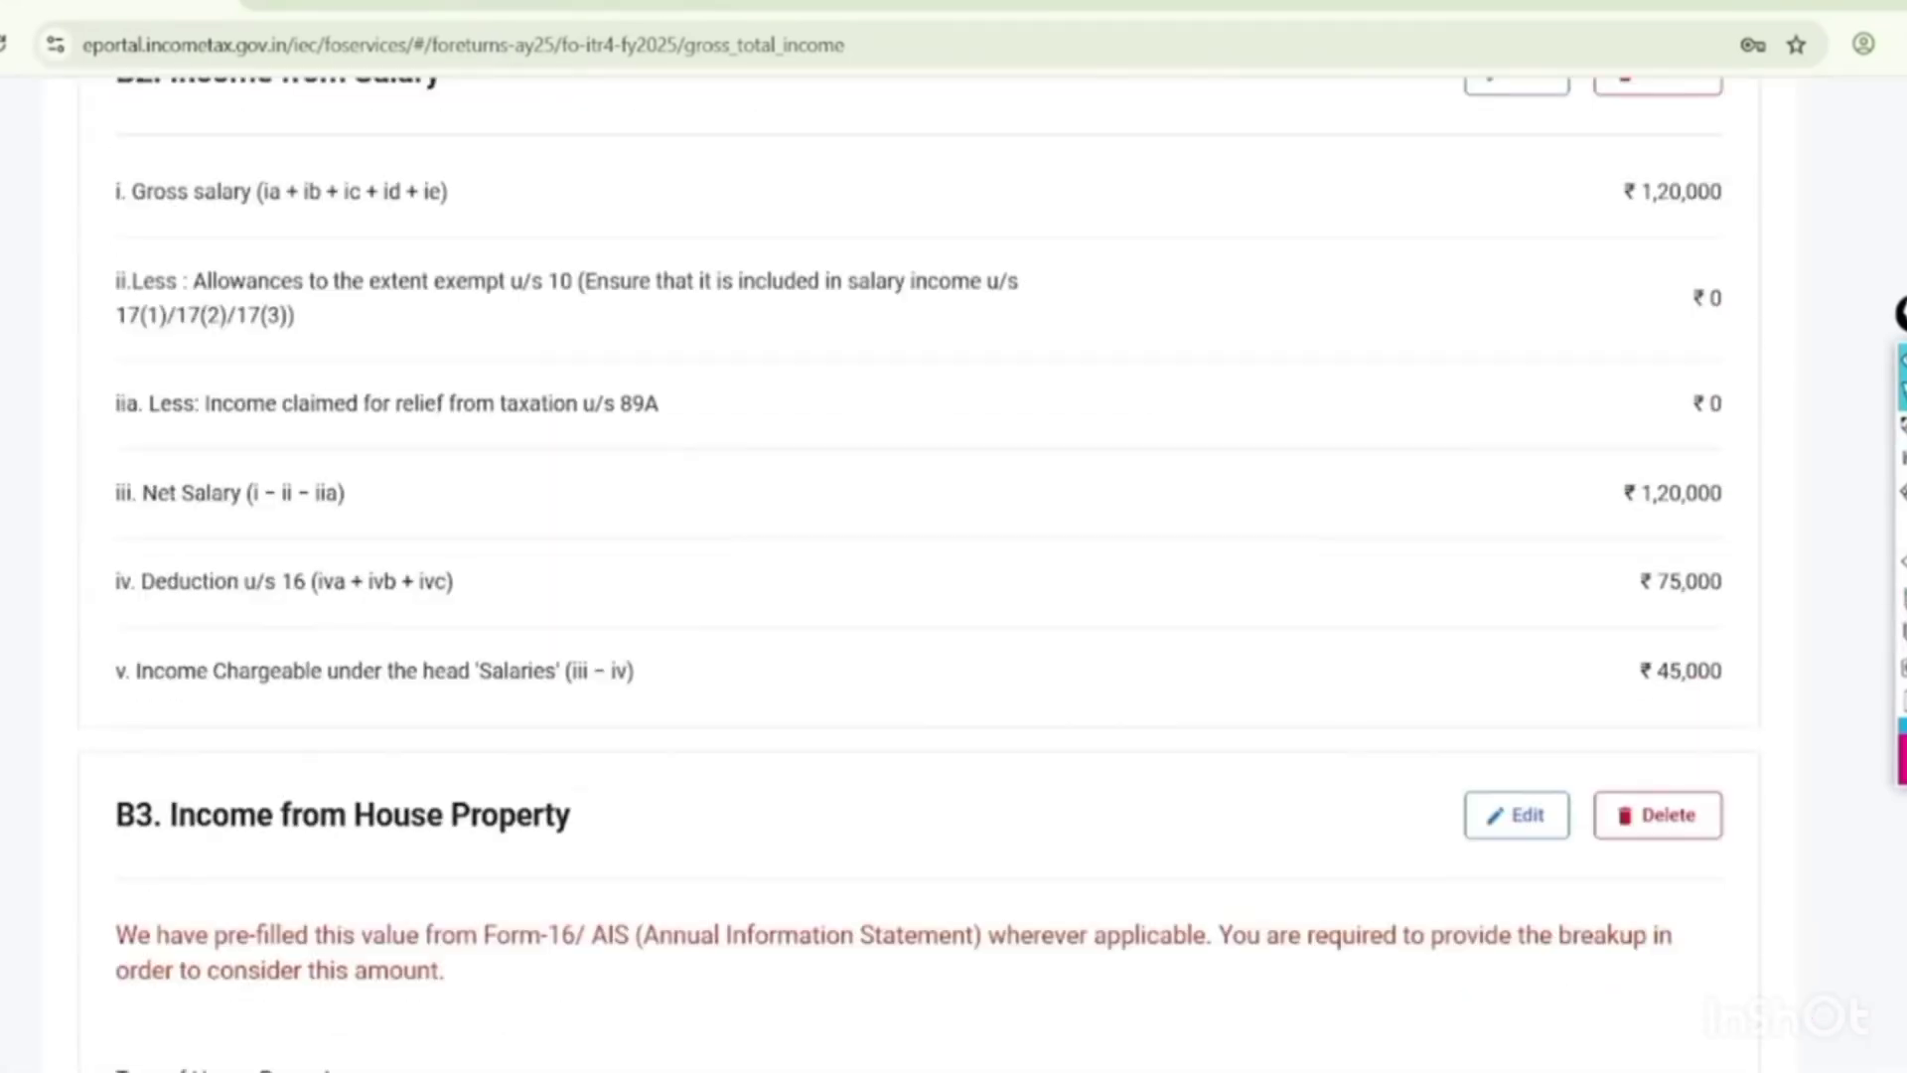
pyautogui.scroll(-4, 953, 536)
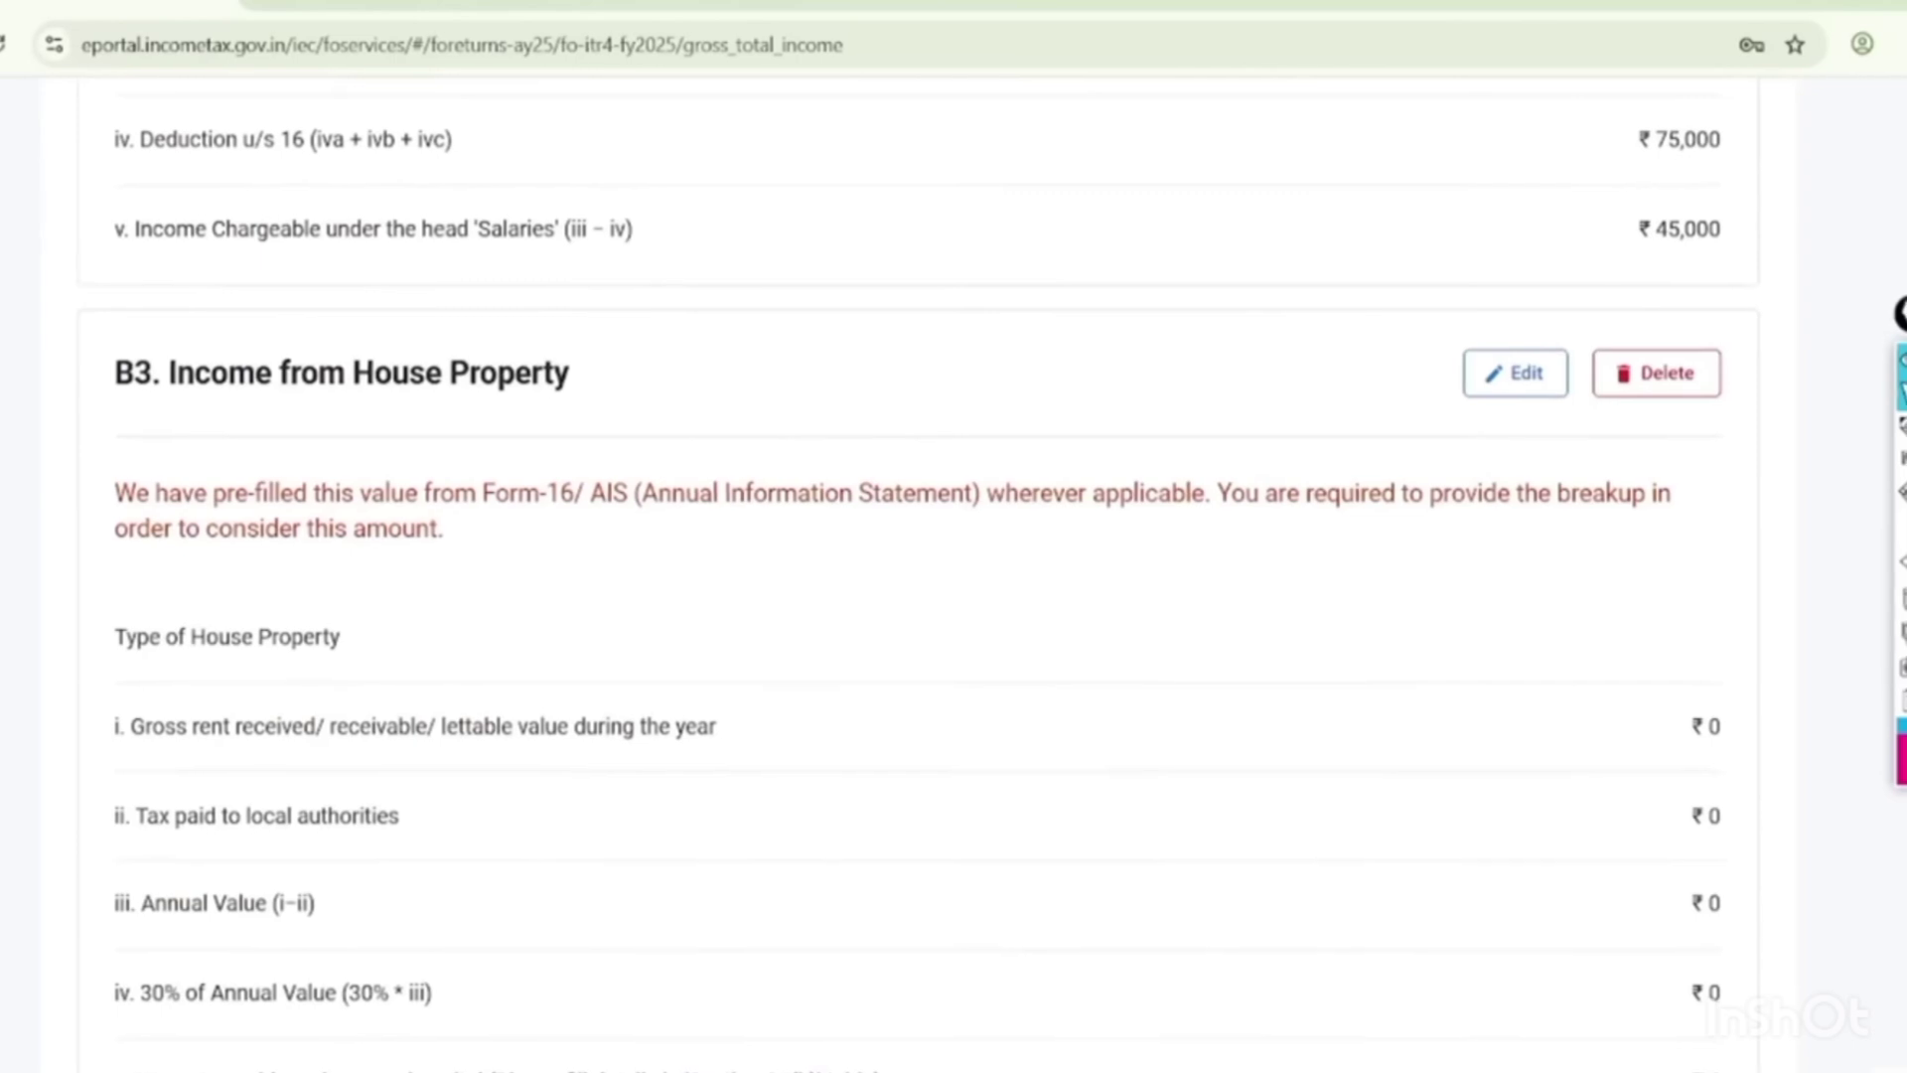
pyautogui.hscroll(1, 953, 537)
pyautogui.click(1461, 373)
pyautogui.scroll(-5, 953, 536)
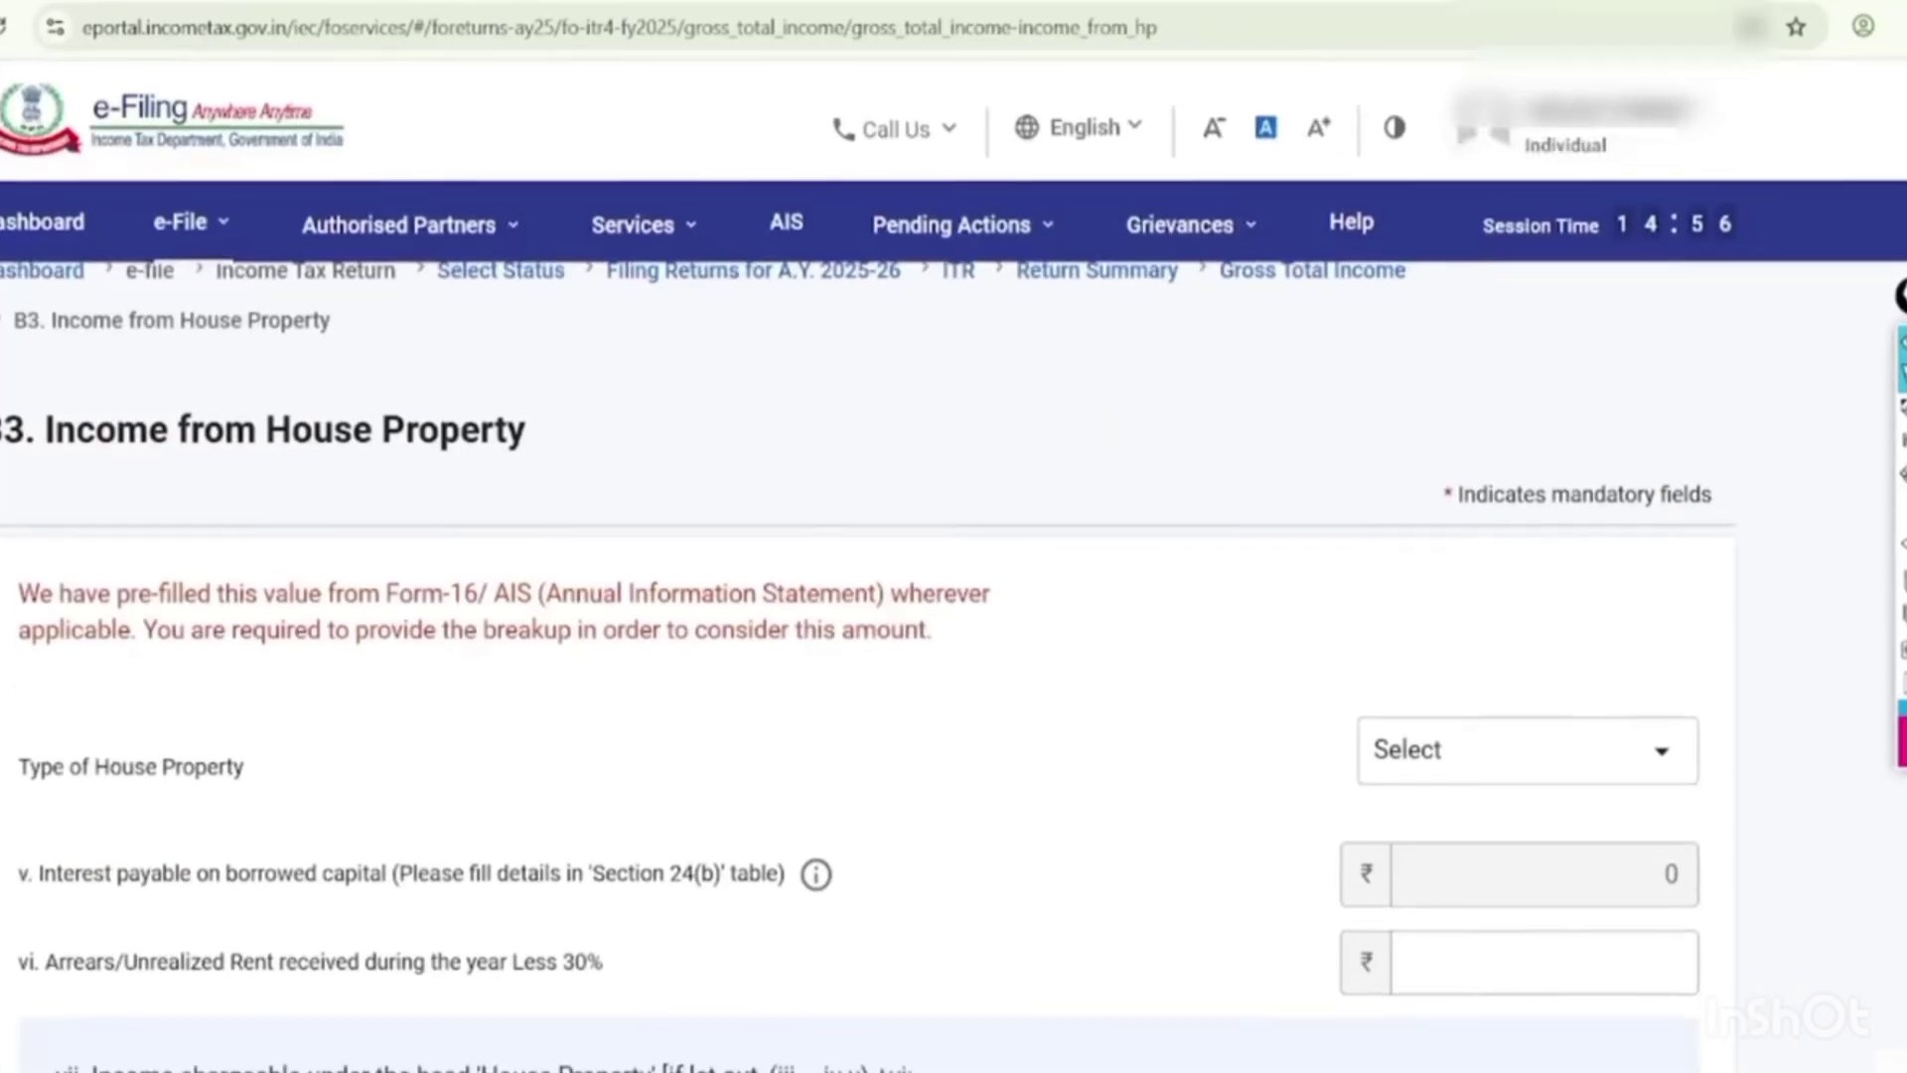
pyautogui.click(1714, 464)
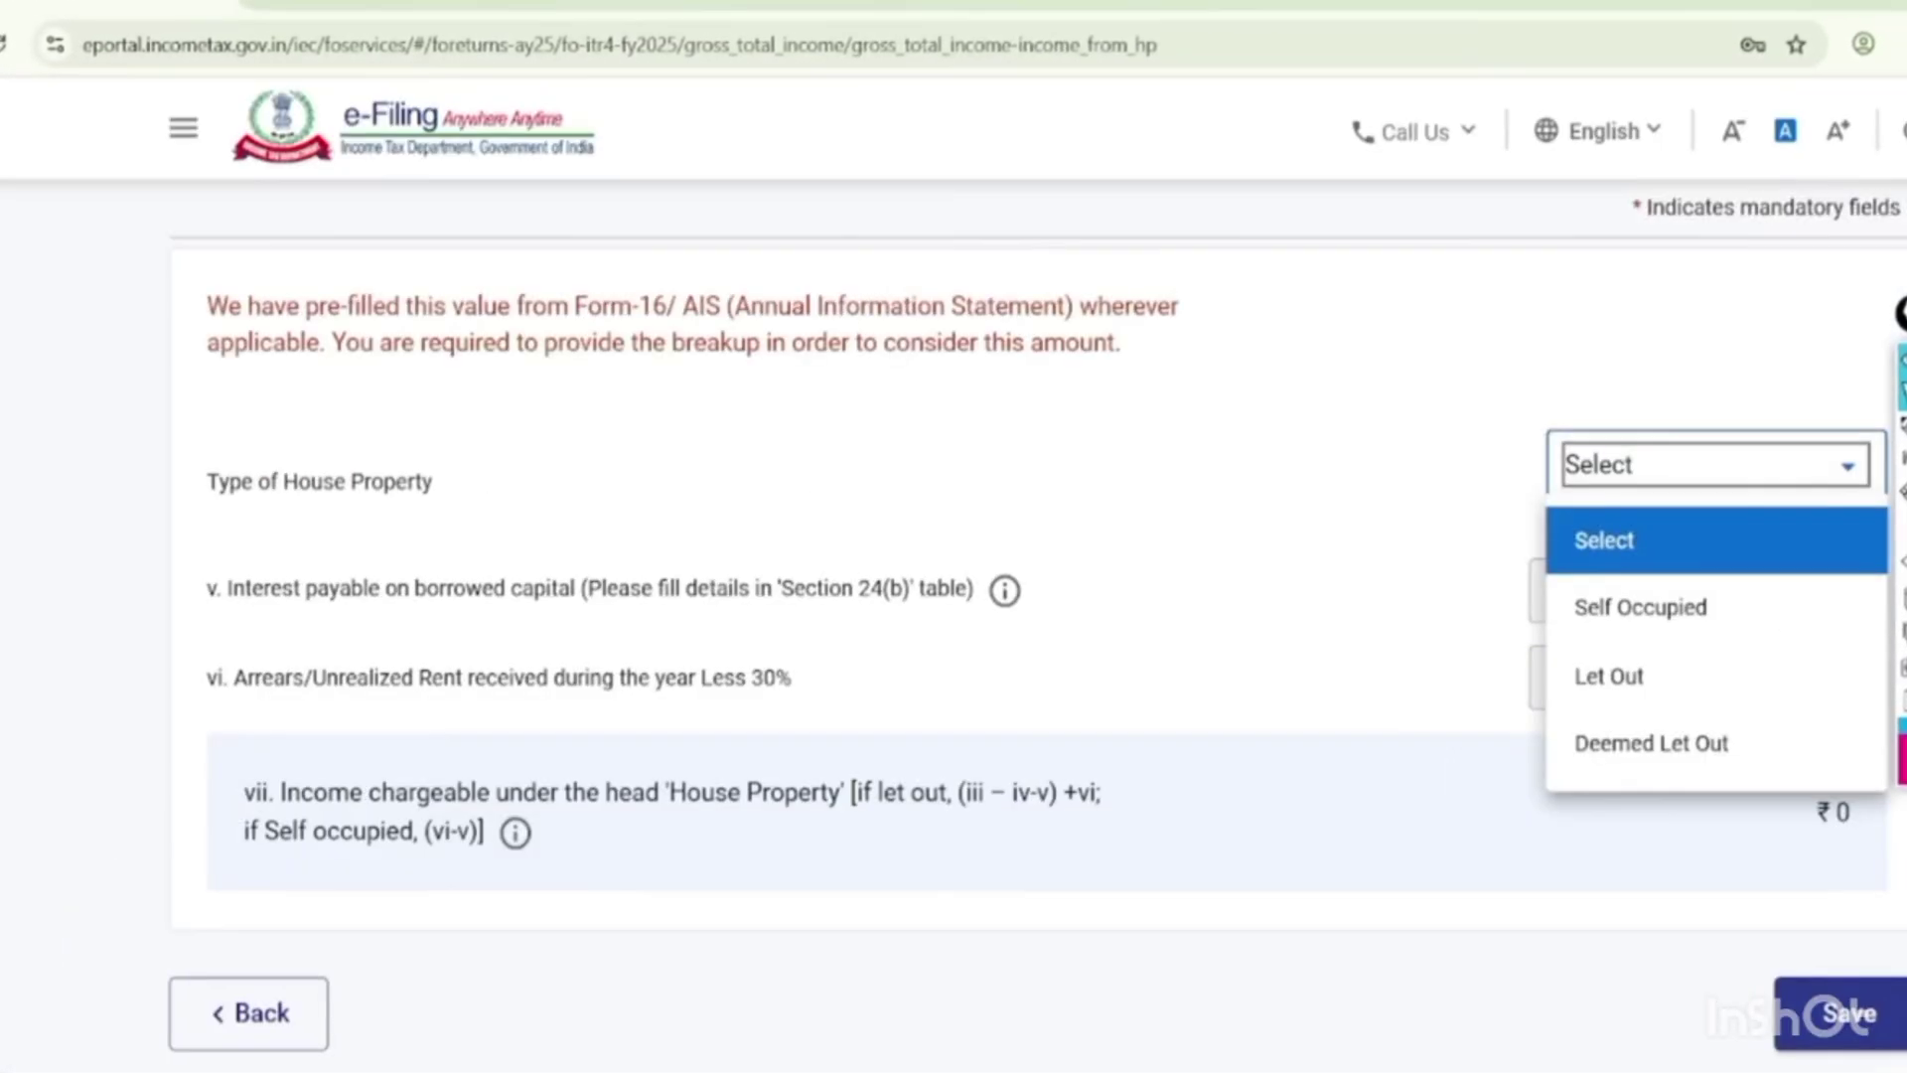
pyautogui.click(1715, 675)
pyautogui.click(1732, 505)
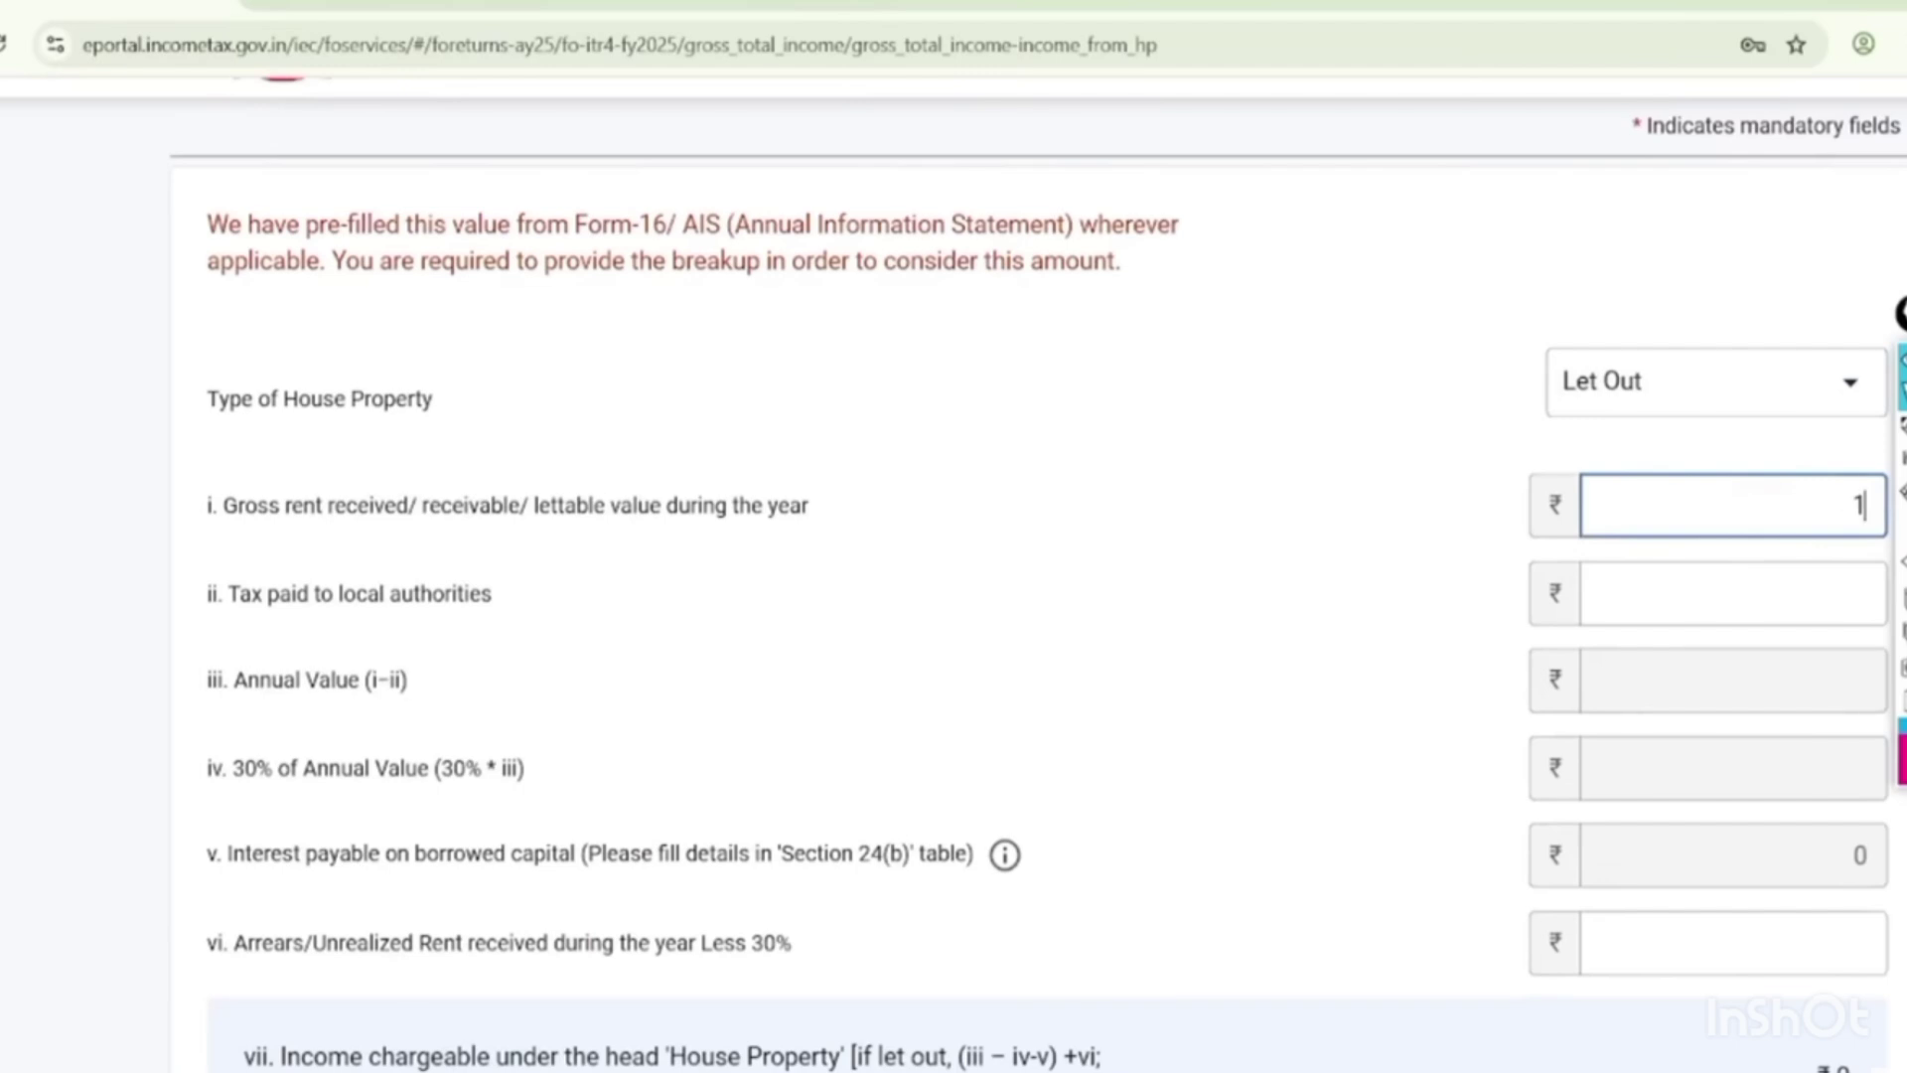
pyautogui.write('100000')
pyautogui.scroll(-3, 953, 536)
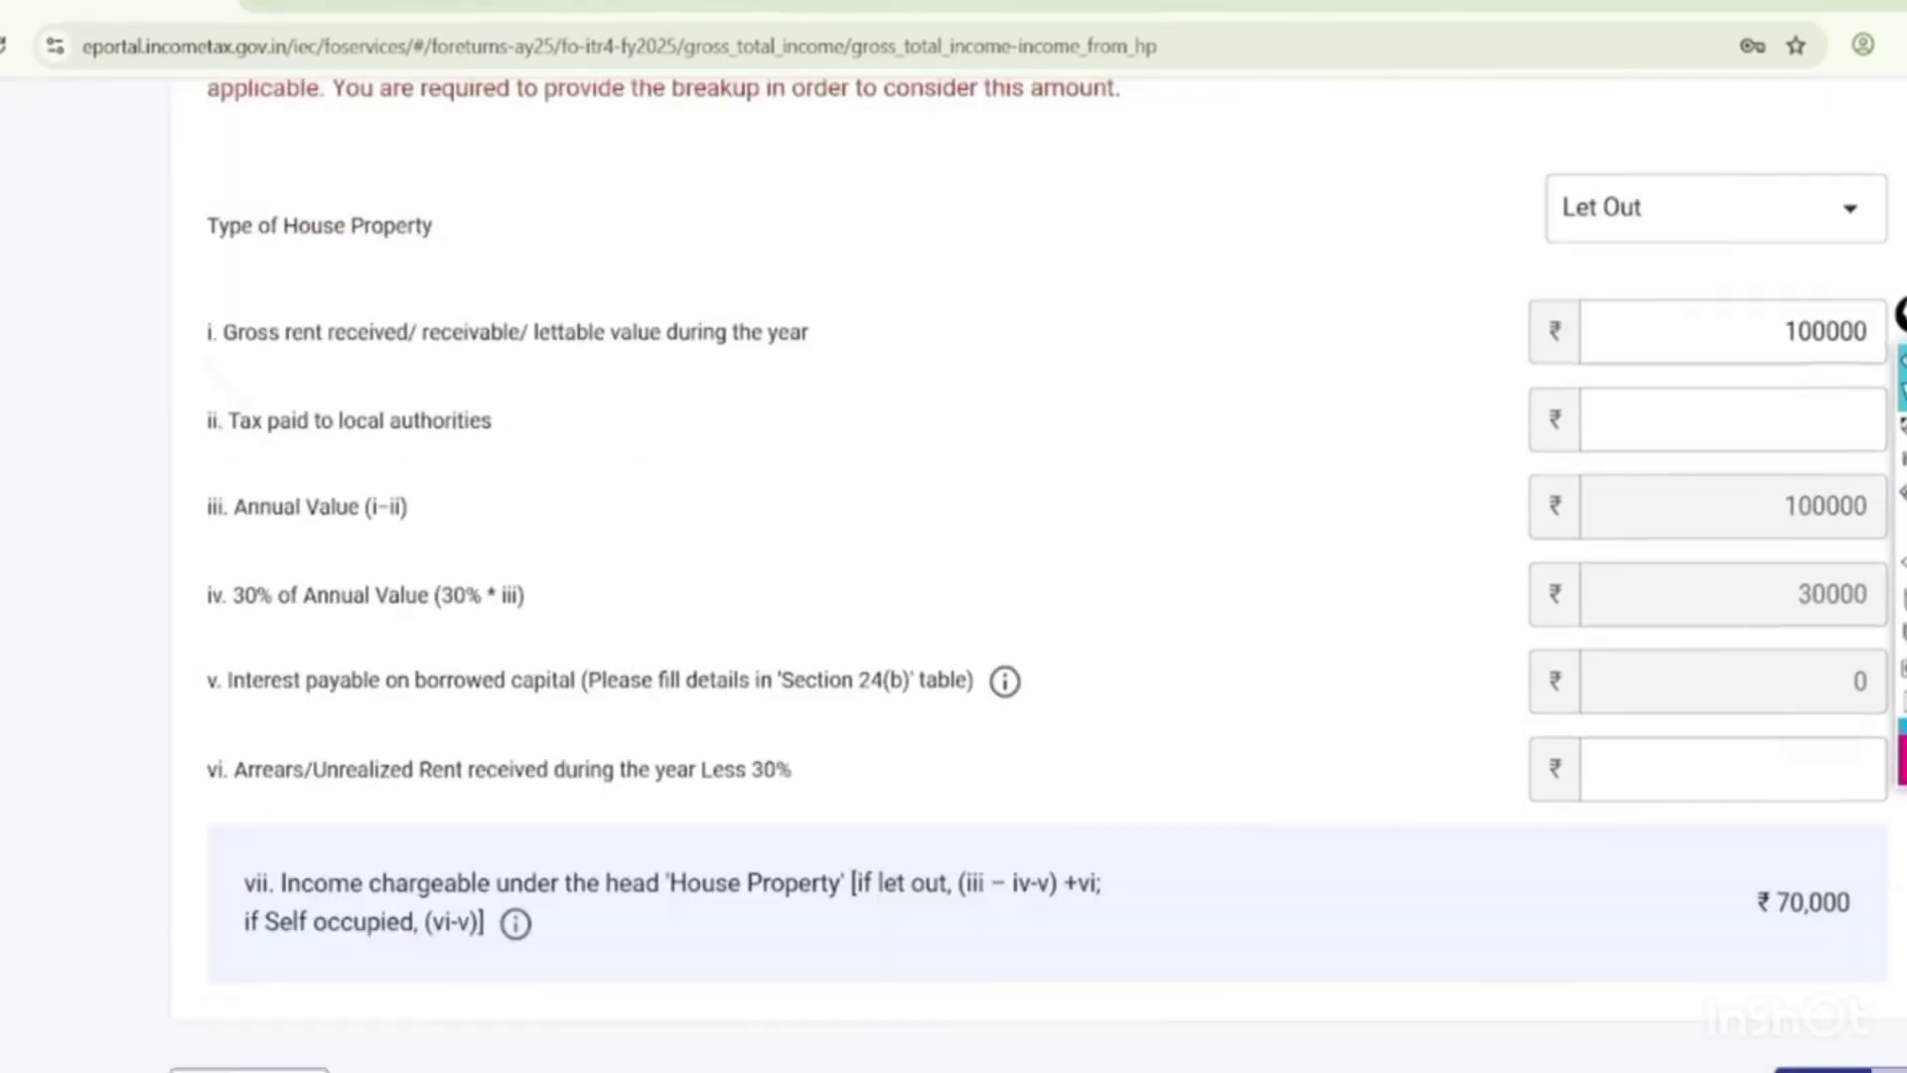
# Circle the 30% of Annual Value amount and the chargeable house property income, clear the marks, and save the details.
pyautogui.click(1900, 427)
pyautogui.moveTo(1832, 465)
pyautogui.mouseDown()
pyautogui.moveTo(1817, 456)
pyautogui.moveTo(1843, 443)
pyautogui.moveTo(1758, 526)
pyautogui.mouseUp()
pyautogui.moveTo(1832, 769)
pyautogui.mouseDown()
pyautogui.moveTo(1715, 702)
pyautogui.moveTo(1758, 685)
pyautogui.mouseUp()
pyautogui.moveTo(1585, 960)
pyautogui.mouseDown()
pyautogui.moveTo(1592, 979)
pyautogui.moveTo(1760, 941)
pyautogui.mouseUp()
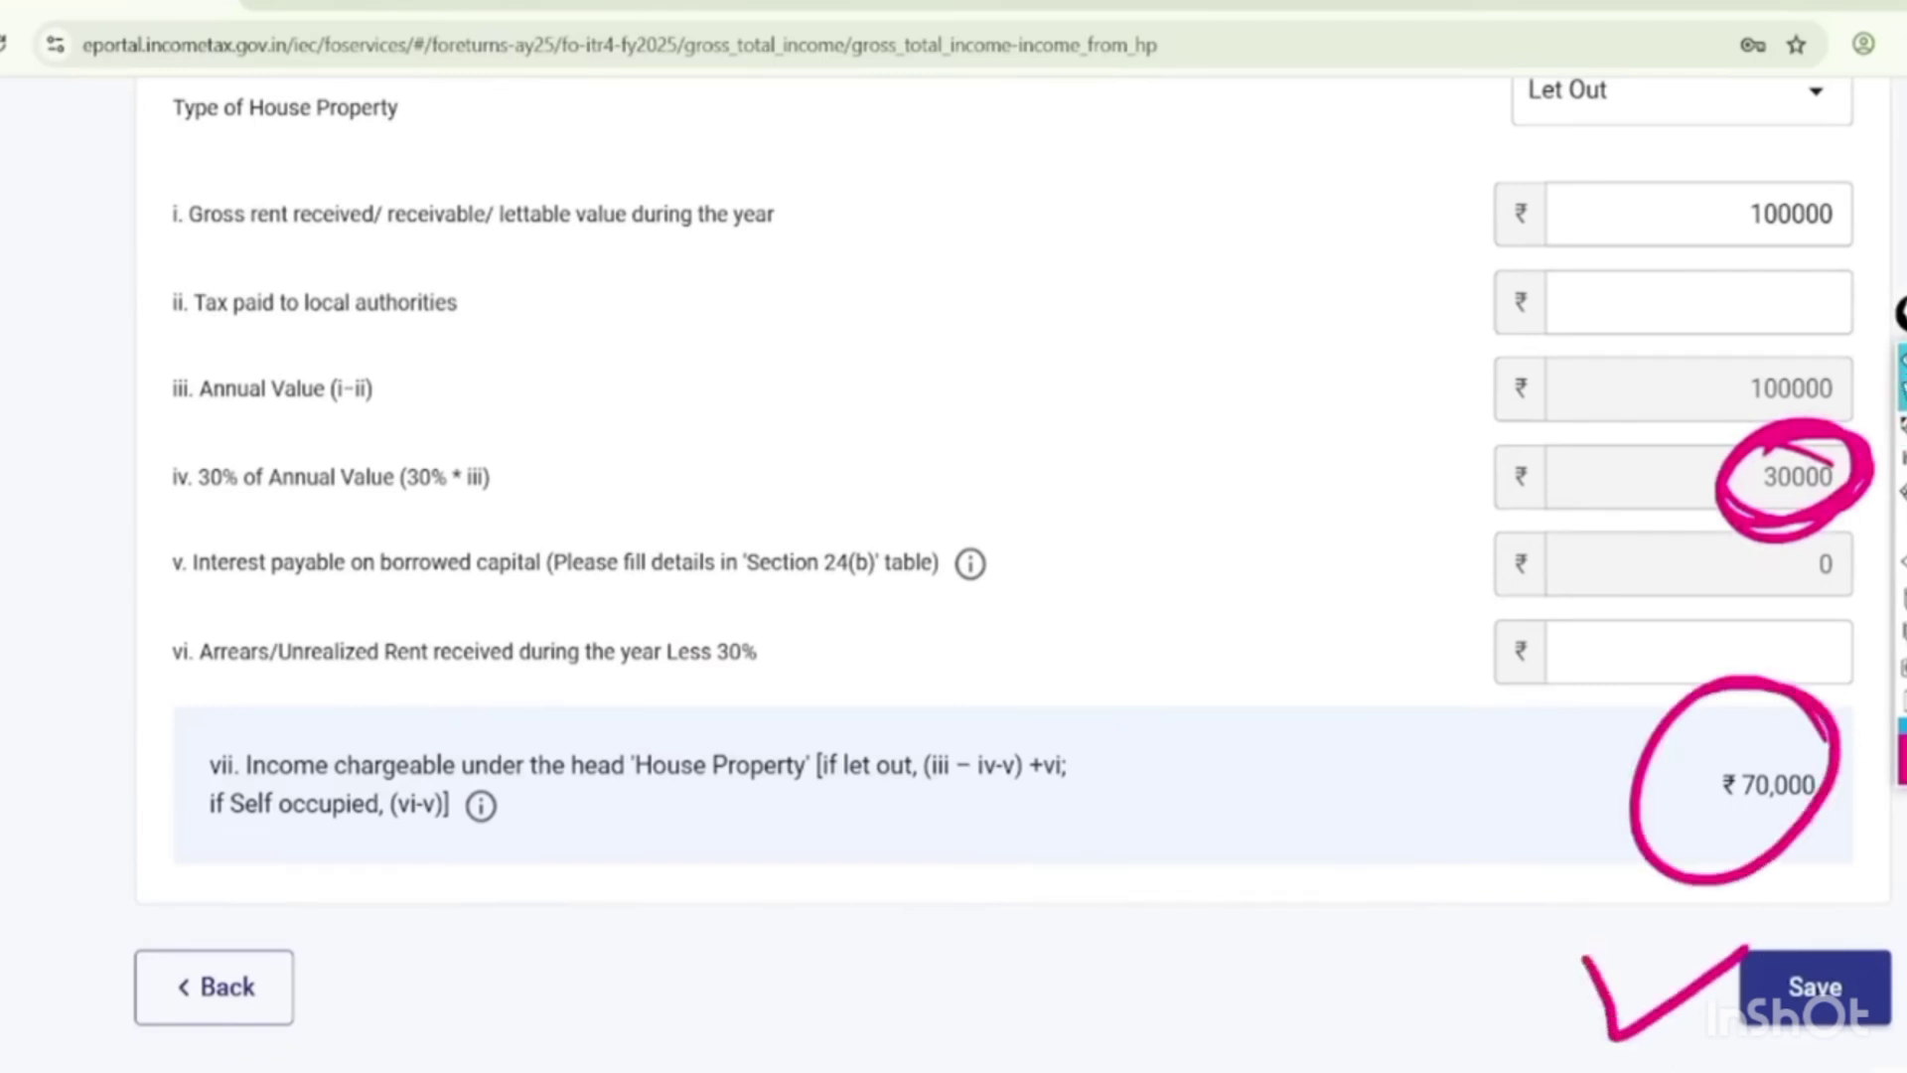
pyautogui.hotkey('ctrl', 'shift', '7')
pyautogui.click(1819, 972)
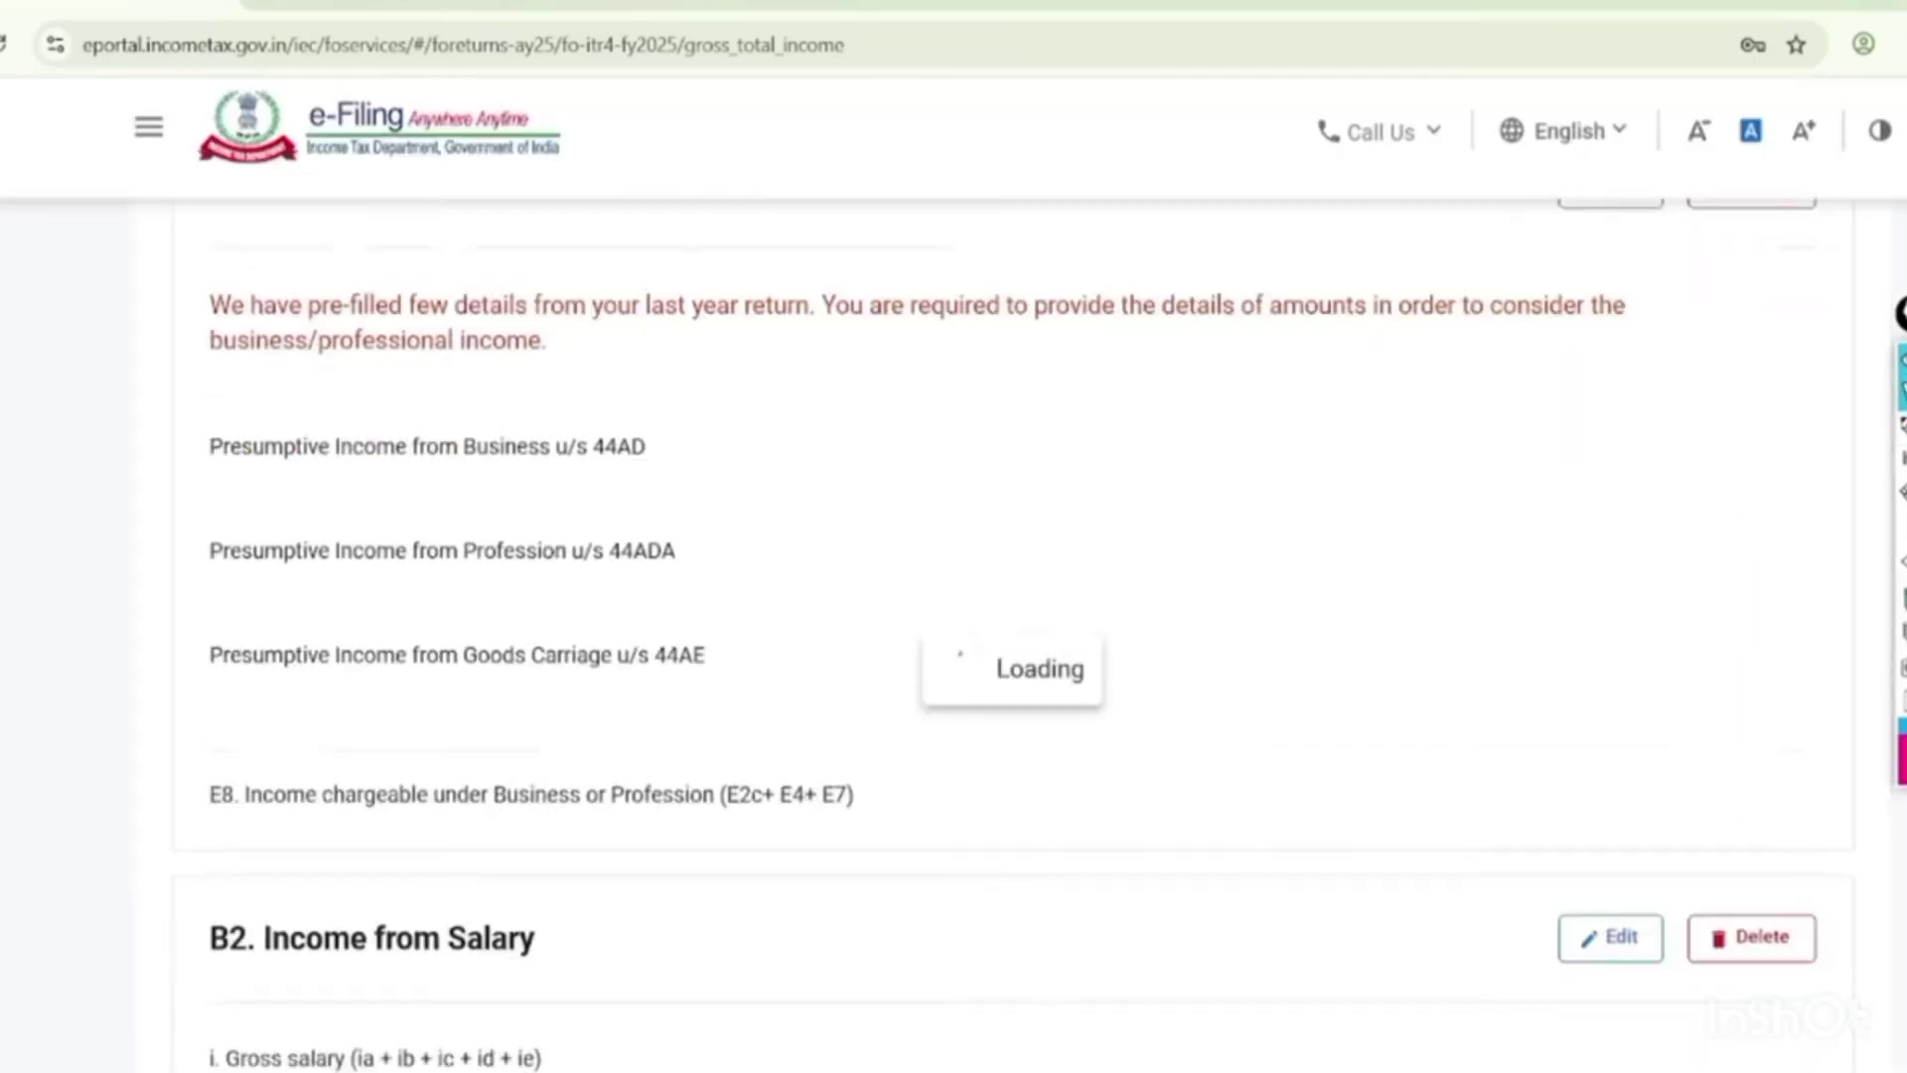
# Review the income sections down to the gross total, circle the B4 Income from Other Sources heading, and clear the mark.
pyautogui.scroll(-10, 953, 596)
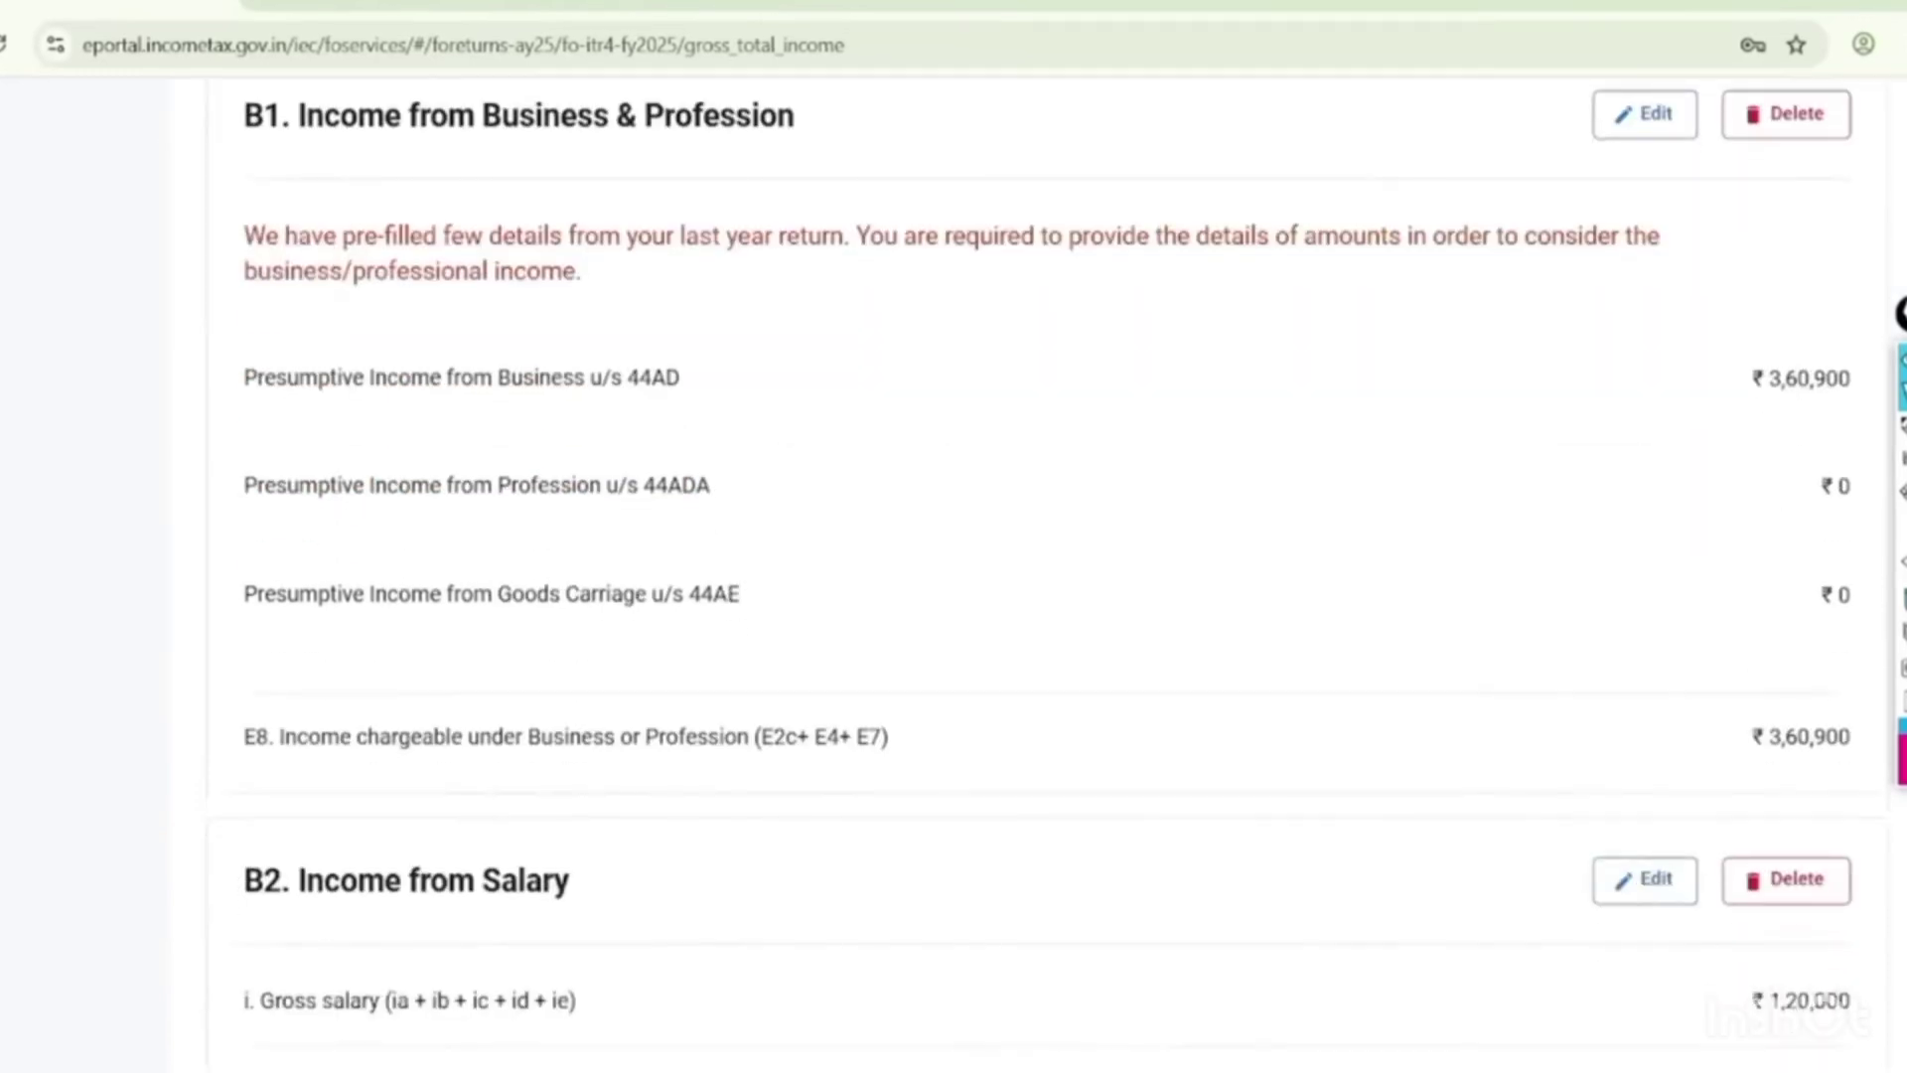
pyautogui.scroll(-5, 954, 596)
pyautogui.scroll(-5, 953, 596)
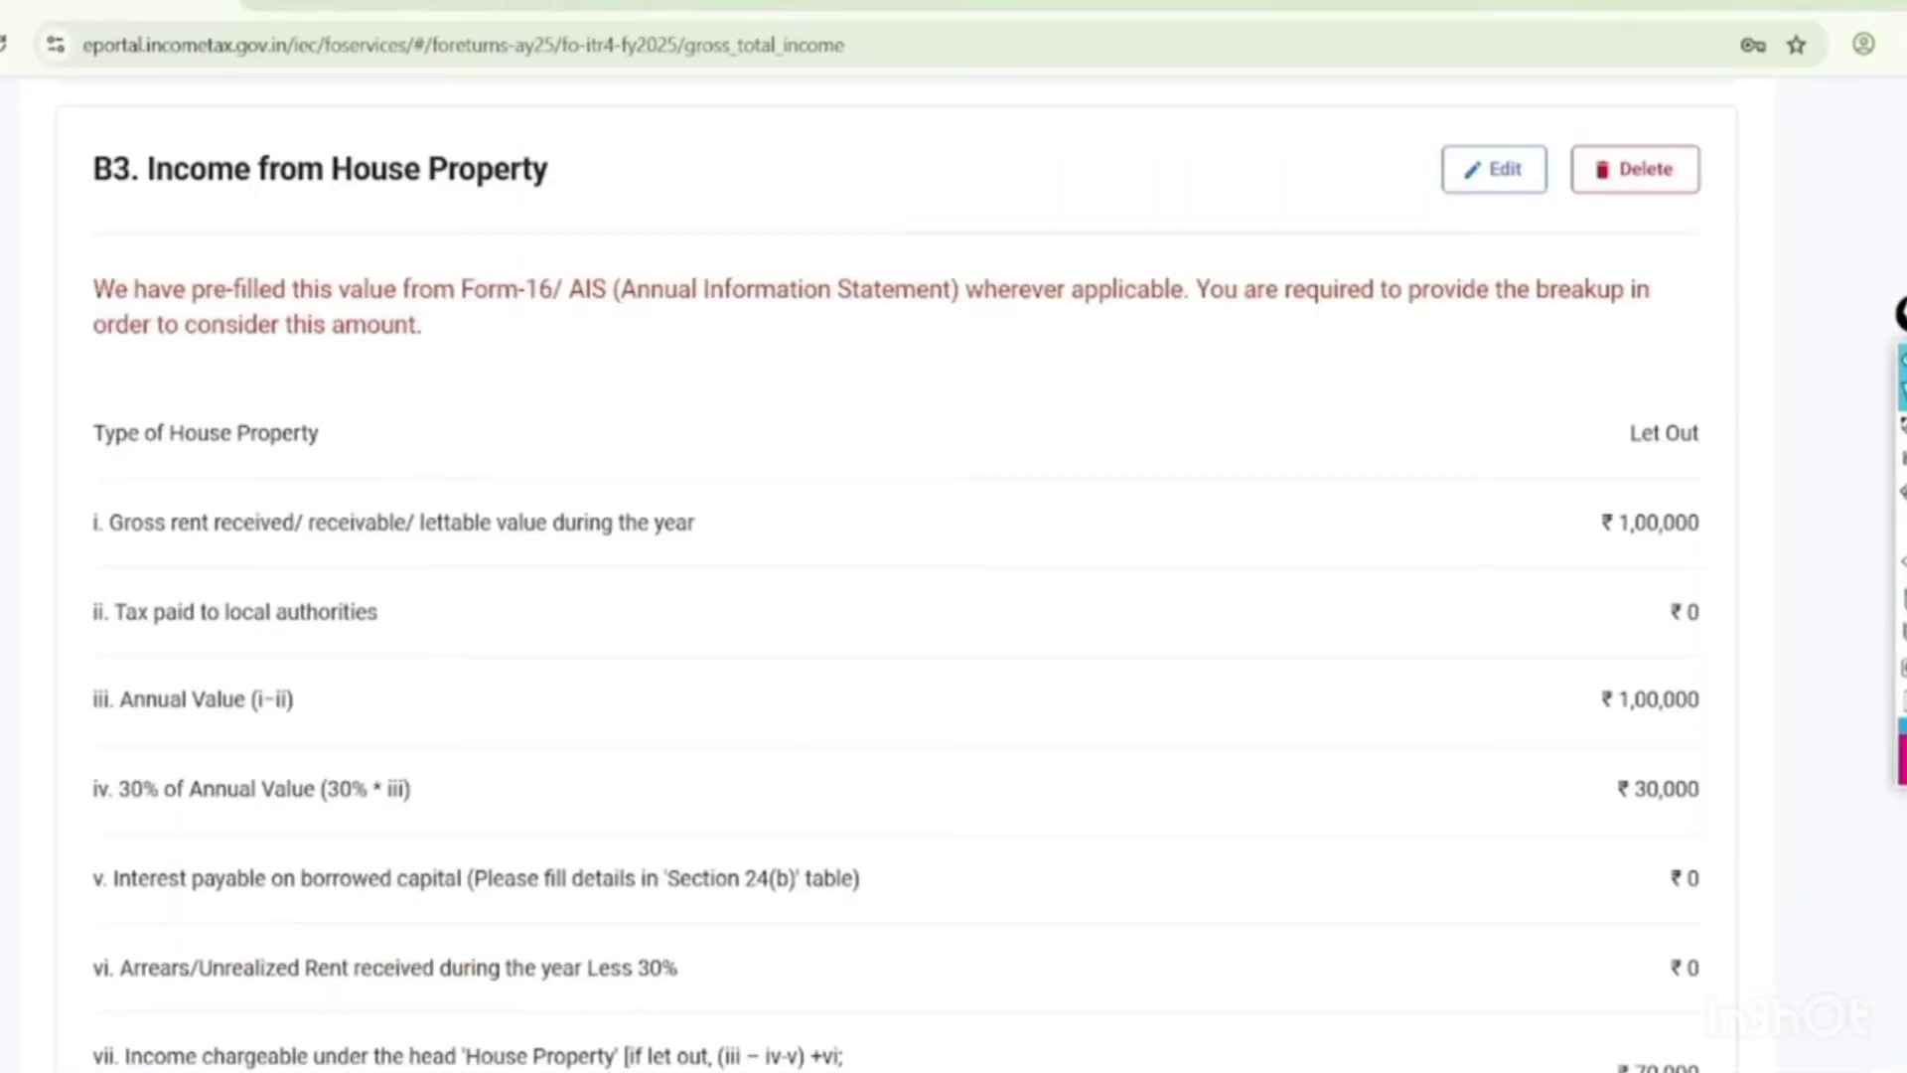
pyautogui.scroll(-10, 953, 596)
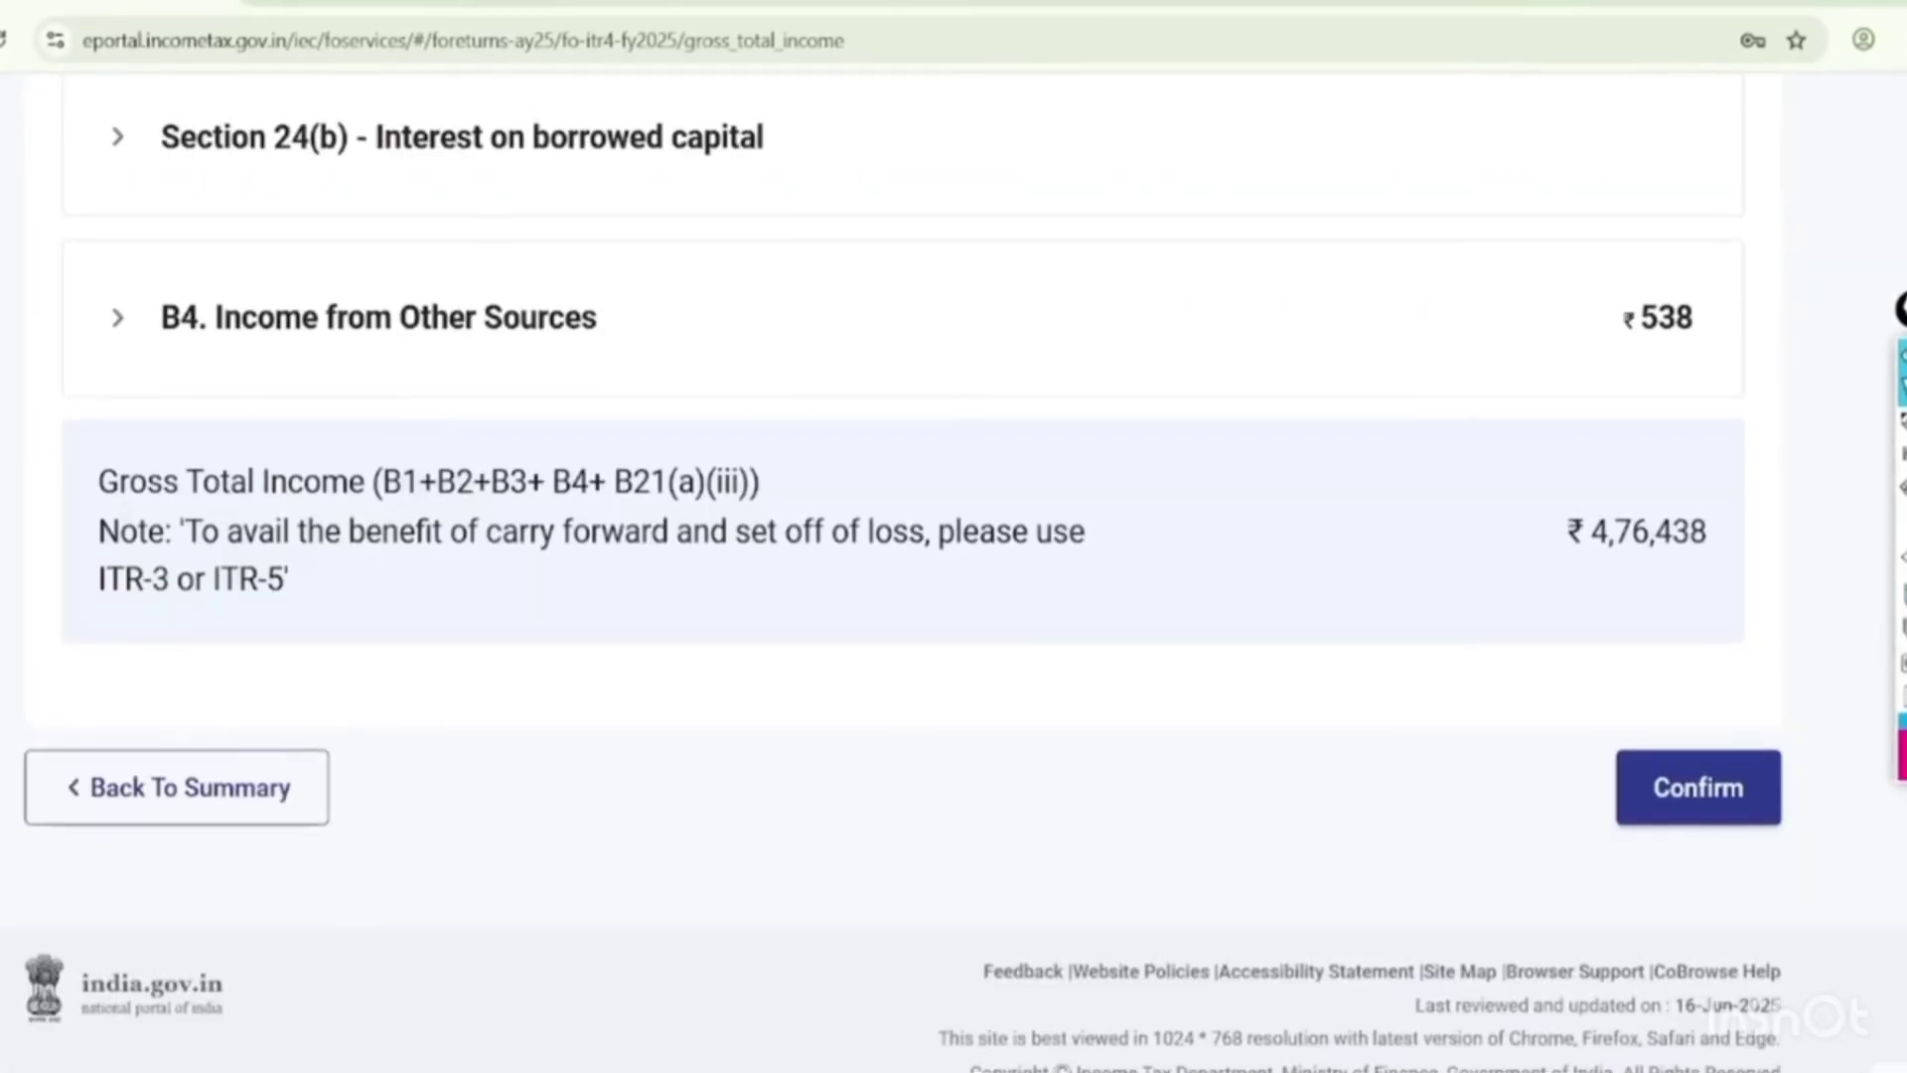
pyautogui.scroll(3, 953, 596)
pyautogui.scroll(-2, 953, 596)
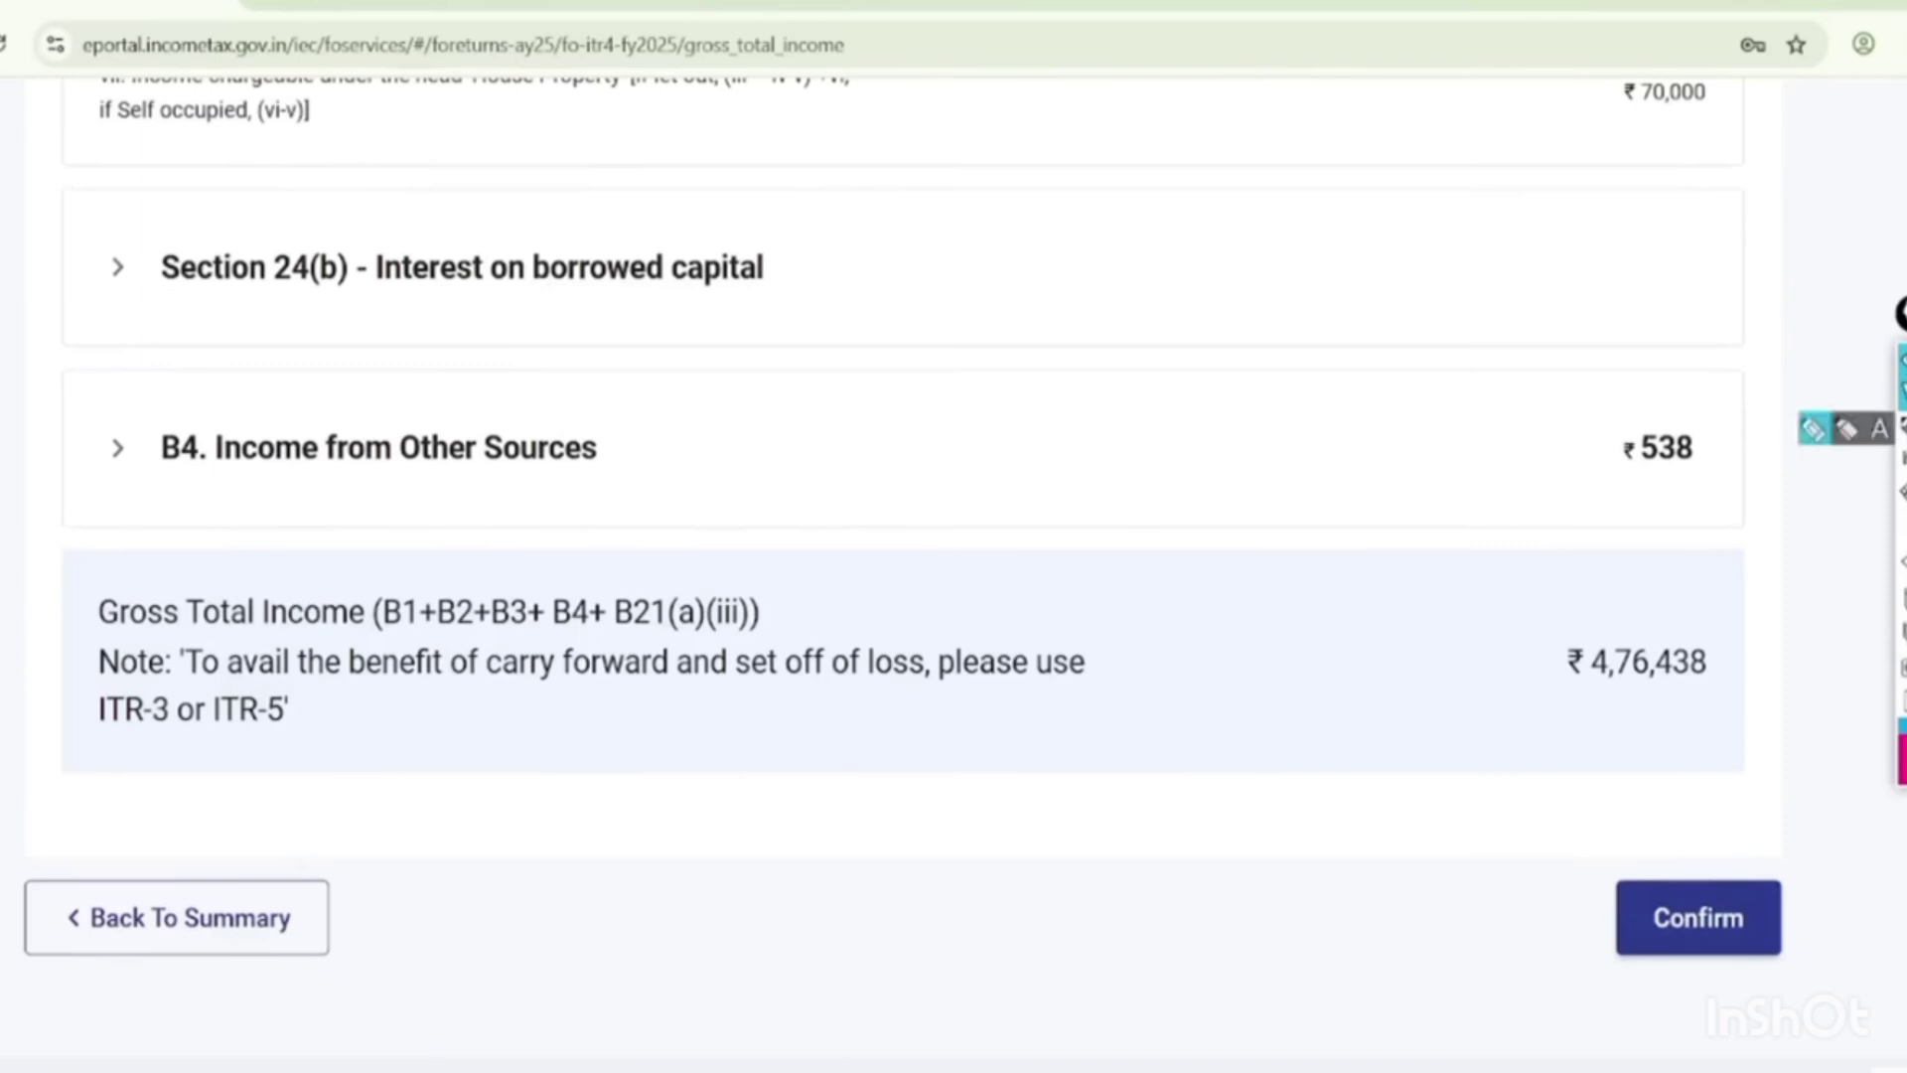
pyautogui.moveTo(641, 392)
pyautogui.mouseDown()
pyautogui.moveTo(86, 540)
pyautogui.moveTo(501, 353)
pyautogui.mouseUp()
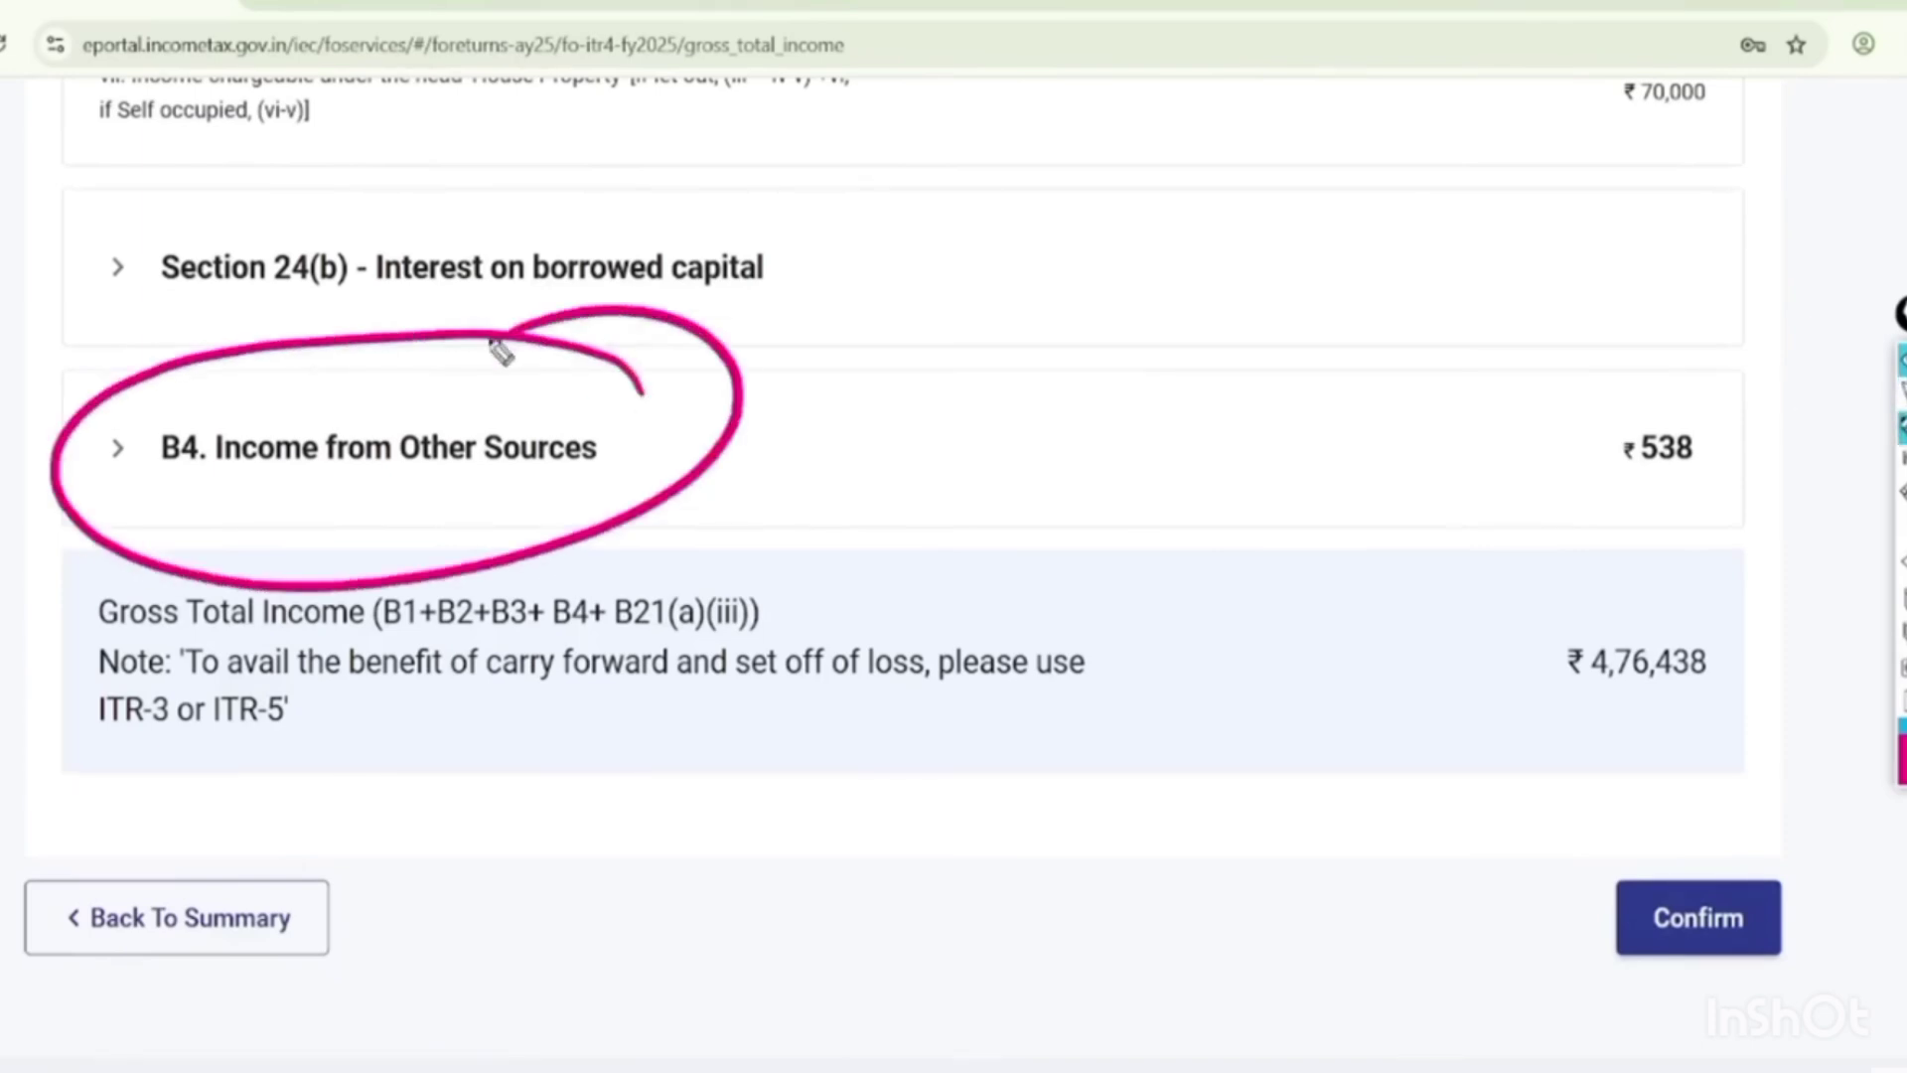
pyautogui.click(1901, 597)
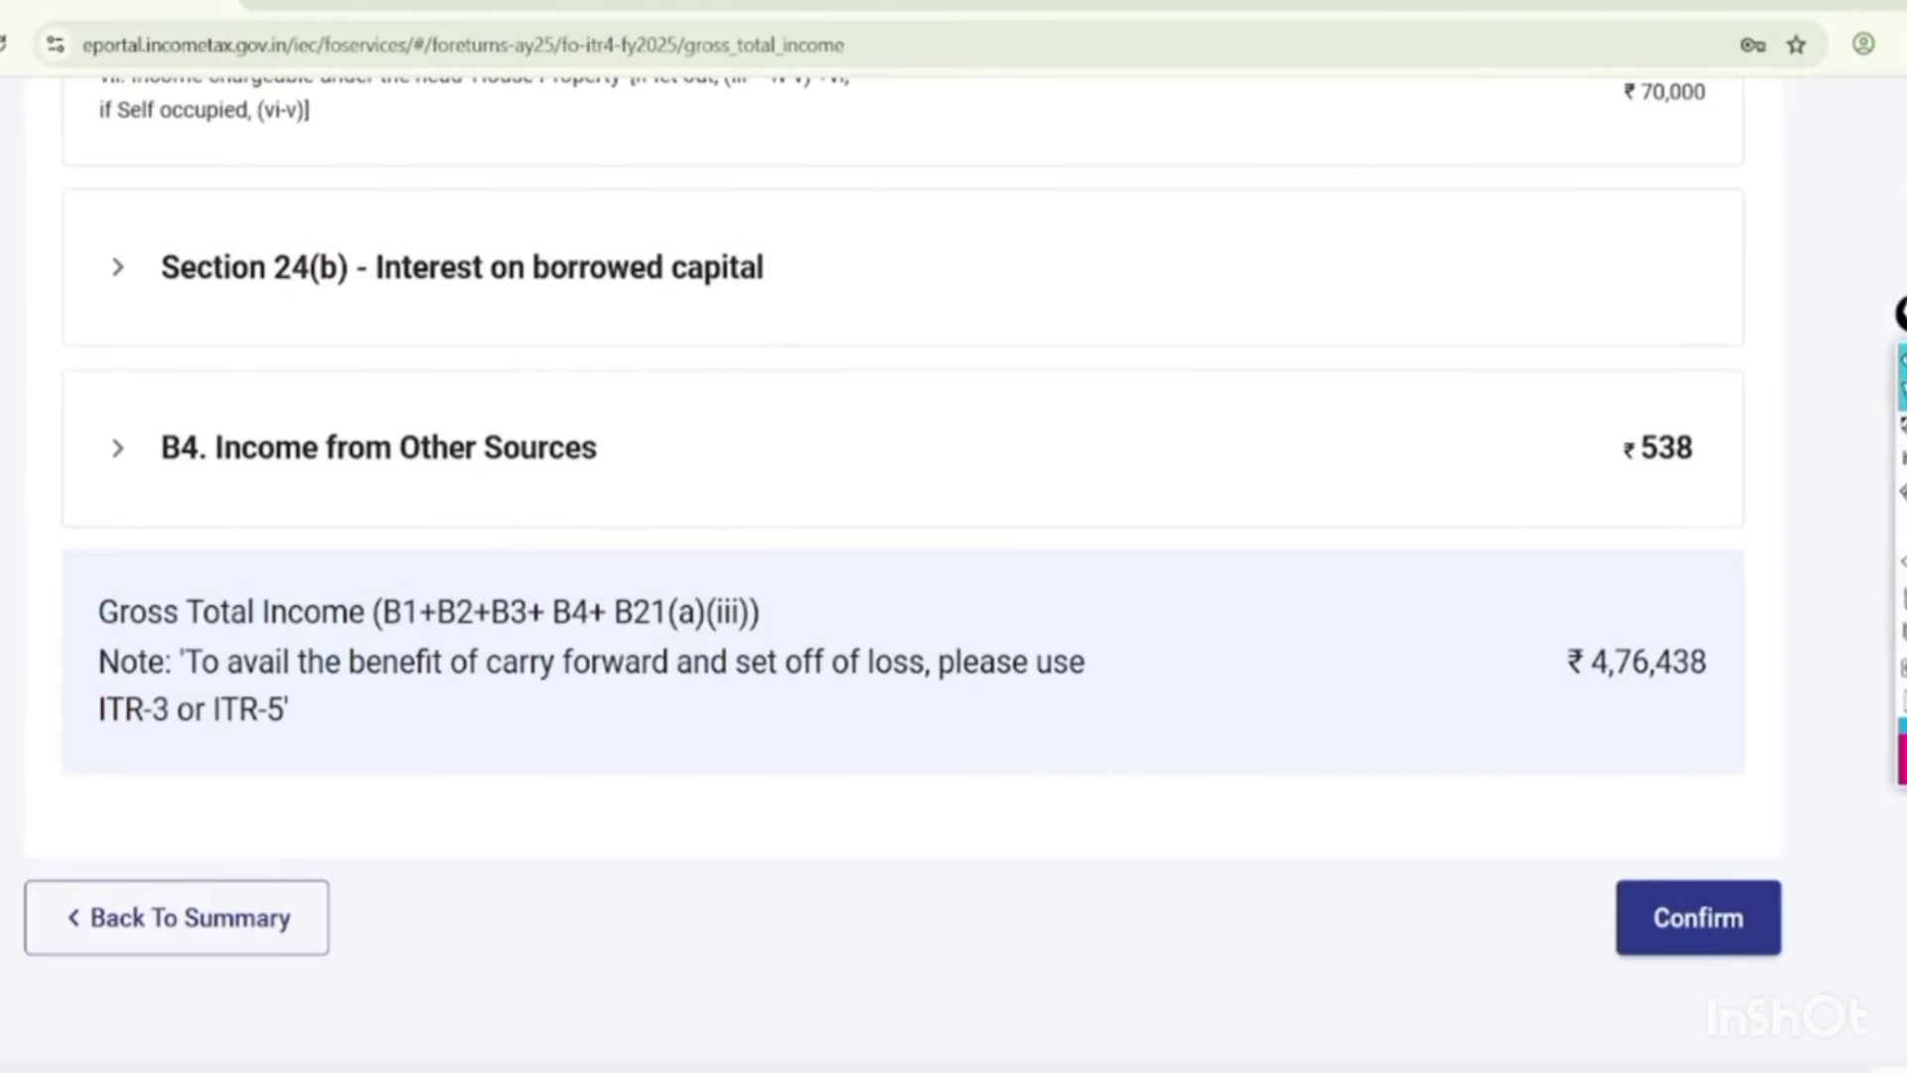
# Expand B4 Income from Other Sources, select the Interest from Saving Bank Account entry, and start adding another income entry.
pyautogui.click(378, 447)
pyautogui.scroll(-2, 901, 574)
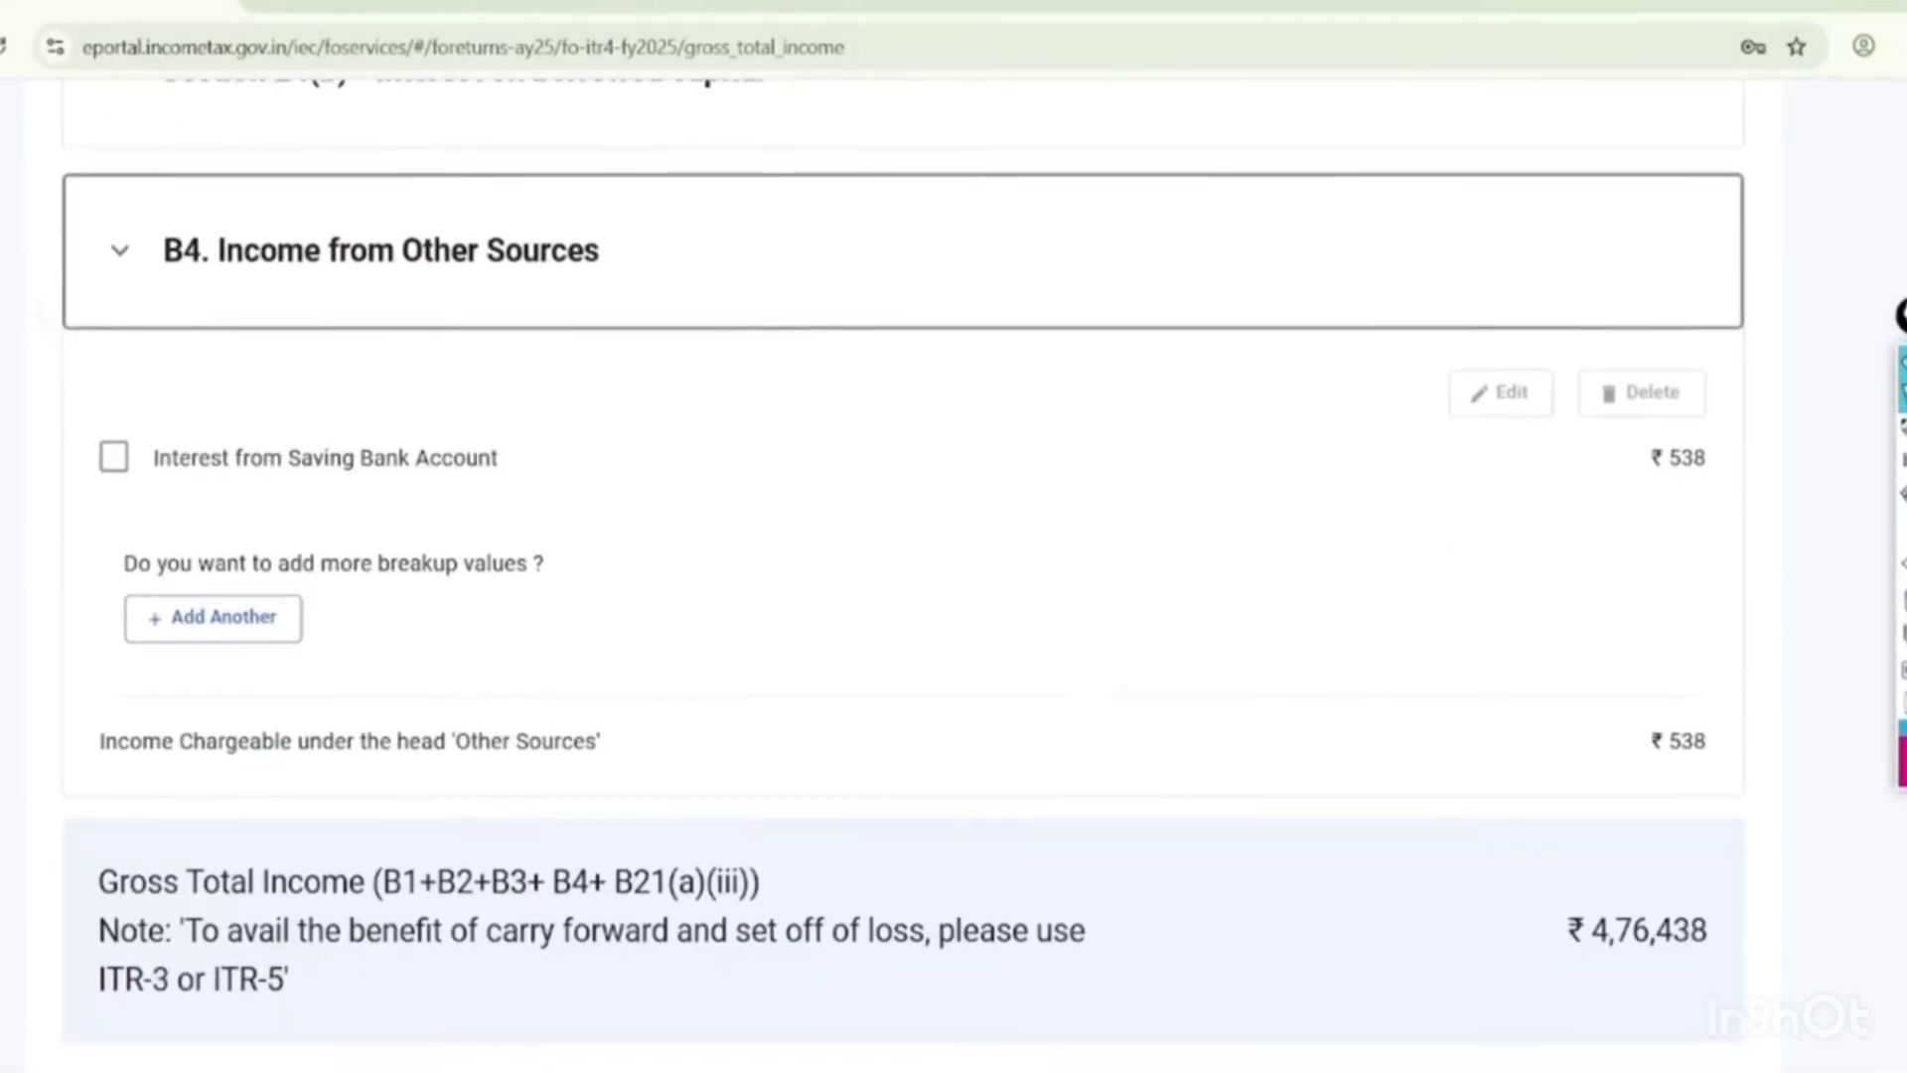
pyautogui.click(114, 435)
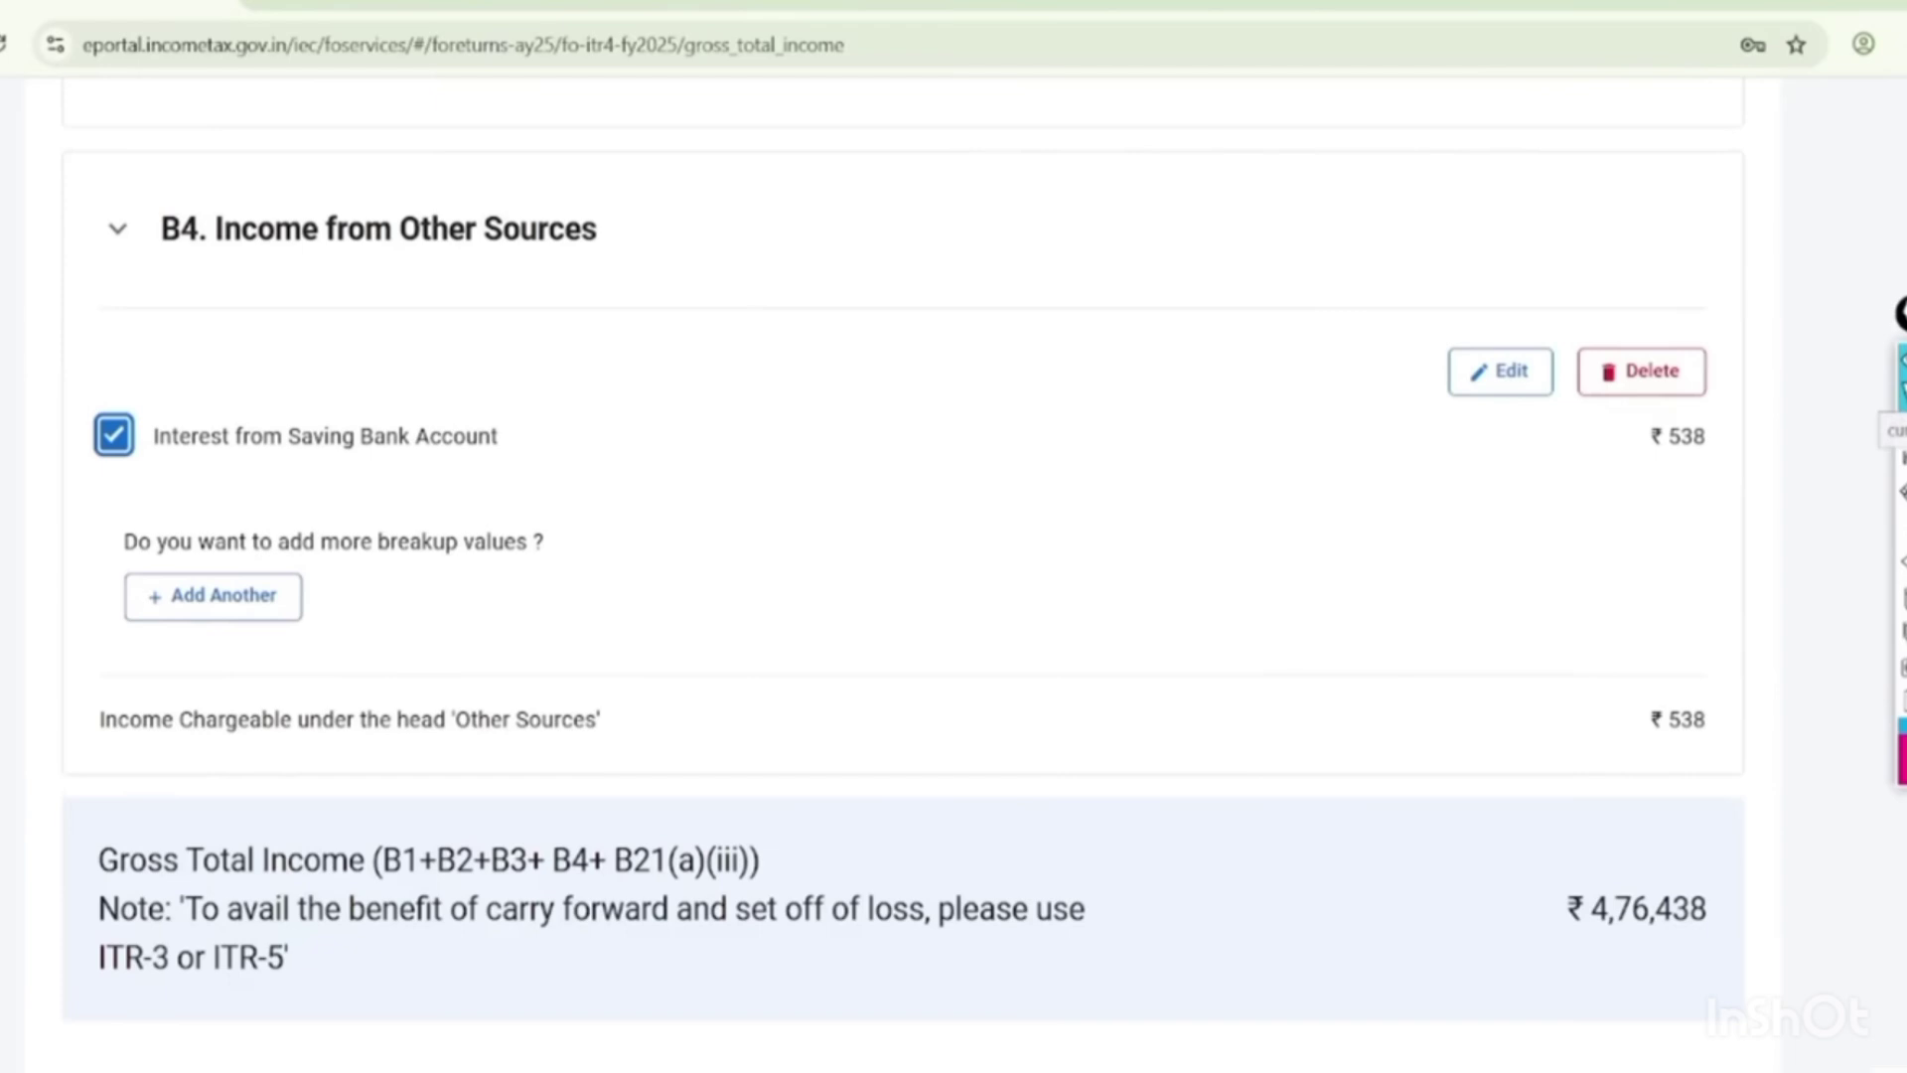
pyautogui.click(212, 595)
pyautogui.scroll(-2, 954, 574)
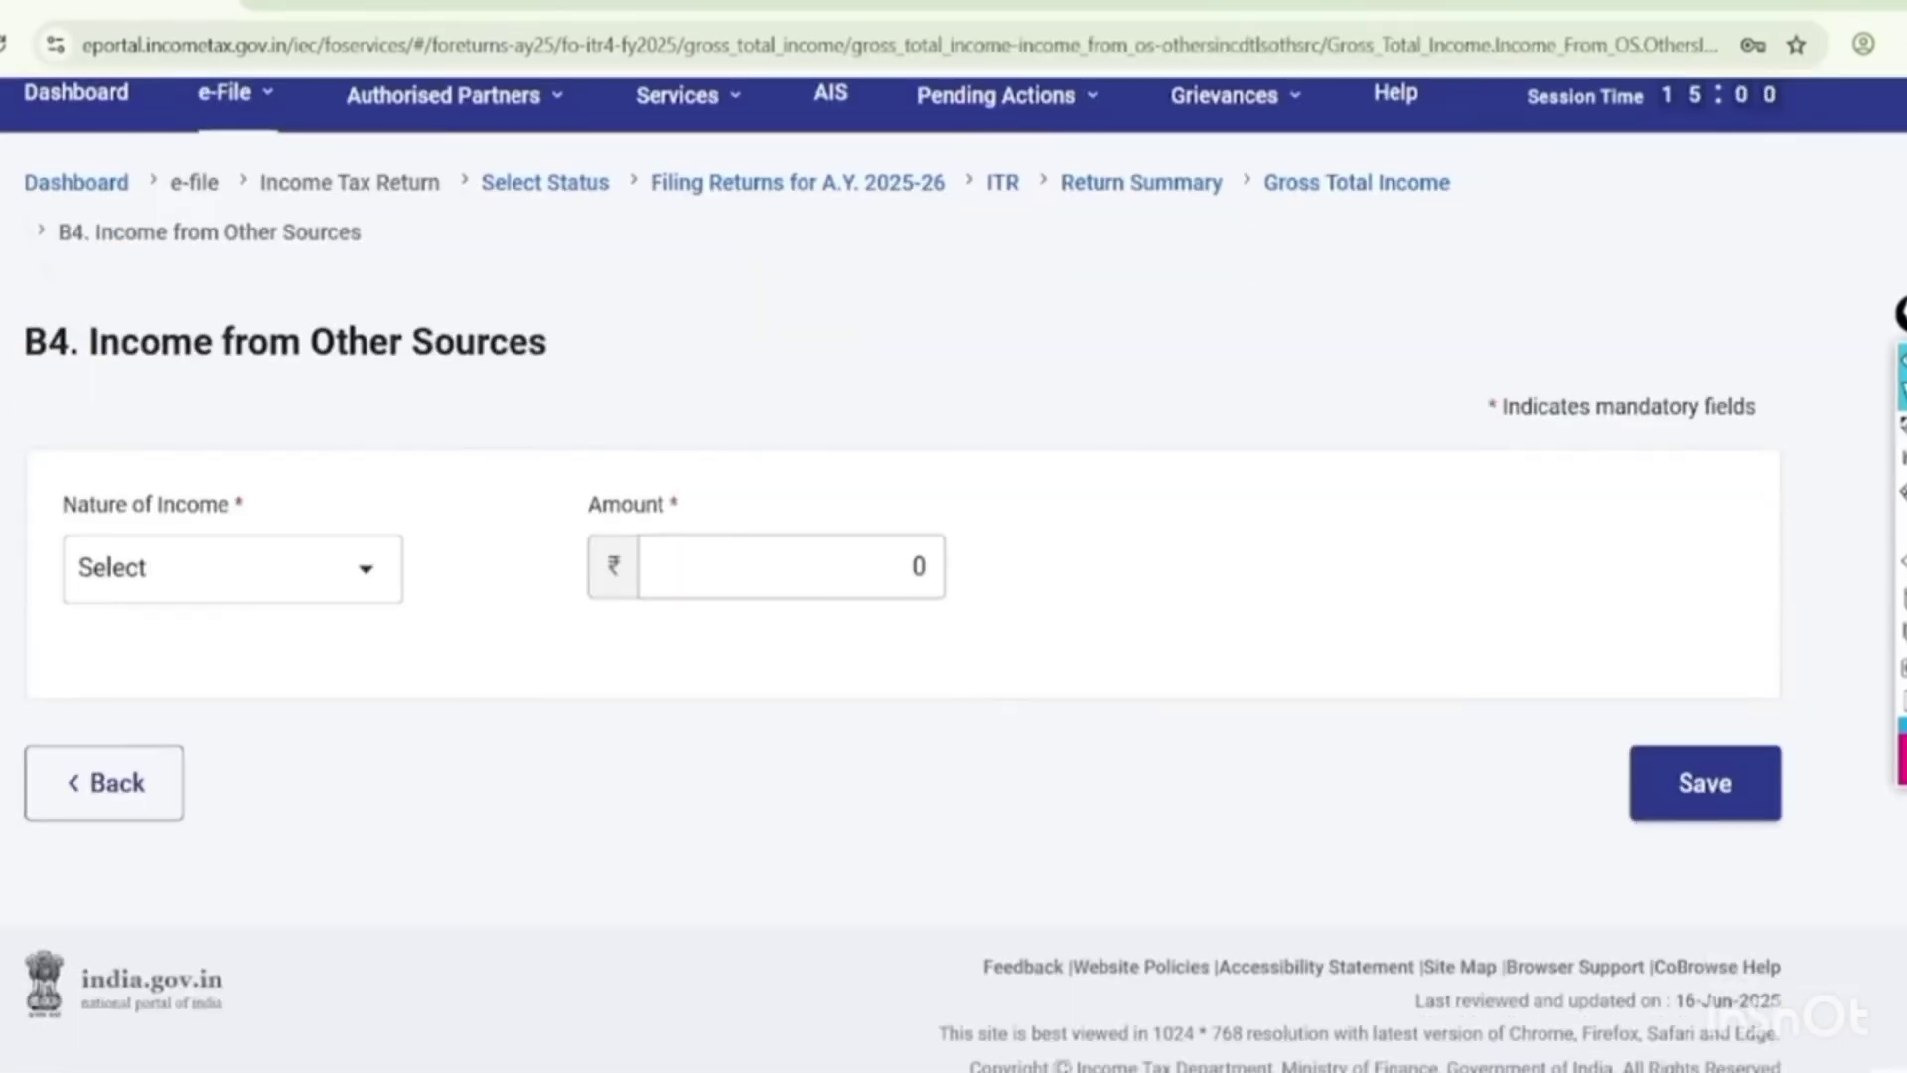
# Set the nature of income to Any Other with description "tutuion income" and amount 200000, and save the entry.
pyautogui.click(231, 568)
pyautogui.scroll(-3, 229, 794)
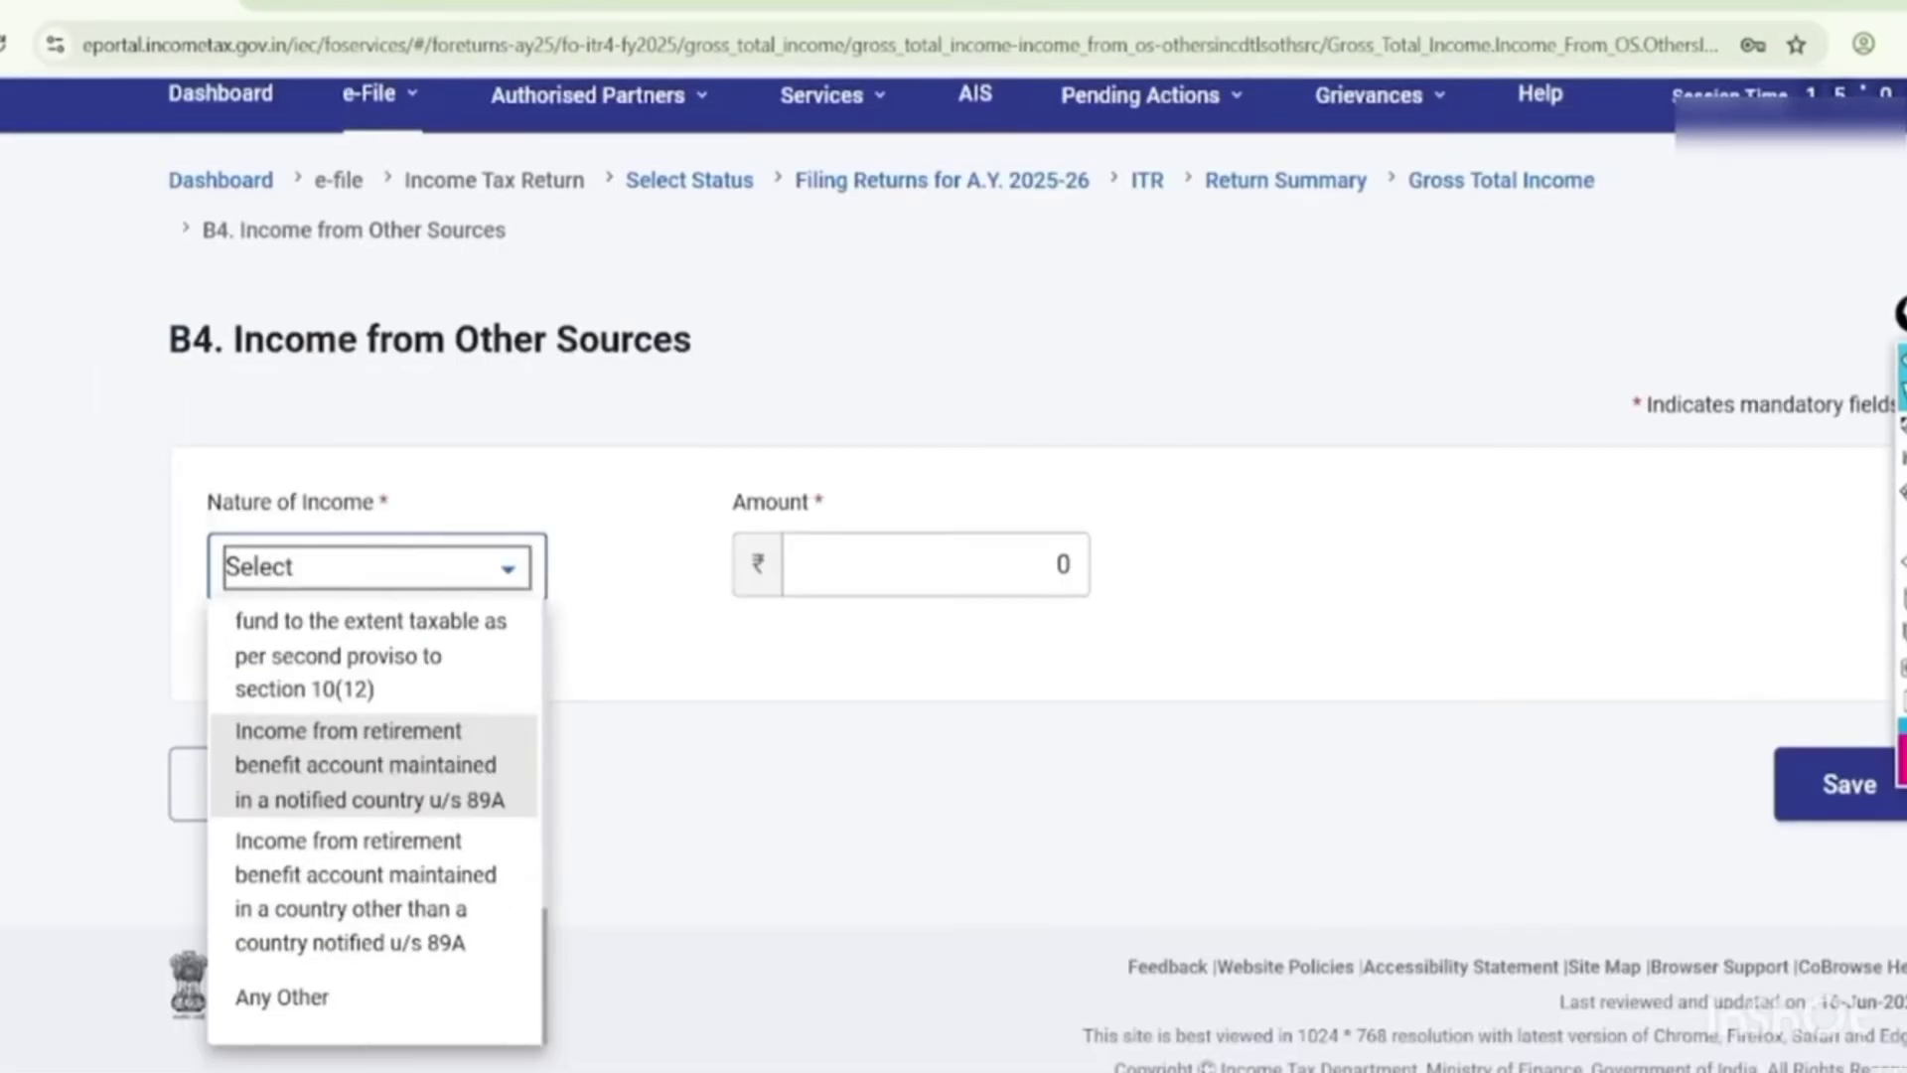
pyautogui.click(281, 996)
pyautogui.click(753, 566)
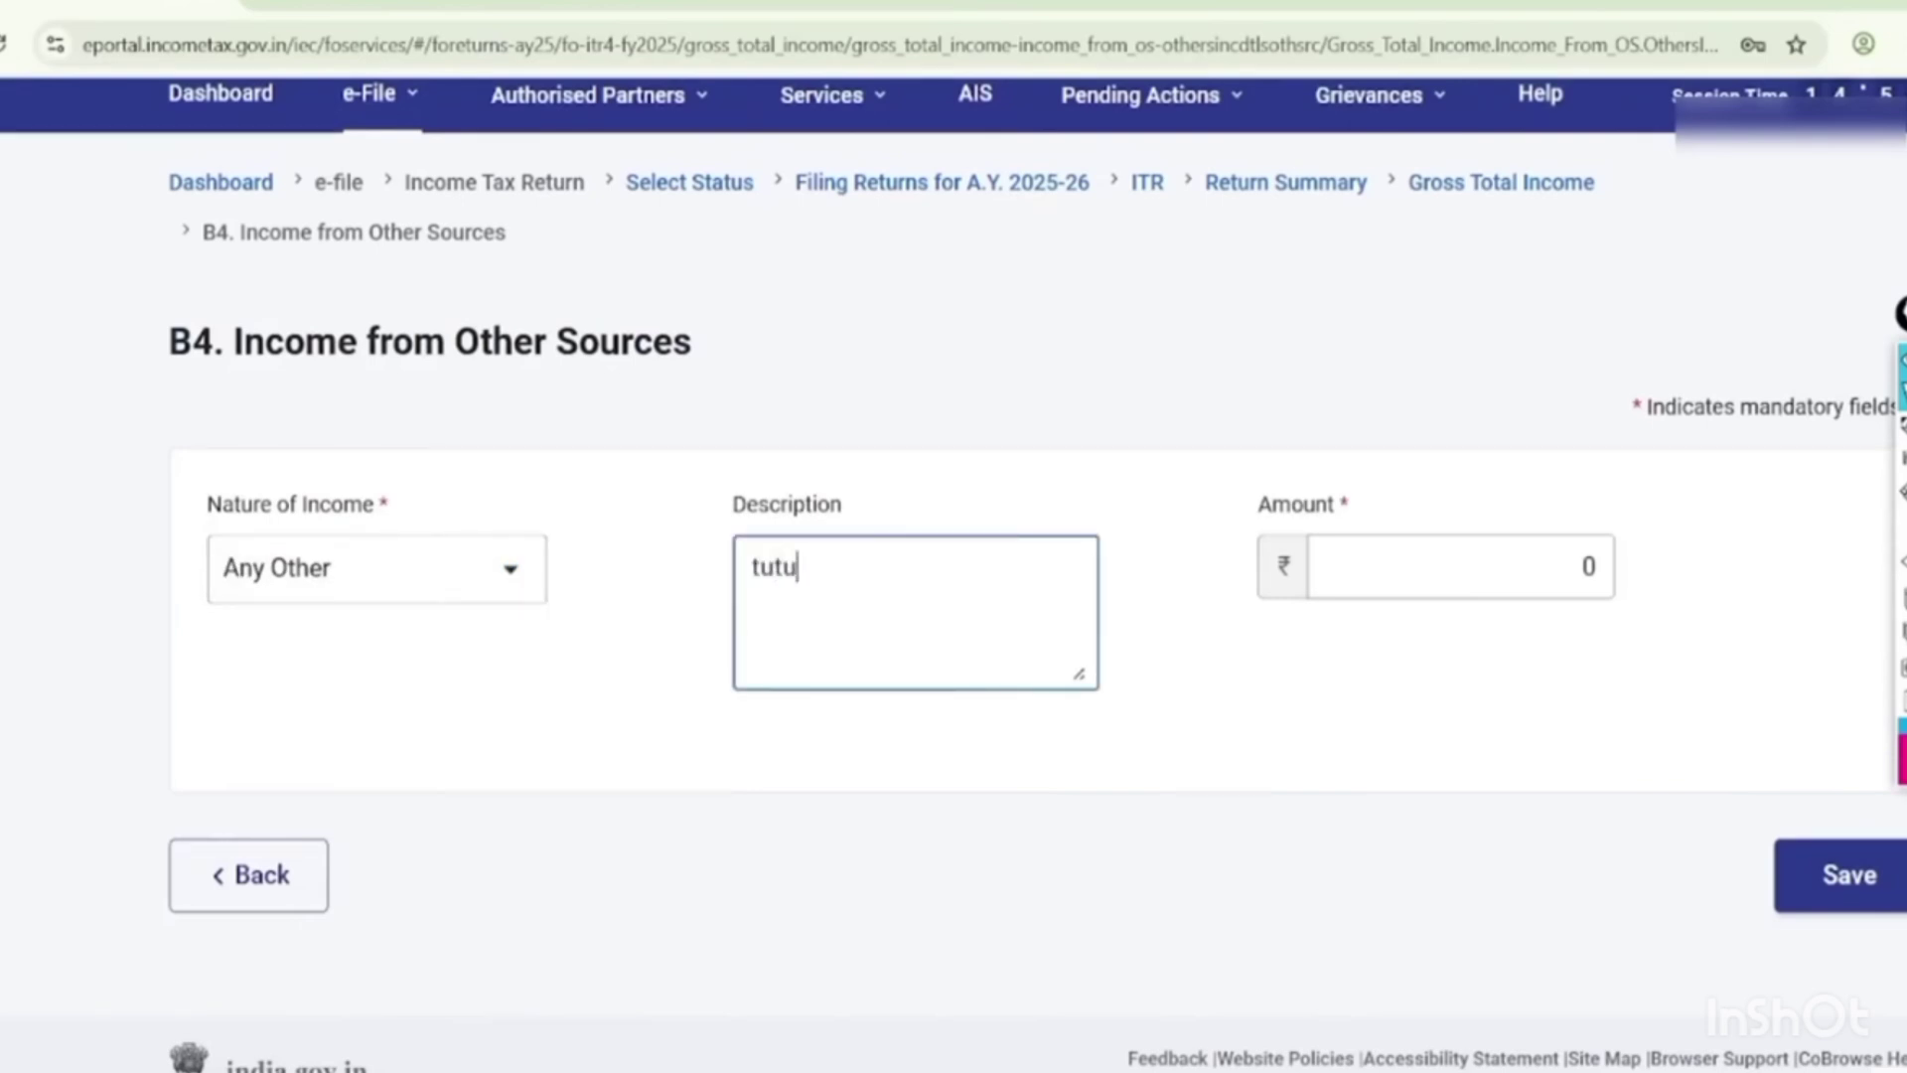
pyautogui.write('tutuion income')
pyautogui.click(1577, 583)
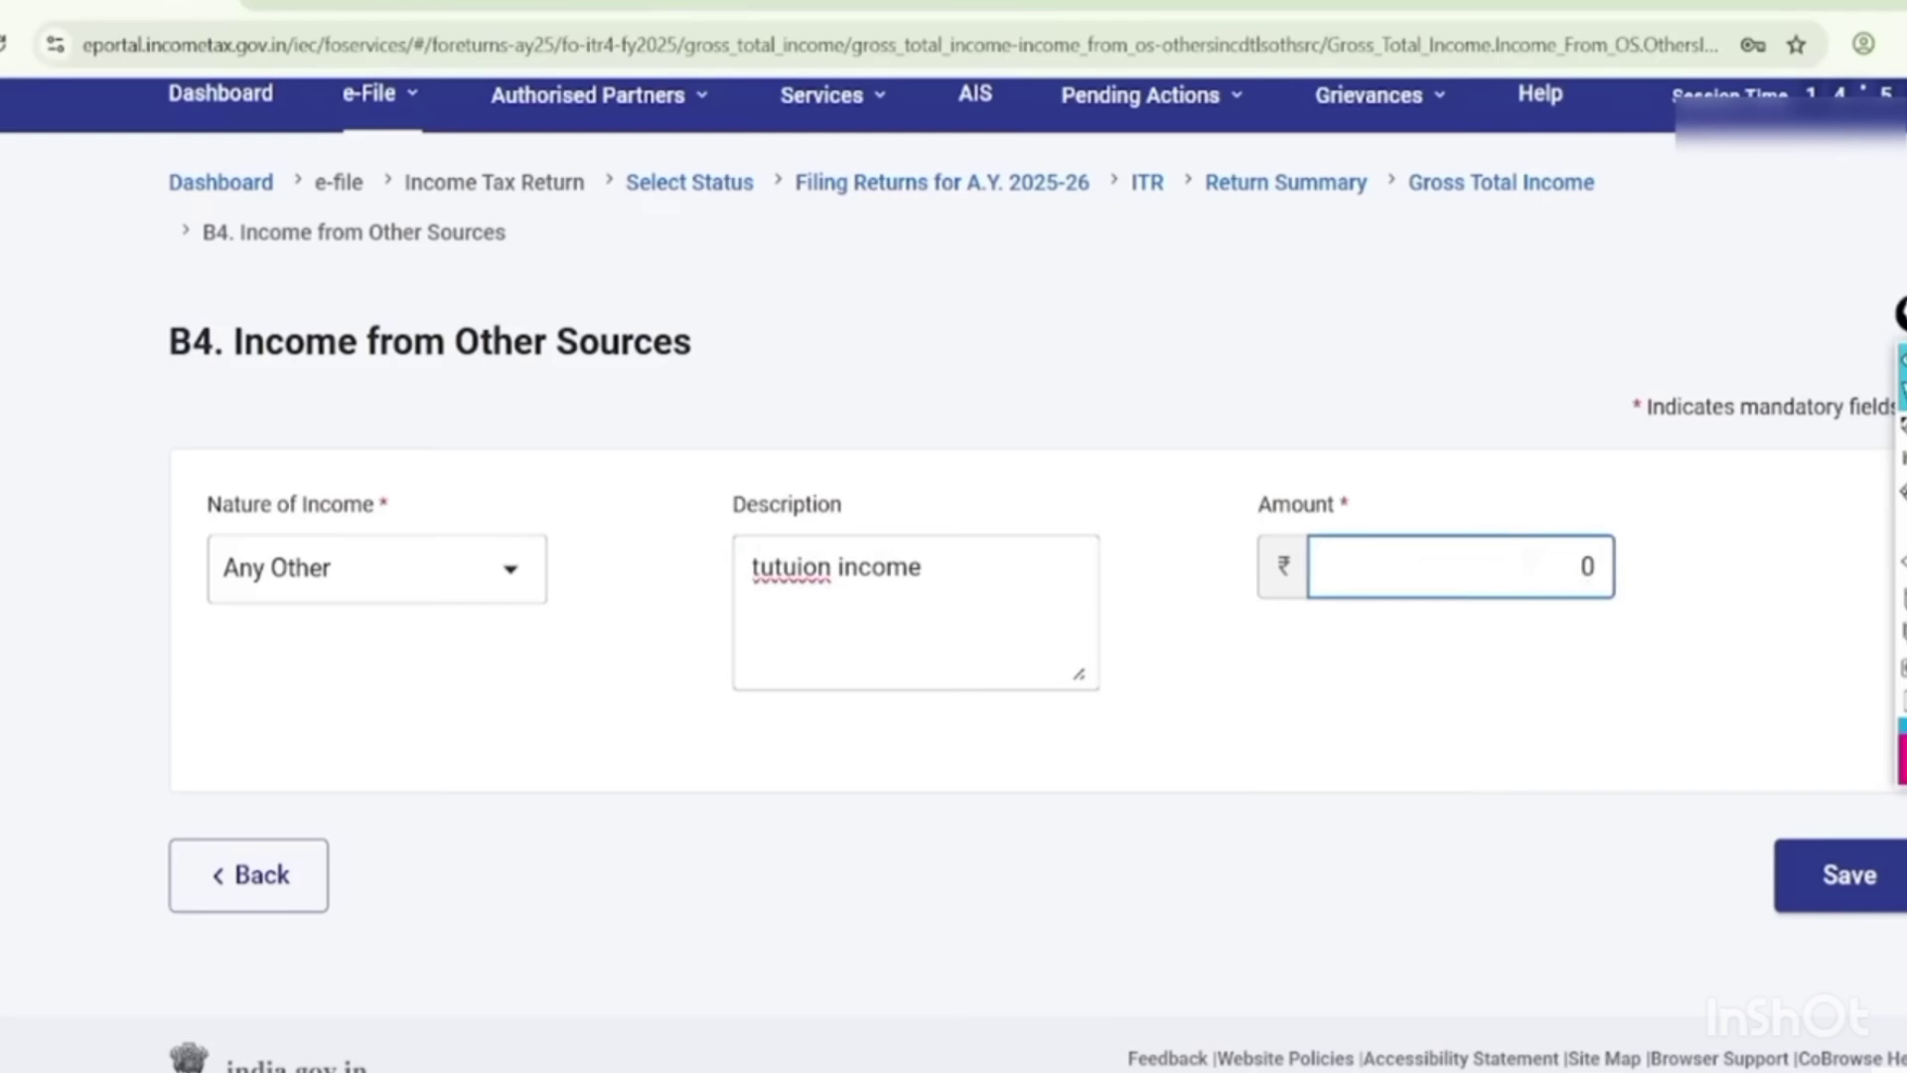
pyautogui.write('200000')
pyautogui.click(1426, 796)
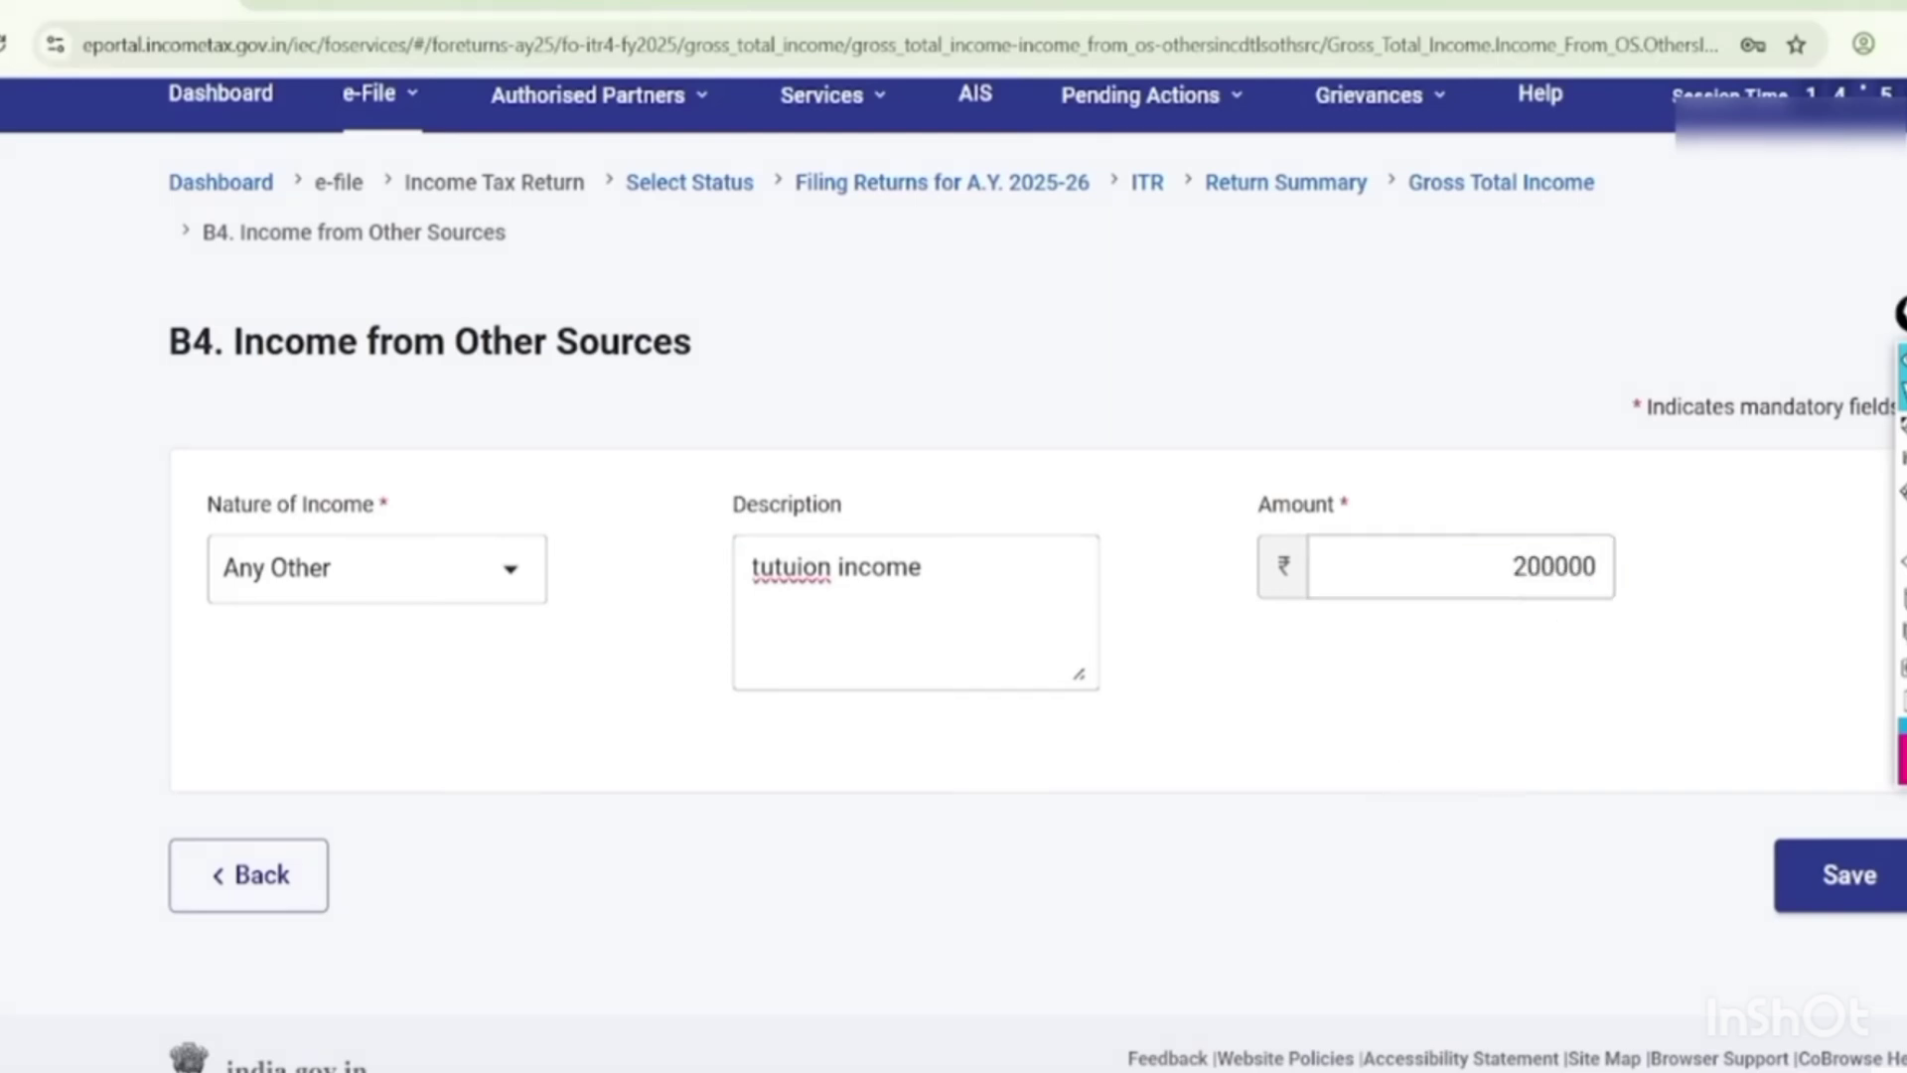
pyautogui.click(1838, 874)
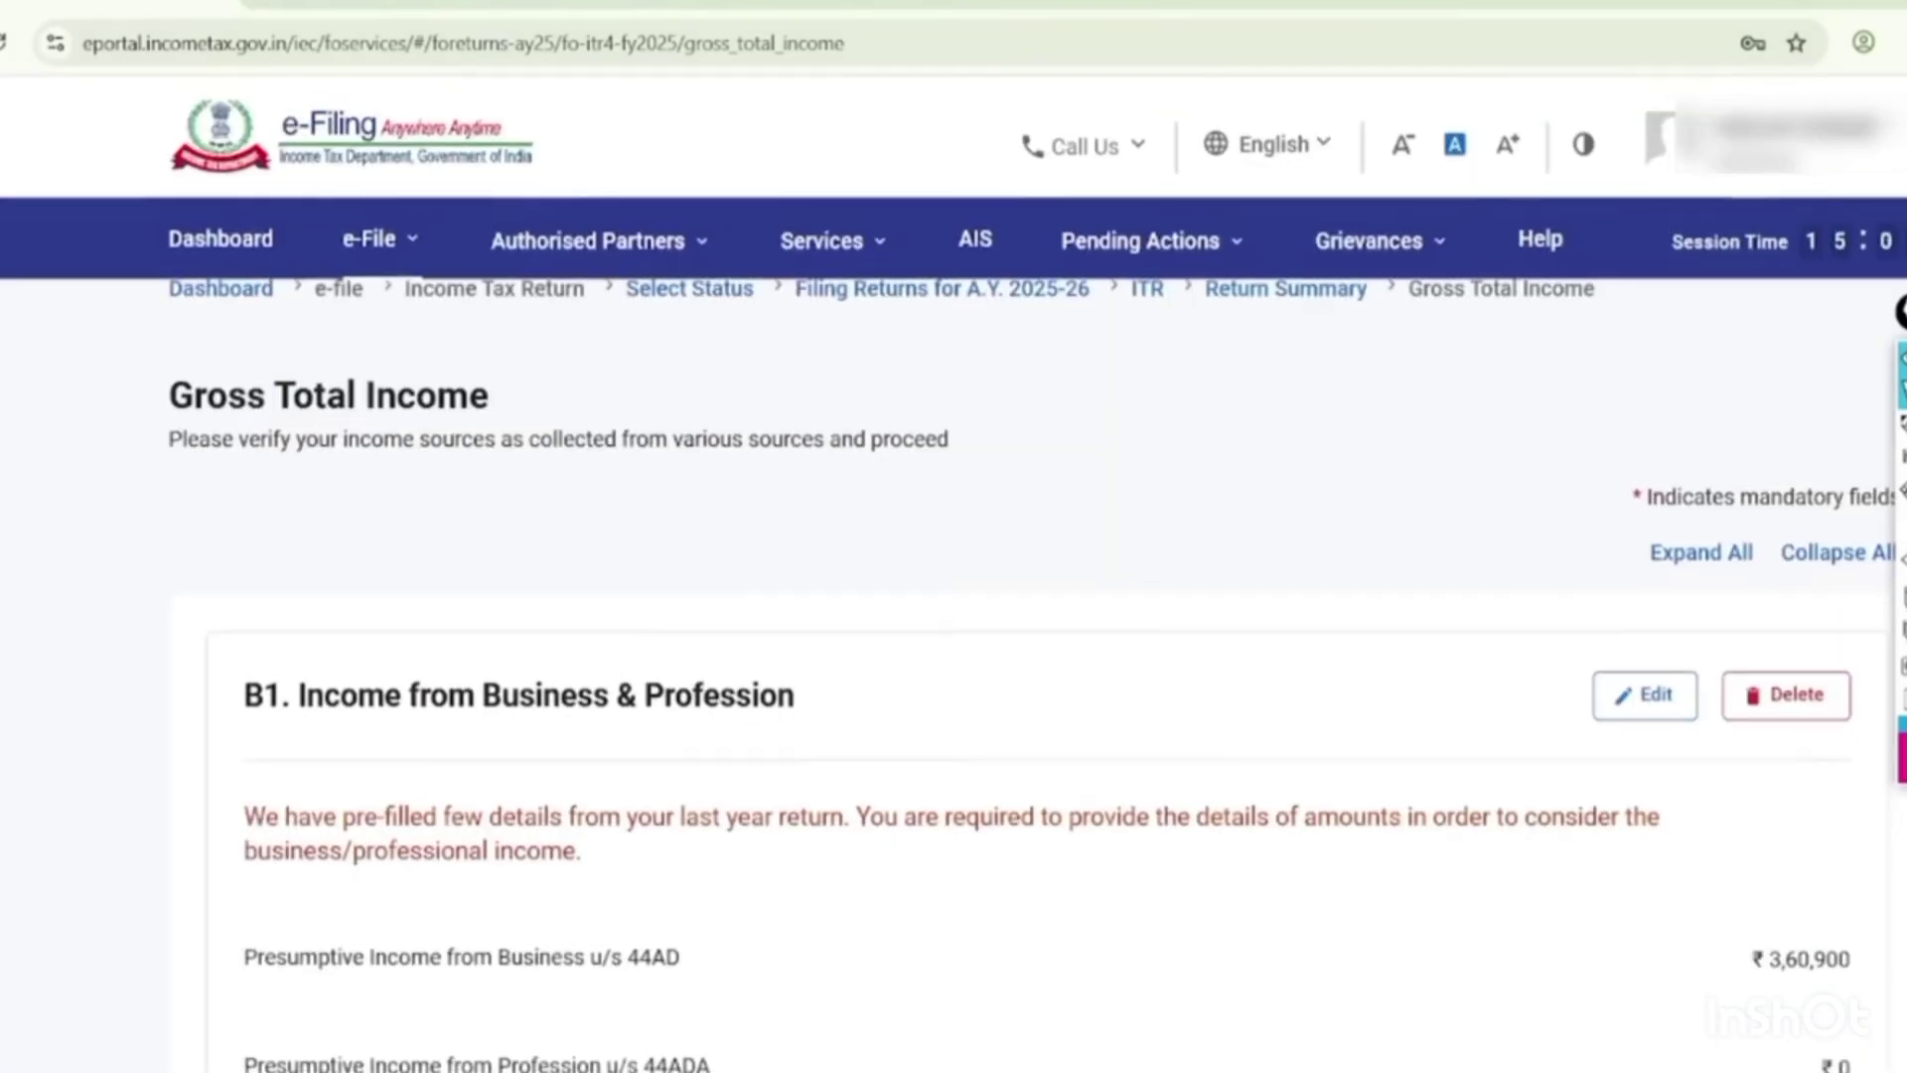
# Circle the Gross Total Income amount, write "7 LAC = 0" beside it, clear the marks, and confirm the section.
pyautogui.scroll(-7, 953, 596)
pyautogui.scroll(-10, 953, 596)
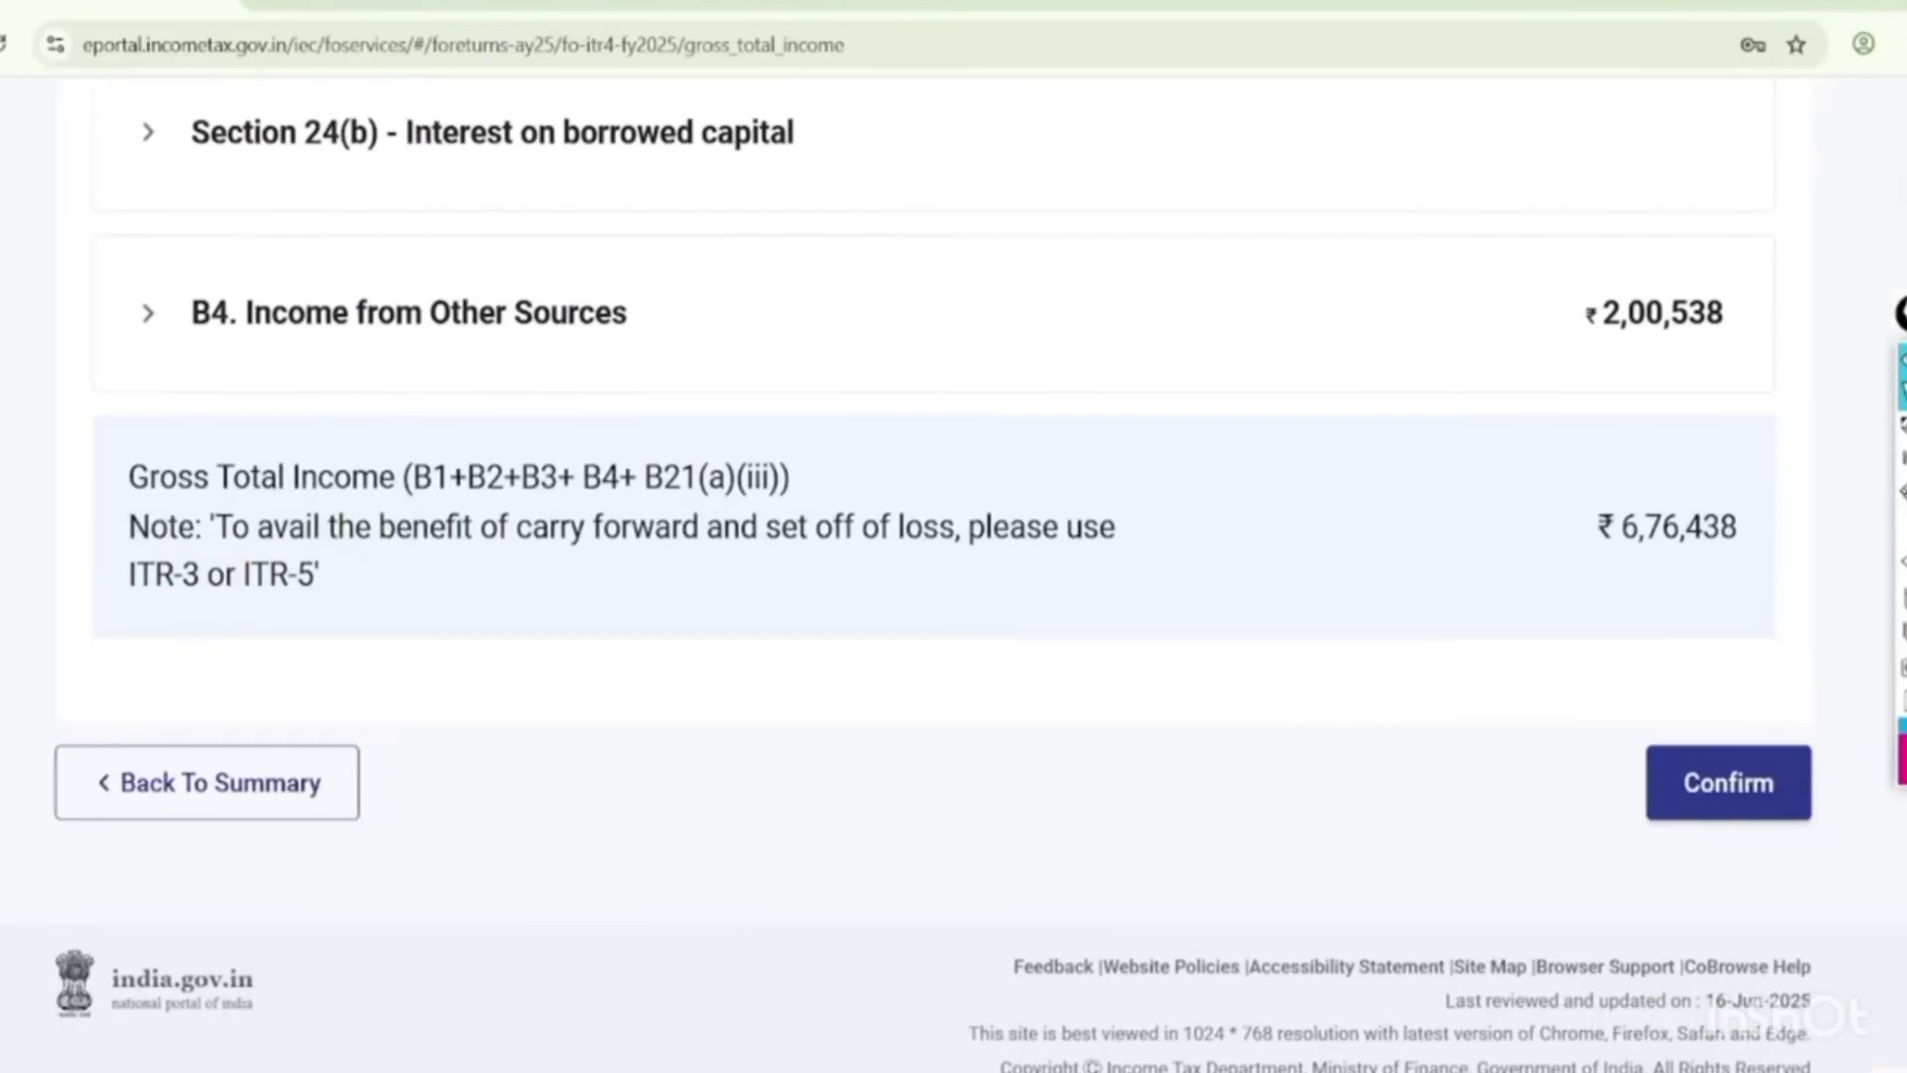
pyautogui.moveTo(1740, 481)
pyautogui.mouseDown()
pyautogui.moveTo(1693, 441)
pyautogui.moveTo(1813, 541)
pyautogui.moveTo(1581, 449)
pyautogui.mouseUp()
pyautogui.moveTo(1197, 352)
pyautogui.mouseDown()
pyautogui.moveTo(1247, 340)
pyautogui.moveTo(1285, 366)
pyautogui.moveTo(1423, 288)
pyautogui.mouseUp()
pyautogui.moveTo(1234, 447); pyautogui.dragTo(1398, 333)
pyautogui.moveTo(1251, 465); pyautogui.dragTo(1391, 365)
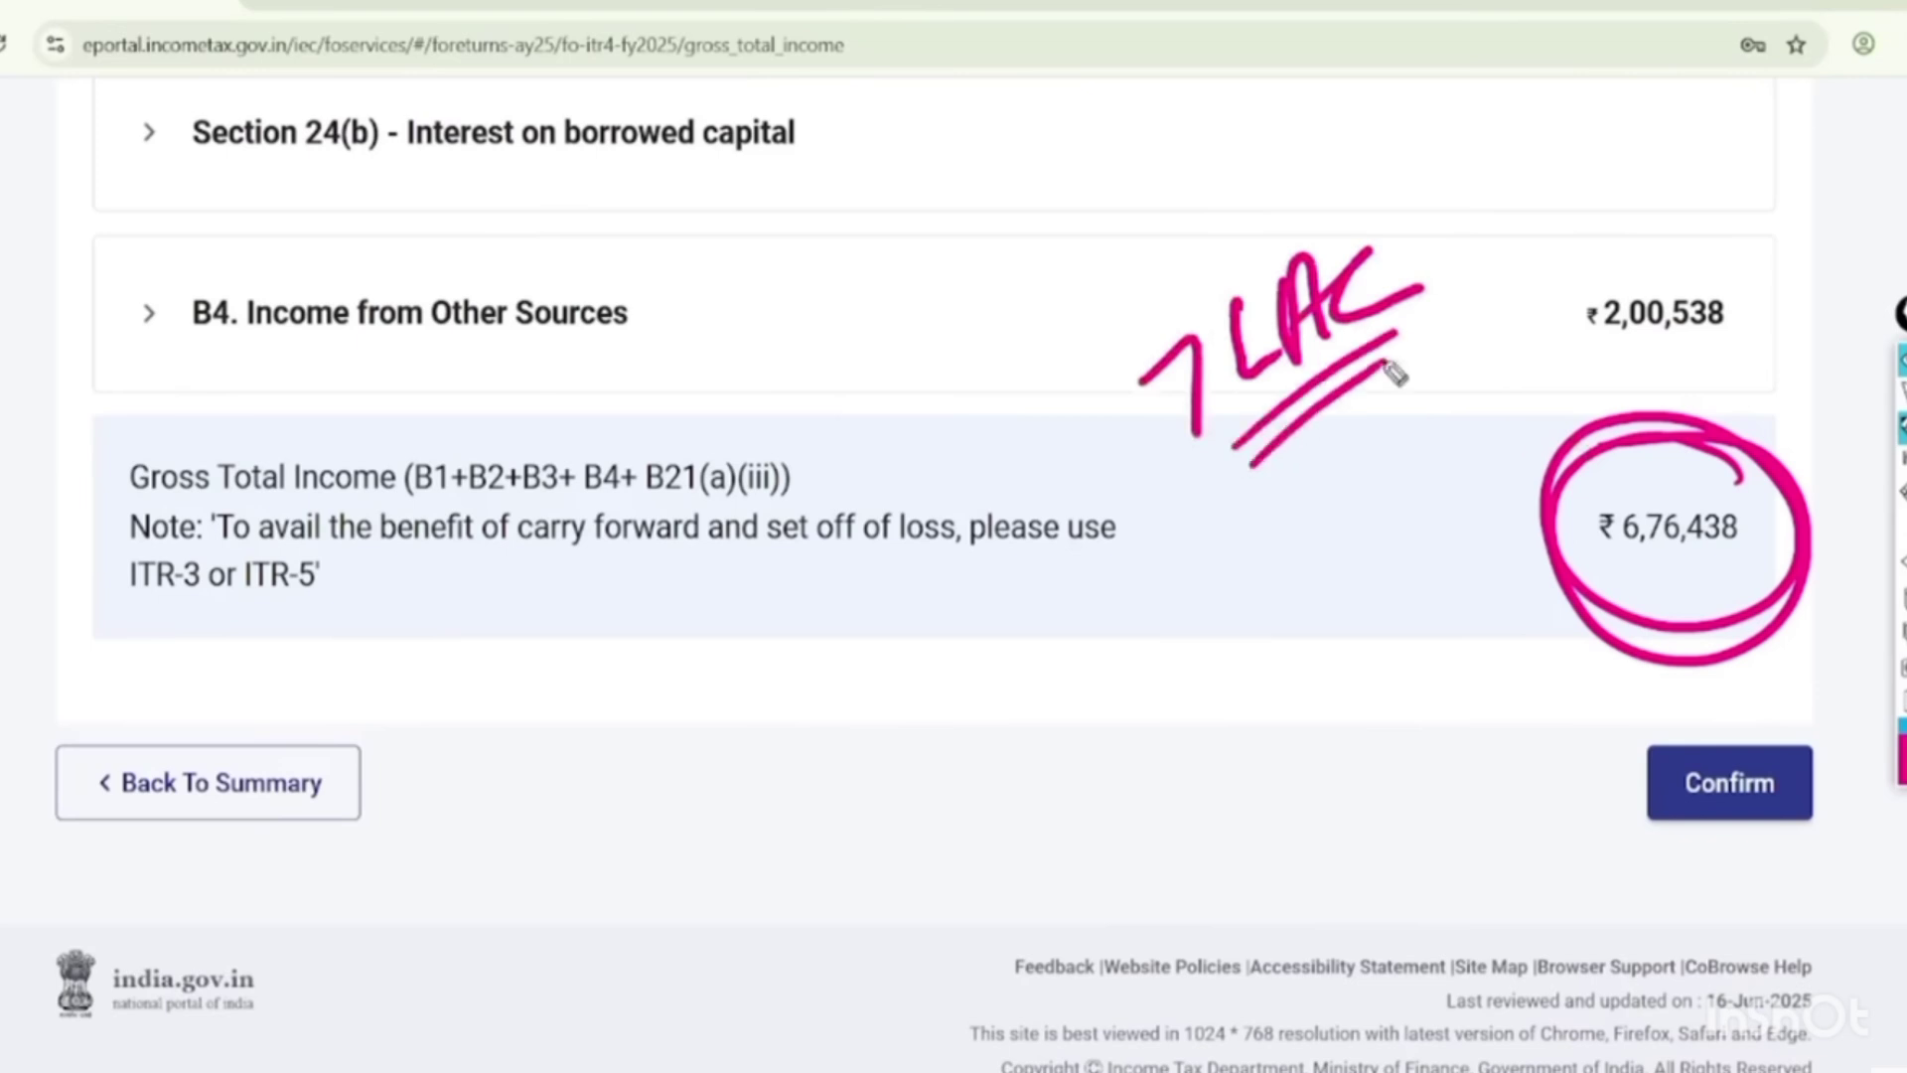
pyautogui.moveTo(1466, 253); pyautogui.dragTo(1515, 221)
pyautogui.moveTo(1550, 157); pyautogui.dragTo(1562, 171)
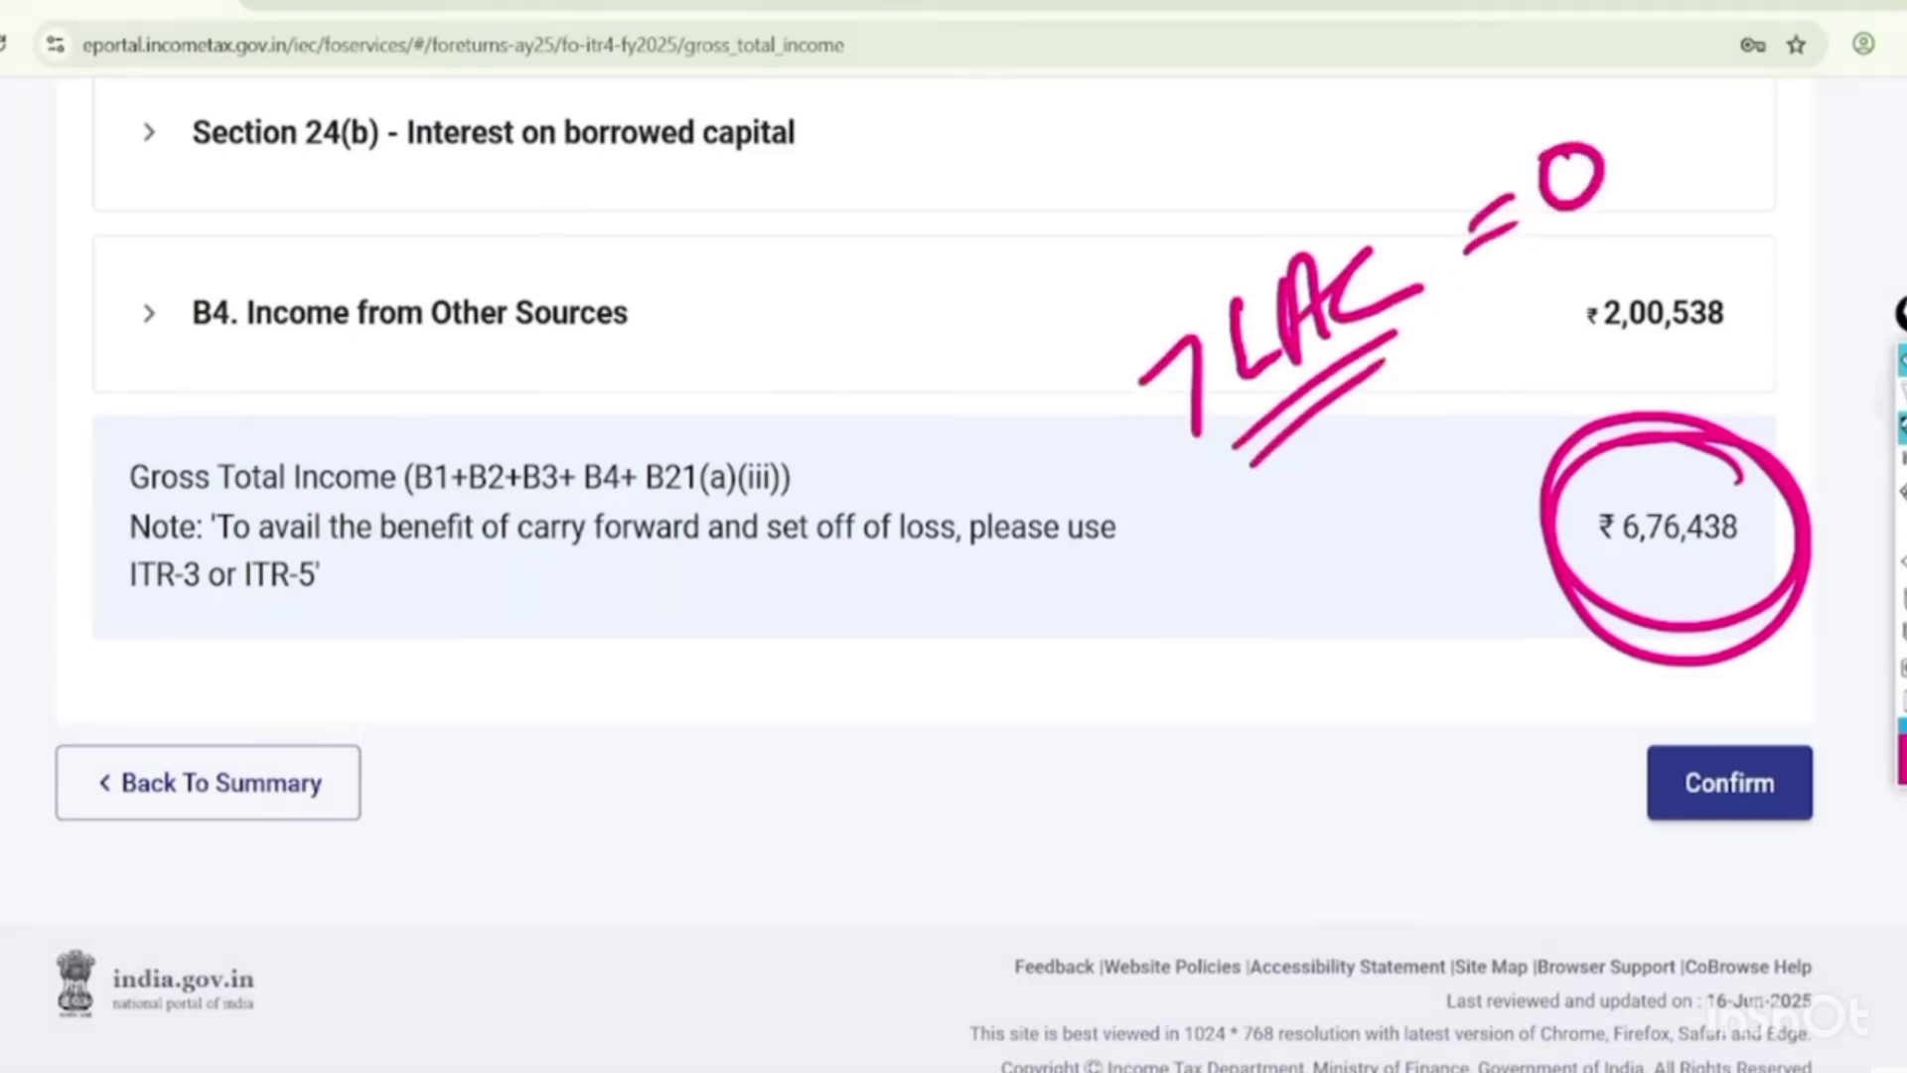
pyautogui.press('Escape')
pyautogui.click(1728, 783)
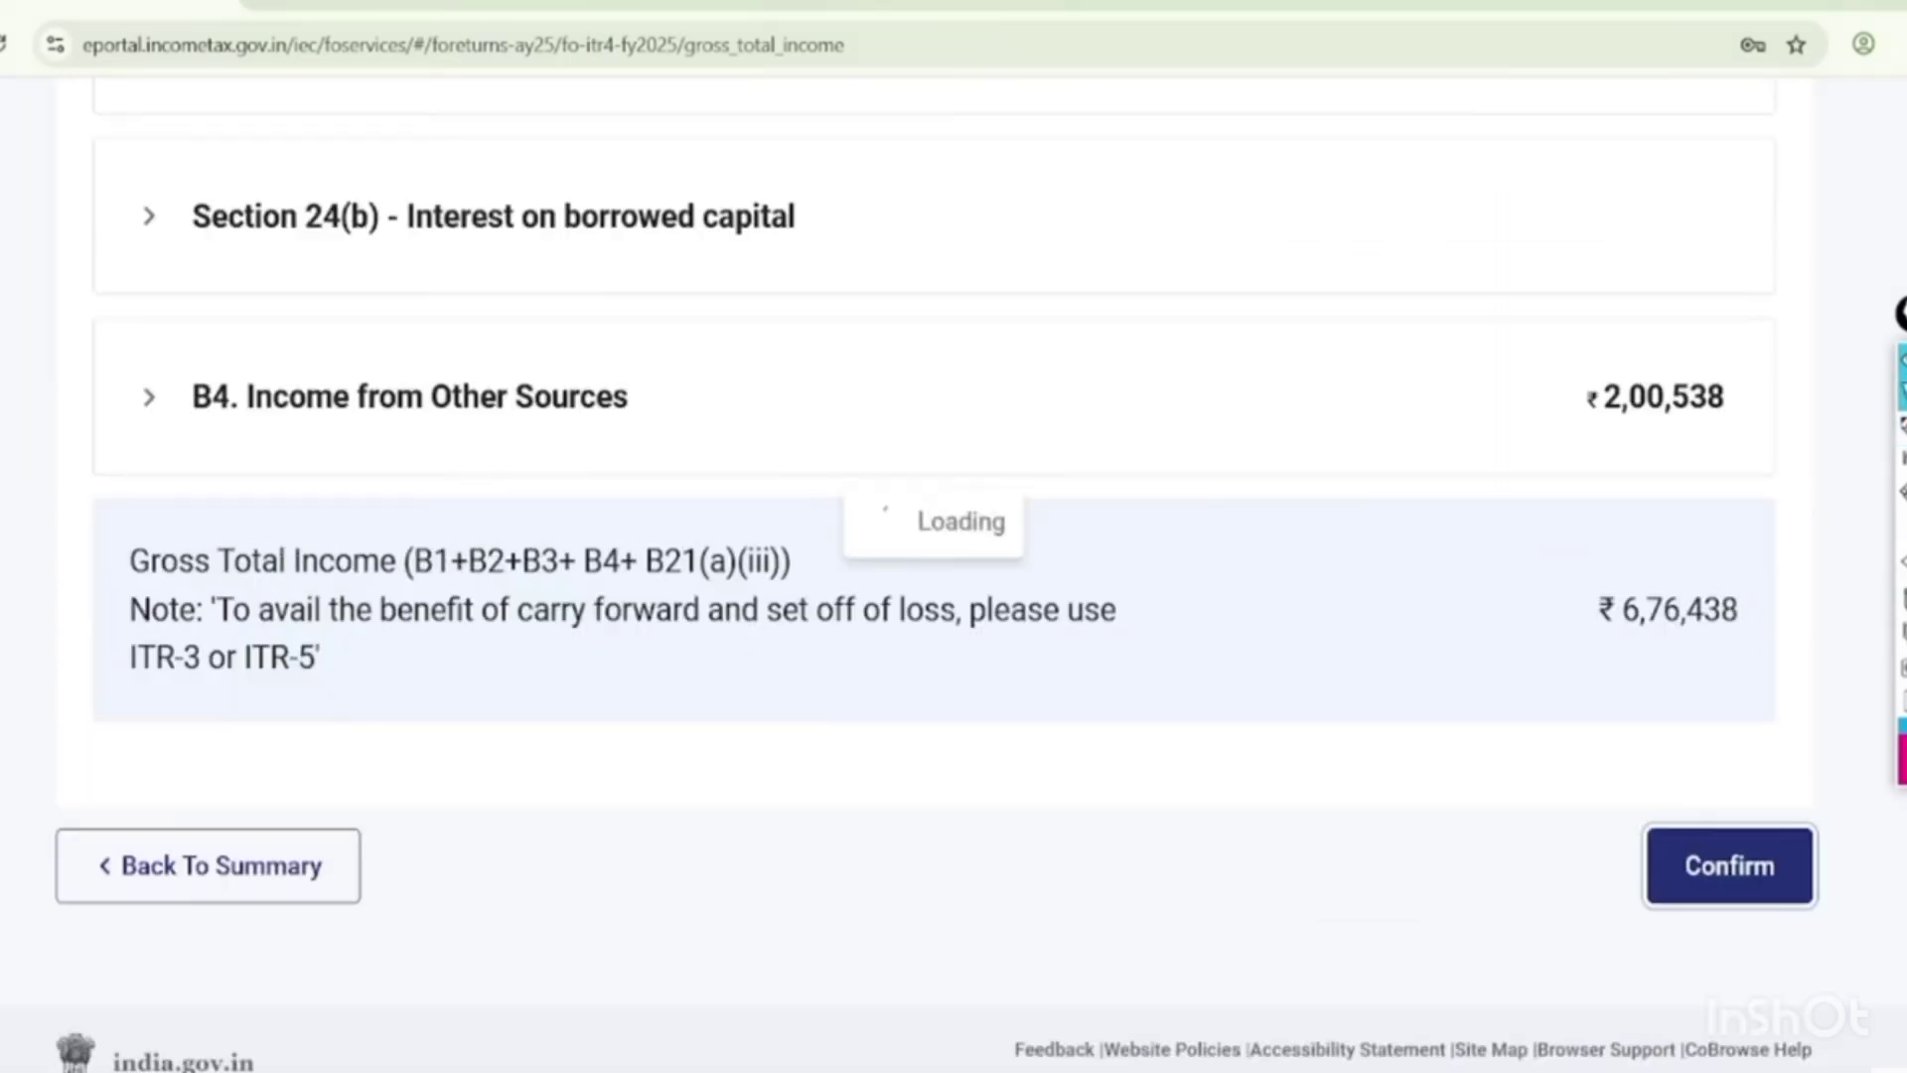
# Circle the Disclosure Exempt Income schedule in the return summary, clear the mark, and open the schedule.
pyautogui.scroll(3, 954, 596)
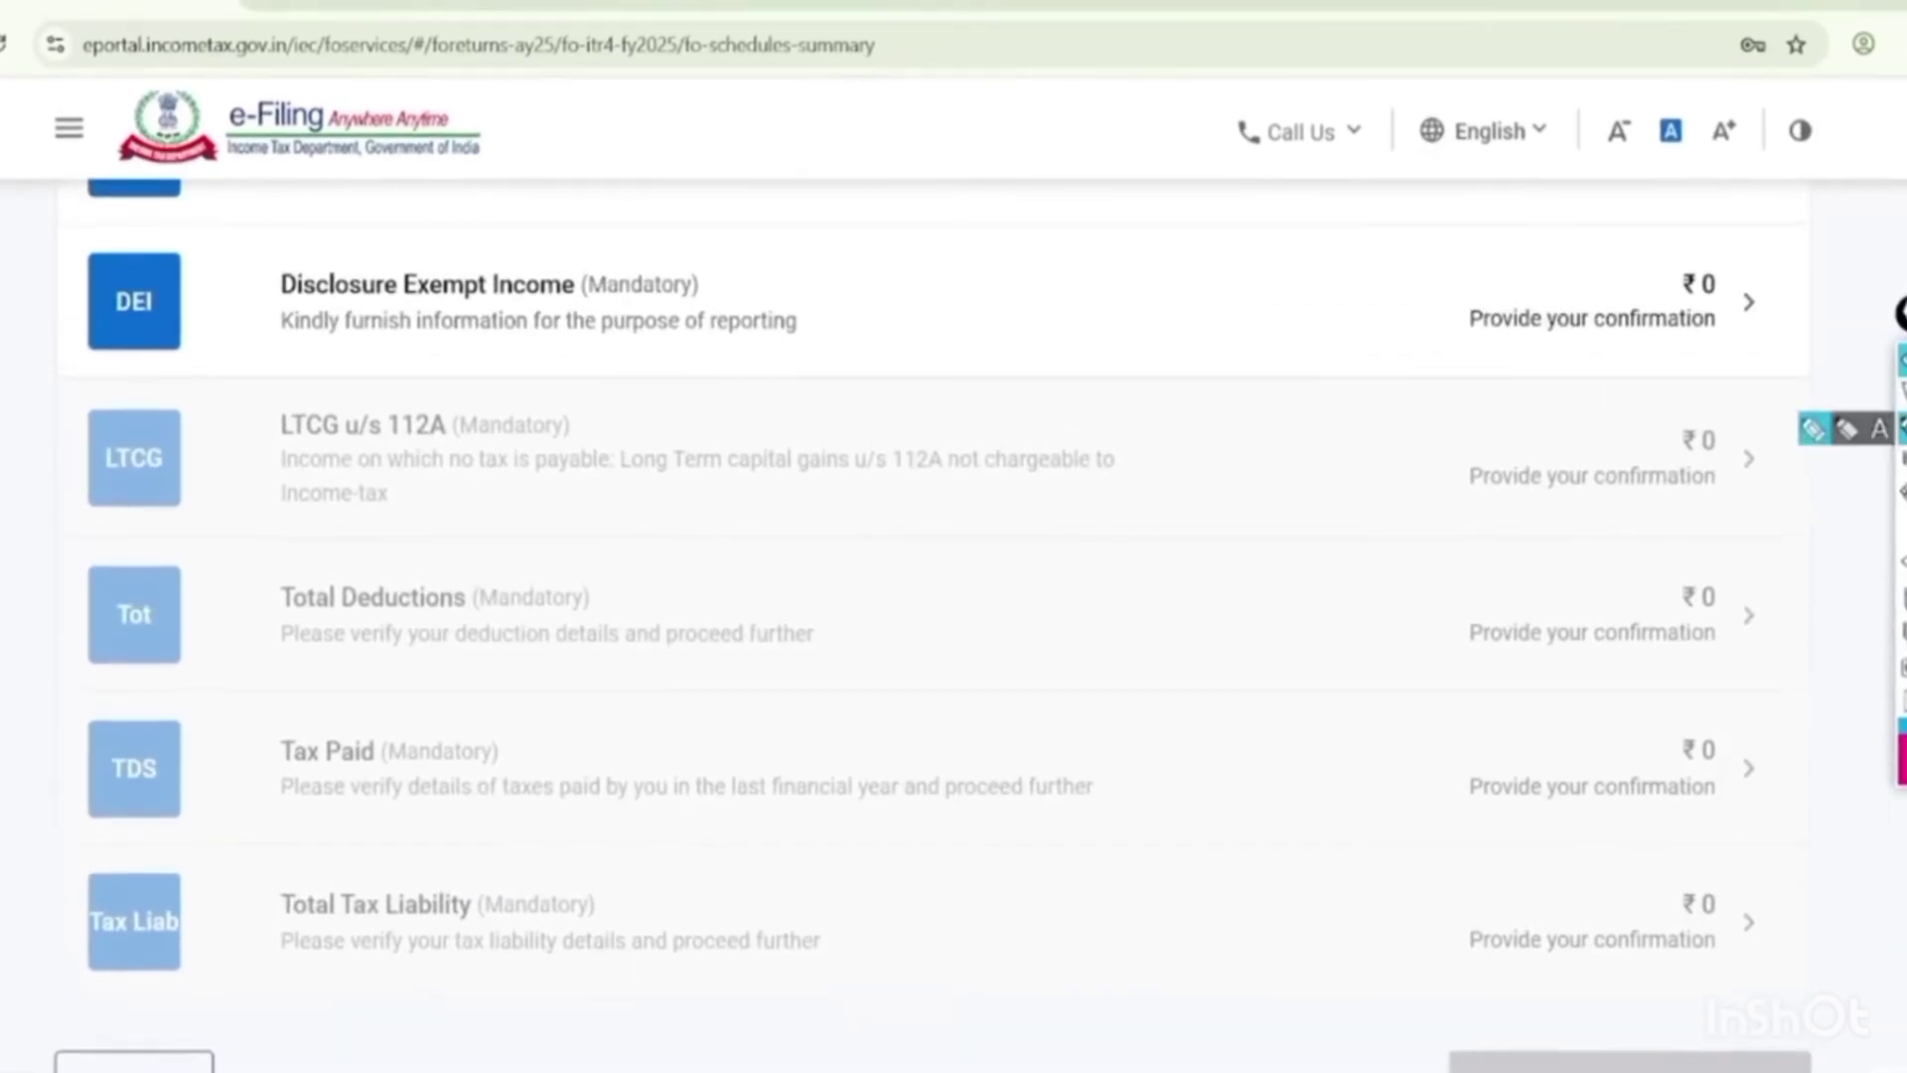
pyautogui.moveTo(780, 231)
pyautogui.mouseDown()
pyautogui.moveTo(702, 193)
pyautogui.moveTo(354, 395)
pyautogui.moveTo(711, 170)
pyautogui.moveTo(674, 183)
pyautogui.mouseUp()
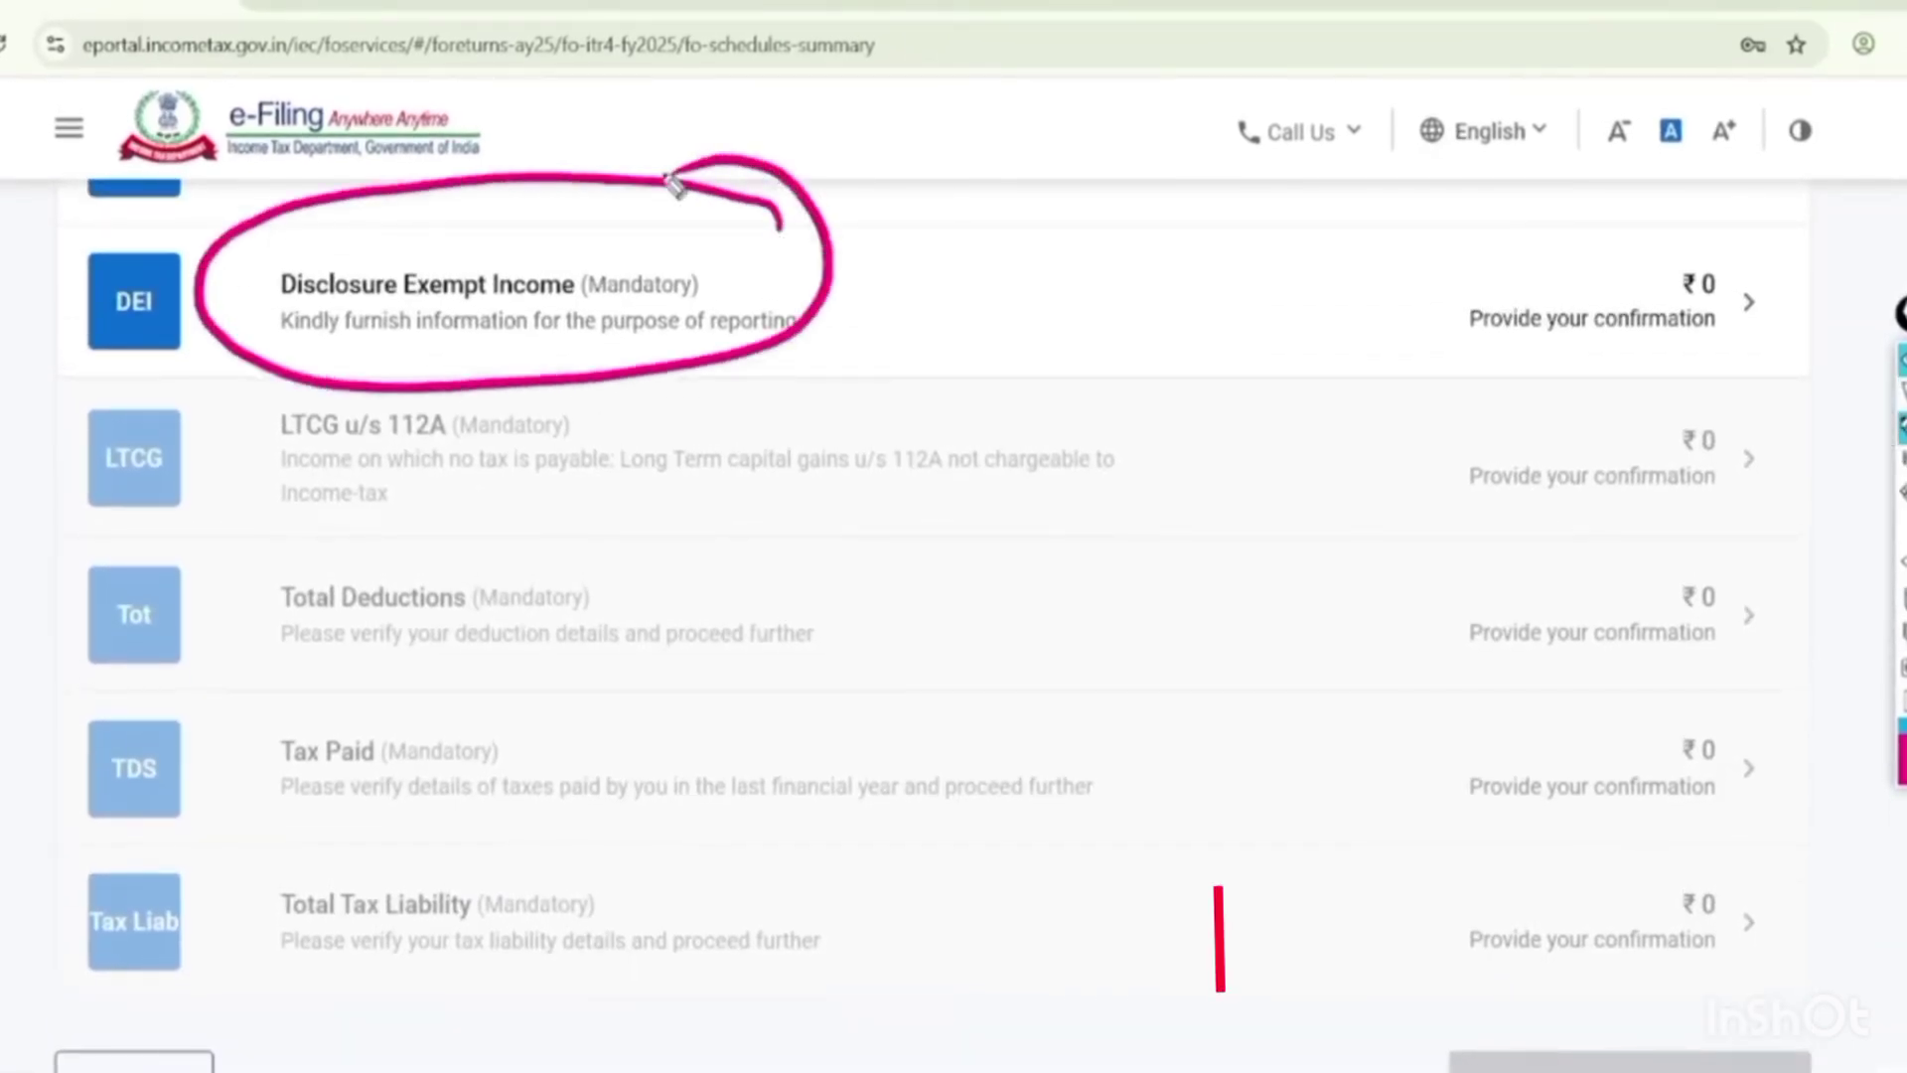
pyautogui.press('Escape')
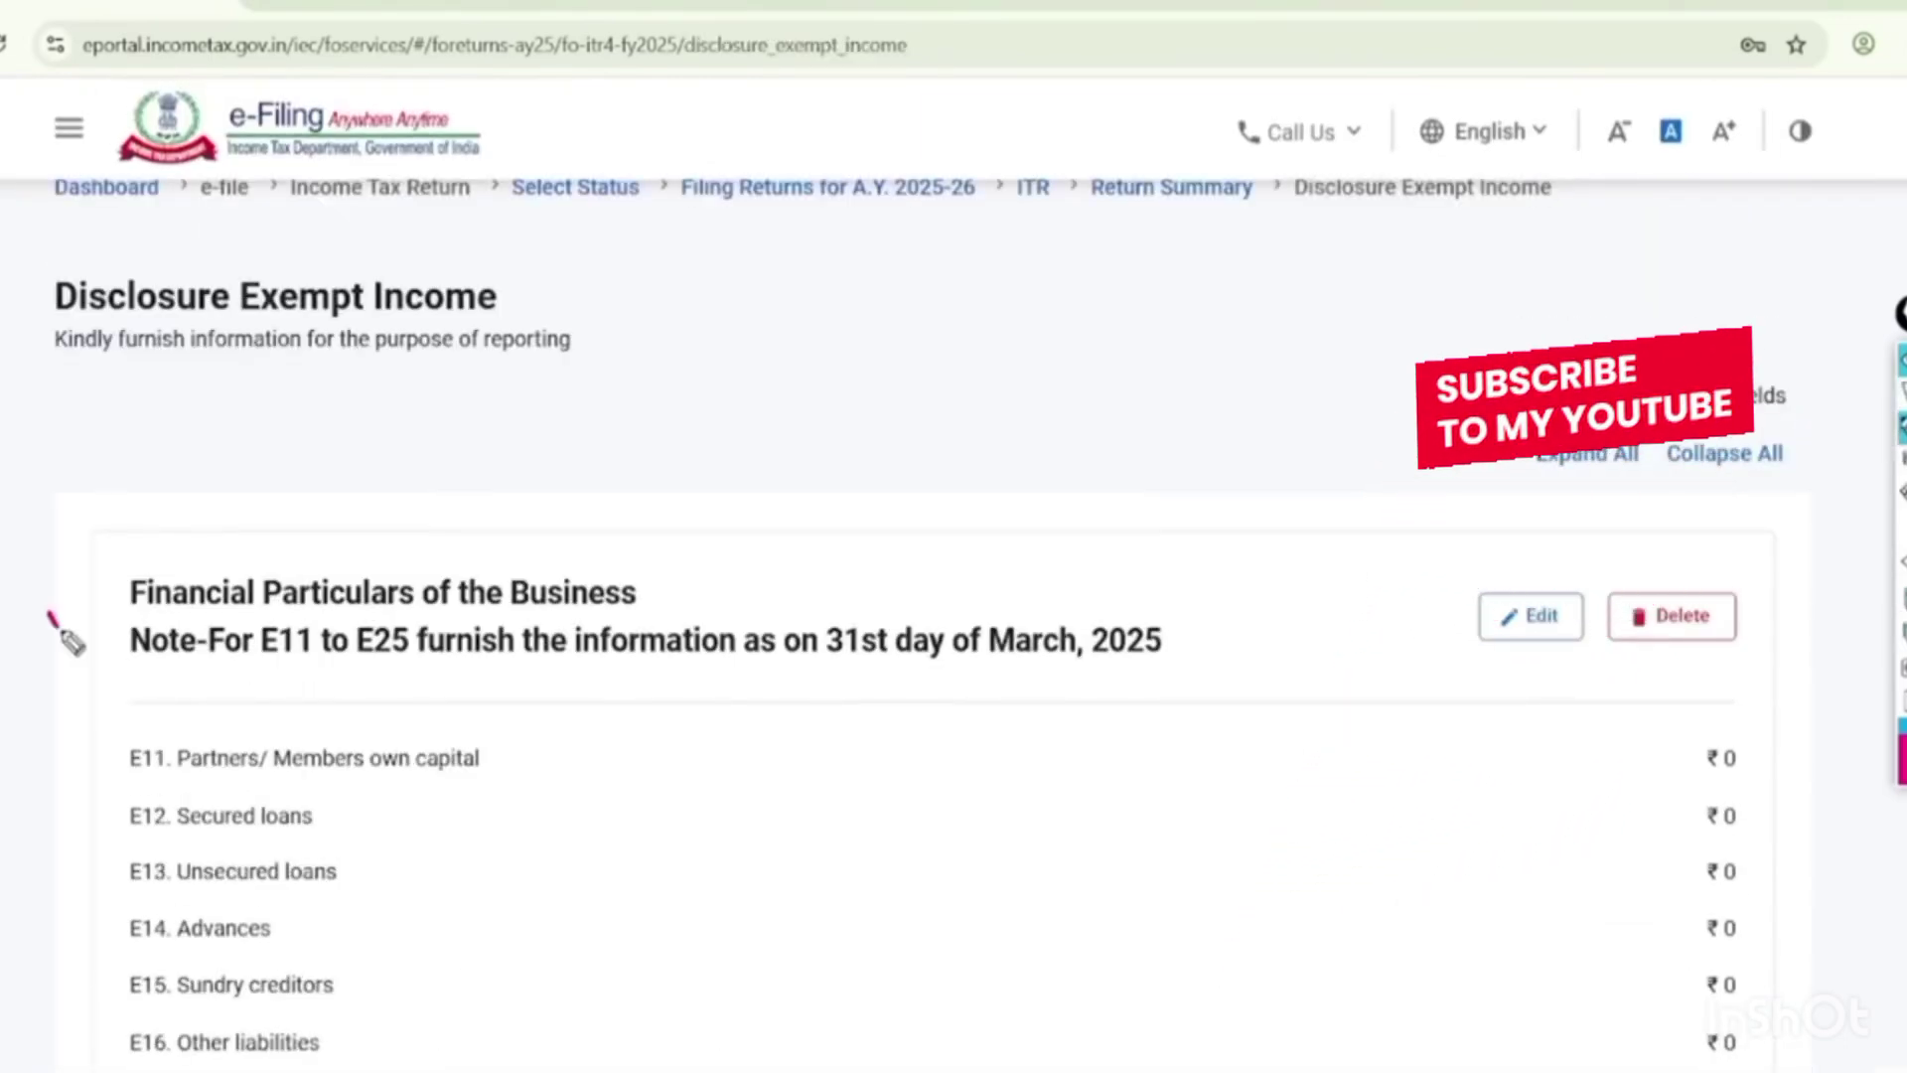
# Mark the Financial Particulars of the Business heading and its Edit option, and clear the marks.
pyautogui.moveTo(54, 621)
pyautogui.mouseDown()
pyautogui.moveTo(492, 621)
pyautogui.moveTo(675, 524)
pyautogui.moveTo(99, 598)
pyautogui.moveTo(96, 661)
pyautogui.mouseUp()
pyautogui.moveTo(27, 558); pyautogui.dragTo(15, 435)
pyautogui.moveTo(1598, 537)
pyautogui.mouseDown()
pyautogui.moveTo(1613, 577)
pyautogui.moveTo(1458, 510)
pyautogui.mouseUp()
pyautogui.click(1901, 392)
pyautogui.click(1901, 596)
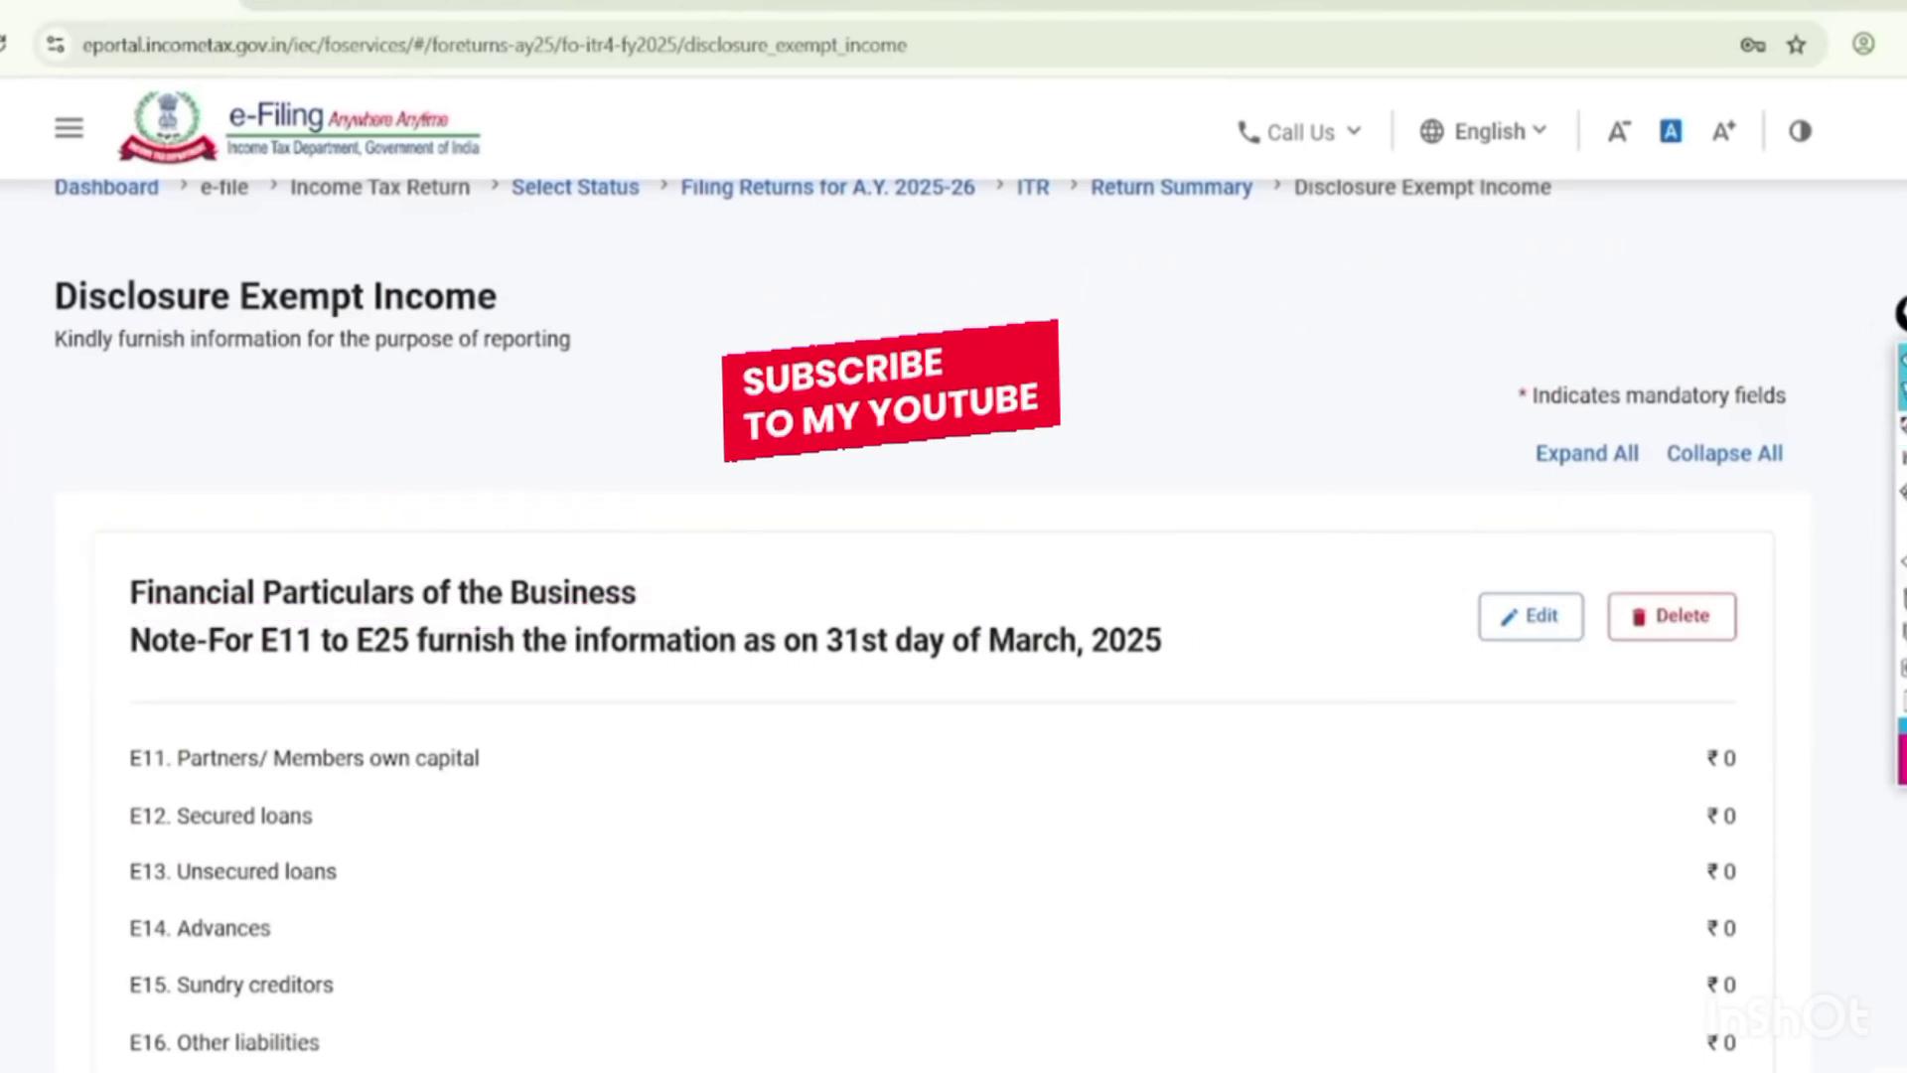
# Open the Financial Particulars of the Business for editing and mark the Total capital and liabilities and Total assets rows.
pyautogui.click(1530, 616)
pyautogui.scroll(-4, 953, 596)
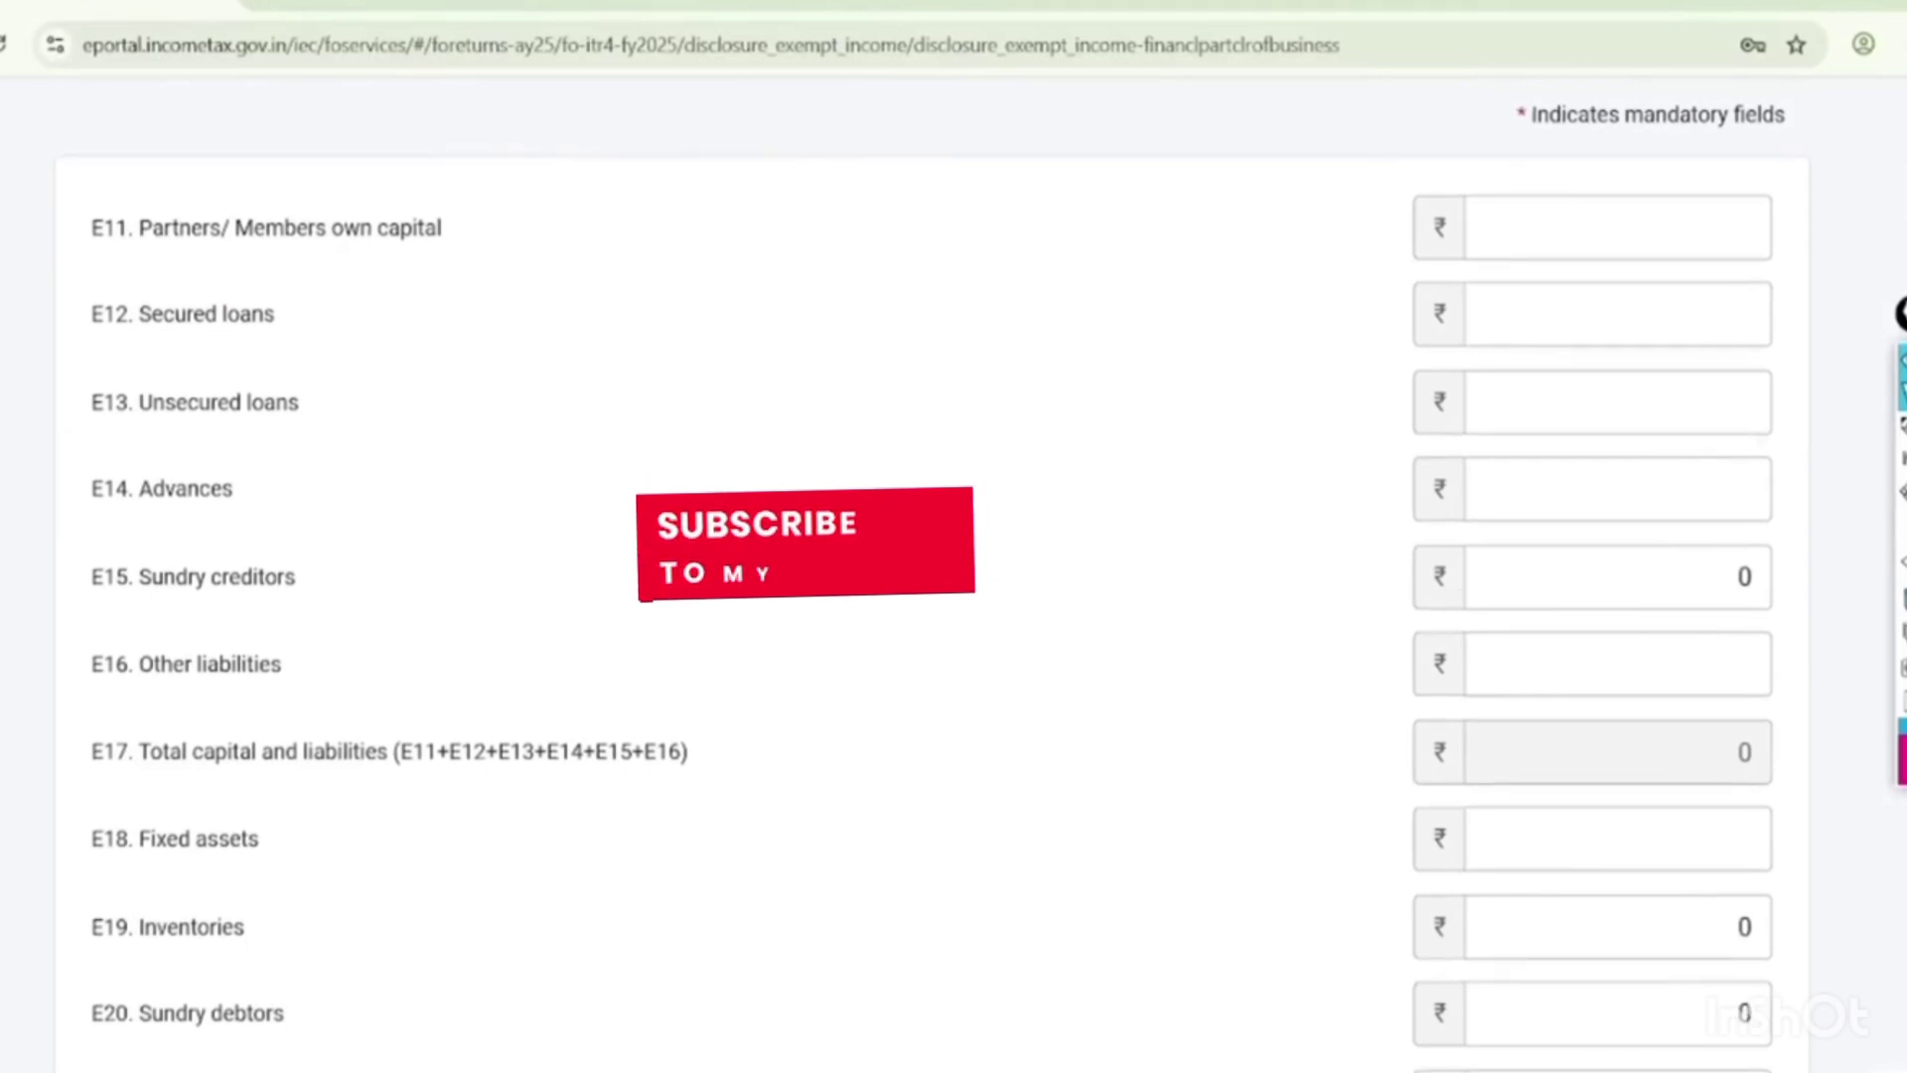
pyautogui.scroll(-4, 954, 596)
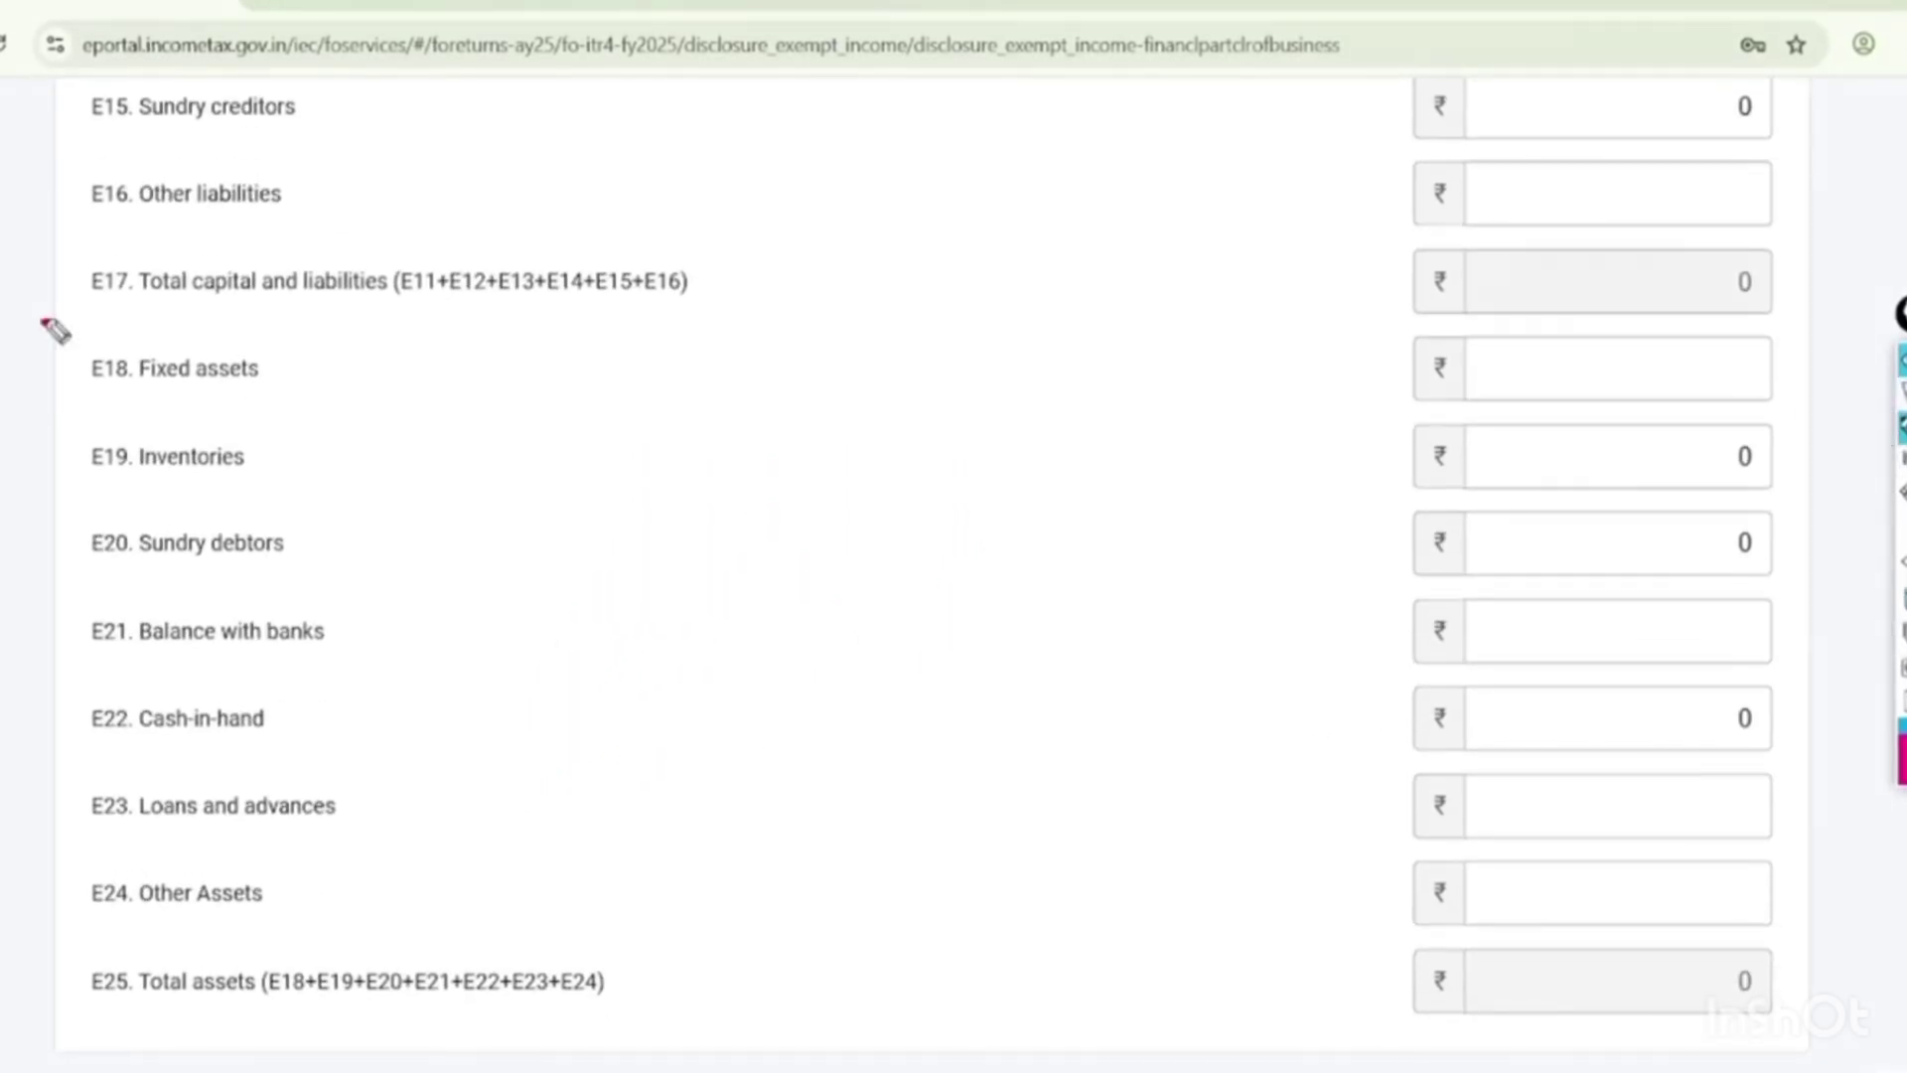
pyautogui.moveTo(55, 327)
pyautogui.mouseDown()
pyautogui.moveTo(681, 328)
pyautogui.moveTo(221, 256)
pyautogui.moveTo(112, 336)
pyautogui.mouseUp()
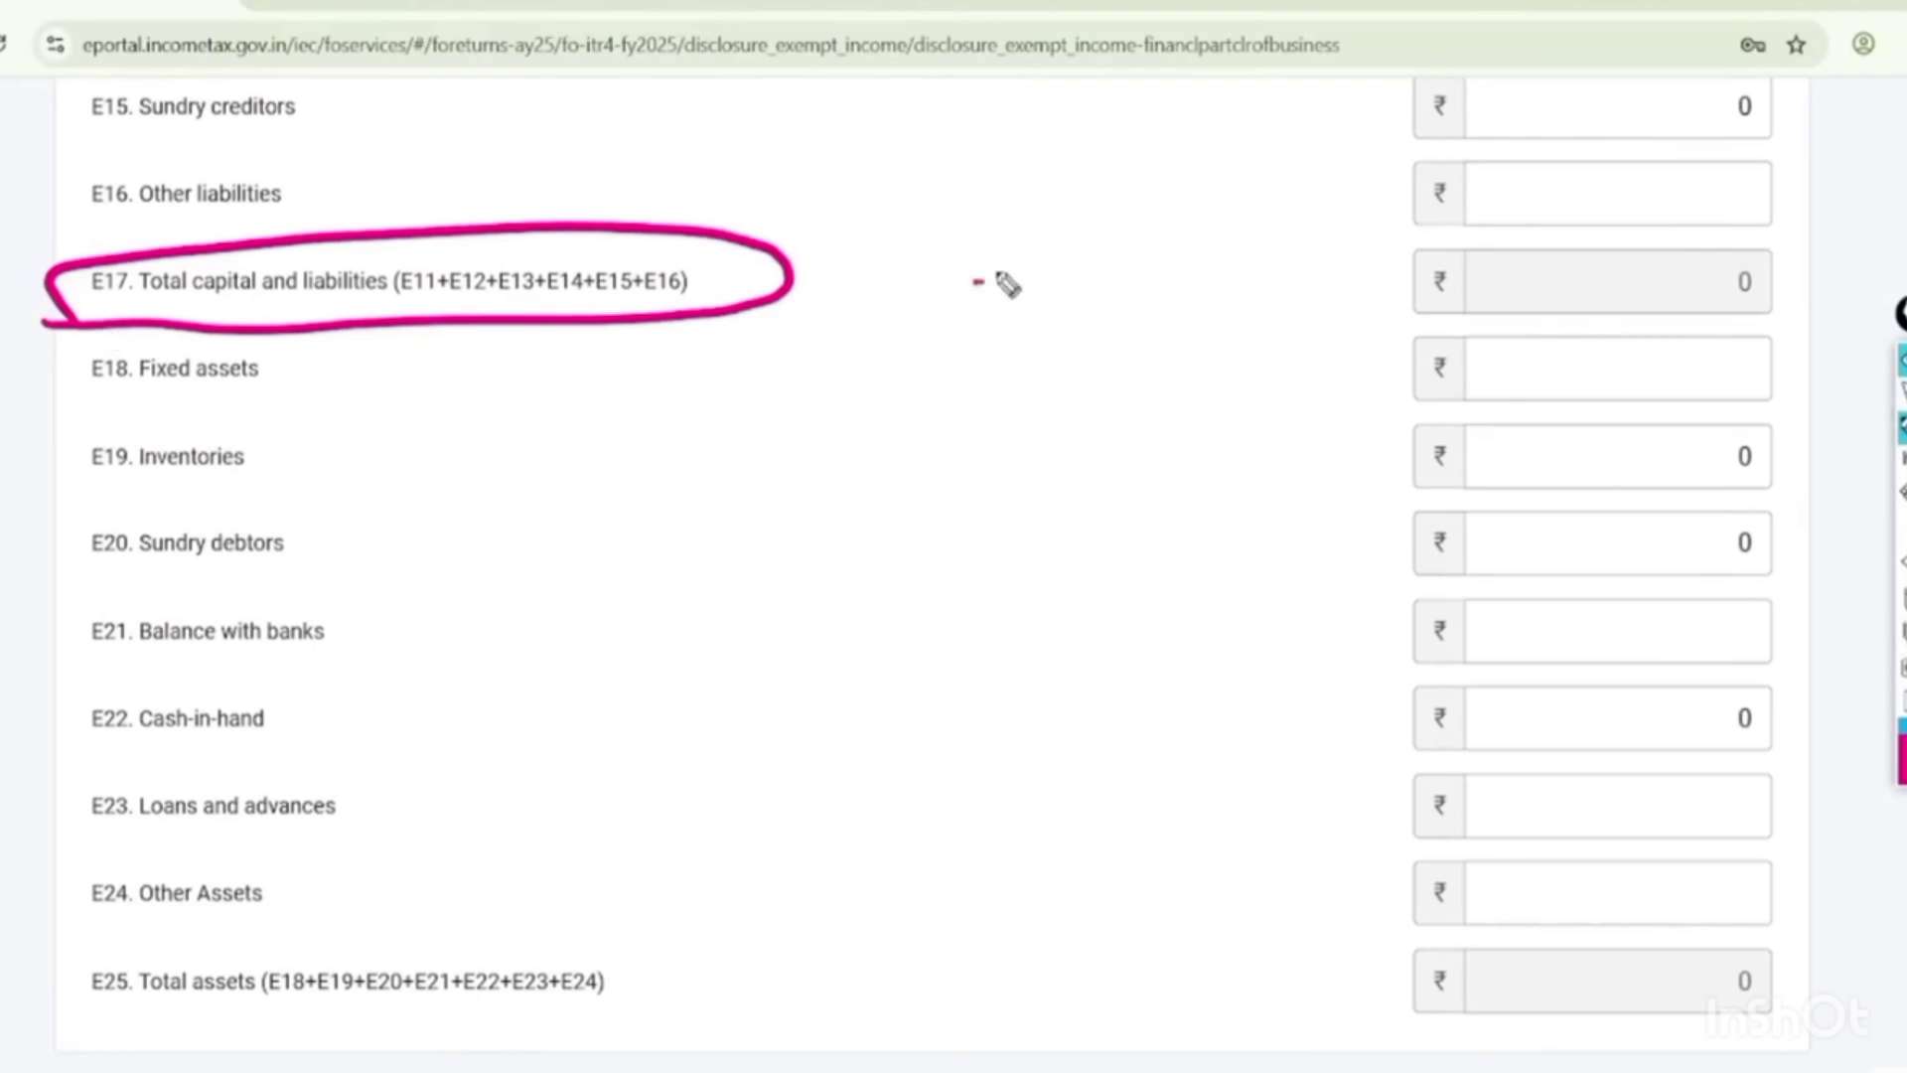
pyautogui.moveTo(979, 283)
pyautogui.mouseDown()
pyautogui.moveTo(1348, 238)
pyautogui.moveTo(1338, 324)
pyautogui.mouseUp()
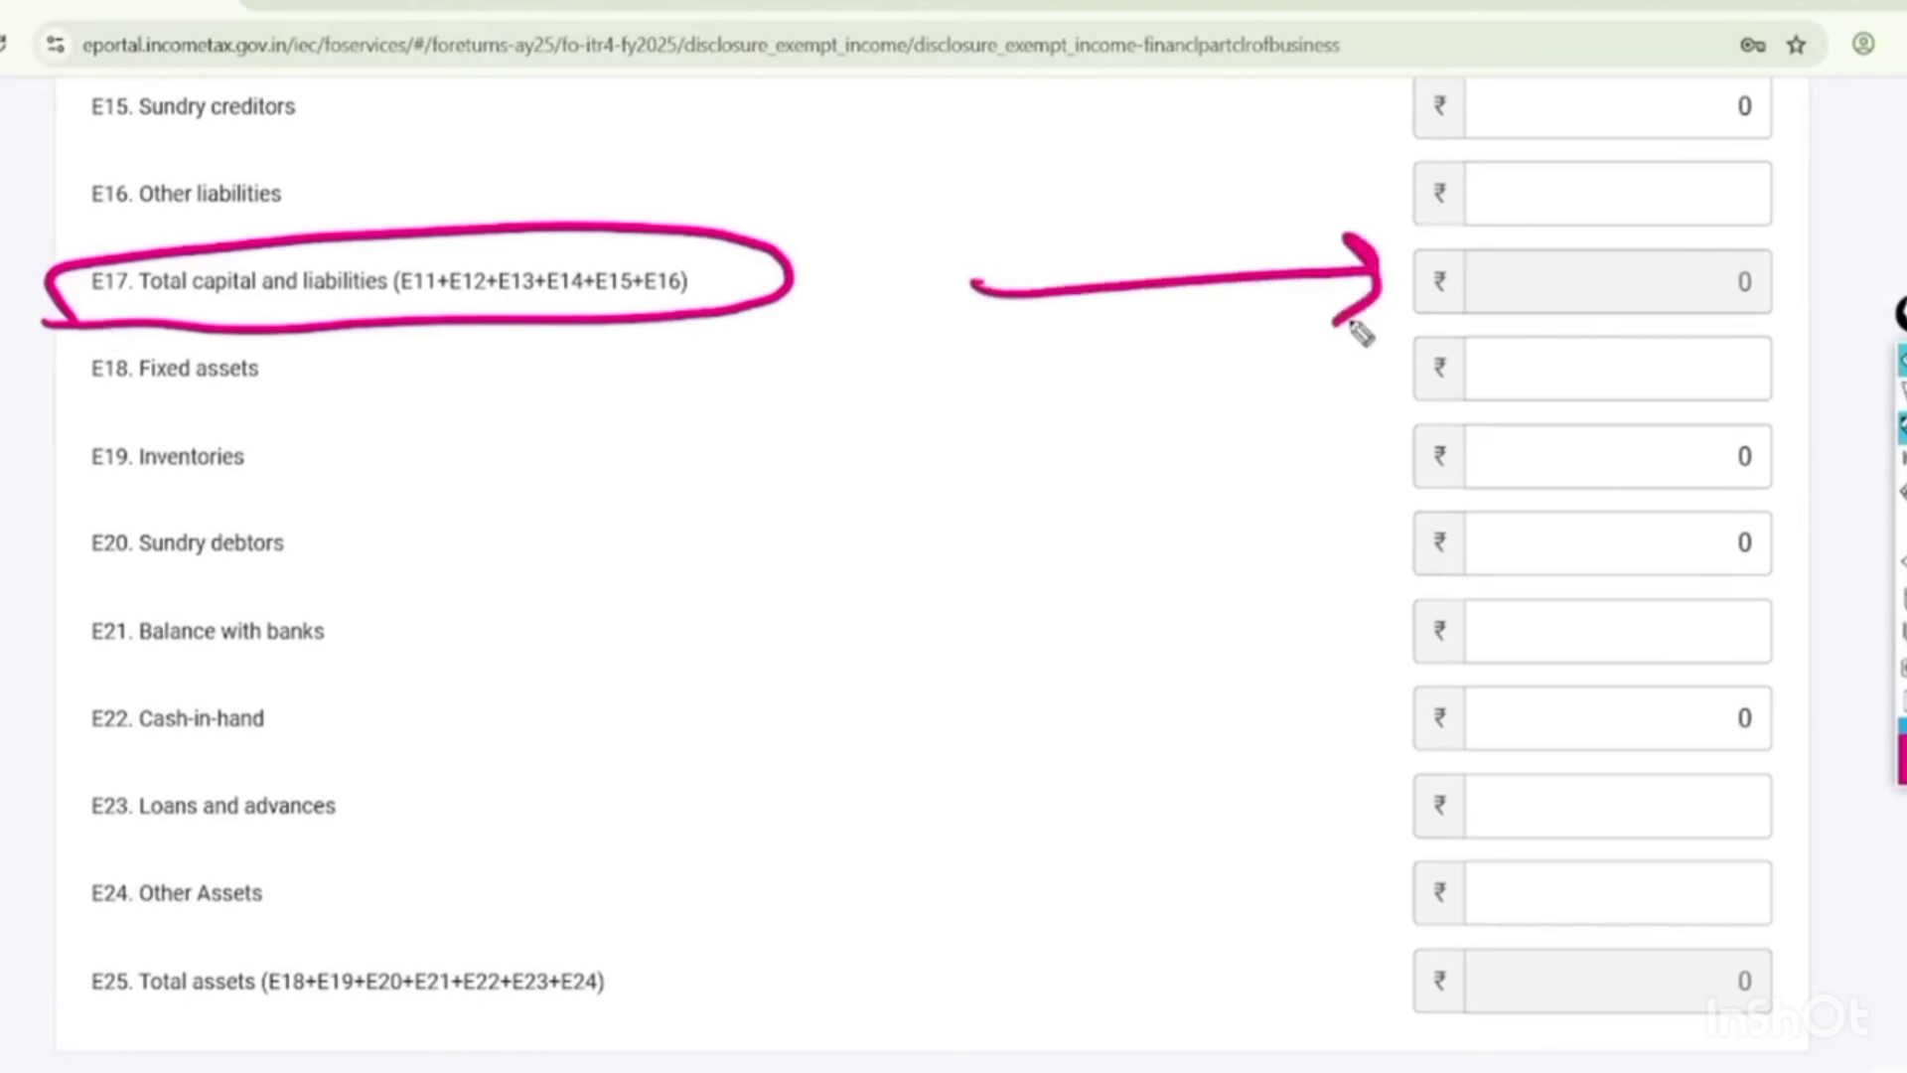
pyautogui.moveTo(357, 935)
pyautogui.mouseDown()
pyautogui.moveTo(223, 1063)
pyautogui.moveTo(262, 948)
pyautogui.mouseUp()
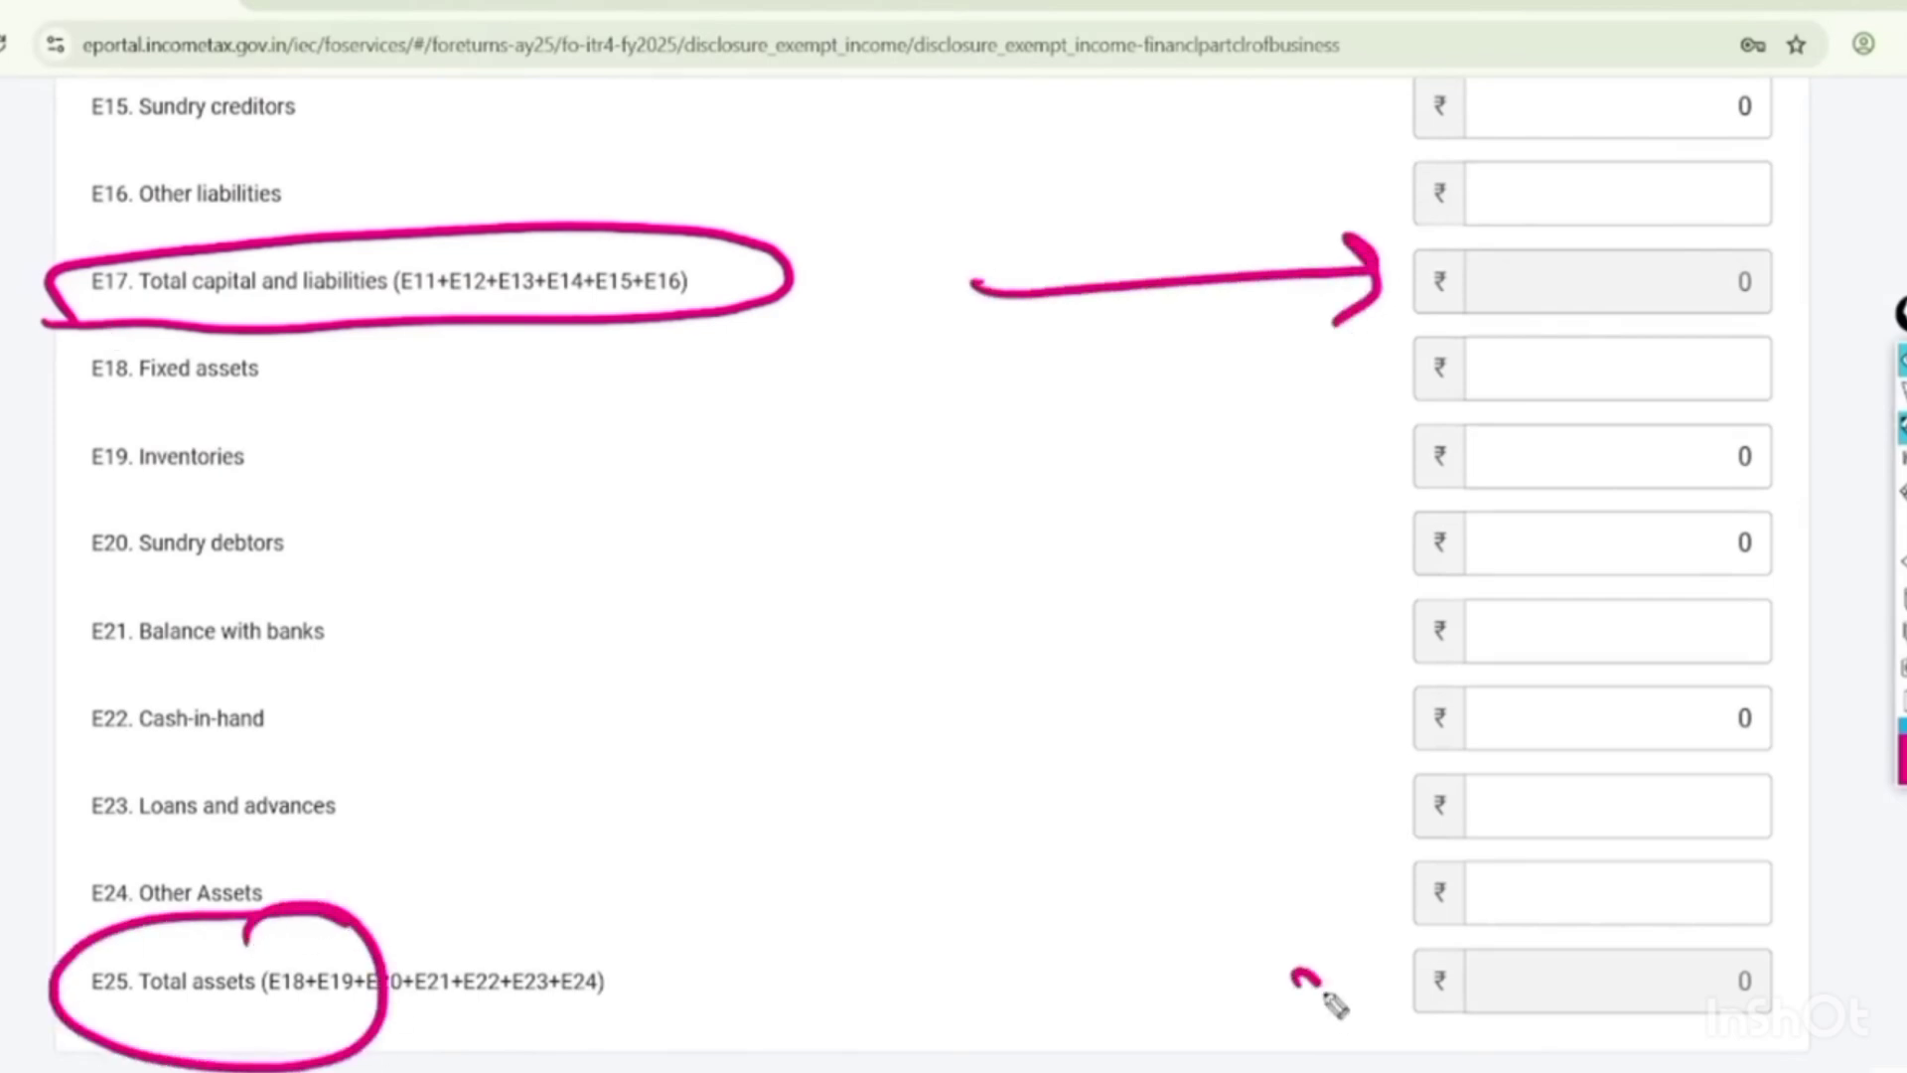
pyautogui.moveTo(1334, 1003); pyautogui.dragTo(1502, 986)
# Mark the asset amount fields from Fixed assets downward, circle both total amounts, and clear the marks.
pyautogui.moveTo(1532, 379); pyautogui.dragTo(1675, 346)
pyautogui.moveTo(1541, 484); pyautogui.dragTo(1693, 423)
pyautogui.moveTo(1568, 561); pyautogui.dragTo(1696, 525)
pyautogui.moveTo(1593, 624); pyautogui.dragTo(1677, 603)
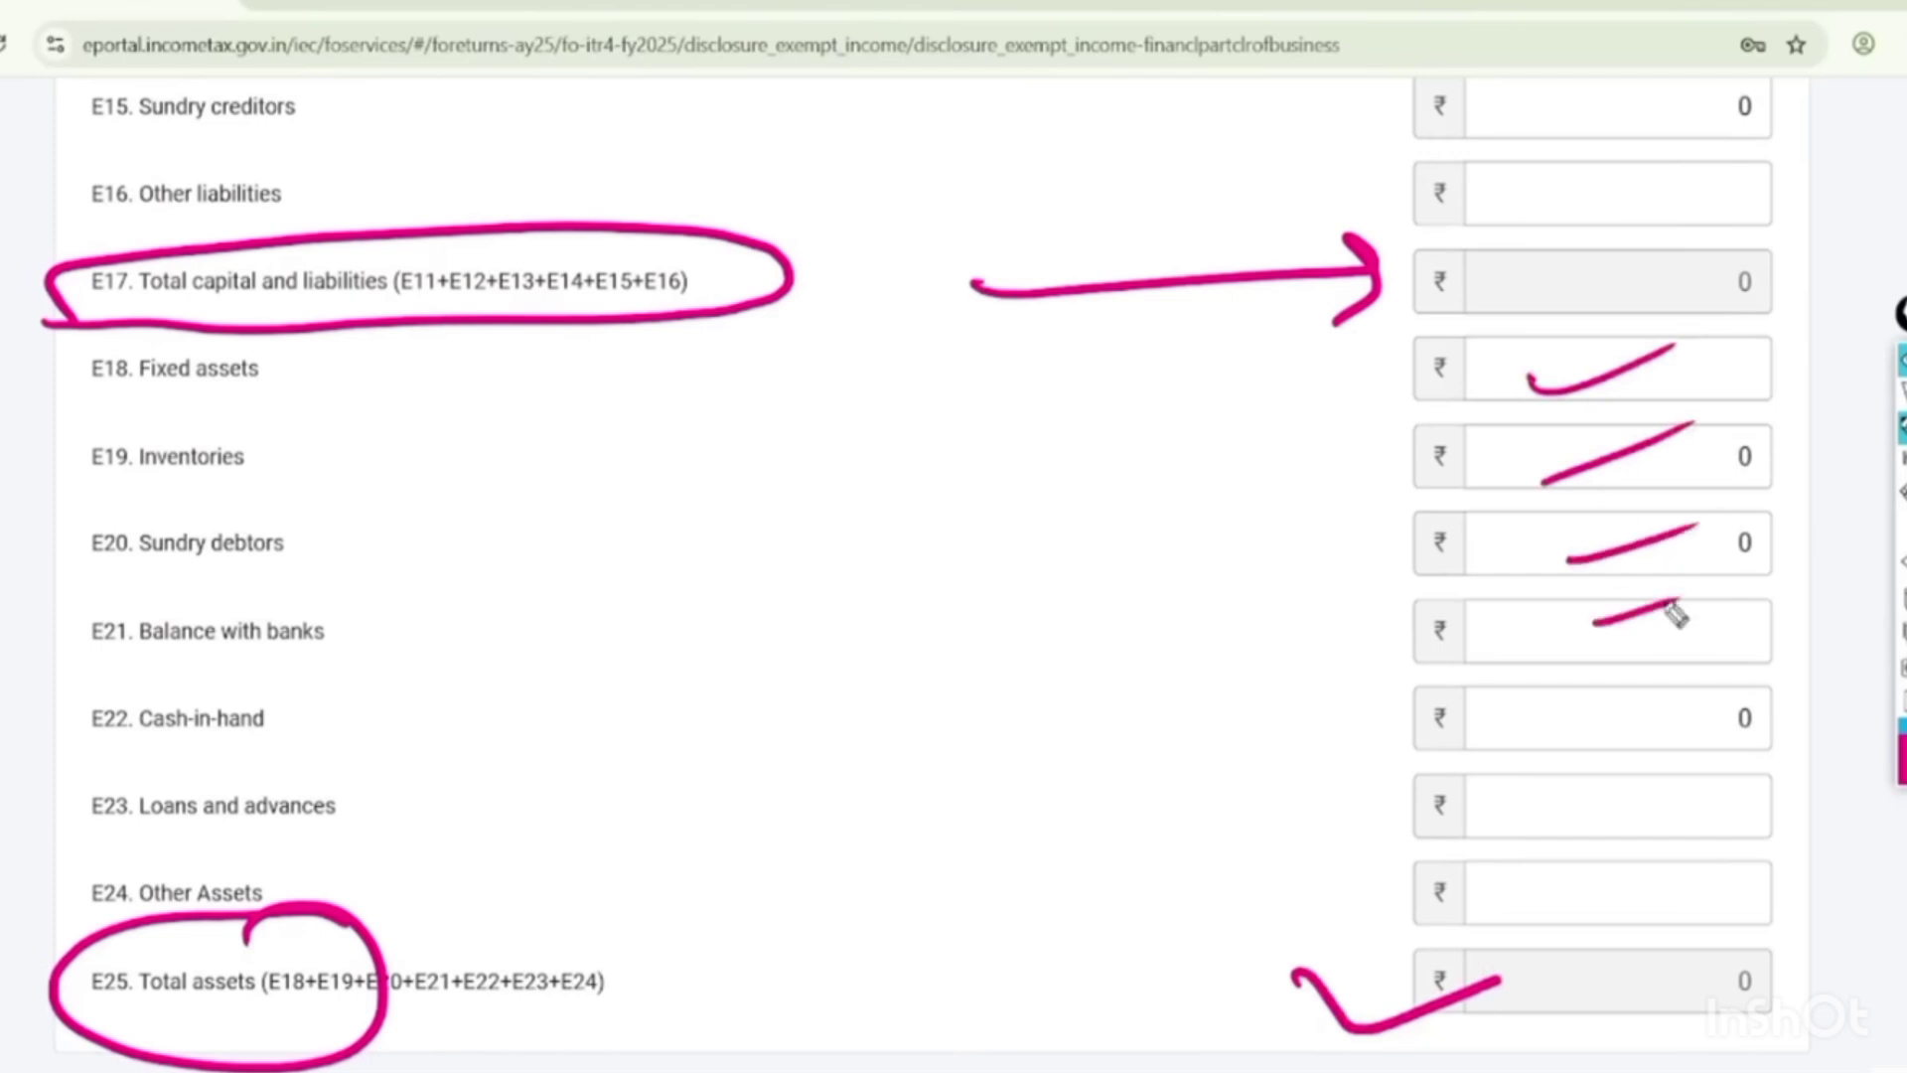
pyautogui.moveTo(1558, 313)
pyautogui.mouseDown()
pyautogui.moveTo(1732, 277)
pyautogui.moveTo(1594, 298)
pyautogui.mouseUp()
pyautogui.moveTo(1778, 953)
pyautogui.mouseDown()
pyautogui.moveTo(1638, 1023)
pyautogui.moveTo(1788, 934)
pyautogui.mouseUp()
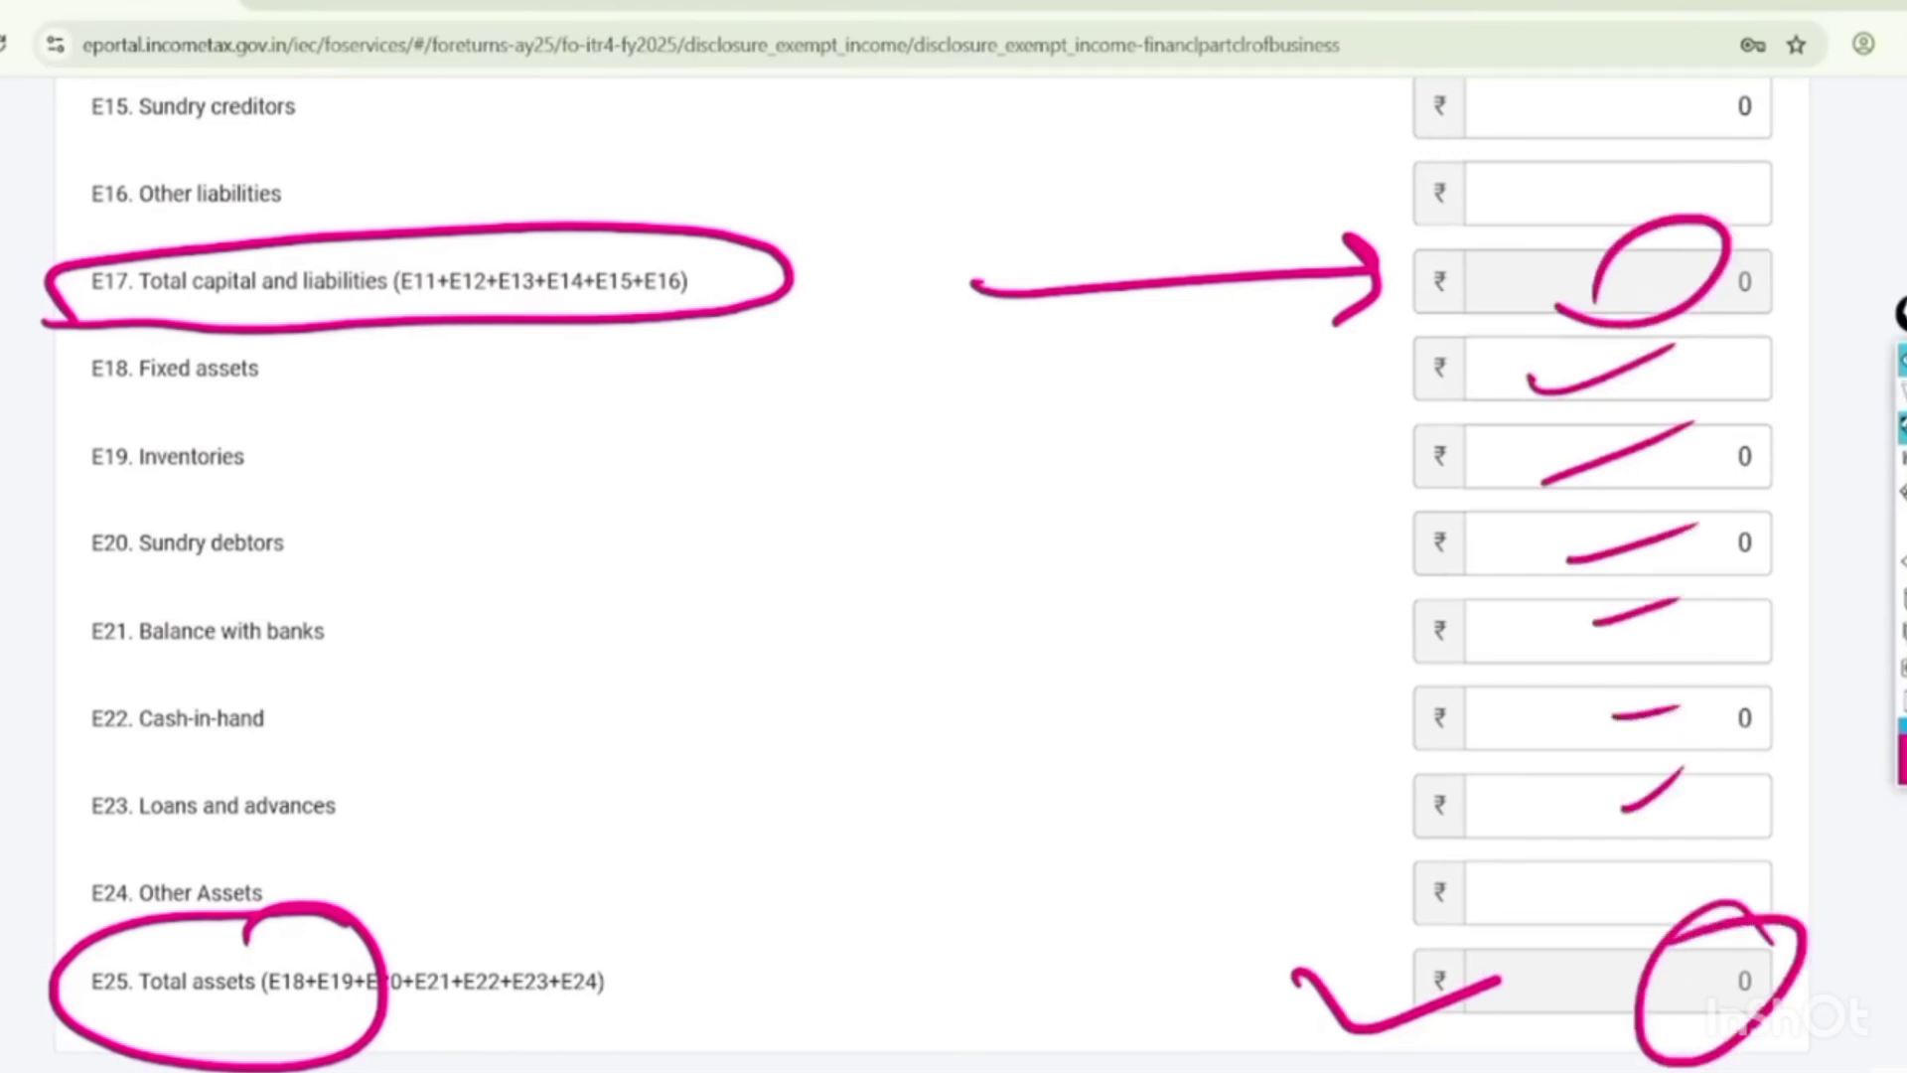
pyautogui.scroll(3, 953, 576)
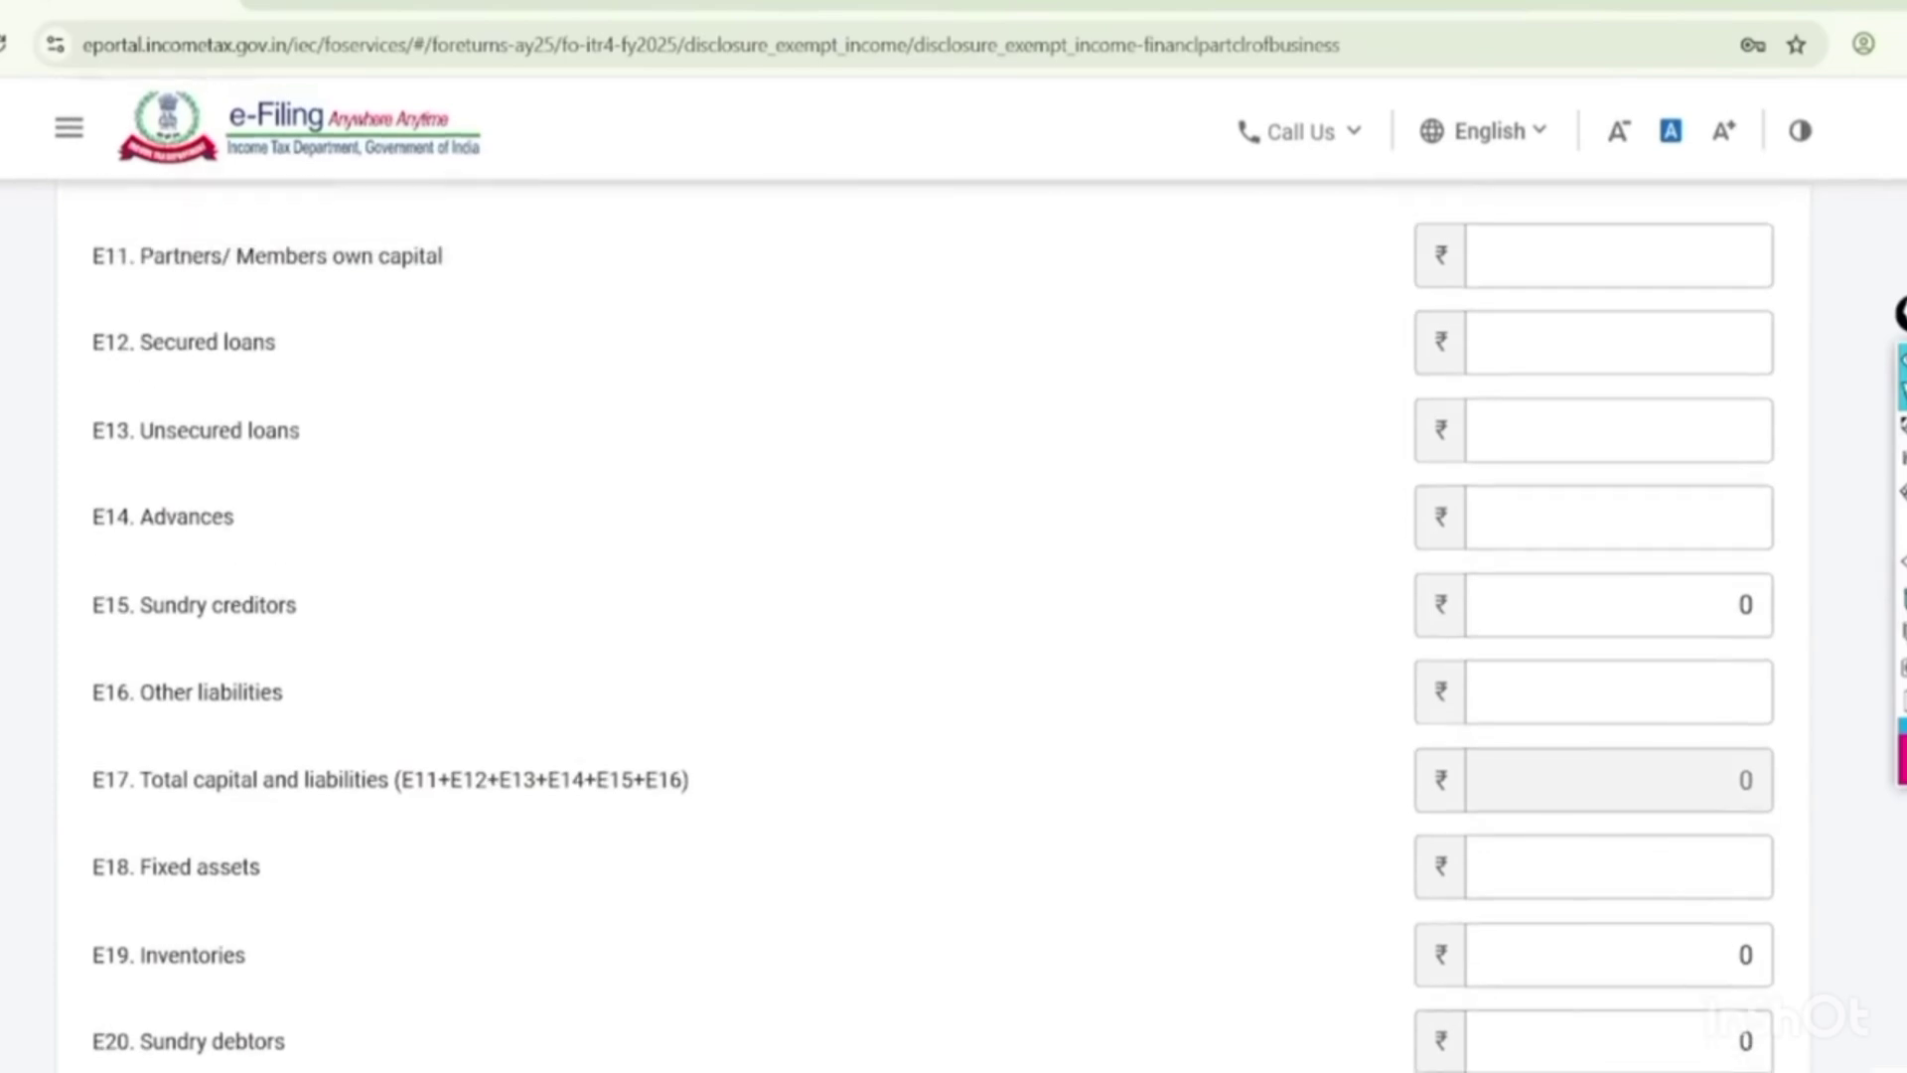
# Circle and tick Sundry creditors, mark the Inventories, Sundry debtors, Cash-in-hand and Loans and advances rows, and clear the marks.
pyautogui.scroll(-1, 953, 576)
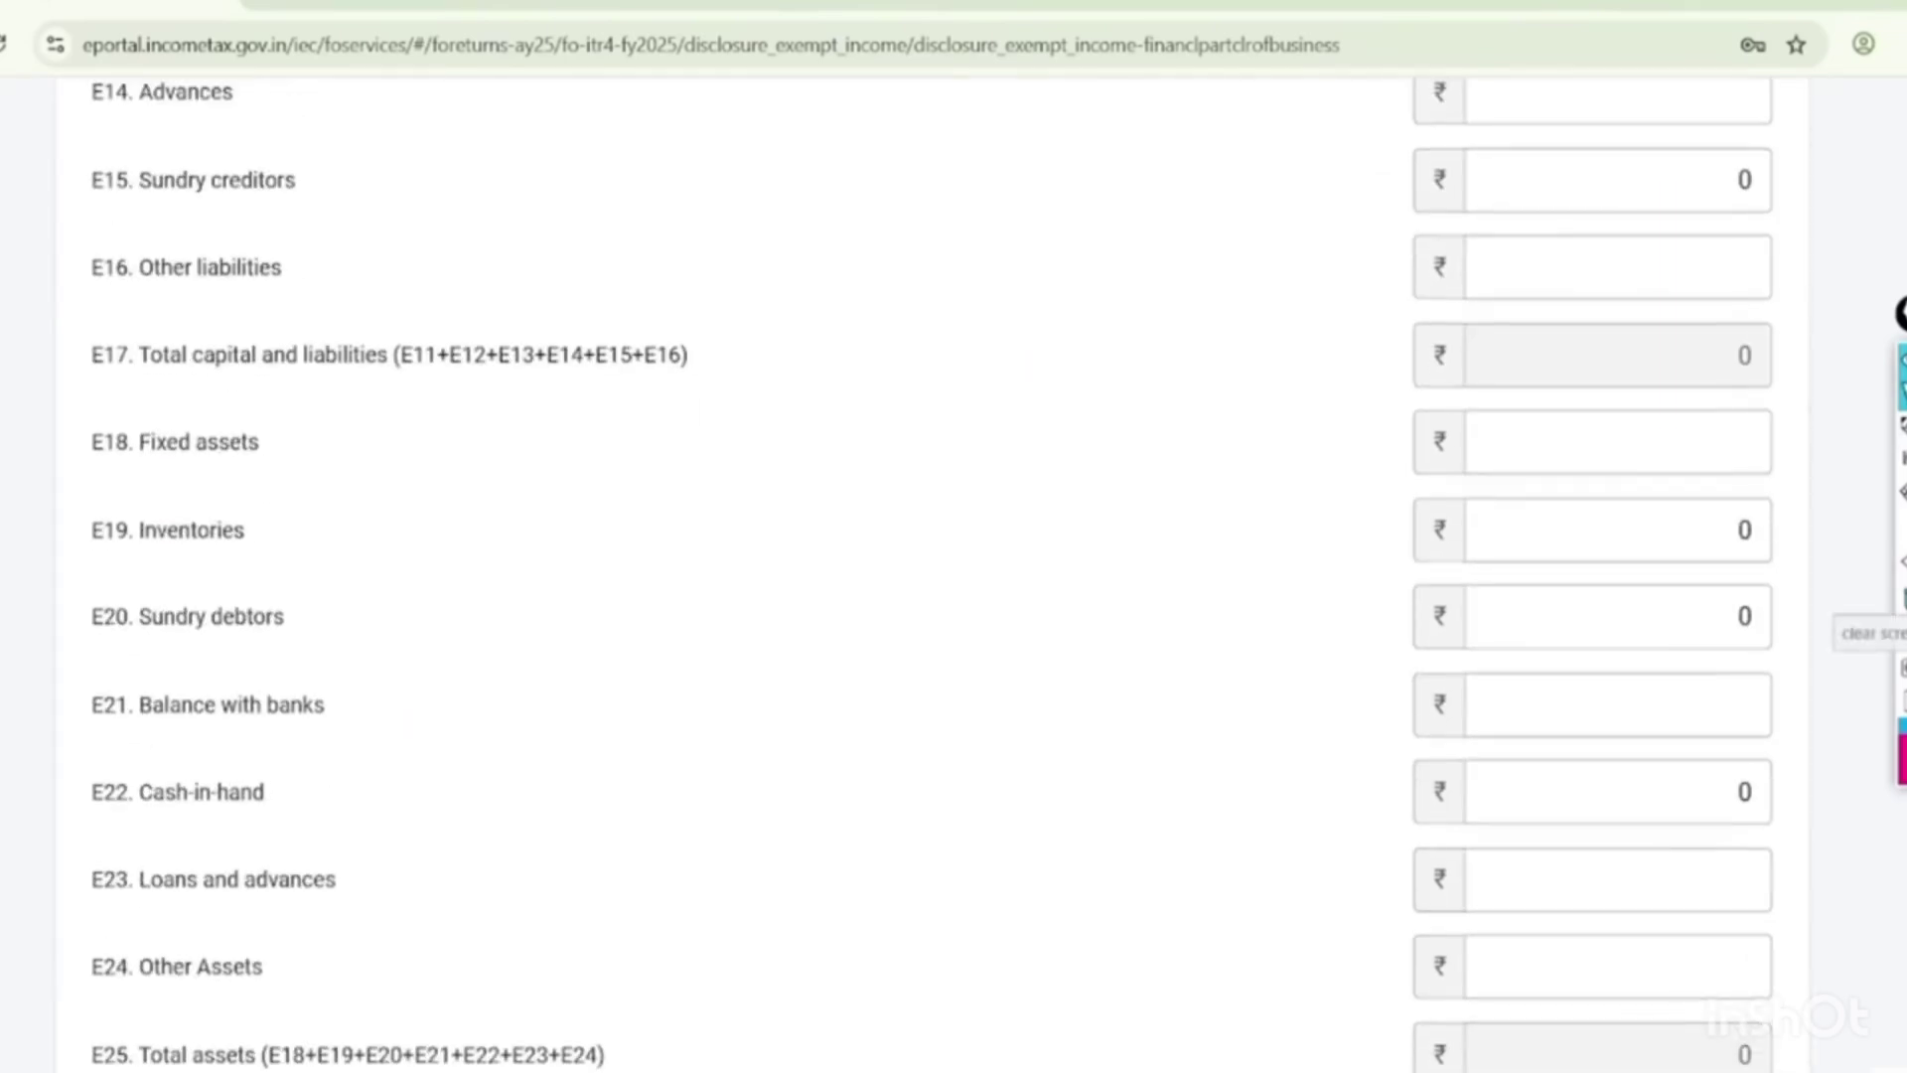
pyautogui.hscroll(1, 953, 576)
pyautogui.hscroll(-1, 953, 576)
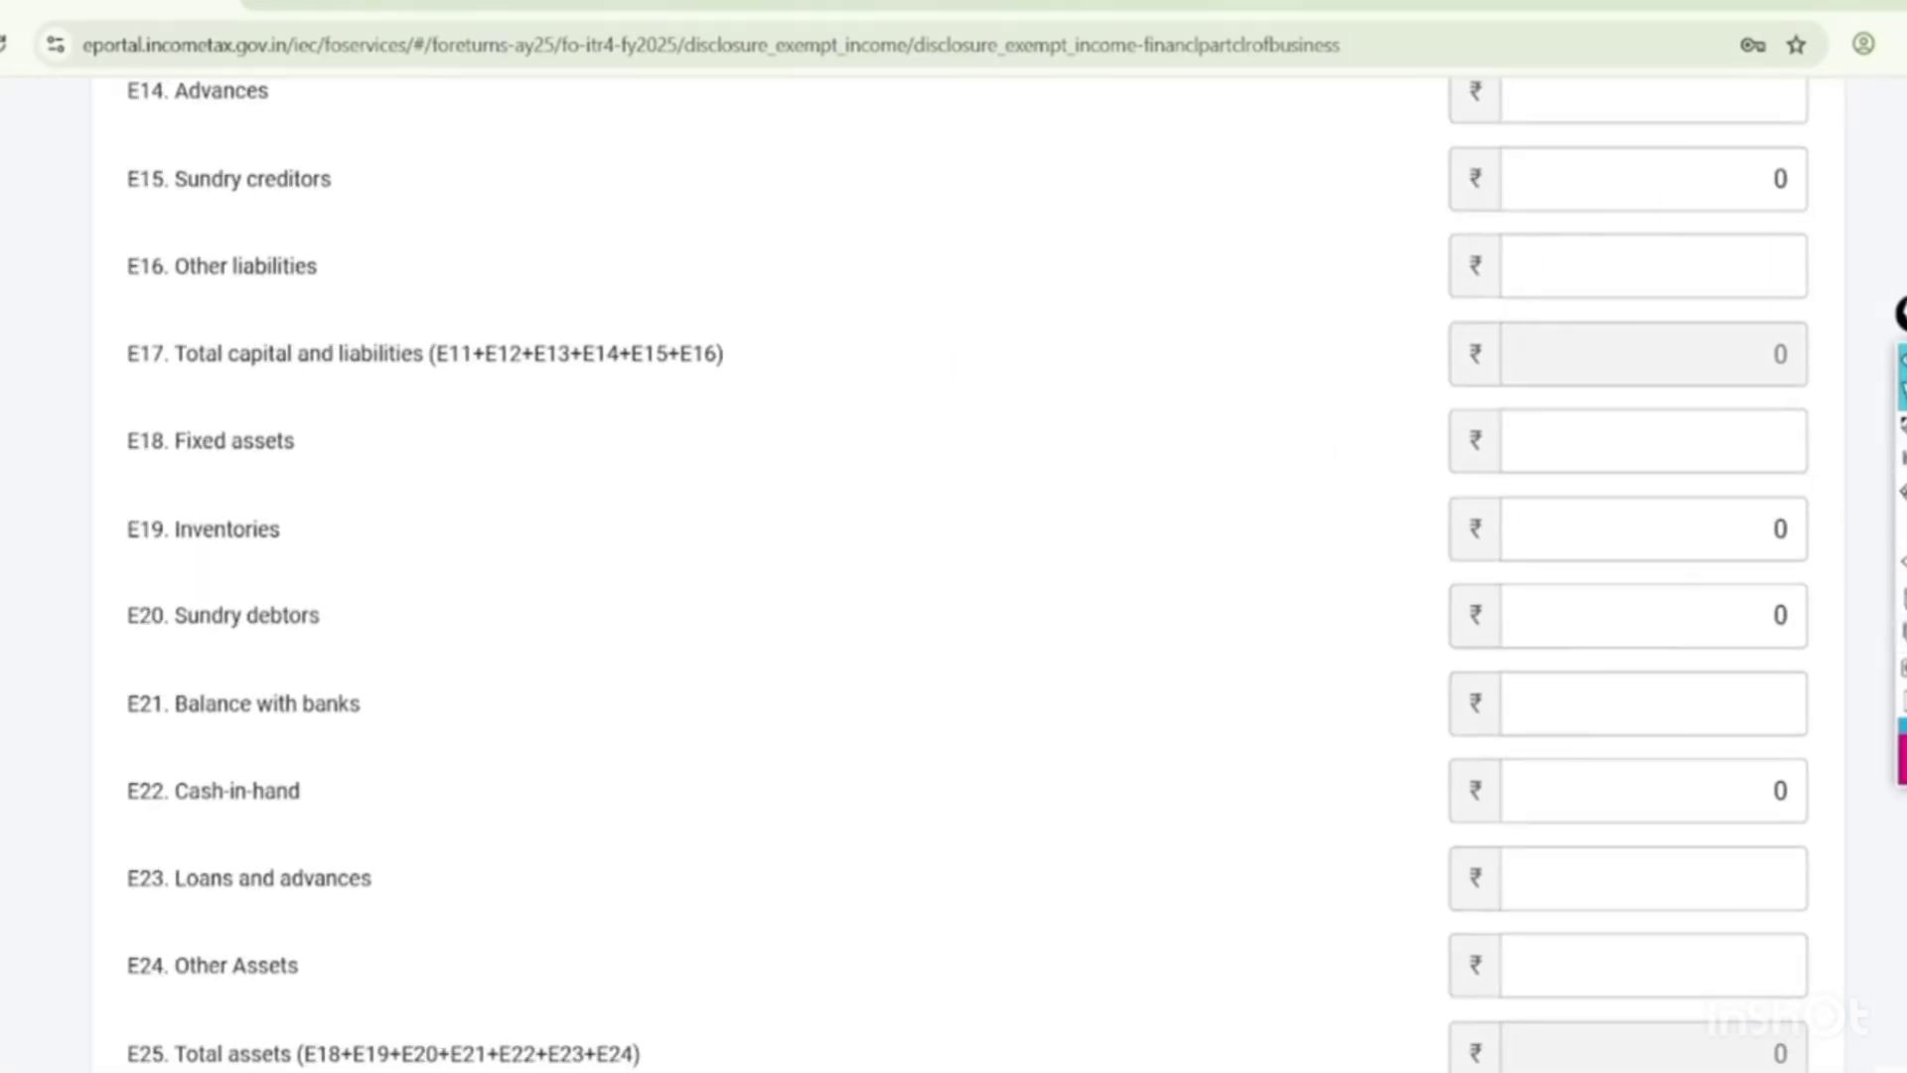
pyautogui.click(1900, 425)
pyautogui.moveTo(366, 156)
pyautogui.mouseDown()
pyautogui.moveTo(129, 260)
pyautogui.moveTo(286, 151)
pyautogui.mouseUp()
pyautogui.moveTo(1343, 179)
pyautogui.mouseDown()
pyautogui.moveTo(1430, 199)
pyautogui.moveTo(1534, 165)
pyautogui.mouseUp()
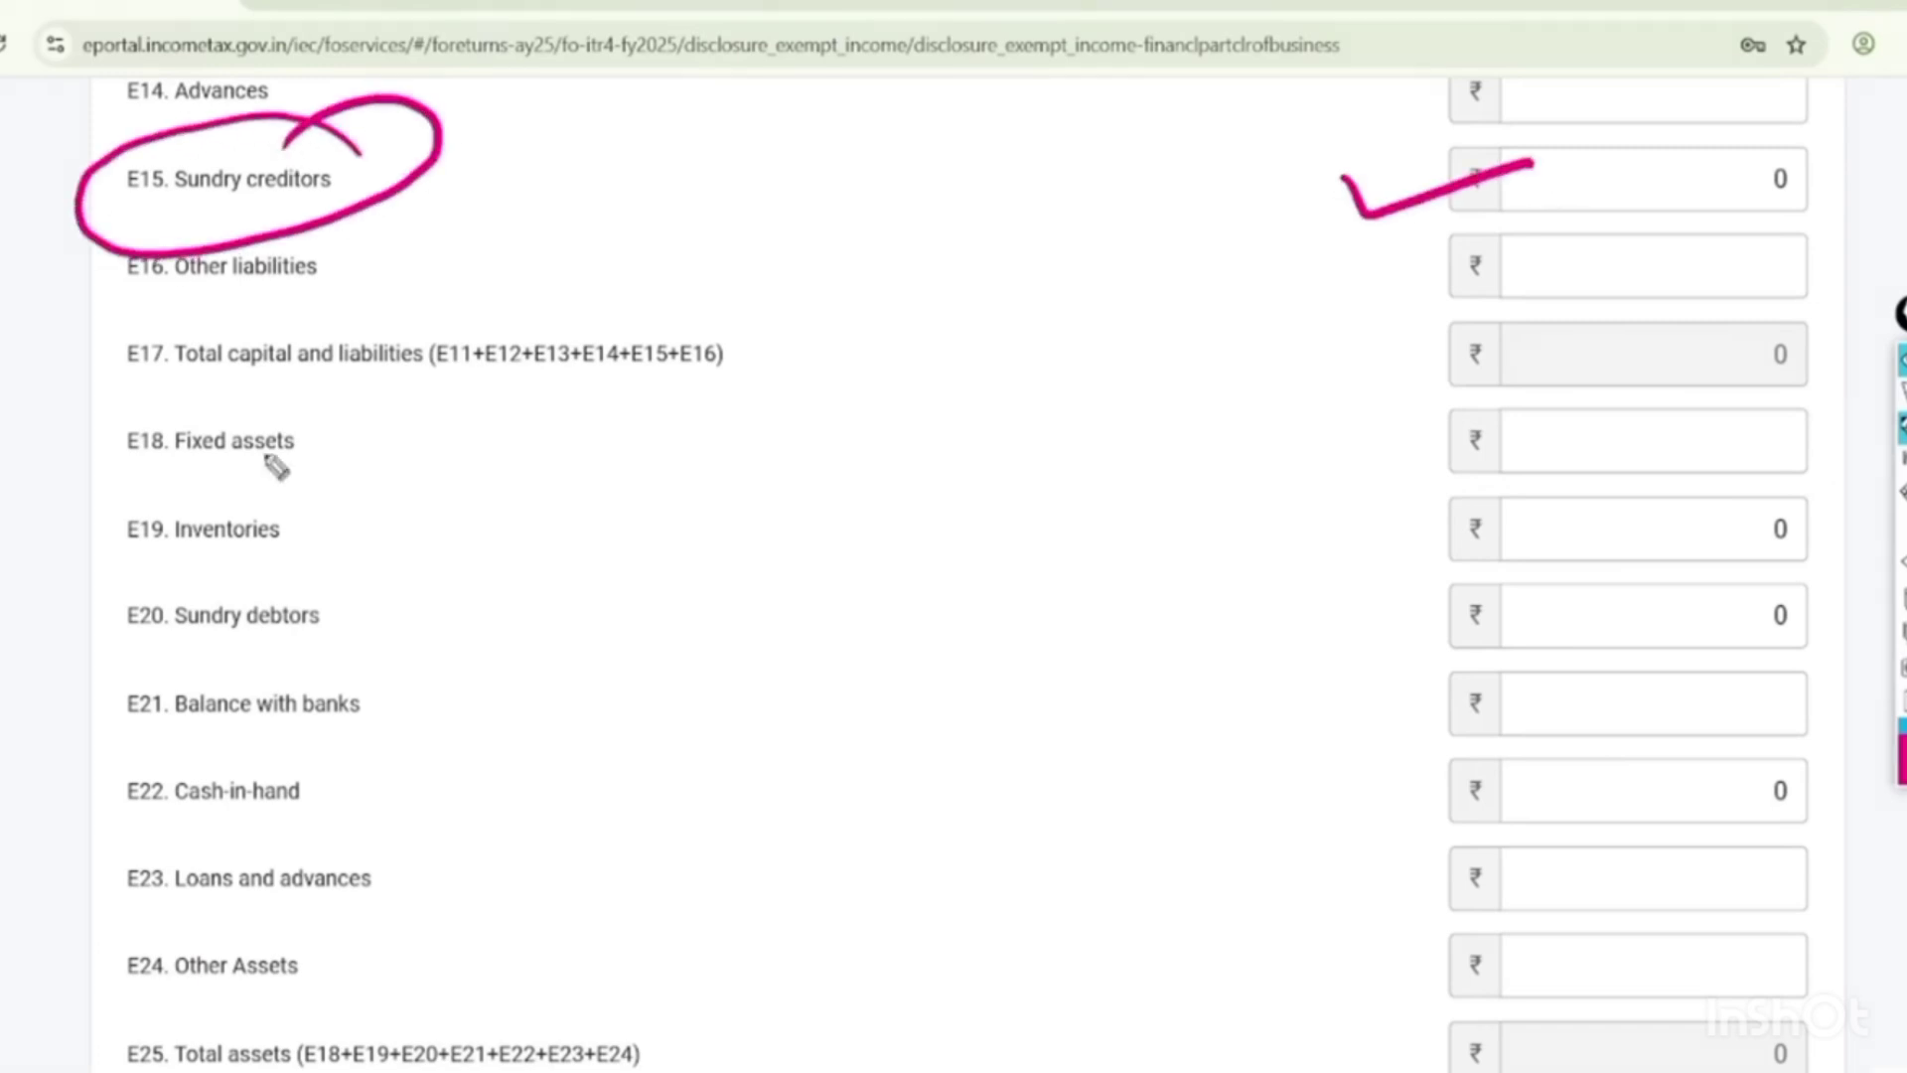
pyautogui.moveTo(260, 528)
pyautogui.mouseDown()
pyautogui.moveTo(979, 536)
pyautogui.moveTo(1502, 503)
pyautogui.mouseUp()
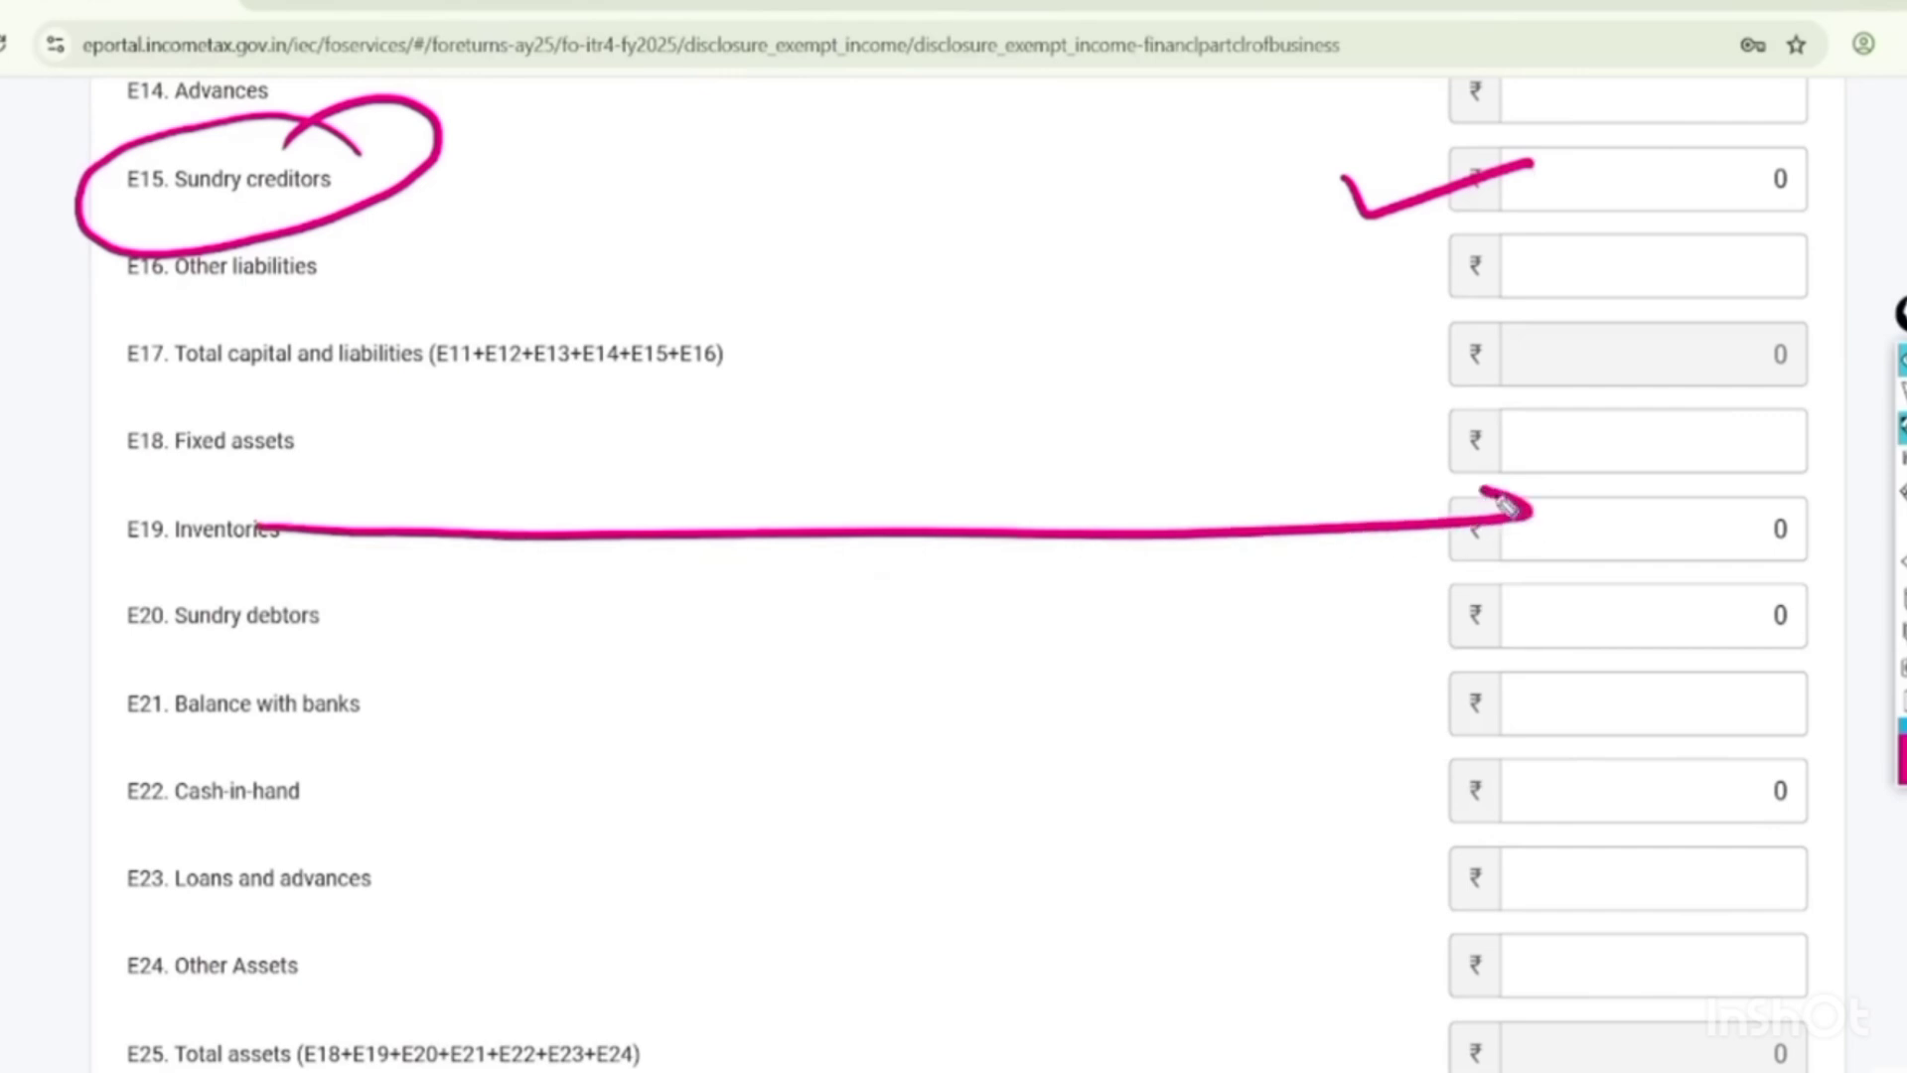
pyautogui.moveTo(283, 603)
pyautogui.mouseDown()
pyautogui.moveTo(685, 625)
pyautogui.moveTo(1519, 601)
pyautogui.moveTo(1472, 655)
pyautogui.mouseUp()
pyautogui.moveTo(332, 876); pyautogui.dragTo(799, 856)
pyautogui.moveTo(303, 780); pyautogui.dragTo(1579, 764)
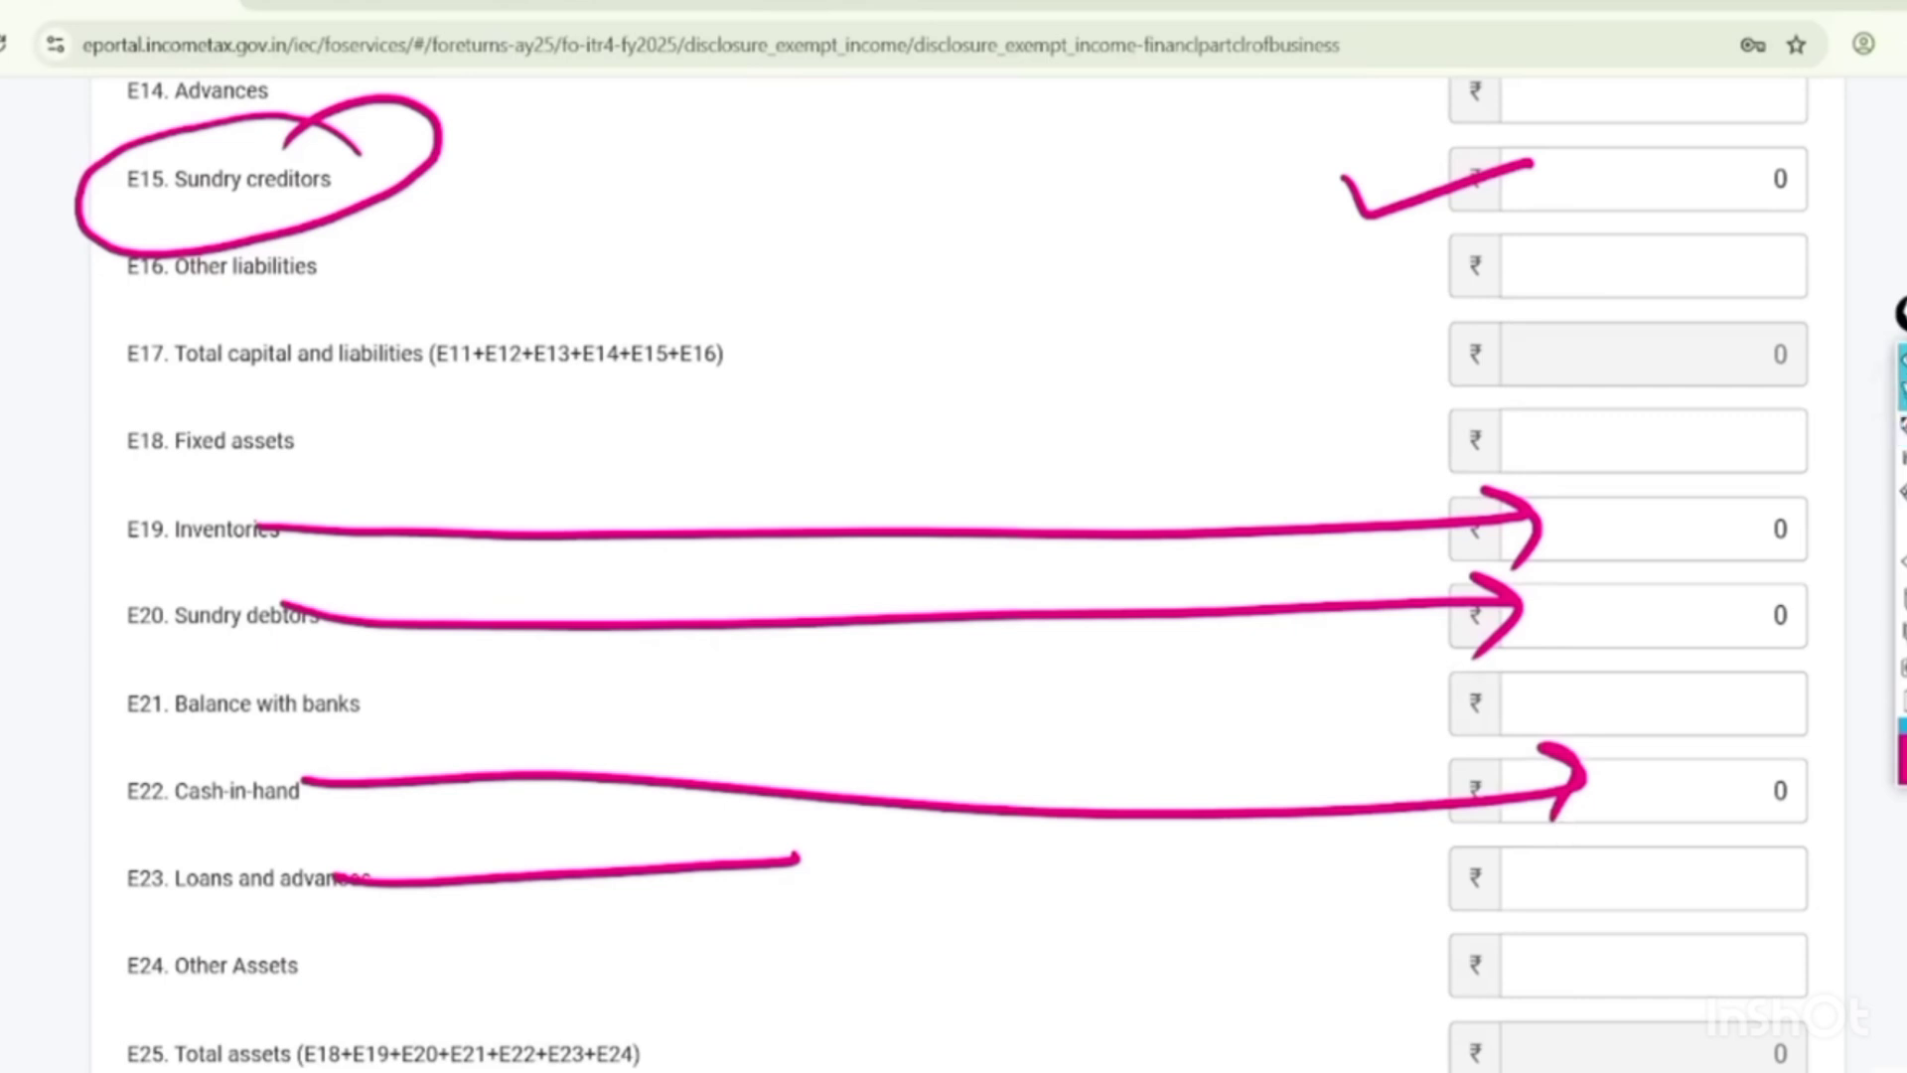
pyautogui.hotkey('ctrl', 'shift', '7')
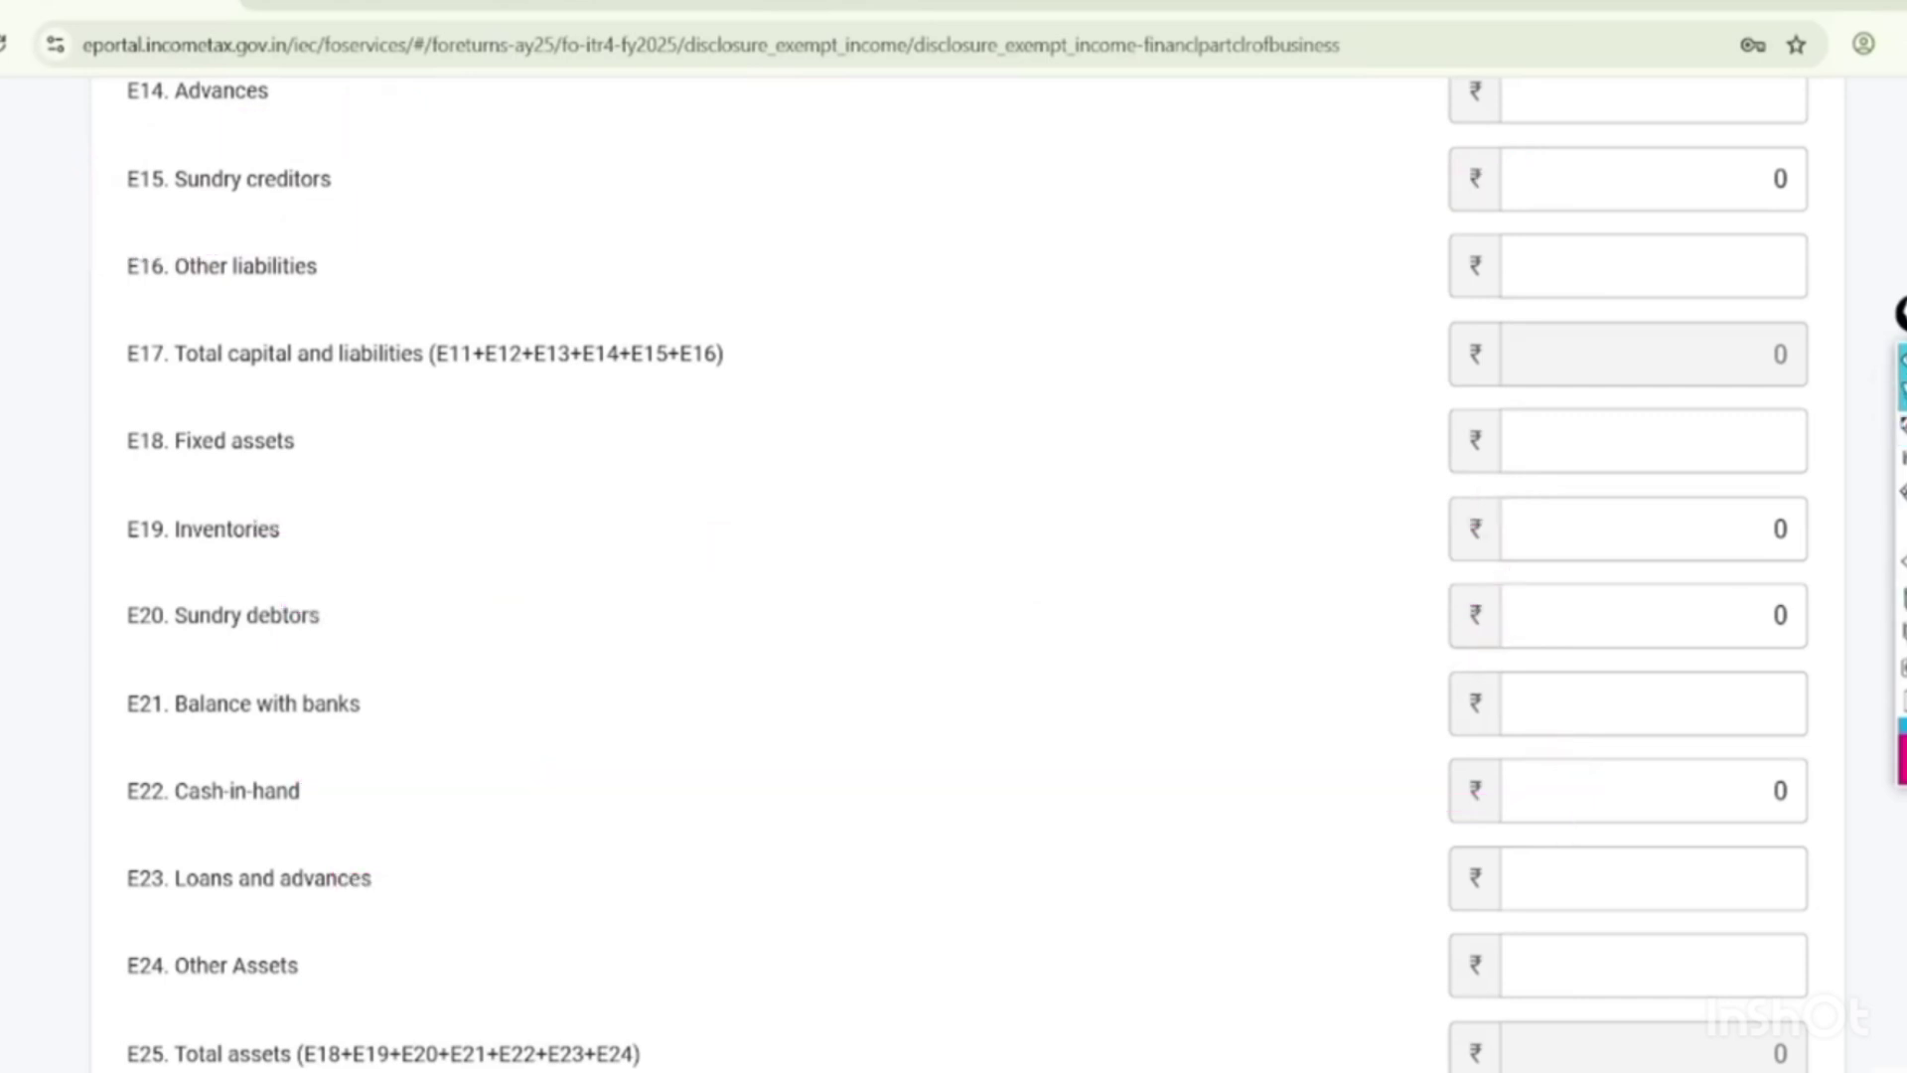
# Enter own capital 100000, secured loans 12500, advances 148300, sundry creditors 900000, inventories 250000, sundry debtors 120000 and cash-in-hand 790800.
pyautogui.moveTo(1901, 428)
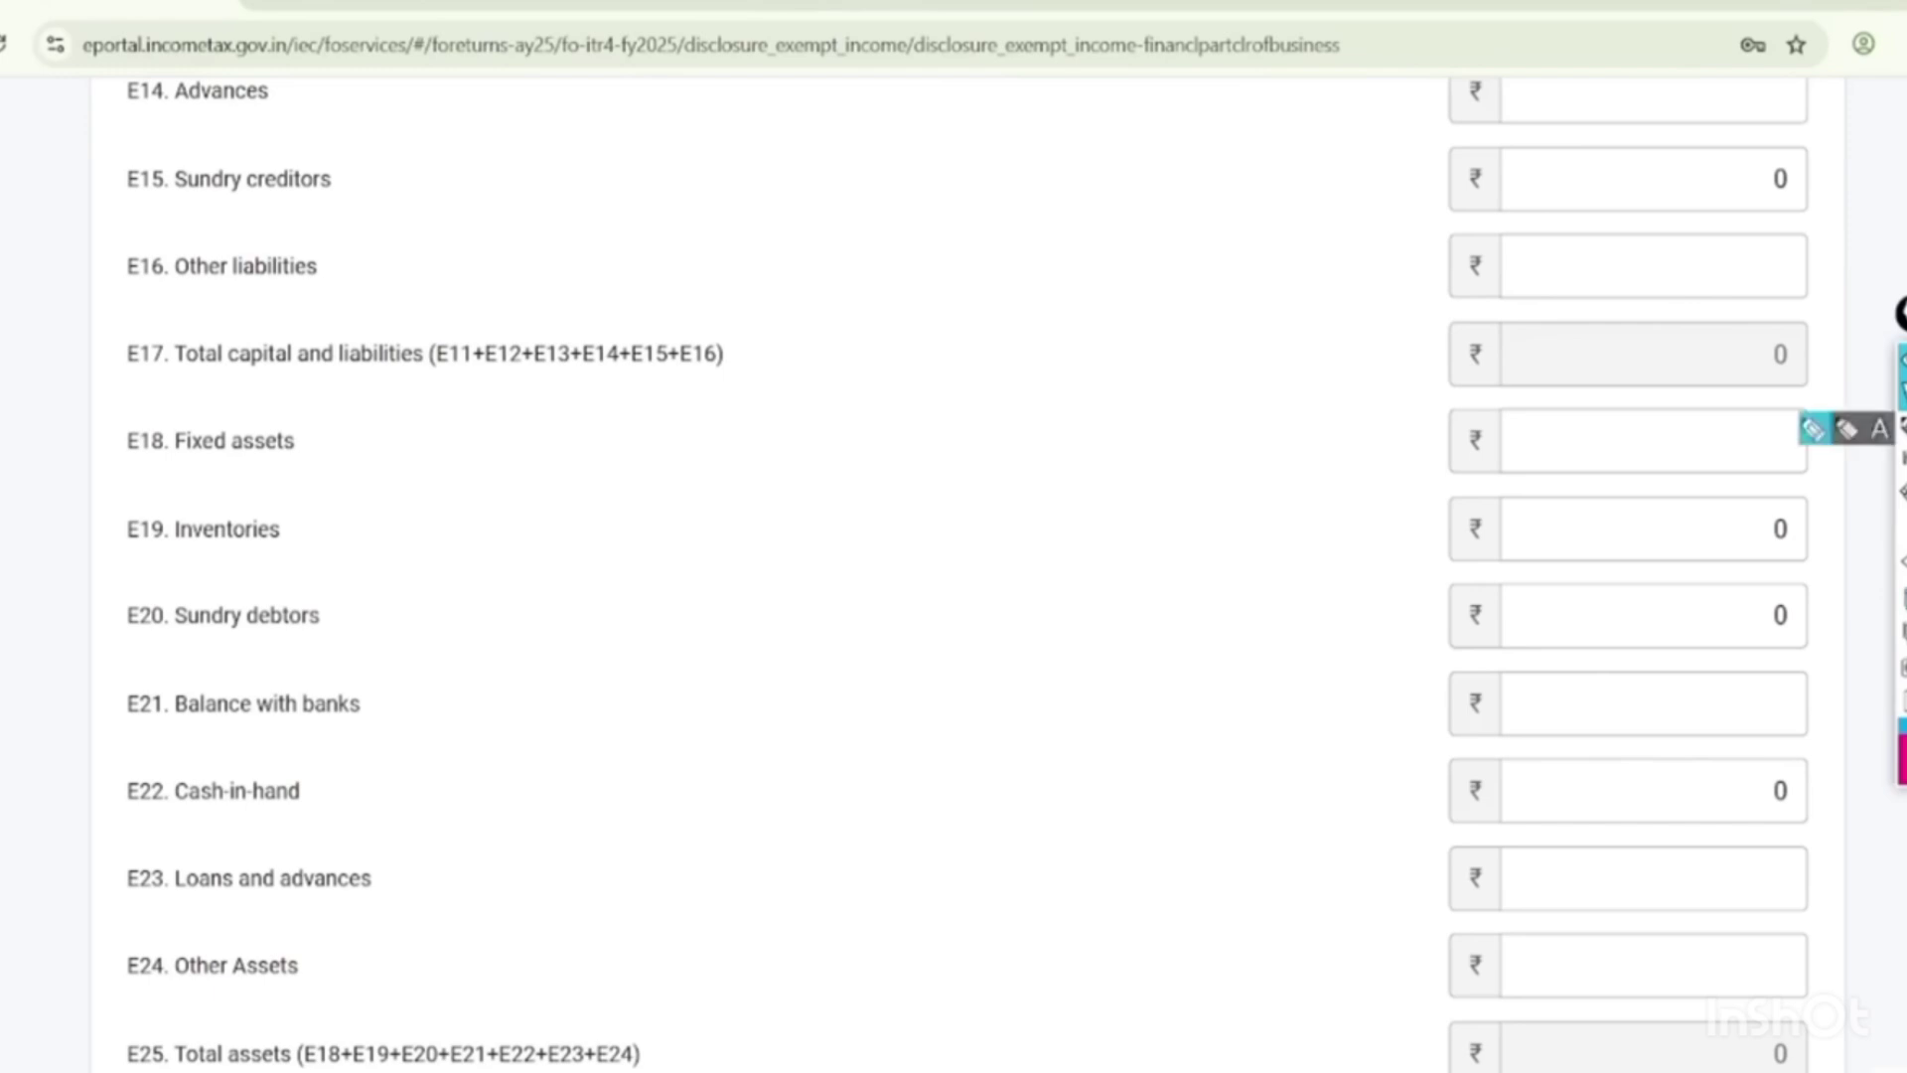
pyautogui.click(1175, 484)
pyautogui.moveTo(821, 298)
pyautogui.mouseDown()
pyautogui.moveTo(851, 370)
pyautogui.moveTo(944, 311)
pyautogui.moveTo(936, 471)
pyautogui.moveTo(998, 395)
pyautogui.mouseUp()
pyautogui.moveTo(904, 521); pyautogui.dragTo(1021, 443)
pyautogui.moveTo(1018, 239)
pyautogui.mouseDown()
pyautogui.moveTo(1000, 553)
pyautogui.moveTo(844, 212)
pyautogui.mouseUp()
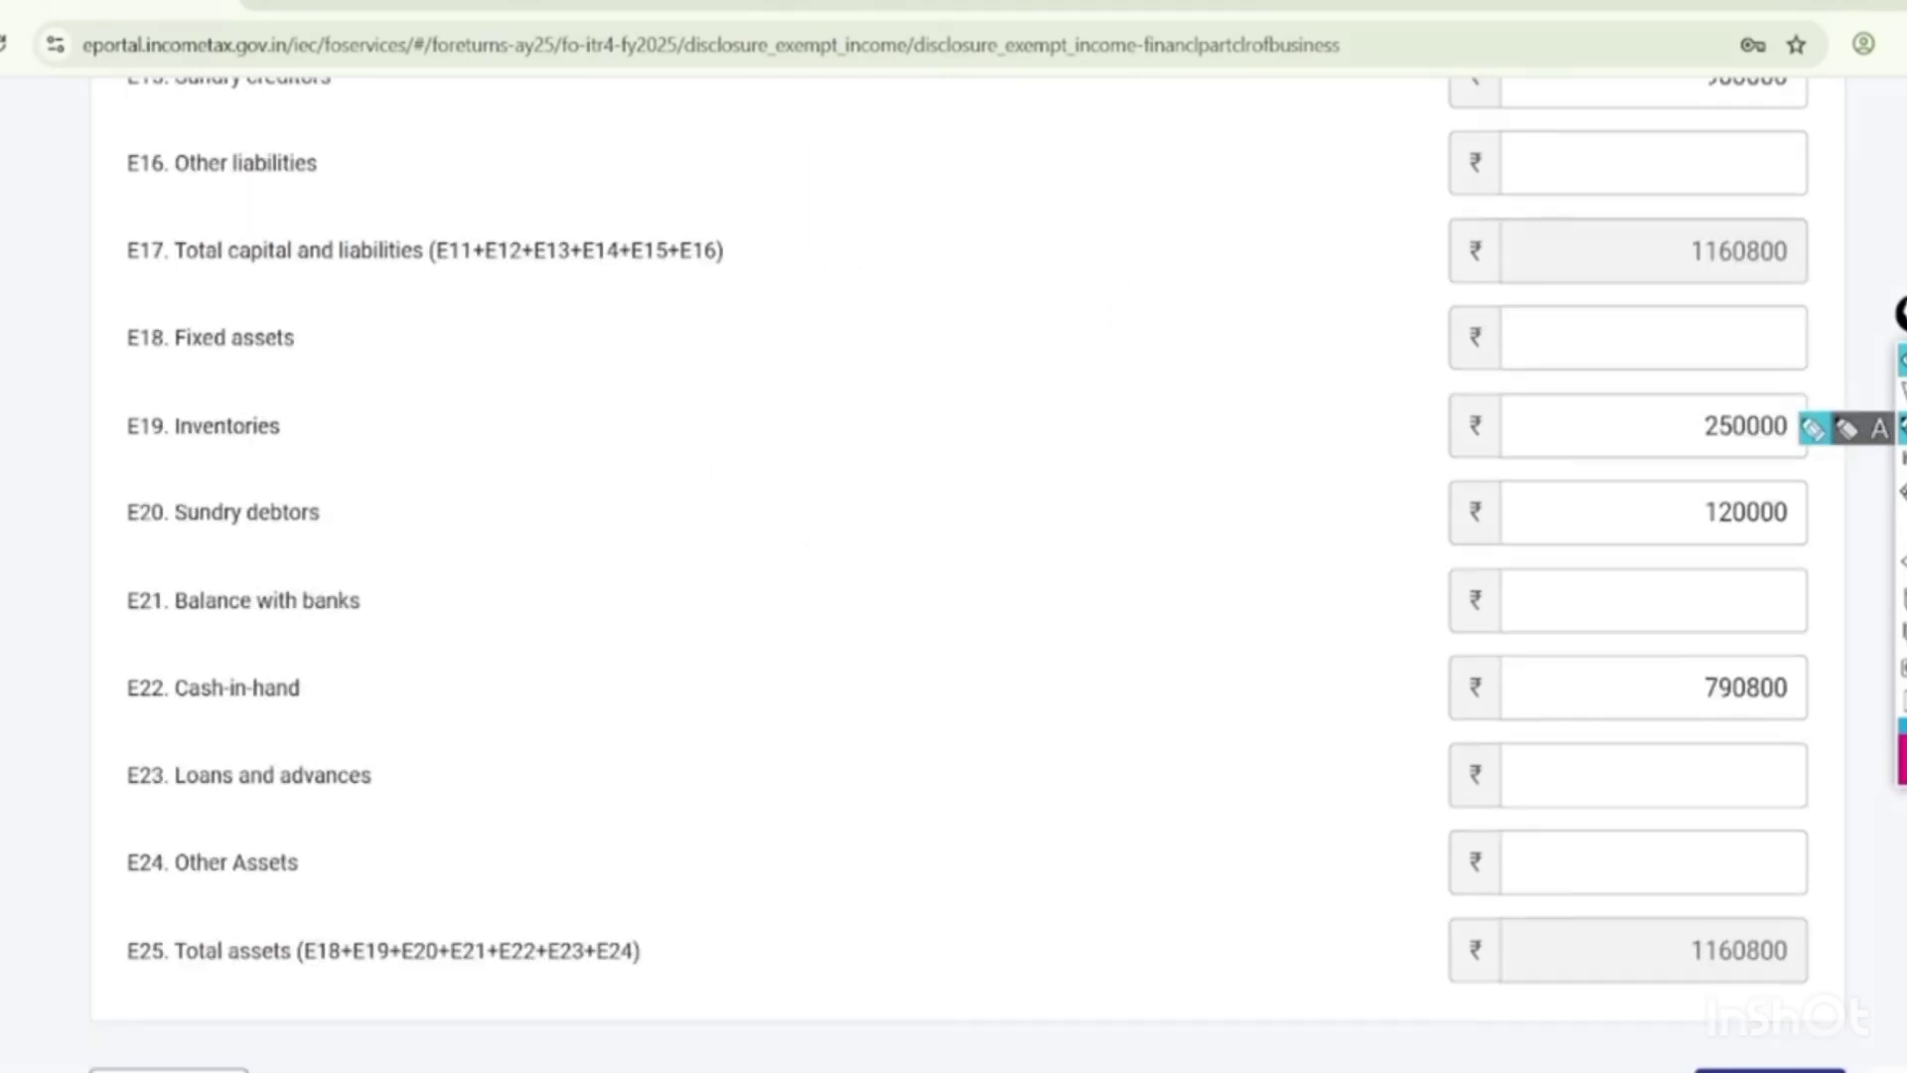
# Circle the Total capital and liabilities and Total assets amounts, clear the marks, and save the financial particulars.
pyautogui.moveTo(1825, 183)
pyautogui.mouseDown()
pyautogui.moveTo(1611, 260)
pyautogui.moveTo(1841, 198)
pyautogui.mouseUp()
pyautogui.moveTo(1787, 855)
pyautogui.mouseDown()
pyautogui.moveTo(1657, 899)
pyautogui.moveTo(1787, 849)
pyautogui.mouseUp()
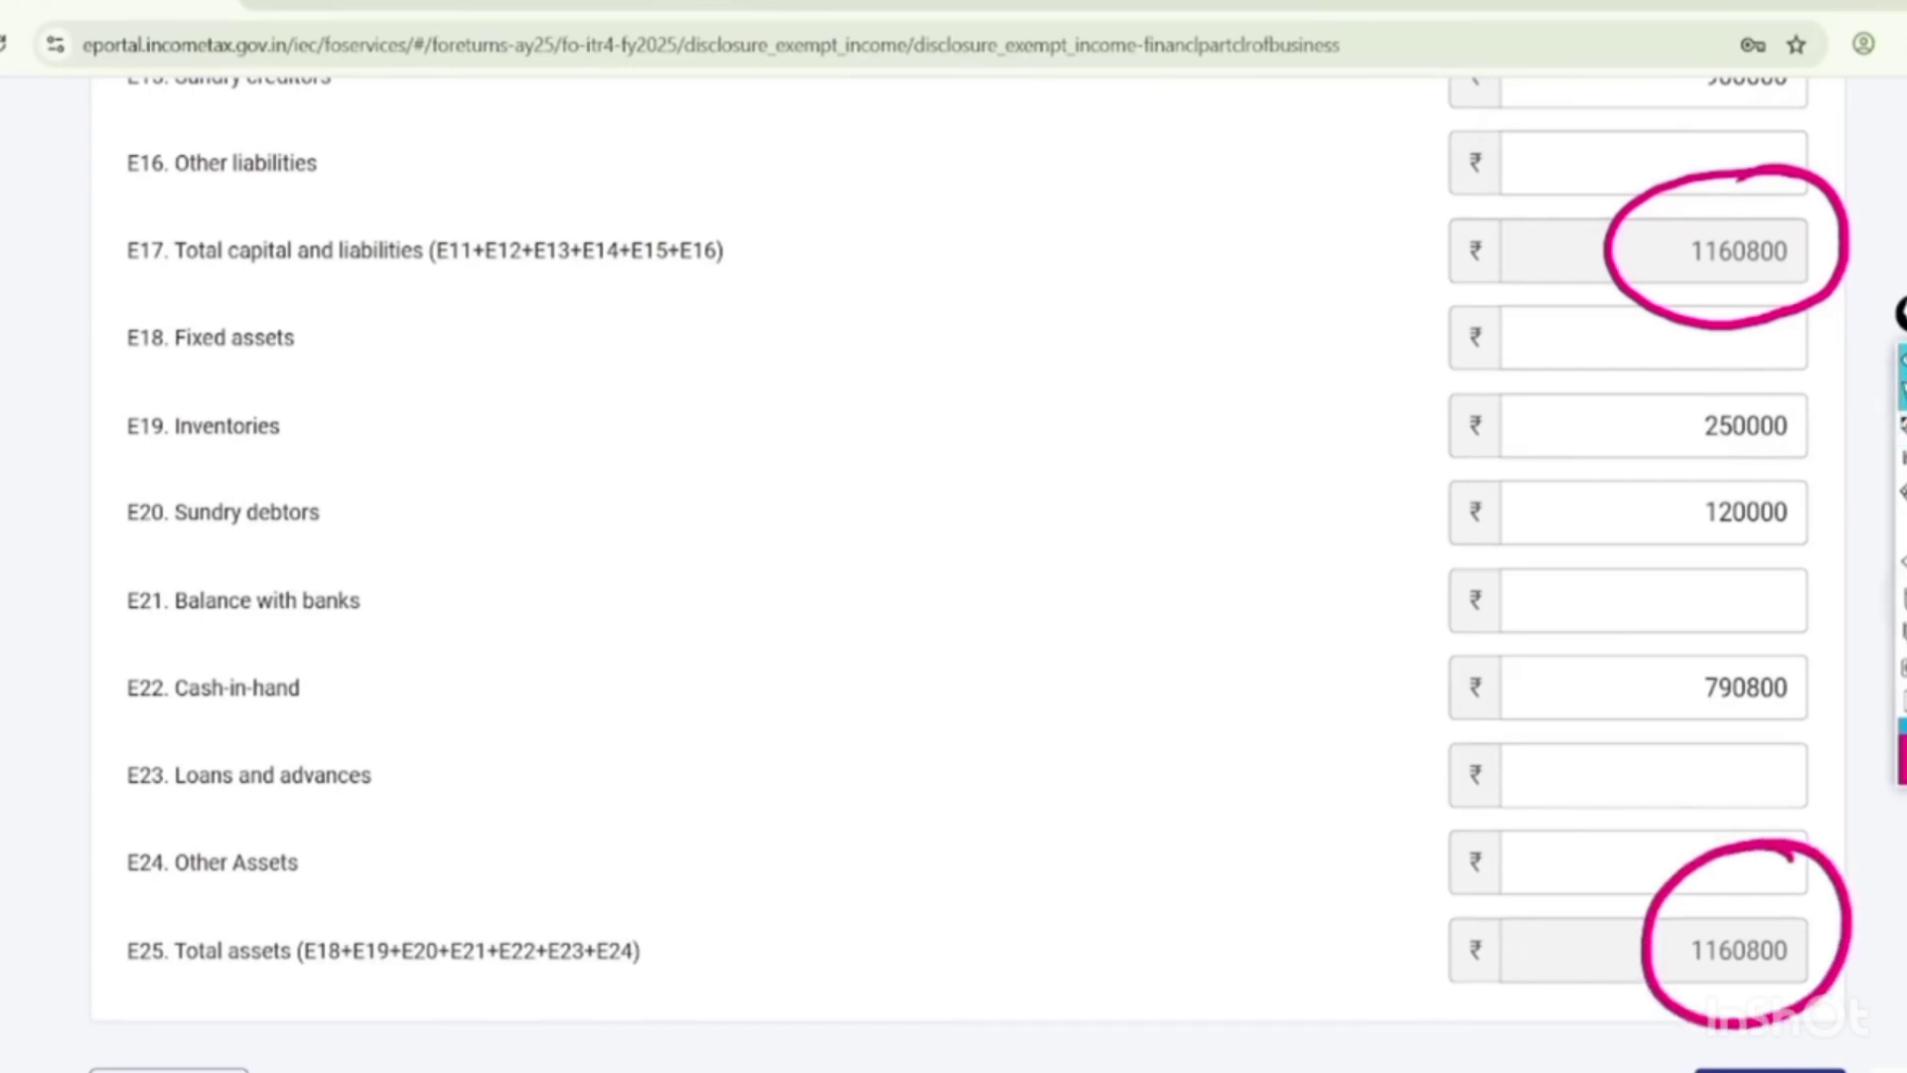
pyautogui.hotkey('ctrl', 'shift', '7')
pyautogui.scroll(-2, 968, 547)
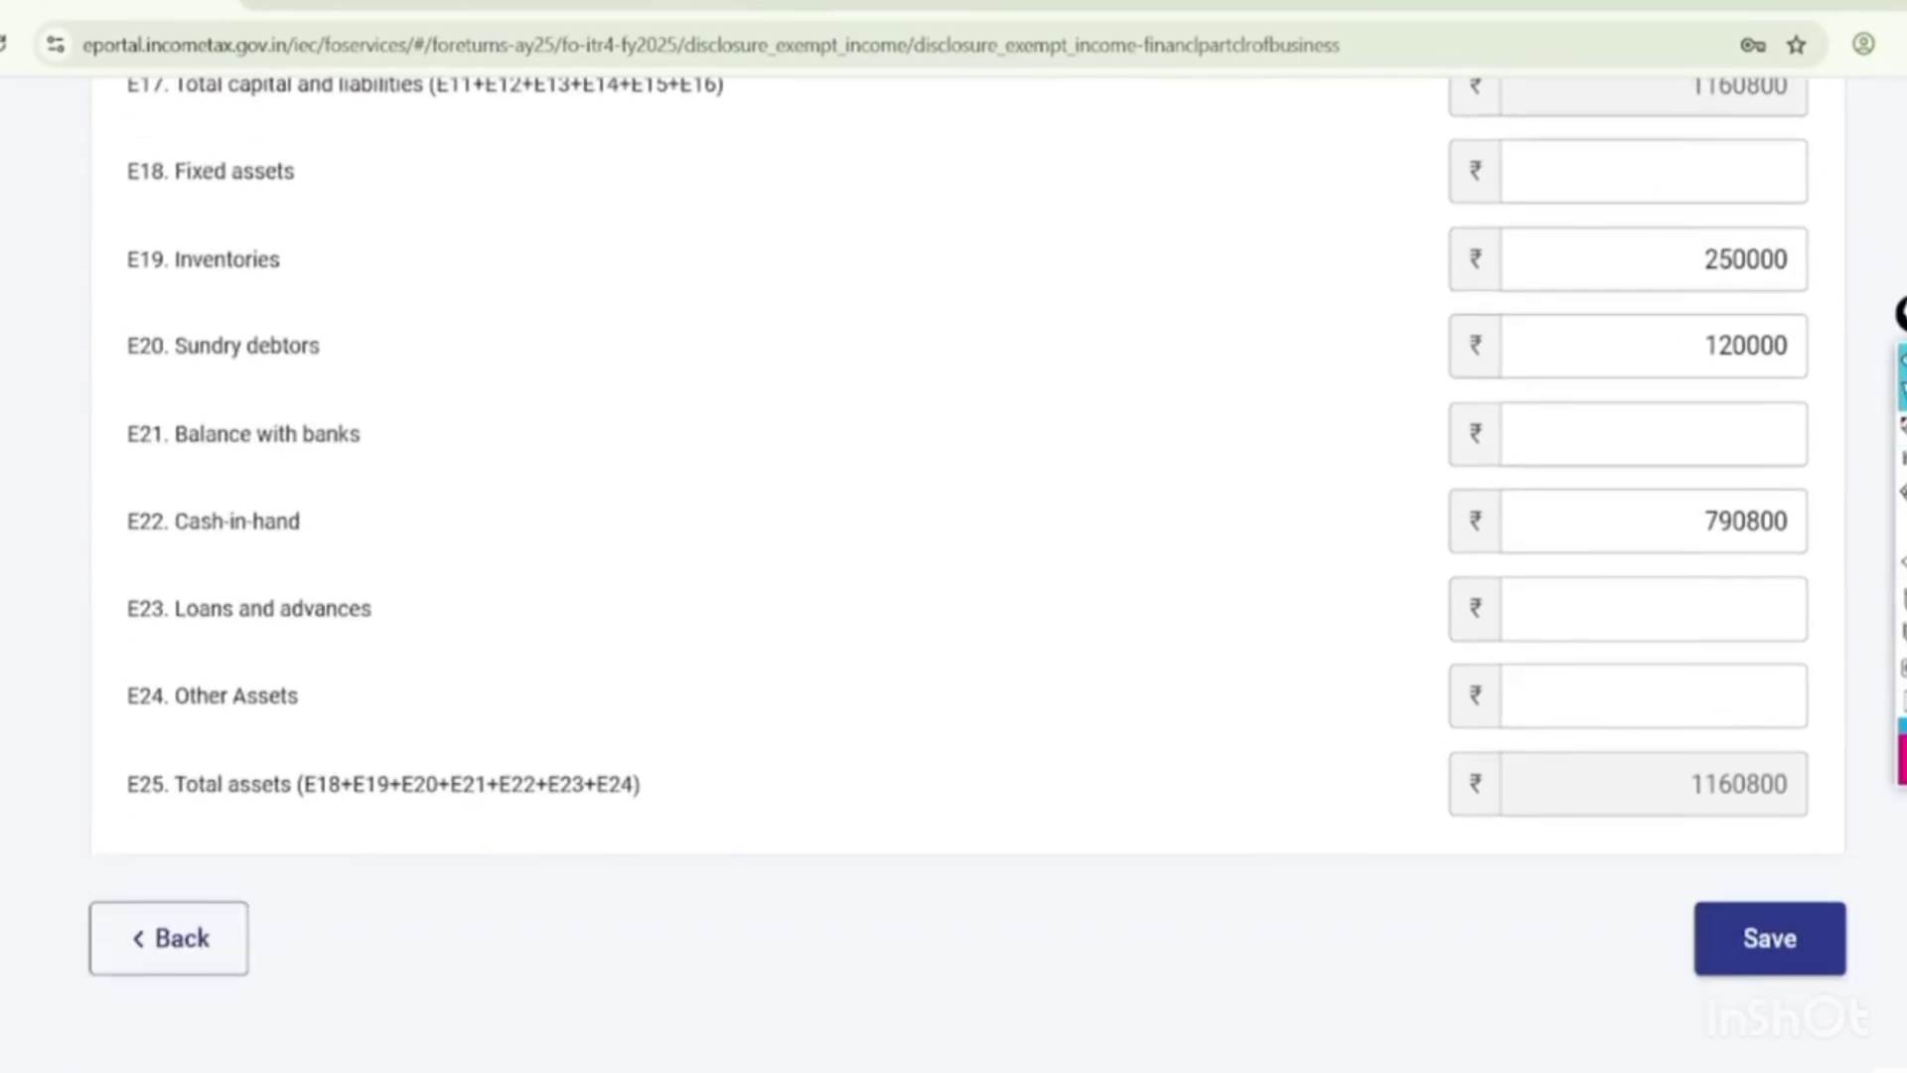
pyautogui.click(1769, 936)
# Circle the Information Regarding Turnover/Gross Receipt Reported for GST section and clear the mark.
pyautogui.scroll(-10, 954, 576)
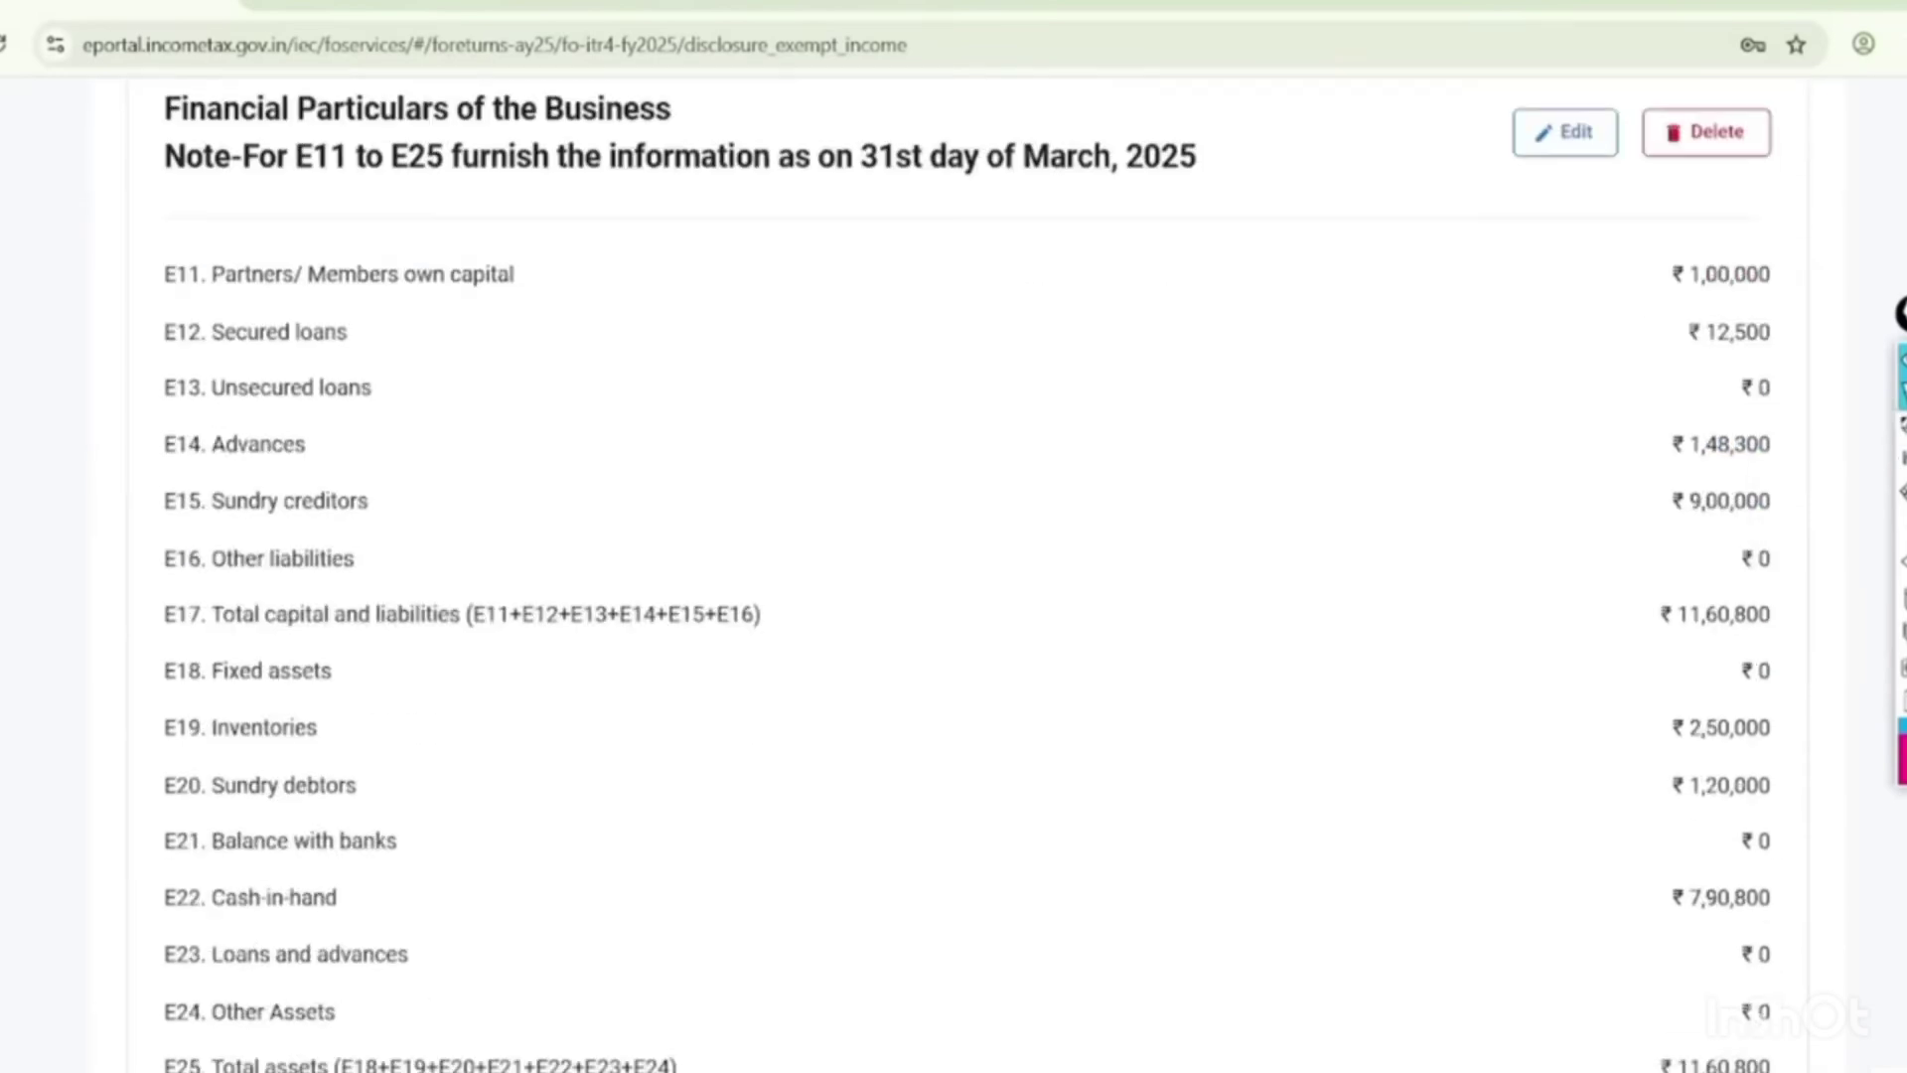
pyautogui.hscroll(1, 953, 576)
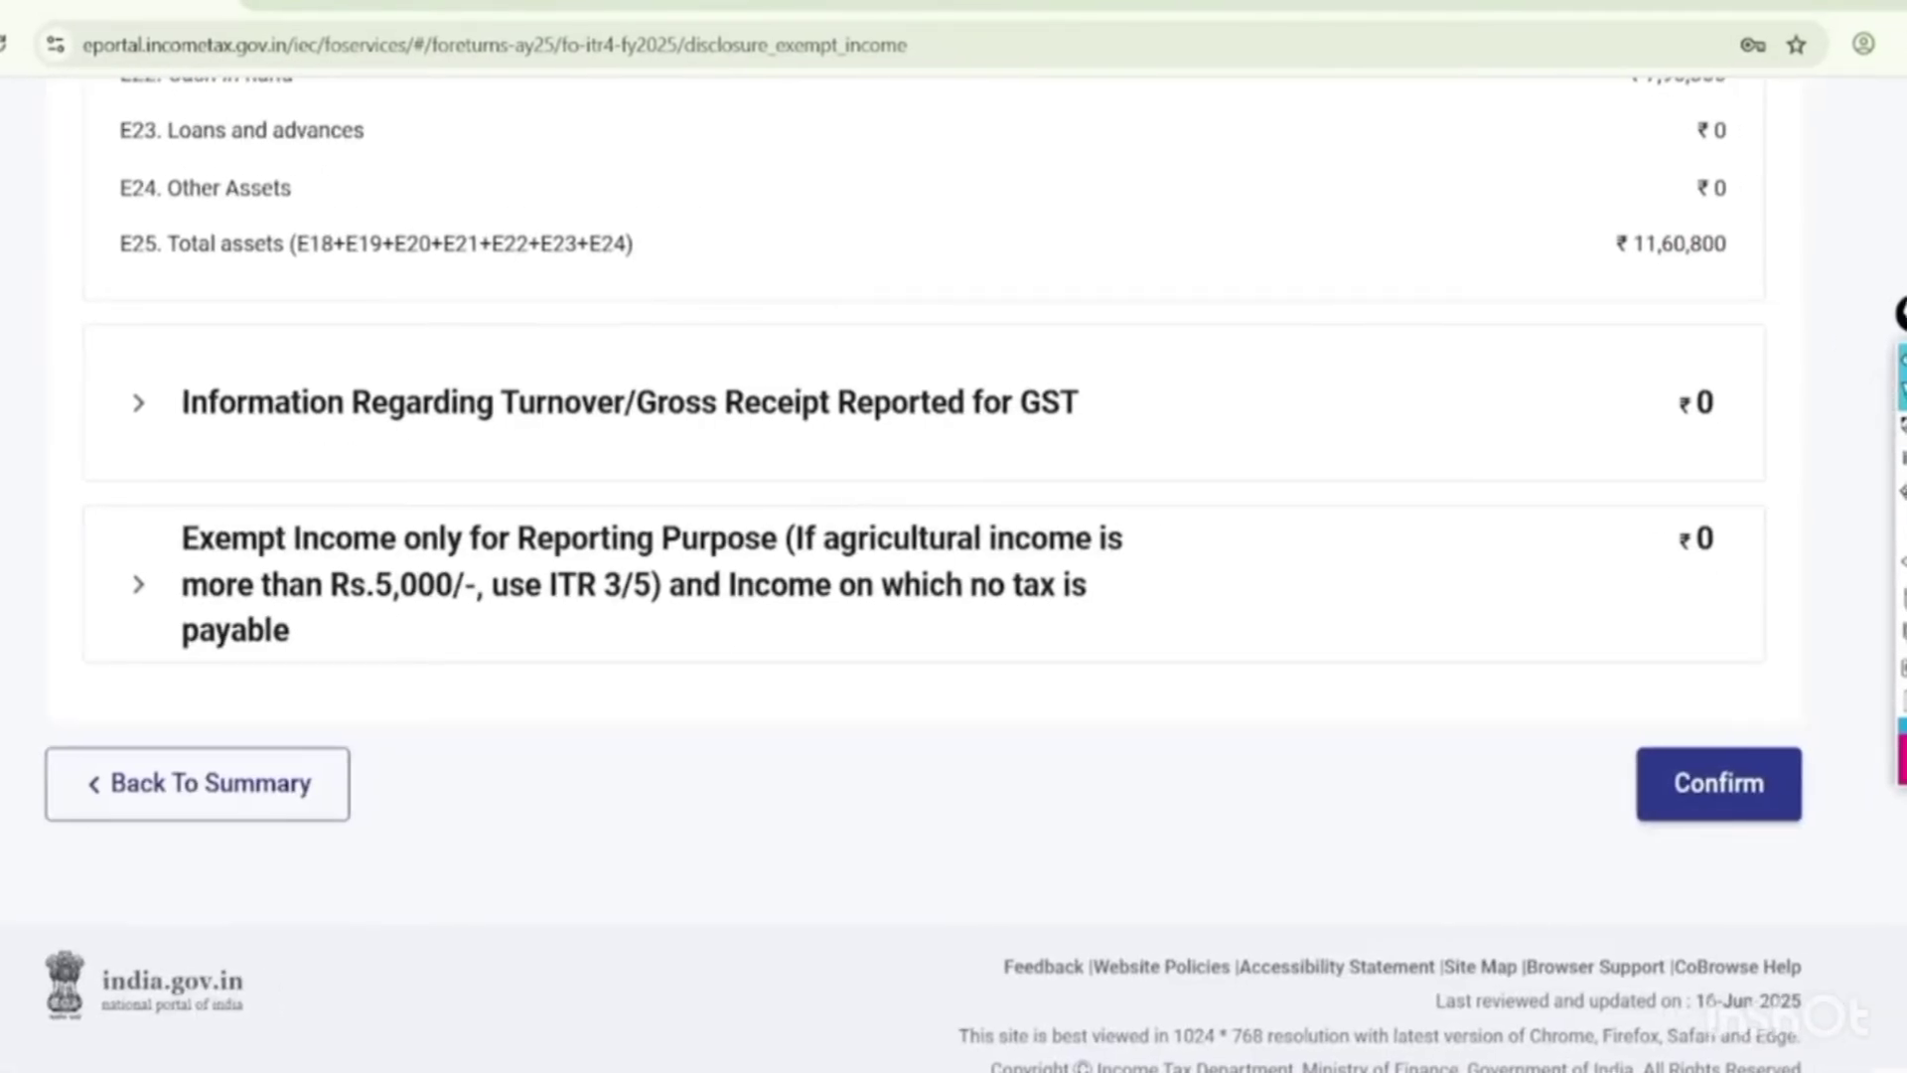
pyautogui.moveTo(1140, 346)
pyautogui.mouseDown()
pyautogui.moveTo(1053, 293)
pyautogui.moveTo(119, 412)
pyautogui.moveTo(1191, 380)
pyautogui.moveTo(1043, 308)
pyautogui.mouseUp()
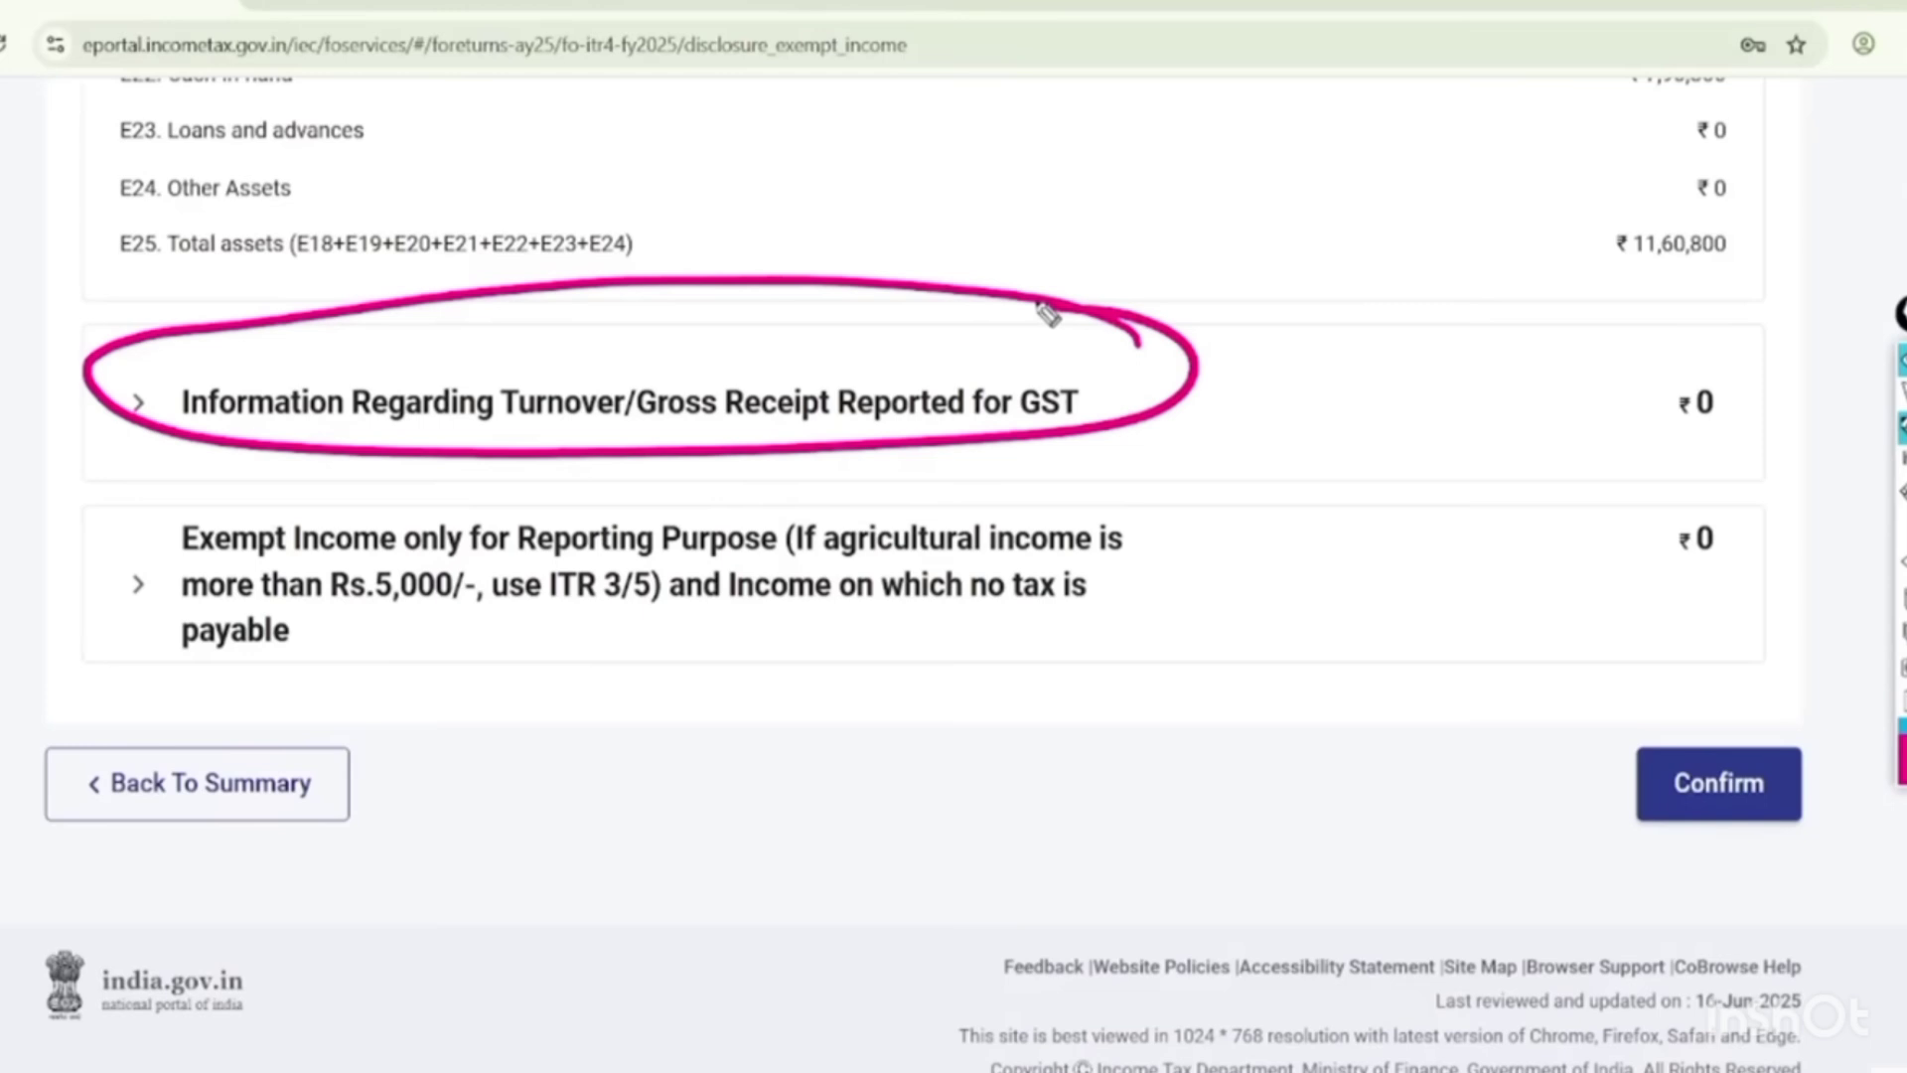
pyautogui.hotkey('ctrl', 'shift', '7')
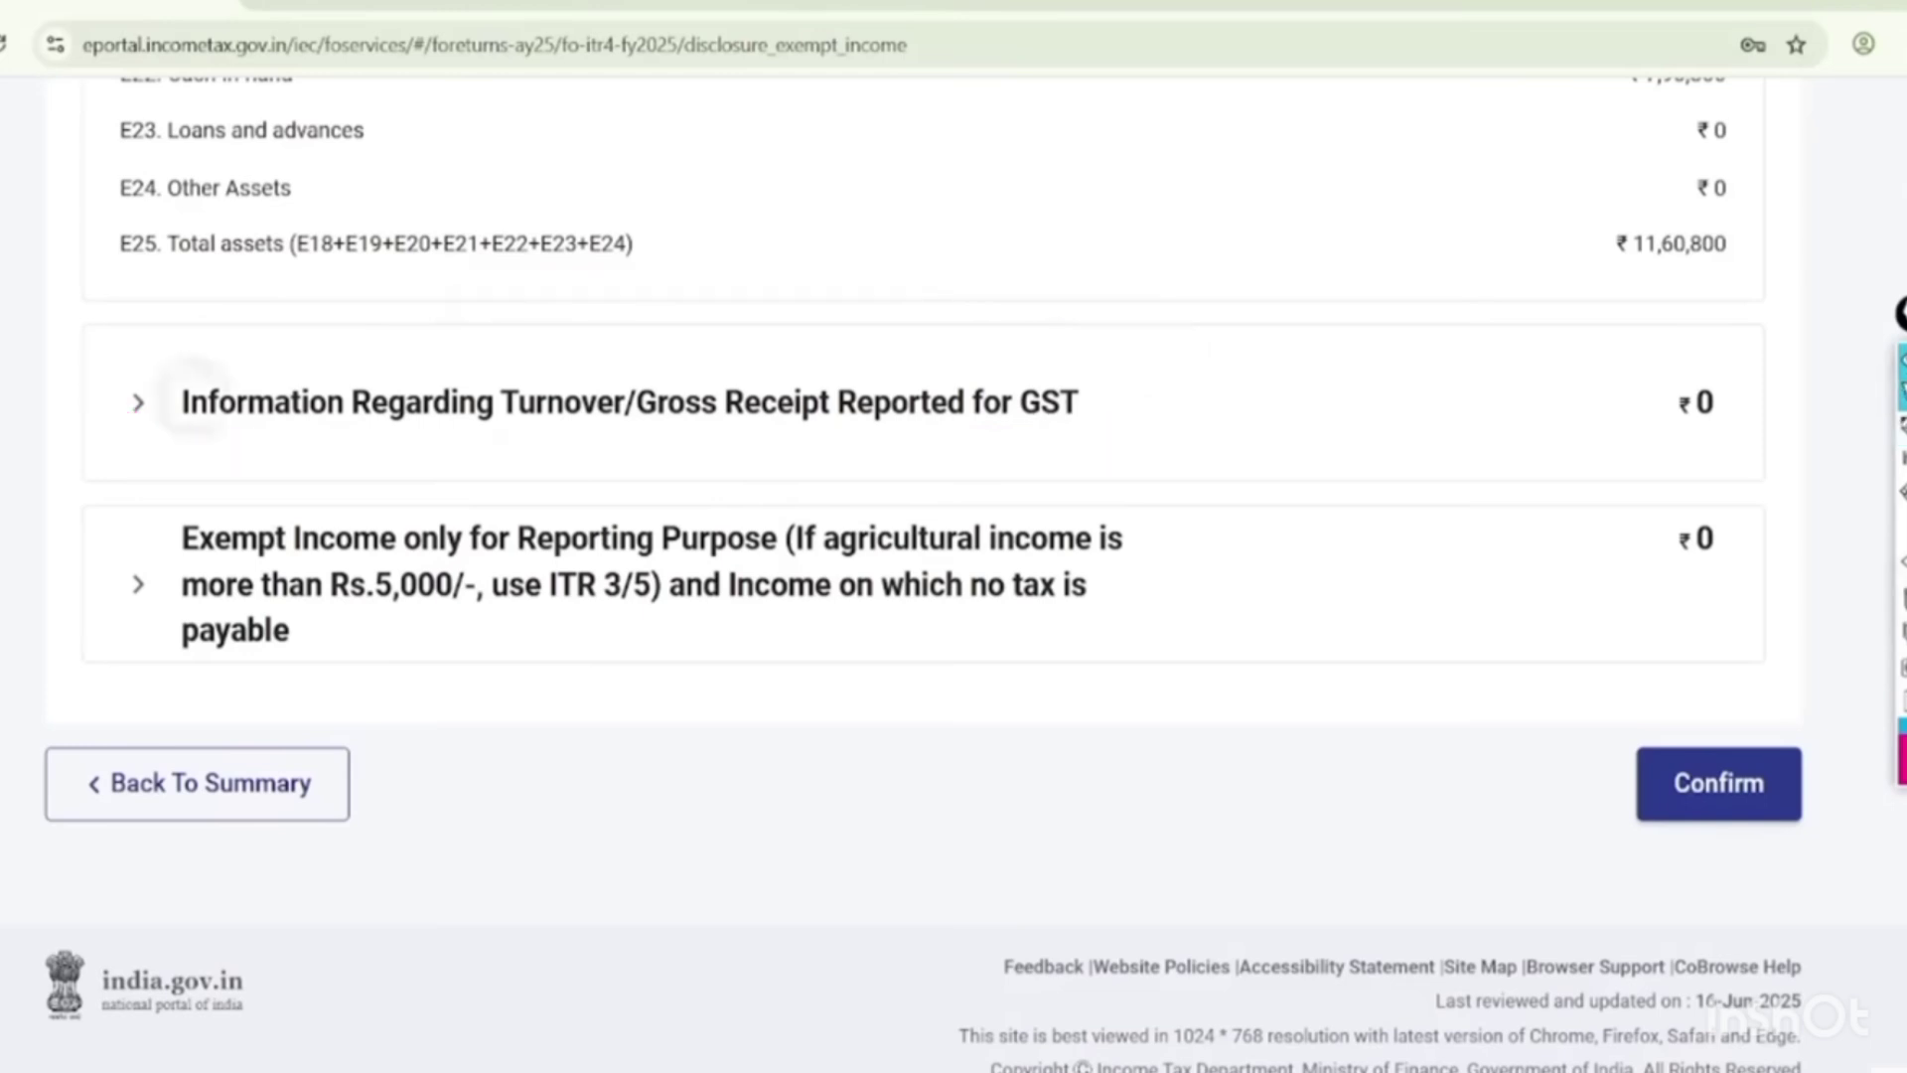
# Open a new GST turnover entry, go through the GSTIN and annual outward supplies fields, and return without saving.
pyautogui.click(193, 395)
pyautogui.scroll(-2, 923, 537)
pyautogui.click(235, 507)
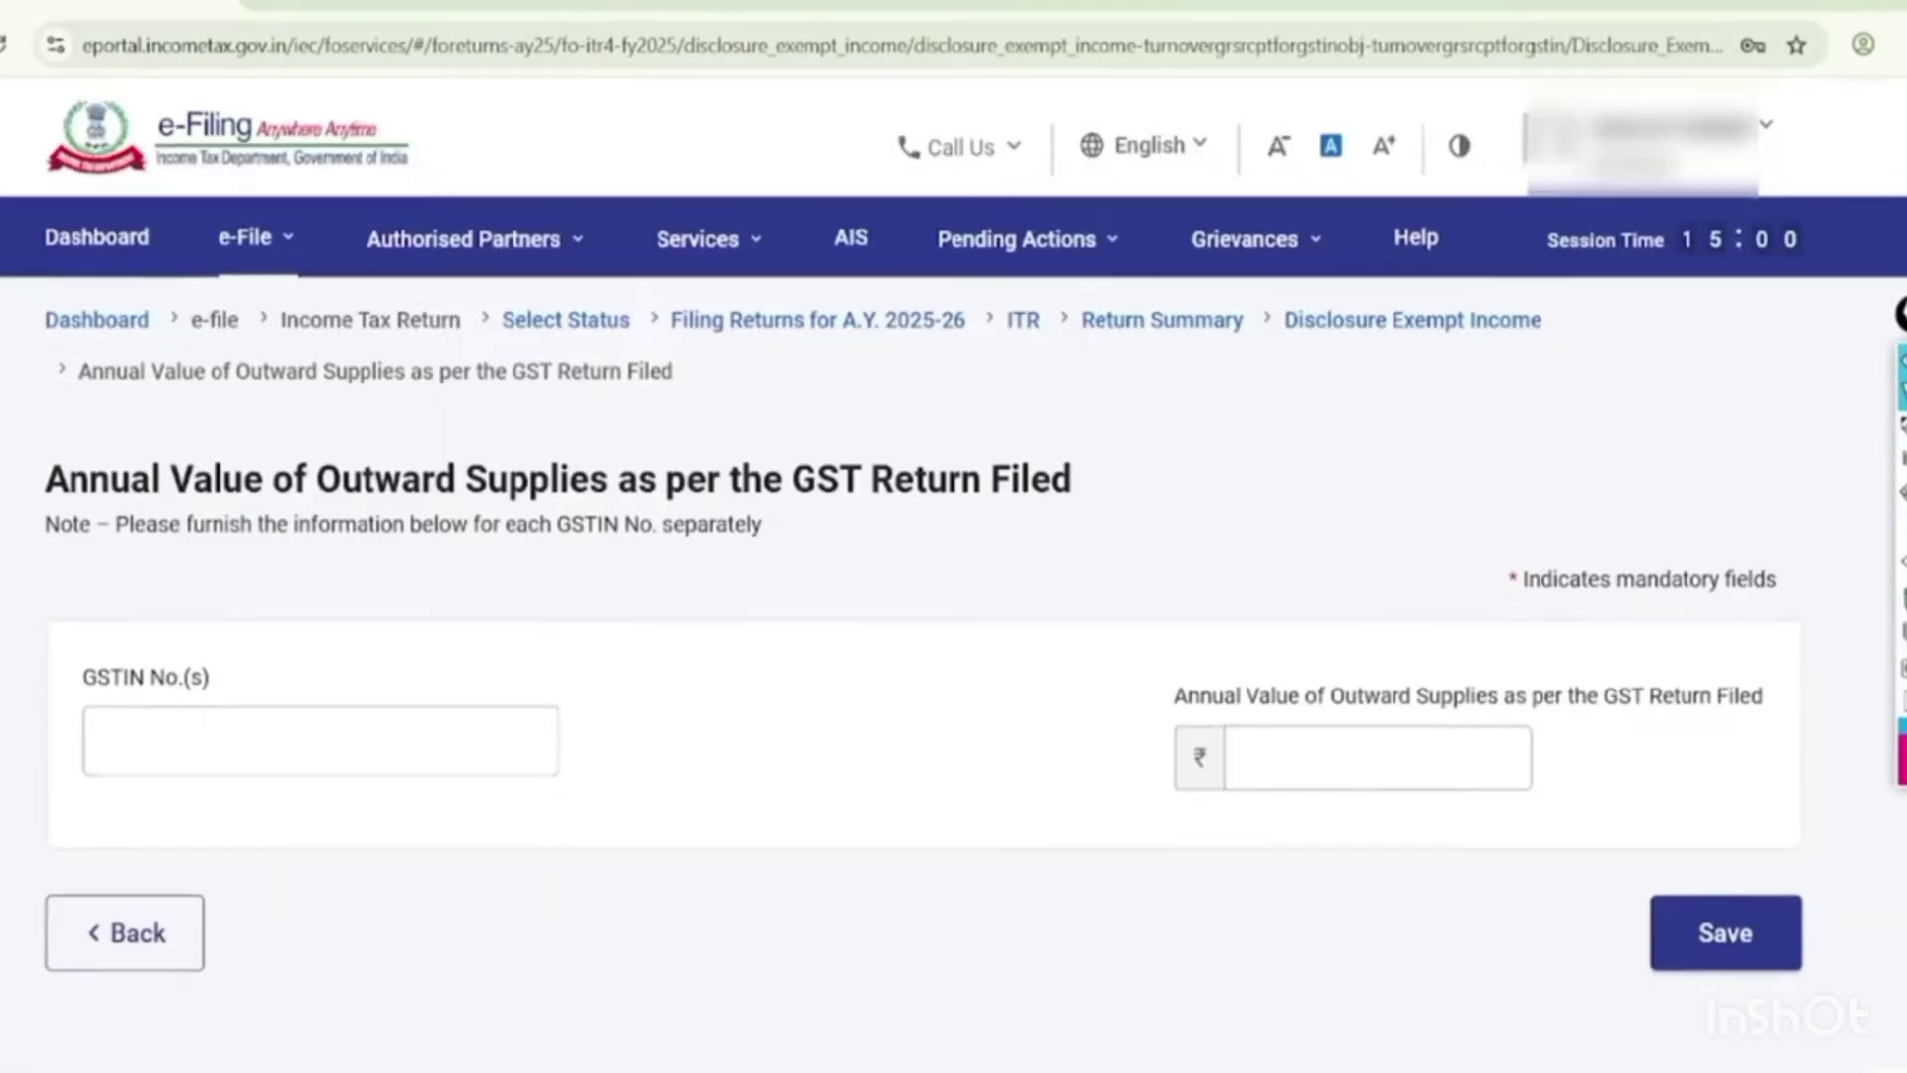
pyautogui.scroll(-2, 953, 574)
pyautogui.click(173, 591)
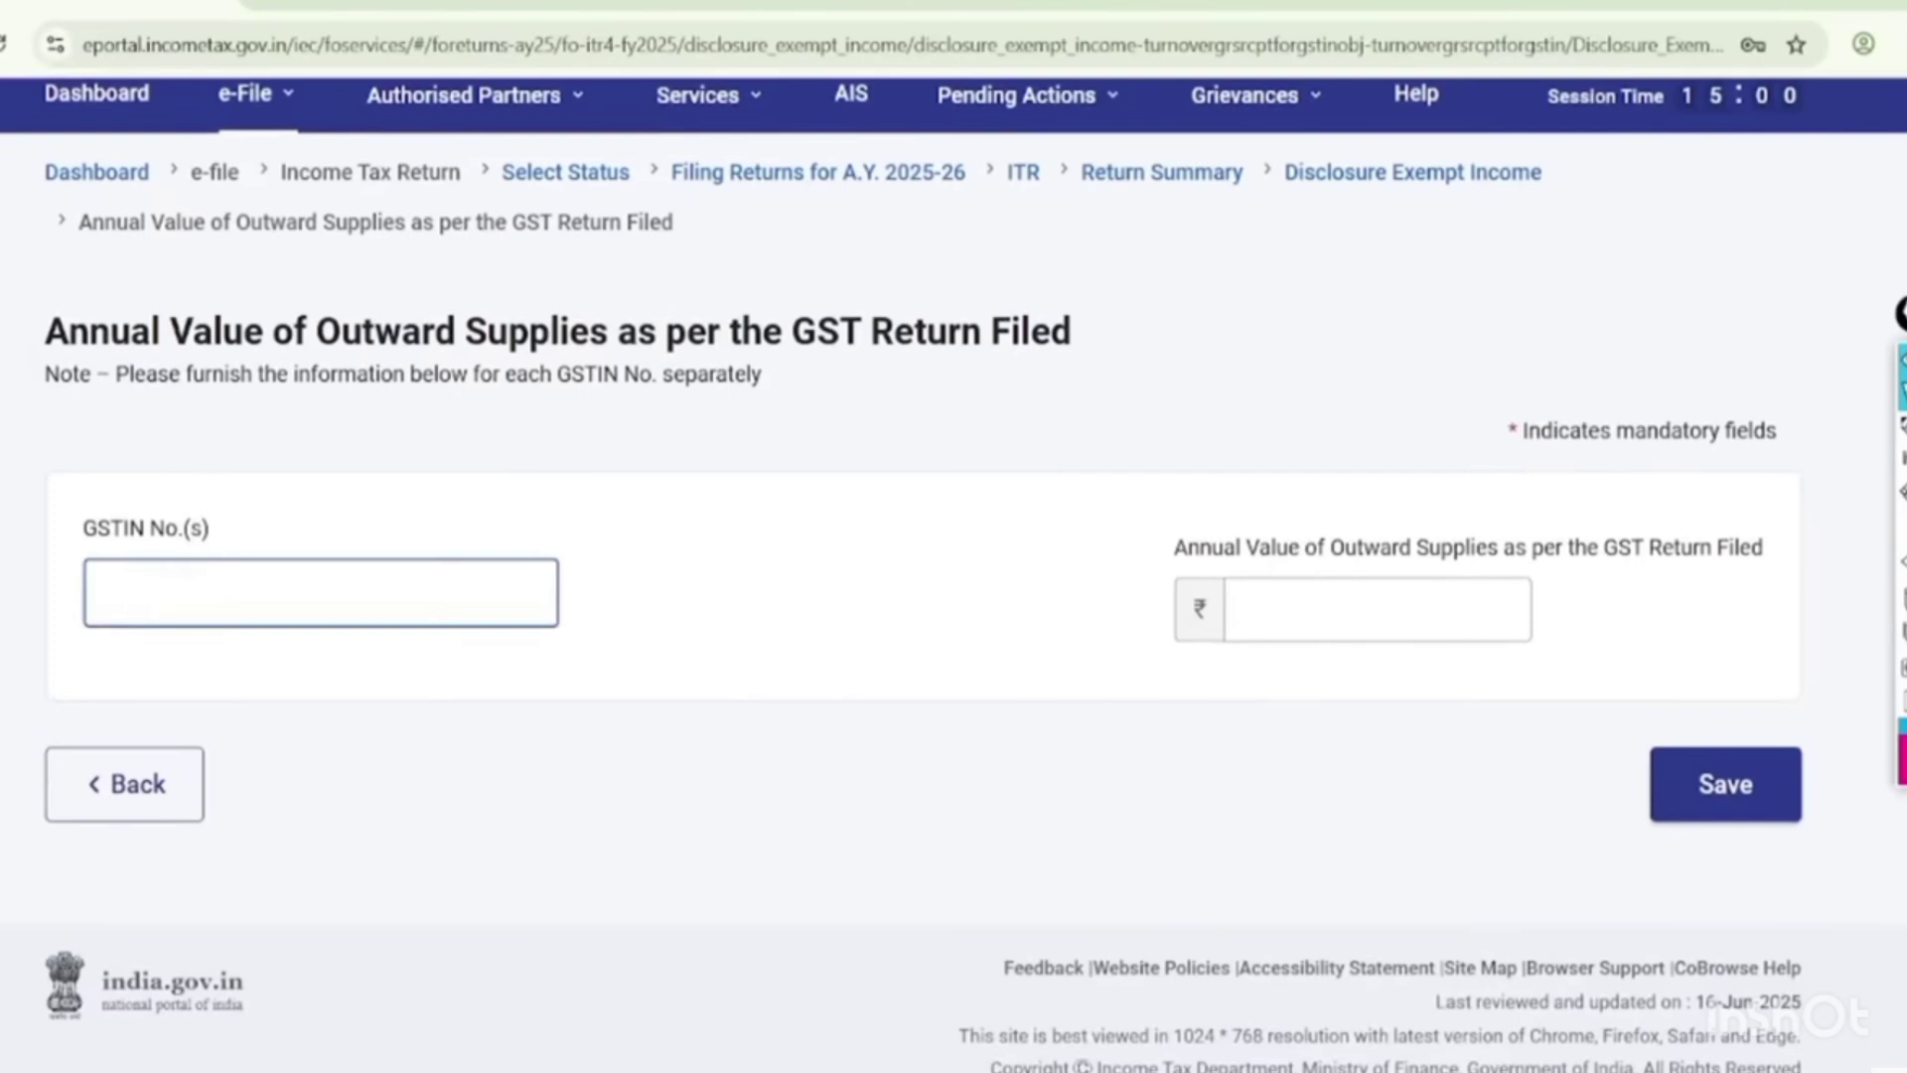
pyautogui.click(1410, 602)
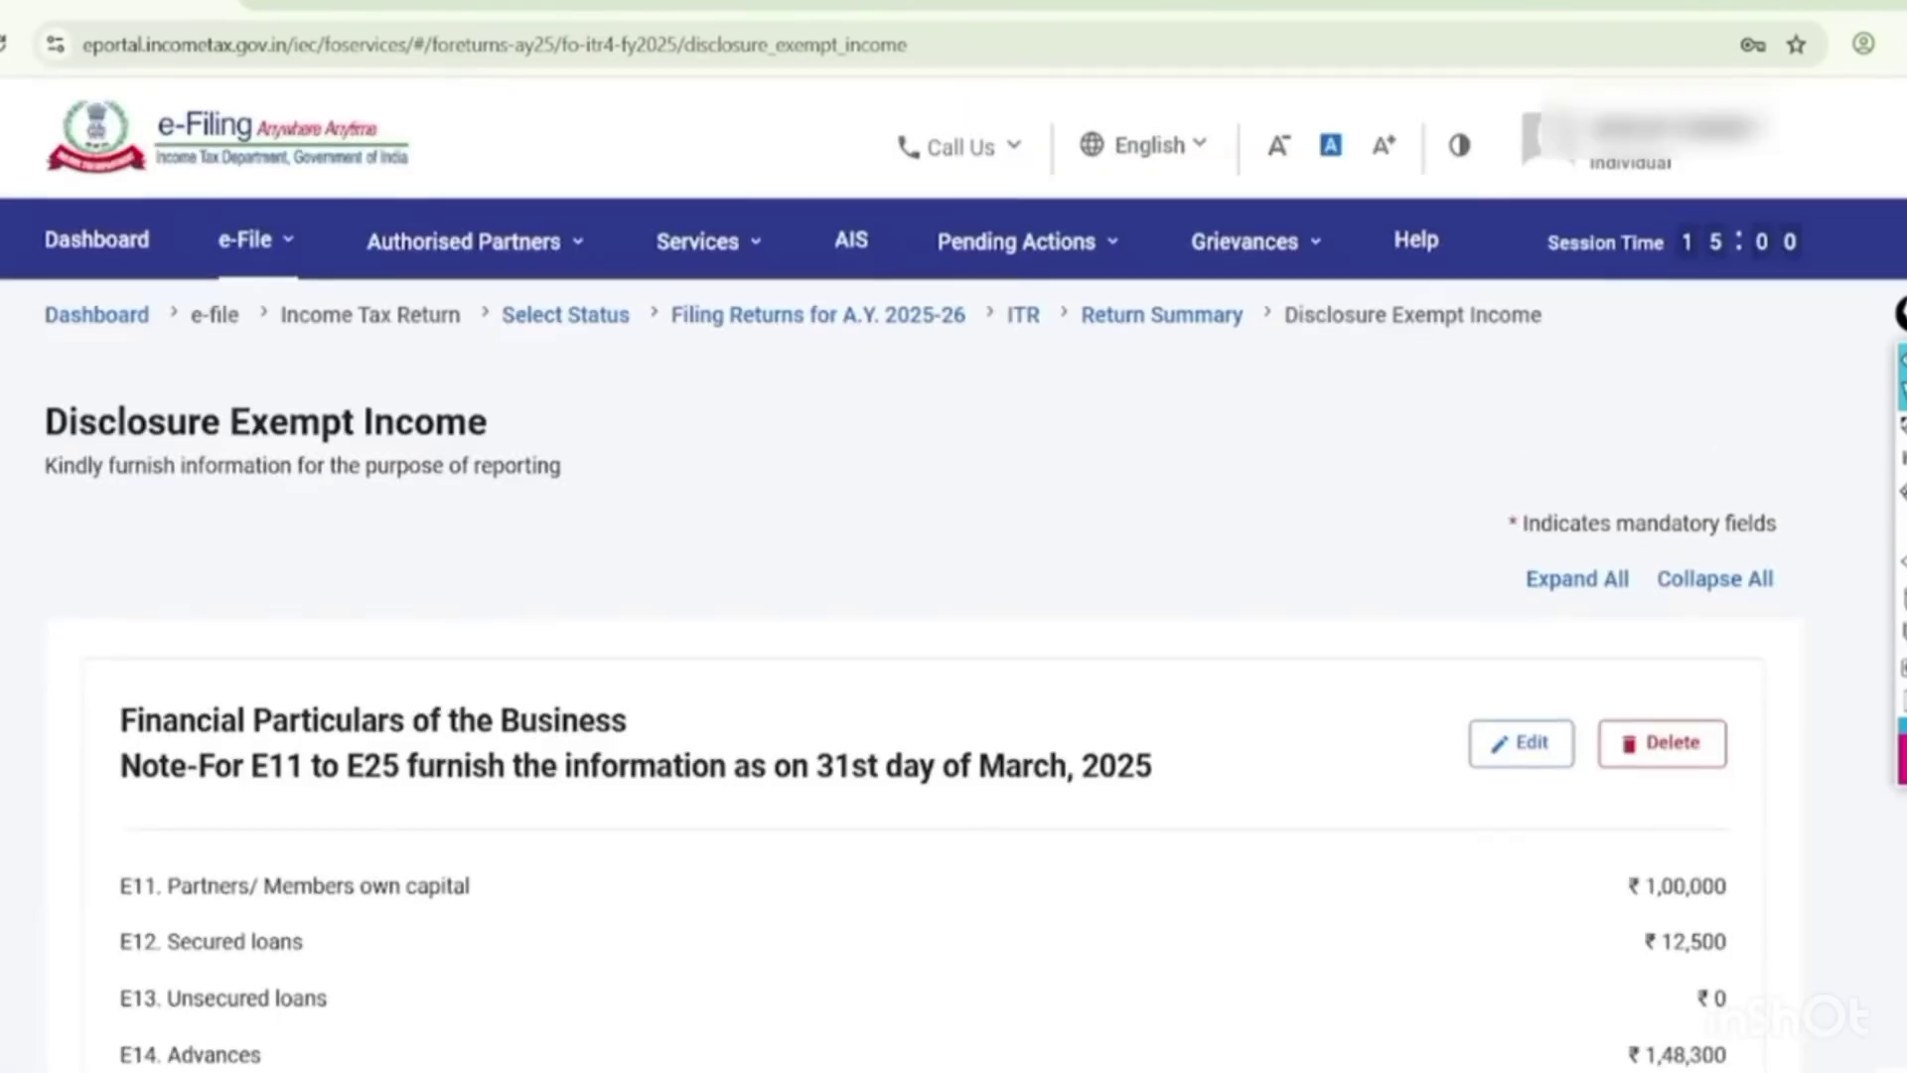
# Confirm the Disclosure Exempt Income schedule.
pyautogui.scroll(-15, 953, 536)
pyautogui.hscroll(1, 953, 574)
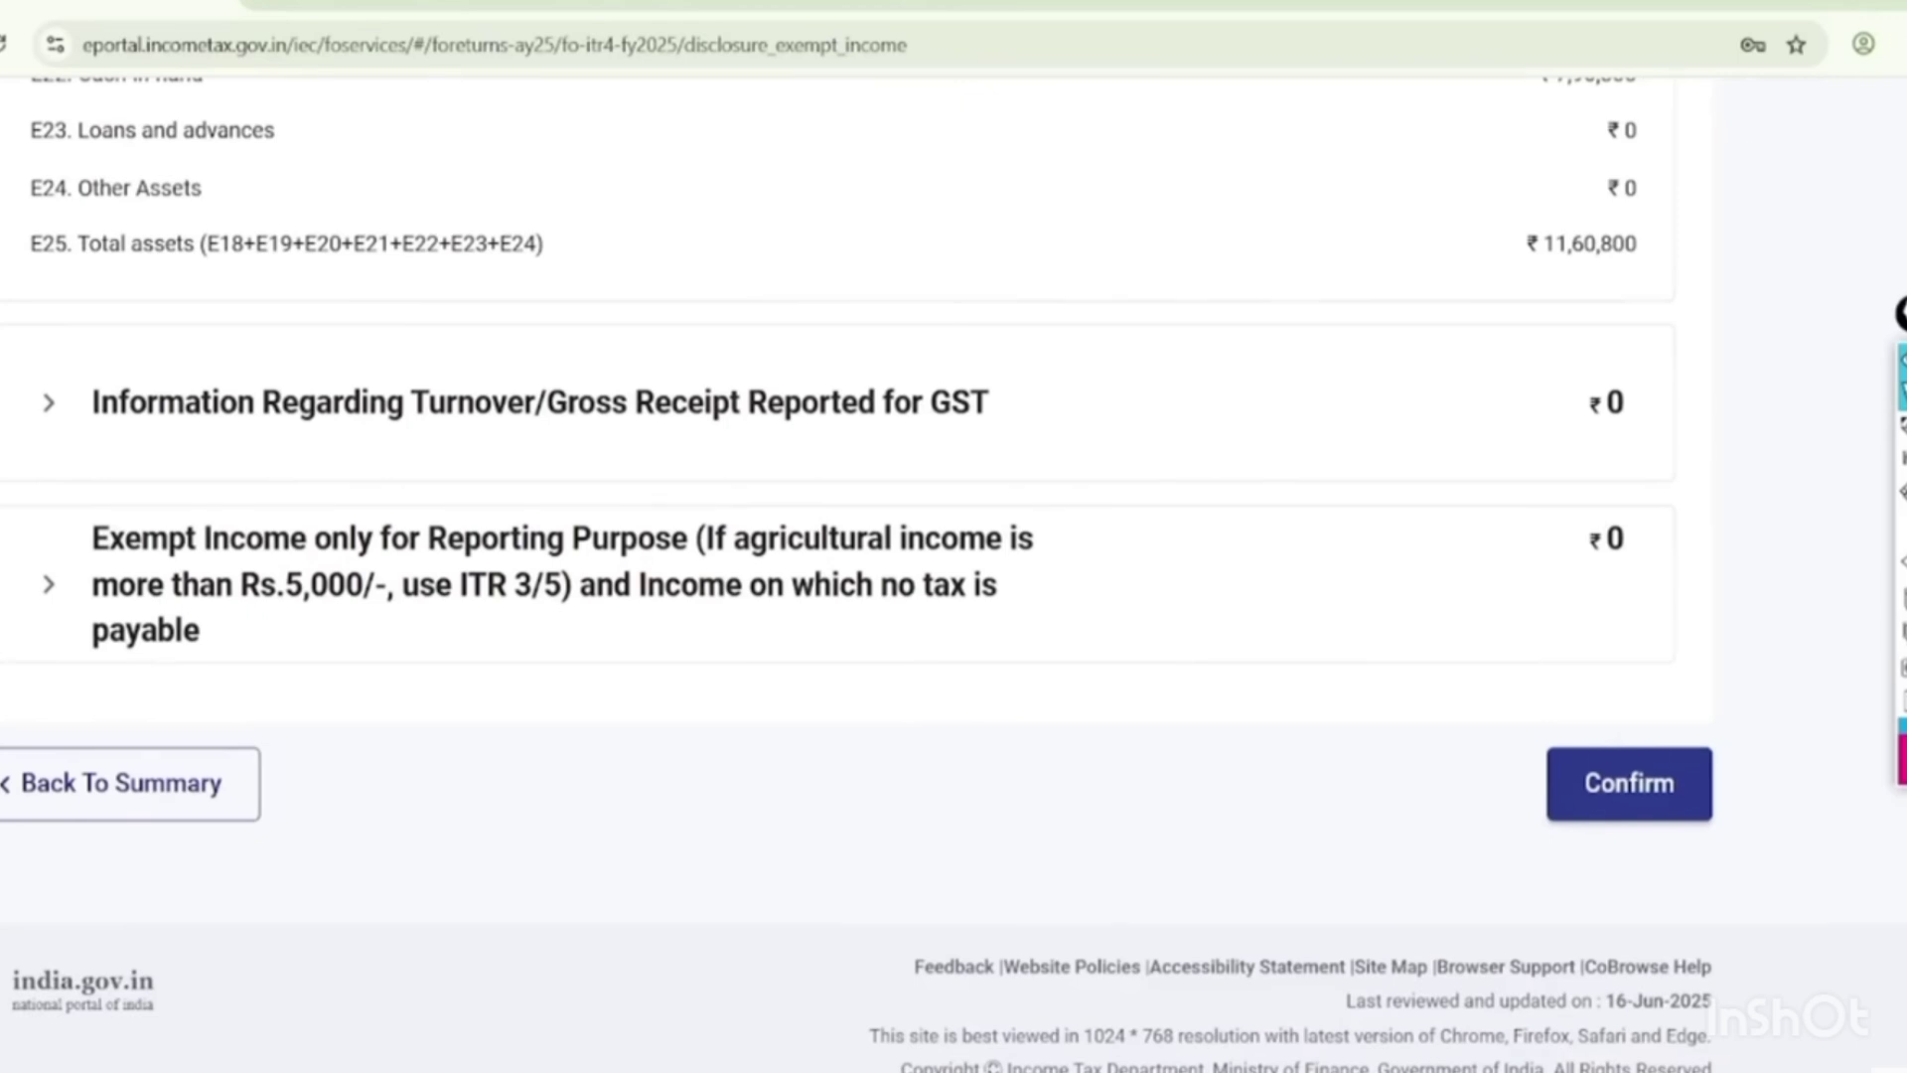
pyautogui.click(1629, 784)
# Open the LTCG u/s 112A schedule, leave sale consideration and cost of acquisition blank, and confirm it.
pyautogui.scroll(2, 954, 626)
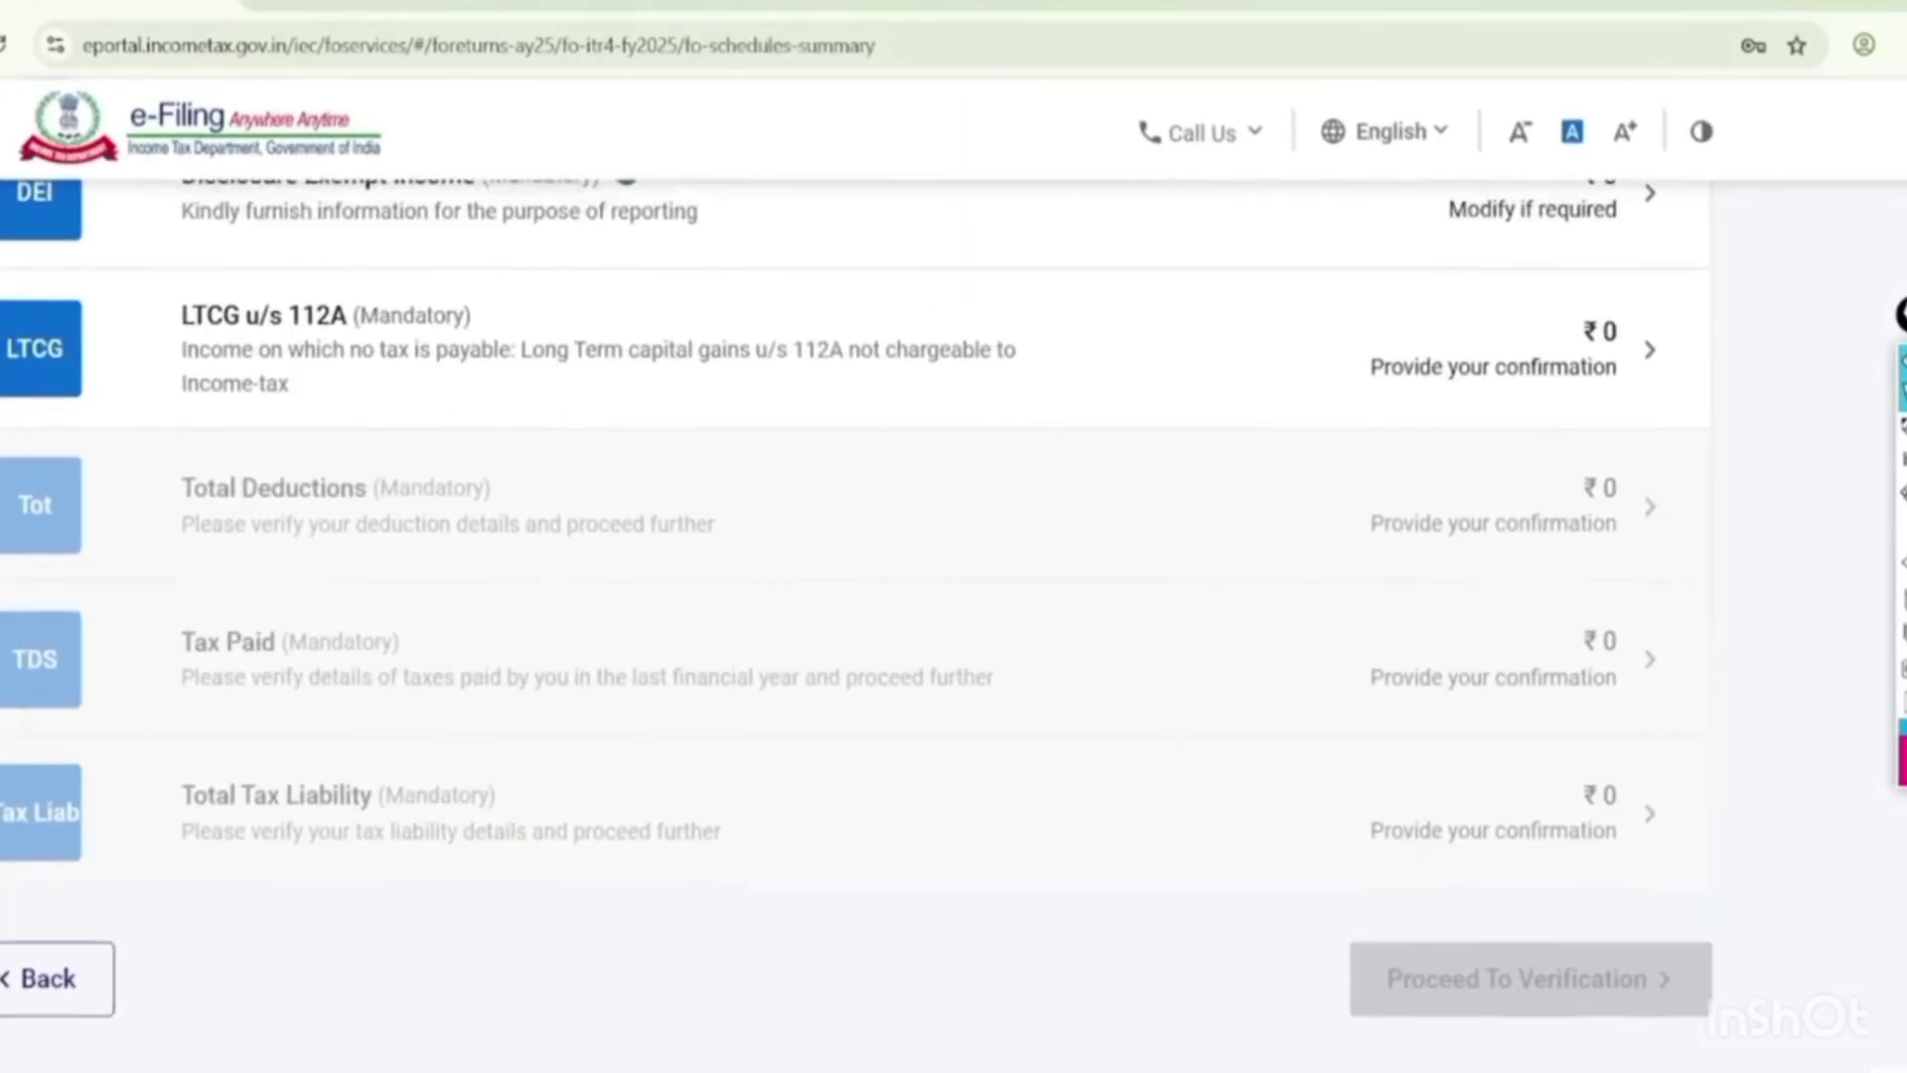
pyautogui.click(1648, 350)
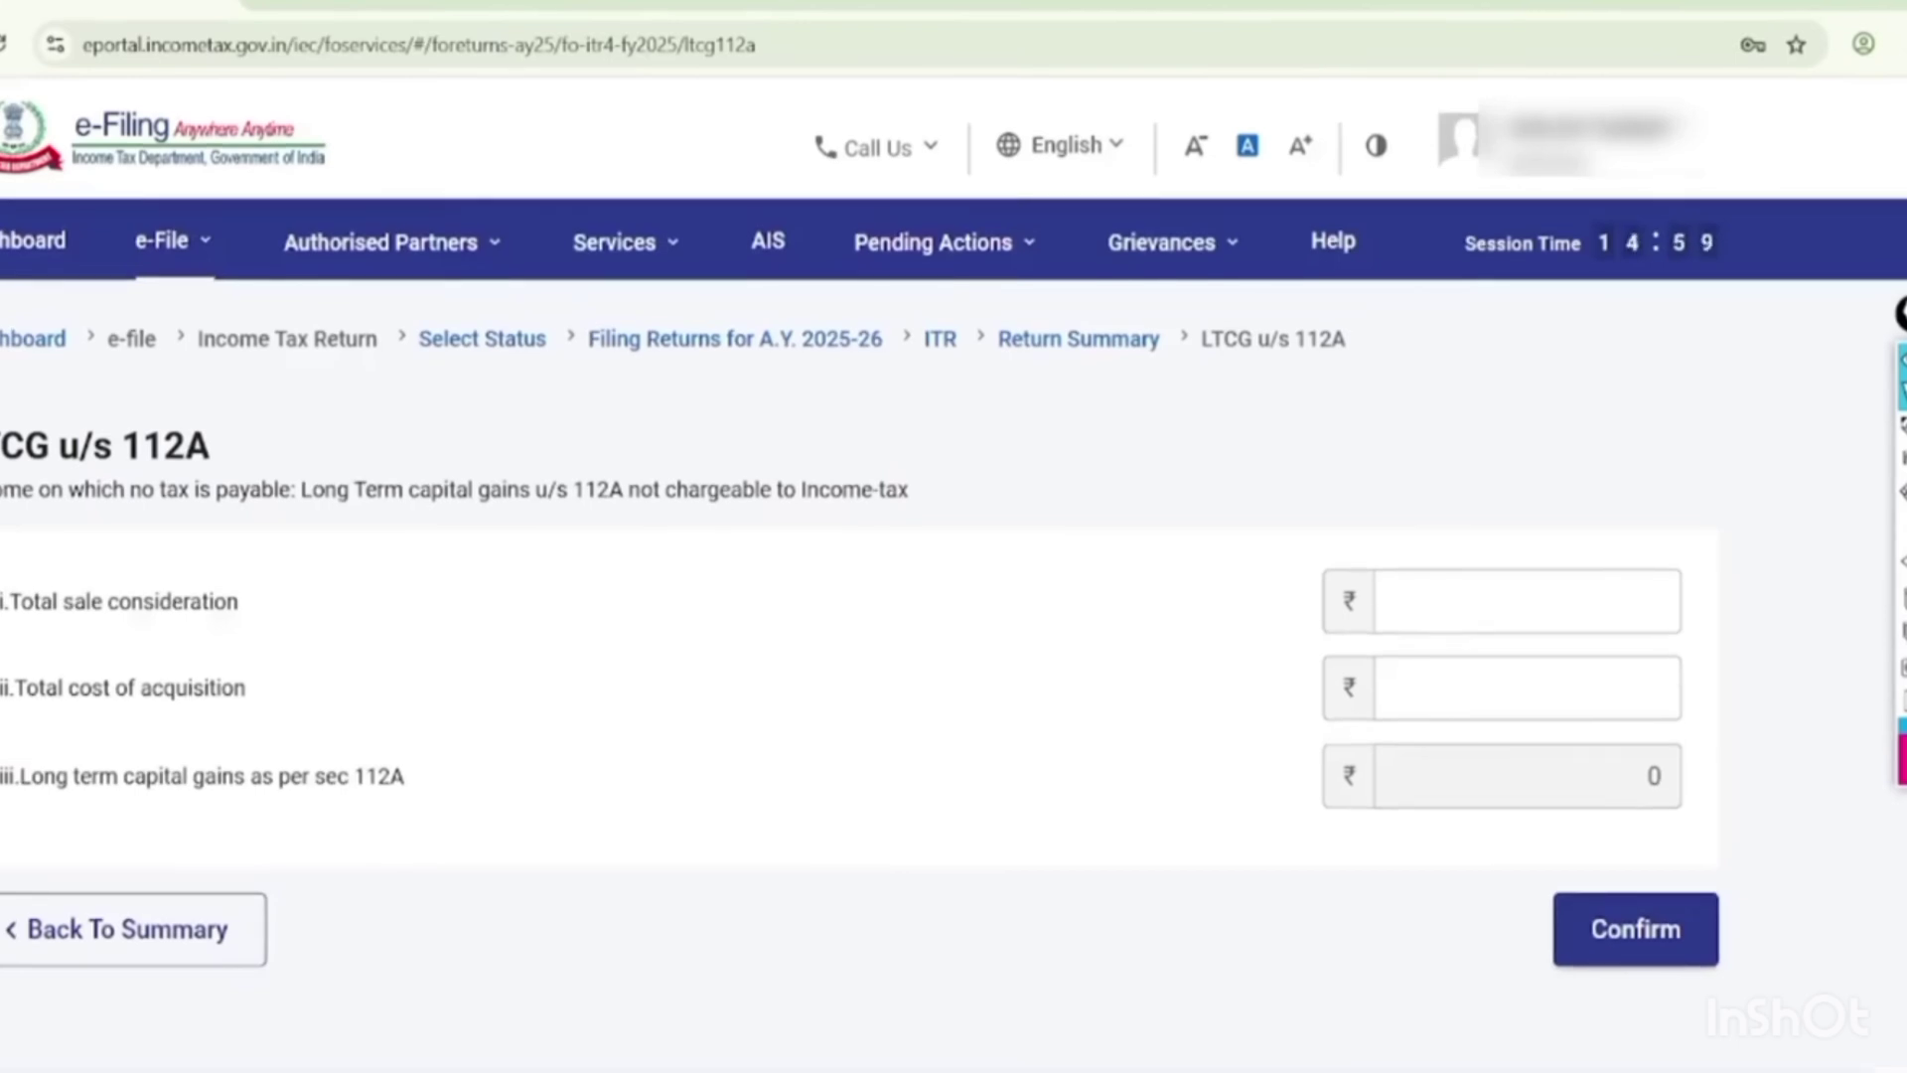
pyautogui.click(1588, 598)
pyautogui.click(1588, 687)
pyautogui.click(1634, 929)
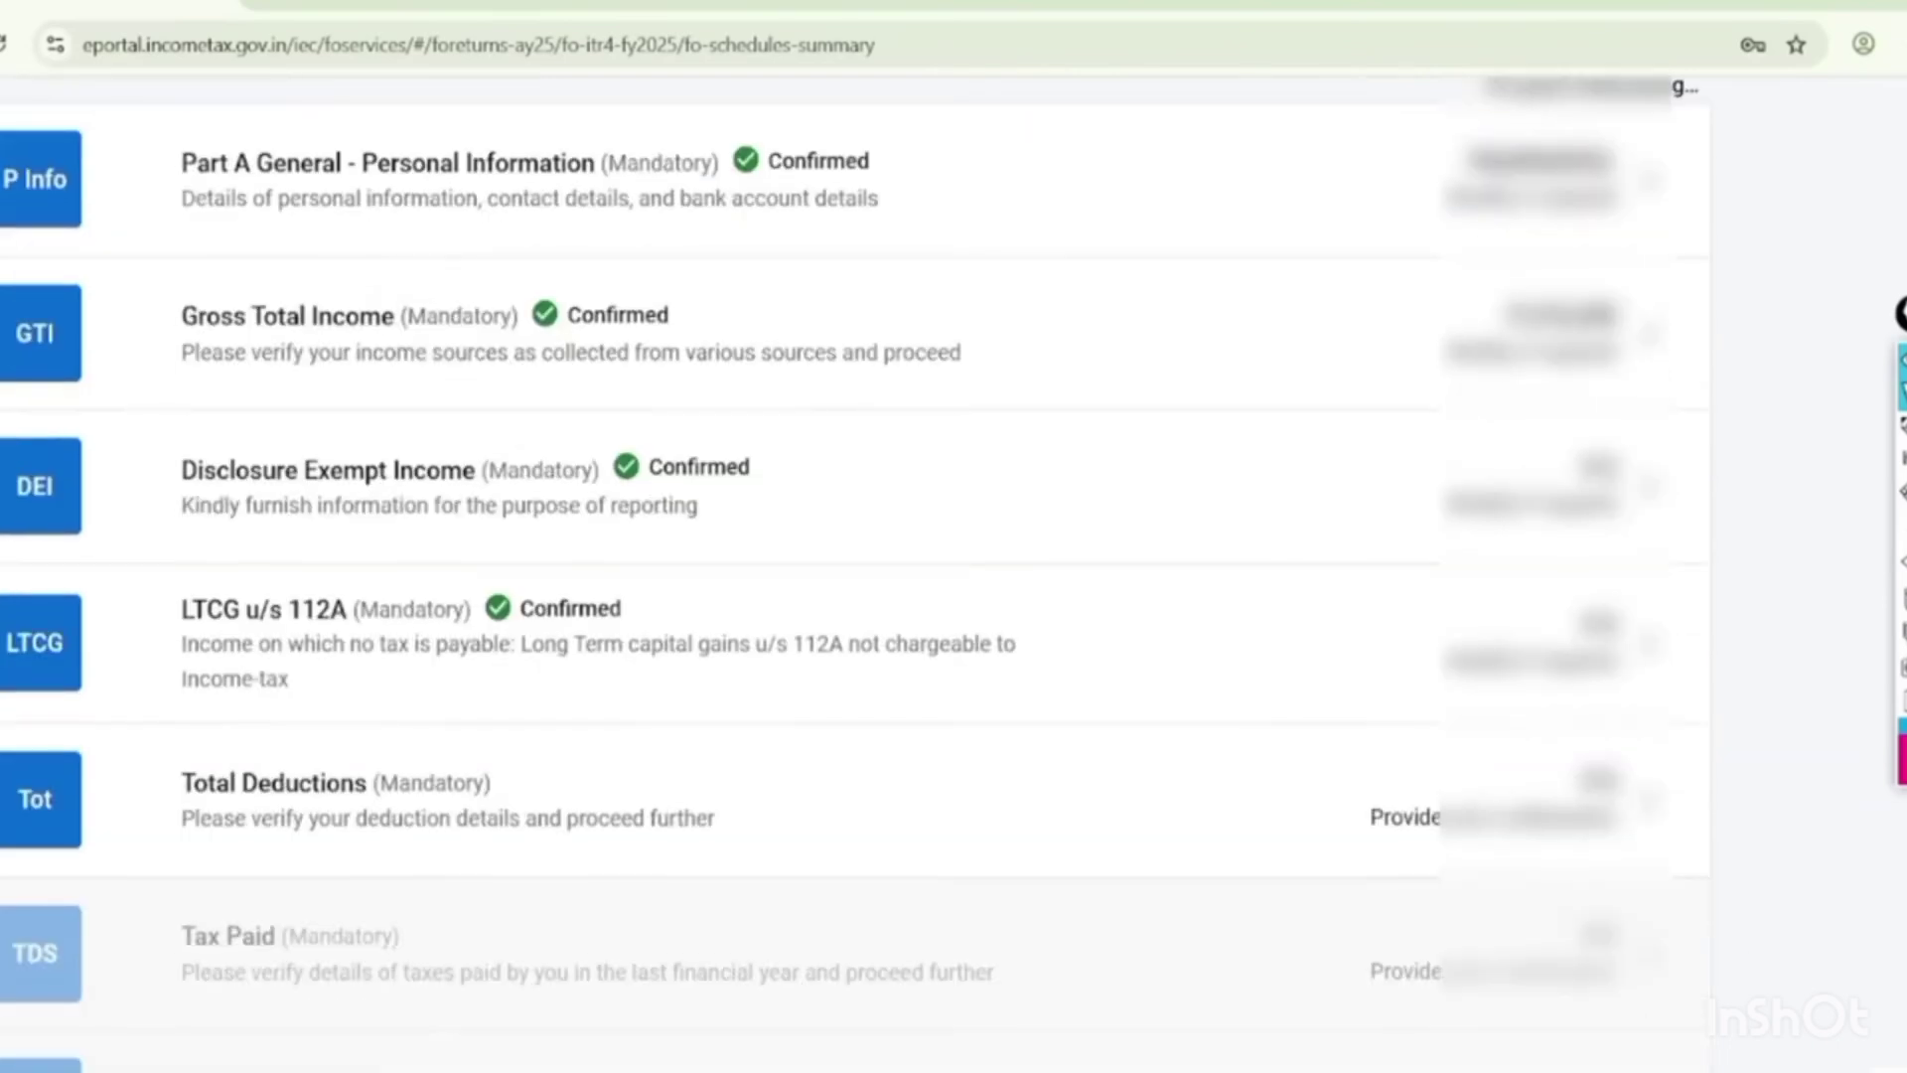
# Open the Total Deductions schedule, review its deduction sections, and confirm it without adding any deduction.
pyautogui.scroll(-4, 954, 573)
pyautogui.click(1649, 345)
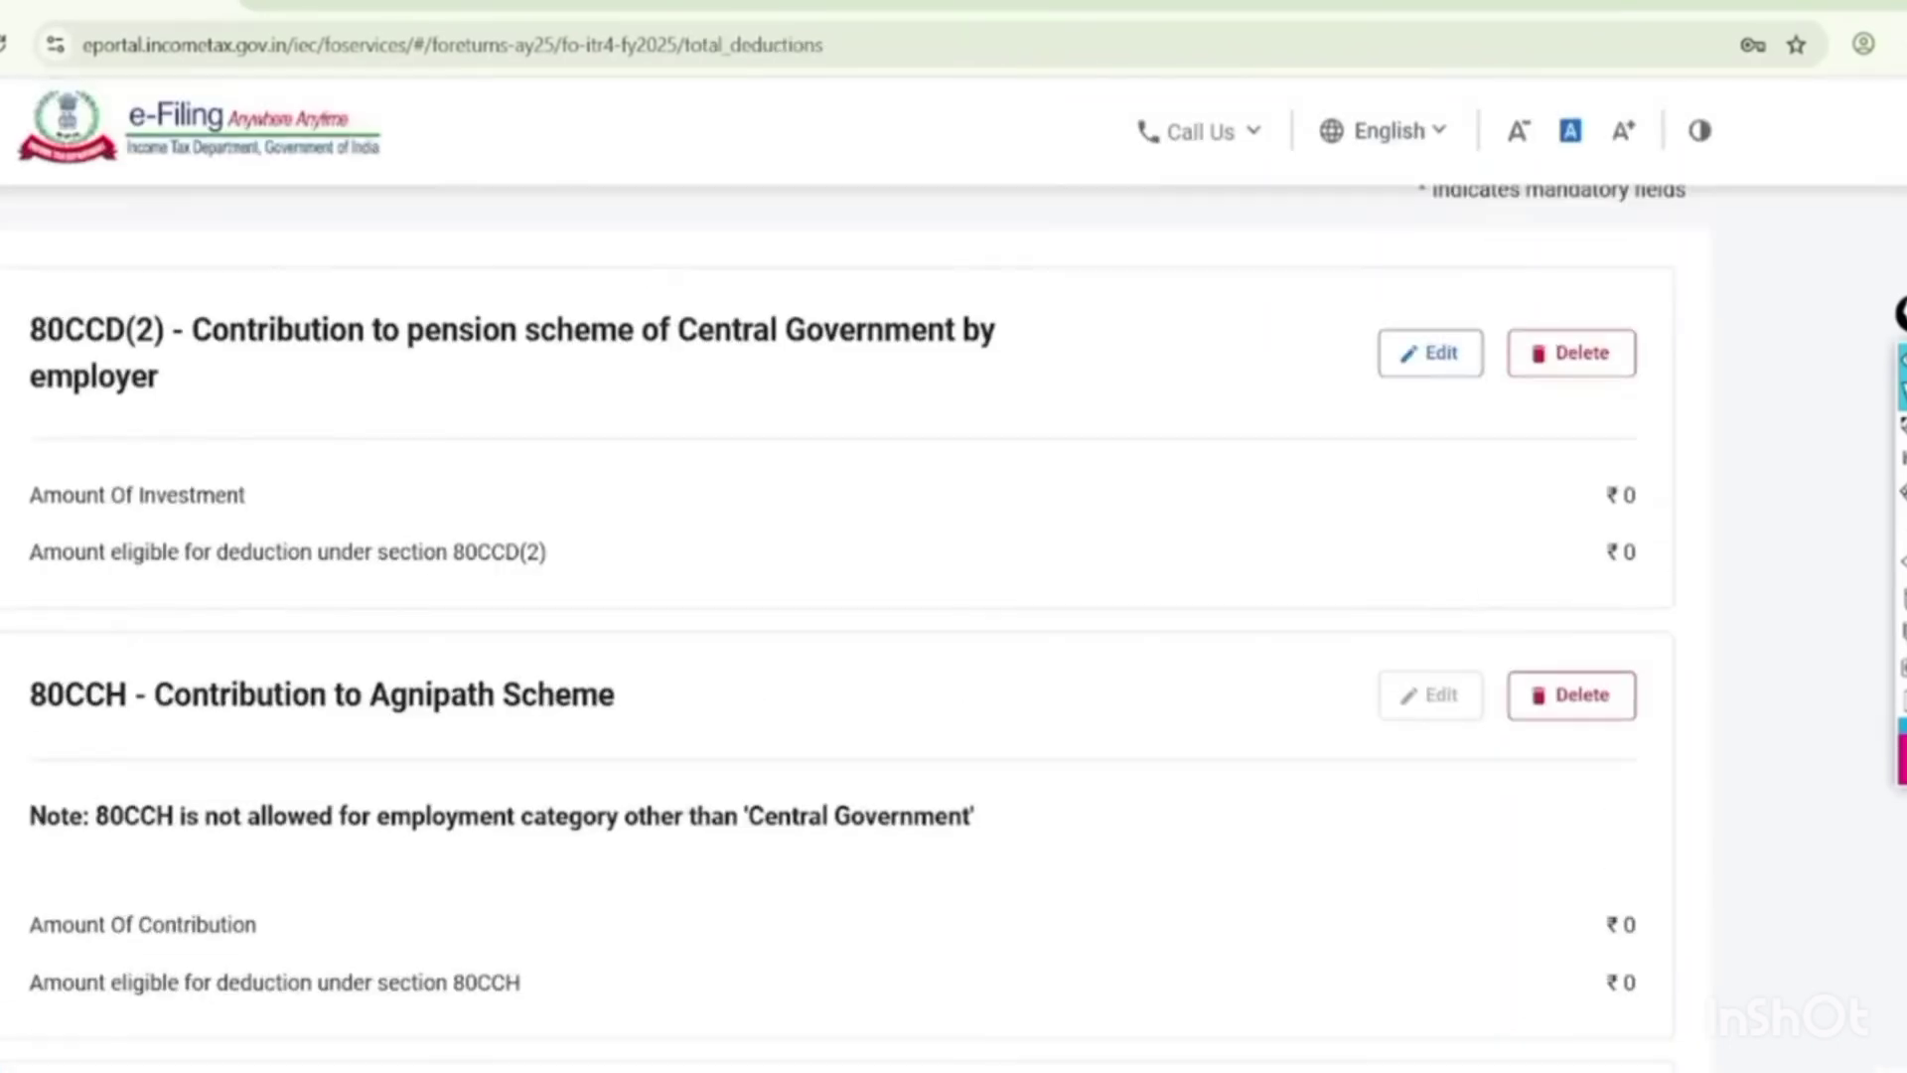
pyautogui.scroll(-9, 858, 576)
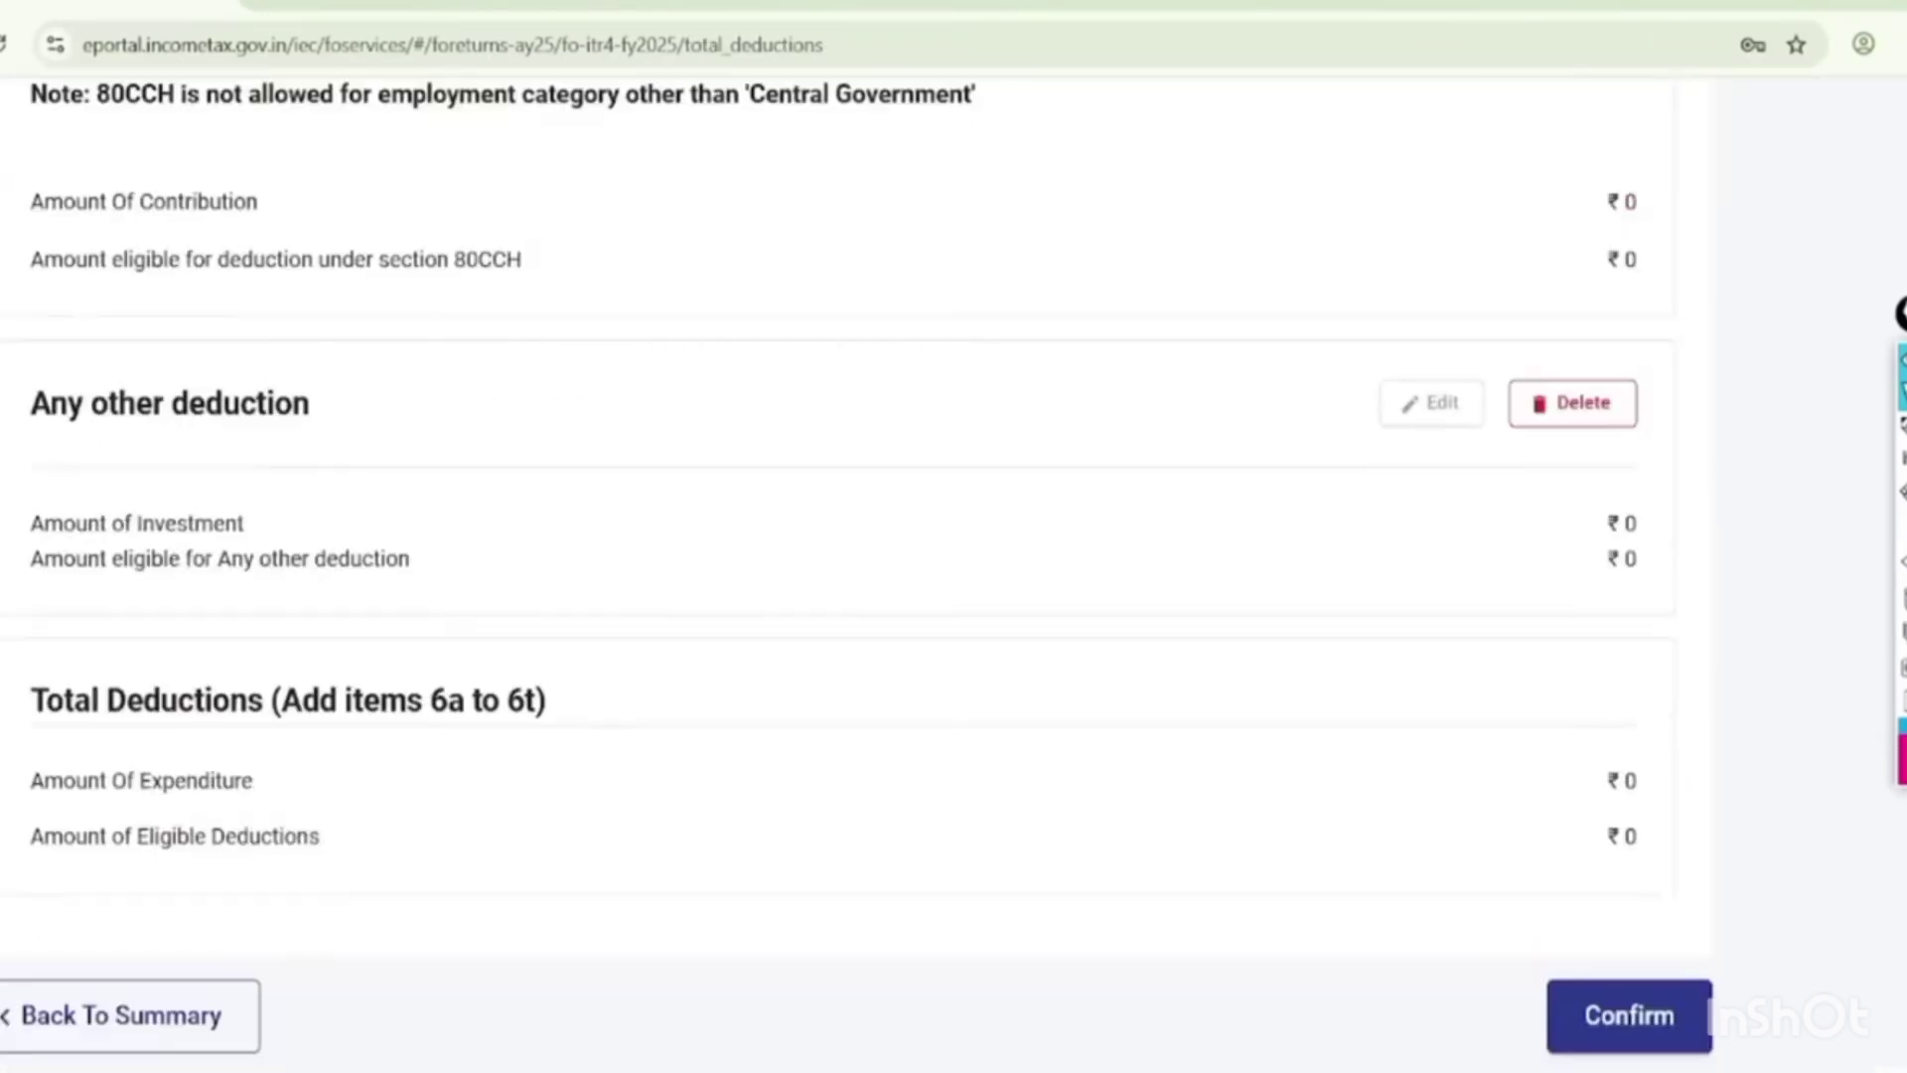
pyautogui.scroll(-3, 858, 576)
pyautogui.click(1666, 780)
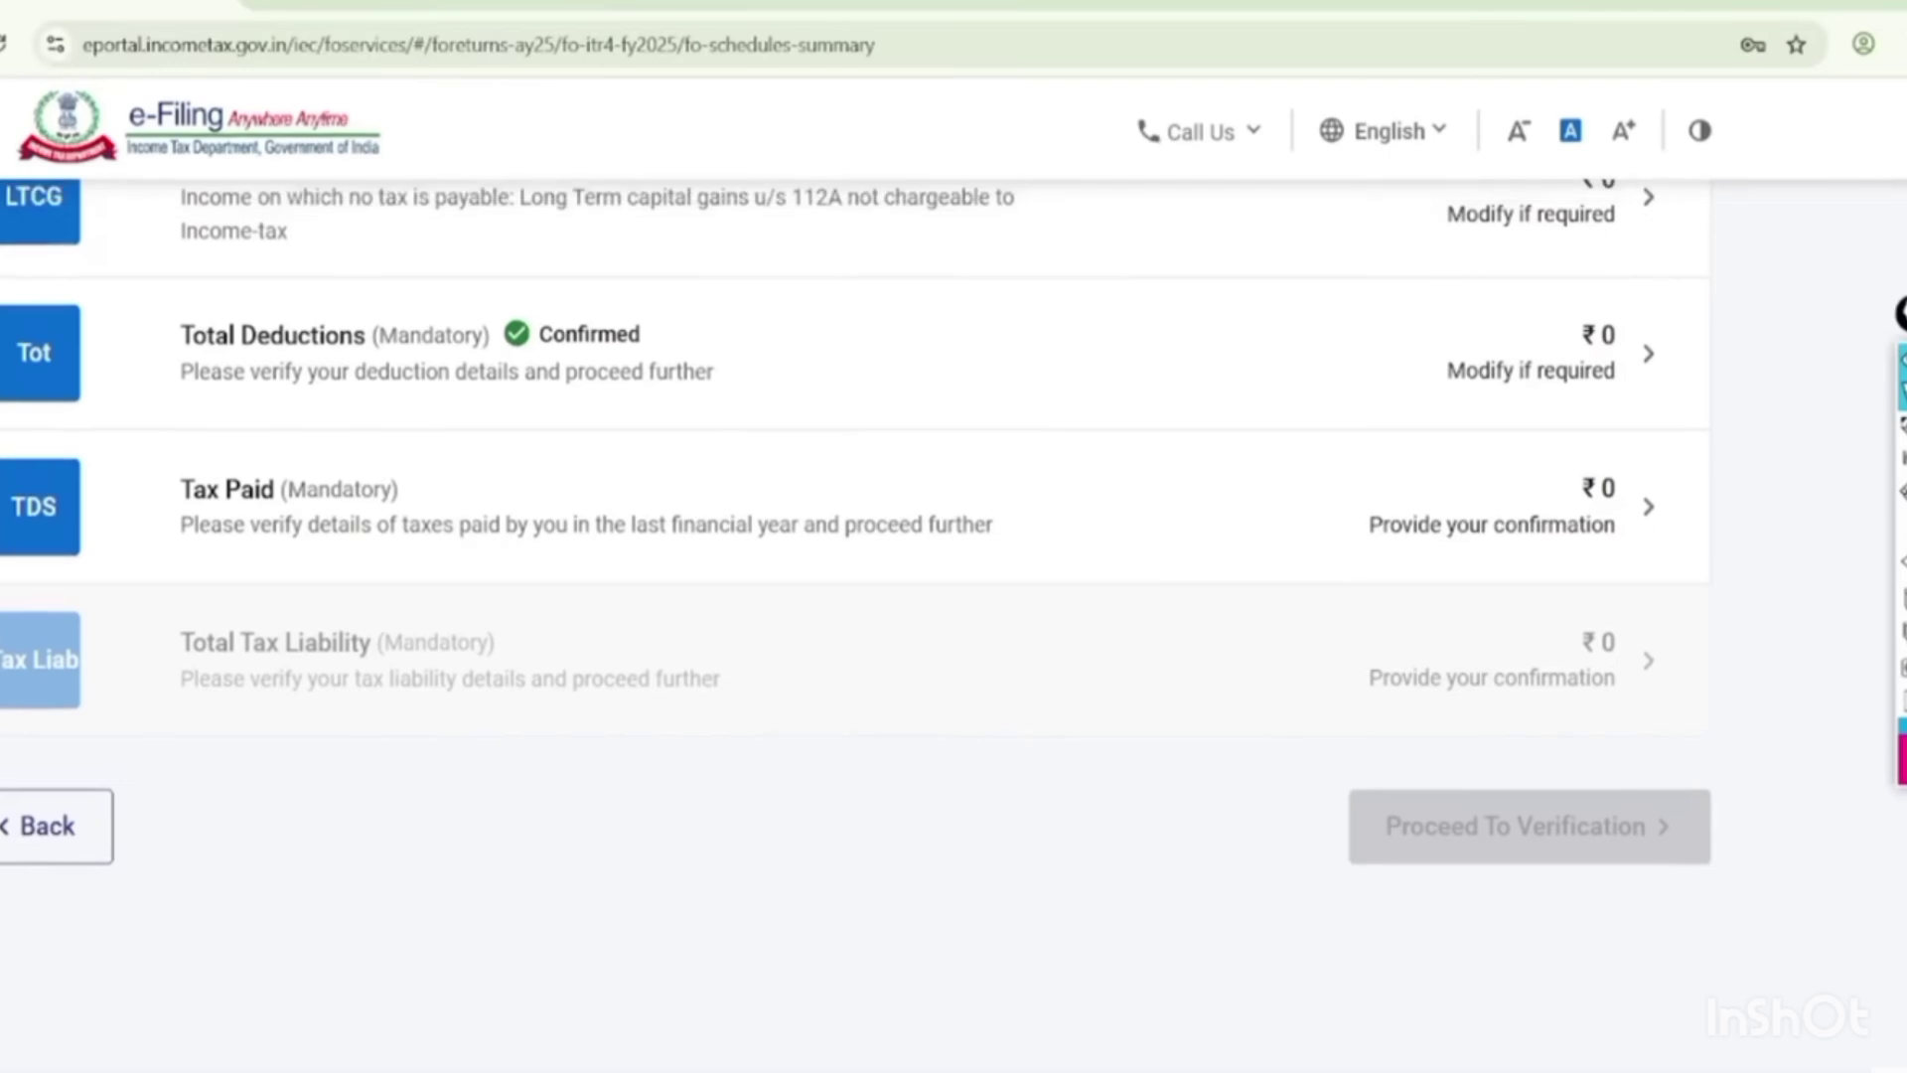
# Open the Tax Paid schedule and review its TDS on salary, TDS on other income, TCS, and advance and self-assessment tax sections.
pyautogui.click(1648, 506)
pyautogui.scroll(10, 953, 537)
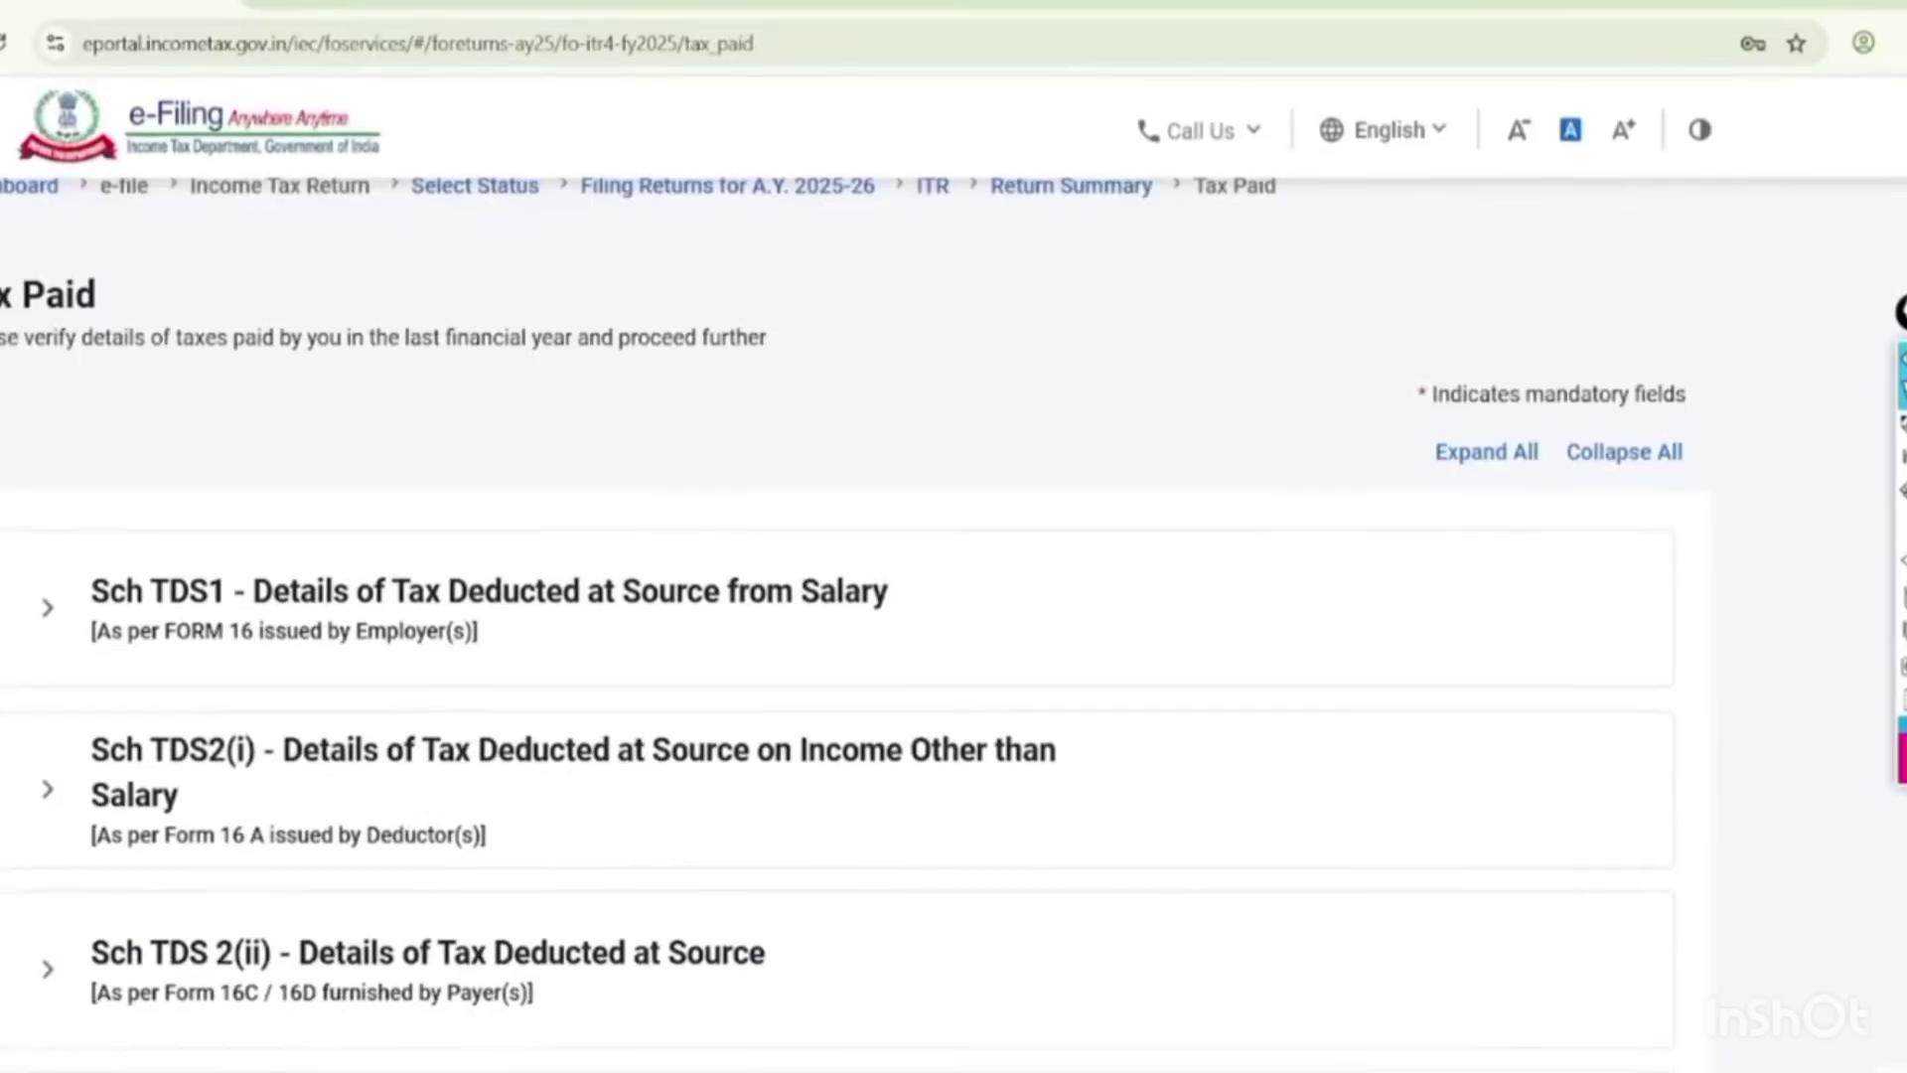
pyautogui.scroll(-3, 953, 537)
pyautogui.scroll(-1, 953, 536)
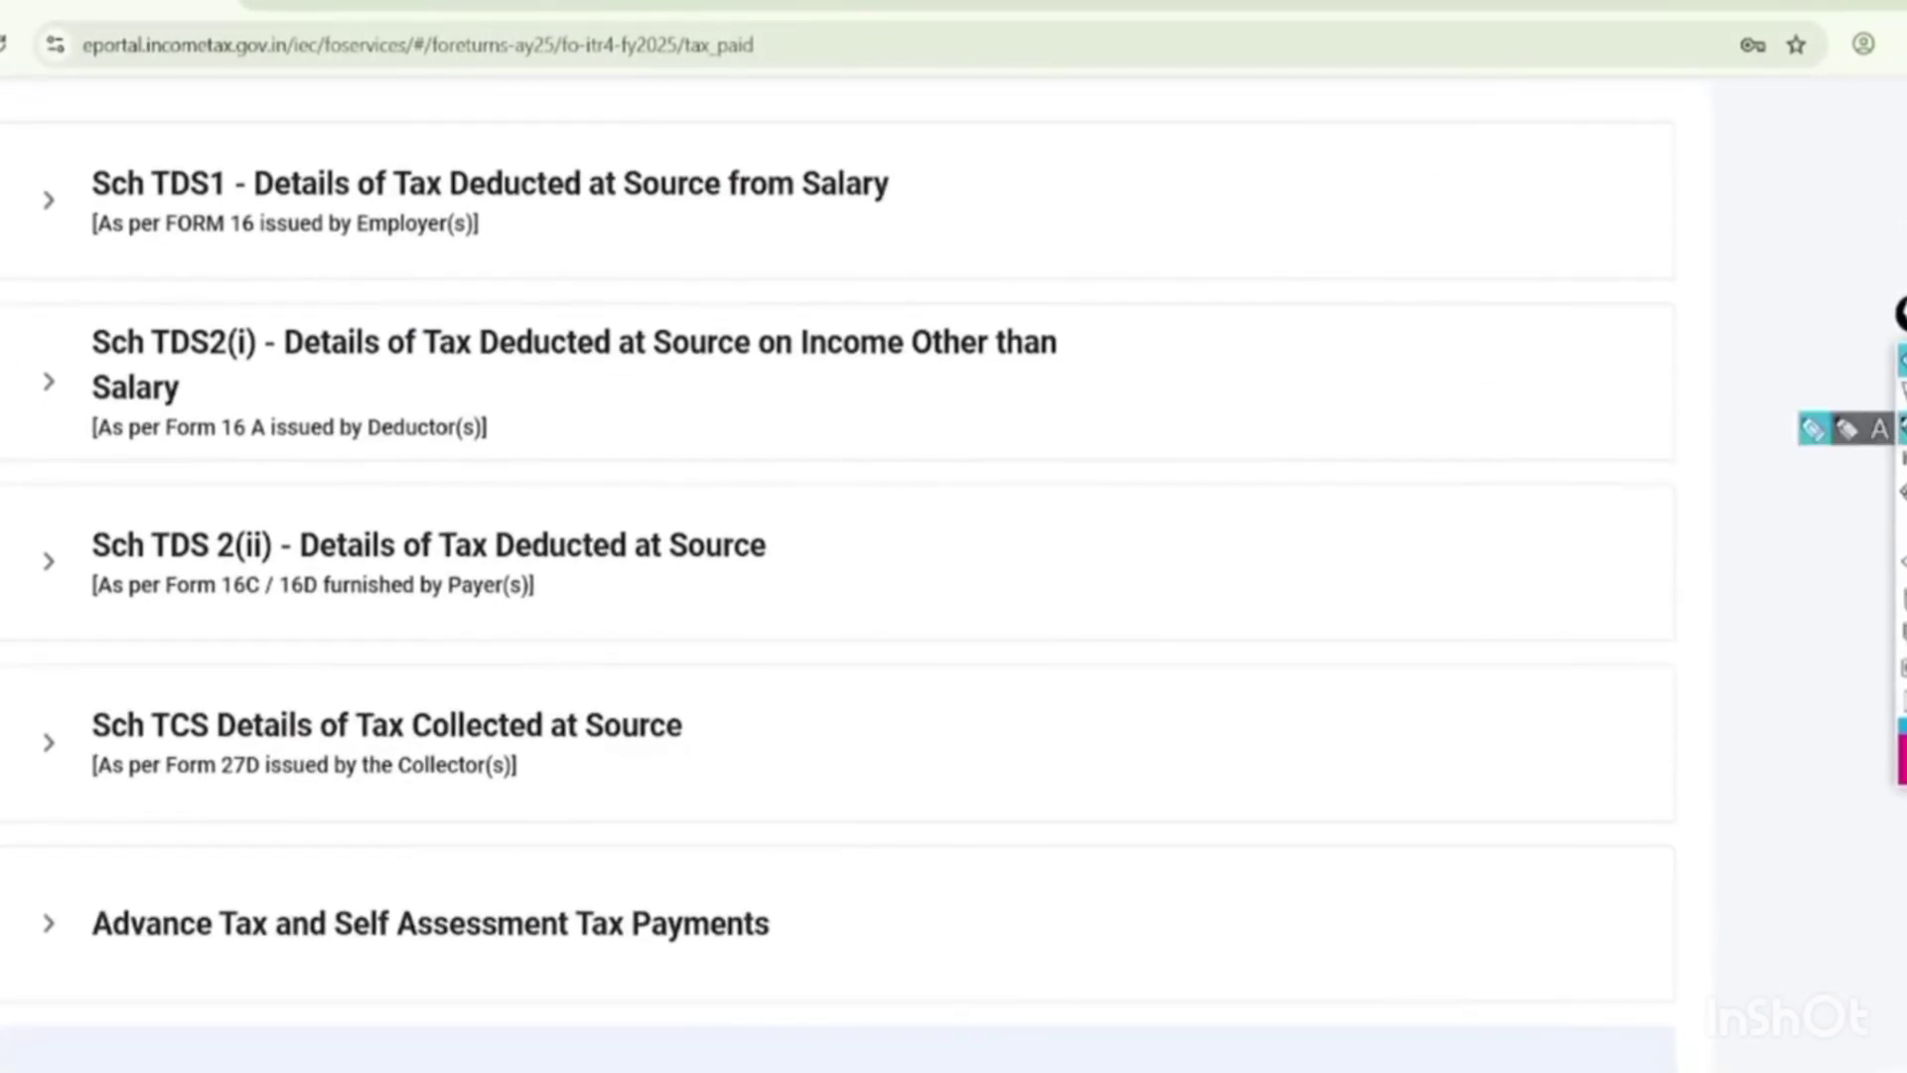
pyautogui.moveTo(1008, 129)
pyautogui.mouseDown()
pyautogui.moveTo(766, 248)
pyautogui.moveTo(833, 147)
pyautogui.mouseUp()
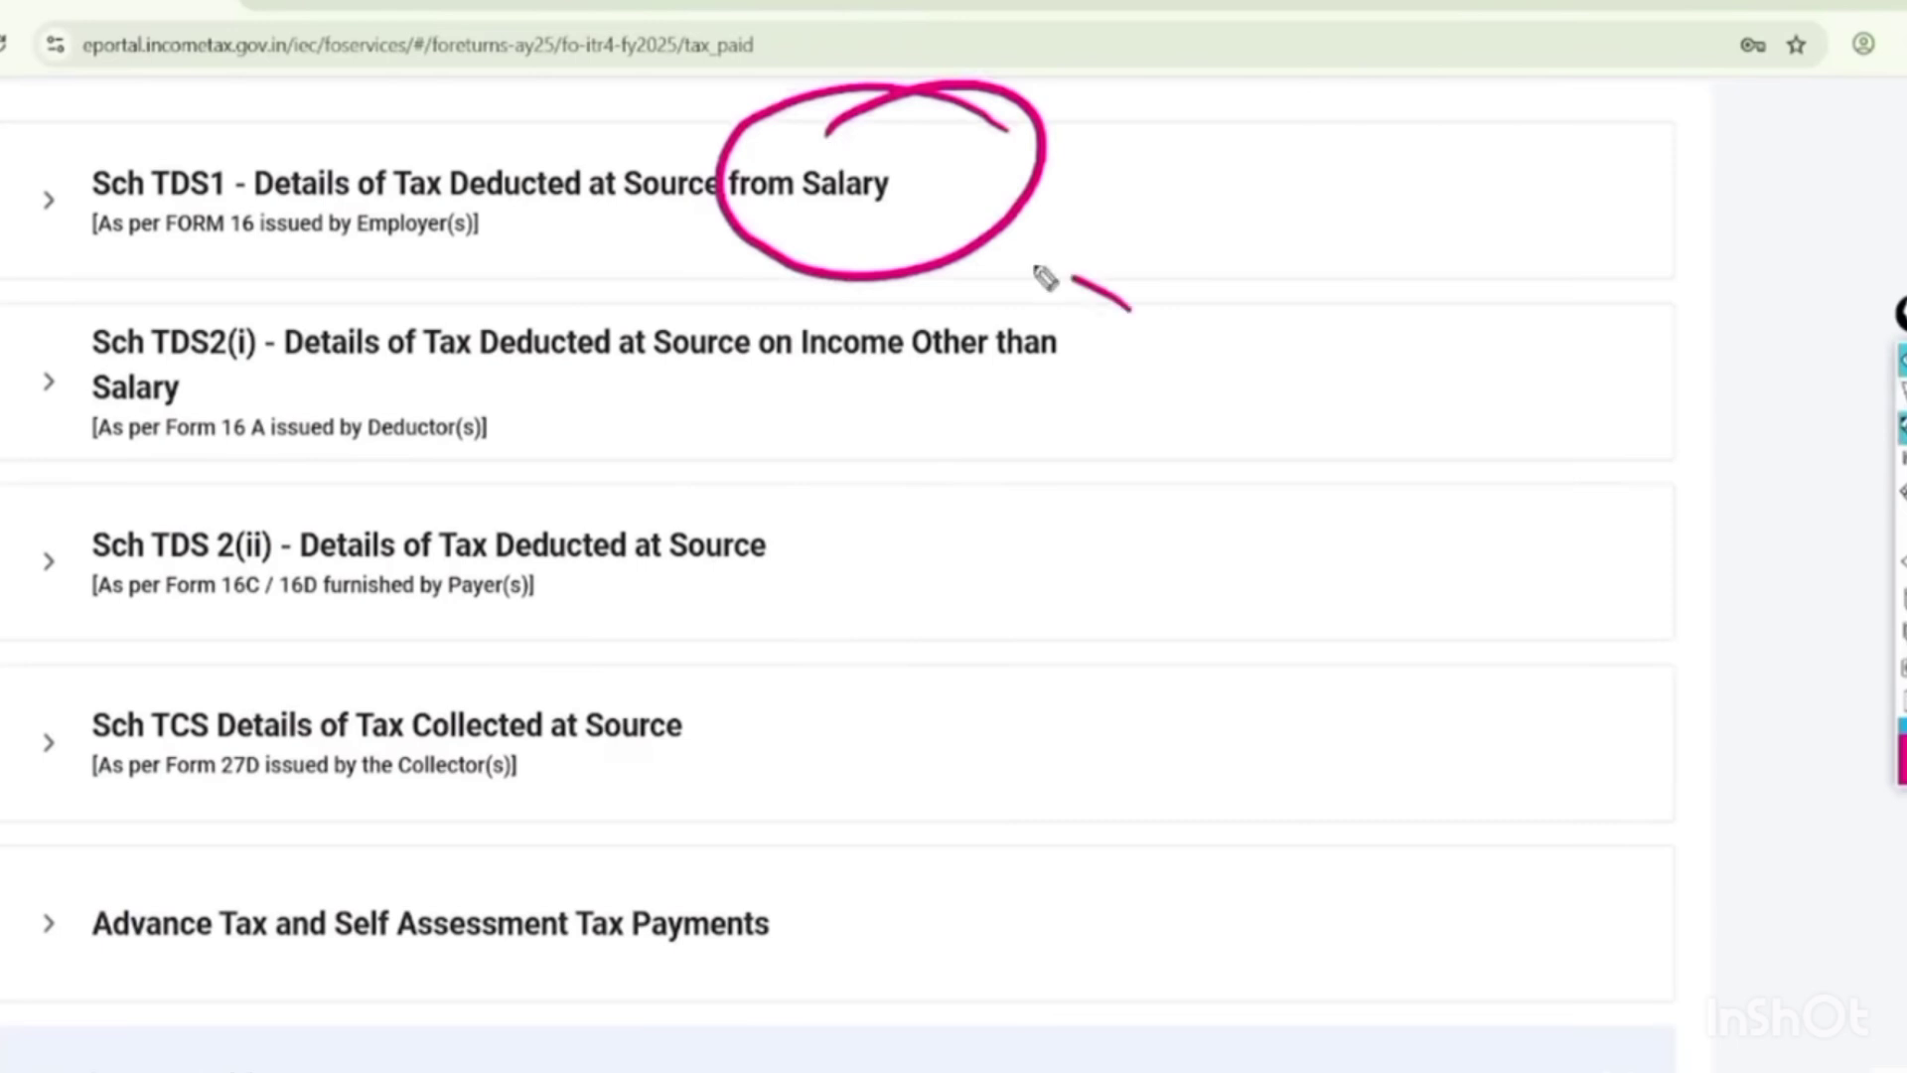
pyautogui.moveTo(1044, 279)
pyautogui.mouseDown()
pyautogui.moveTo(1213, 332)
pyautogui.moveTo(859, 300)
pyautogui.mouseUp()
pyautogui.moveTo(264, 636); pyautogui.dragTo(477, 610)
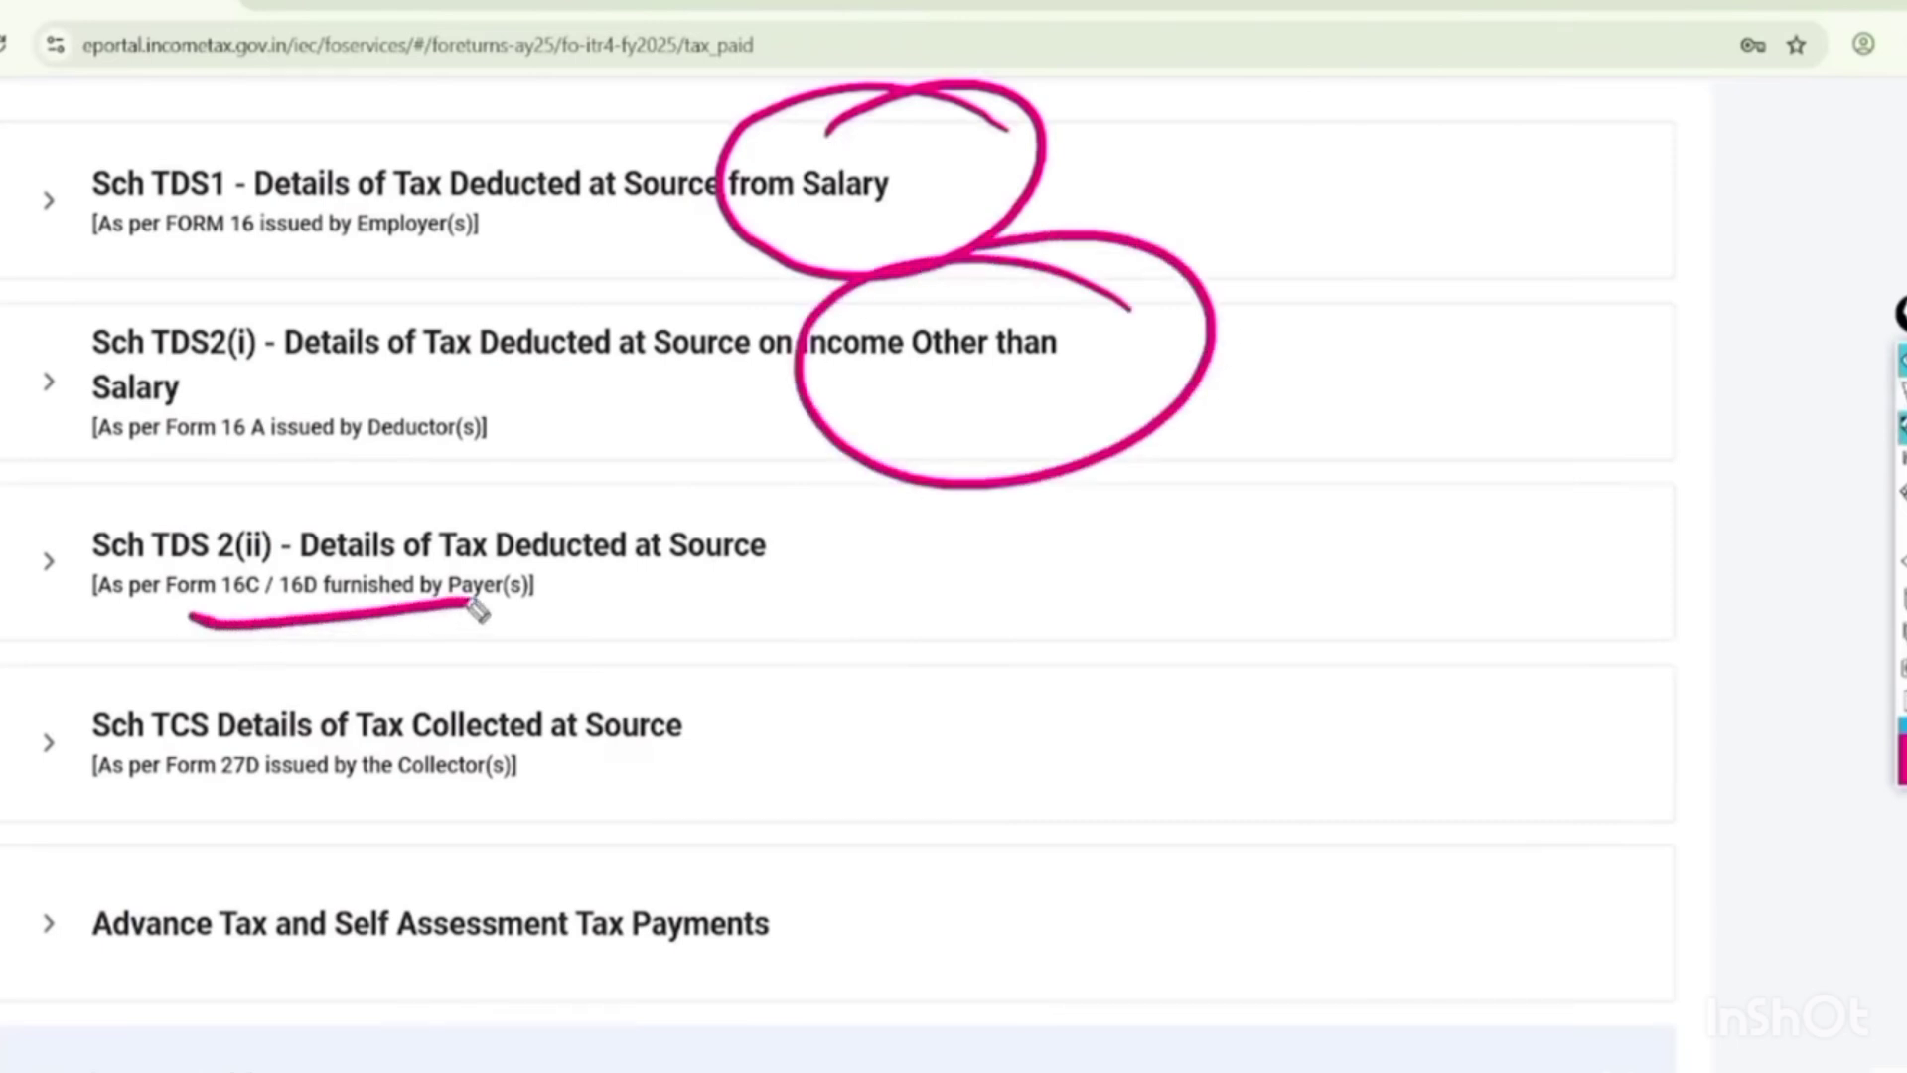
pyautogui.moveTo(800, 711)
pyautogui.mouseDown()
pyautogui.moveTo(968, 663)
pyautogui.moveTo(911, 812)
pyautogui.mouseUp()
pyautogui.moveTo(1006, 663)
pyautogui.mouseDown()
pyautogui.moveTo(962, 765)
pyautogui.moveTo(1015, 776)
pyautogui.mouseUp()
pyautogui.moveTo(1062, 651); pyautogui.dragTo(1065, 785)
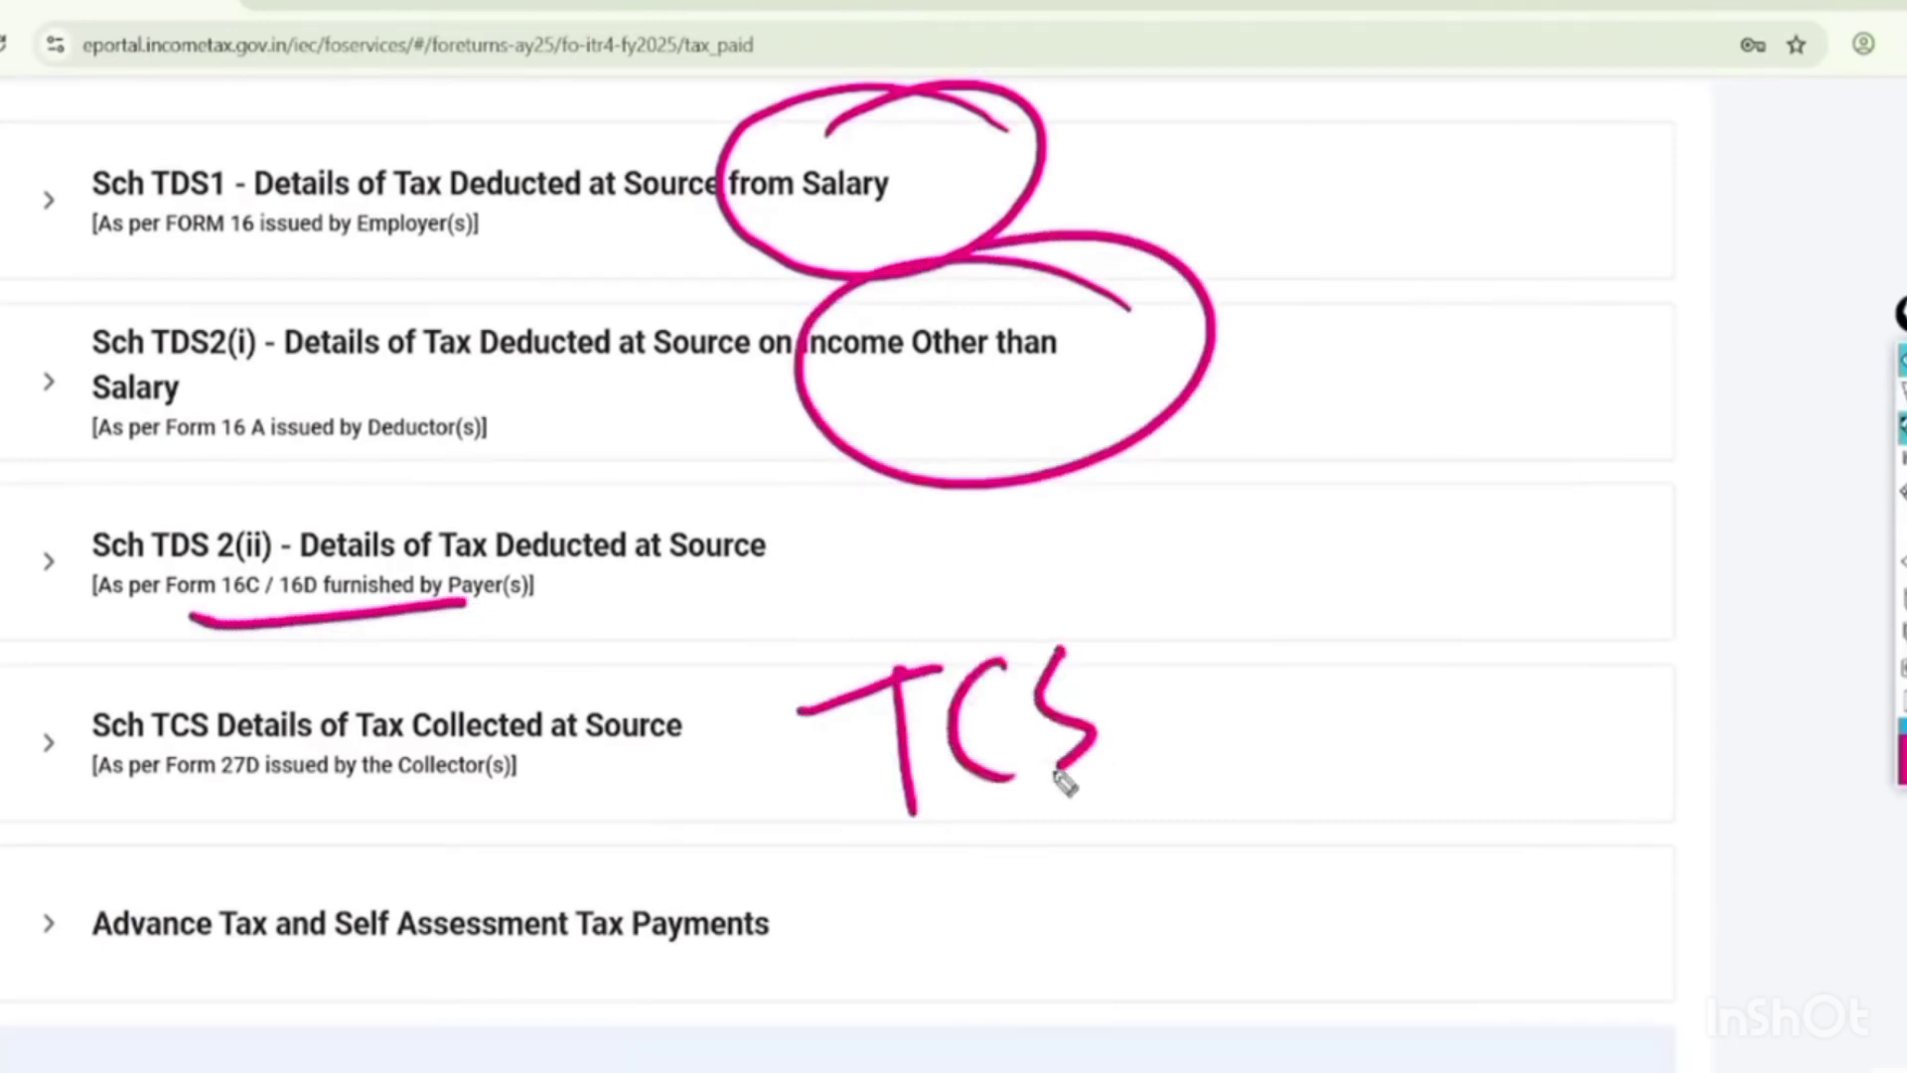
pyautogui.moveTo(213, 790)
pyautogui.mouseDown()
pyautogui.moveTo(255, 949)
pyautogui.moveTo(75, 854)
pyautogui.mouseUp()
pyautogui.moveTo(526, 784)
pyautogui.mouseDown()
pyautogui.moveTo(357, 970)
pyautogui.moveTo(434, 809)
pyautogui.mouseUp()
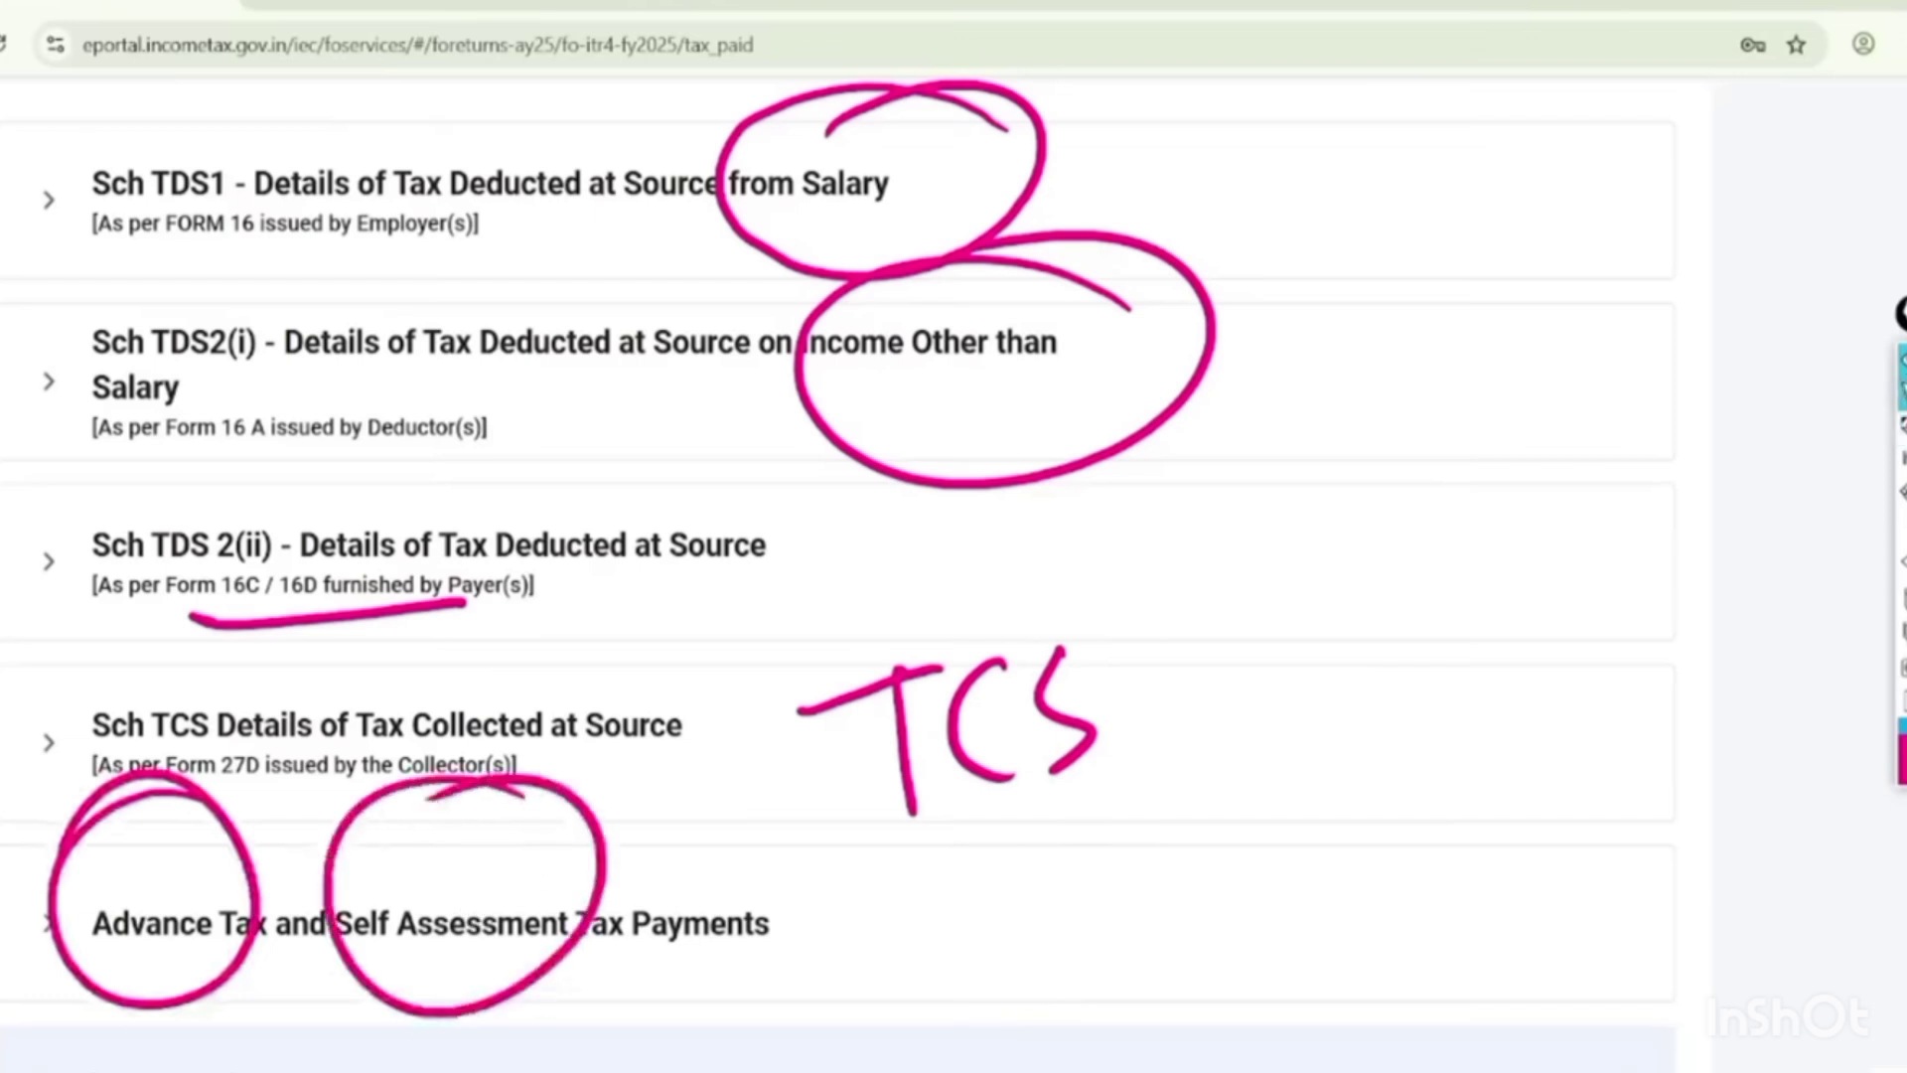
pyautogui.hotkey('ctrl', 'shift', '7')
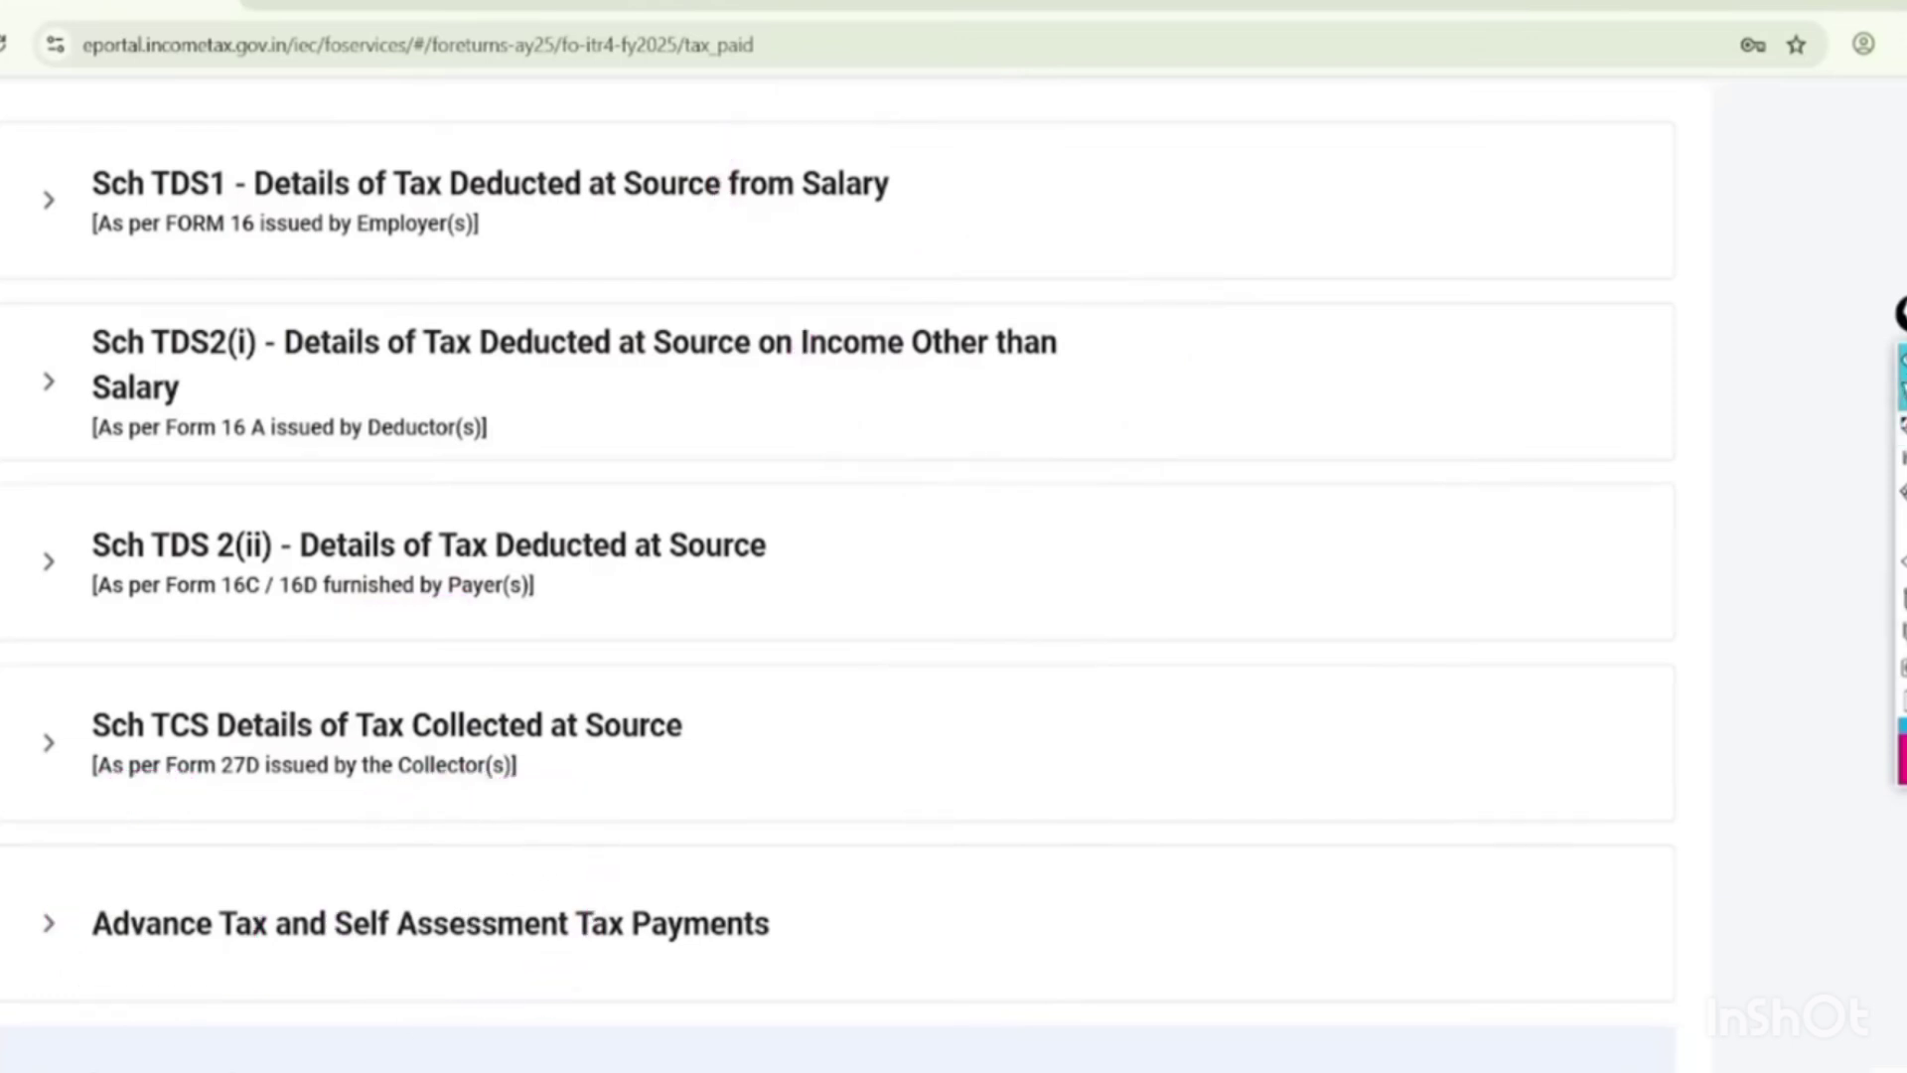
# Expand the Sch TDS1 salary section, leave it without a new entry, and confirm the Tax Paid schedule.
pyautogui.click(490, 199)
pyautogui.scroll(-6, 834, 596)
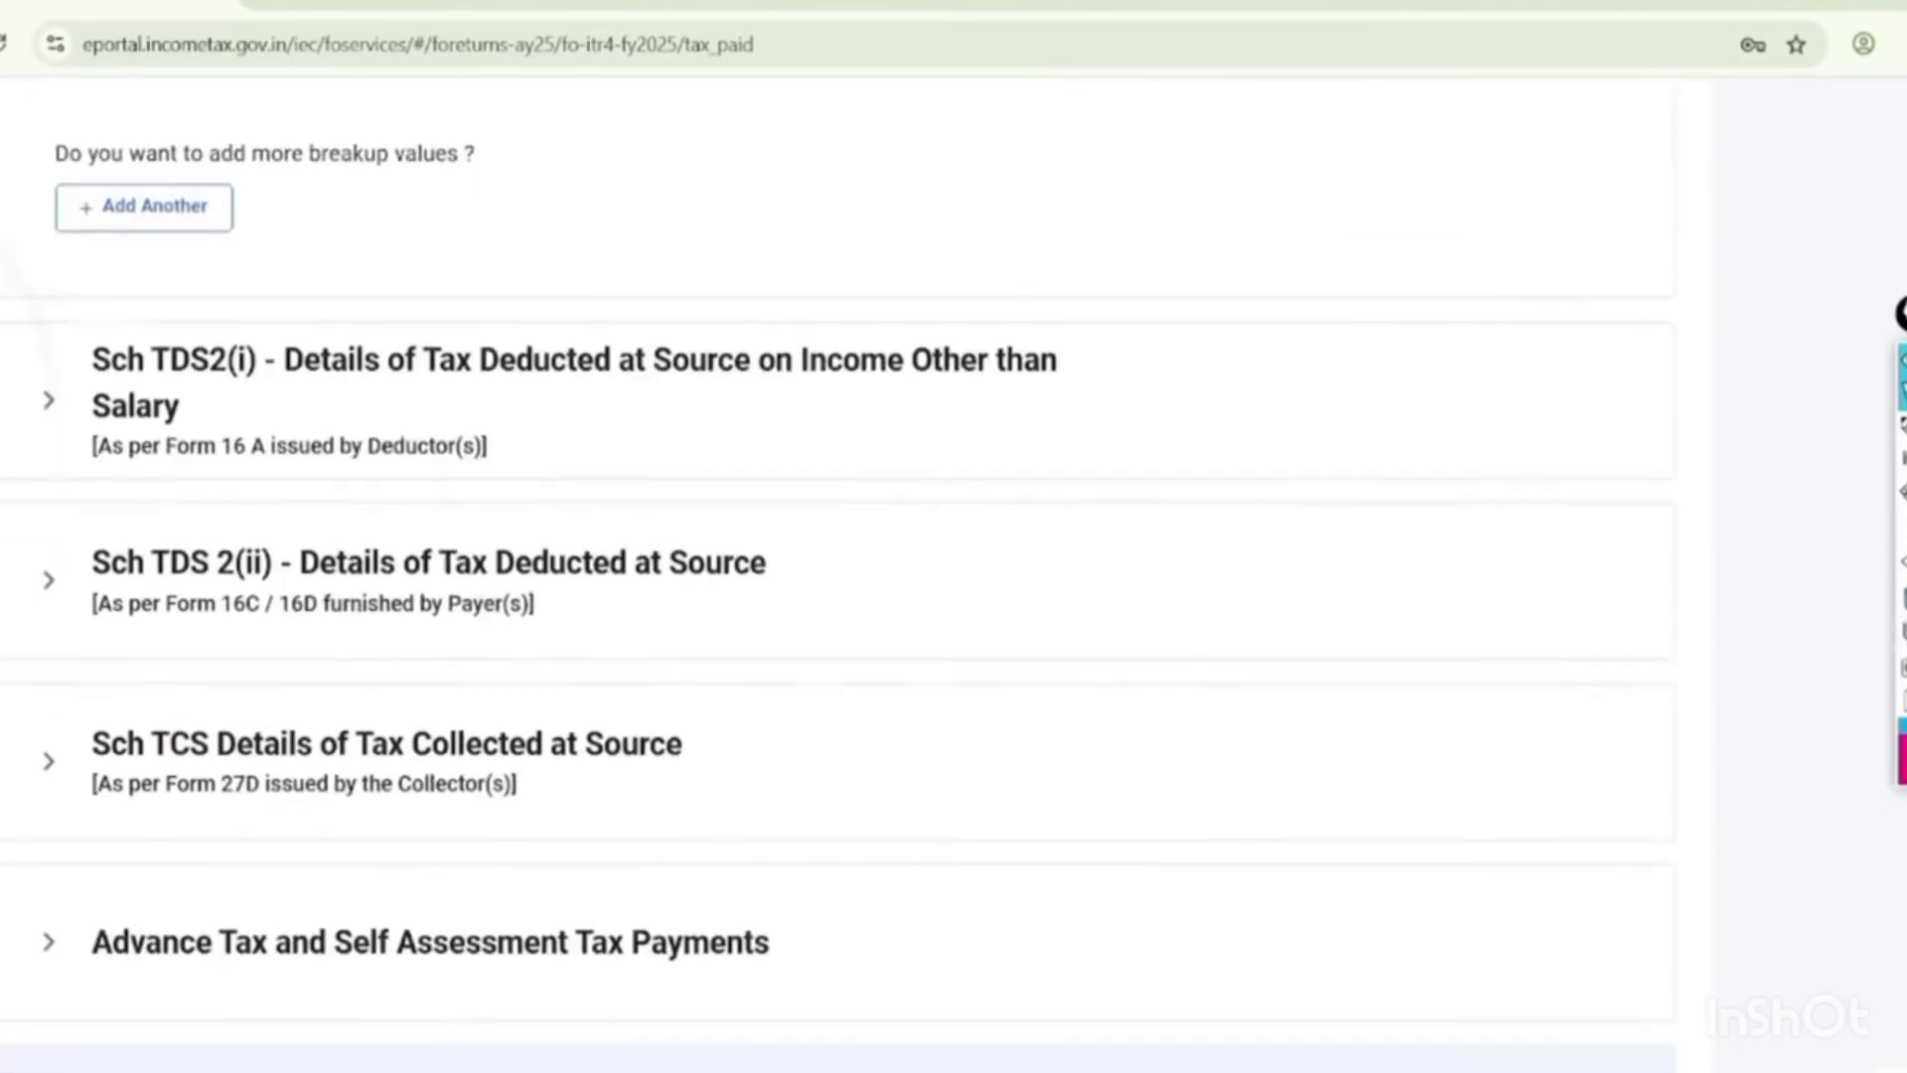
pyautogui.click(1629, 865)
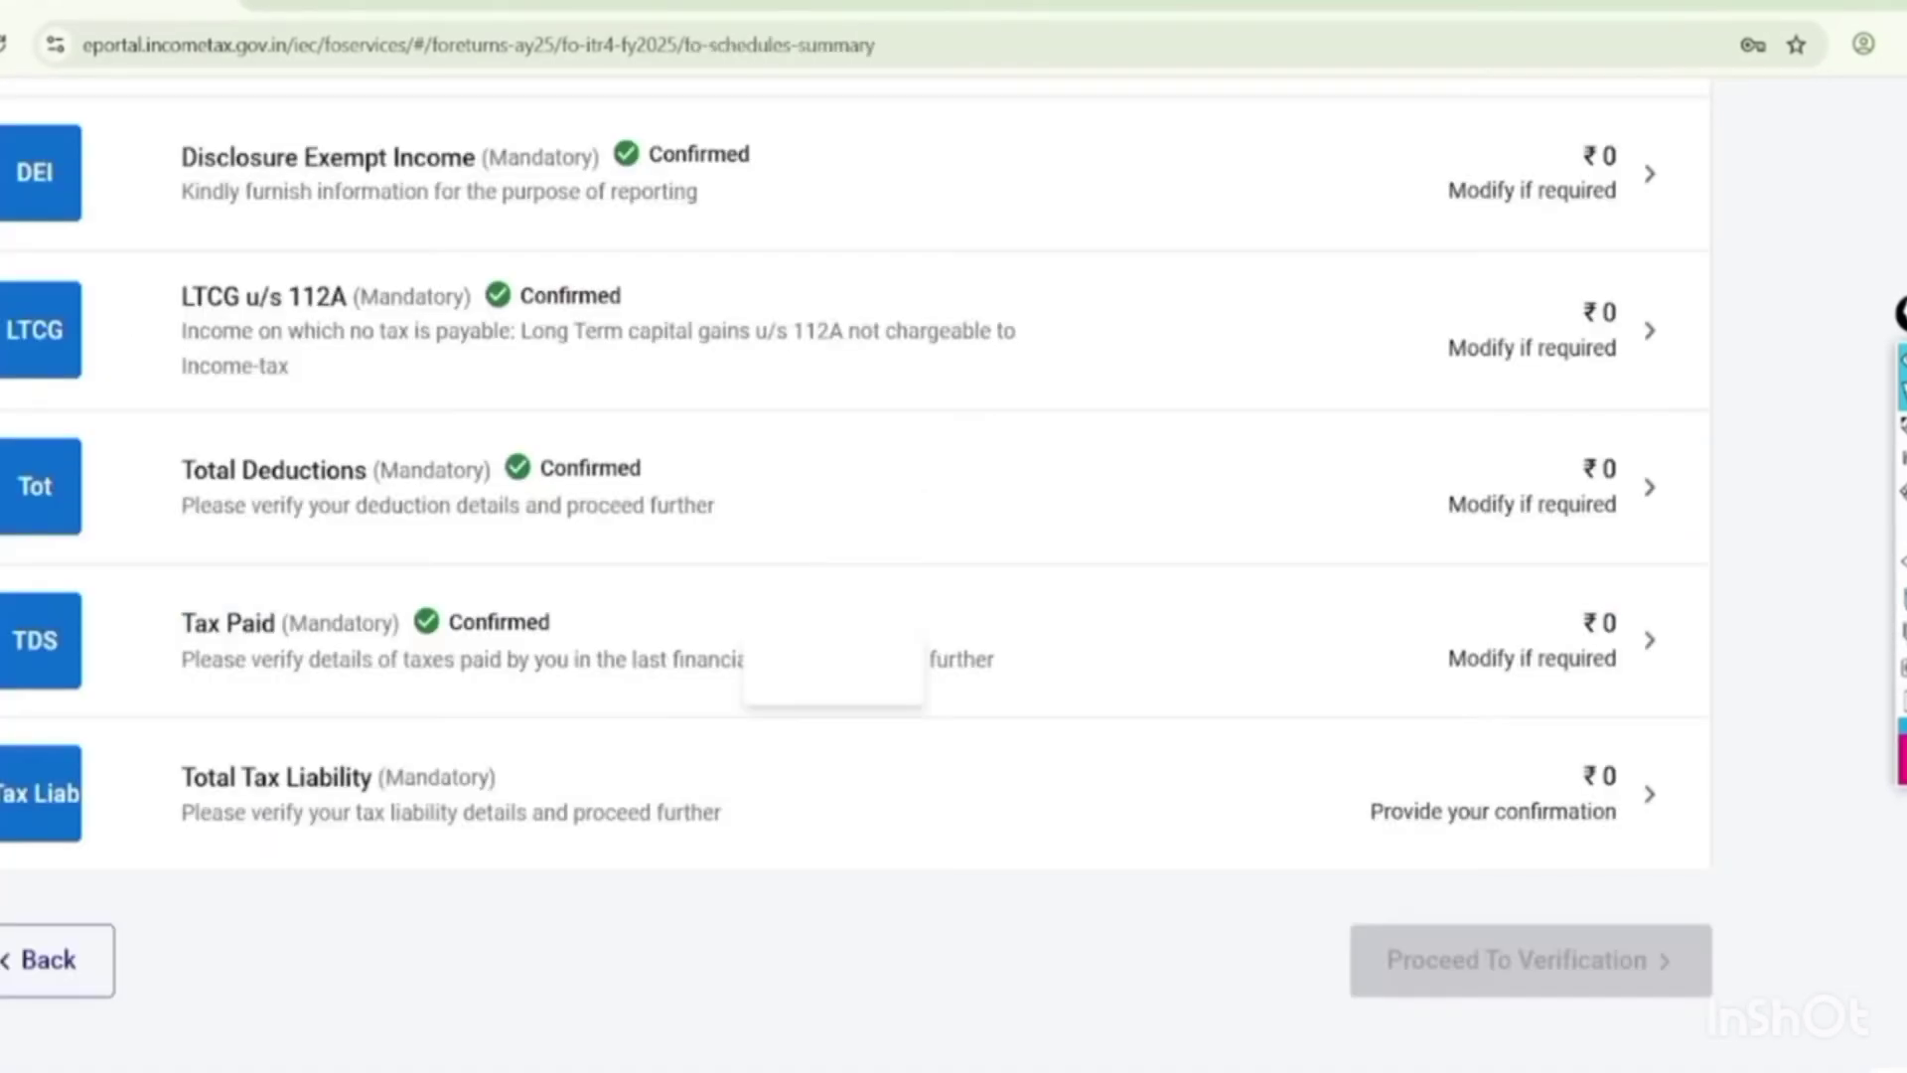
# Open the Total Tax Liability schedule and examine the gross total income and the tax payable on total income.
pyautogui.click(303, 715)
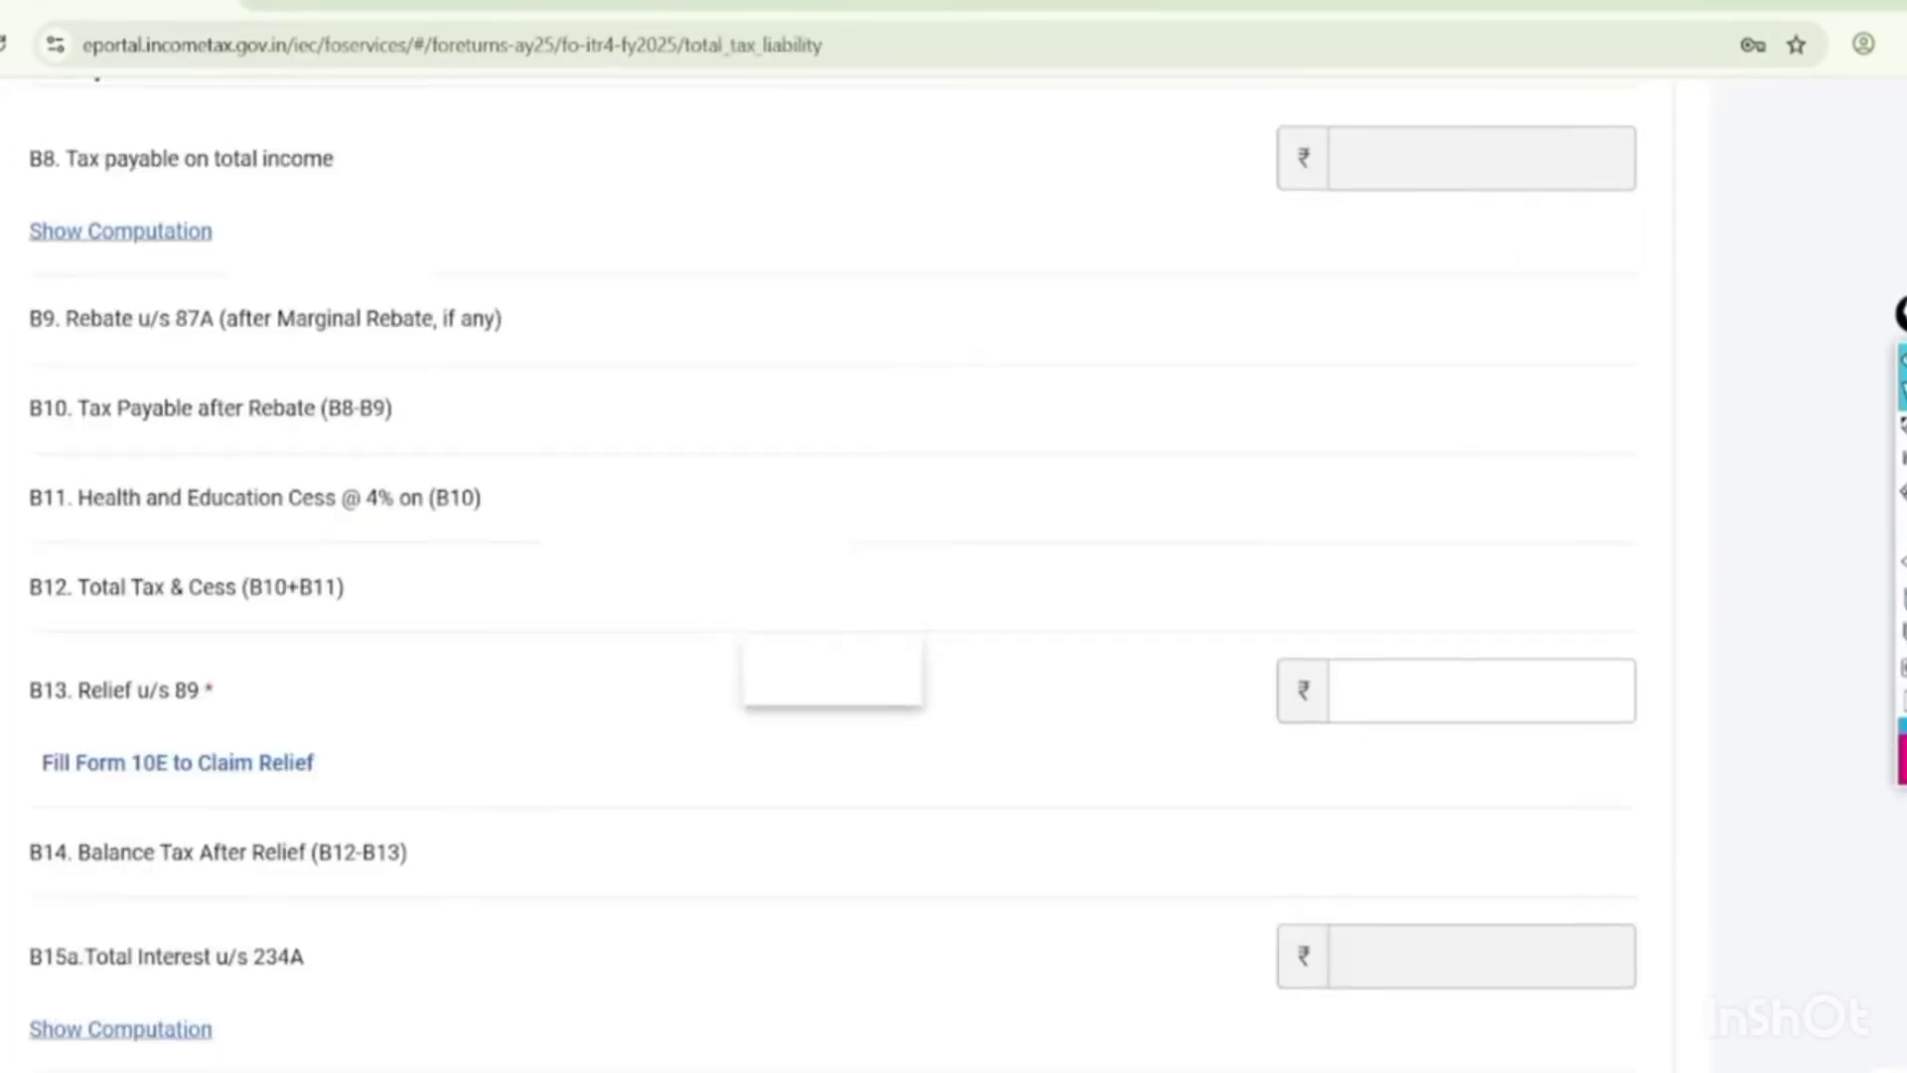
pyautogui.scroll(-3, 834, 596)
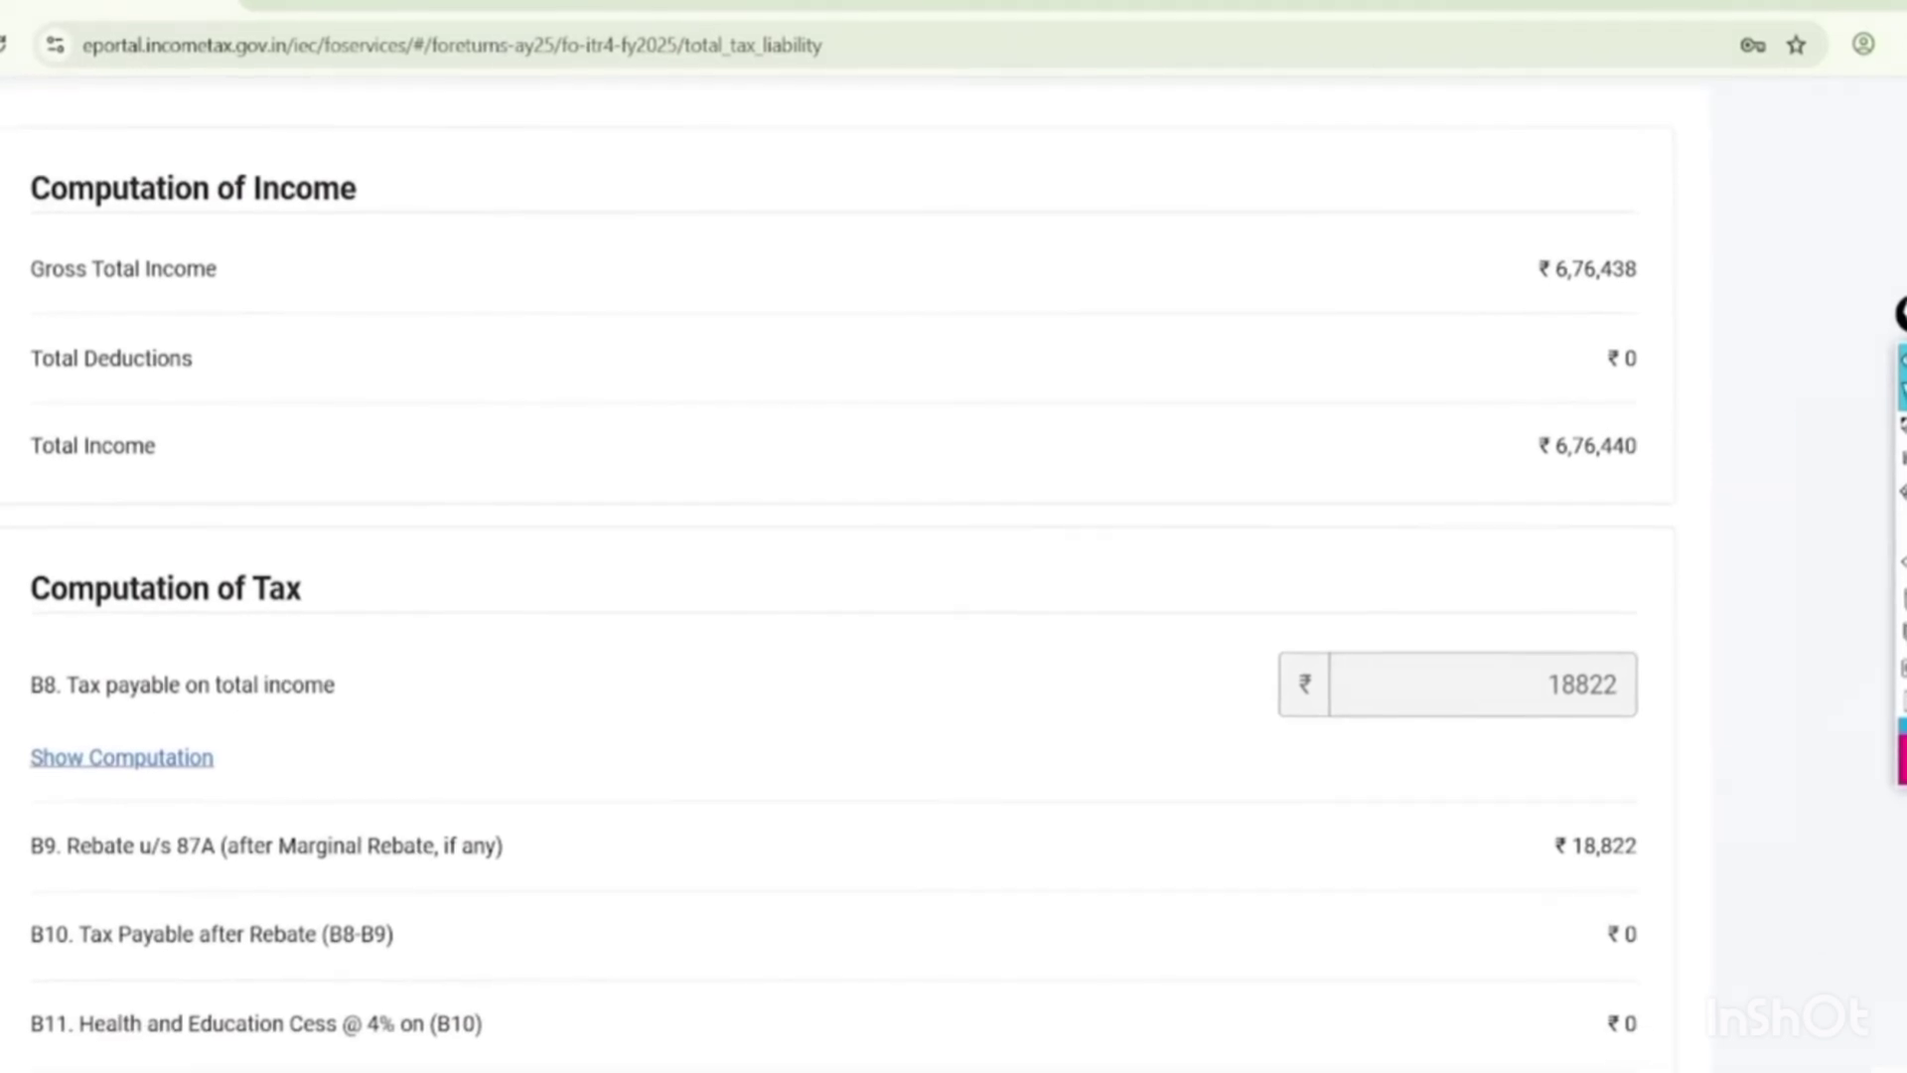
pyautogui.moveTo(1689, 205)
pyautogui.mouseDown()
pyautogui.moveTo(1499, 242)
pyautogui.moveTo(1706, 203)
pyautogui.moveTo(1623, 187)
pyautogui.mouseUp()
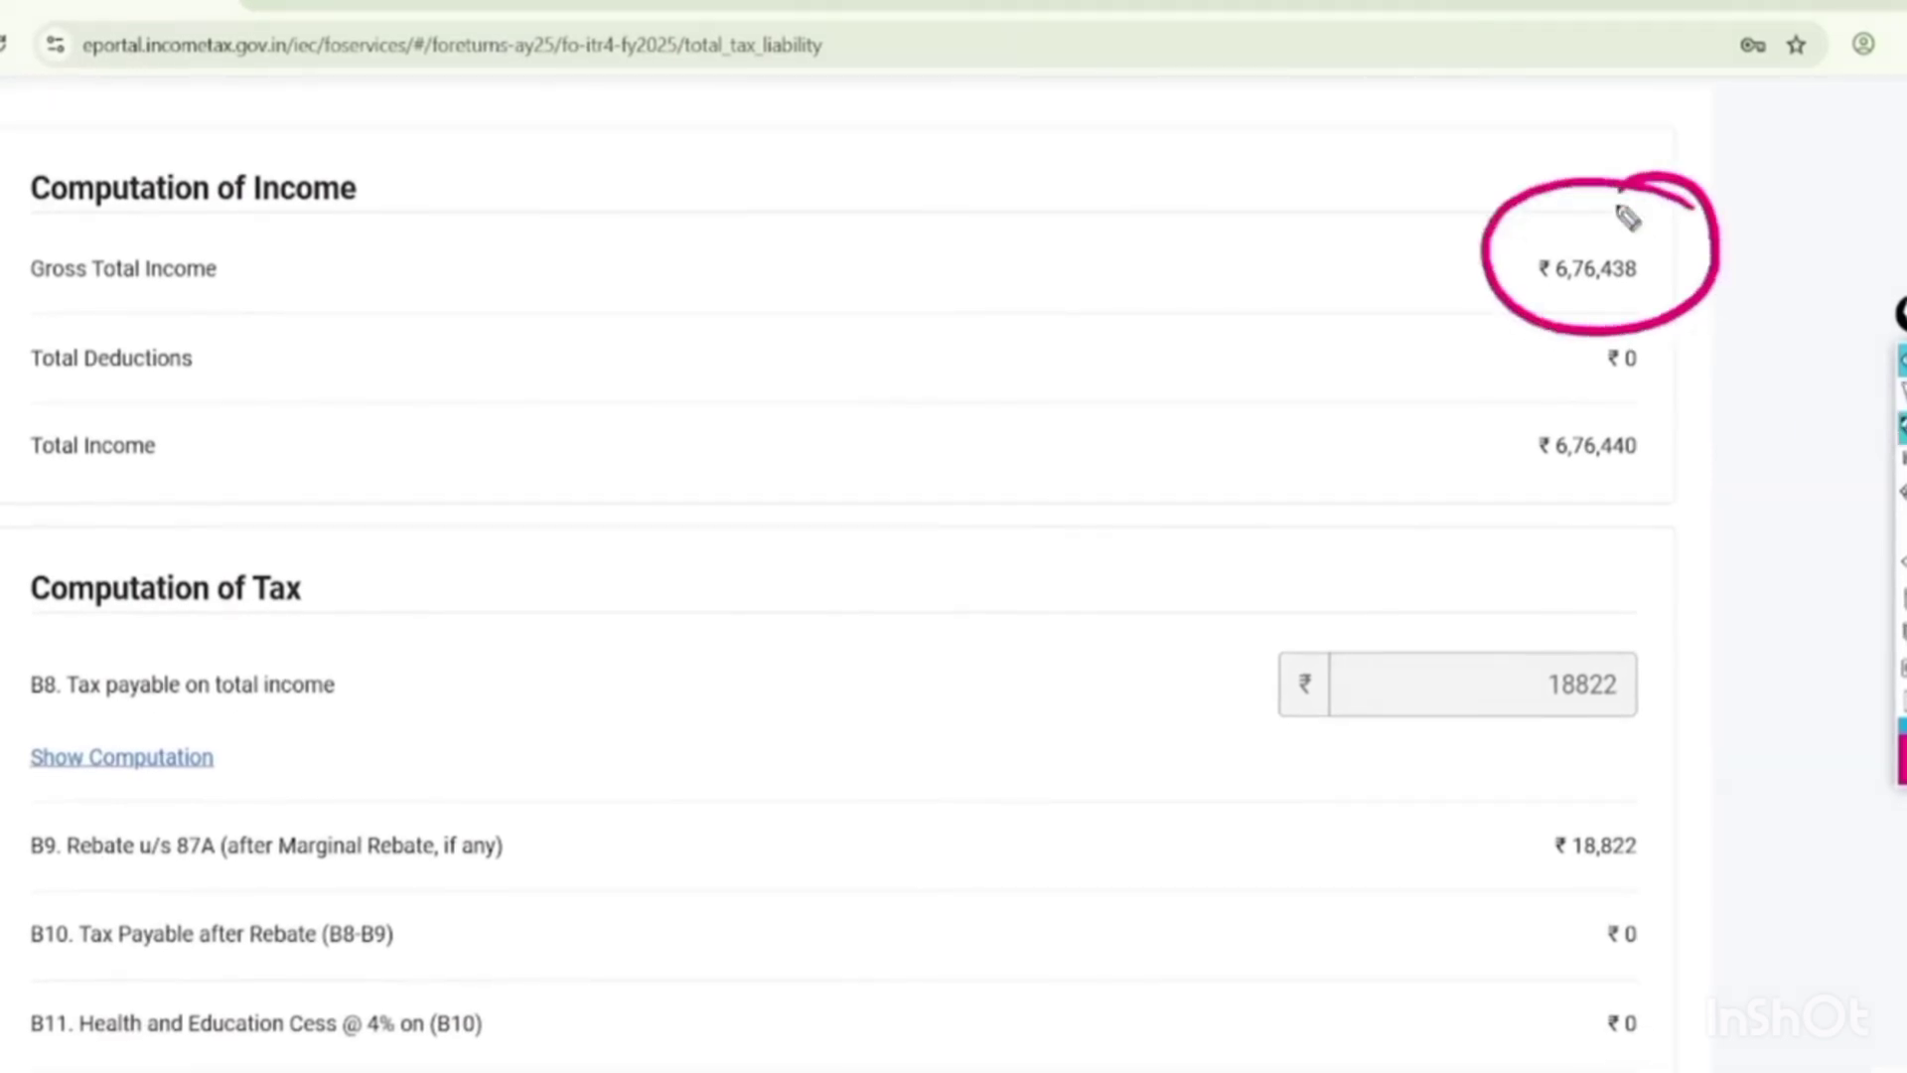
pyautogui.moveTo(1635, 594)
pyautogui.mouseDown()
pyautogui.moveTo(1668, 695)
pyautogui.moveTo(1515, 693)
pyautogui.mouseUp()
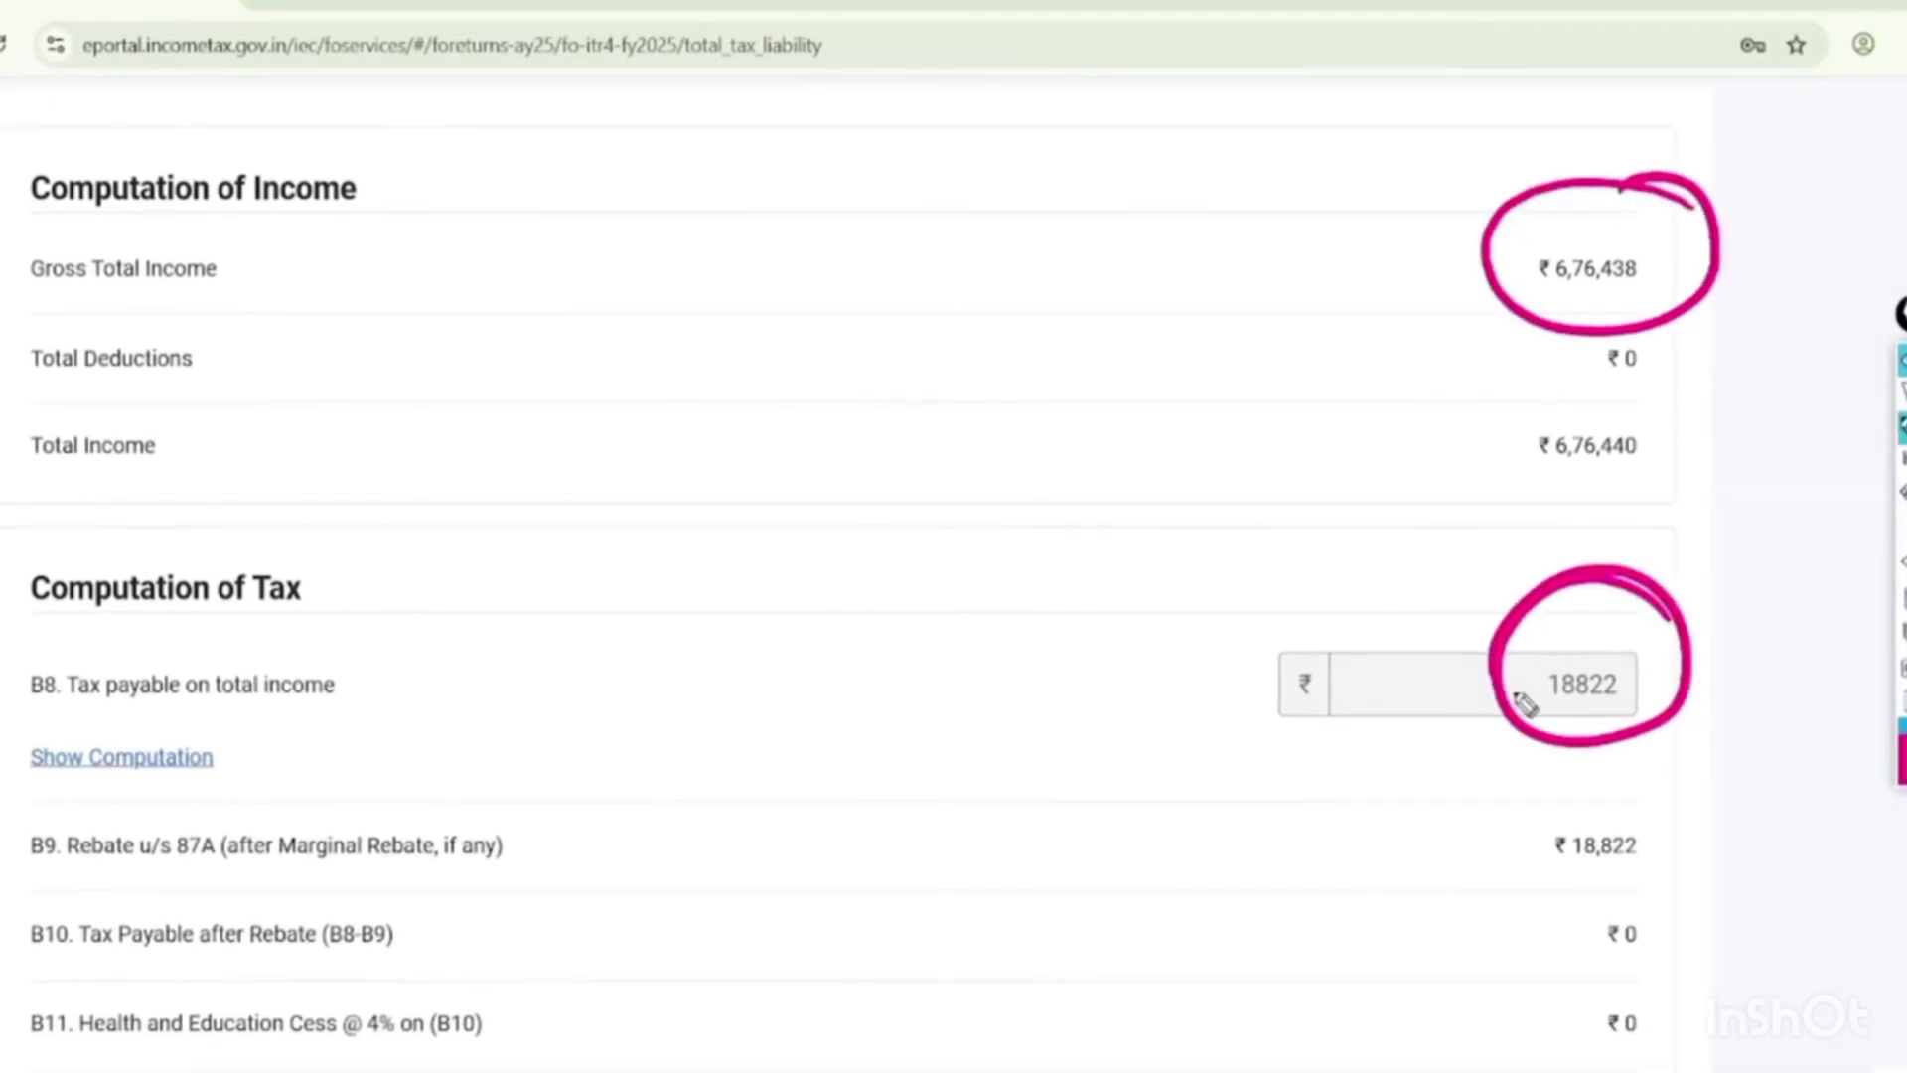
# Examine the B9 rebate u/s 87A, noting 87A, 7 LAC and 20,000 on screen, and clear the markings.
pyautogui.moveTo(632, 249)
pyautogui.mouseDown()
pyautogui.moveTo(640, 212)
pyautogui.moveTo(732, 238)
pyautogui.moveTo(774, 149)
pyautogui.moveTo(806, 180)
pyautogui.mouseUp()
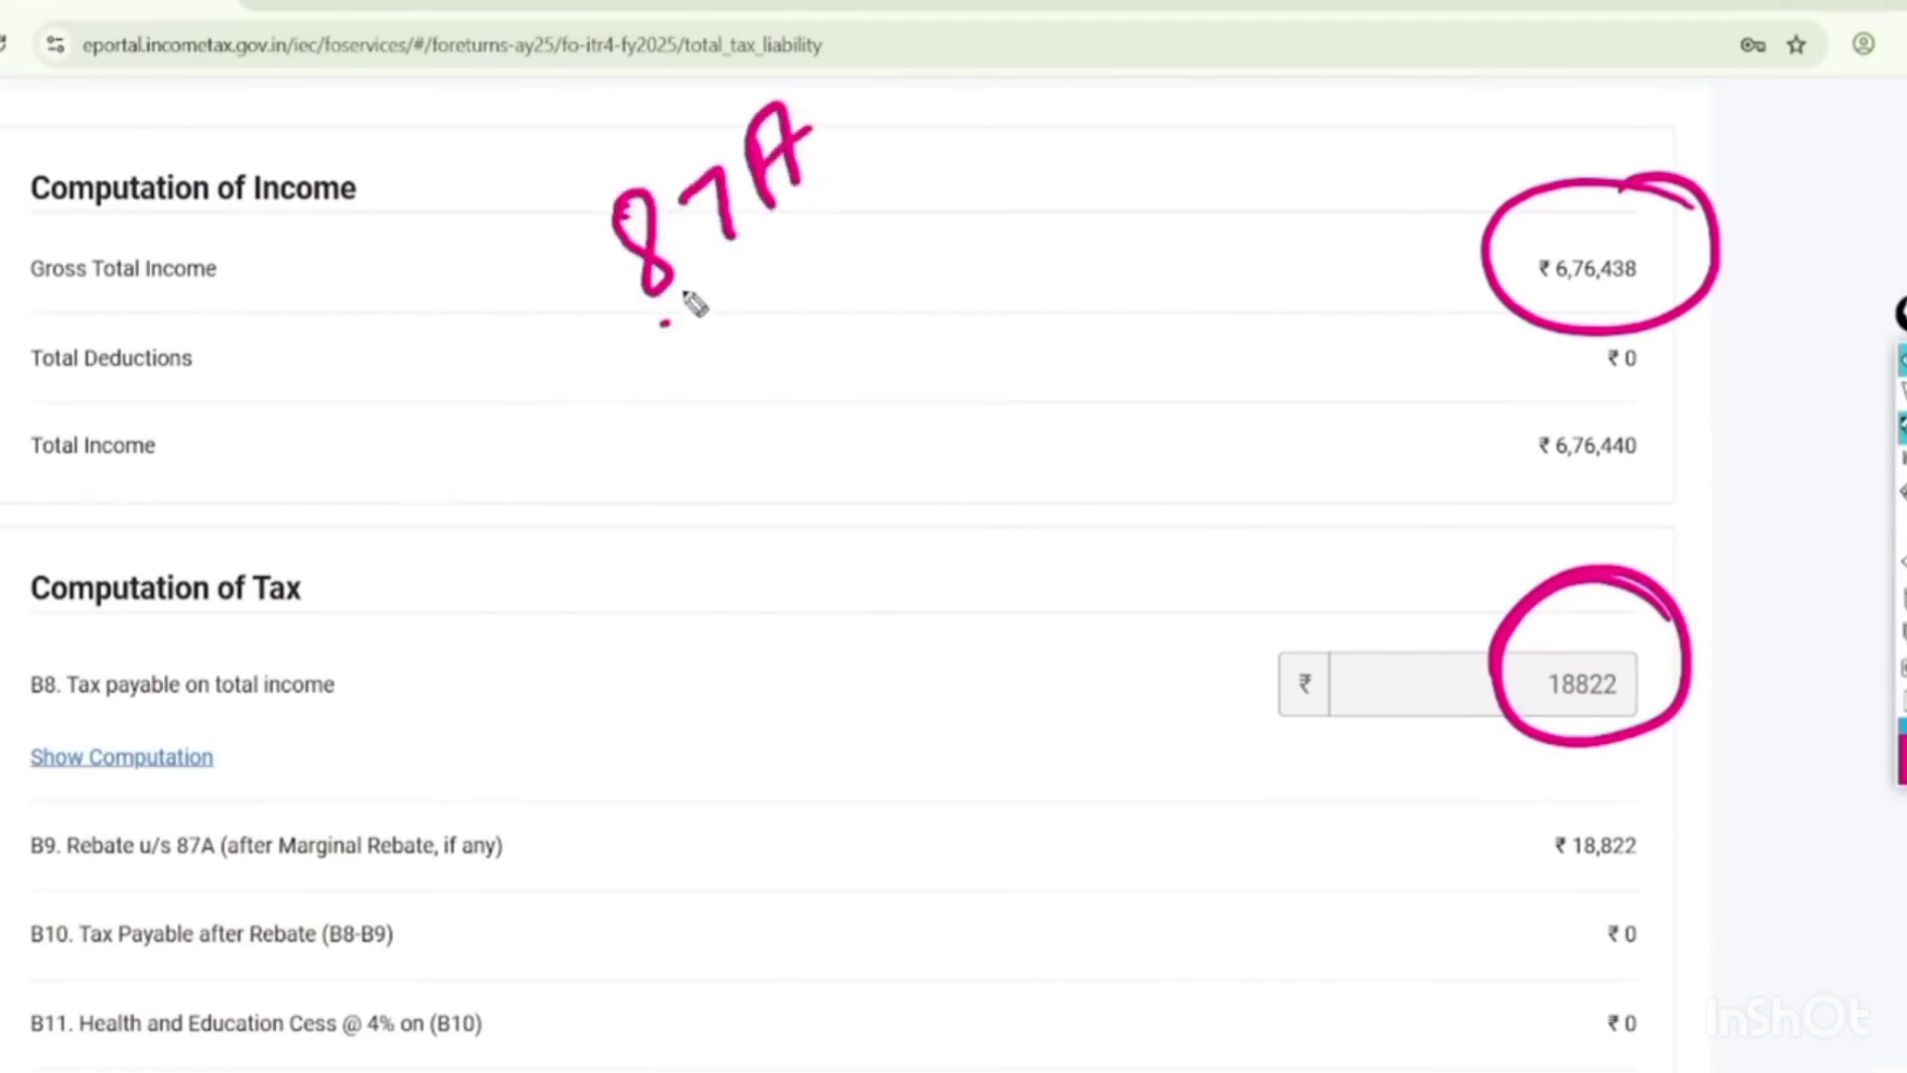
pyautogui.moveTo(664, 323); pyautogui.dragTo(819, 199)
pyautogui.moveTo(682, 346); pyautogui.dragTo(820, 234)
pyautogui.moveTo(743, 389); pyautogui.dragTo(809, 407)
pyautogui.moveTo(864, 320); pyautogui.dragTo(1043, 255)
pyautogui.moveTo(852, 484)
pyautogui.mouseDown()
pyautogui.moveTo(930, 420)
pyautogui.moveTo(938, 432)
pyautogui.mouseUp()
pyautogui.moveTo(954, 377)
pyautogui.mouseDown()
pyautogui.moveTo(1022, 404)
pyautogui.moveTo(1041, 389)
pyautogui.mouseUp()
pyautogui.moveTo(1023, 372)
pyautogui.mouseDown()
pyautogui.moveTo(1052, 318)
pyautogui.moveTo(1084, 343)
pyautogui.mouseUp()
pyautogui.moveTo(1092, 337); pyautogui.dragTo(1197, 230)
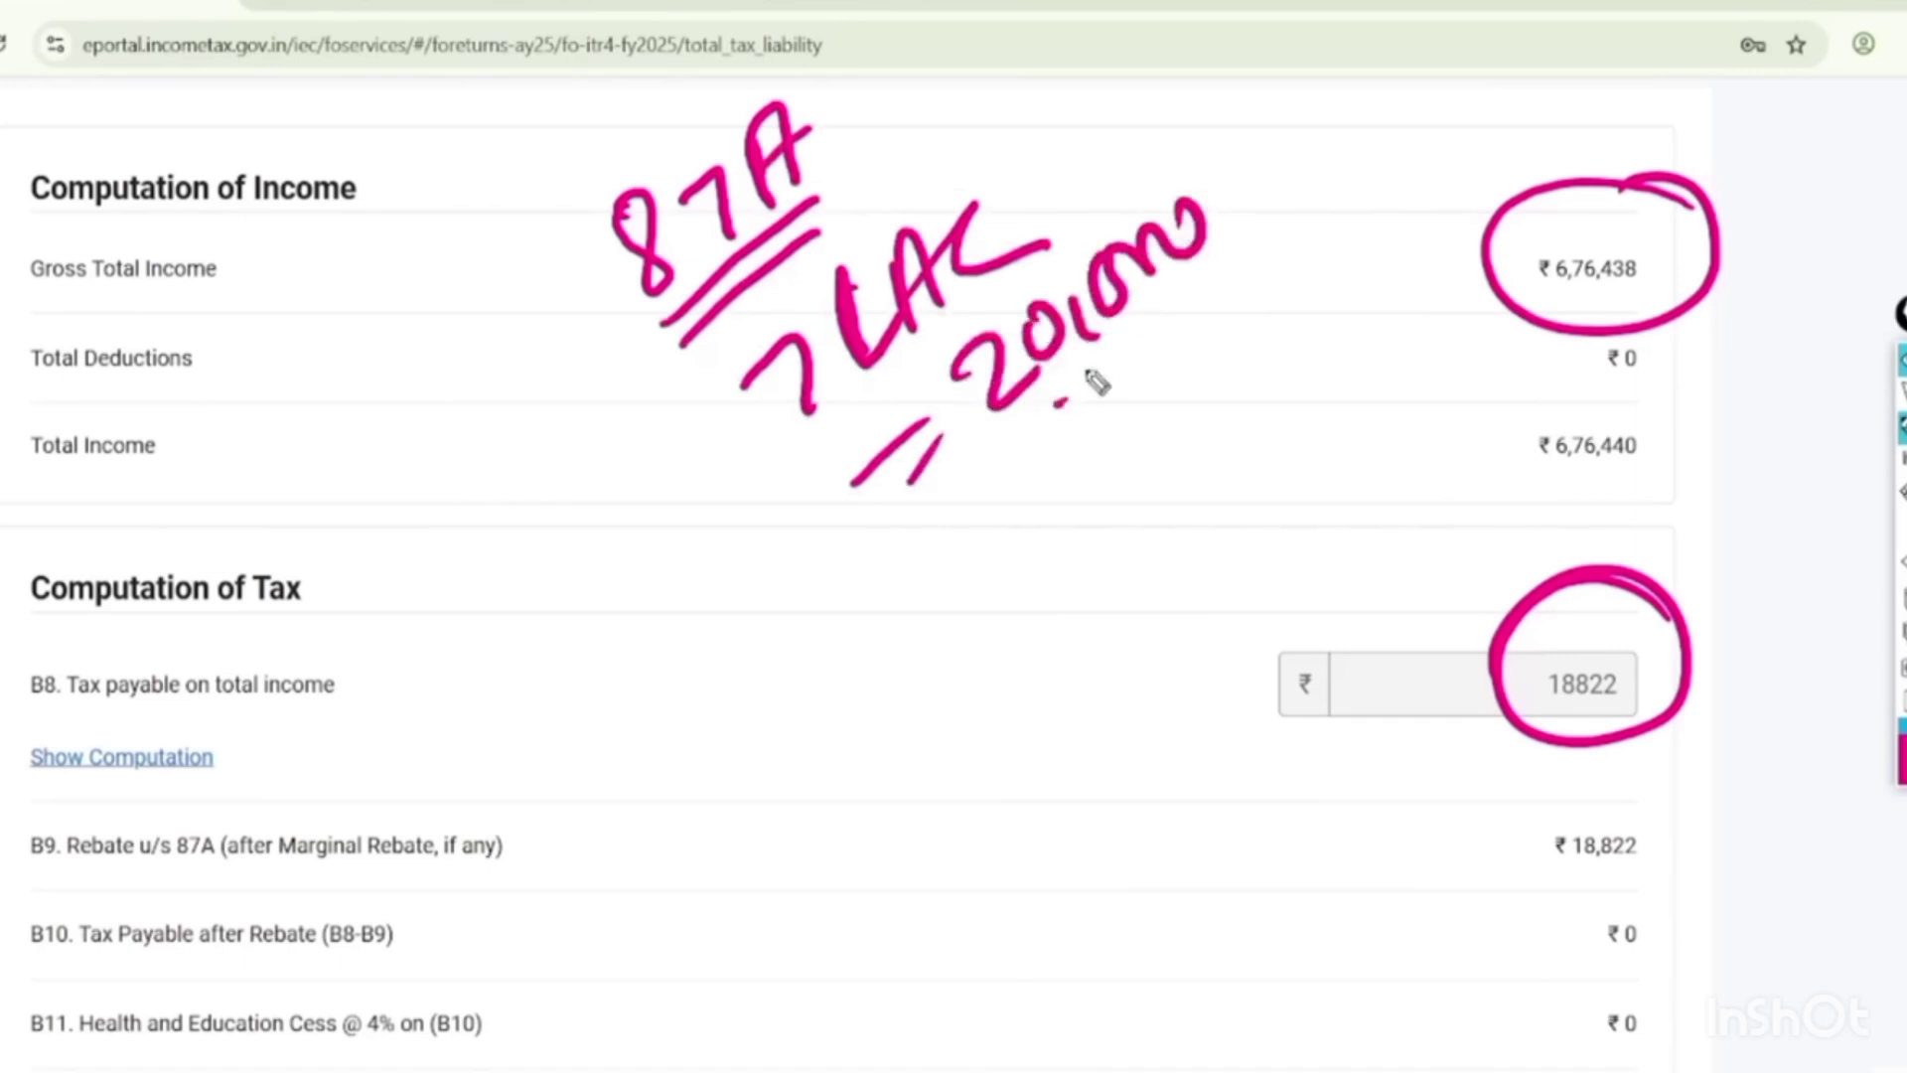
pyautogui.moveTo(1058, 407); pyautogui.dragTo(1214, 303)
pyautogui.moveTo(1082, 432); pyautogui.dragTo(1248, 311)
pyautogui.moveTo(1678, 816); pyautogui.dragTo(1502, 793)
pyautogui.moveTo(20, 891)
pyautogui.mouseDown()
pyautogui.moveTo(362, 898)
pyautogui.moveTo(242, 792)
pyautogui.moveTo(5, 919)
pyautogui.mouseUp()
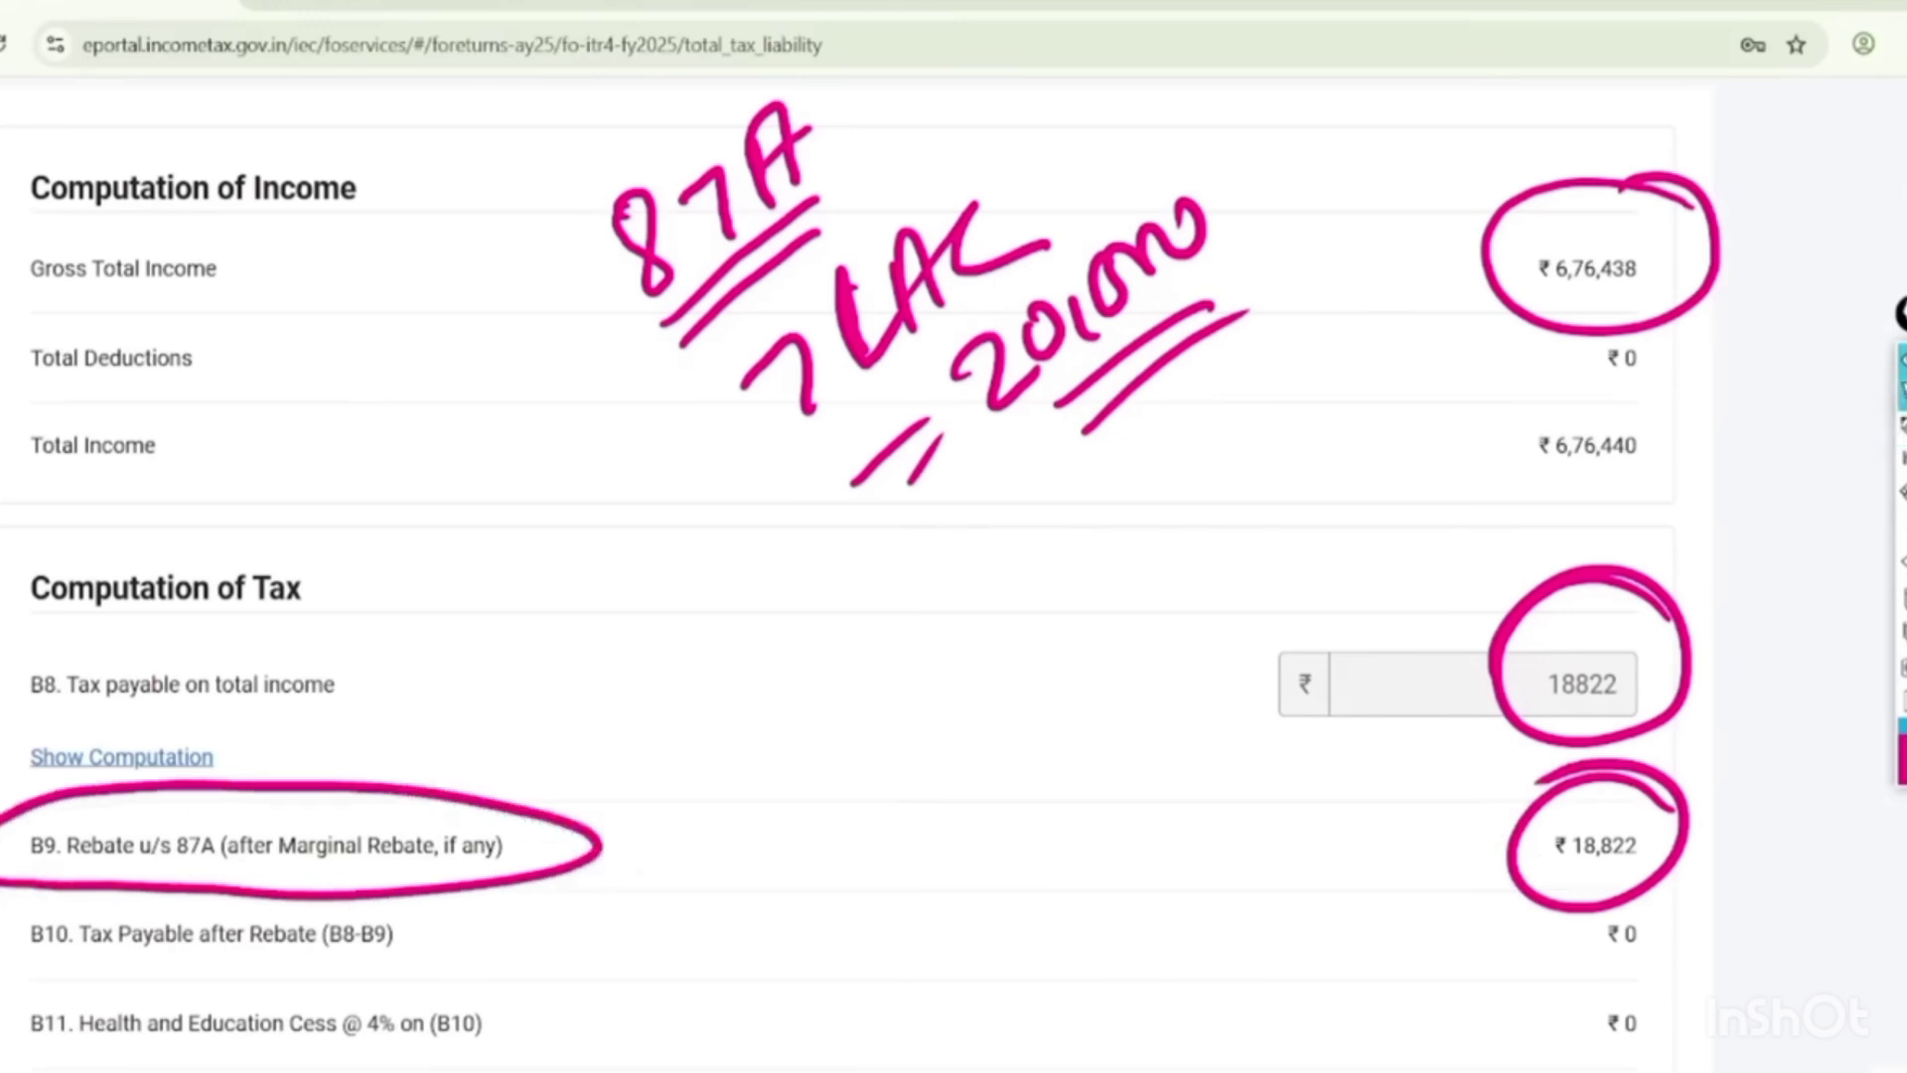
pyautogui.hotkey('ctrl', 'shift', '7')
# Review the interest, fee and total tax sections and confirm the Total Tax Liability schedule.
pyautogui.scroll(-10, 854, 574)
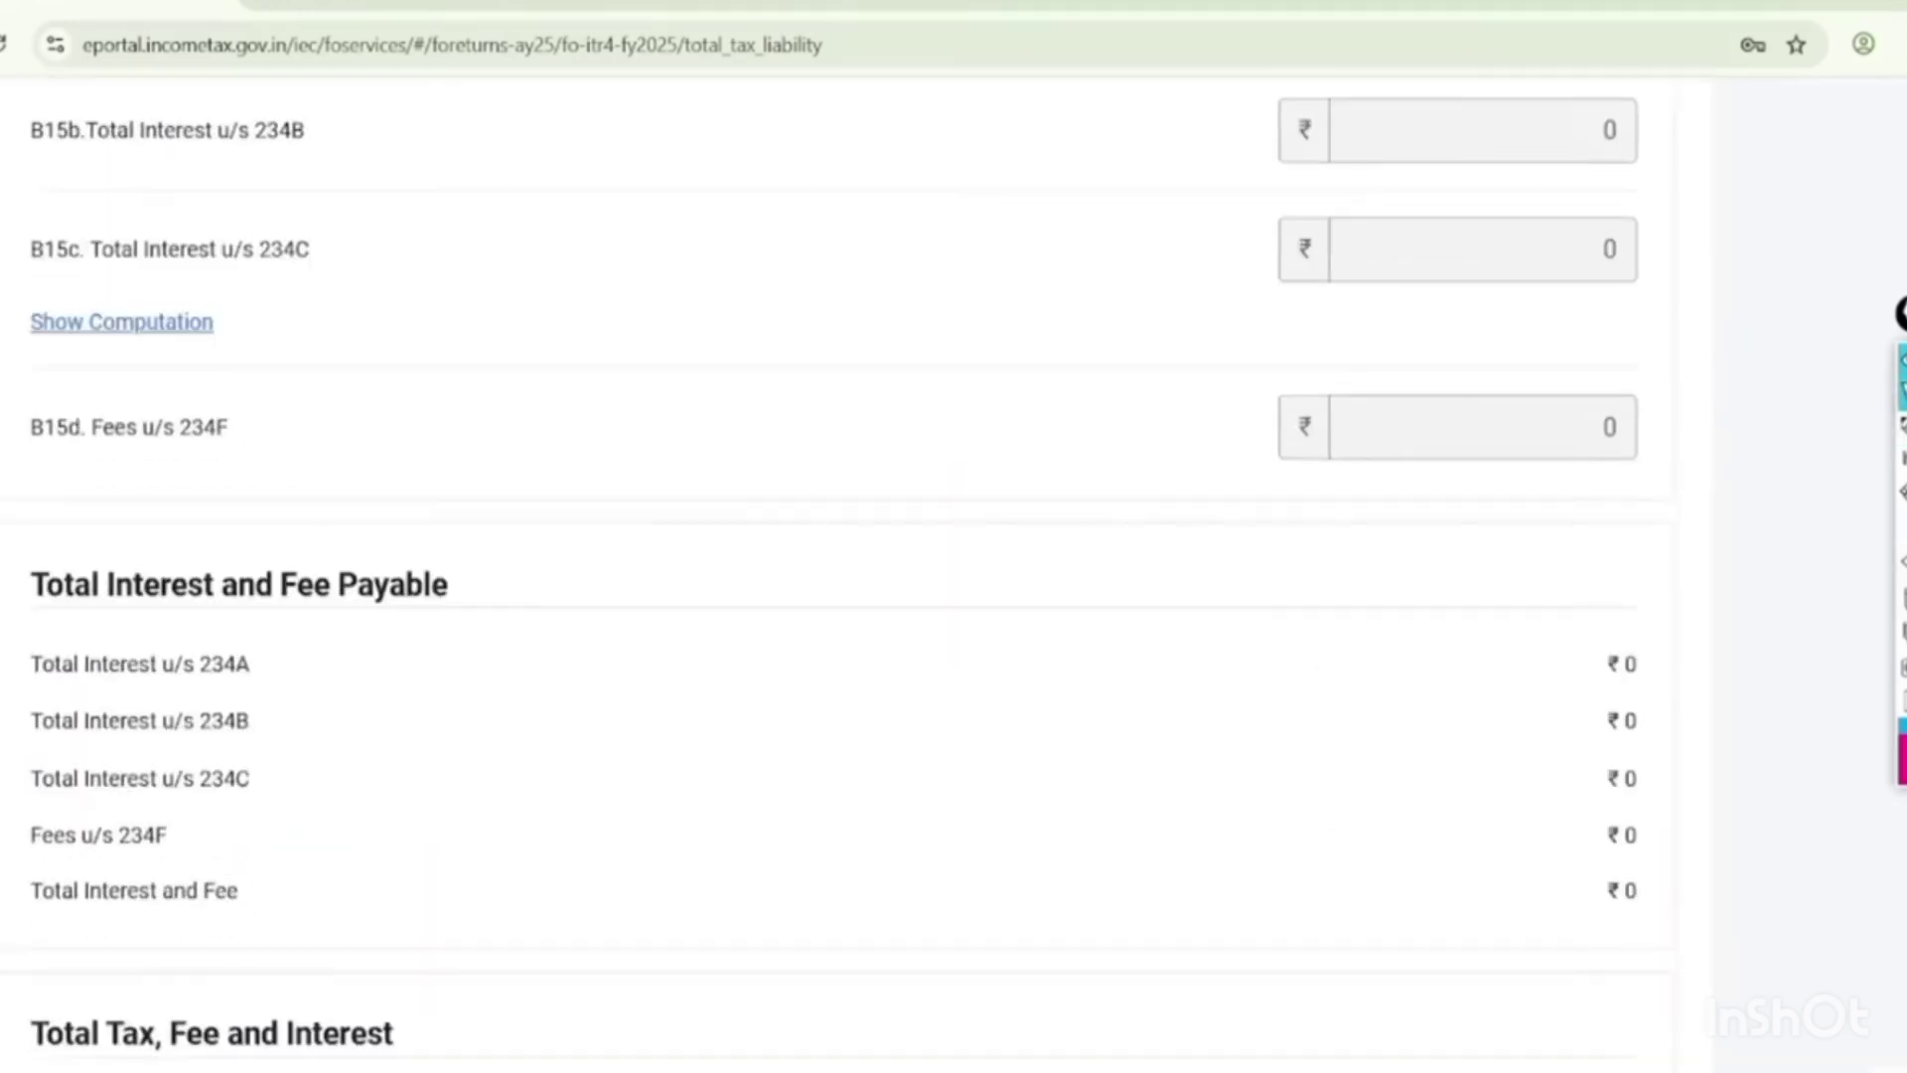
pyautogui.scroll(-6, 835, 576)
pyautogui.moveTo(1681, 415)
pyautogui.mouseDown()
pyautogui.moveTo(1732, 689)
pyautogui.moveTo(1499, 442)
pyautogui.mouseUp()
pyautogui.moveTo(1435, 774); pyautogui.dragTo(1559, 735)
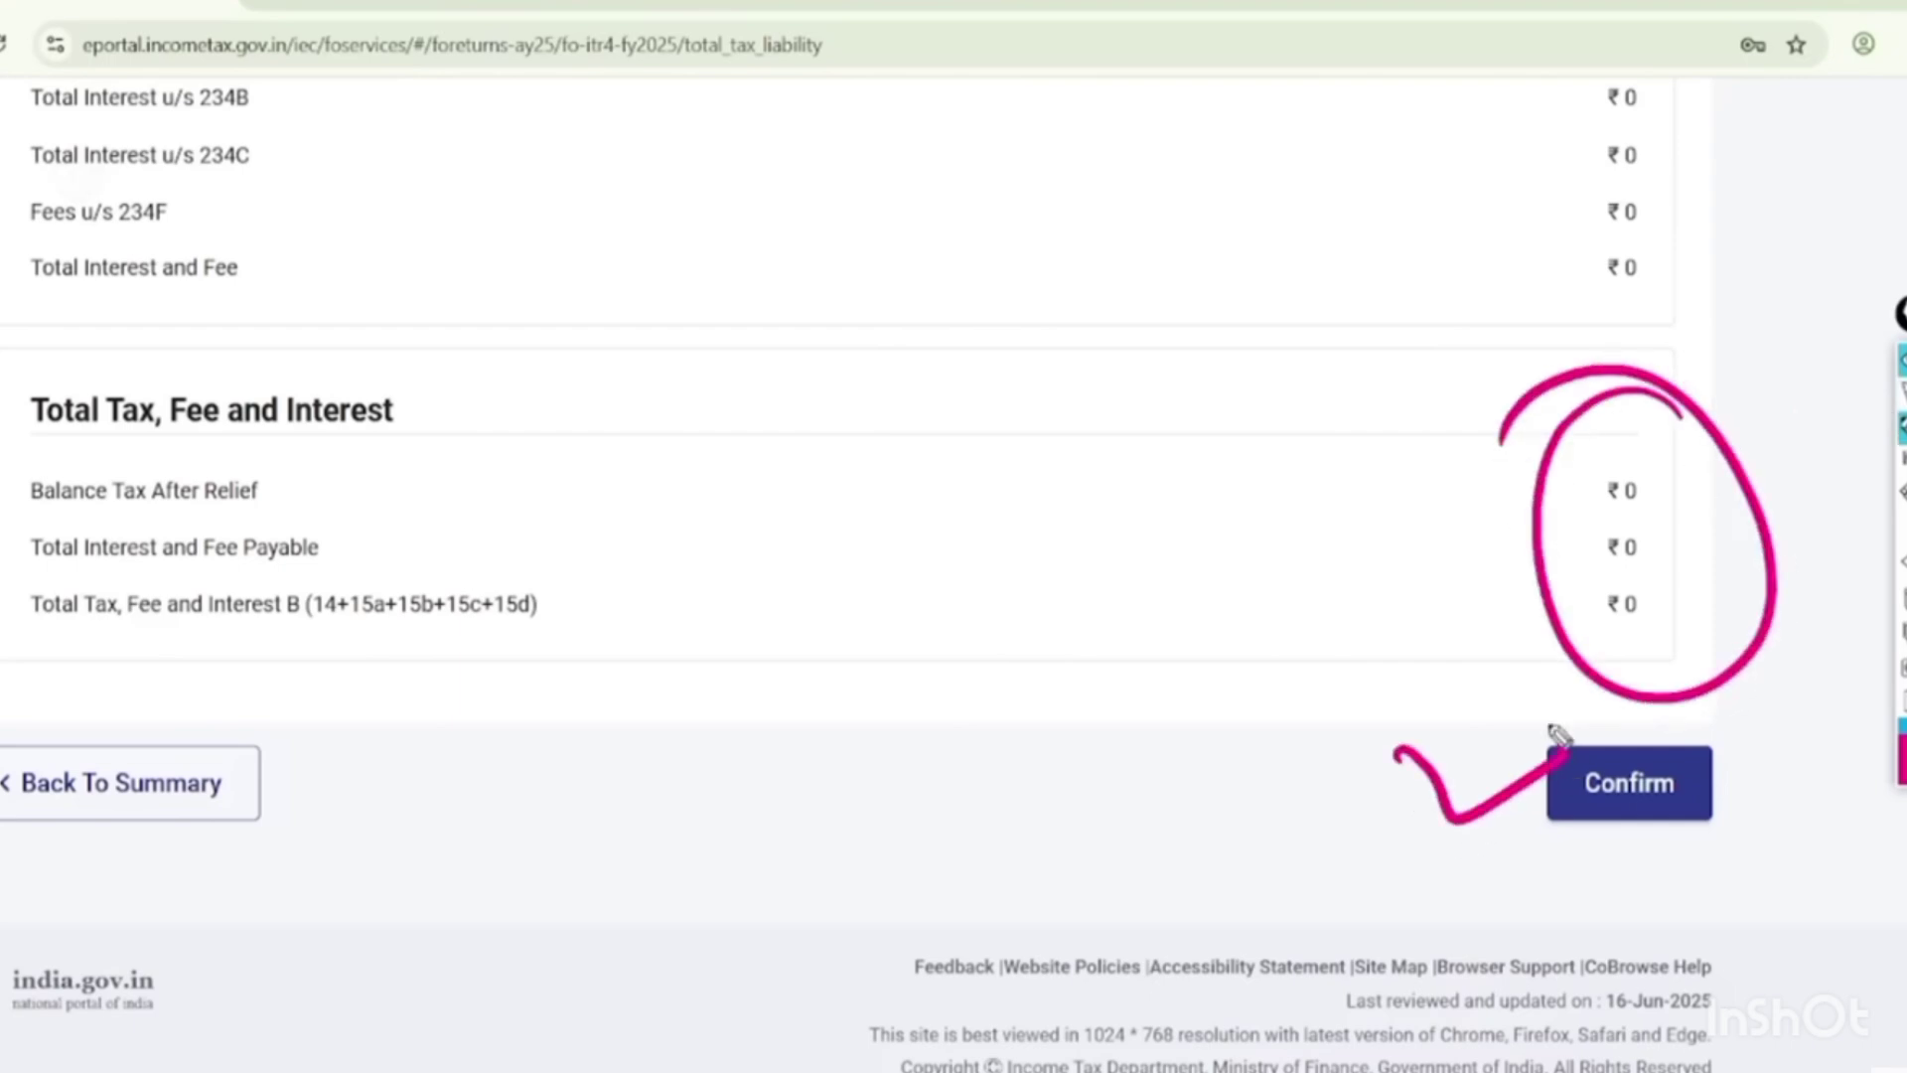
pyautogui.click(1629, 783)
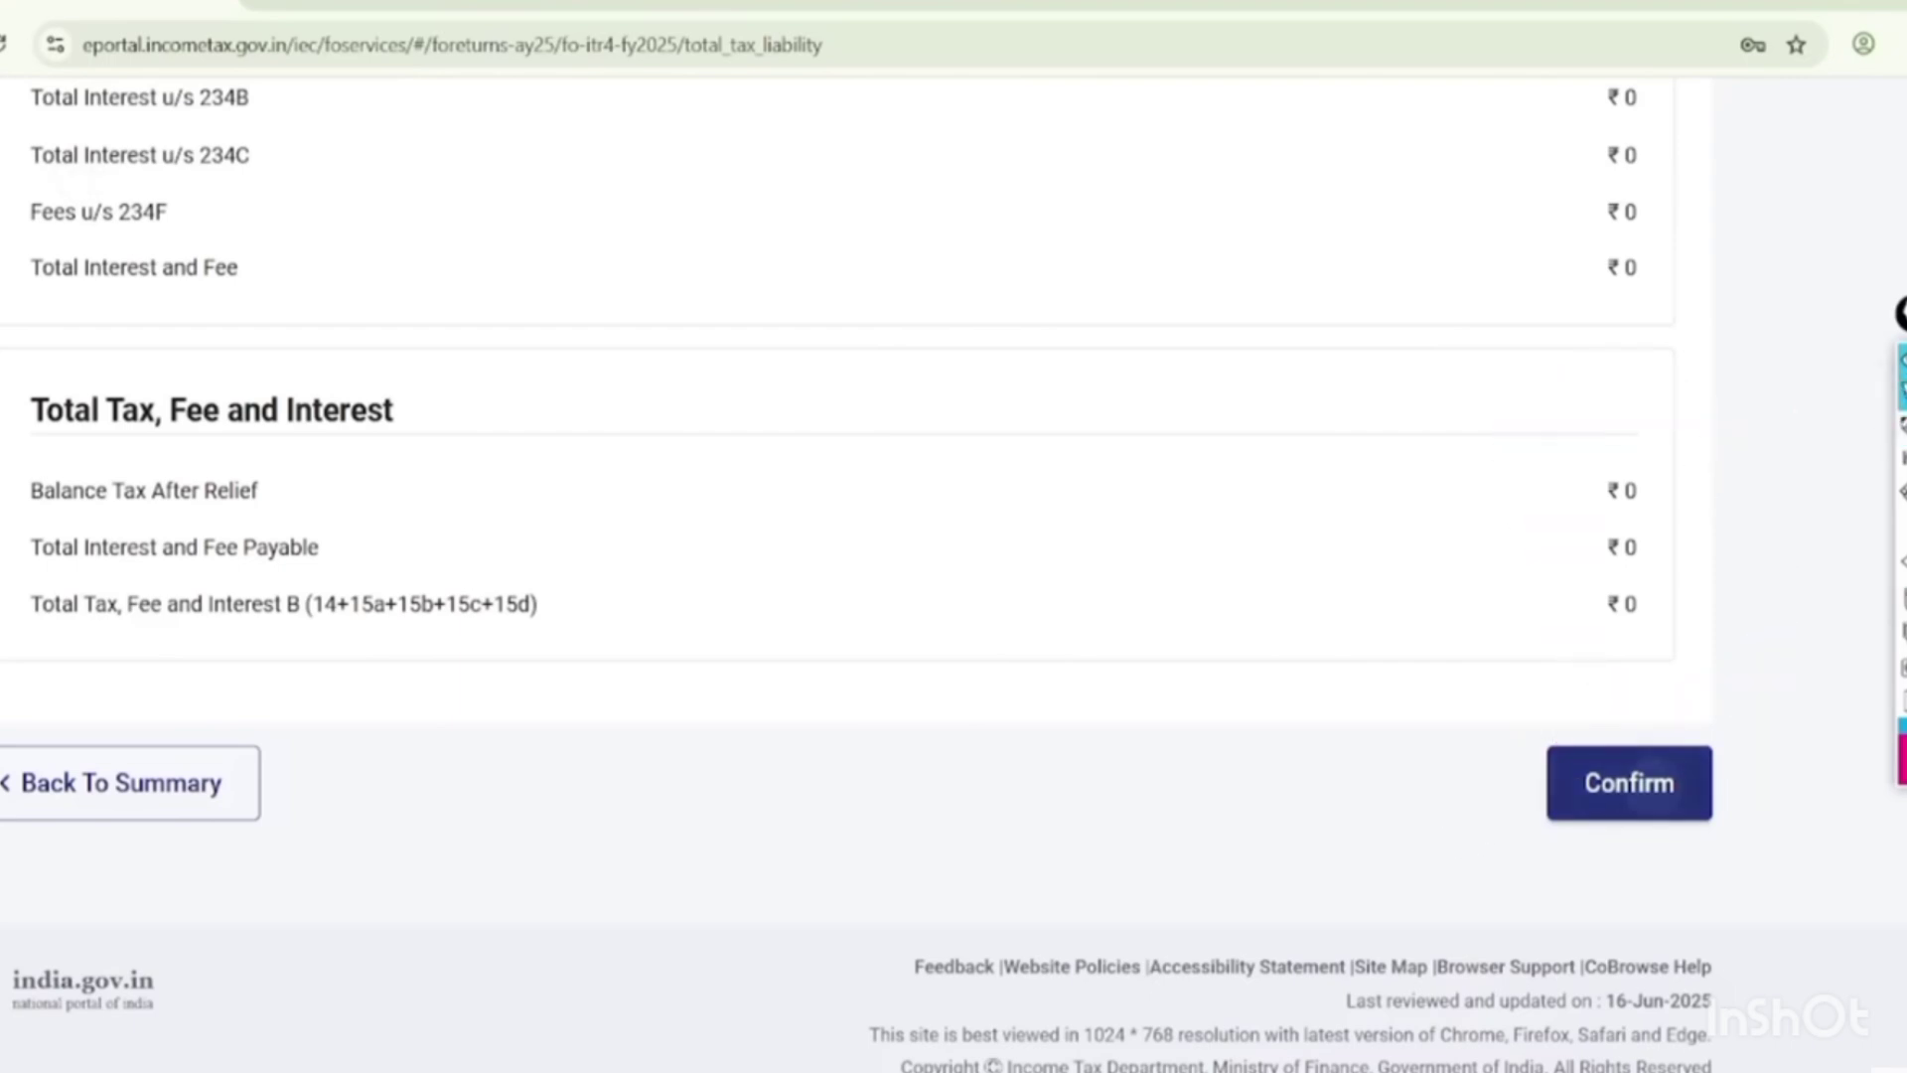
# Proceed to verification and review the tax summary, from the payment due and taxable income down to the amount payable or refund.
pyautogui.click(1585, 816)
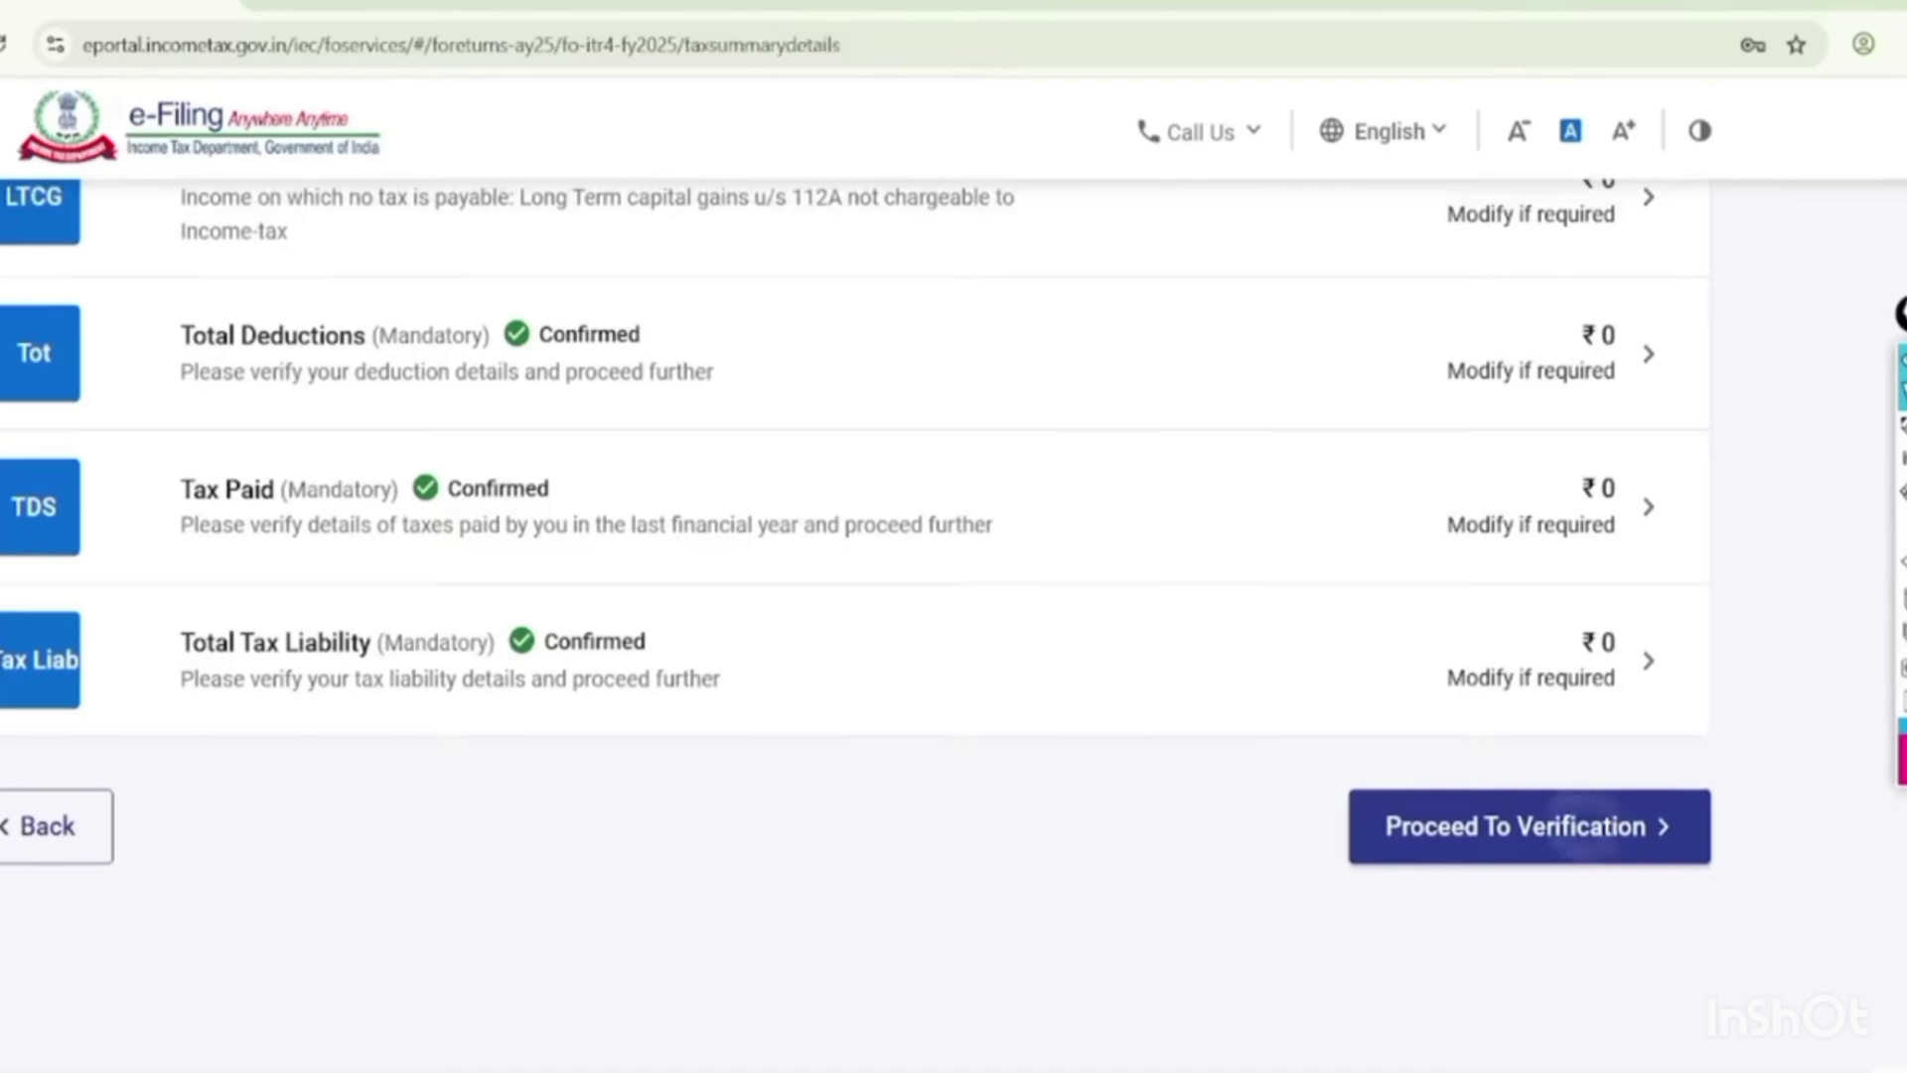
pyautogui.scroll(7, 834, 635)
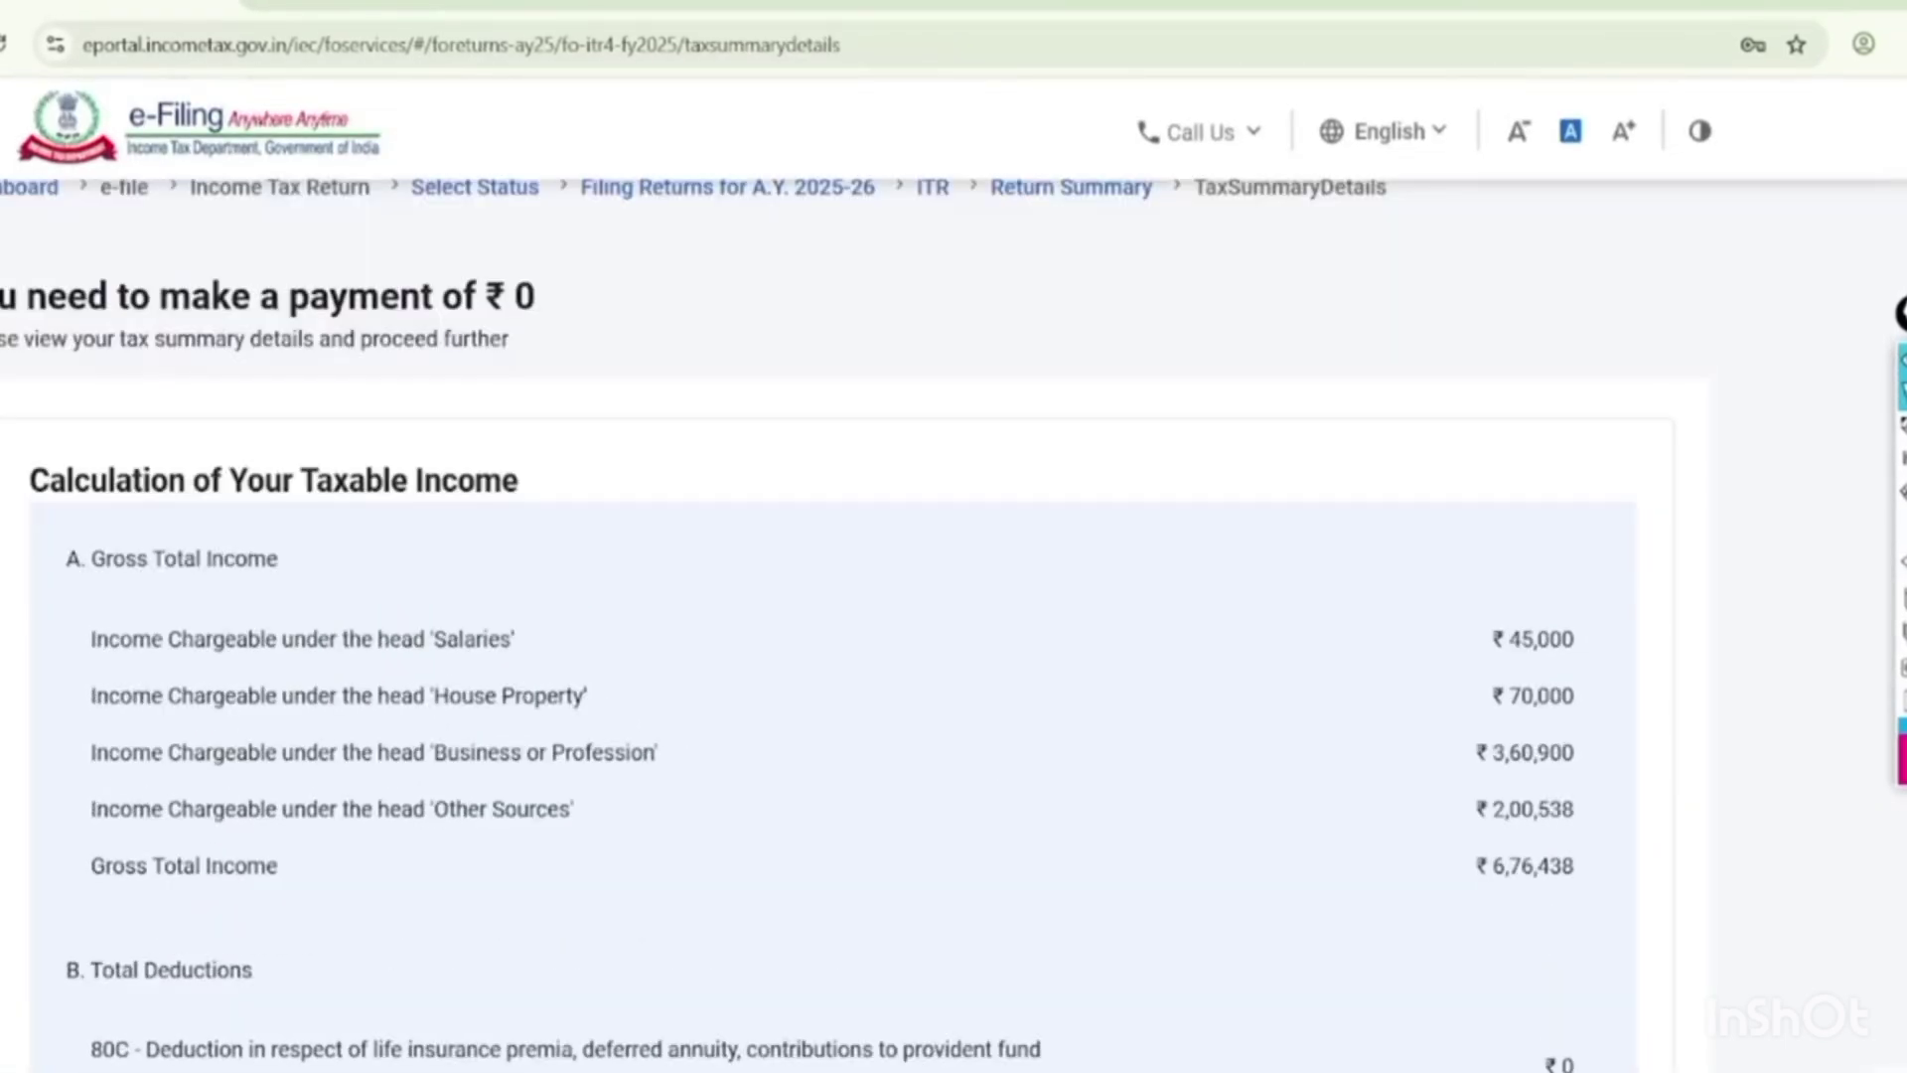
pyautogui.click(1901, 427)
pyautogui.moveTo(642, 230)
pyautogui.mouseDown()
pyautogui.moveTo(10, 169)
pyautogui.moveTo(550, 186)
pyautogui.mouseUp()
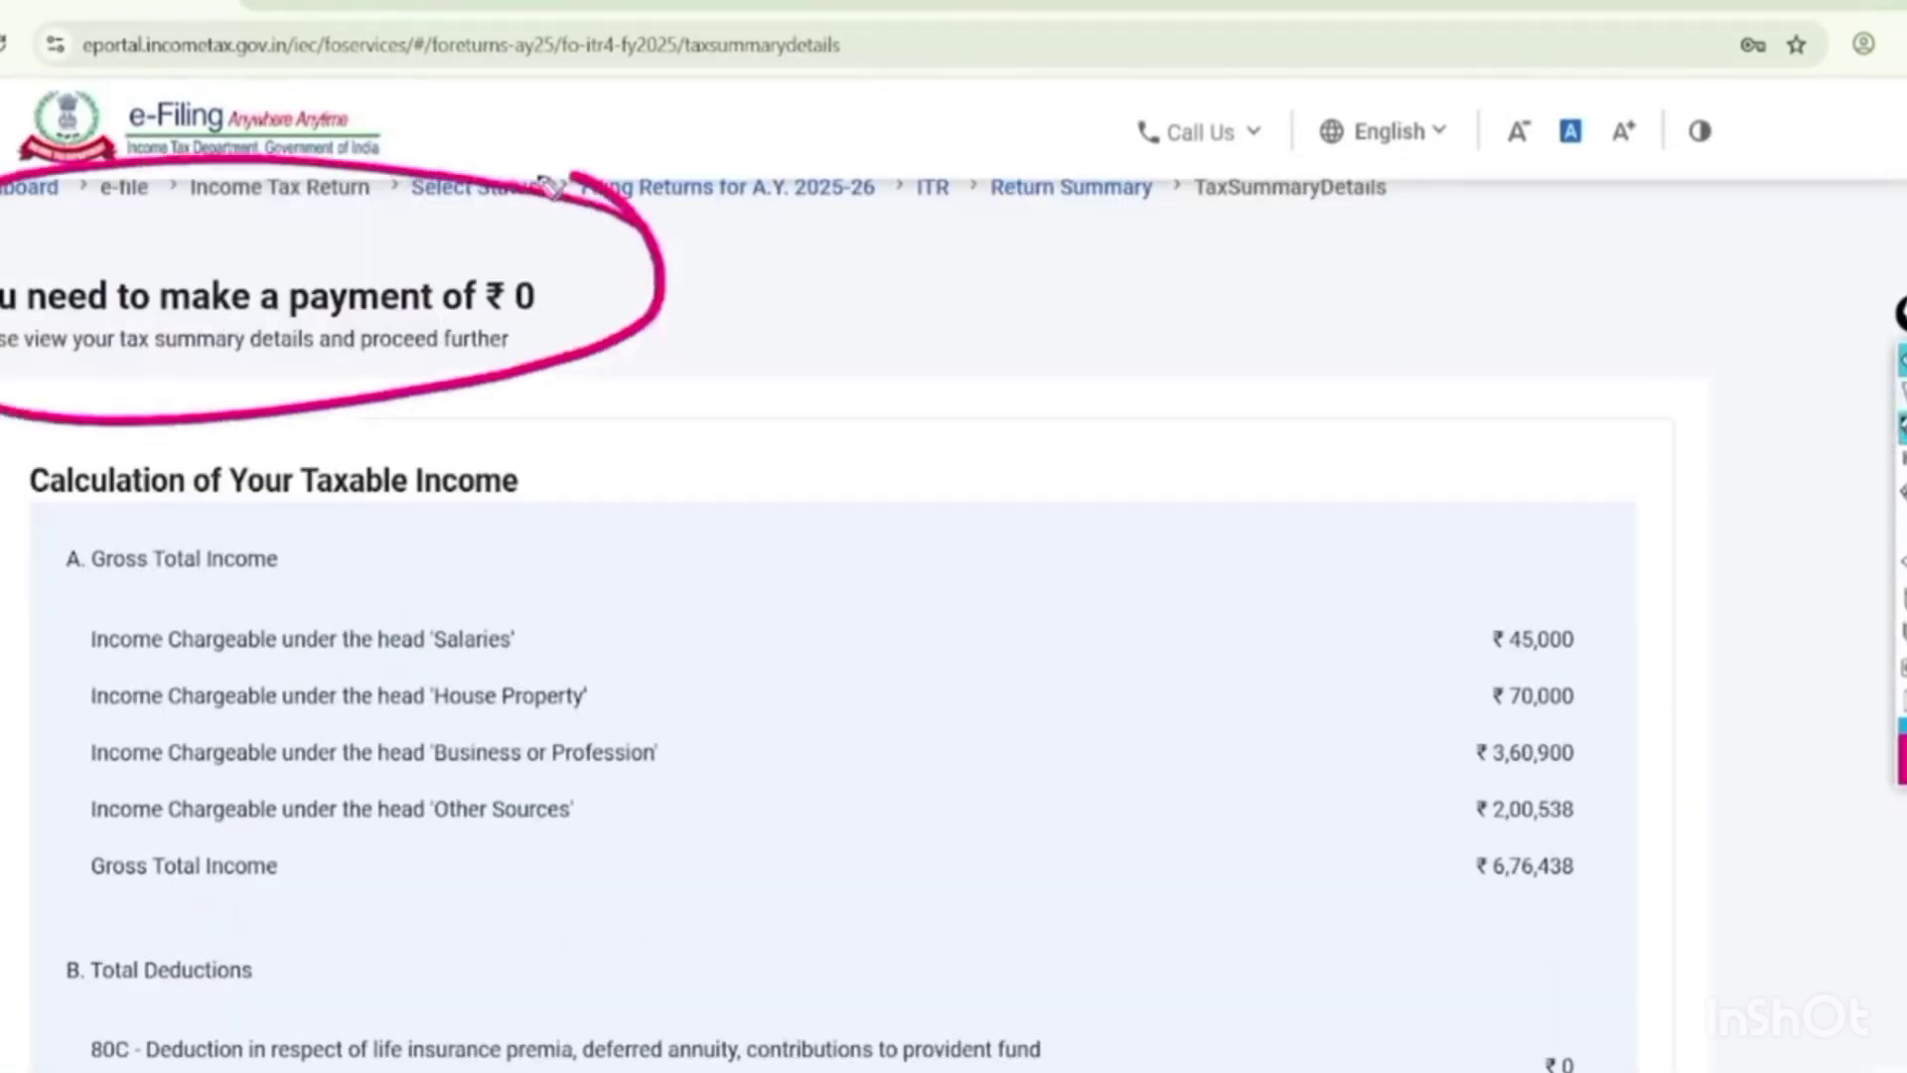
pyautogui.moveTo(707, 288); pyautogui.dragTo(1023, 181)
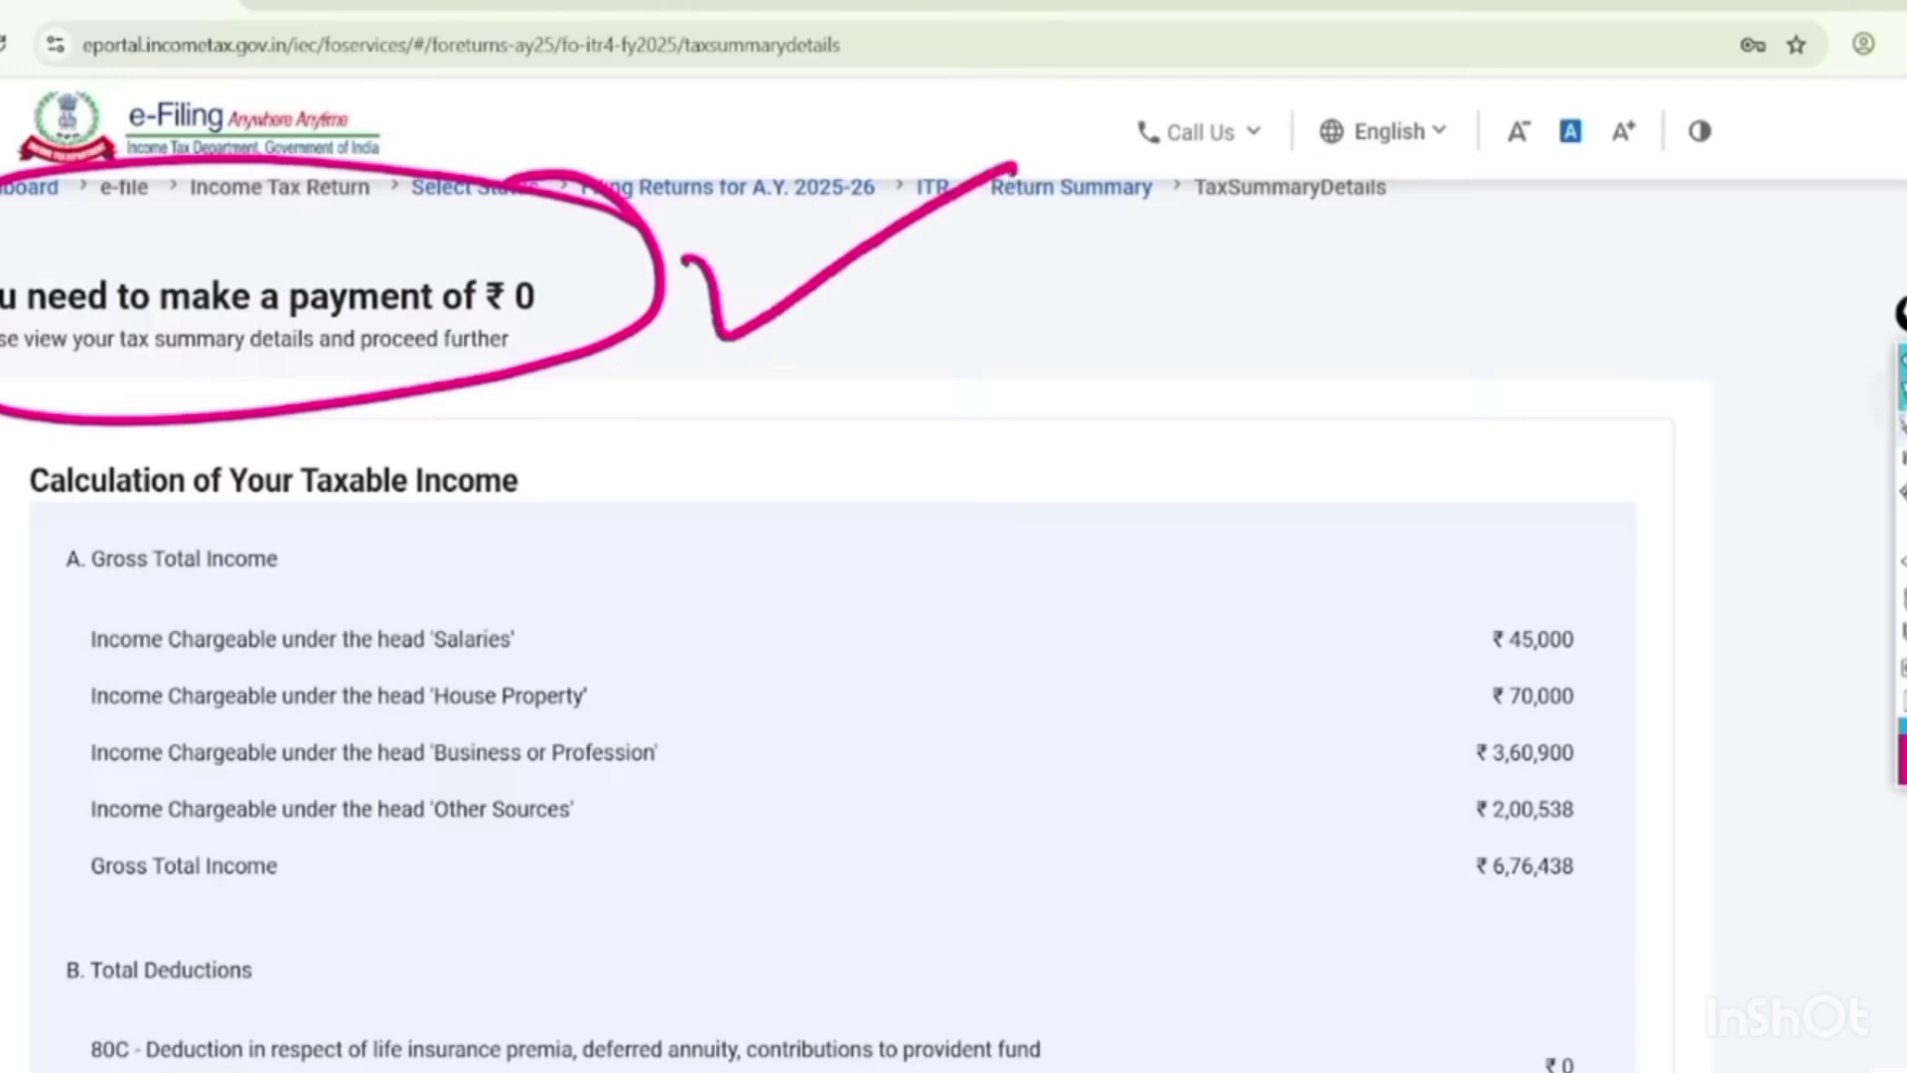
pyautogui.scroll(-17, 835, 596)
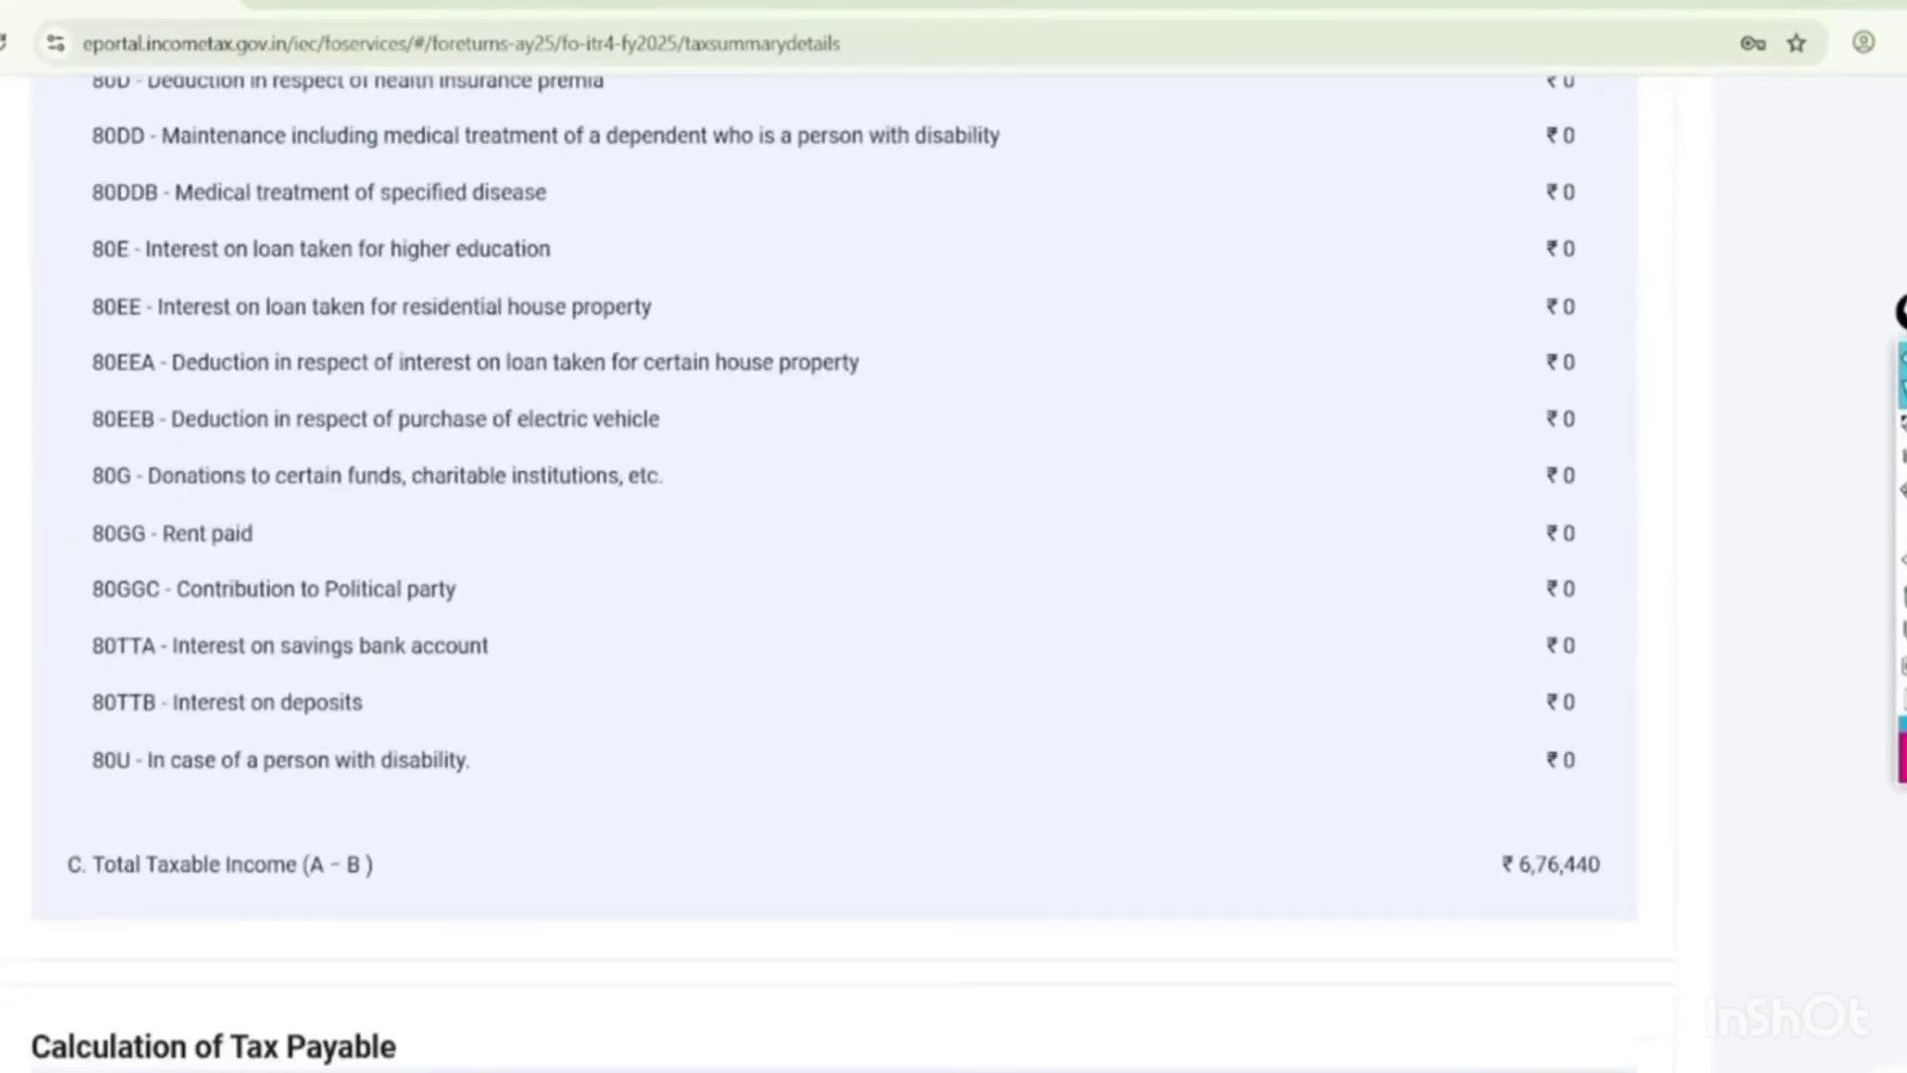
pyautogui.scroll(-10, 834, 596)
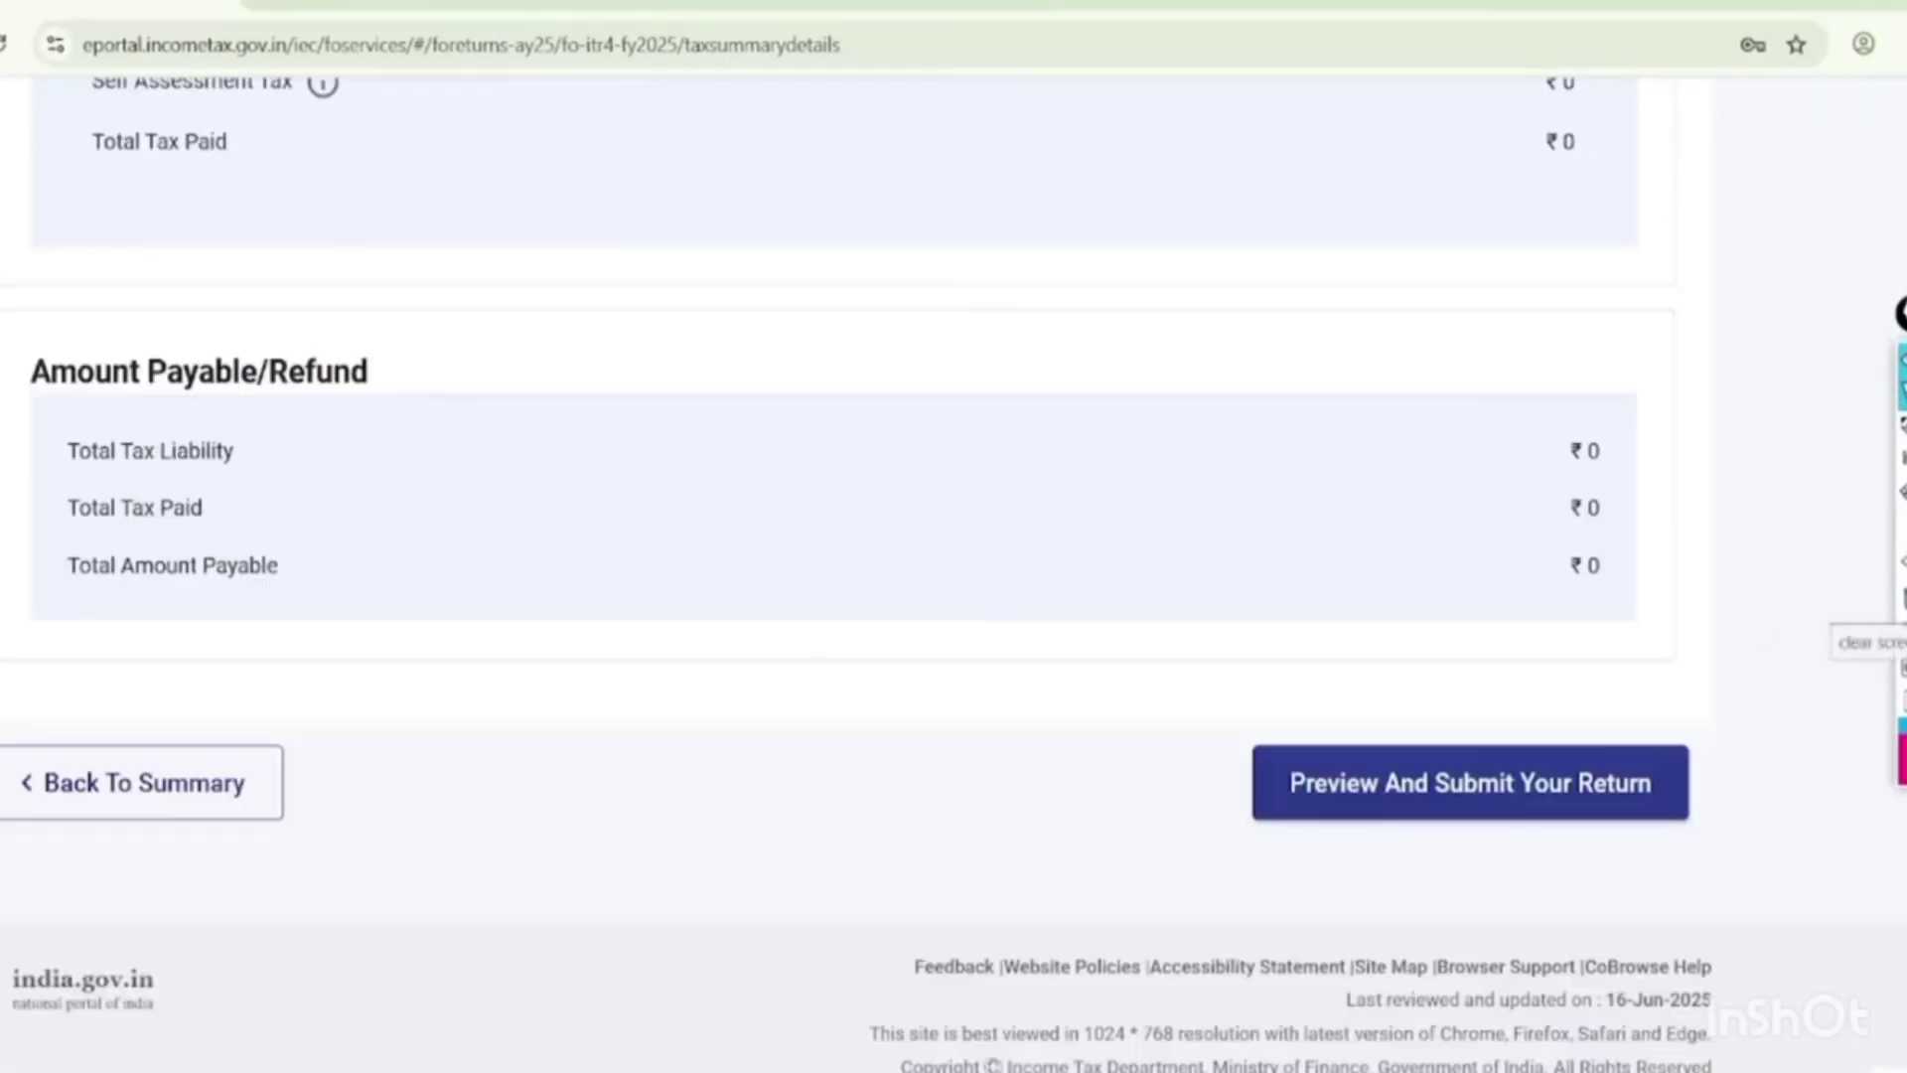
# Open the return's submission form, accept the declaration, enter jaipur as the place, and continue to internal validation.
pyautogui.click(1470, 783)
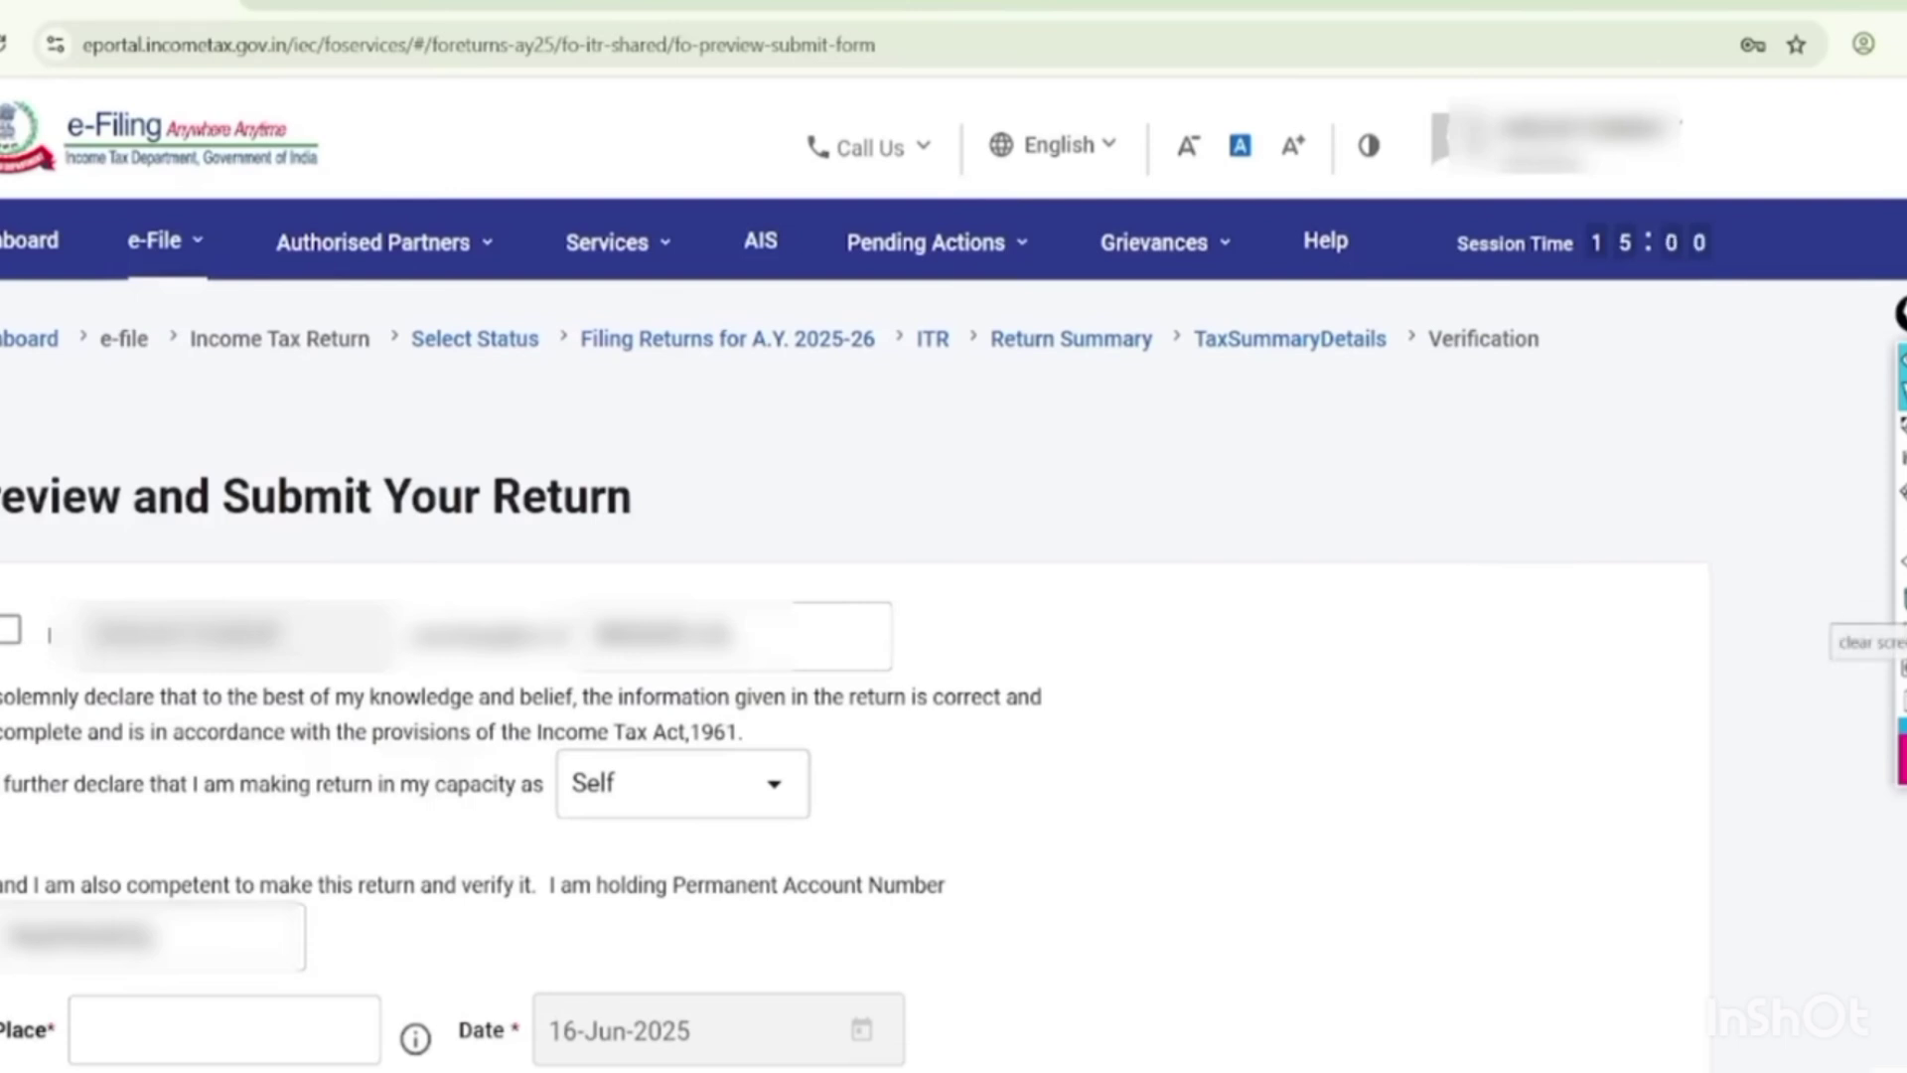
pyautogui.click(9, 629)
pyautogui.click(169, 1023)
pyautogui.click(260, 863)
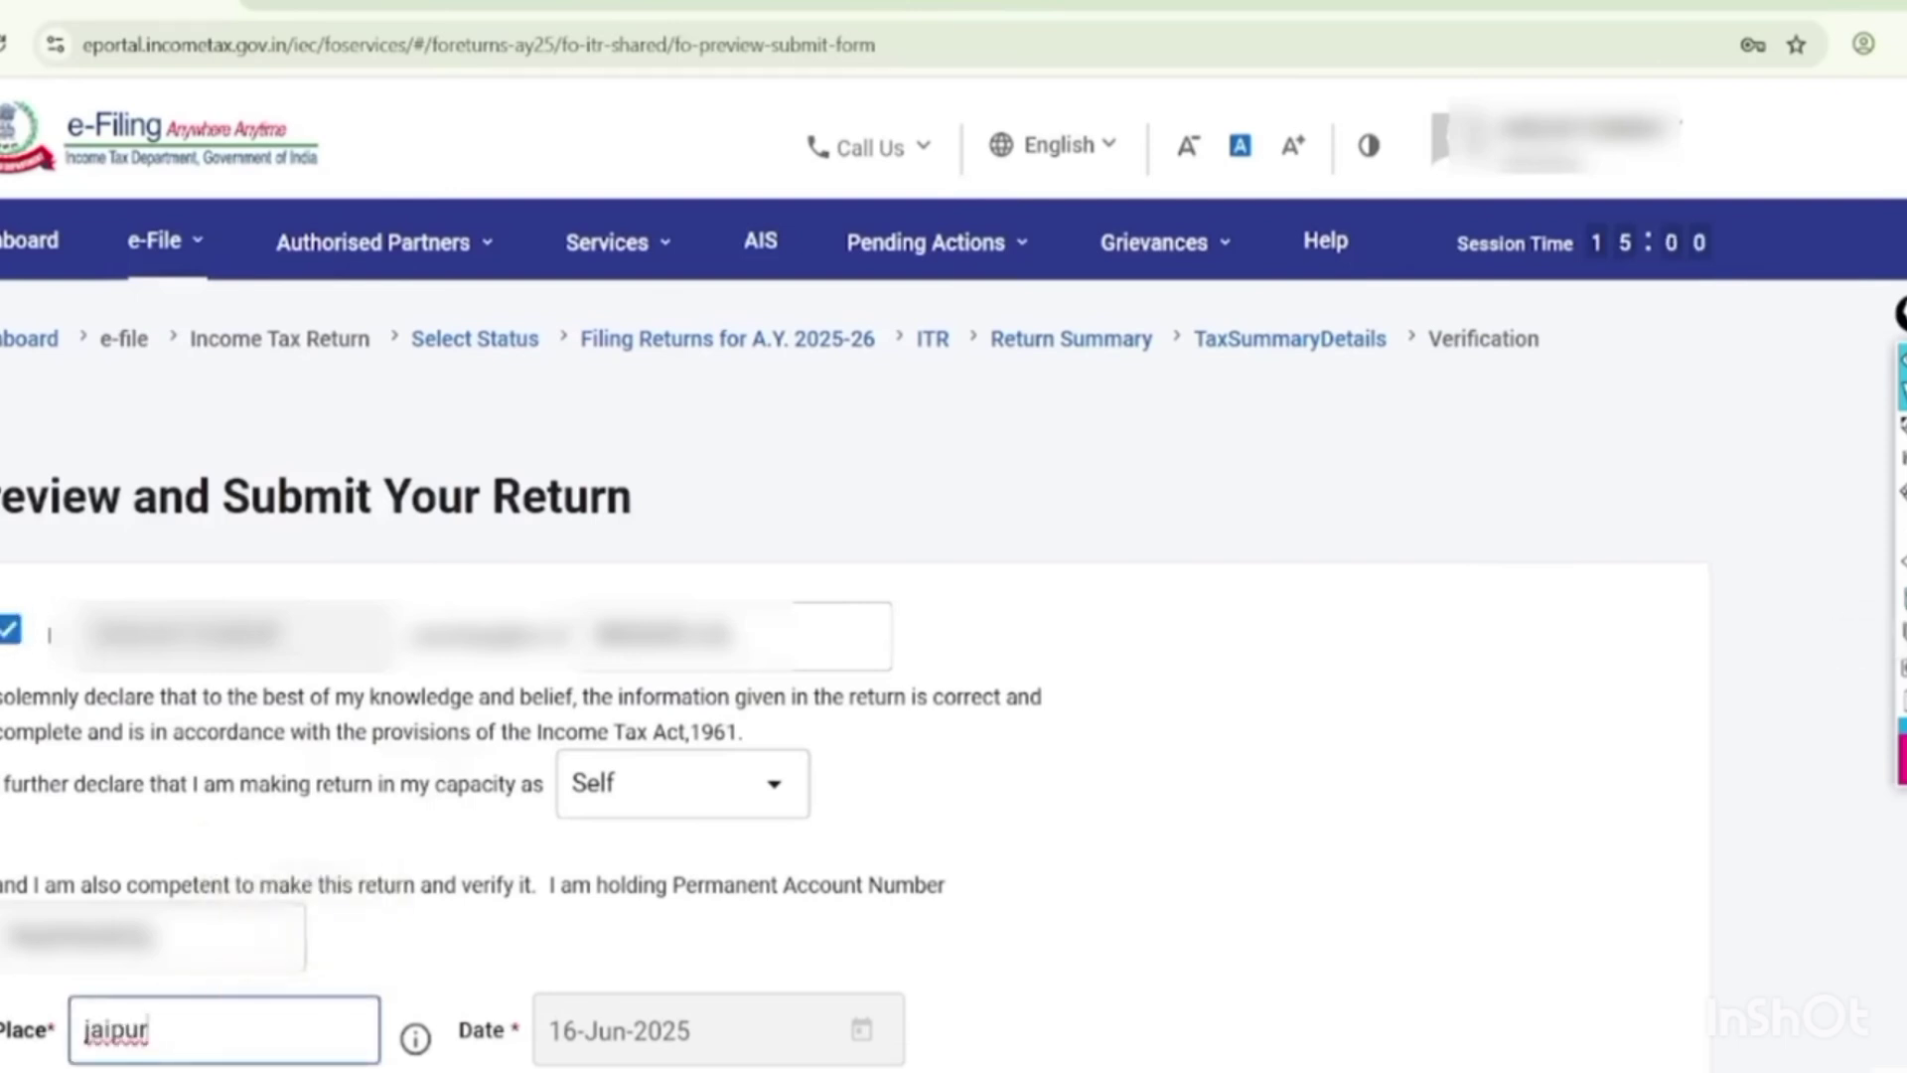
pyautogui.scroll(-6, 854, 596)
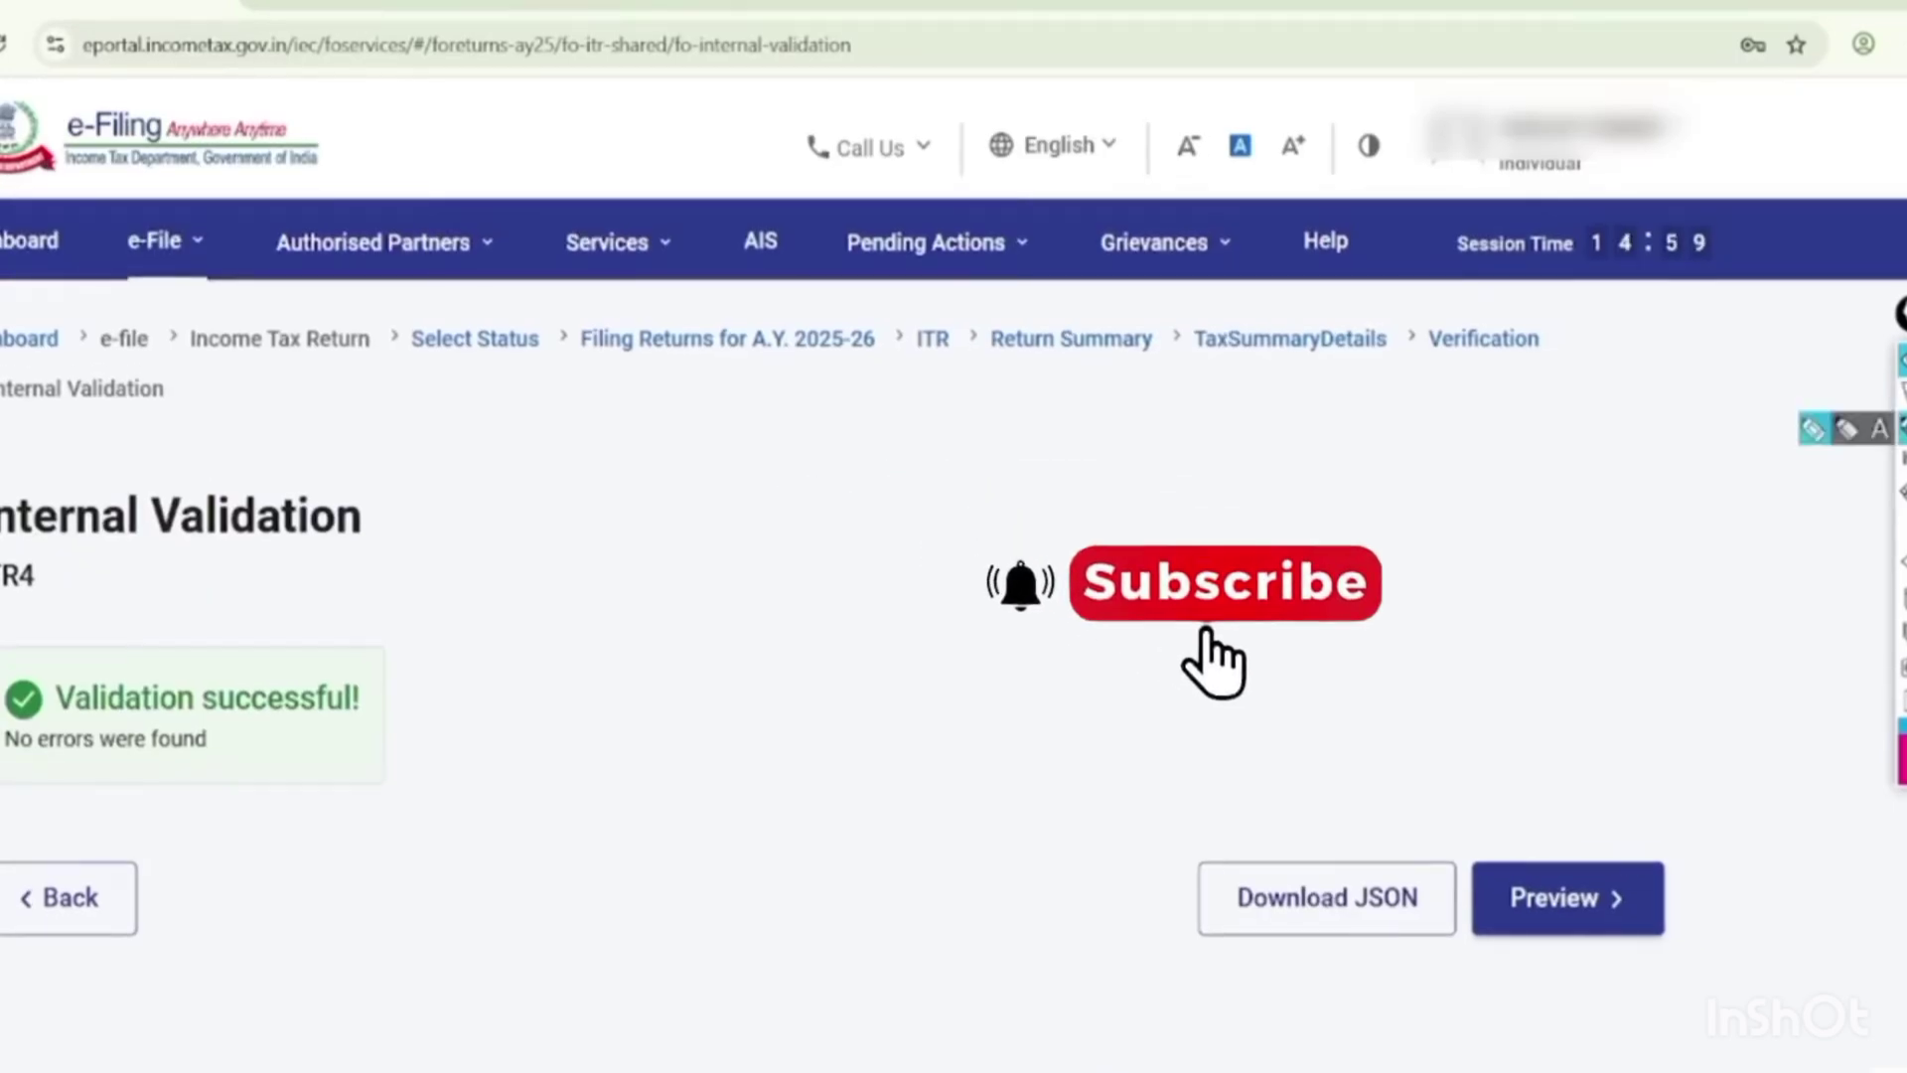
# Check the ITR-4 internal validation result, marking it on screen, and clear the markings.
pyautogui.moveTo(457, 576)
pyautogui.mouseDown()
pyautogui.moveTo(116, 583)
pyautogui.moveTo(454, 758)
pyautogui.moveTo(325, 590)
pyautogui.mouseUp()
pyautogui.moveTo(722, 624)
pyautogui.mouseDown()
pyautogui.moveTo(875, 631)
pyautogui.moveTo(1073, 539)
pyautogui.mouseUp()
pyautogui.moveTo(745, 745); pyautogui.dragTo(1102, 665)
pyautogui.moveTo(811, 845); pyautogui.dragTo(1160, 774)
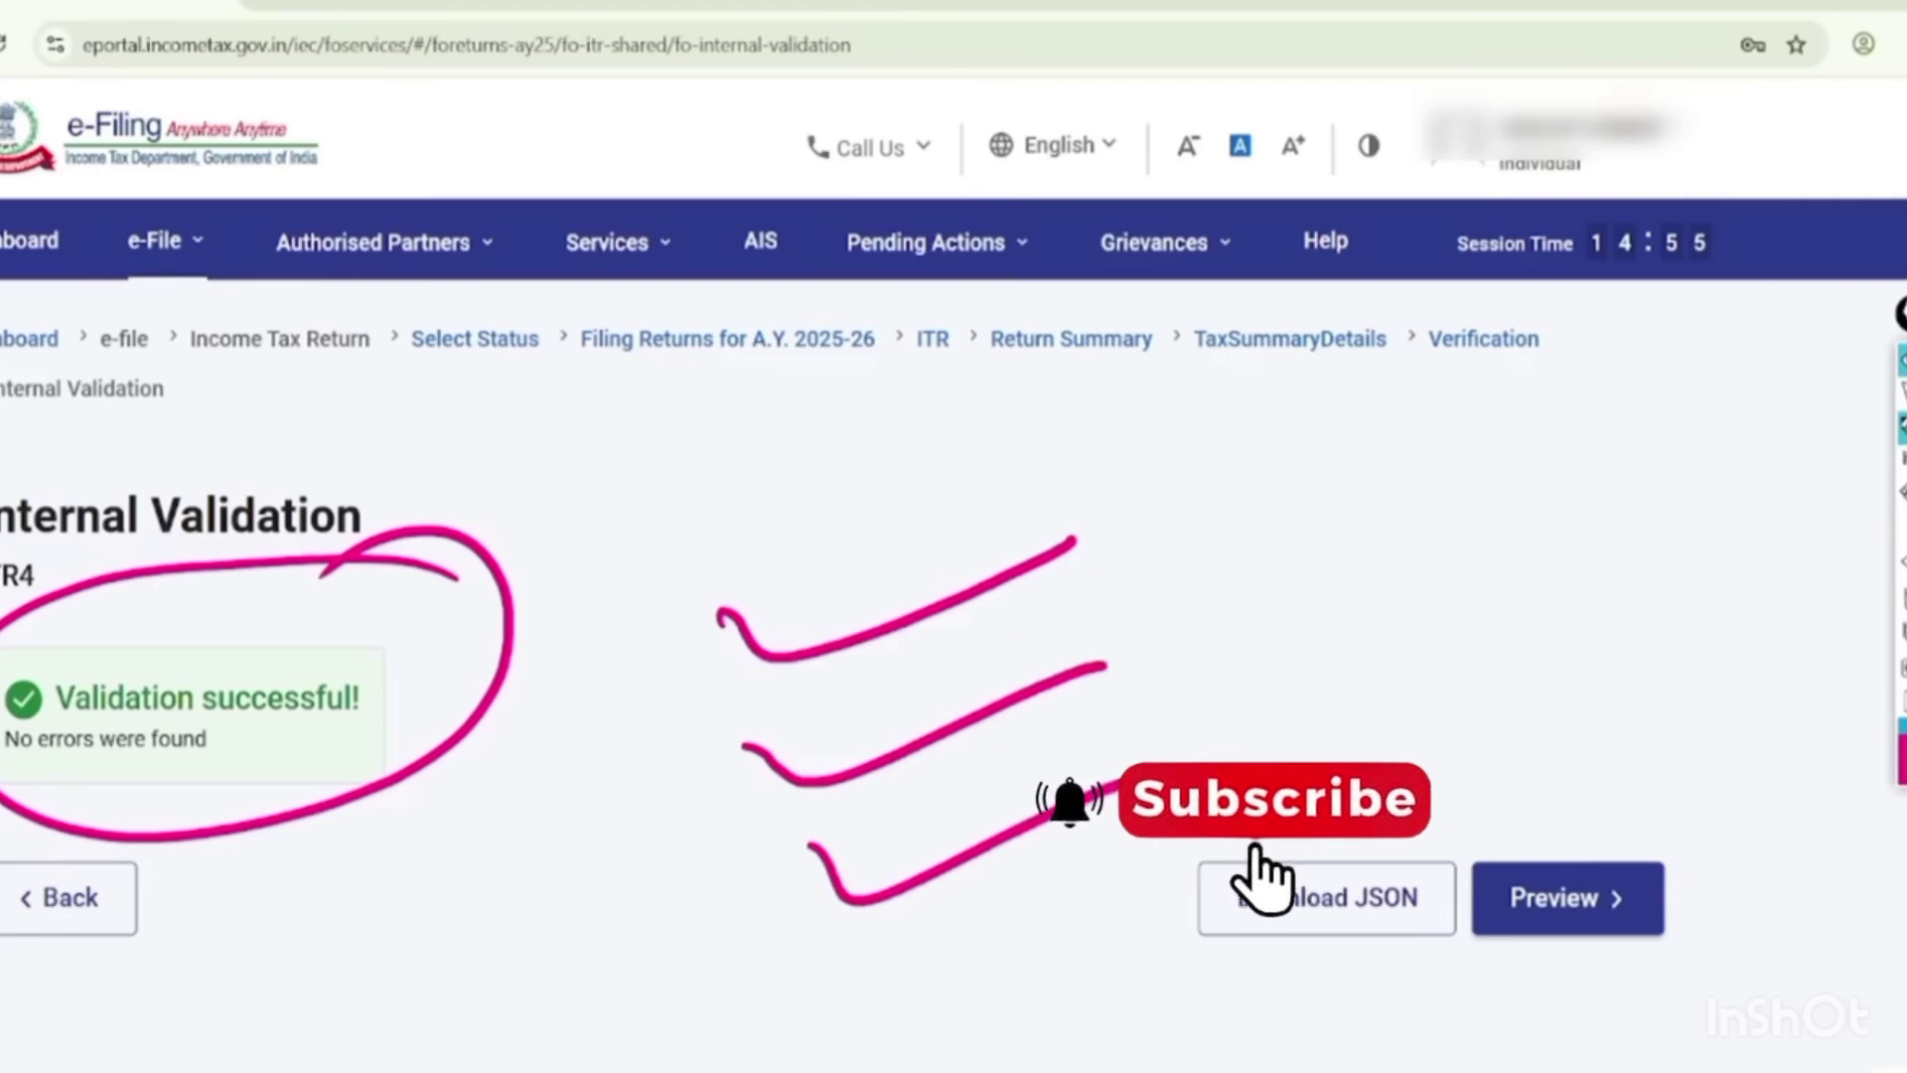
pyautogui.click(1901, 393)
pyautogui.click(1901, 596)
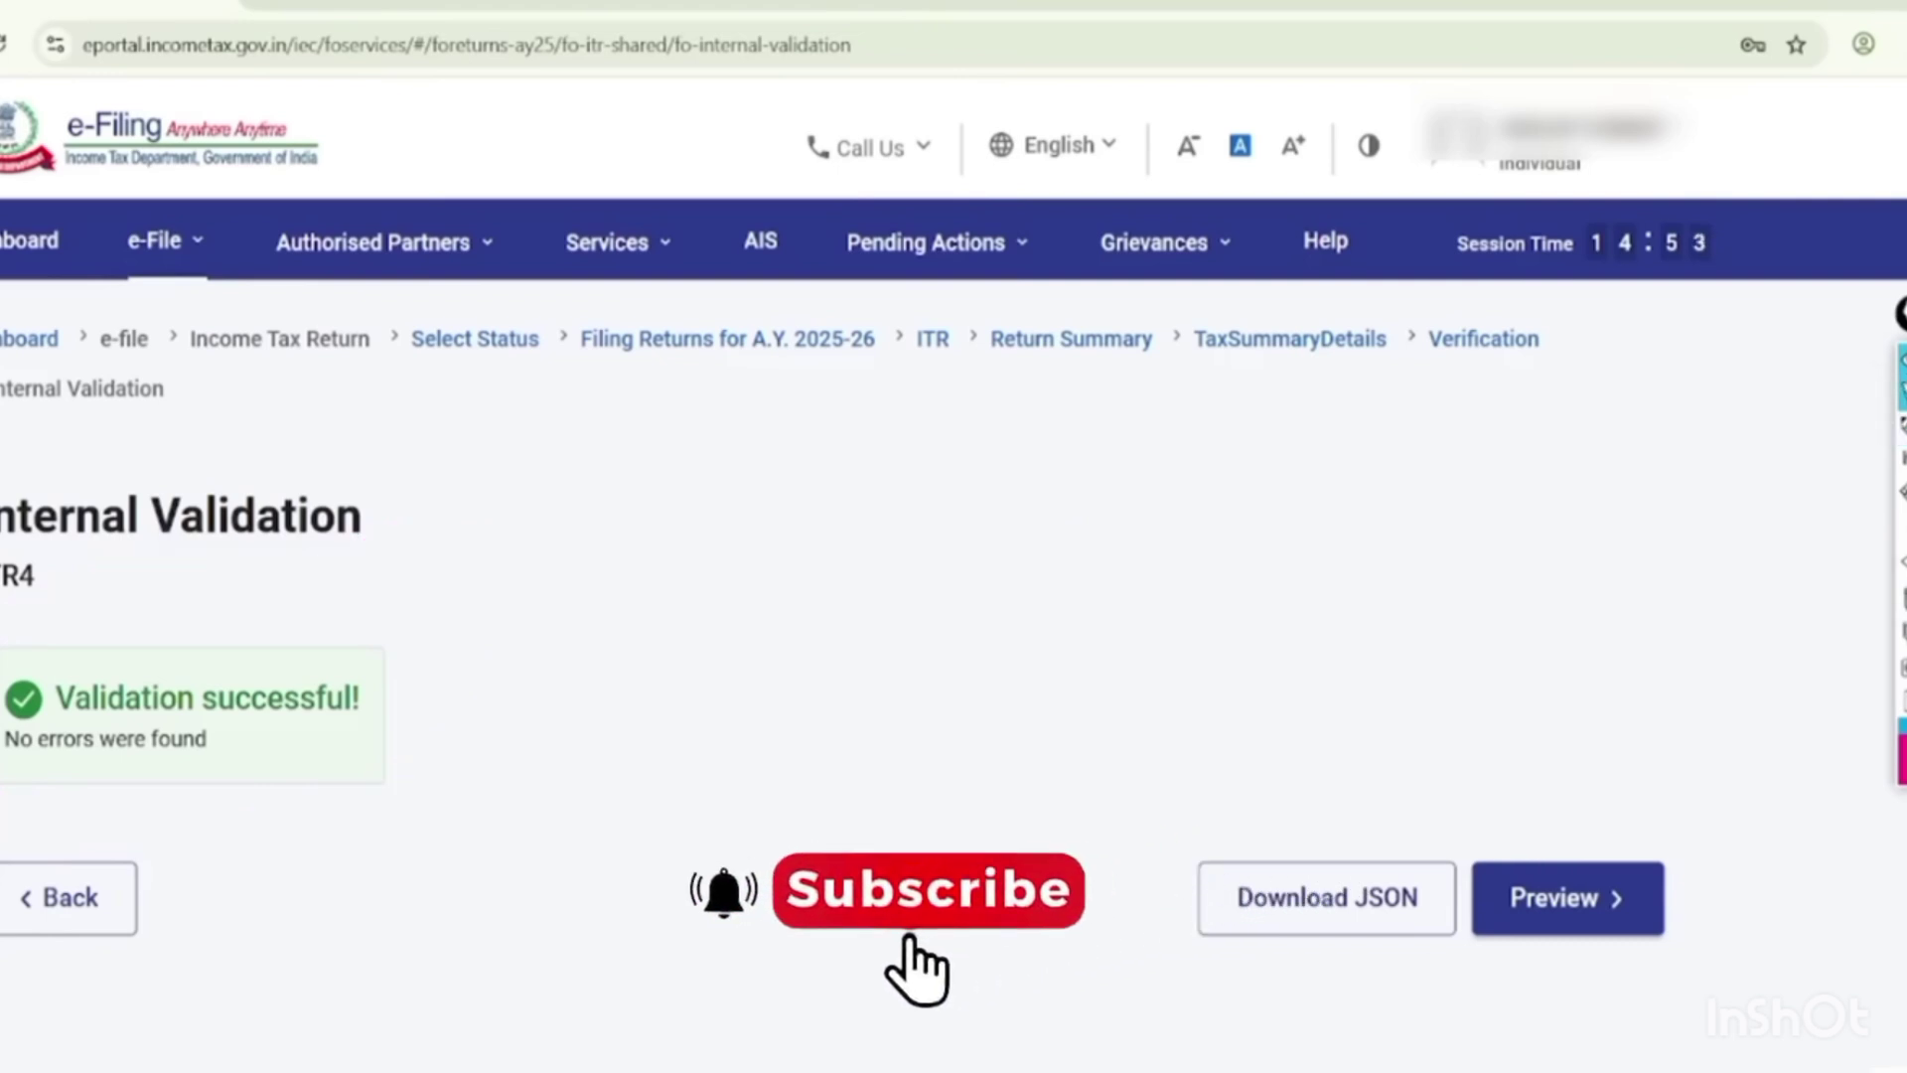
# Preview the return, look through the Gross Total Income and LTCG u/s 112A sections, and proceed to upload level validation.
pyautogui.click(1566, 896)
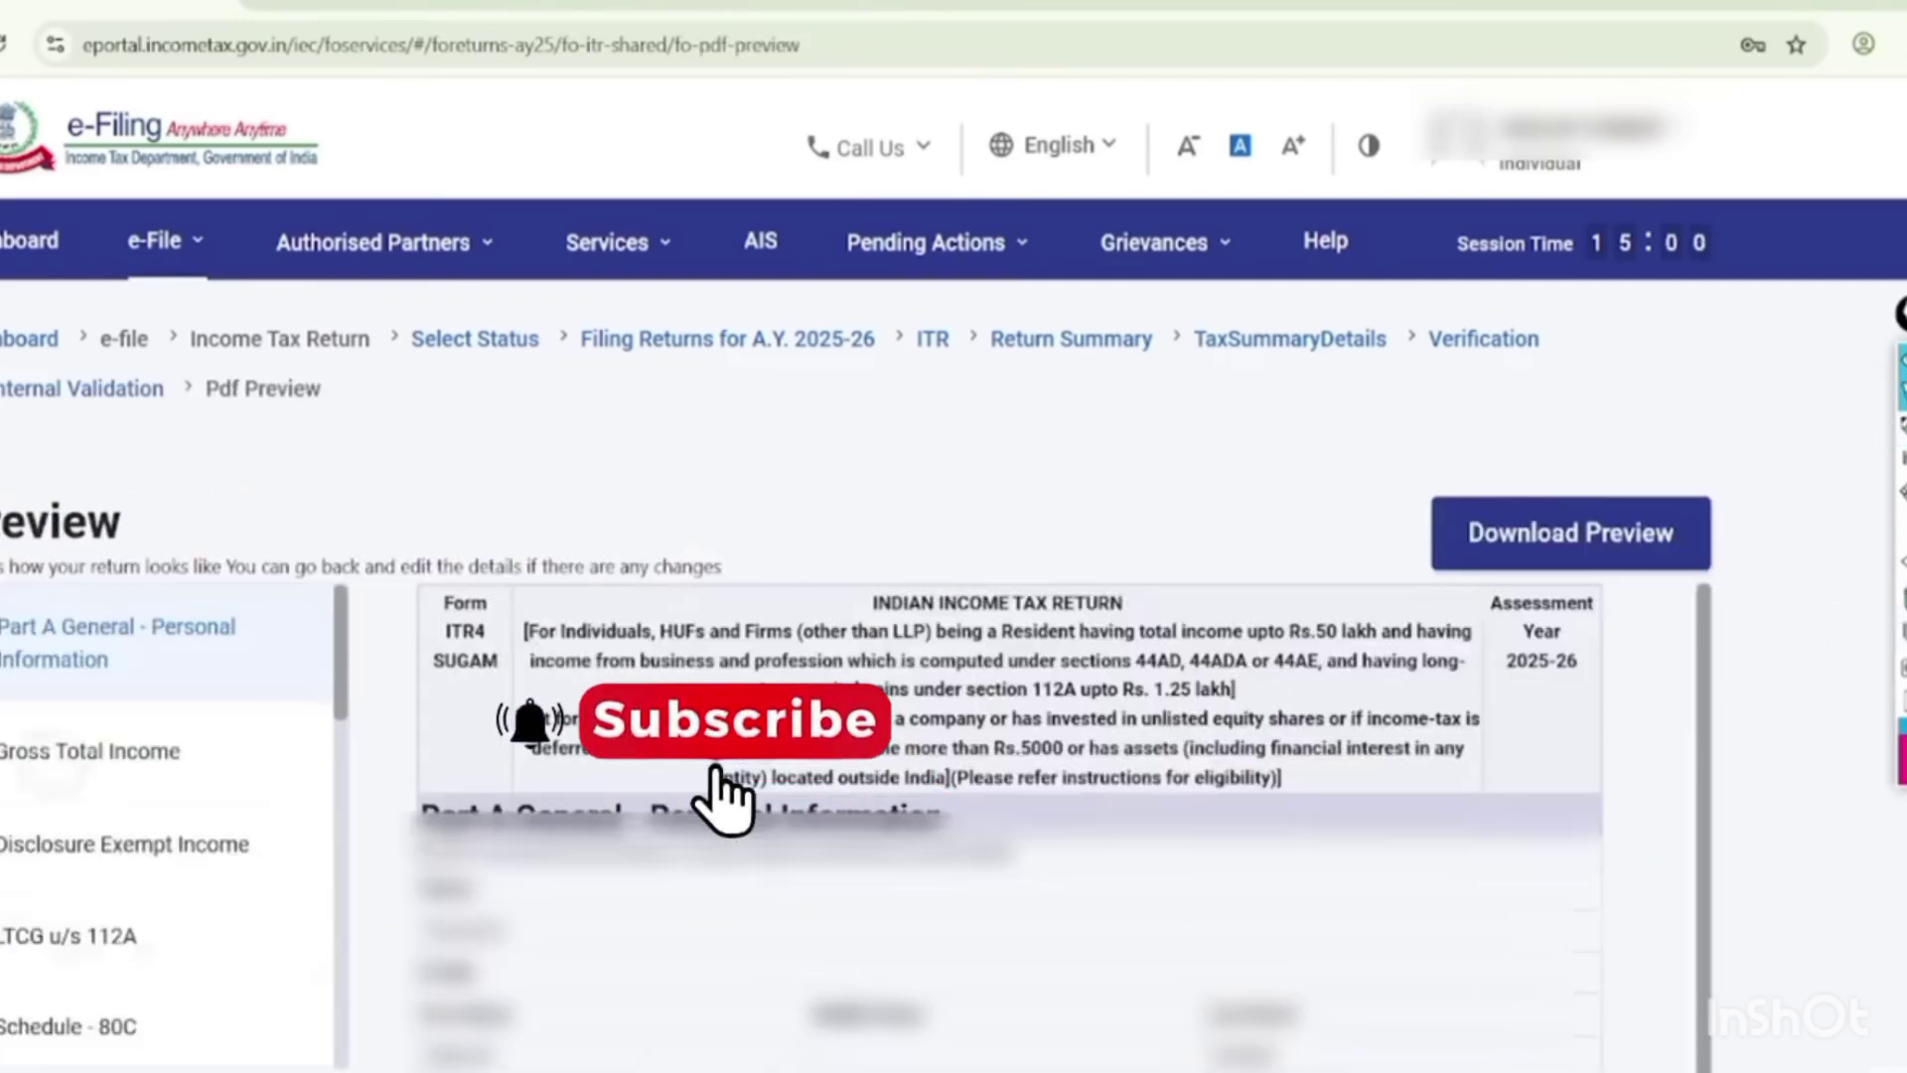
pyautogui.click(89, 751)
pyautogui.click(68, 937)
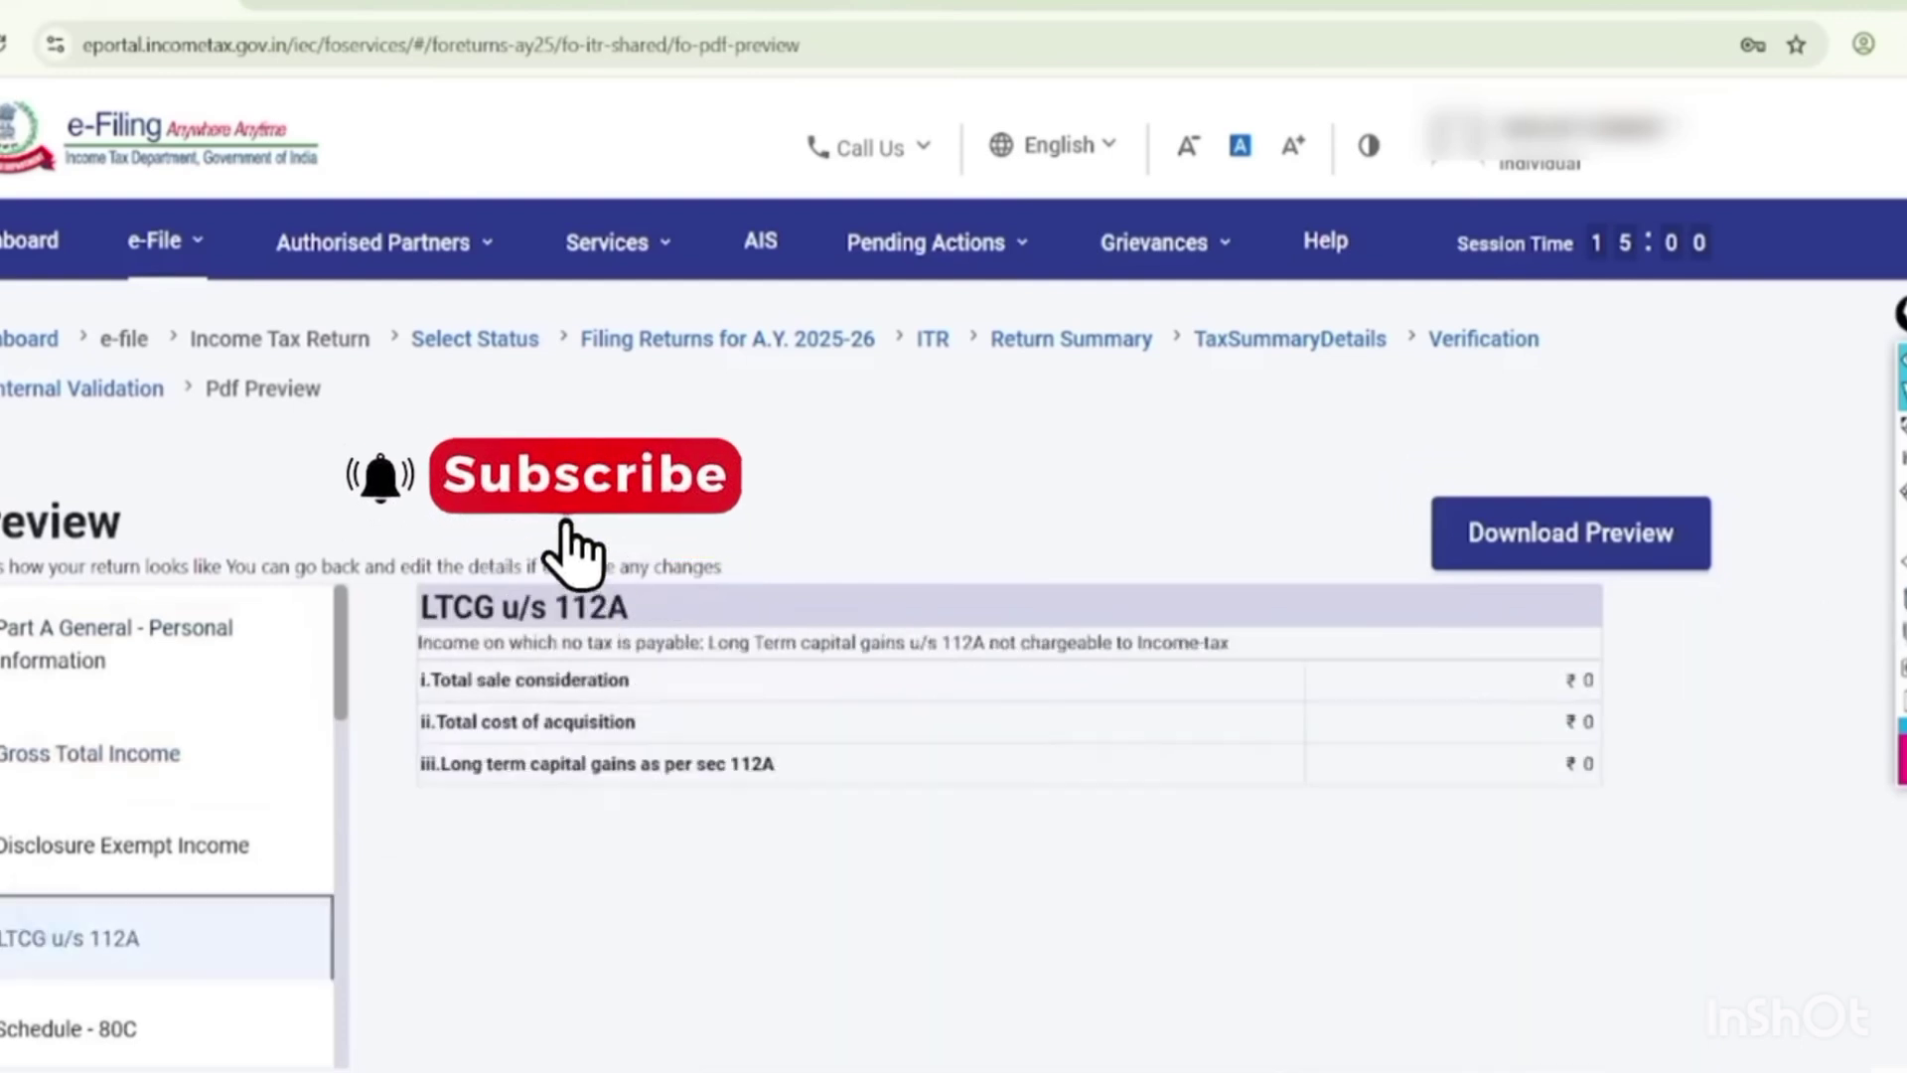
pyautogui.scroll(-8, 953, 573)
pyautogui.click(1569, 733)
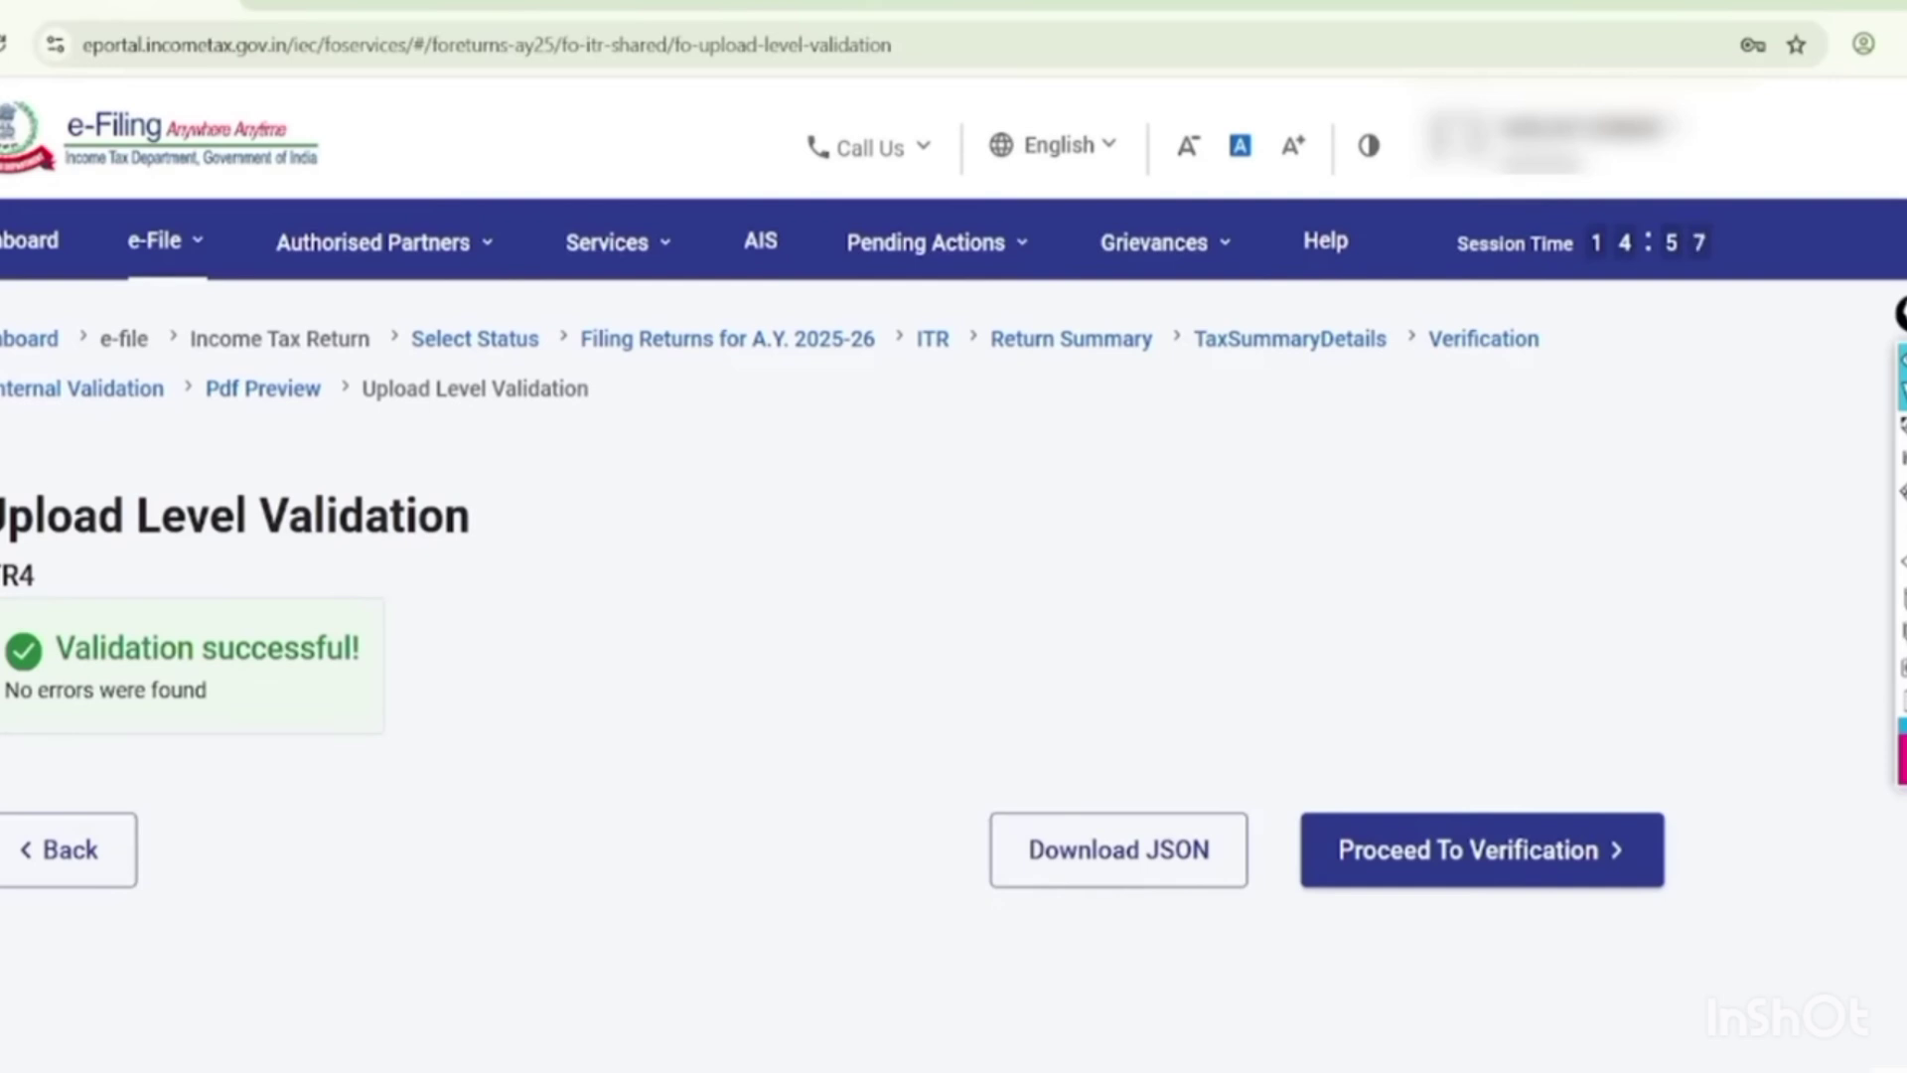
# Proceed to verification, mark the E-Verify Now option and the 30-day limits of the other methods, and clear the markings.
pyautogui.click(1482, 849)
pyautogui.scroll(-5, 954, 536)
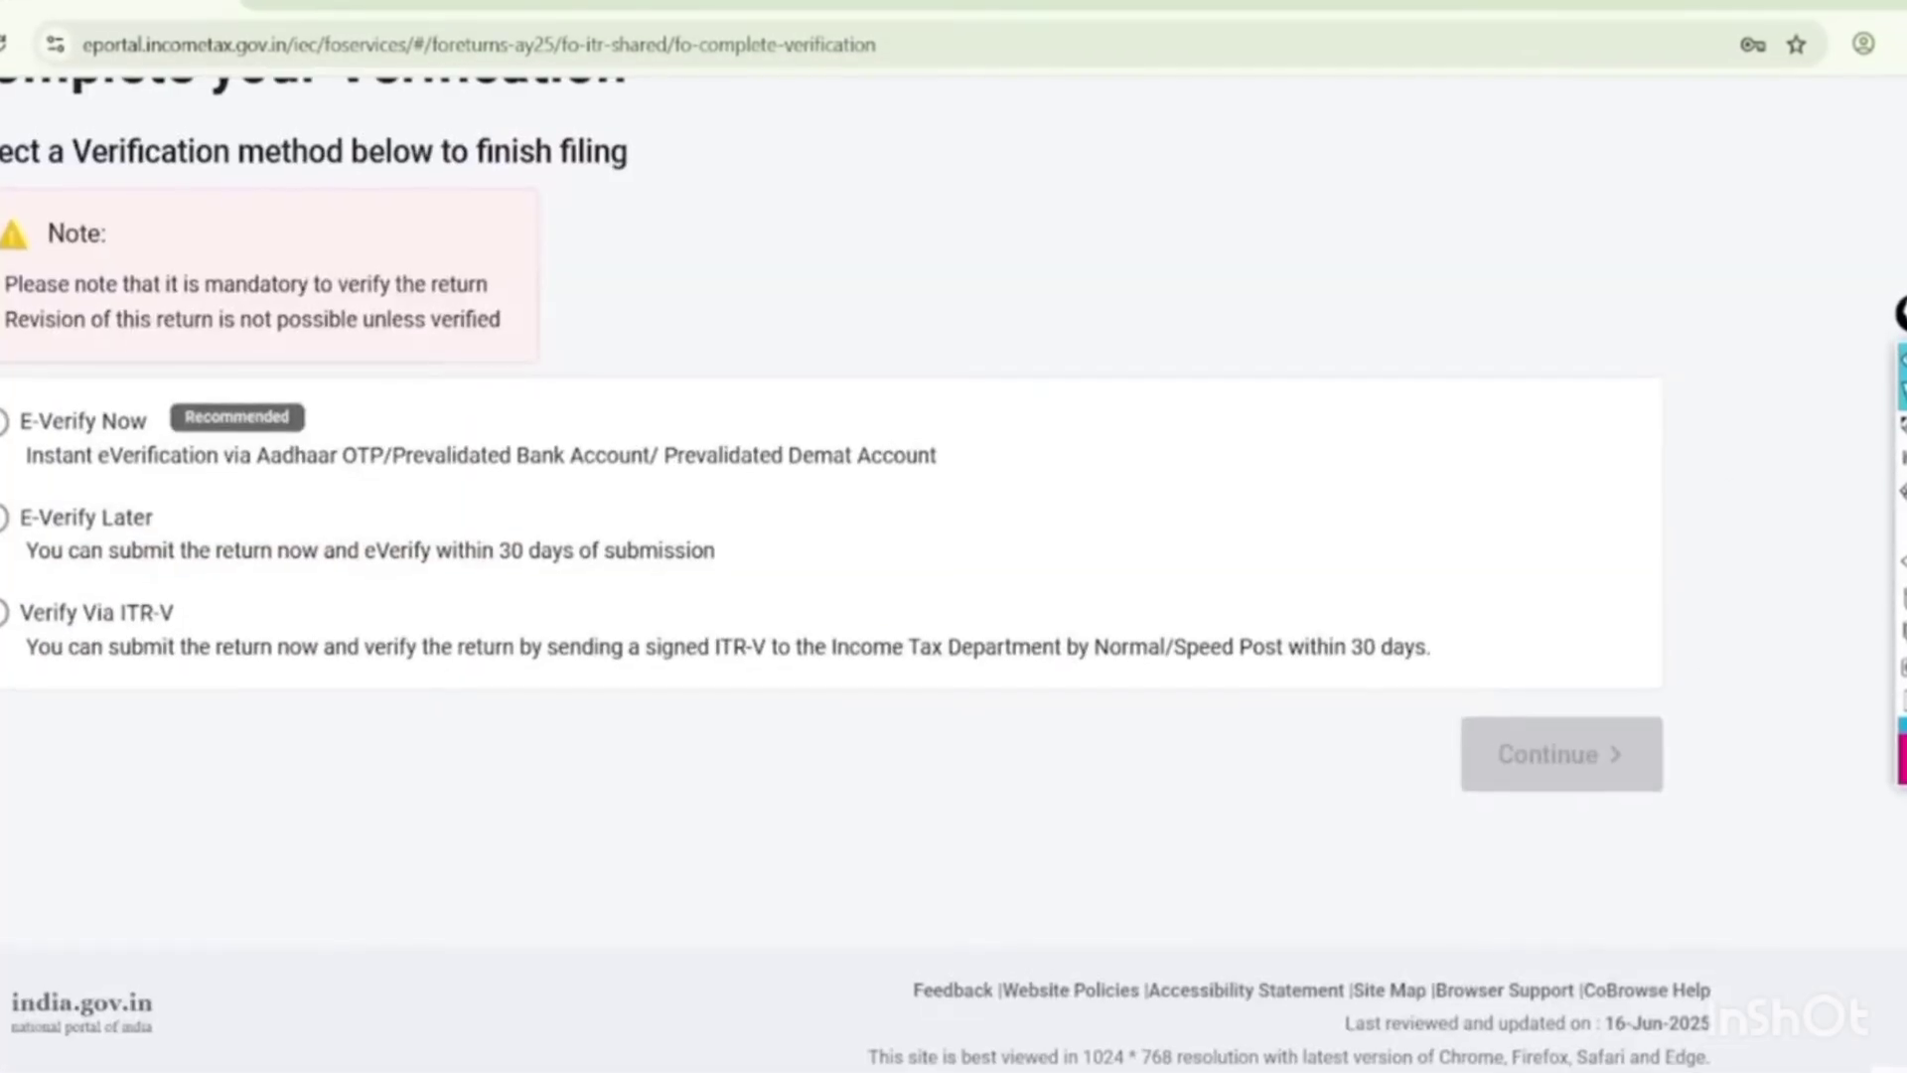
pyautogui.click(1902, 427)
pyautogui.moveTo(357, 356)
pyautogui.mouseDown()
pyautogui.moveTo(99, 333)
pyautogui.moveTo(235, 506)
pyautogui.moveTo(354, 350)
pyautogui.mouseUp()
pyautogui.moveTo(386, 423); pyautogui.dragTo(745, 316)
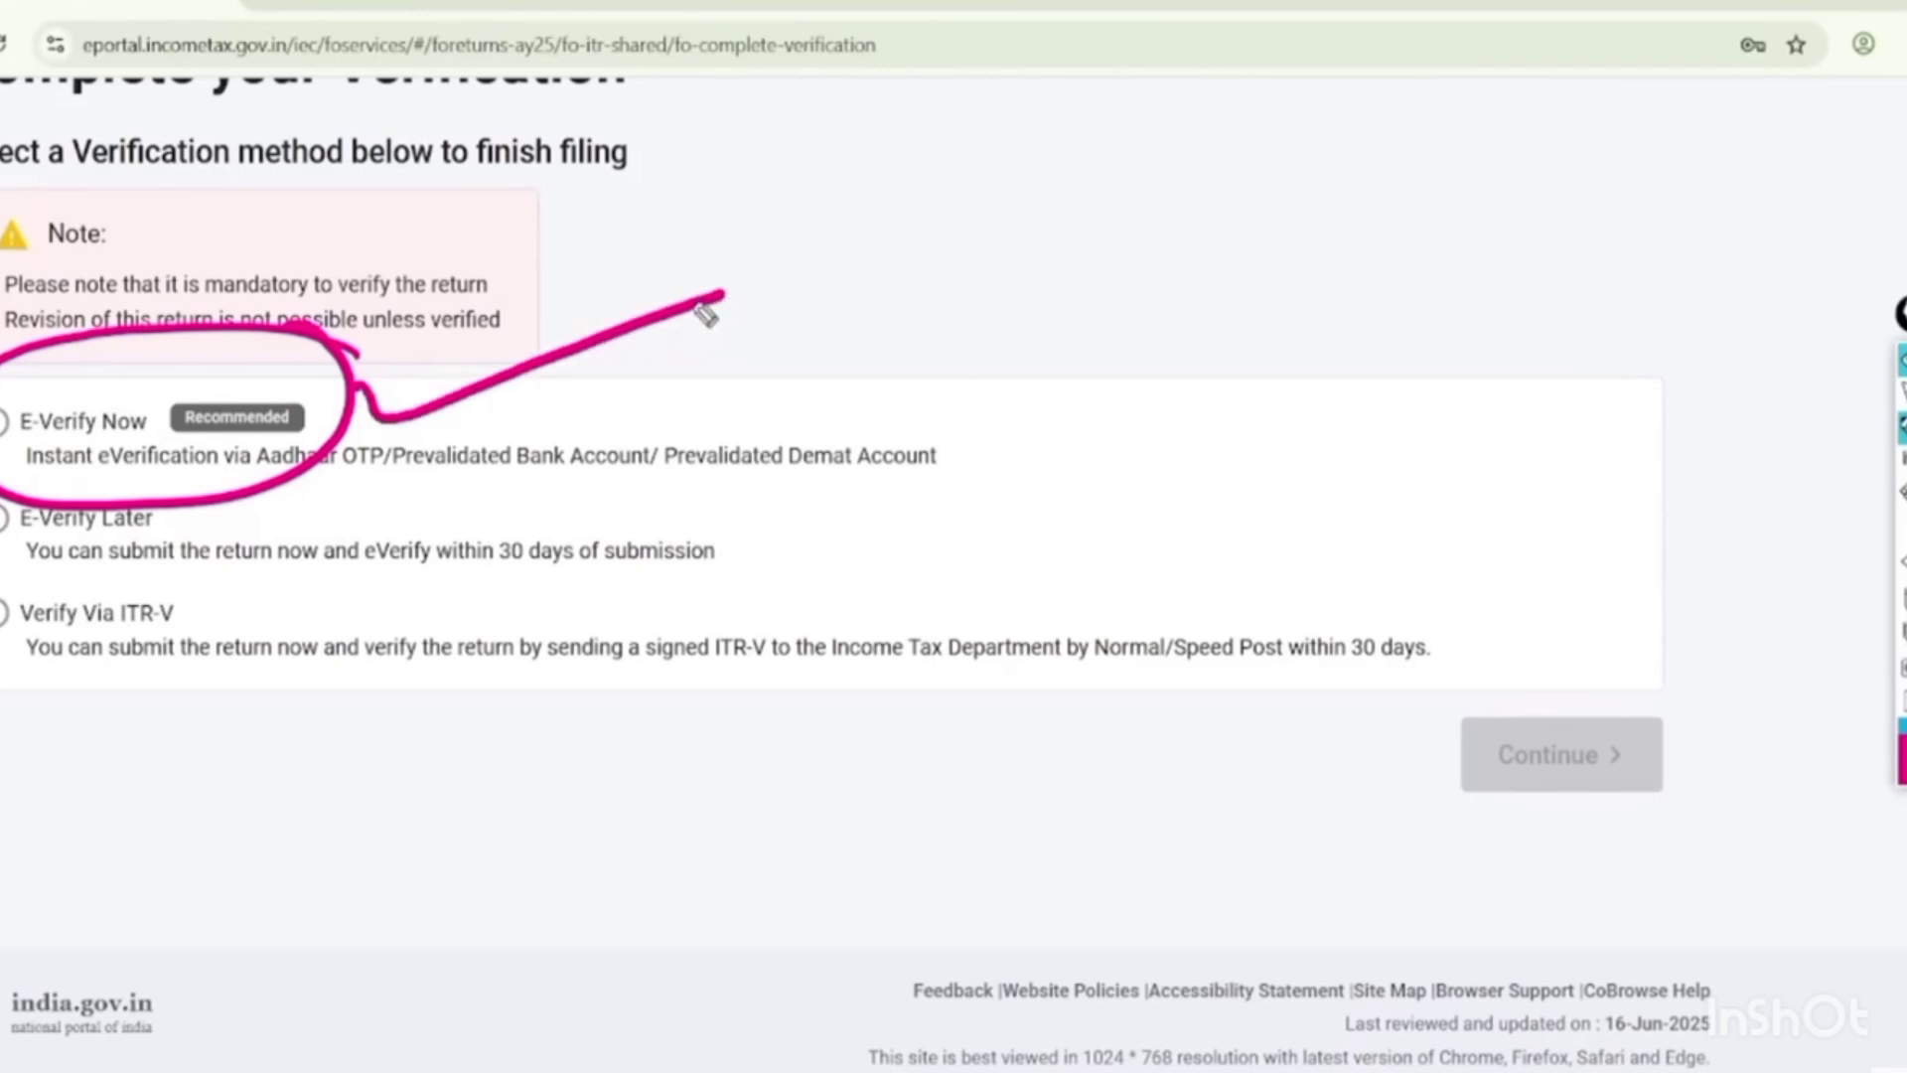
pyautogui.moveTo(330, 512)
pyautogui.mouseDown()
pyautogui.moveTo(583, 460)
pyautogui.moveTo(658, 465)
pyautogui.mouseUp()
pyautogui.moveTo(747, 534)
pyautogui.mouseDown()
pyautogui.moveTo(469, 596)
pyautogui.moveTo(621, 506)
pyautogui.mouseUp()
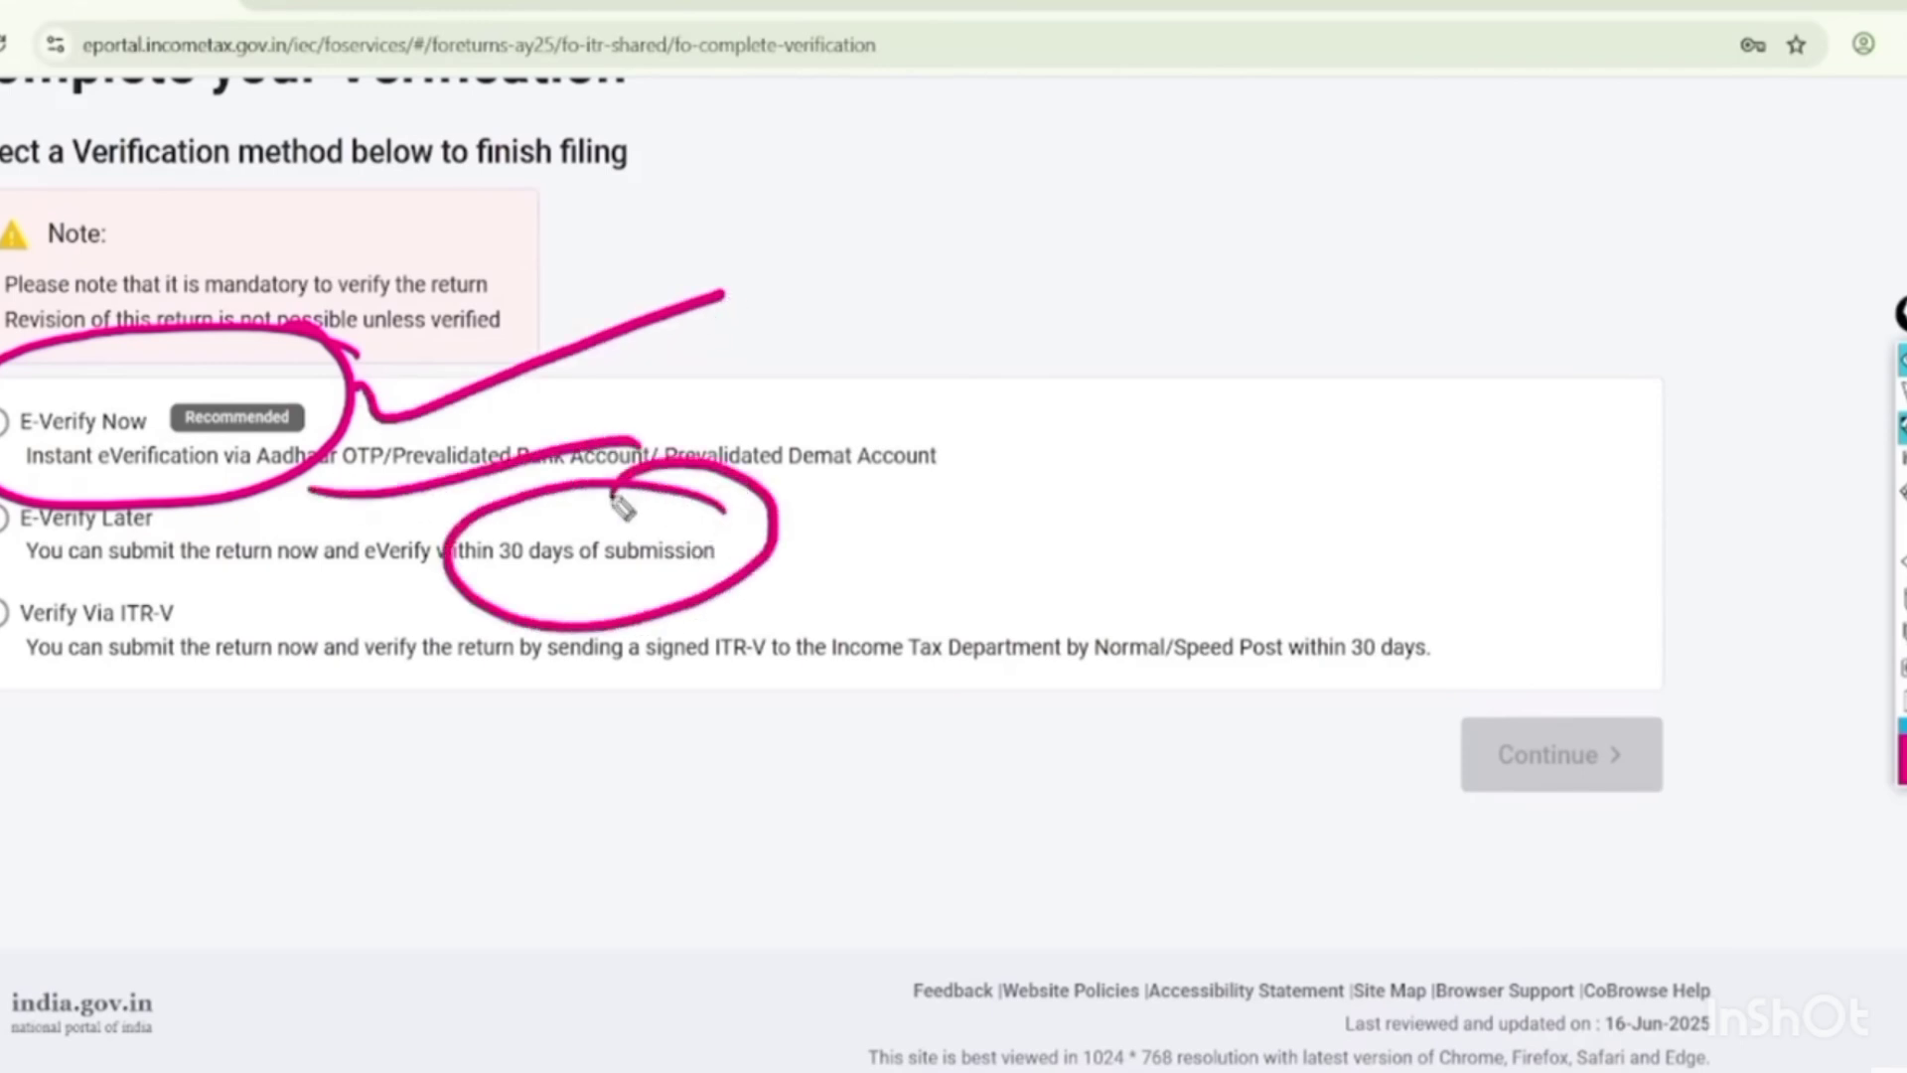
pyautogui.moveTo(1442, 596)
pyautogui.mouseDown()
pyautogui.moveTo(1027, 581)
pyautogui.moveTo(1383, 522)
pyautogui.mouseUp()
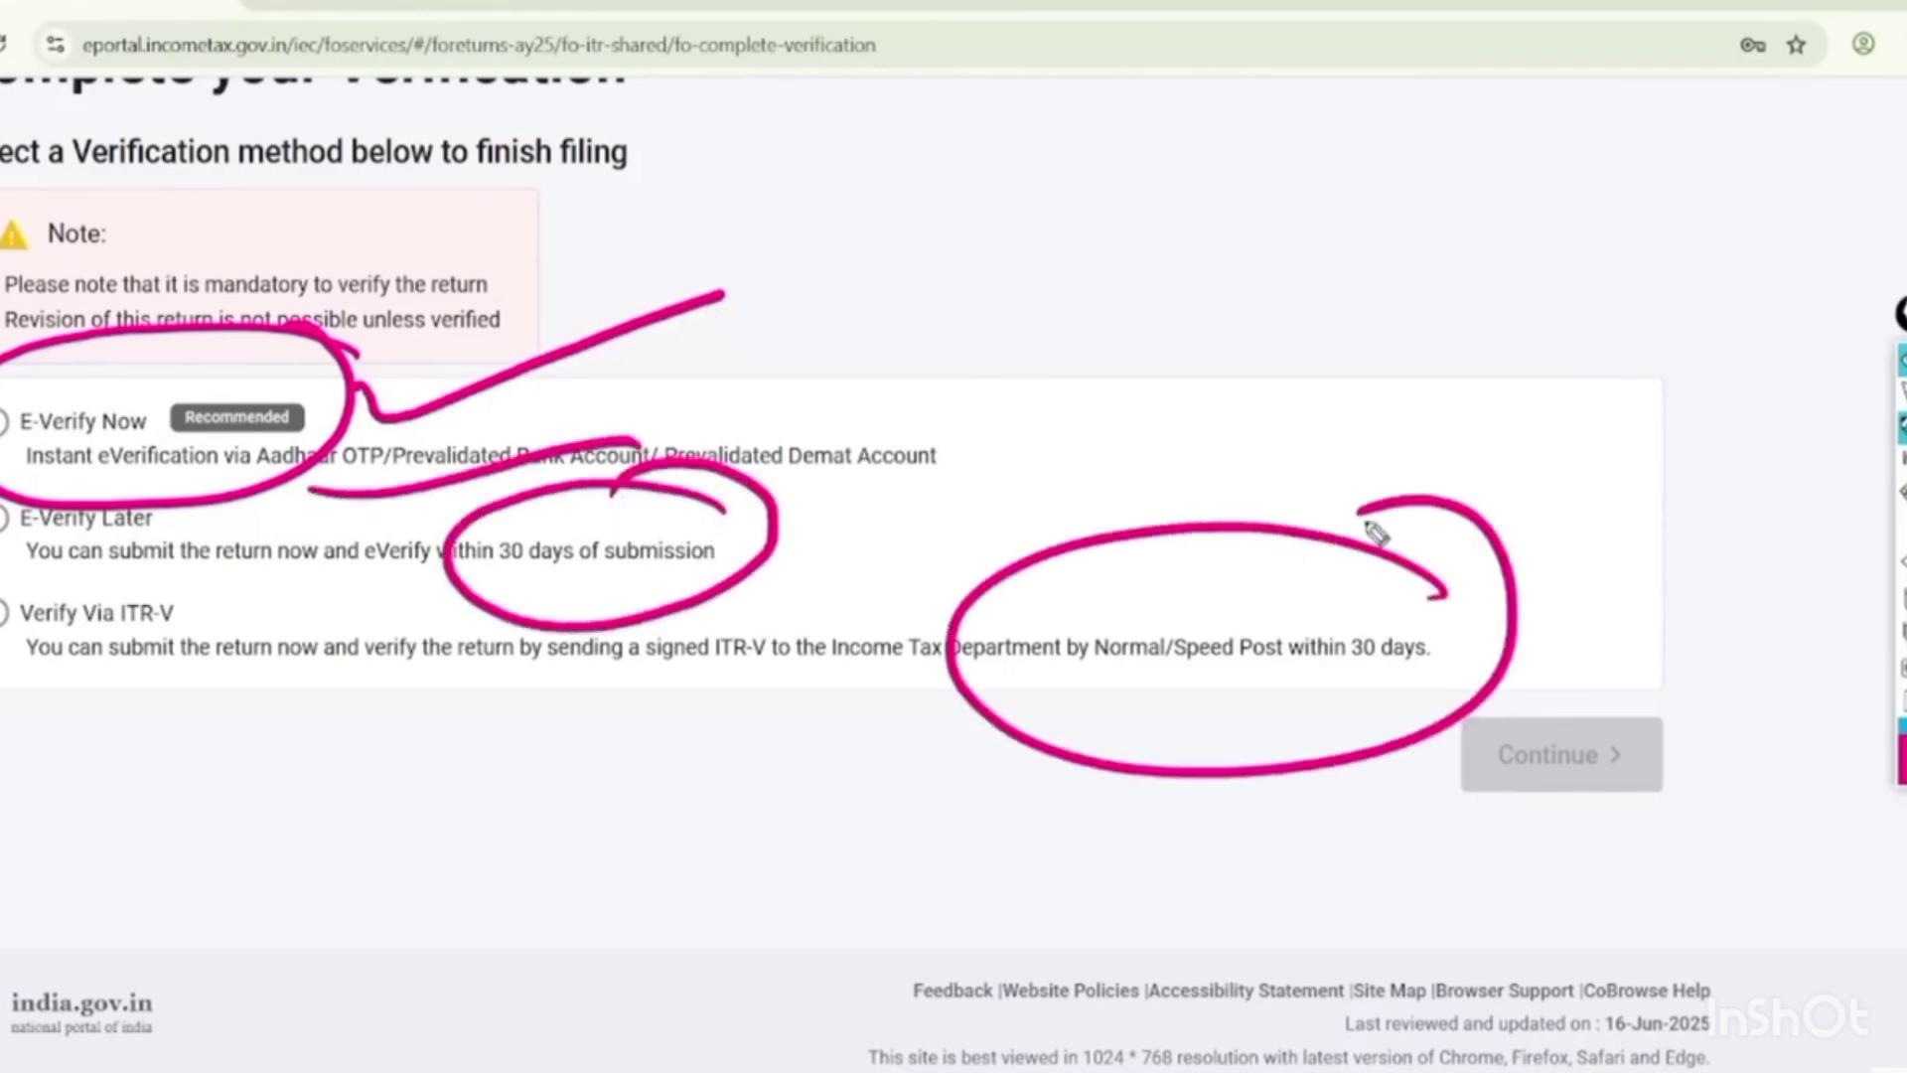
pyautogui.hotkey('ctrl', 'shift', '7')
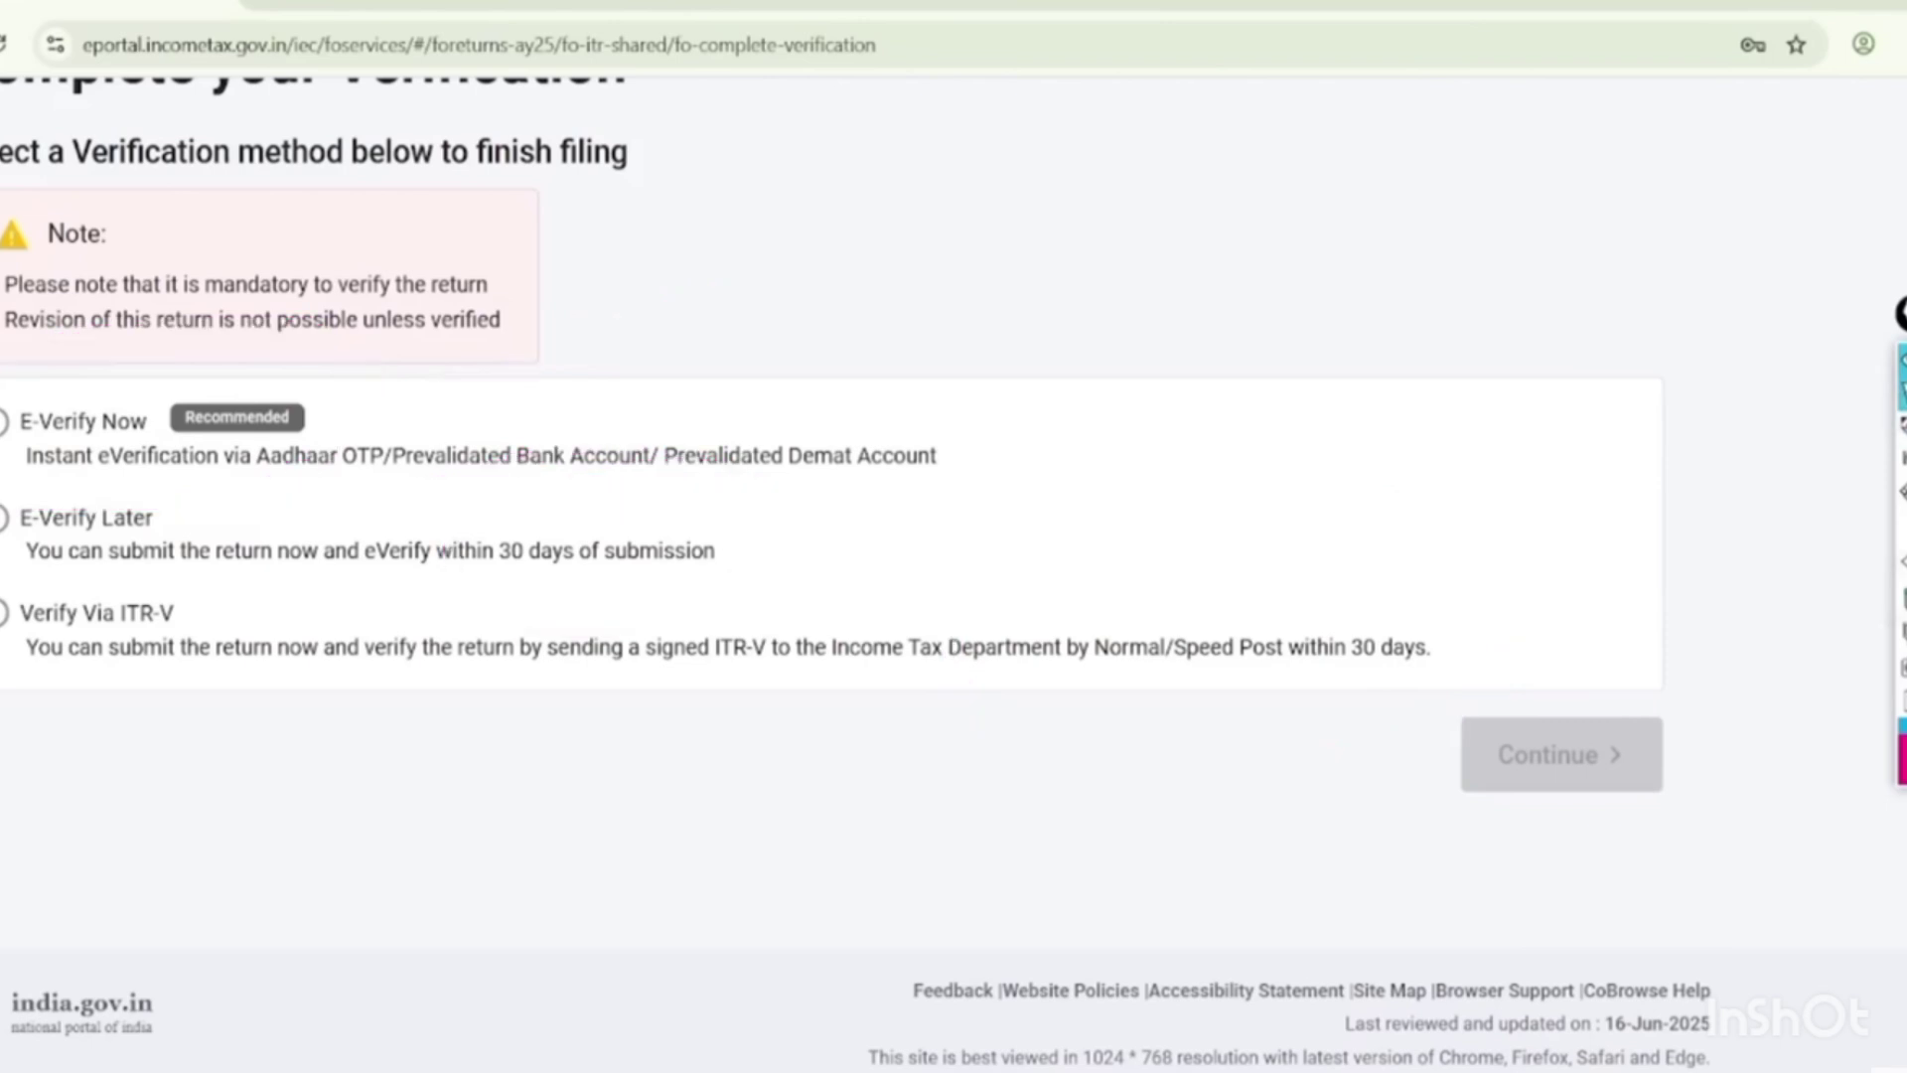
# Choose E-Verify Now, select verification using OTP on the mobile number registered with Aadhaar, and continue.
pyautogui.click(3, 421)
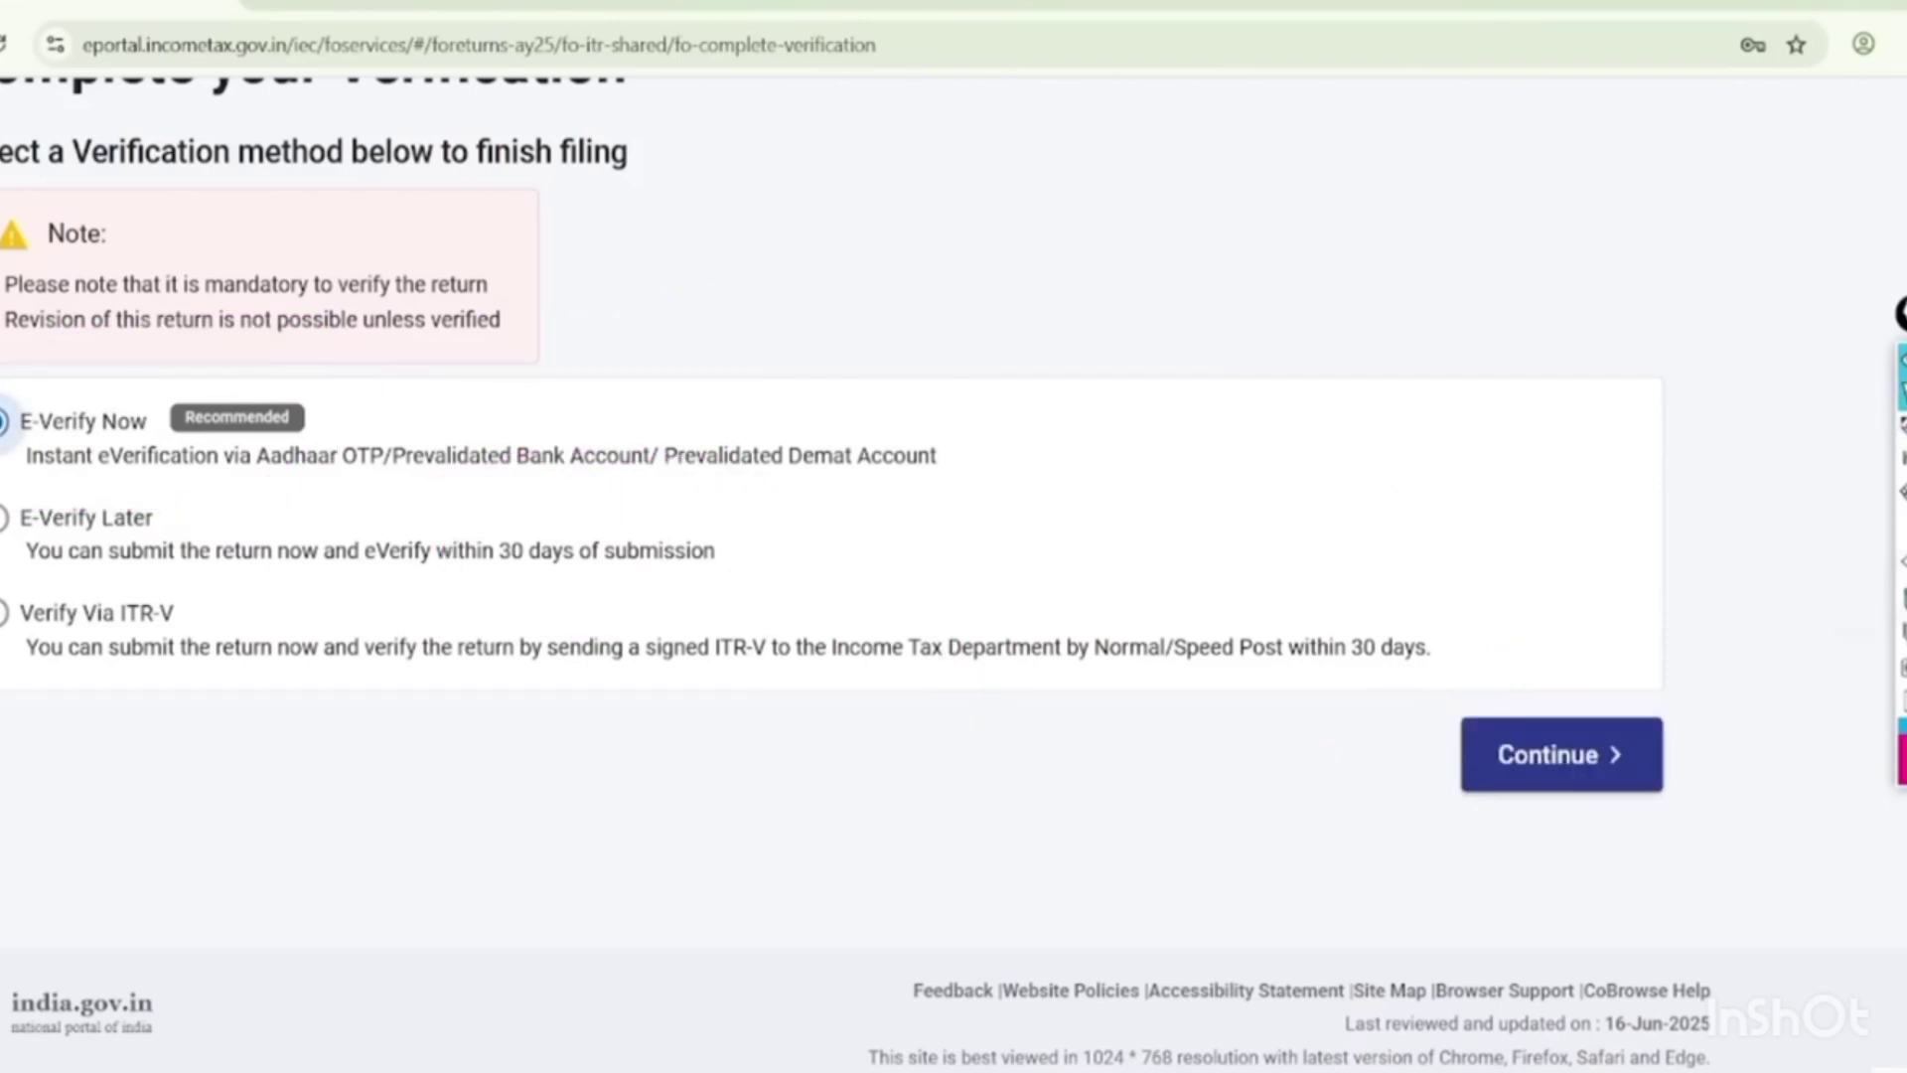
pyautogui.click(1573, 754)
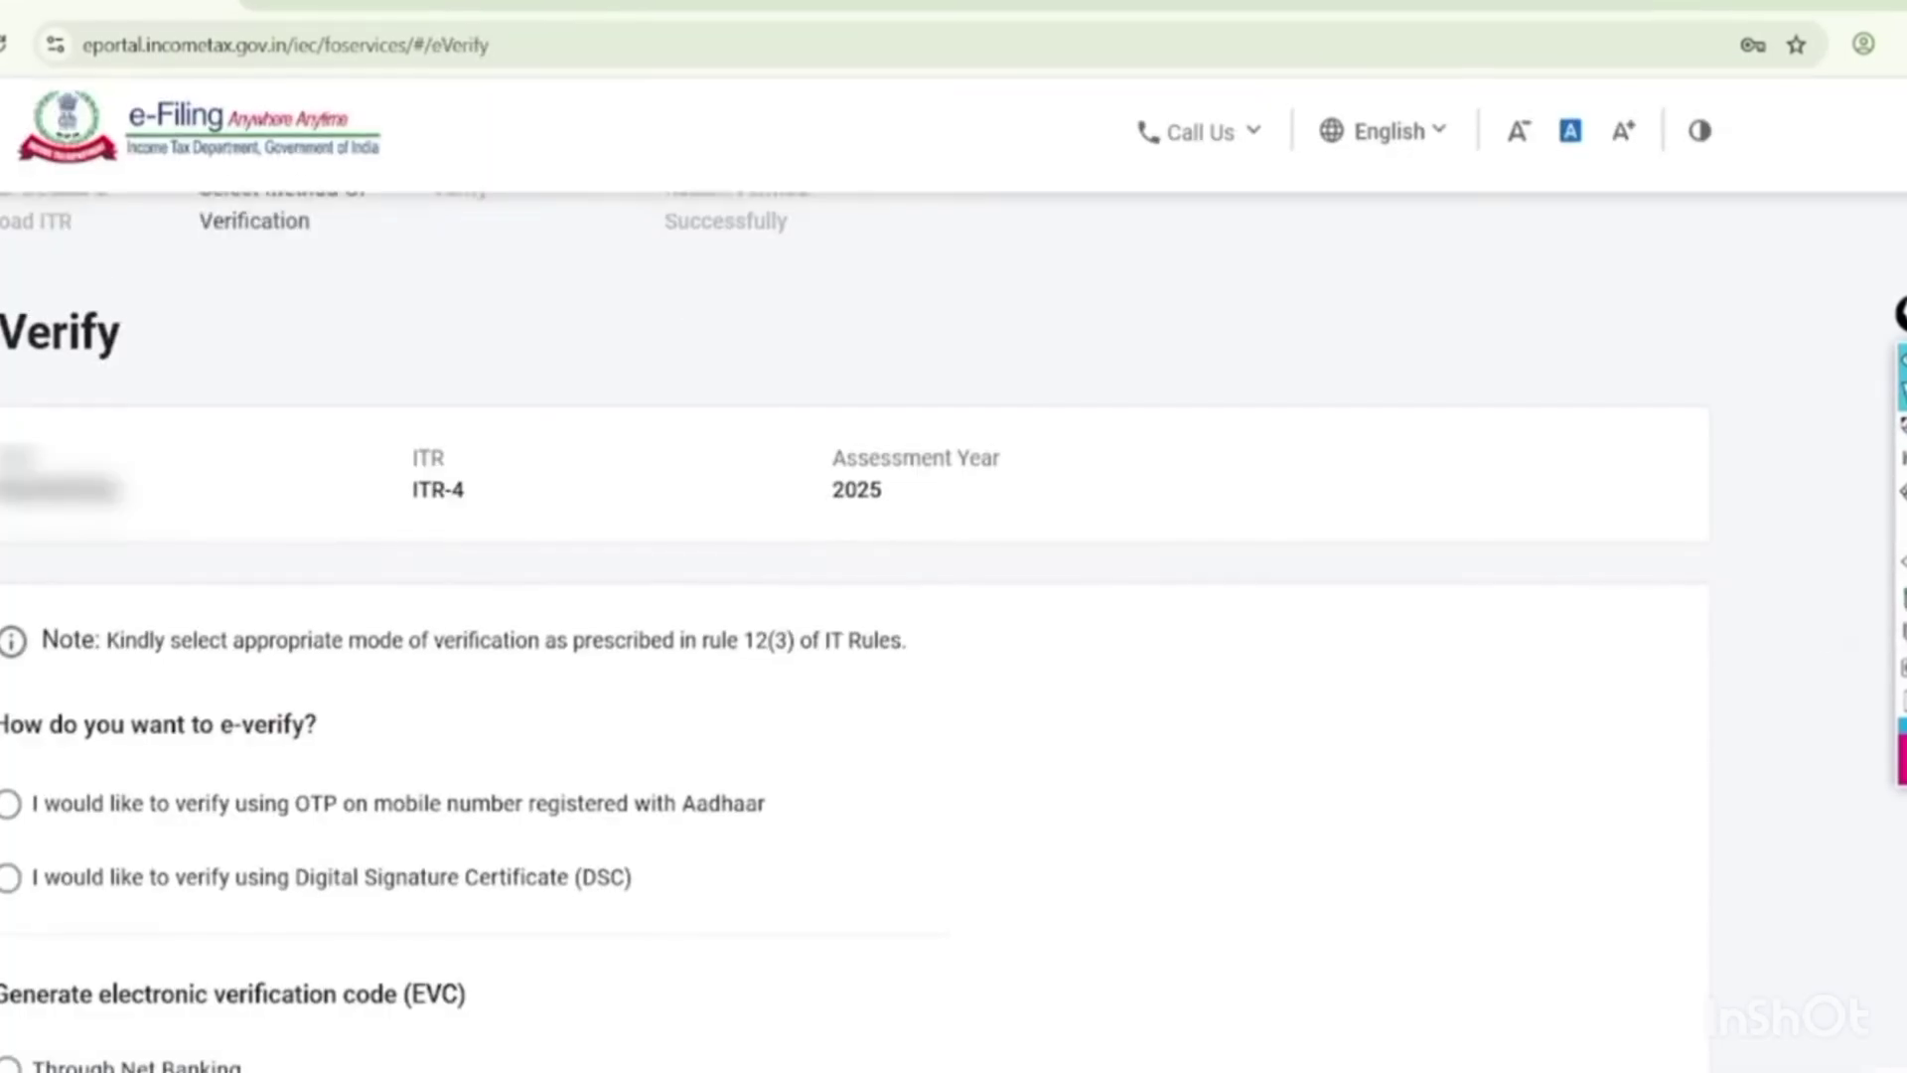
pyautogui.click(8, 802)
pyautogui.scroll(-6, 854, 576)
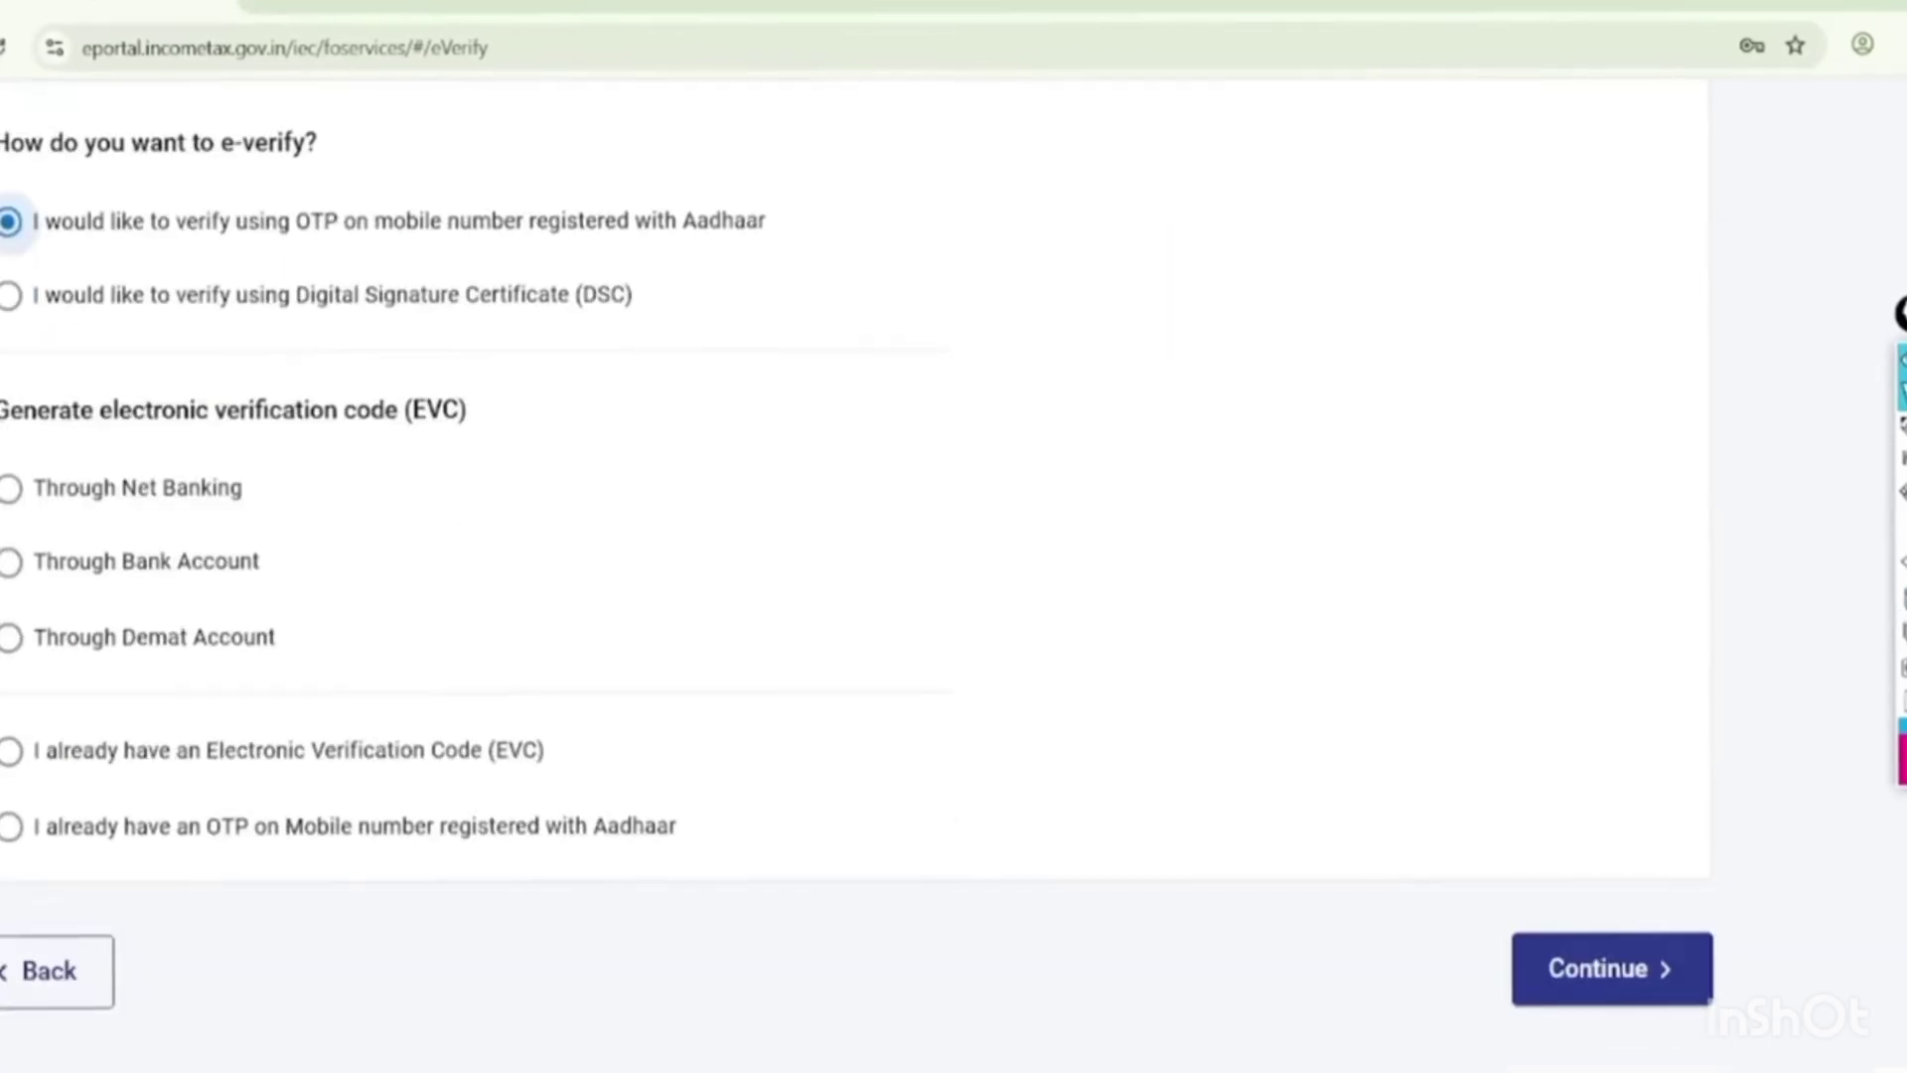
pyautogui.click(1611, 940)
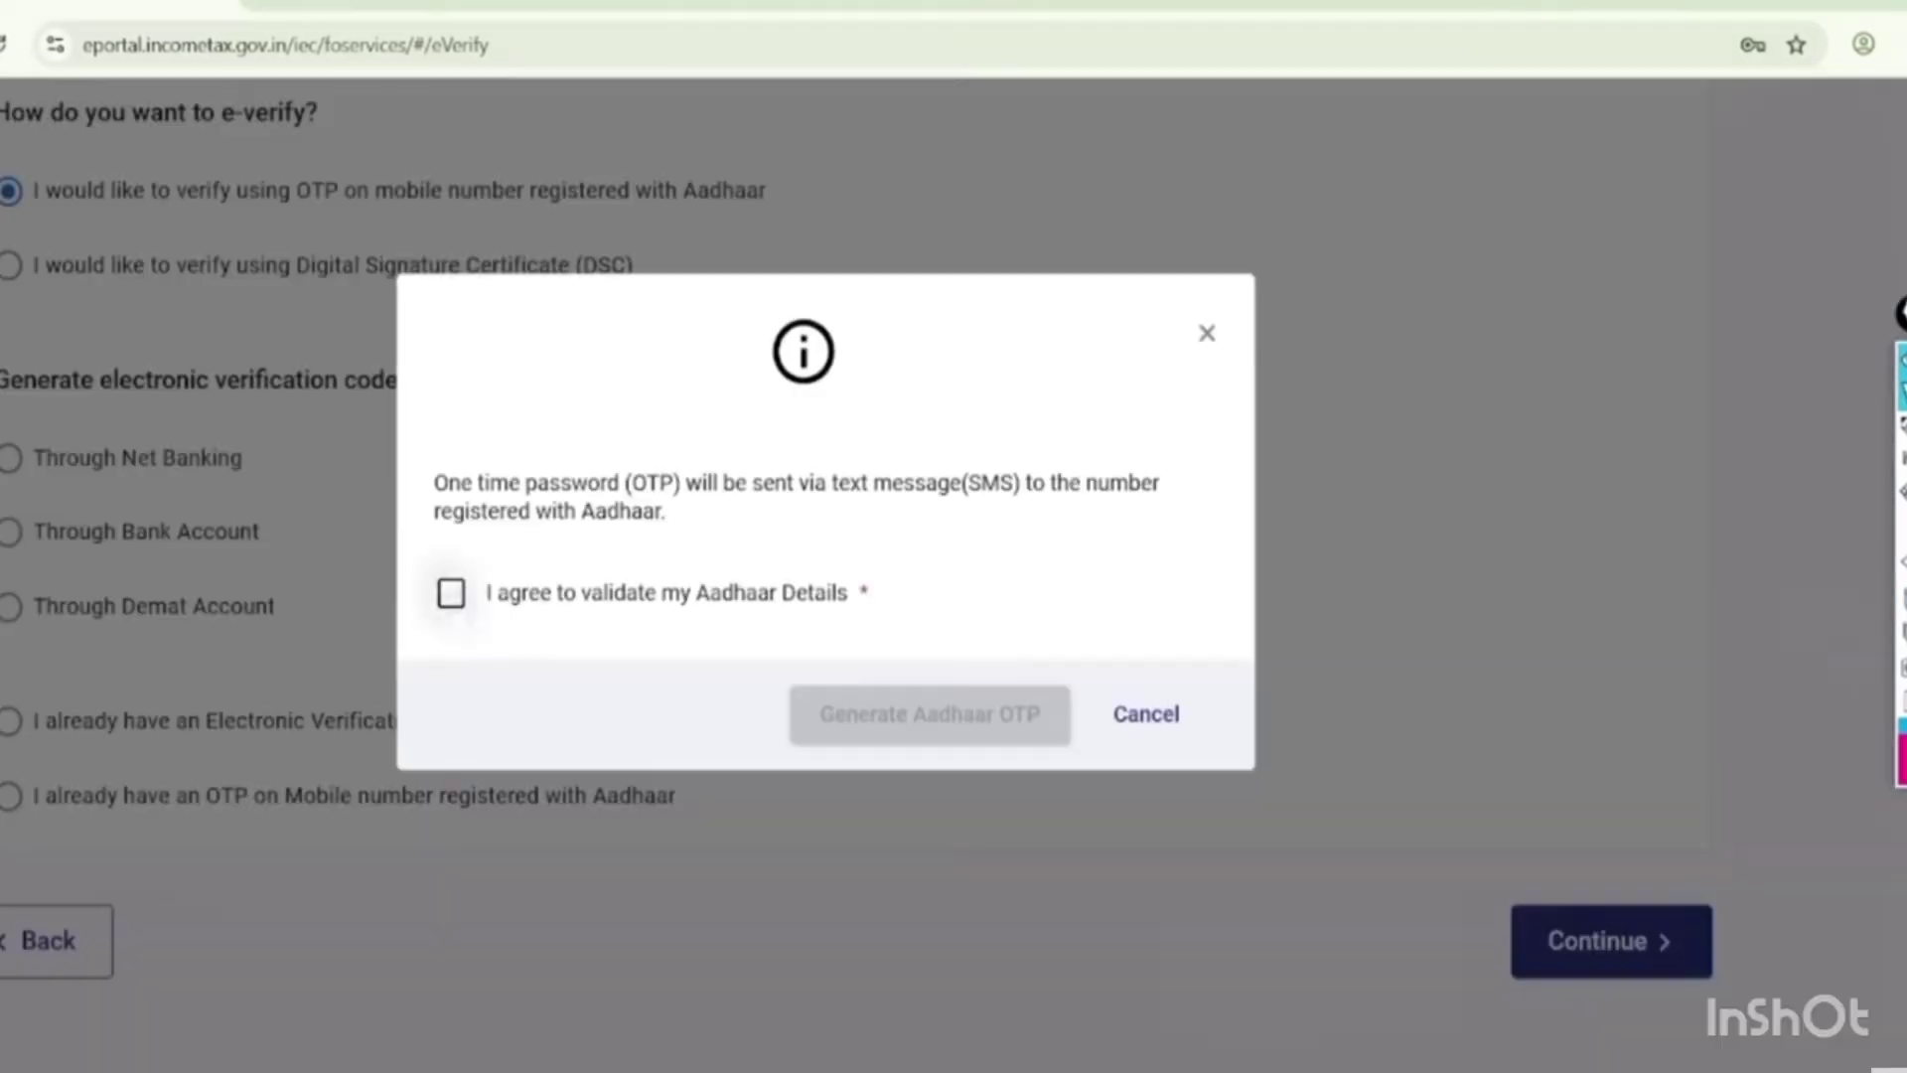
# Agree to validate the Aadhaar details, generate the Aadhaar OTP, and enter the one-time password for verification.
pyautogui.click(451, 593)
pyautogui.click(899, 713)
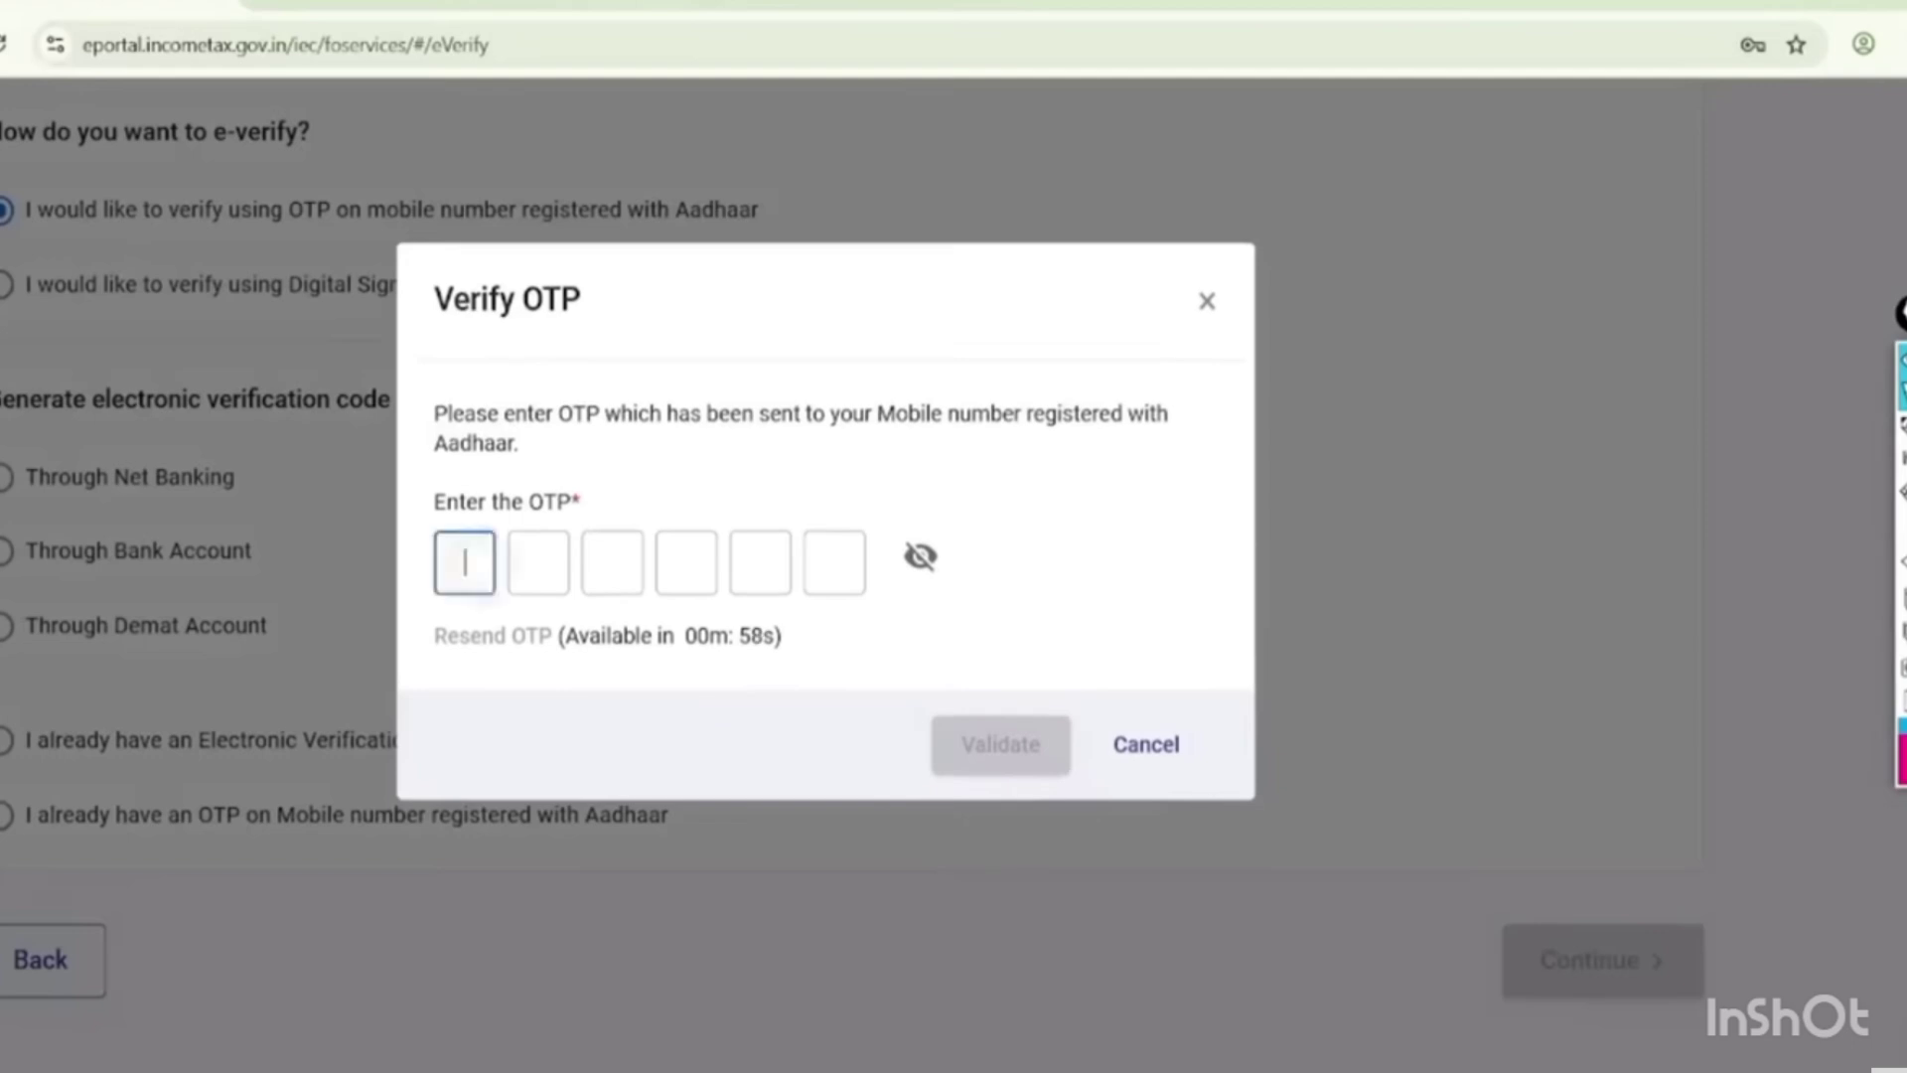
pyautogui.write('••••••')
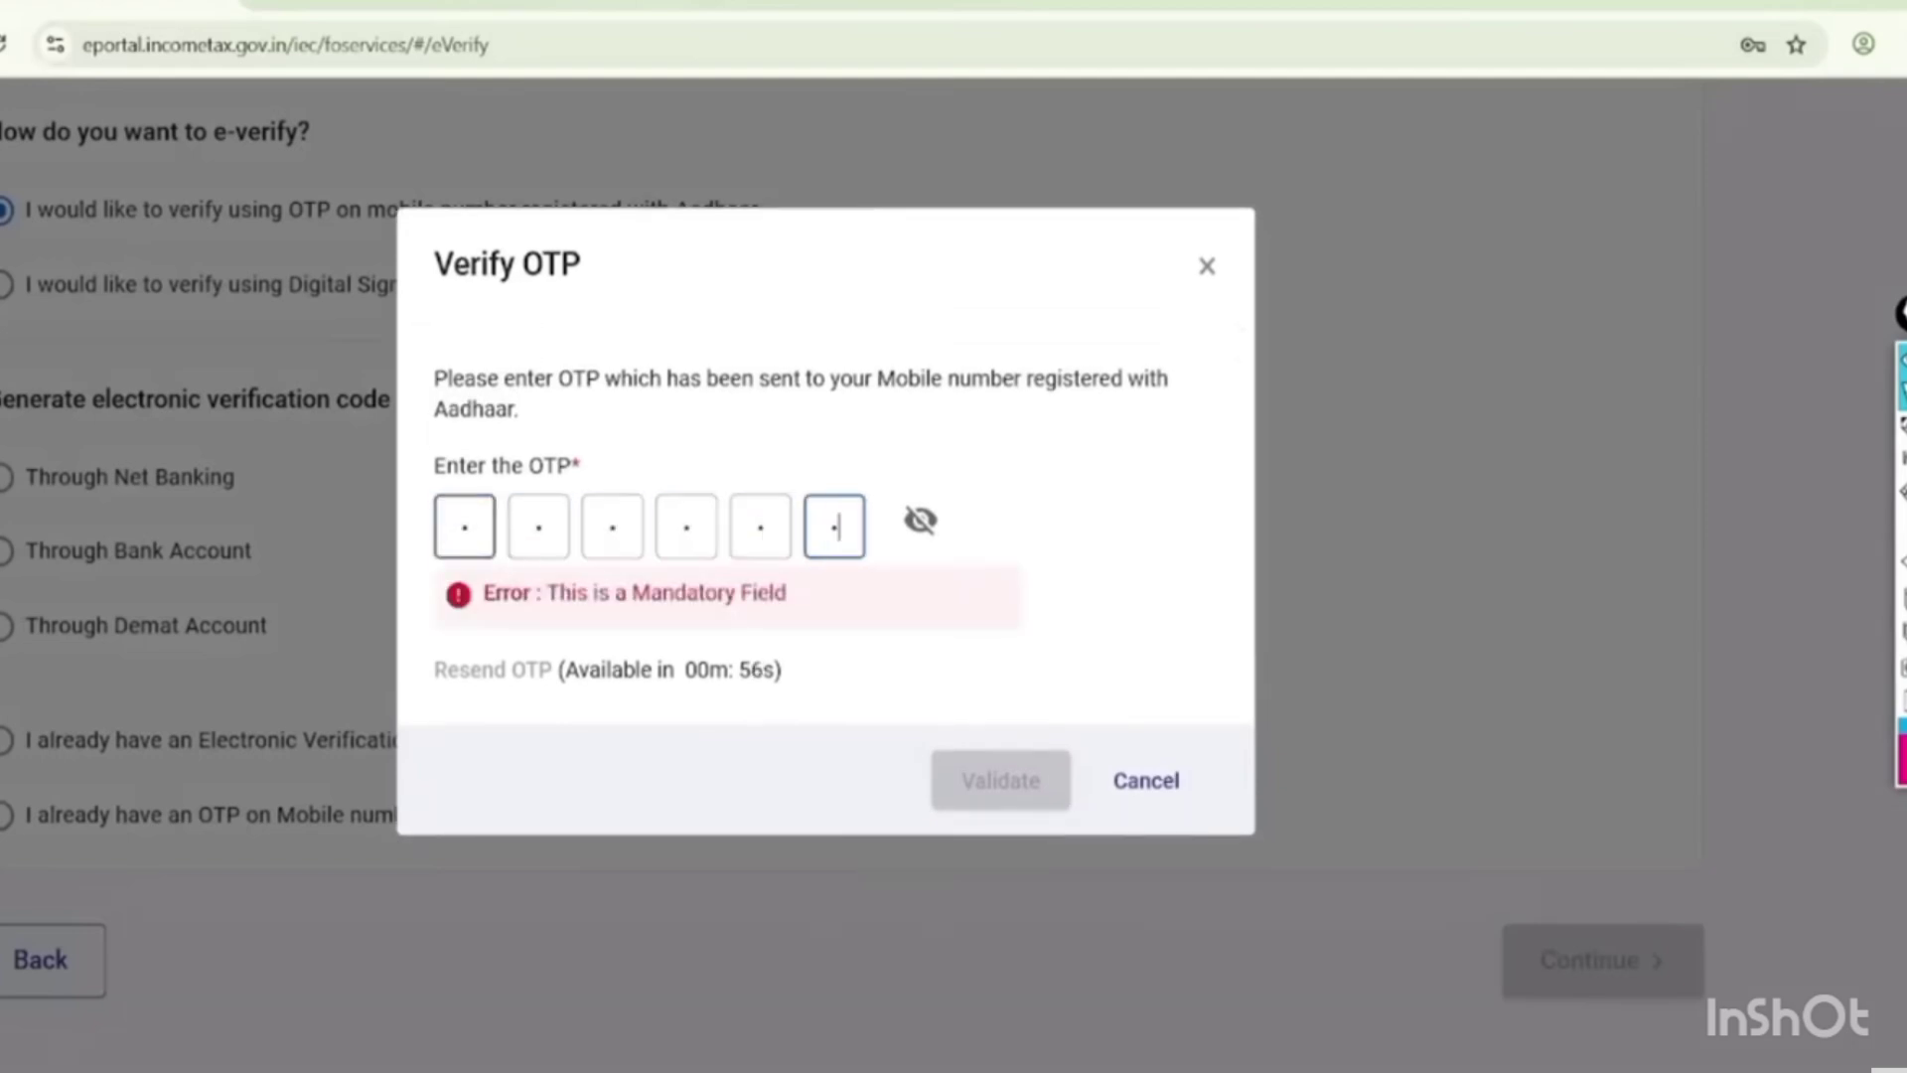
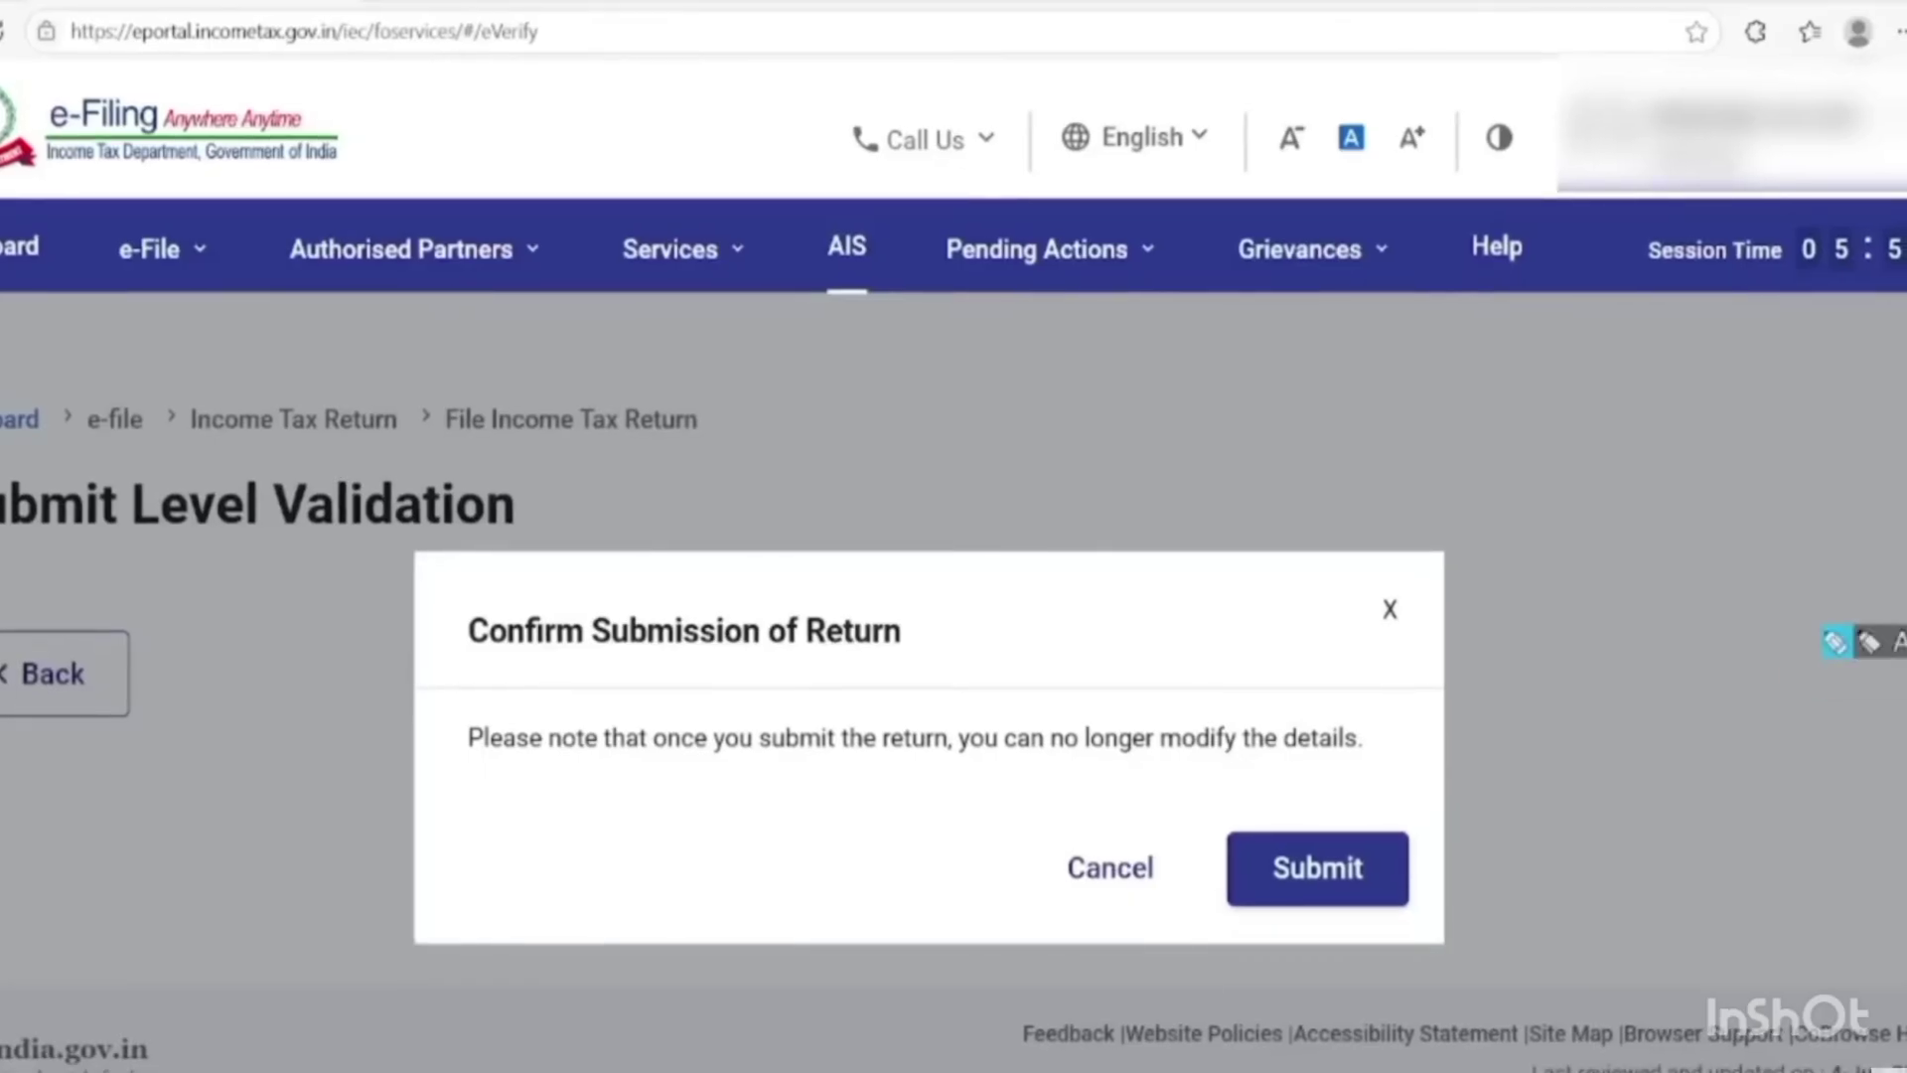
# Mark the submission confirmation's title, its note on modifying details and the Submit choice, clear the markings, and submit the return.
pyautogui.moveTo(949, 541)
pyautogui.mouseDown()
pyautogui.moveTo(660, 520)
pyautogui.moveTo(596, 695)
pyautogui.moveTo(953, 545)
pyautogui.mouseUp()
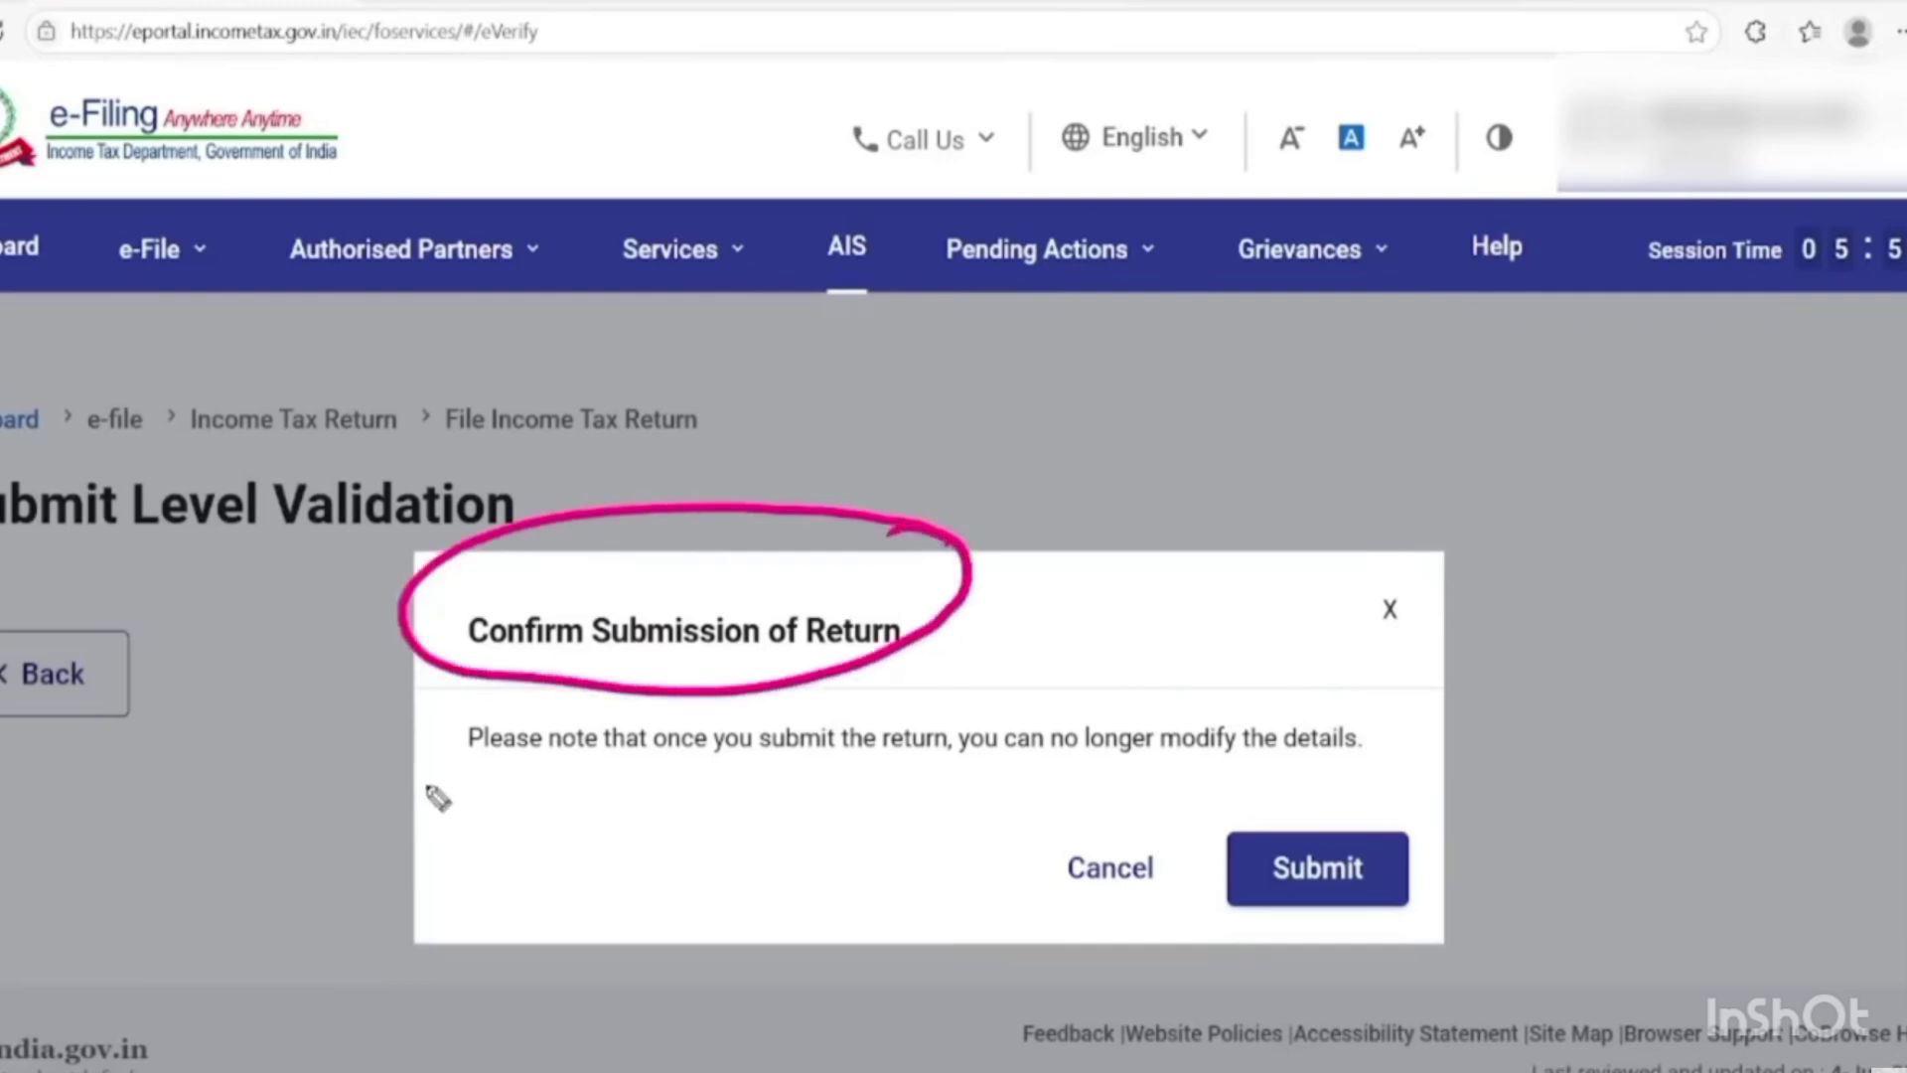
pyautogui.moveTo(429, 790)
pyautogui.mouseDown()
pyautogui.moveTo(1426, 758)
pyautogui.moveTo(869, 701)
pyautogui.moveTo(434, 795)
pyautogui.mouseUp()
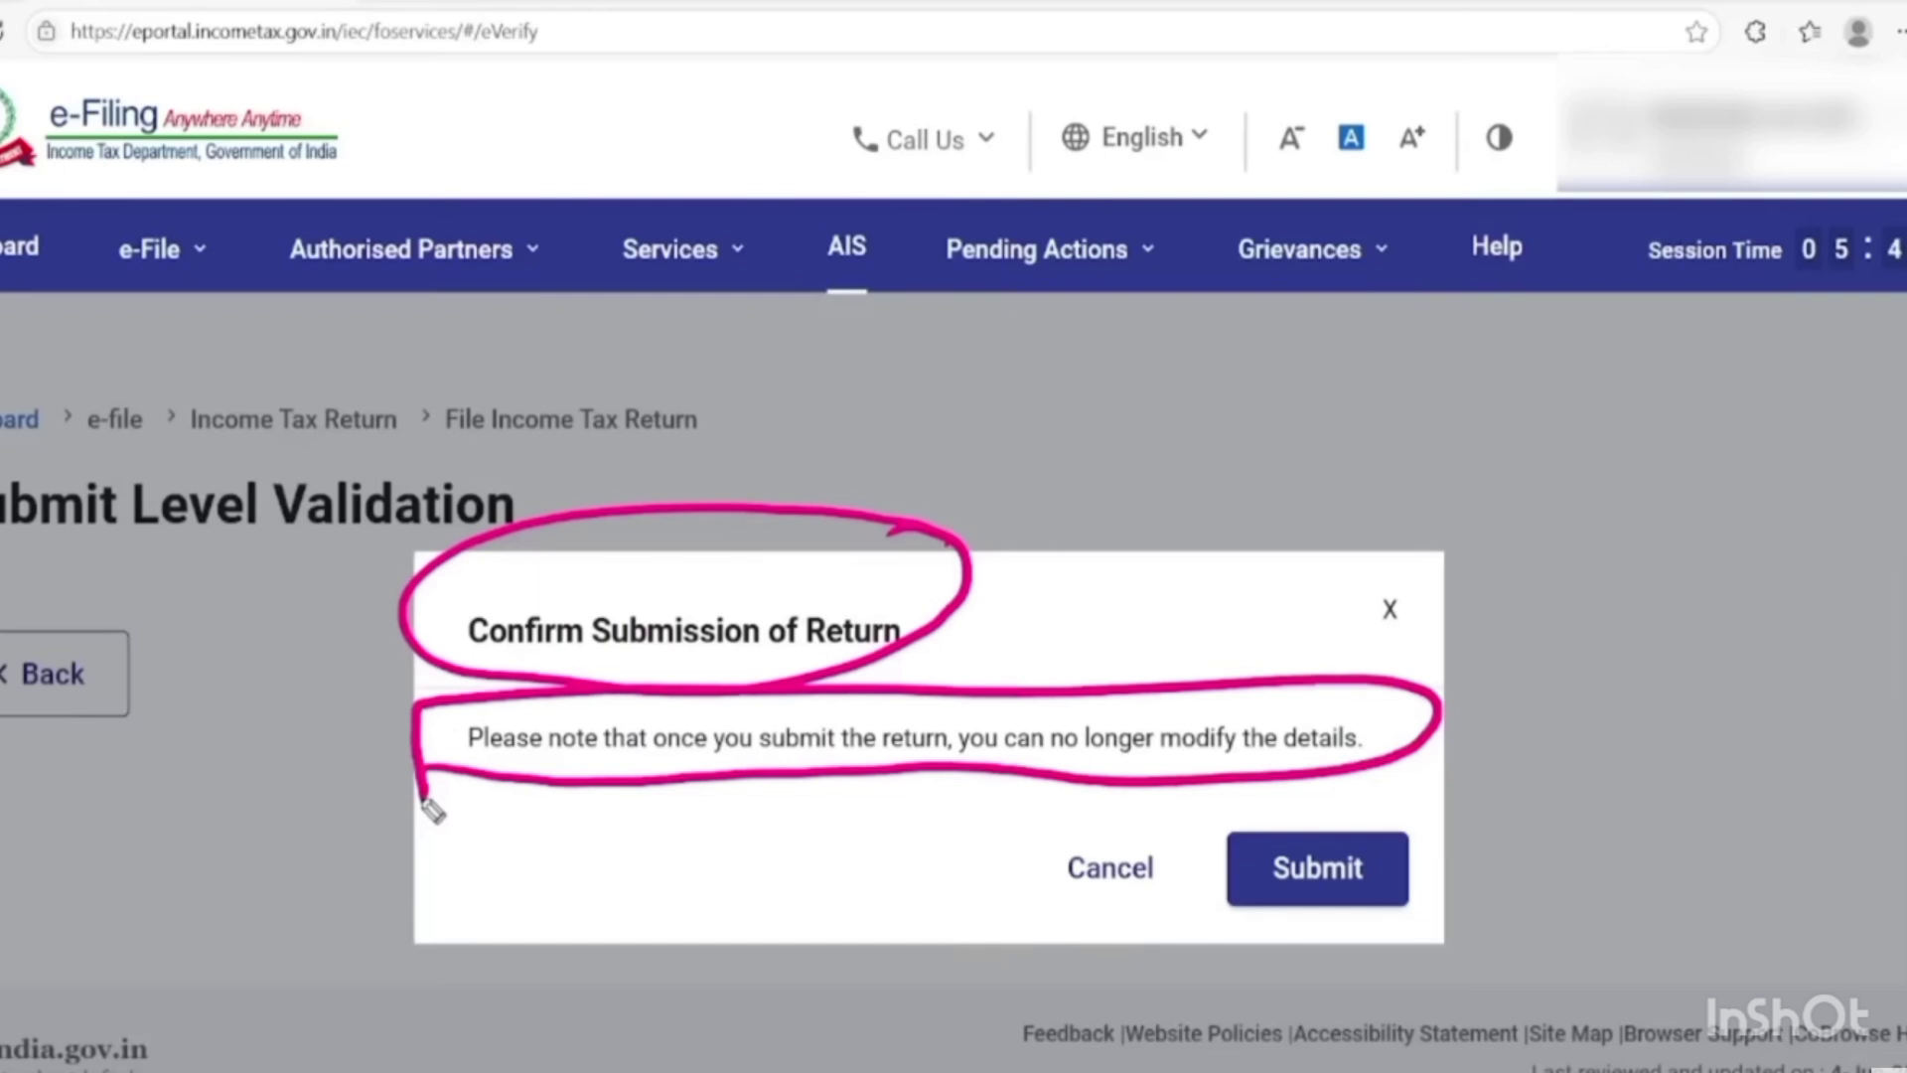
pyautogui.moveTo(1408, 821)
pyautogui.mouseDown()
pyautogui.moveTo(1222, 834)
pyautogui.moveTo(1410, 781)
pyautogui.mouseUp()
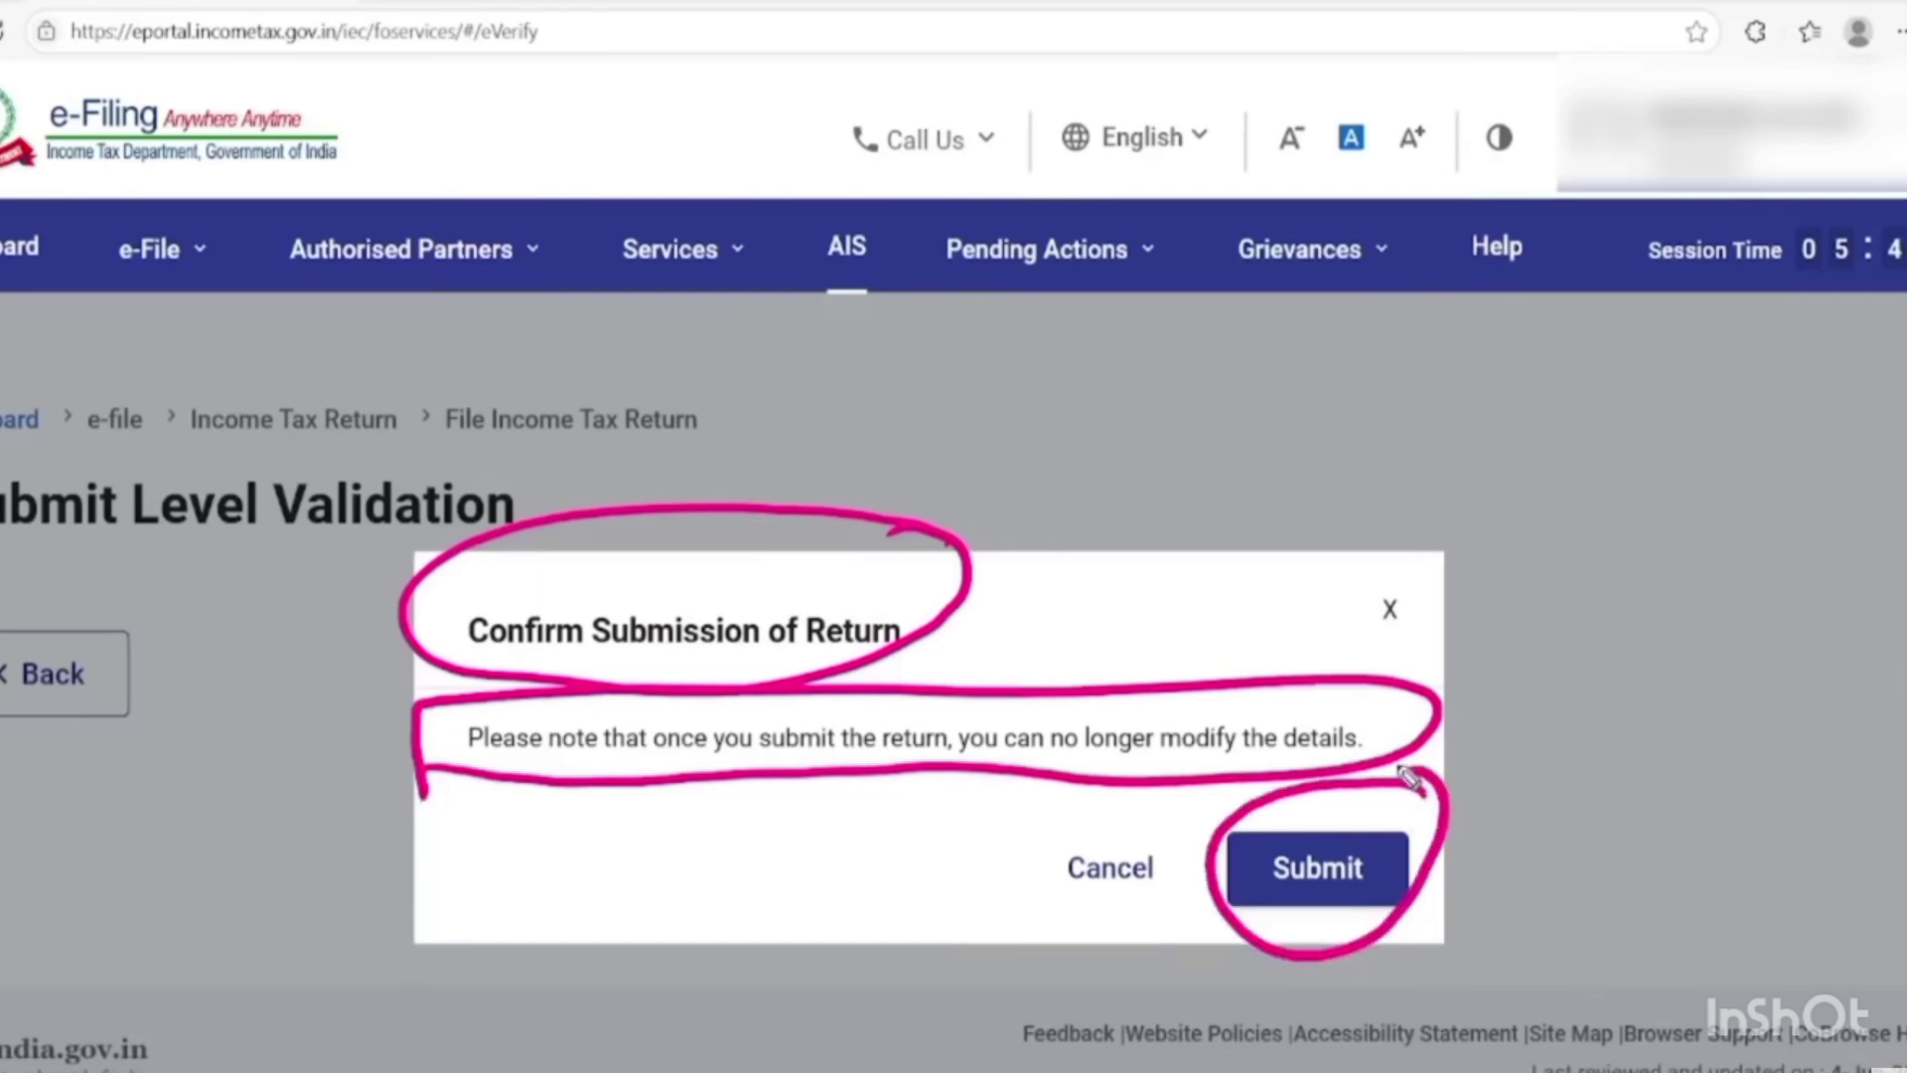
pyautogui.press('Escape')
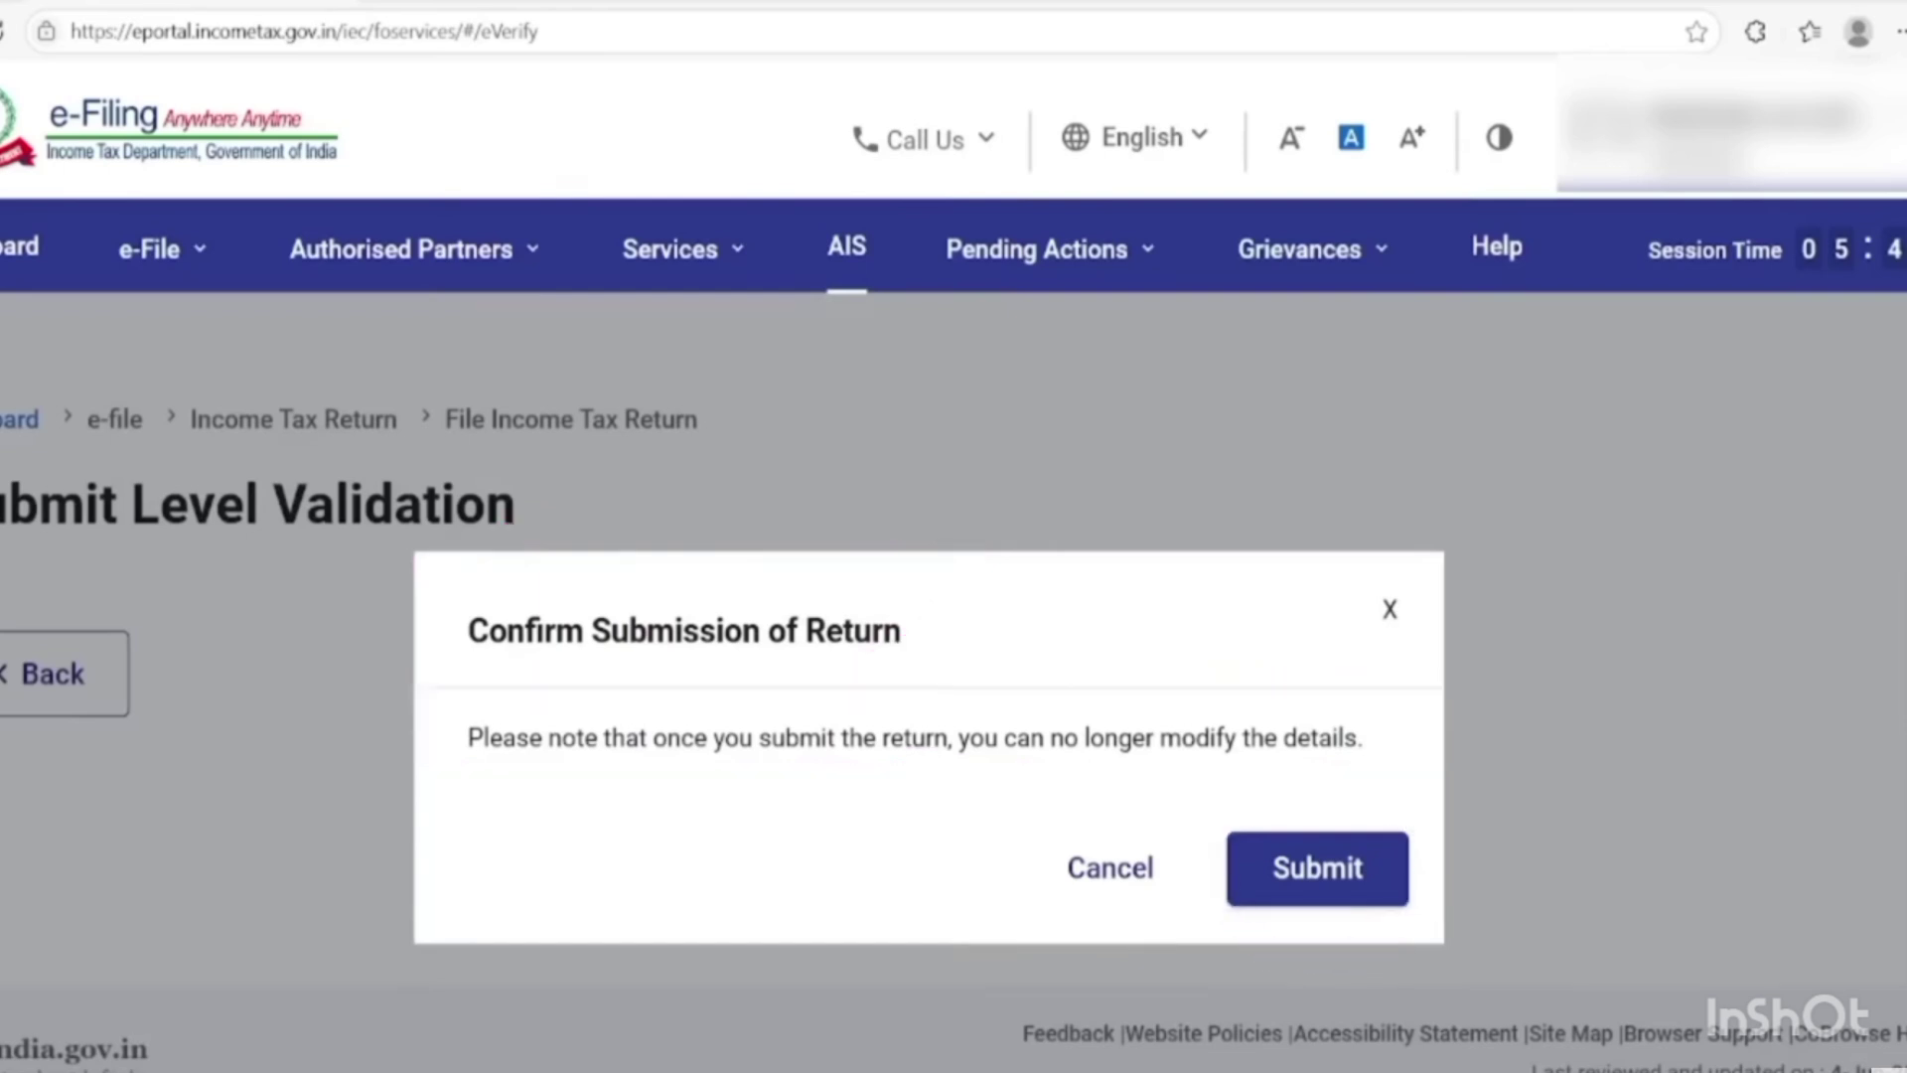
pyautogui.press('Escape')
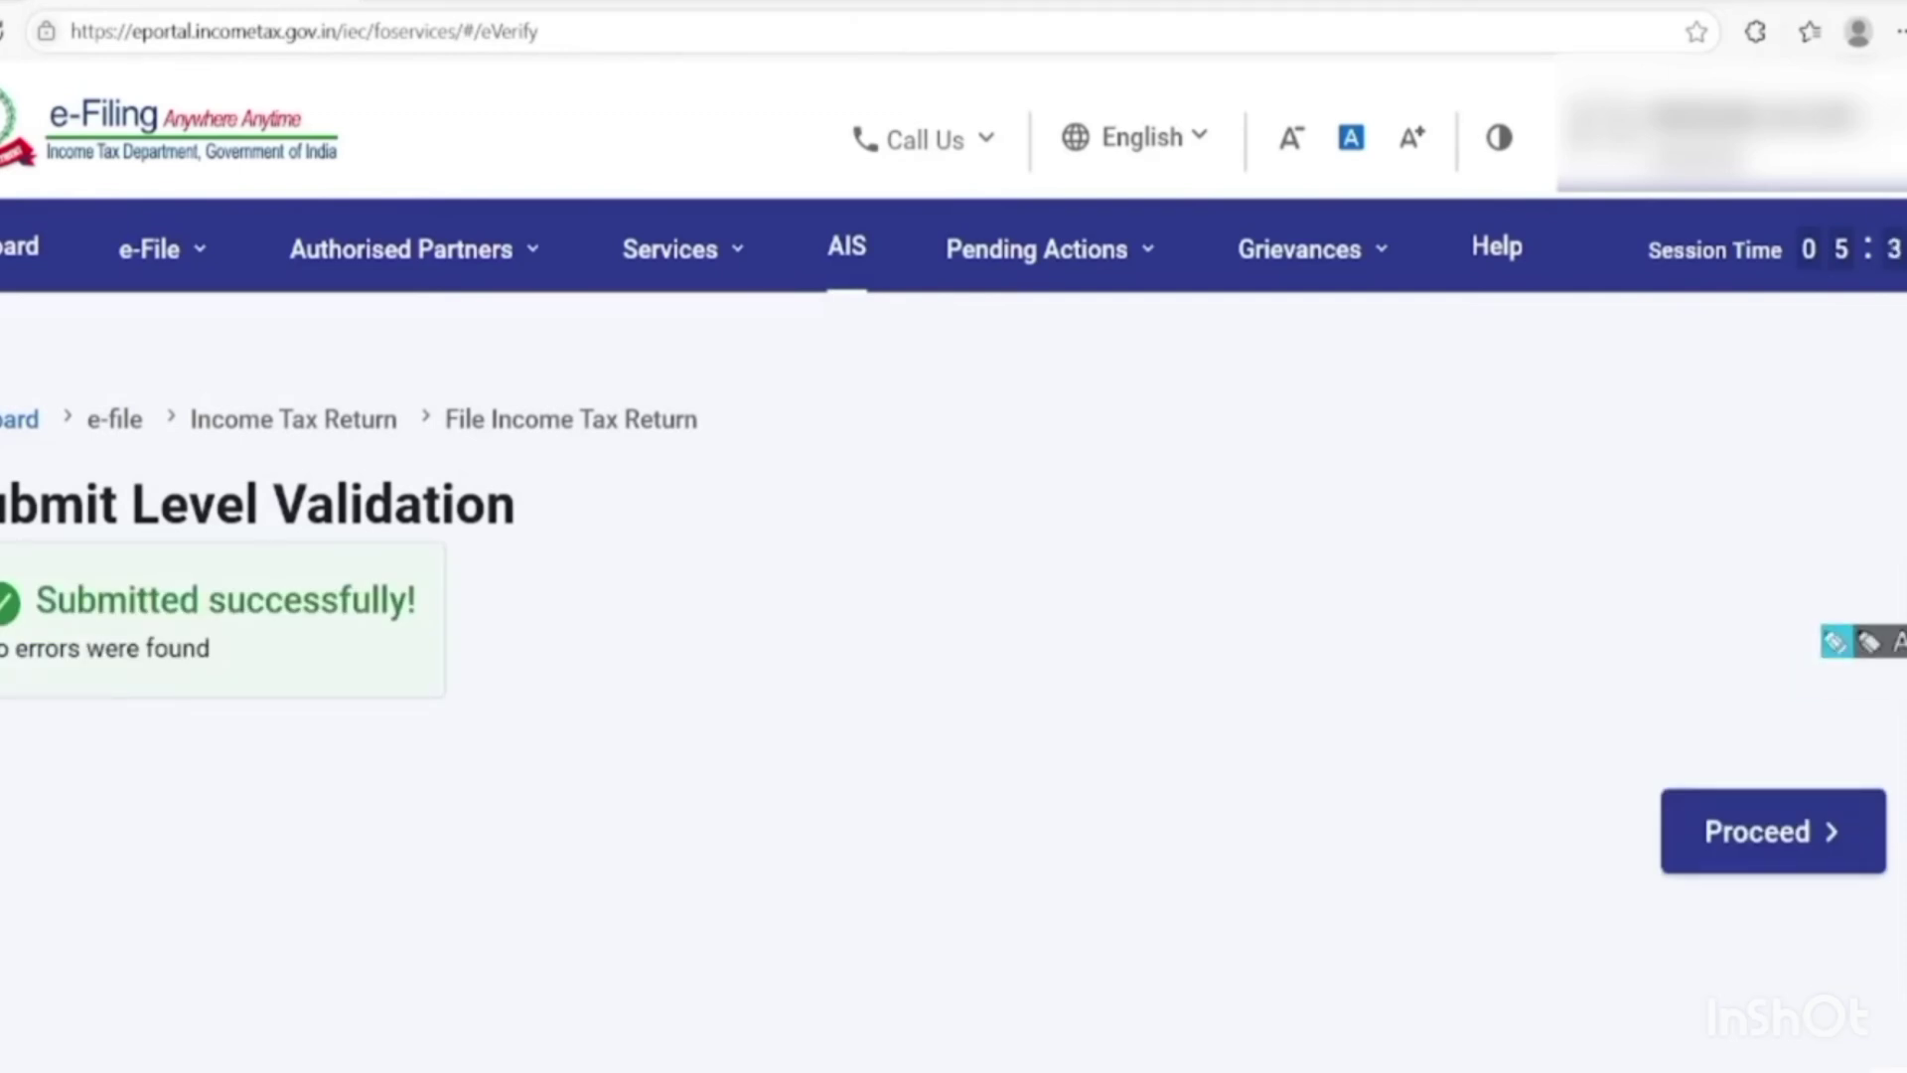
# Mark the submit level validation result, clear the marking, and proceed to the filing confirmation page.
pyautogui.moveTo(432, 551)
pyautogui.mouseDown()
pyautogui.moveTo(169, 412)
pyautogui.moveTo(219, 813)
pyautogui.moveTo(203, 512)
pyautogui.mouseUp()
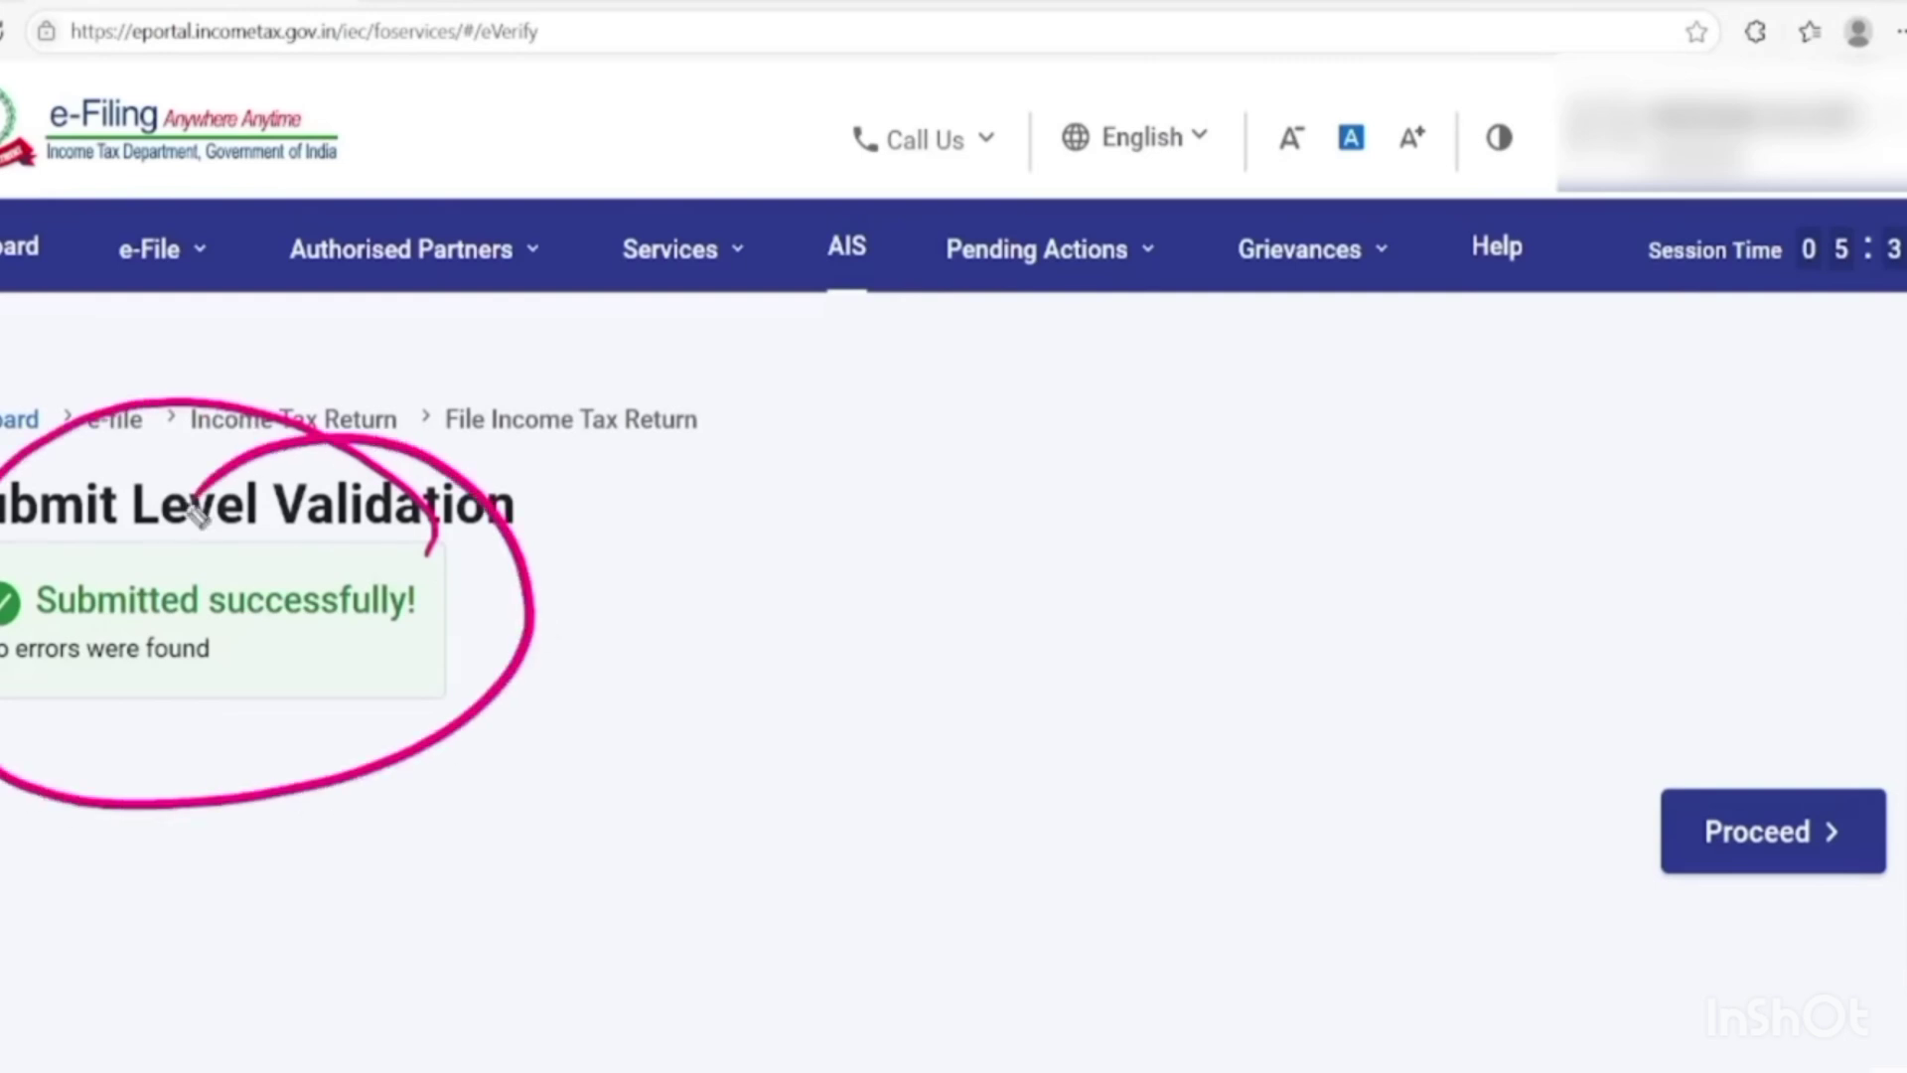
pyautogui.press('Escape')
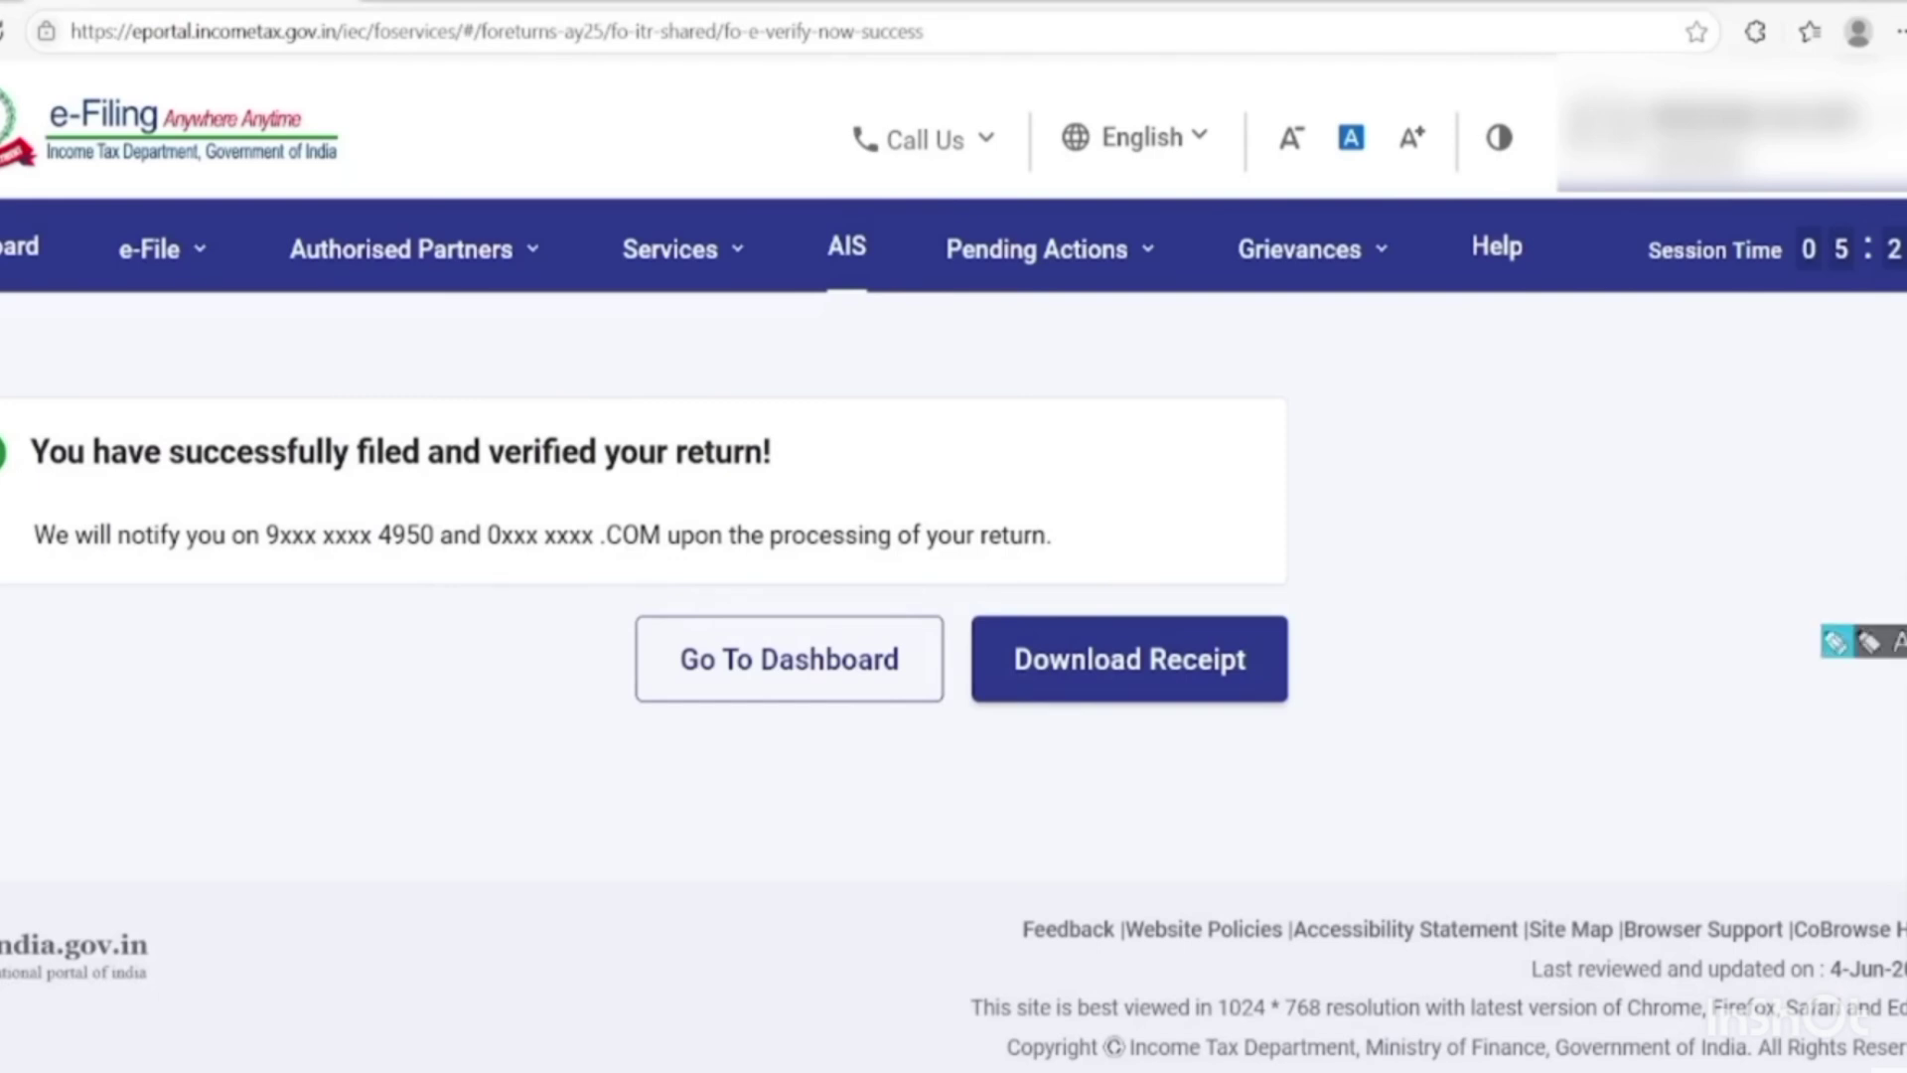
pyautogui.hscroll(-1, 954, 576)
pyautogui.hscroll(1, 953, 576)
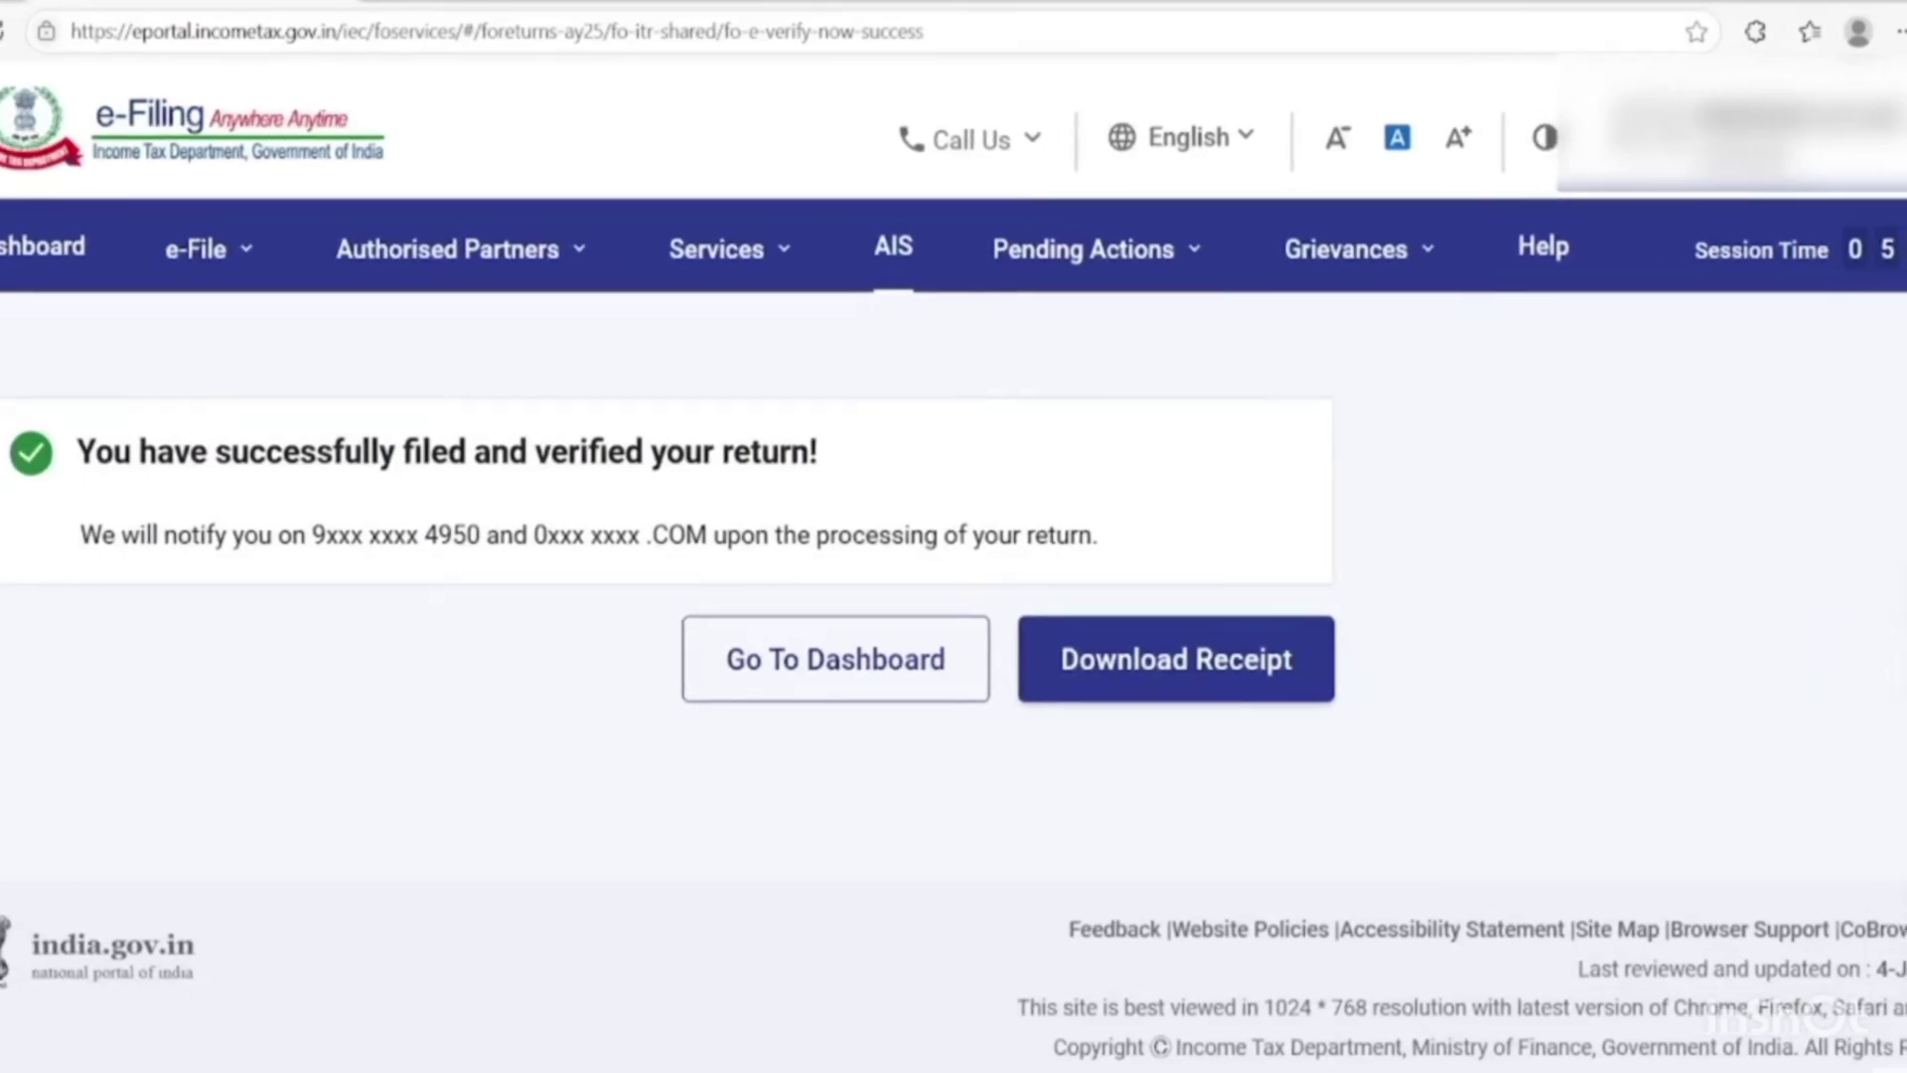
# Review the filing confirmation, marking the filed and verified status, notification contacts, dashboard and receipt options, and clear the markings.
pyautogui.moveTo(457, 350)
pyautogui.mouseDown()
pyautogui.moveTo(407, 501)
pyautogui.moveTo(427, 397)
pyautogui.mouseUp()
pyautogui.moveTo(695, 343)
pyautogui.mouseDown()
pyautogui.moveTo(536, 447)
pyautogui.moveTo(601, 337)
pyautogui.mouseUp()
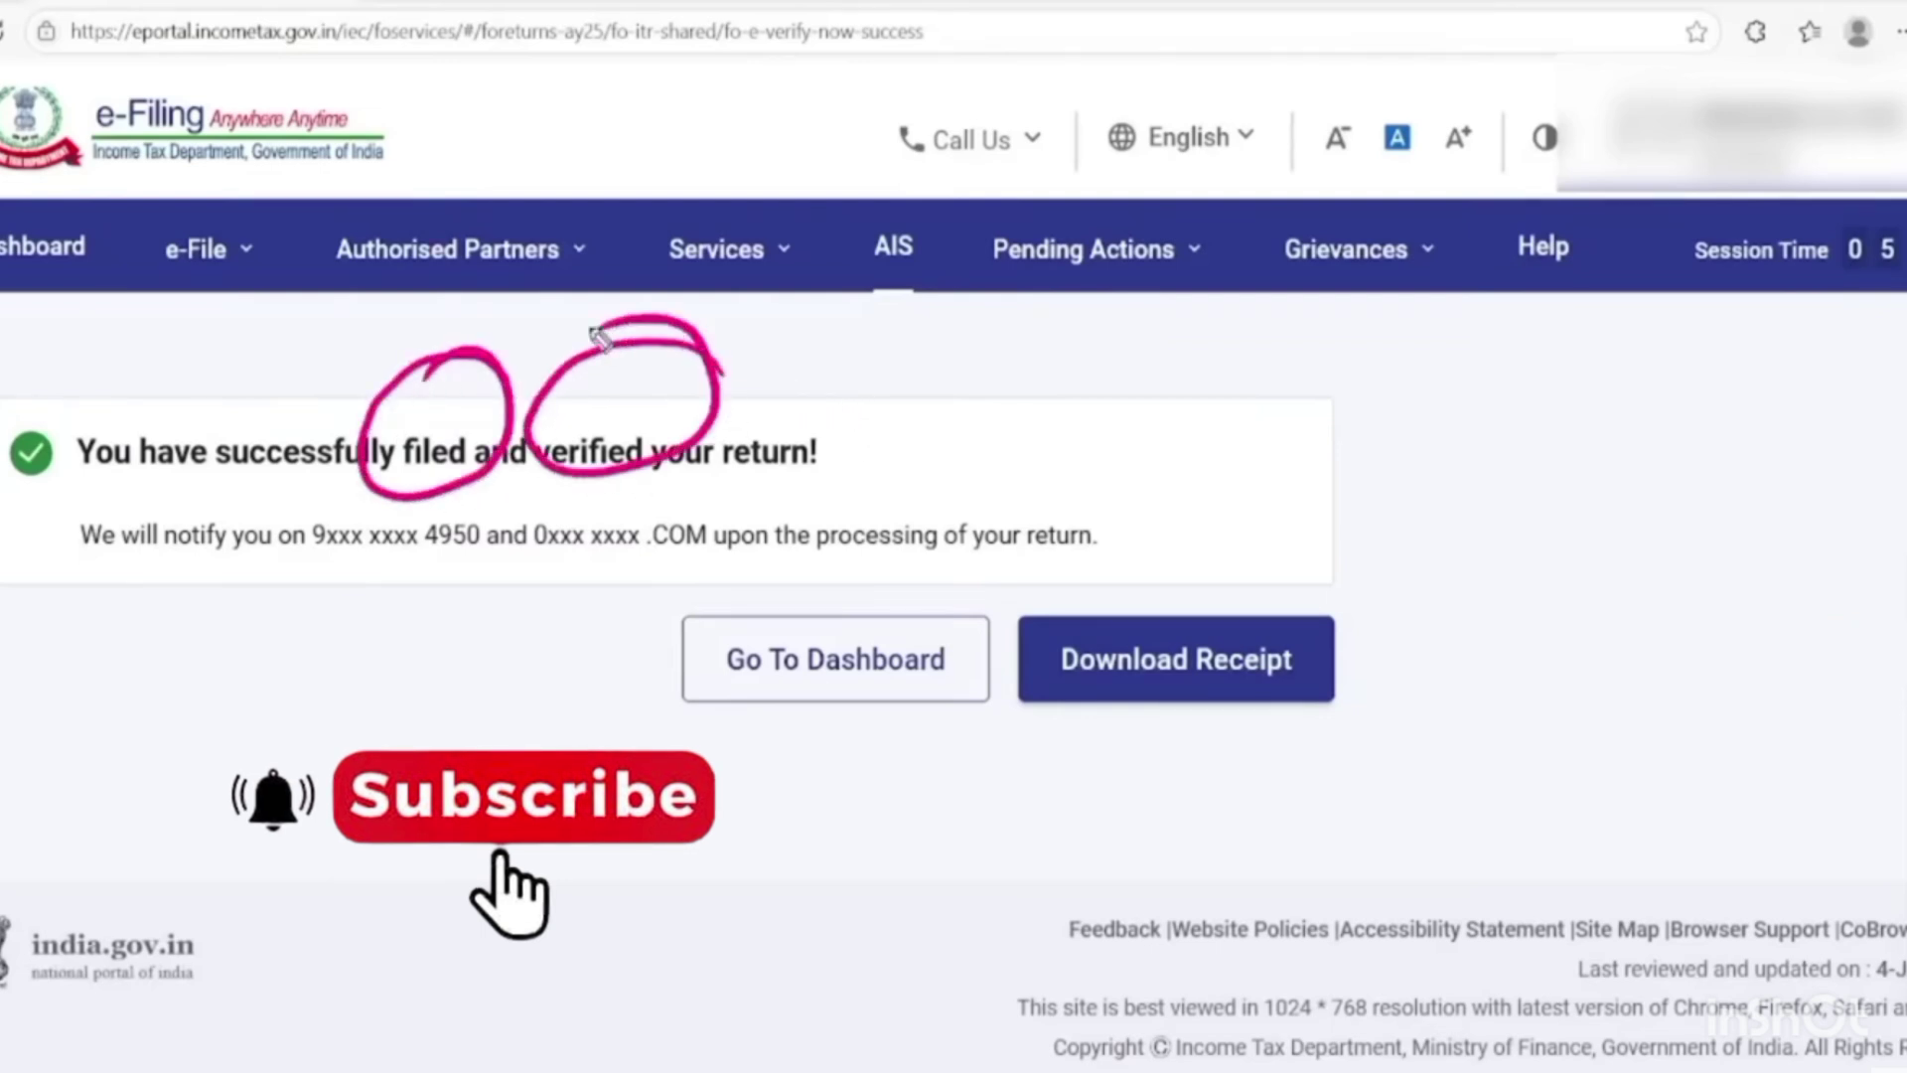
pyautogui.moveTo(502, 508)
pyautogui.mouseDown()
pyautogui.moveTo(480, 600)
pyautogui.moveTo(422, 514)
pyautogui.mouseUp()
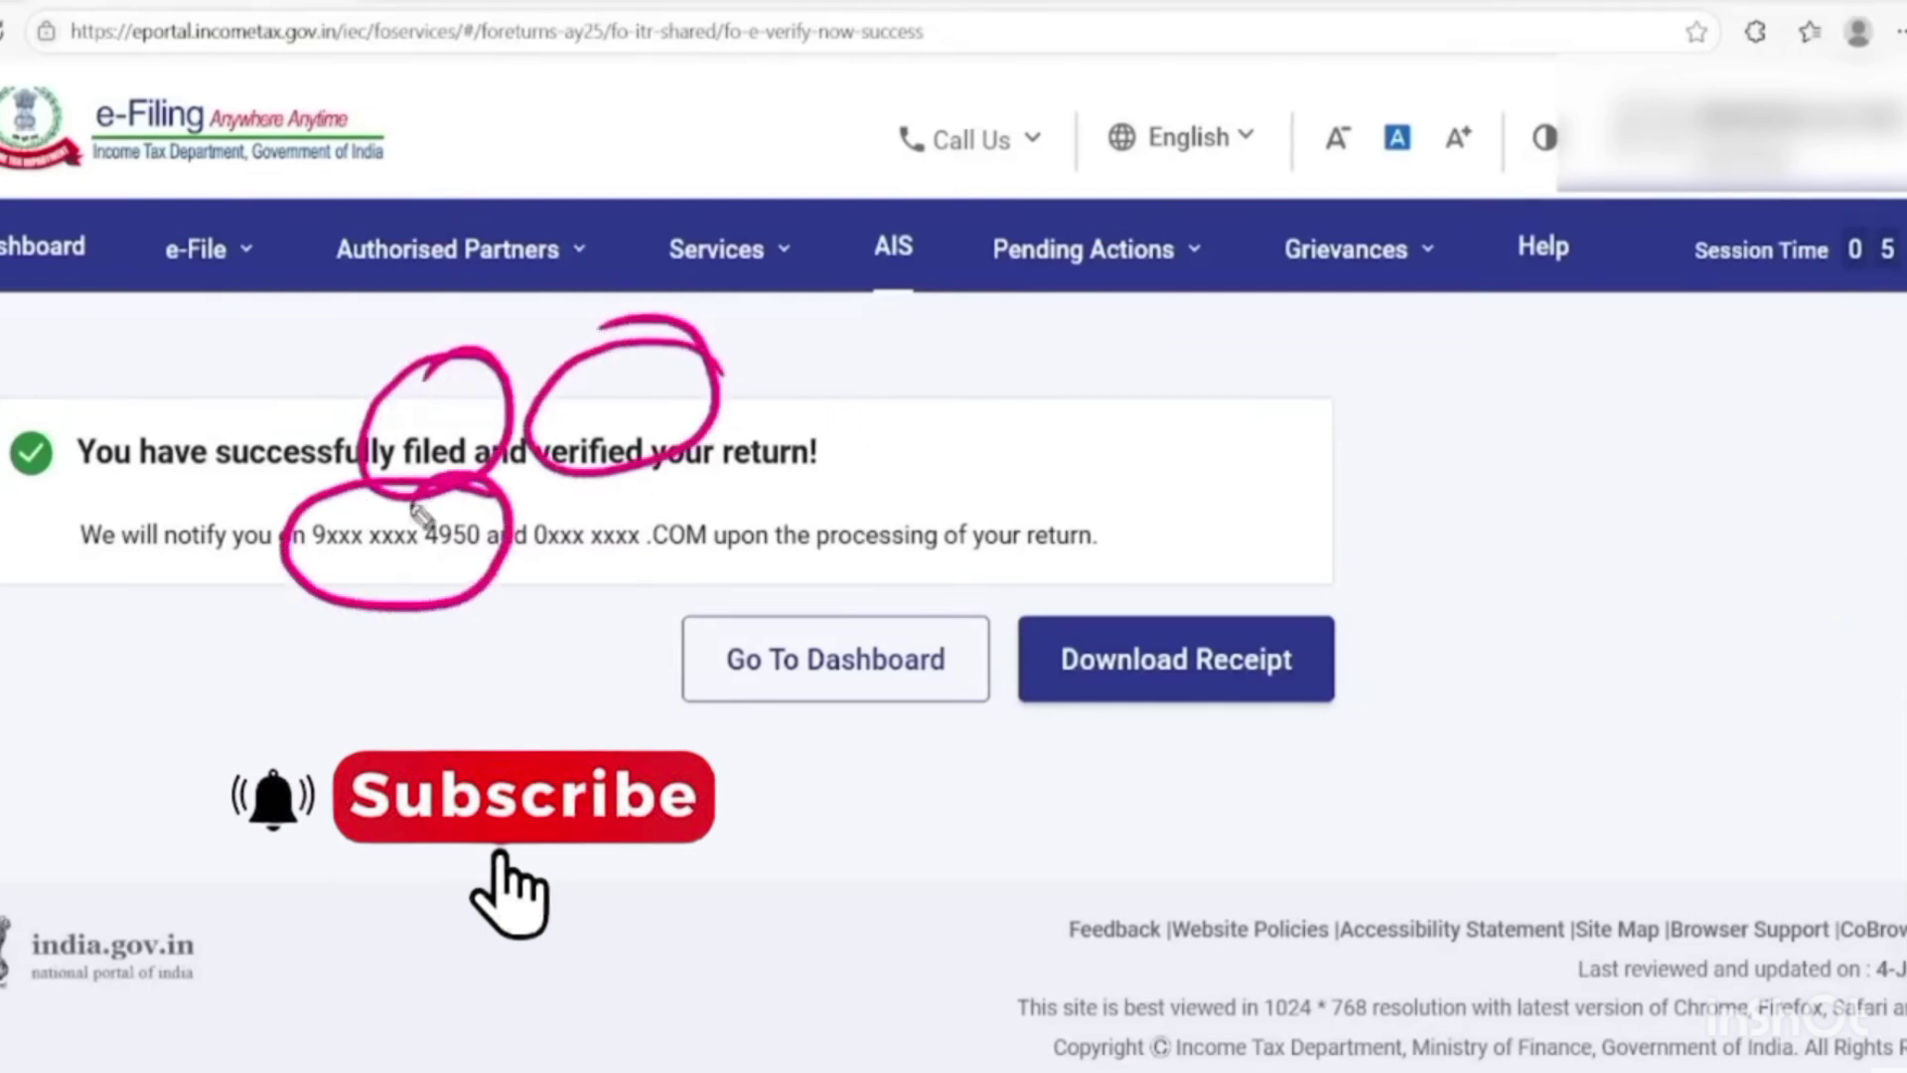
pyautogui.moveTo(750, 501)
pyautogui.mouseDown()
pyautogui.moveTo(512, 536)
pyautogui.moveTo(602, 509)
pyautogui.mouseUp()
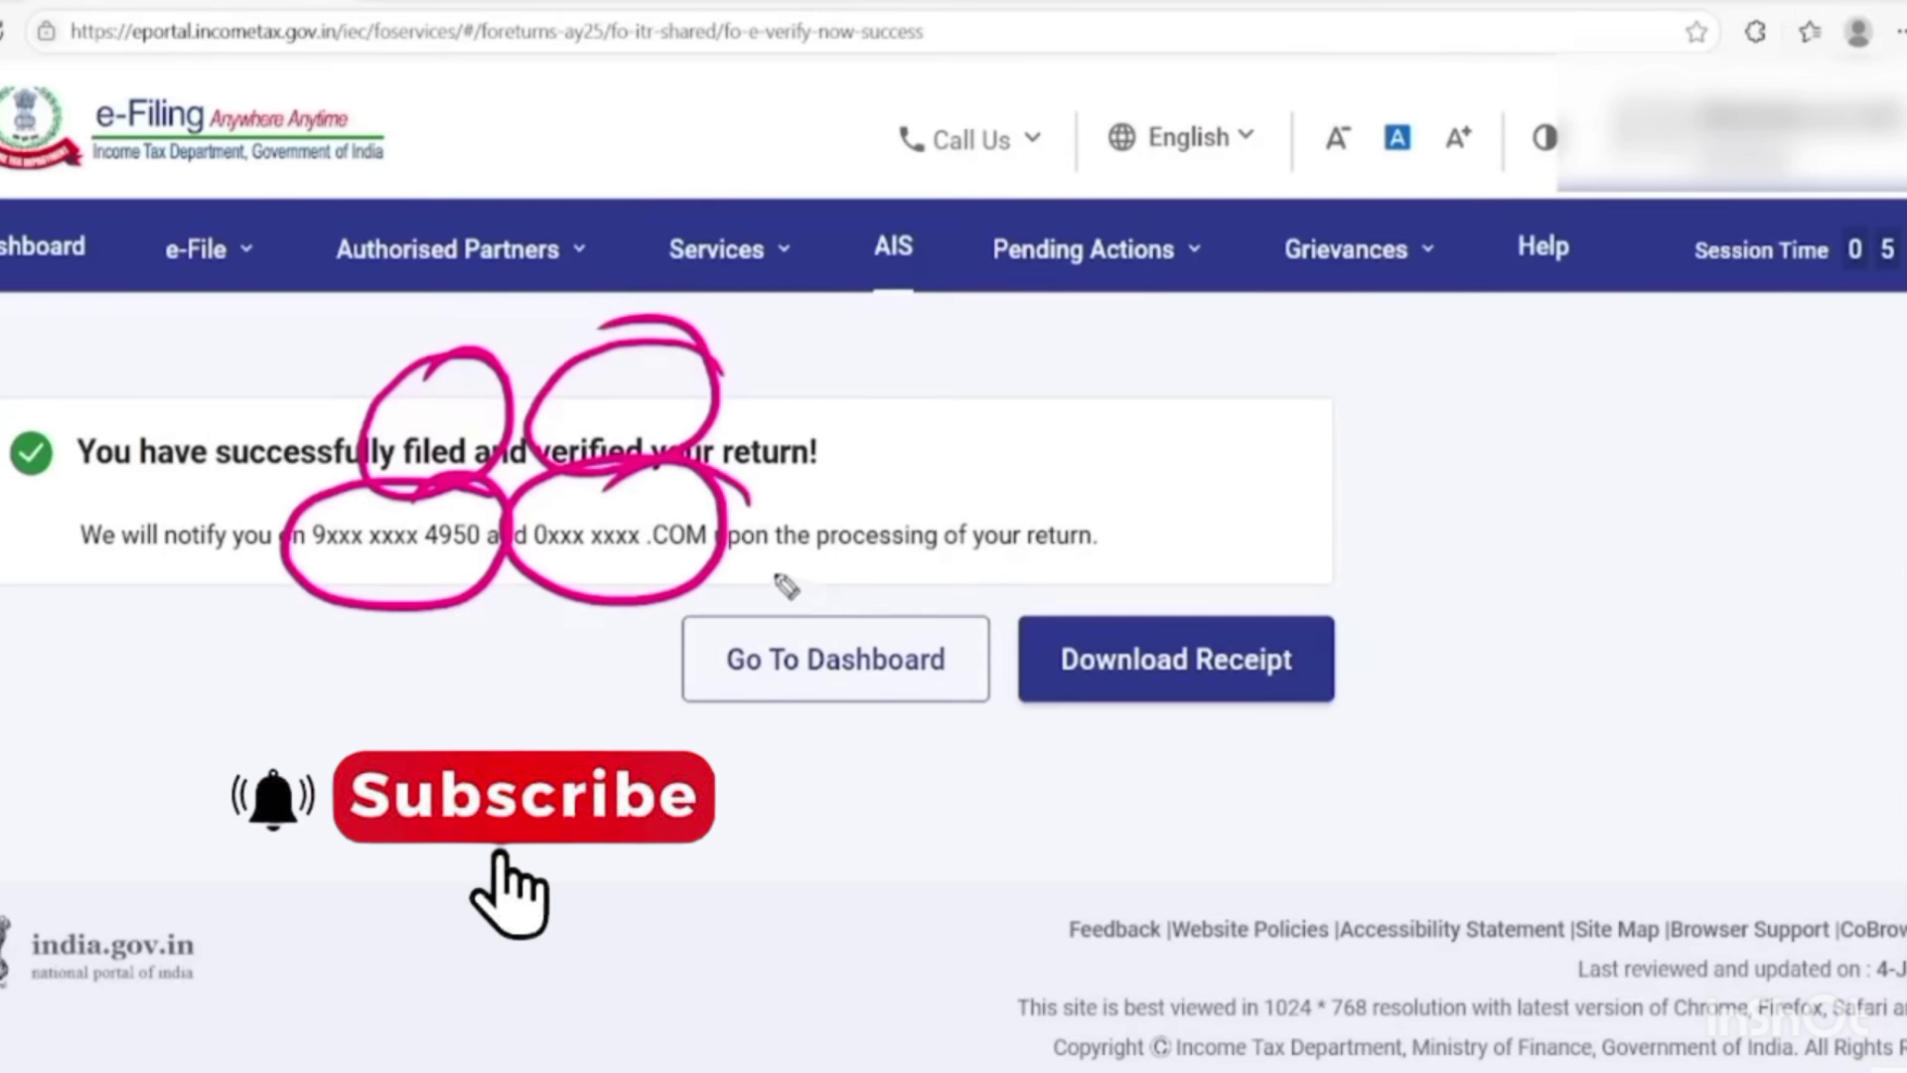
pyautogui.moveTo(760, 571); pyautogui.dragTo(1137, 548)
pyautogui.moveTo(810, 603); pyautogui.dragTo(1137, 561)
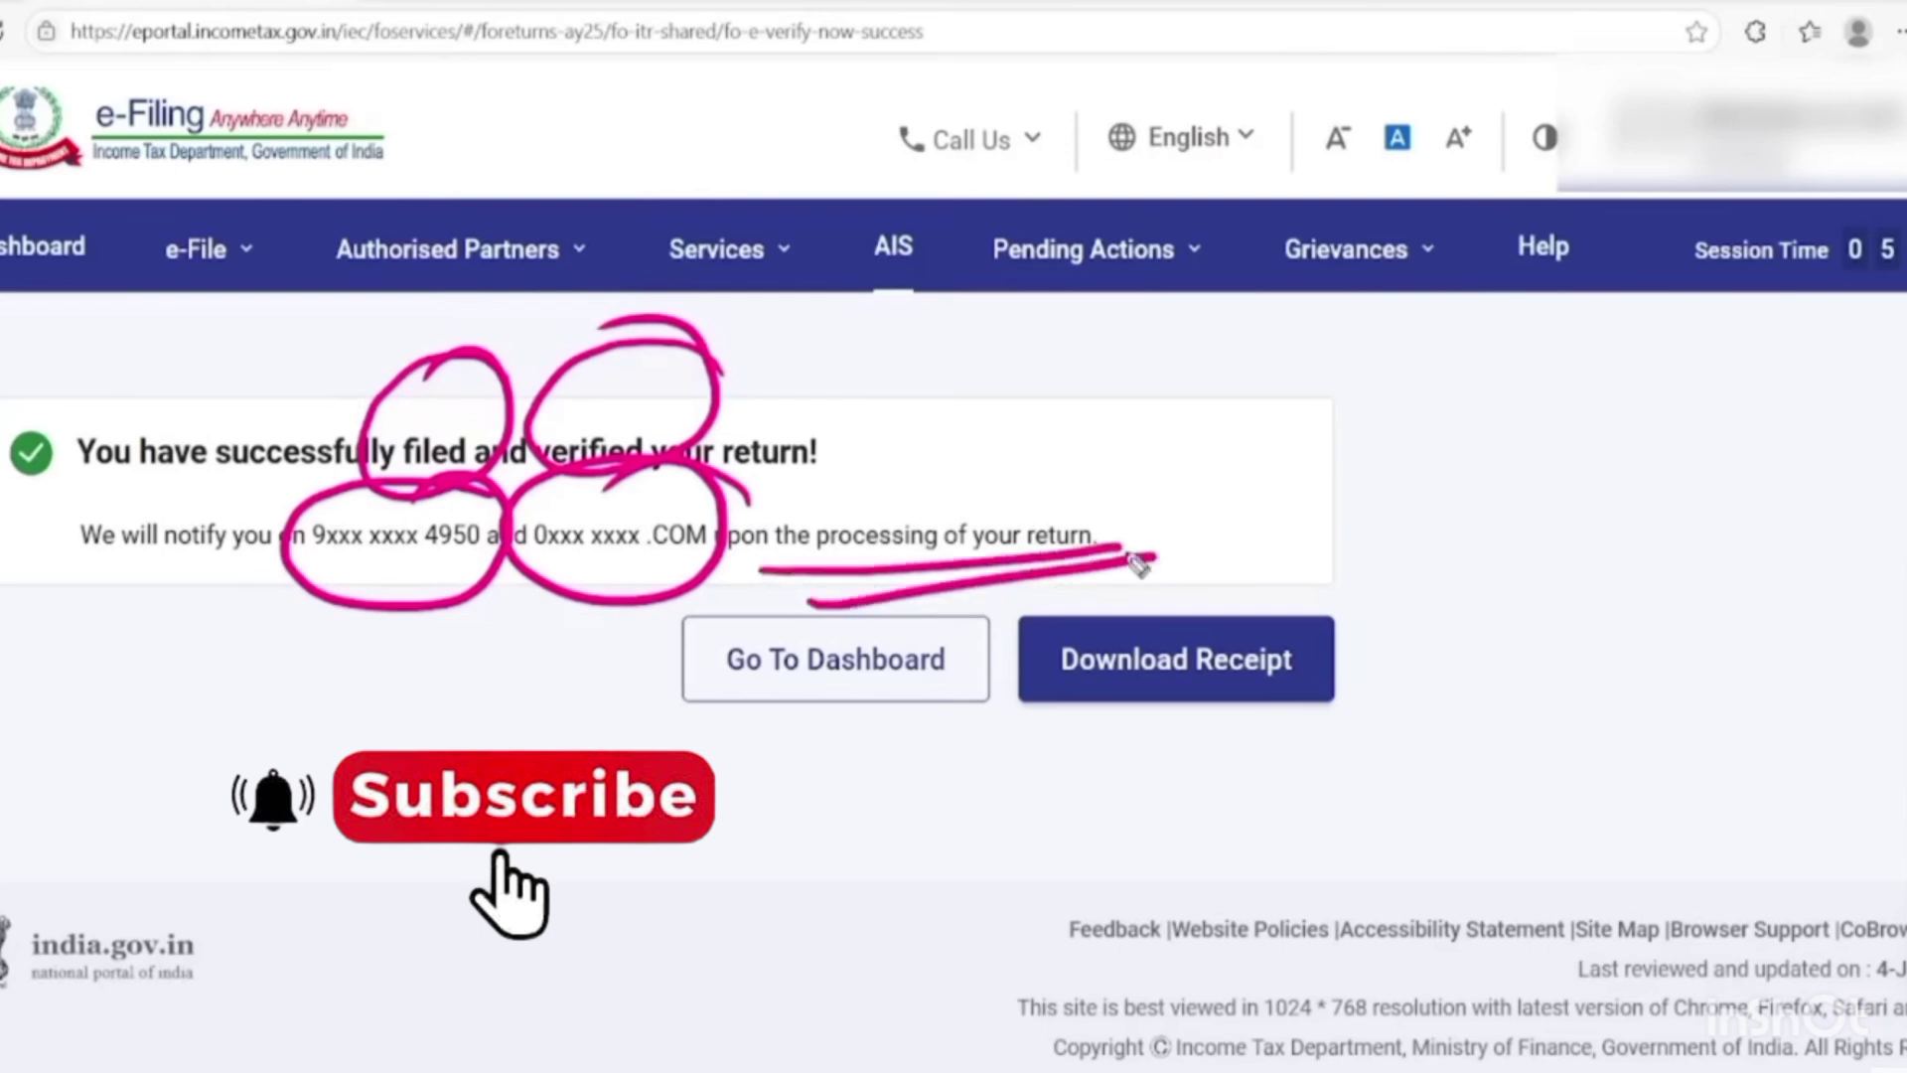
pyautogui.moveTo(164, 452); pyautogui.dragTo(159, 445)
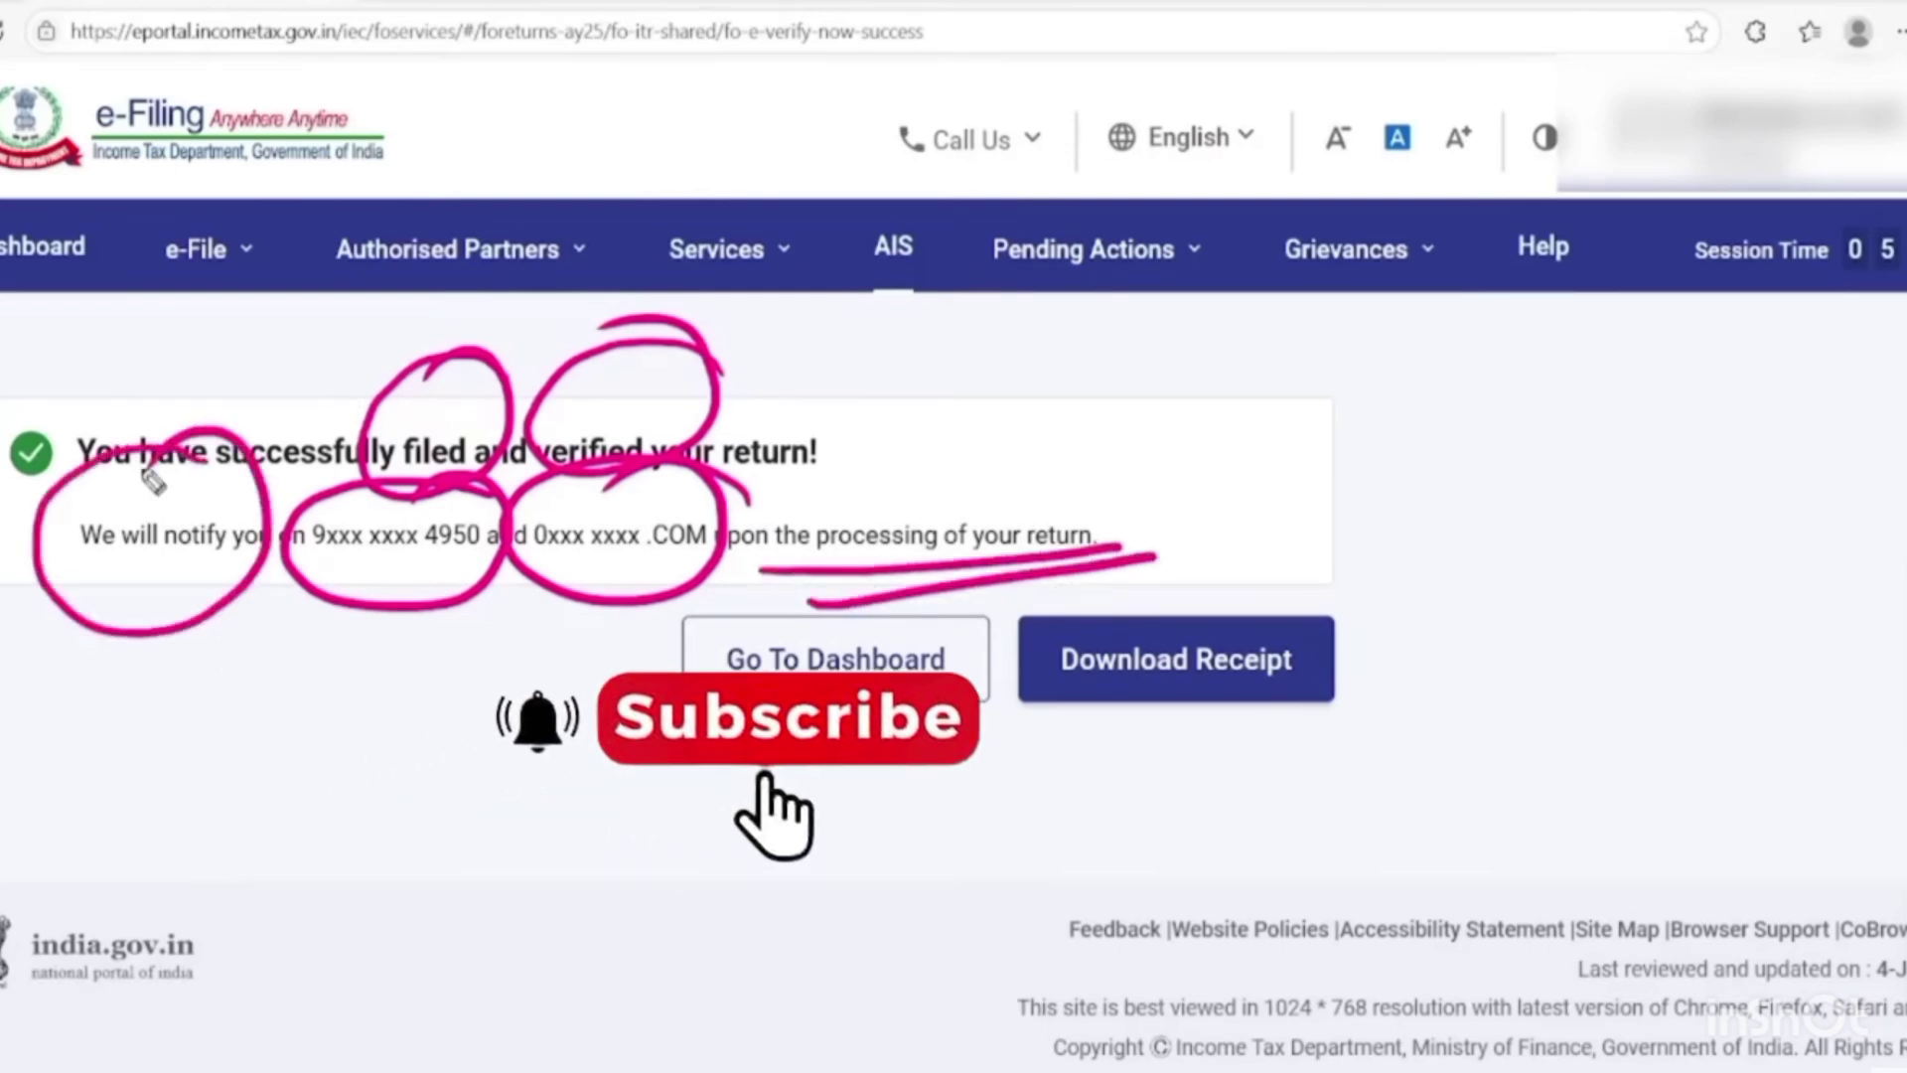
pyautogui.moveTo(660, 705)
pyautogui.mouseDown()
pyautogui.moveTo(711, 779)
pyautogui.moveTo(938, 628)
pyautogui.mouseUp()
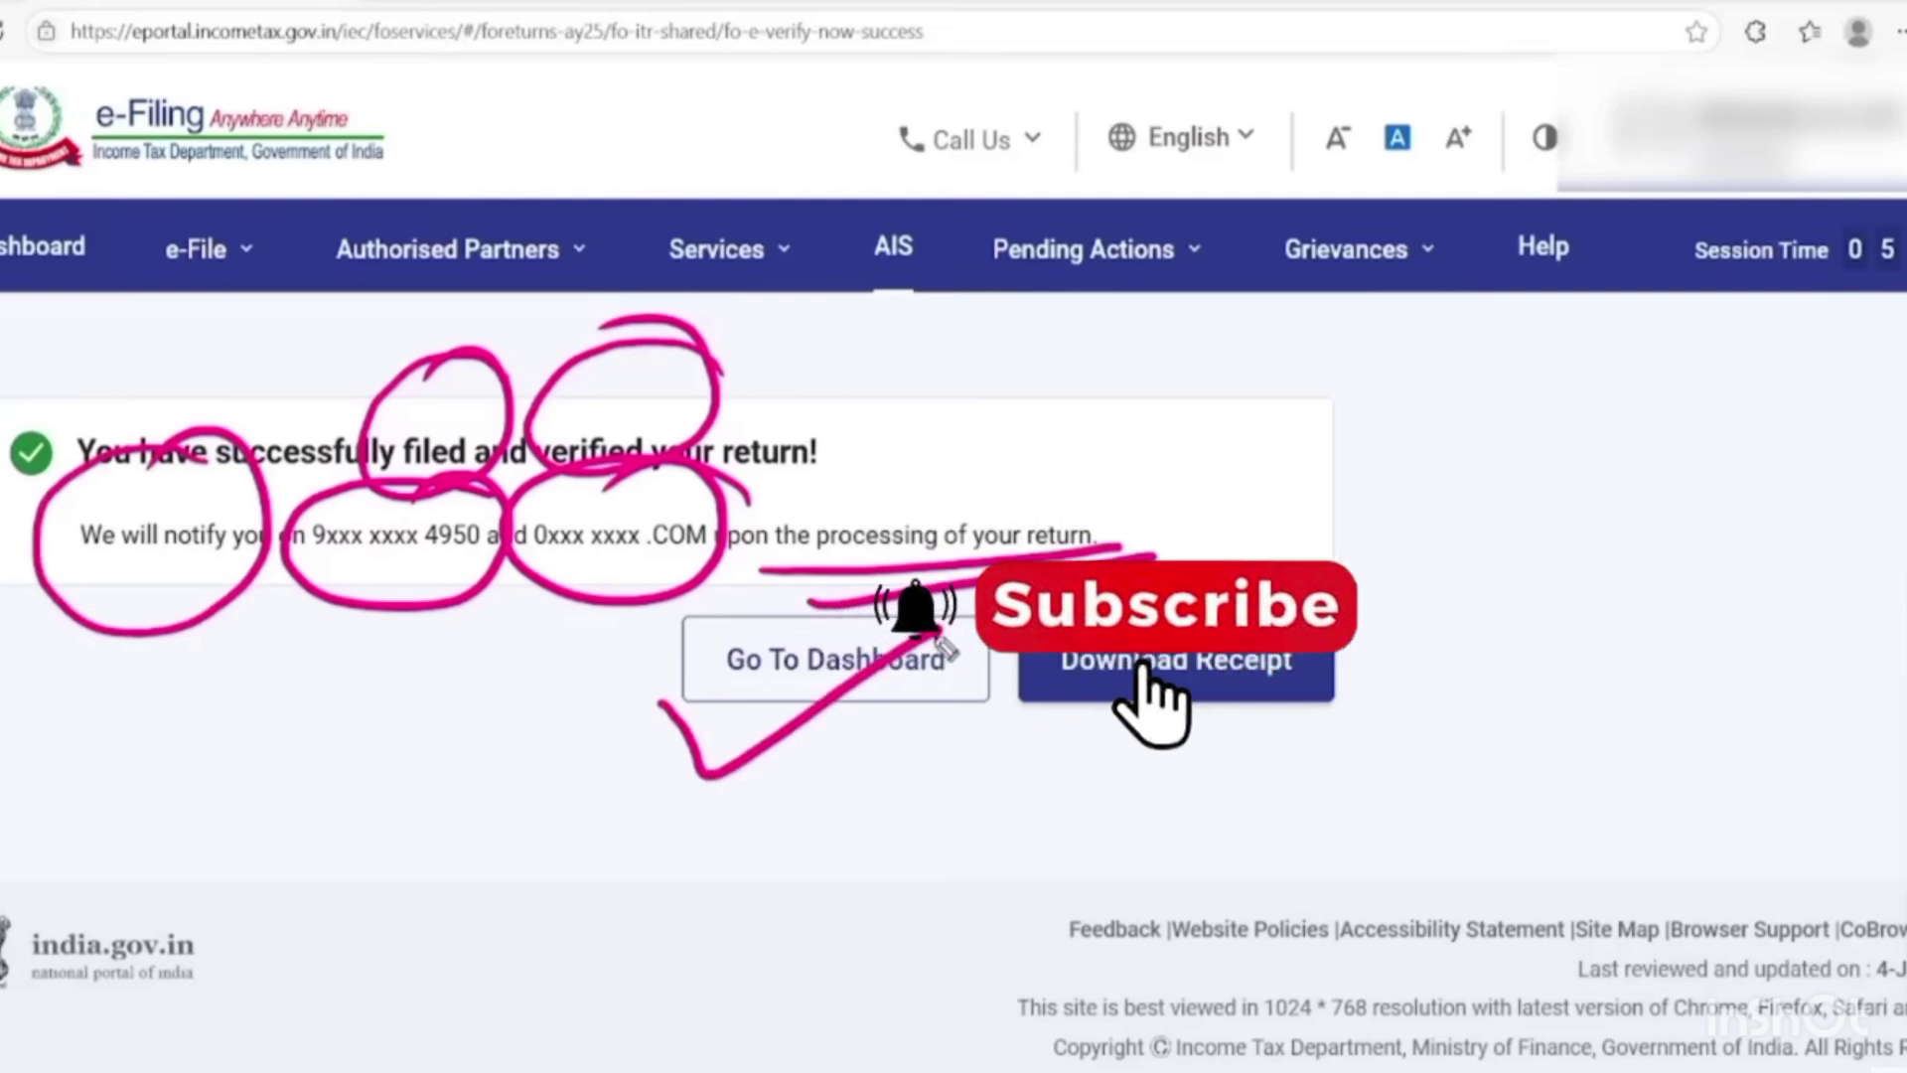
pyautogui.moveTo(1296, 531)
pyautogui.mouseDown()
pyautogui.moveTo(1031, 692)
pyautogui.moveTo(1162, 532)
pyautogui.mouseUp()
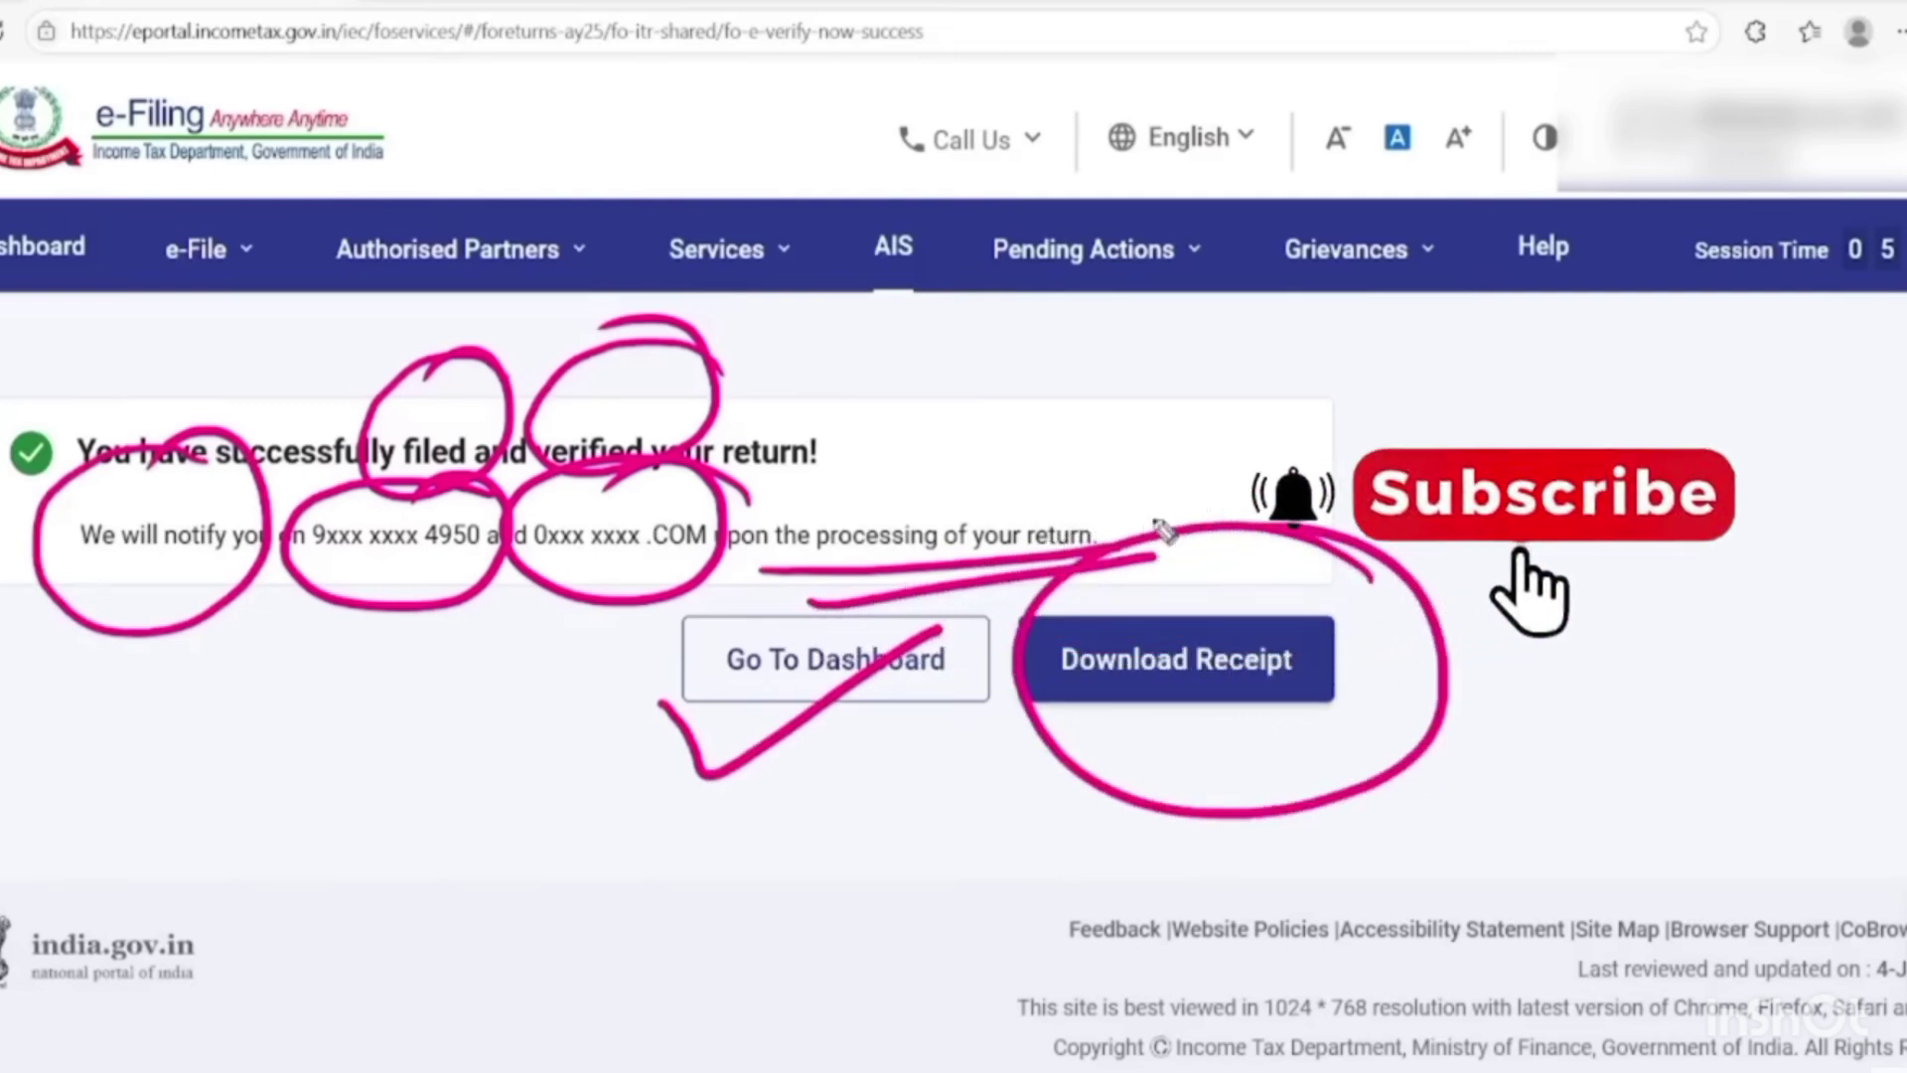
pyautogui.press('Escape')
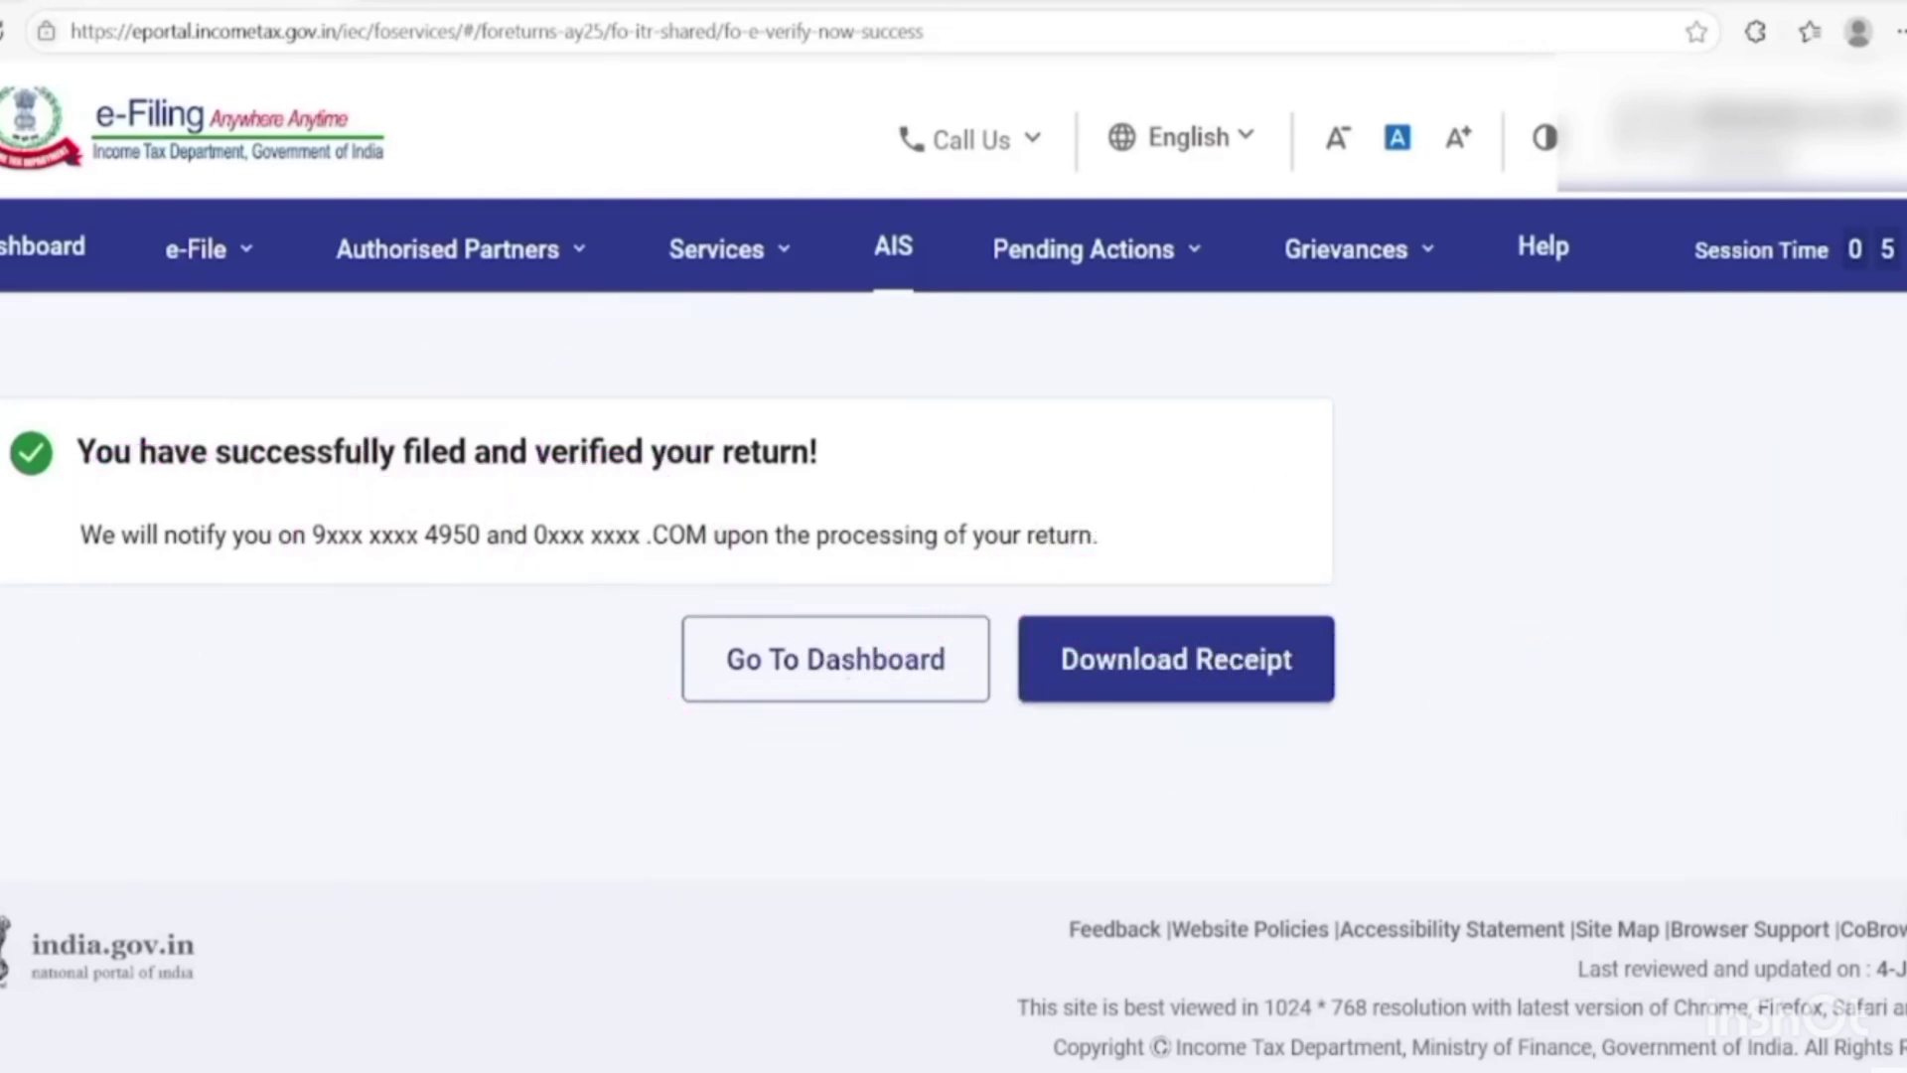
# Download and enlarge the receipt, circle its assessment year, total income and taxes paid, and handwrite AIS, TIS and 26AS beside it.
pyautogui.click(1175, 658)
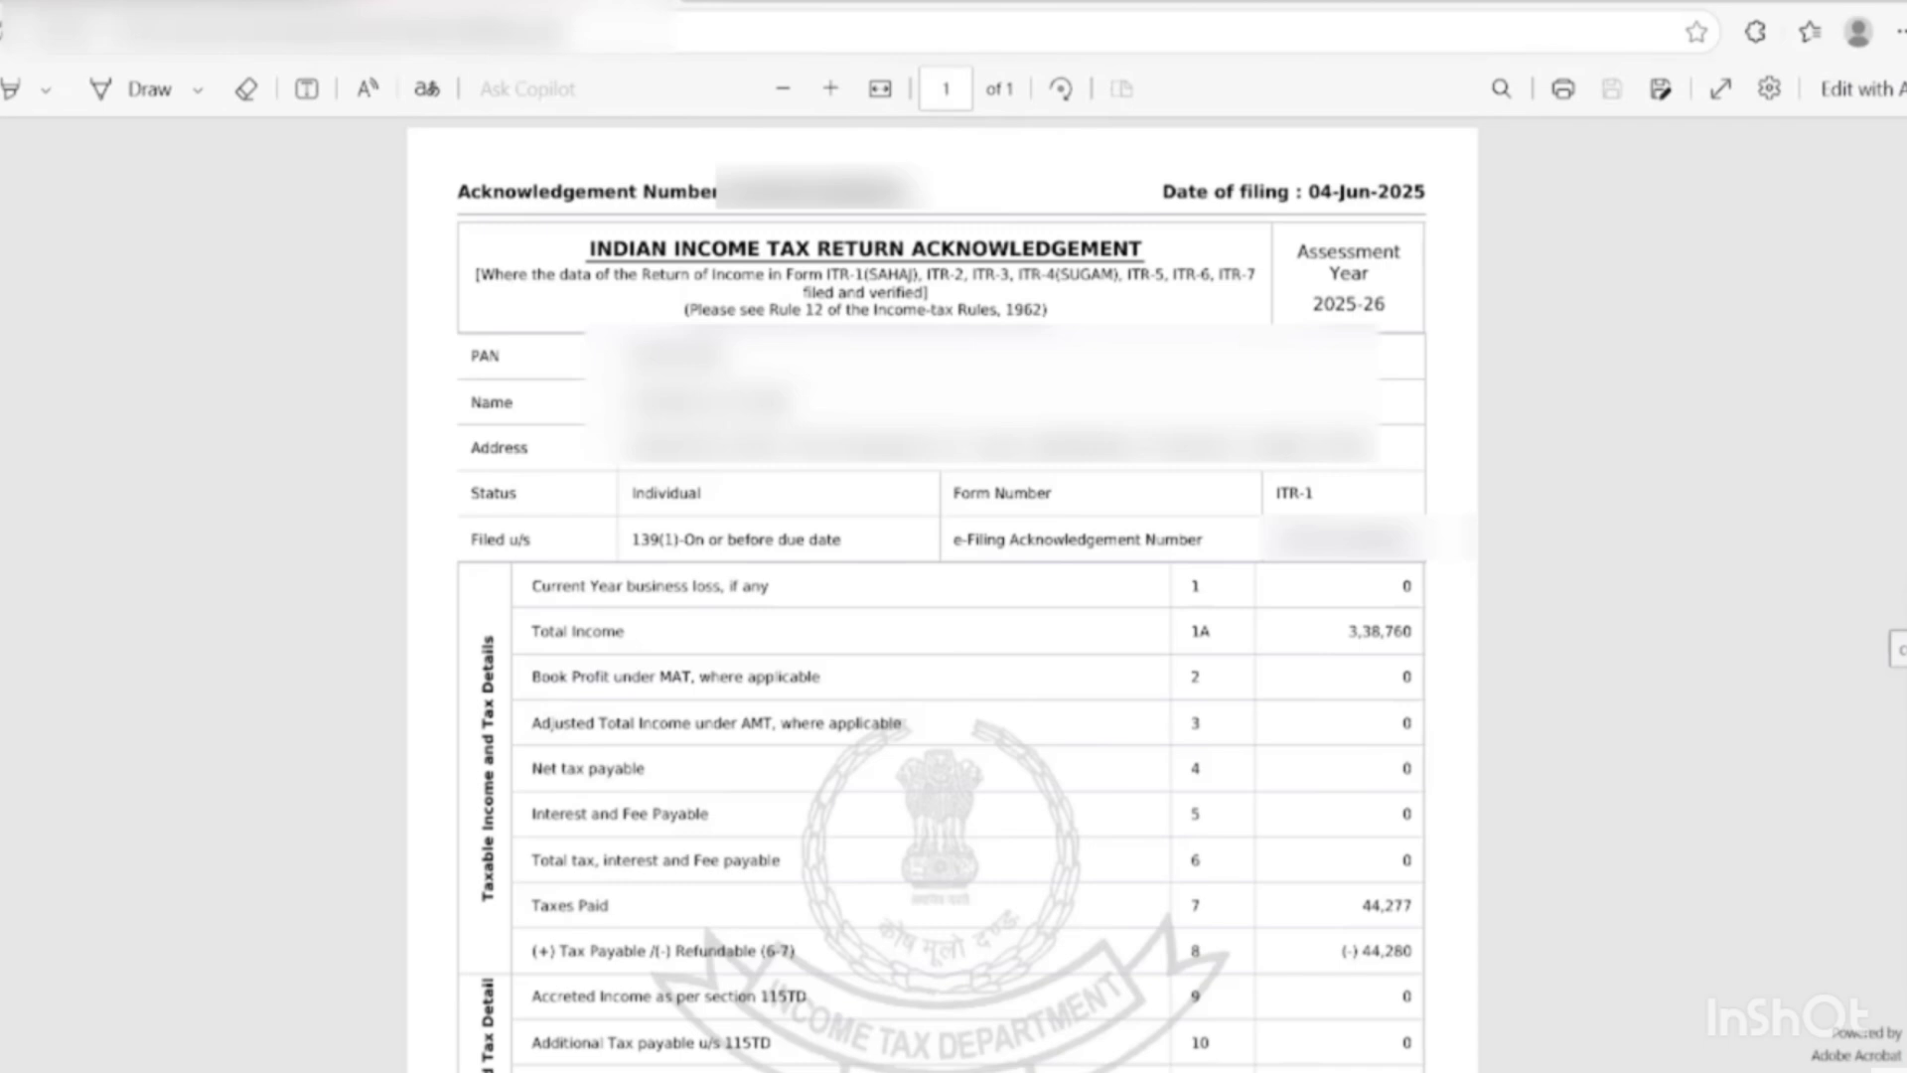
pyautogui.scroll(3, 942, 328)
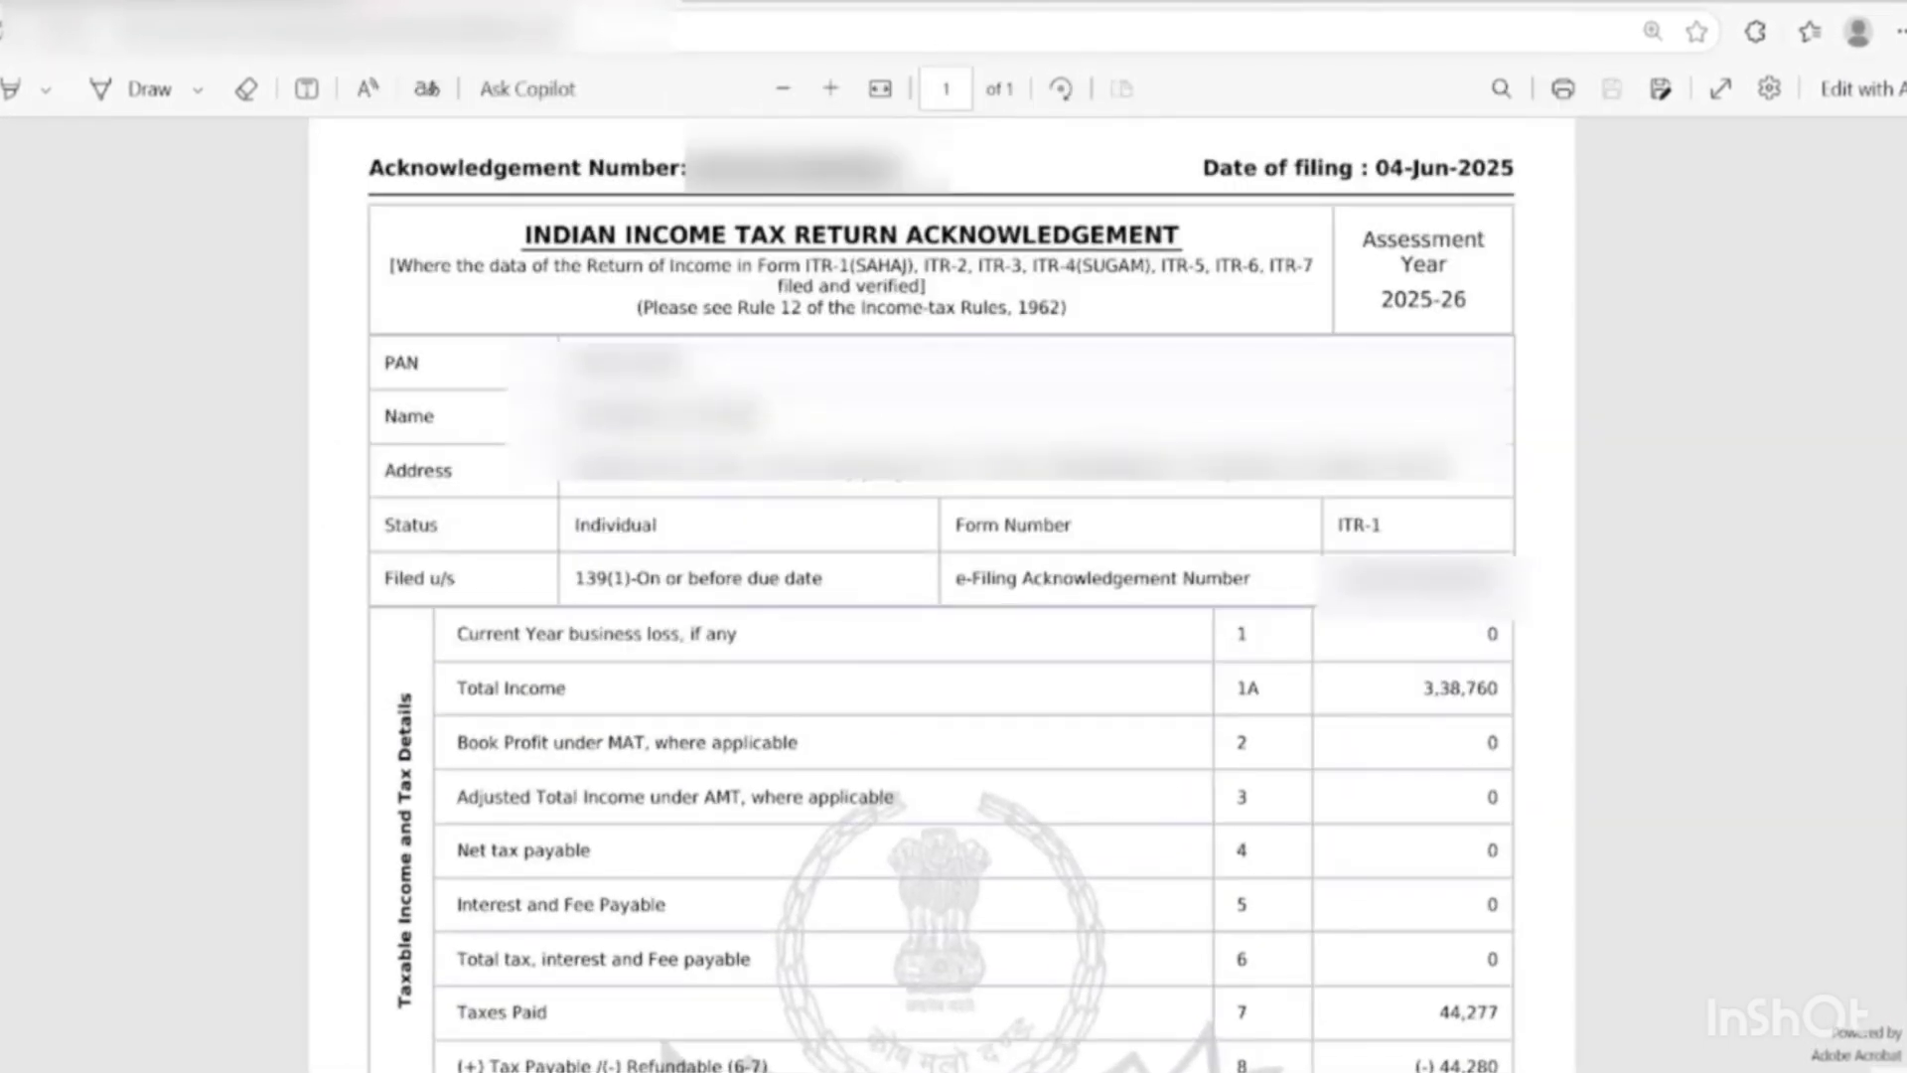
pyautogui.moveTo(1500, 134)
pyautogui.mouseDown()
pyautogui.moveTo(1350, 124)
pyautogui.moveTo(1574, 298)
pyautogui.moveTo(1400, 398)
pyautogui.moveTo(1361, 162)
pyautogui.mouseUp()
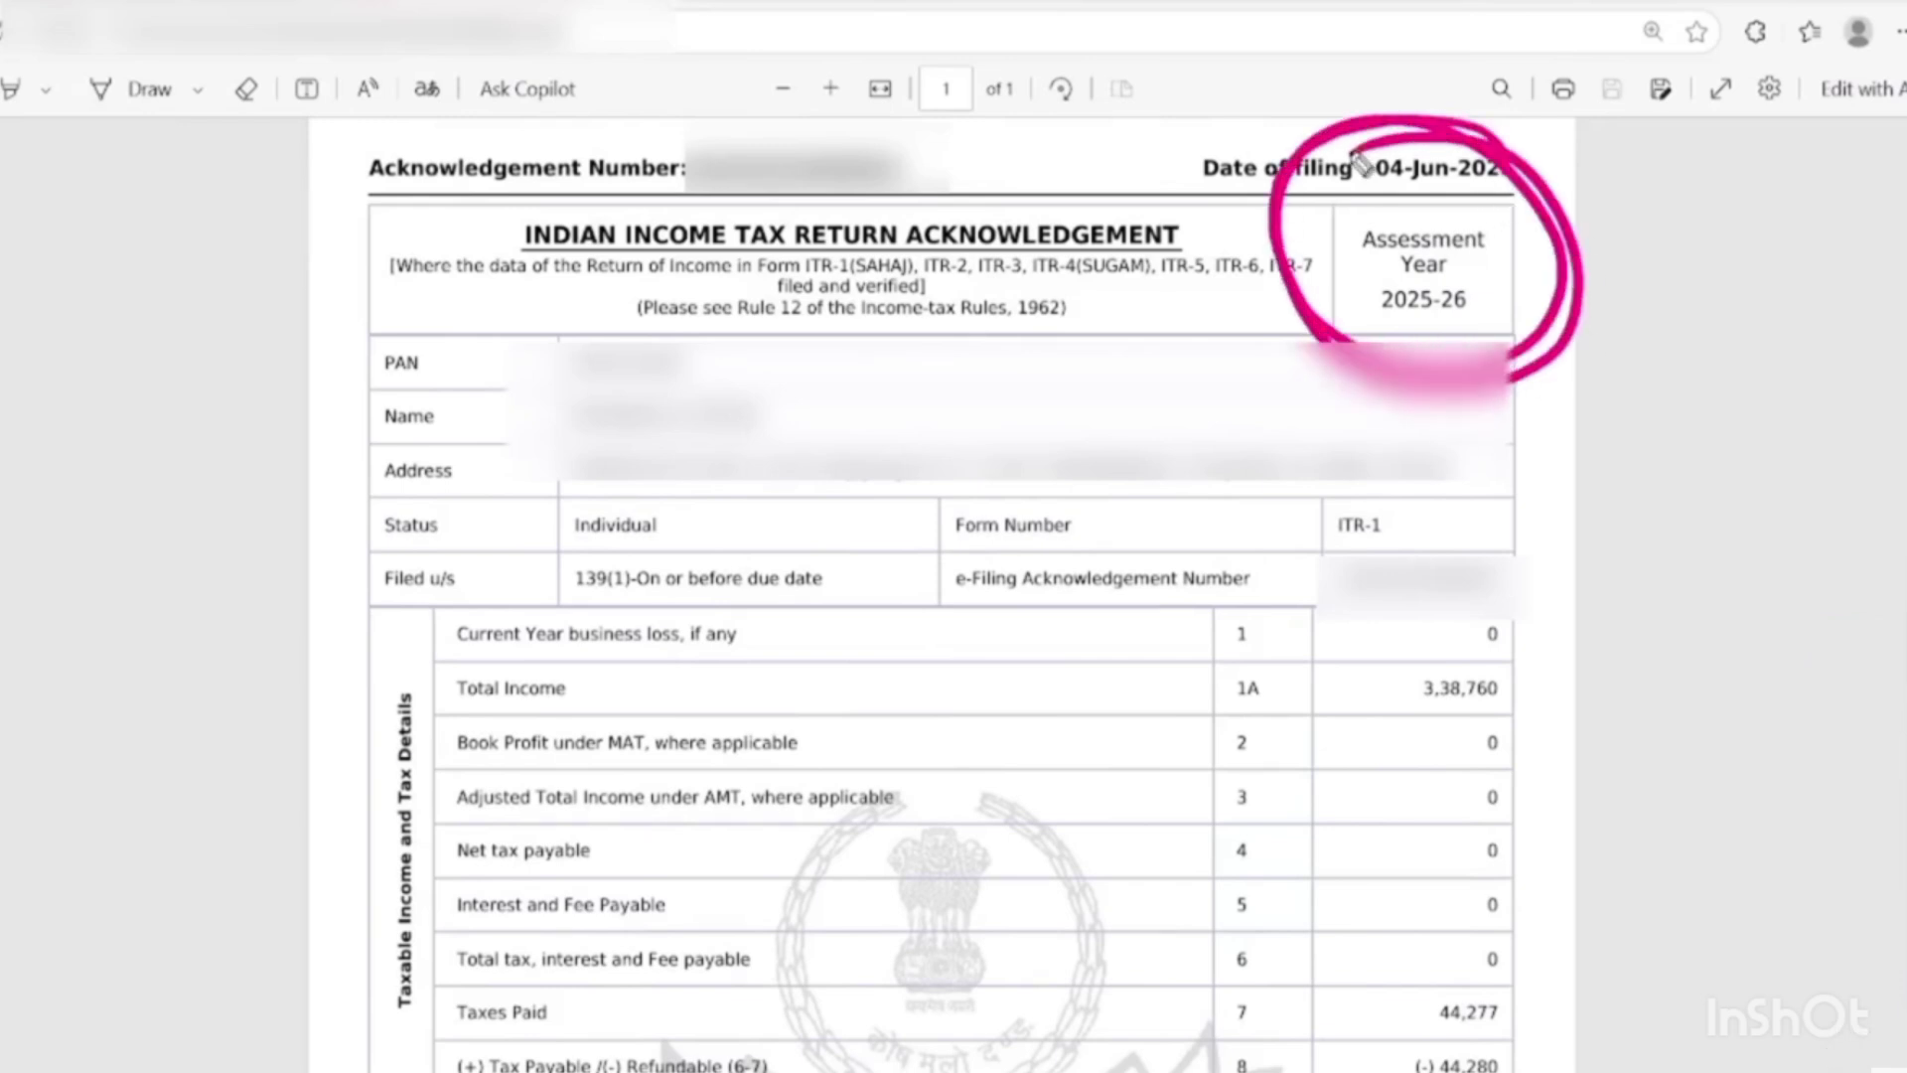
pyautogui.moveTo(1535, 576)
pyautogui.mouseDown()
pyautogui.moveTo(1589, 707)
pyautogui.moveTo(1410, 552)
pyautogui.mouseUp()
pyautogui.moveTo(1524, 938)
pyautogui.mouseDown()
pyautogui.moveTo(1430, 1068)
pyautogui.moveTo(1463, 898)
pyautogui.mouseUp()
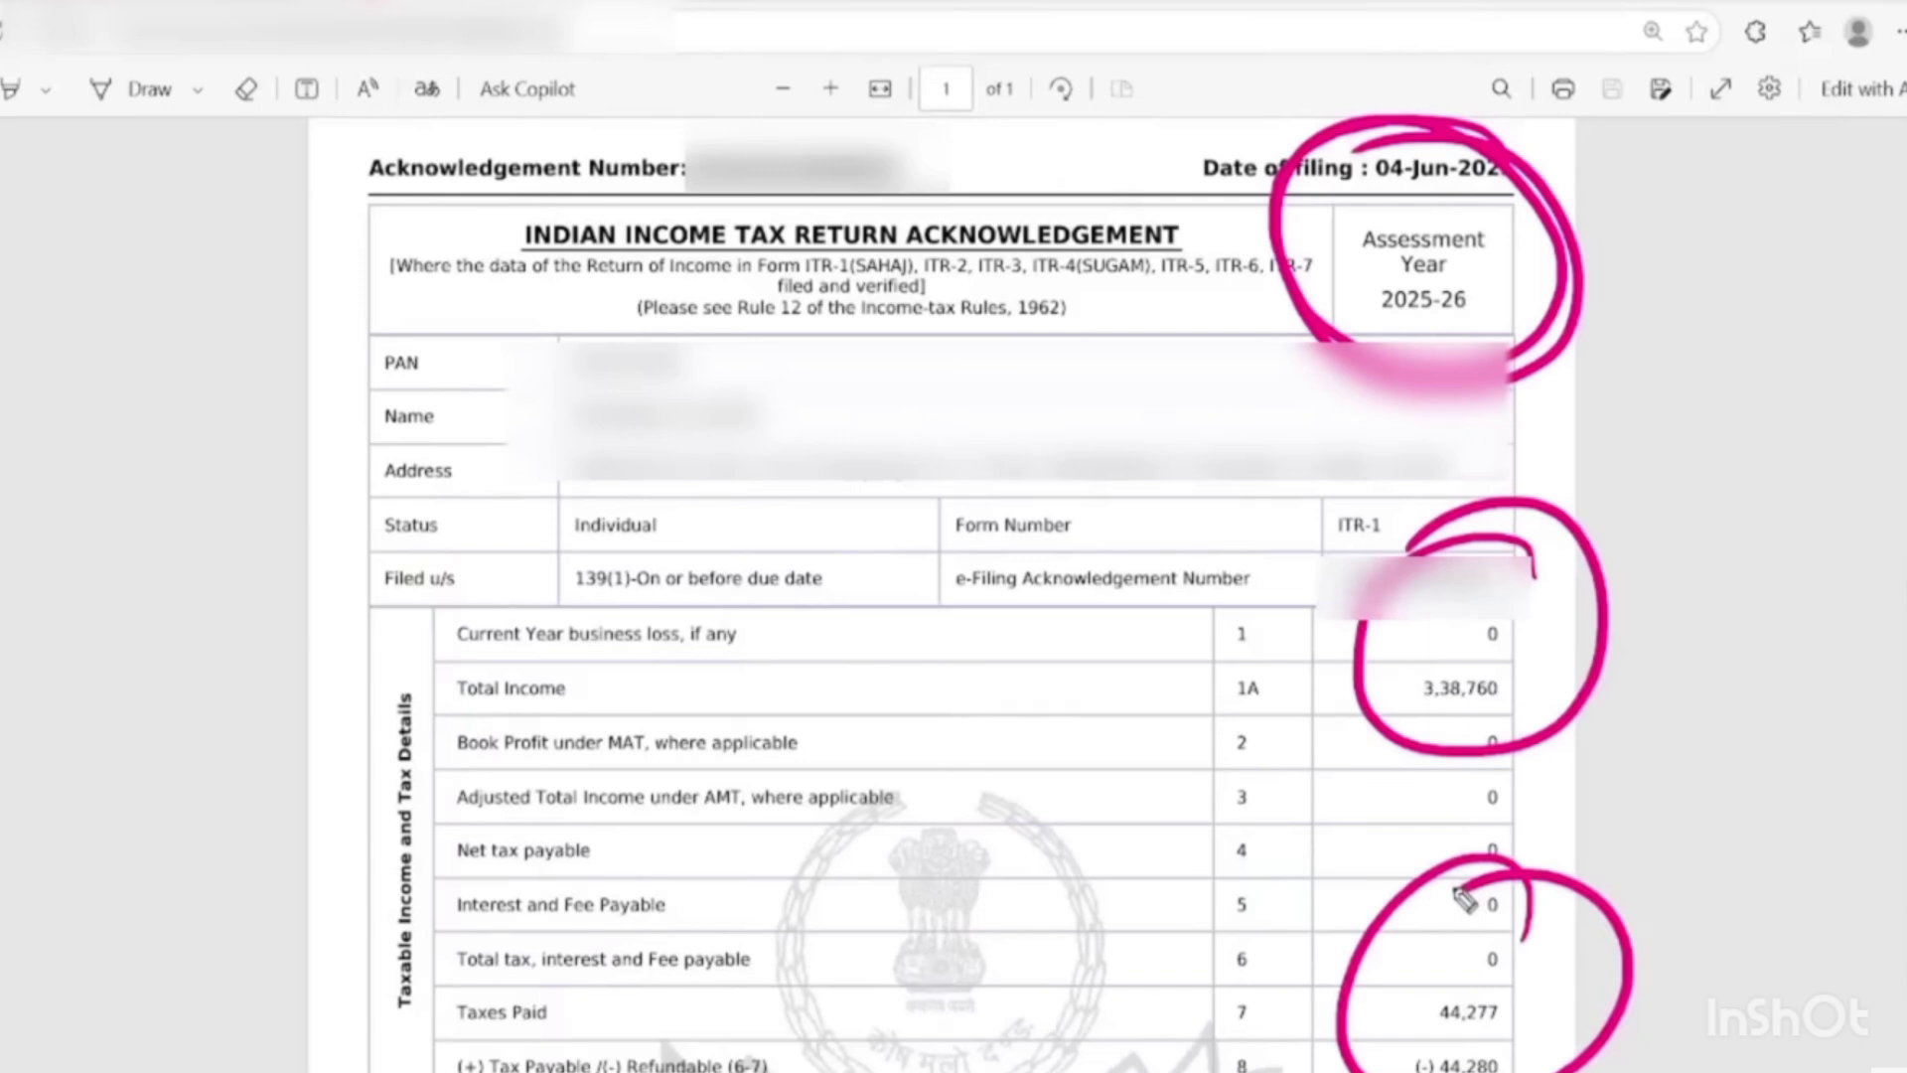
pyautogui.moveTo(103, 472)
pyautogui.mouseDown()
pyautogui.moveTo(212, 289)
pyautogui.moveTo(170, 443)
pyautogui.moveTo(195, 498)
pyautogui.moveTo(307, 417)
pyautogui.moveTo(238, 590)
pyautogui.moveTo(293, 566)
pyautogui.moveTo(377, 467)
pyautogui.mouseUp()
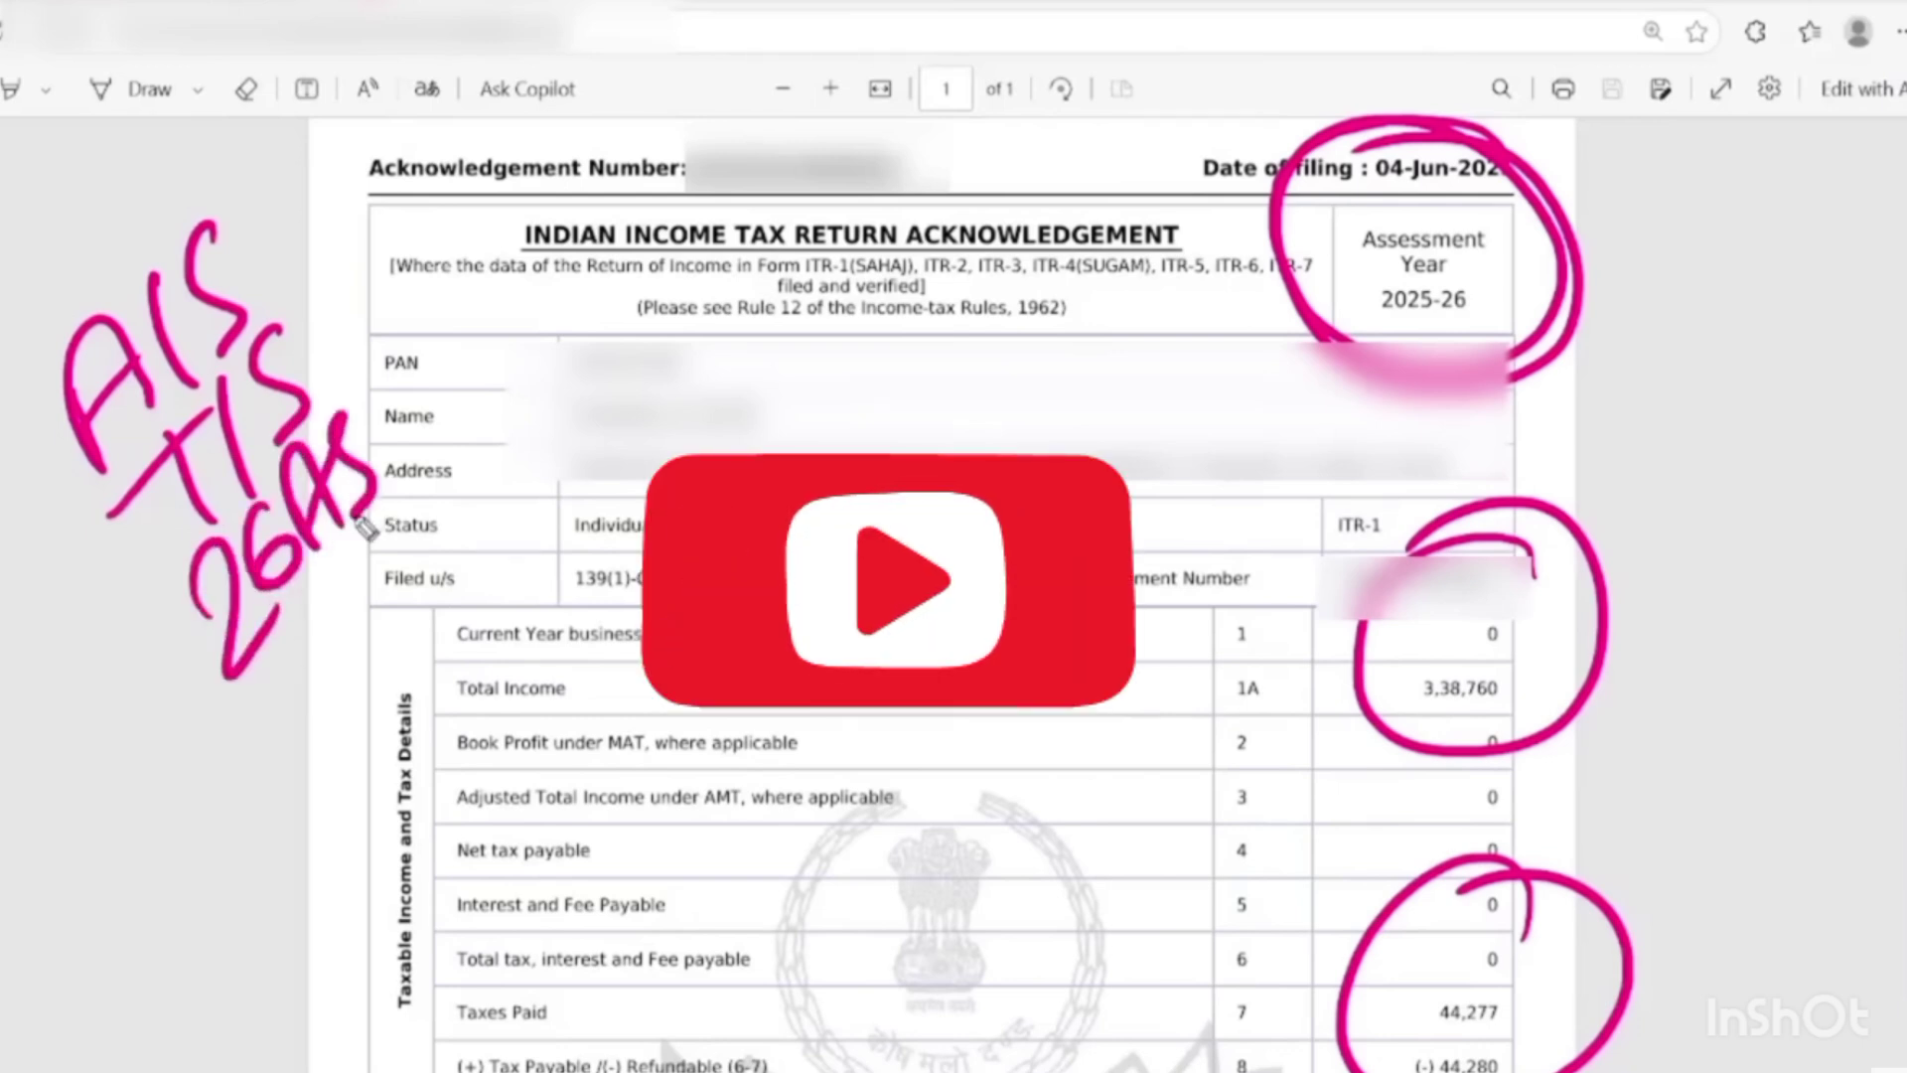